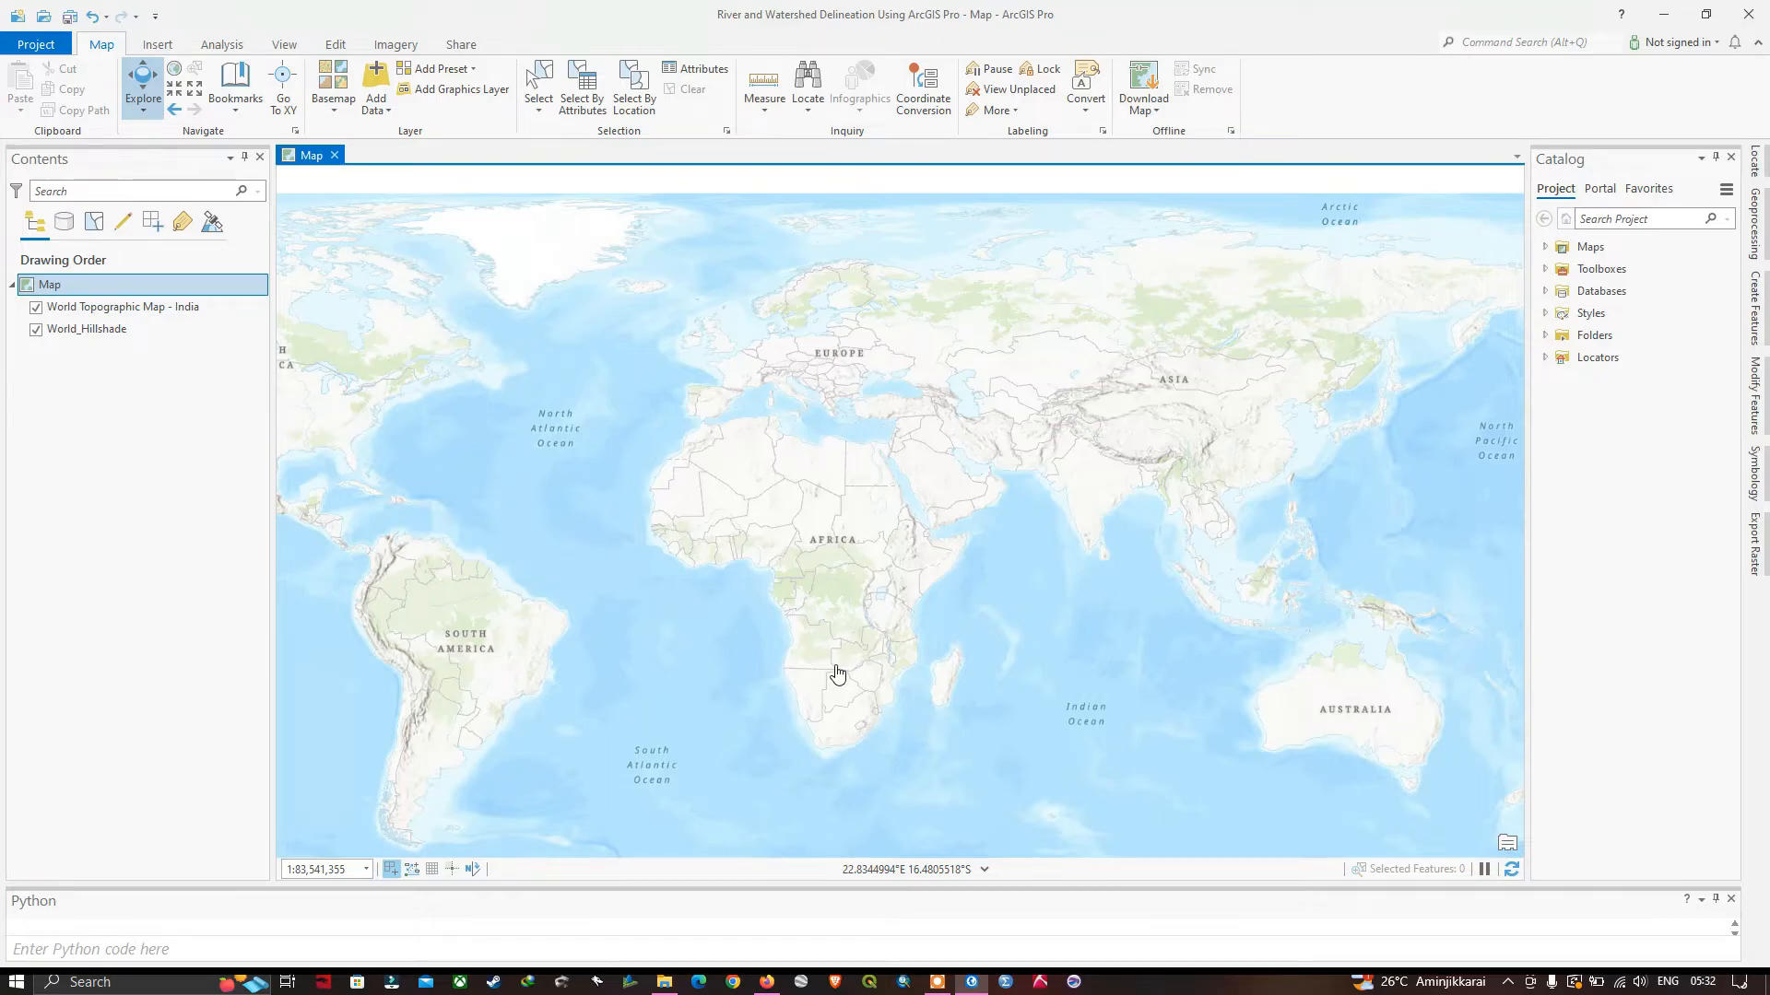
# Add the DEM raster n15_e076_1arc_v3 from the Watershed folder in File Explorer to the map as a layer.
pyautogui.click(663, 982)
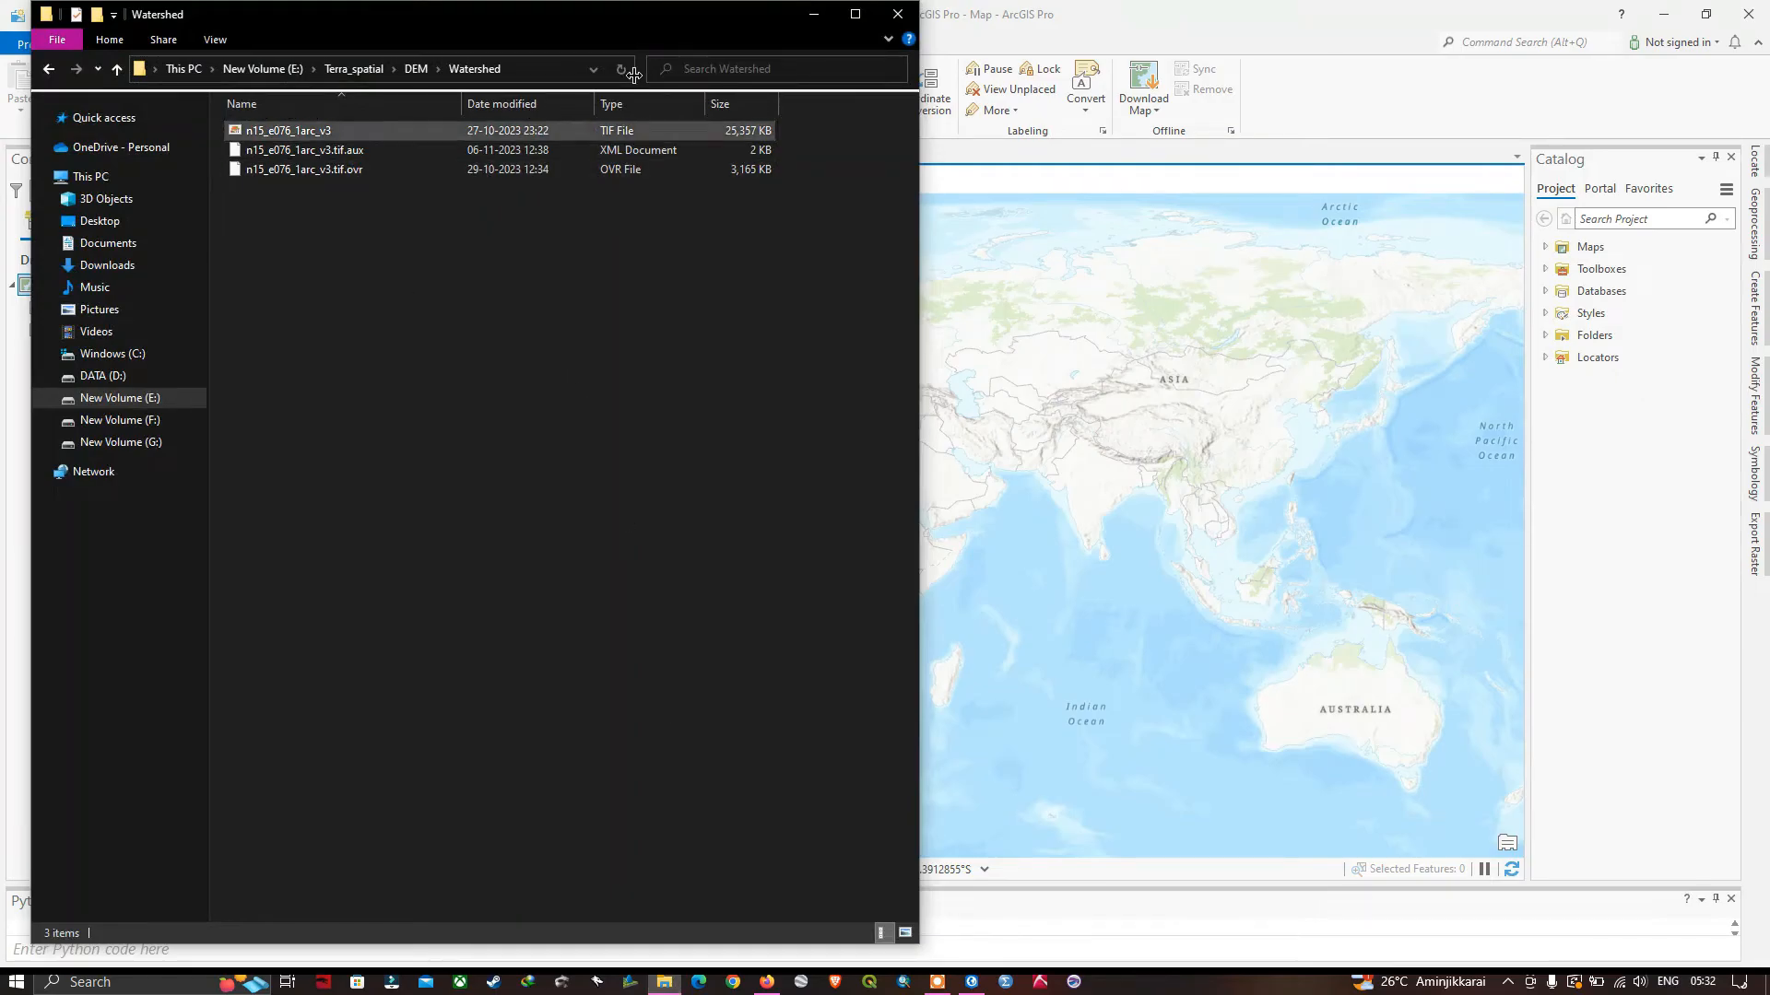
pyautogui.moveTo(712, 15); pyautogui.dragTo(962, 308)
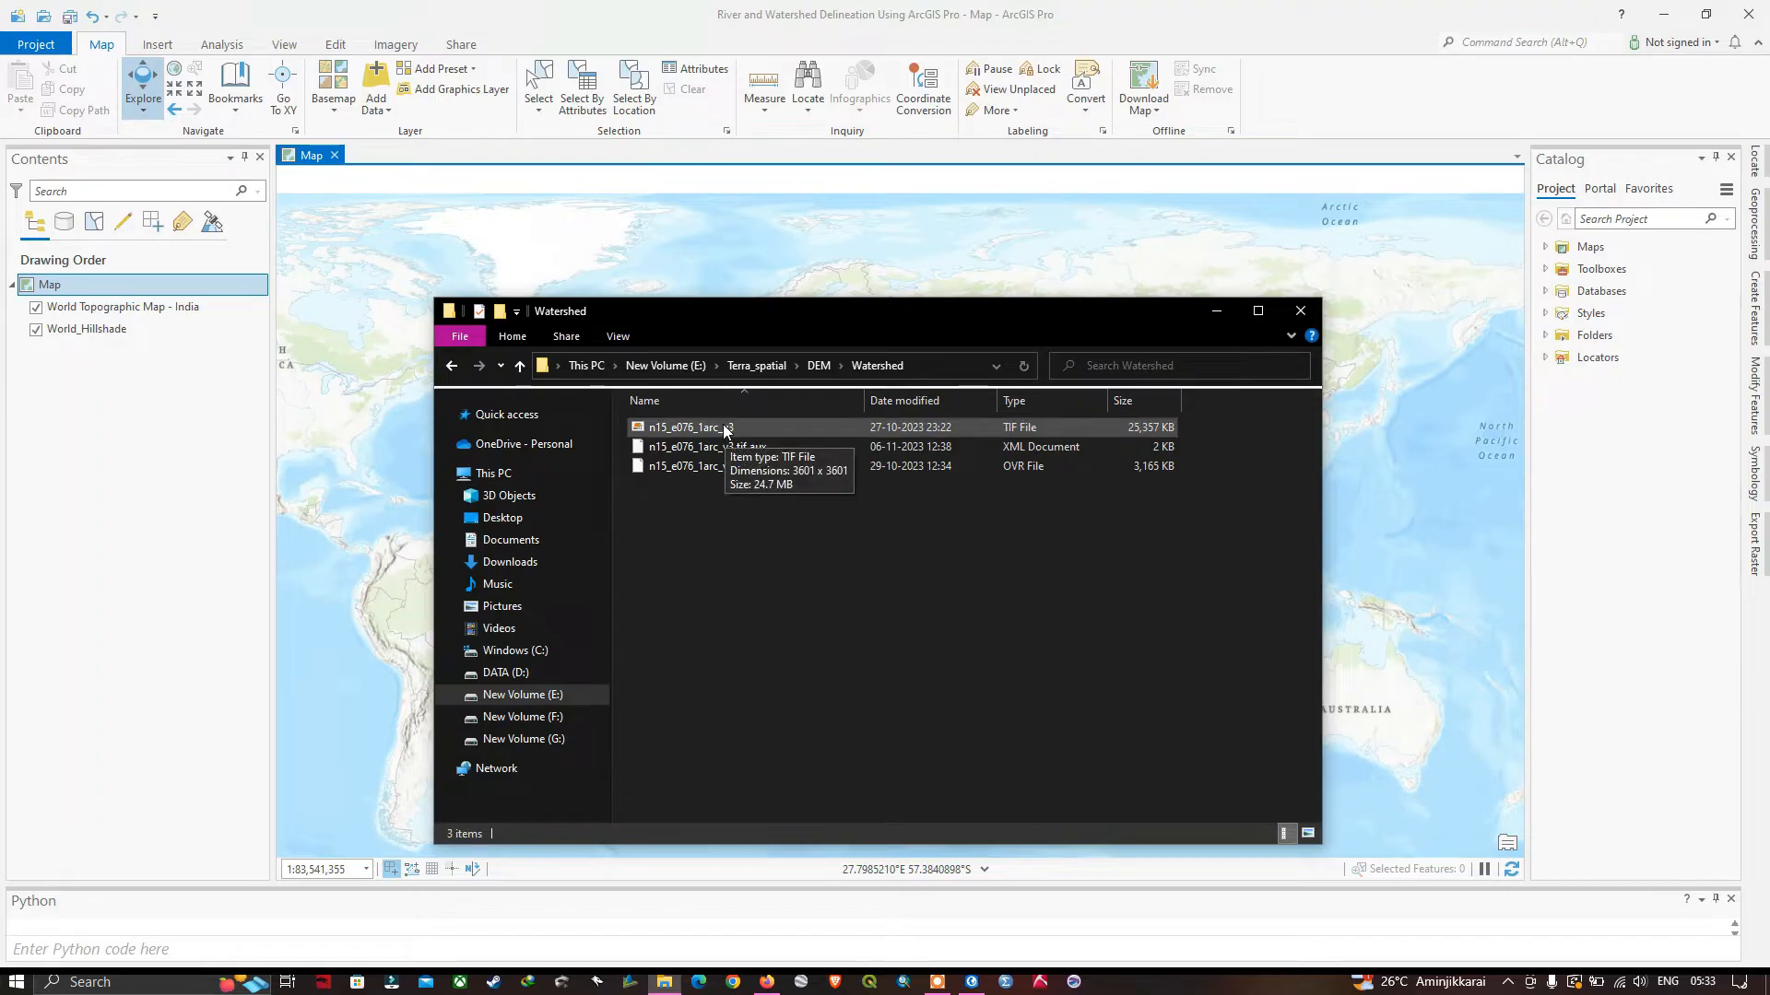
pyautogui.click(697, 425)
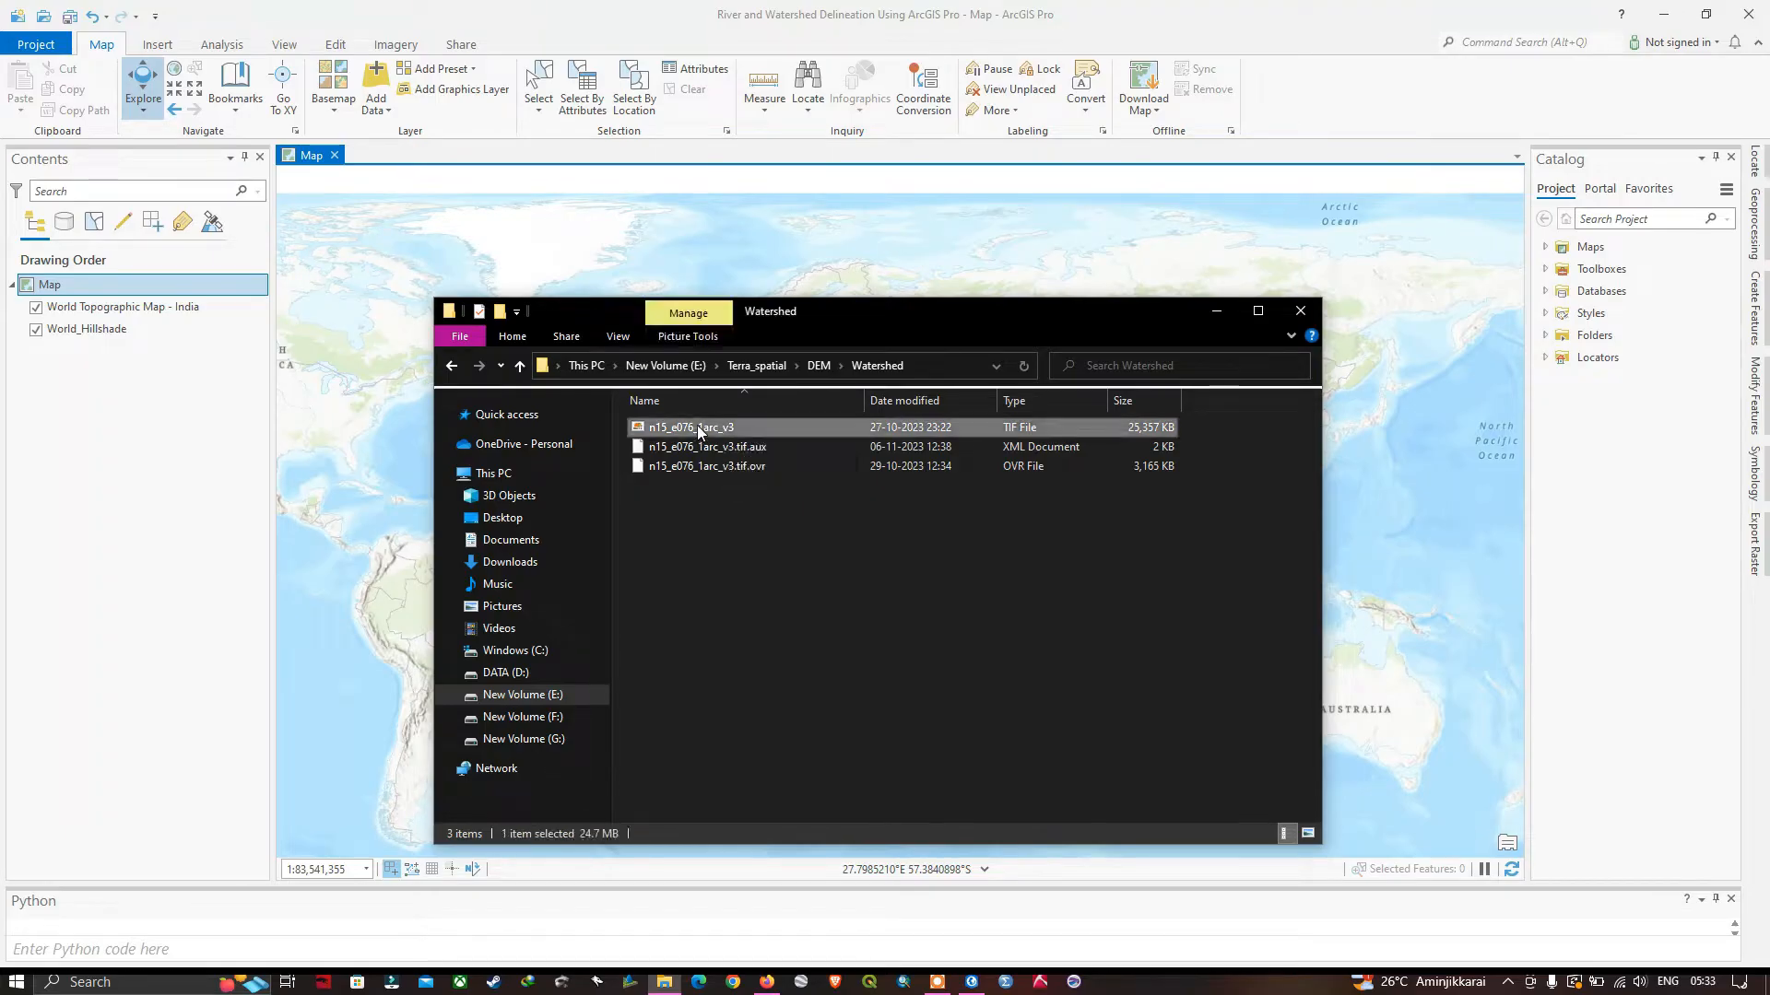
pyautogui.moveTo(266, 518); pyautogui.dragTo(114, 406)
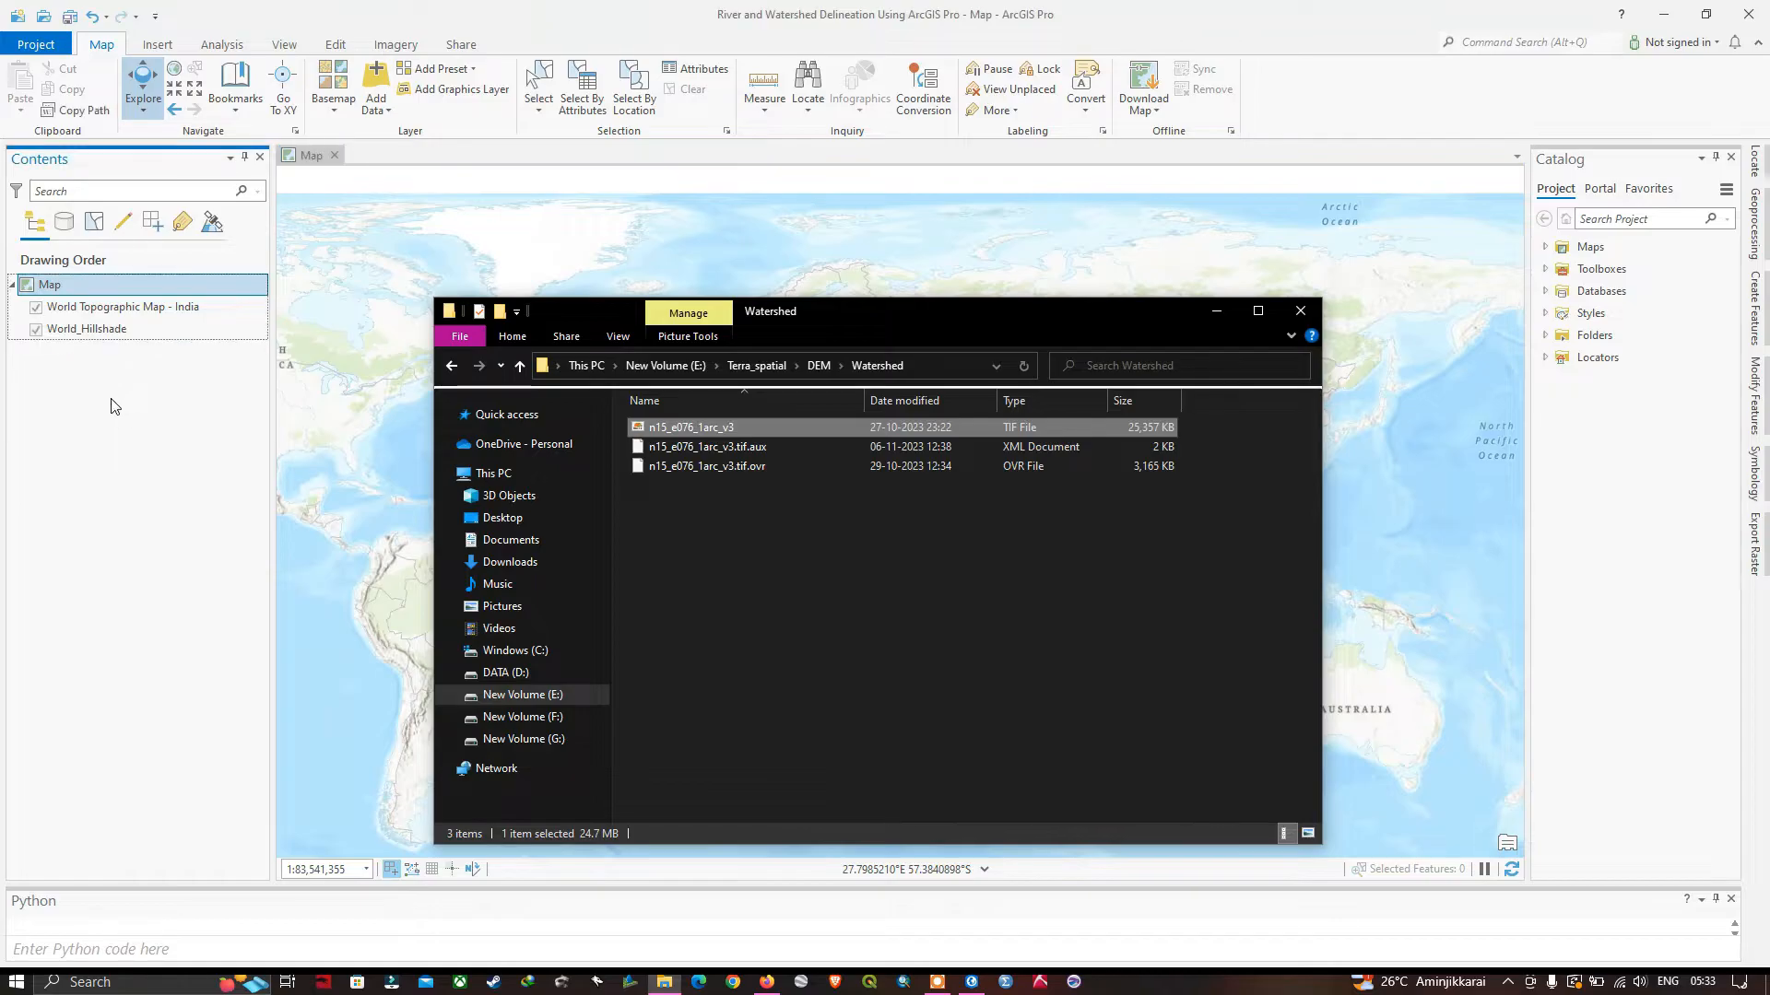
pyautogui.click(1218, 315)
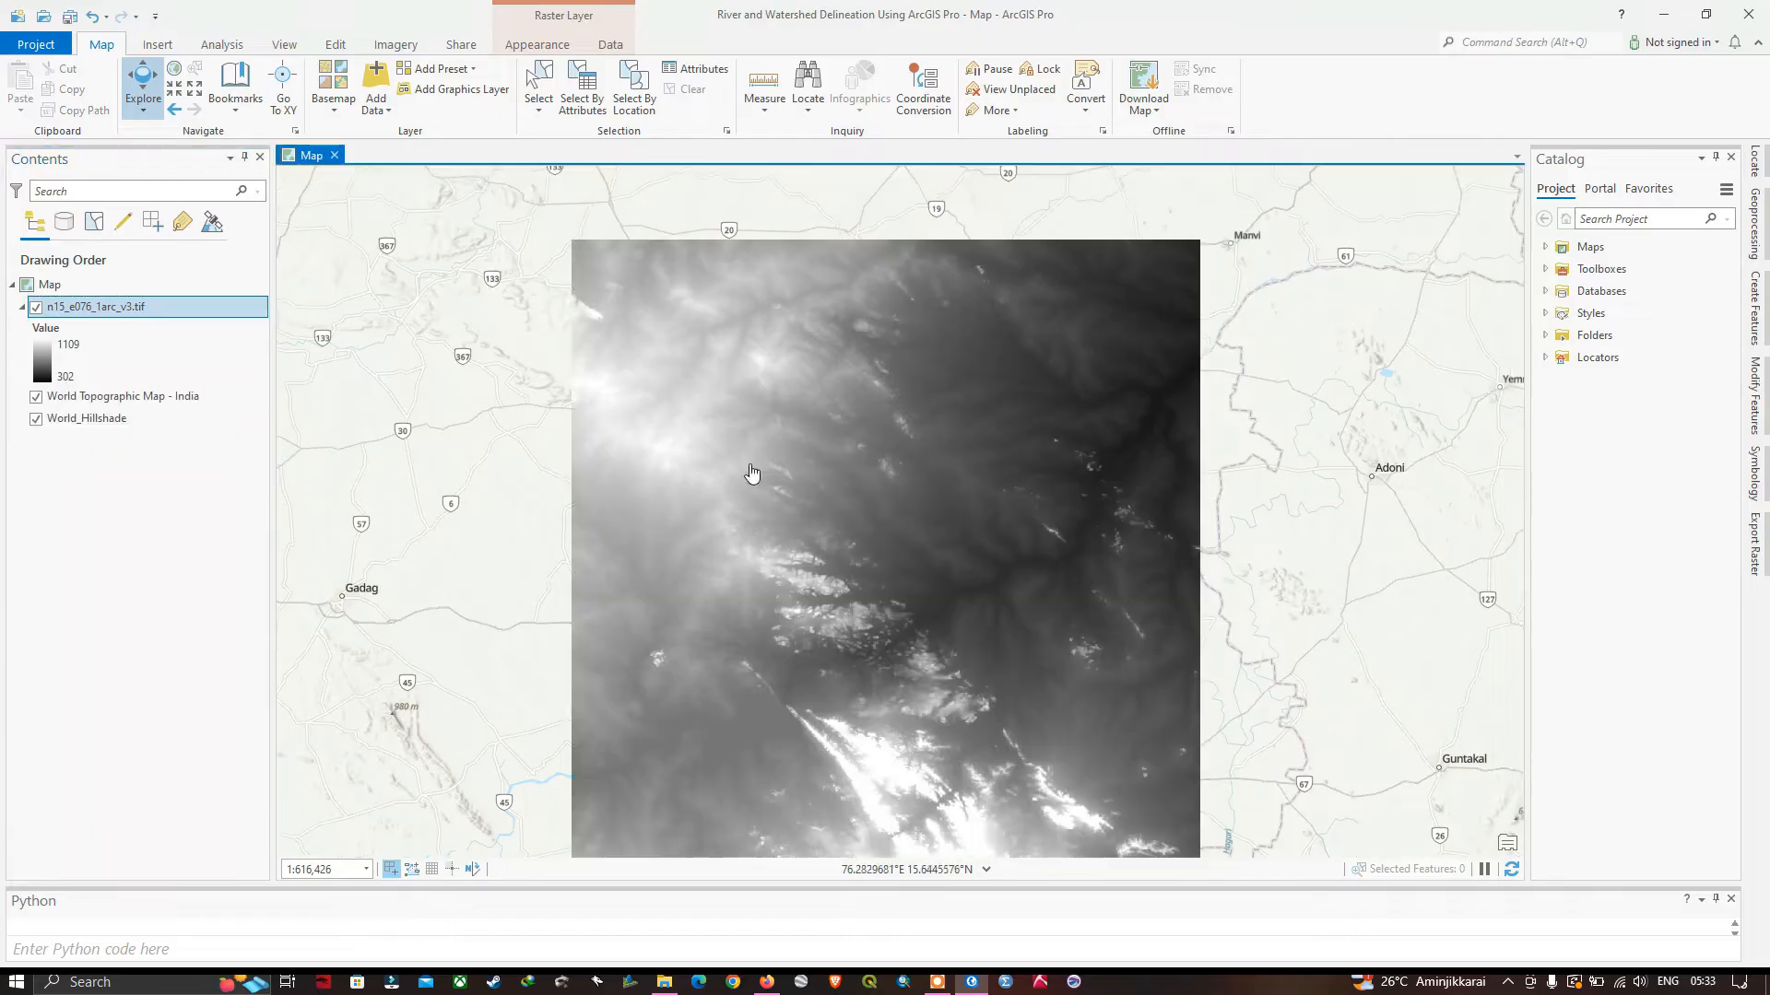
# Examine the extent of the DEM raster and its location within India on the basemap.
pyautogui.moveTo(888, 533); pyautogui.dragTo(872, 483)
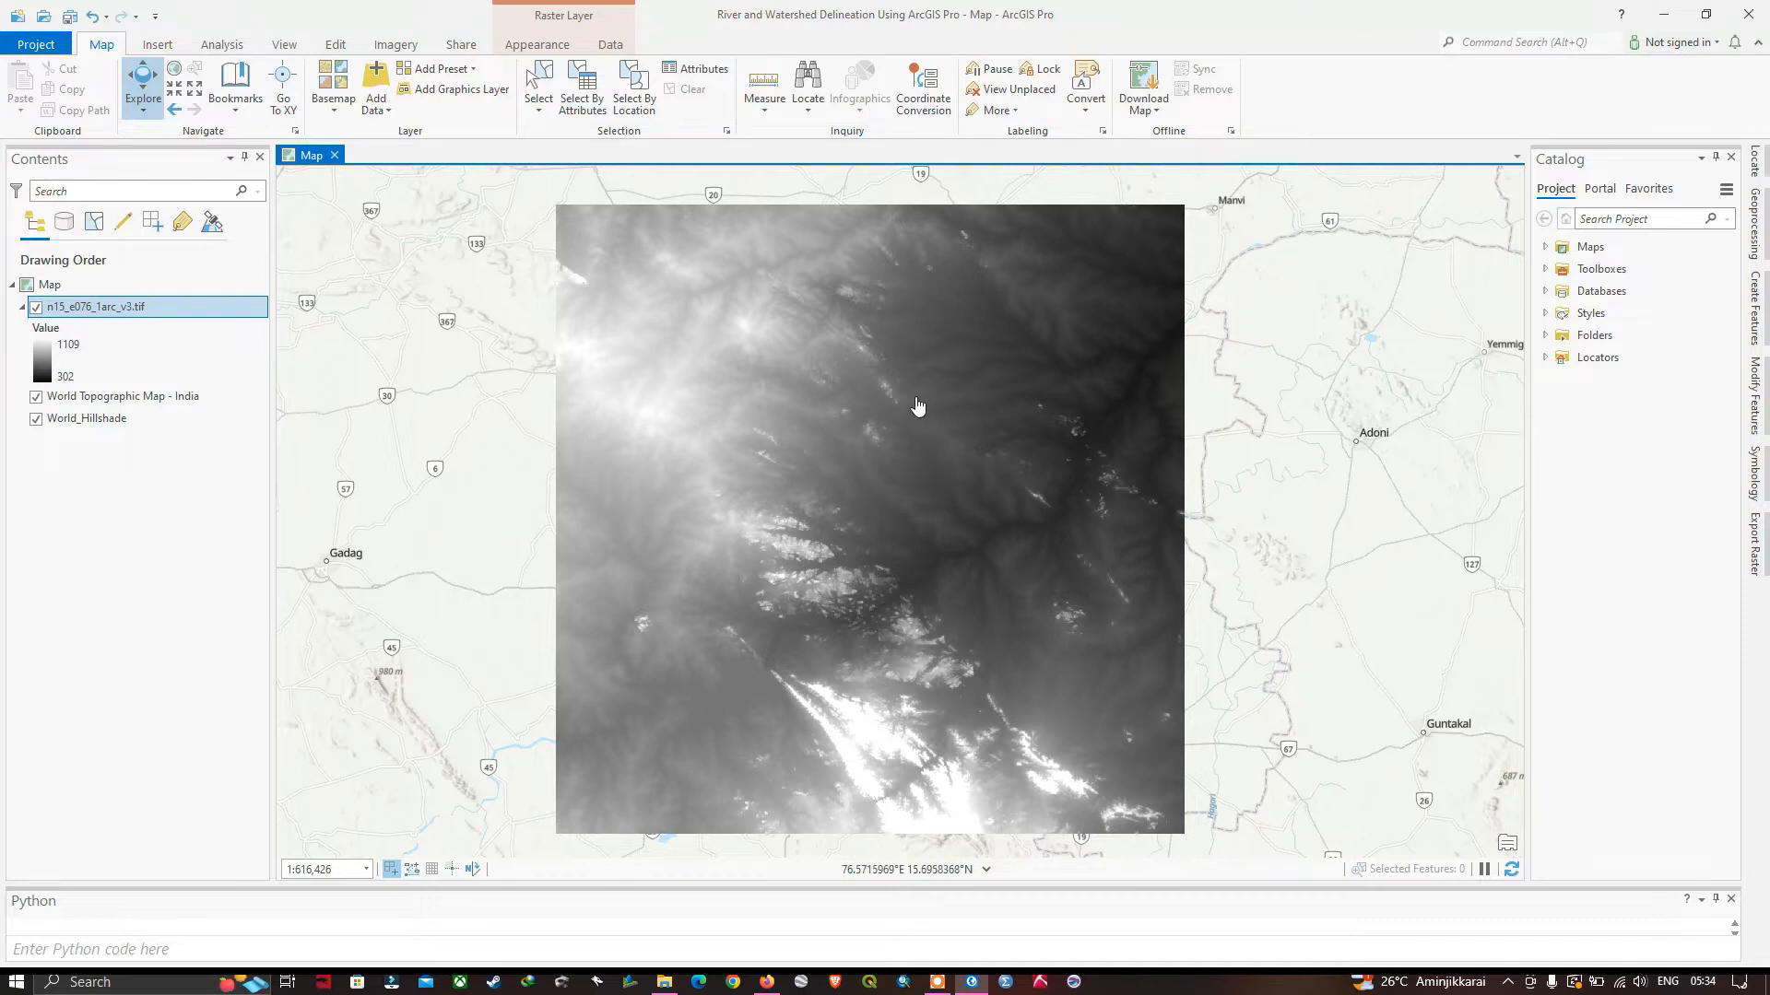
pyautogui.moveTo(871, 417); pyautogui.dragTo(913, 411)
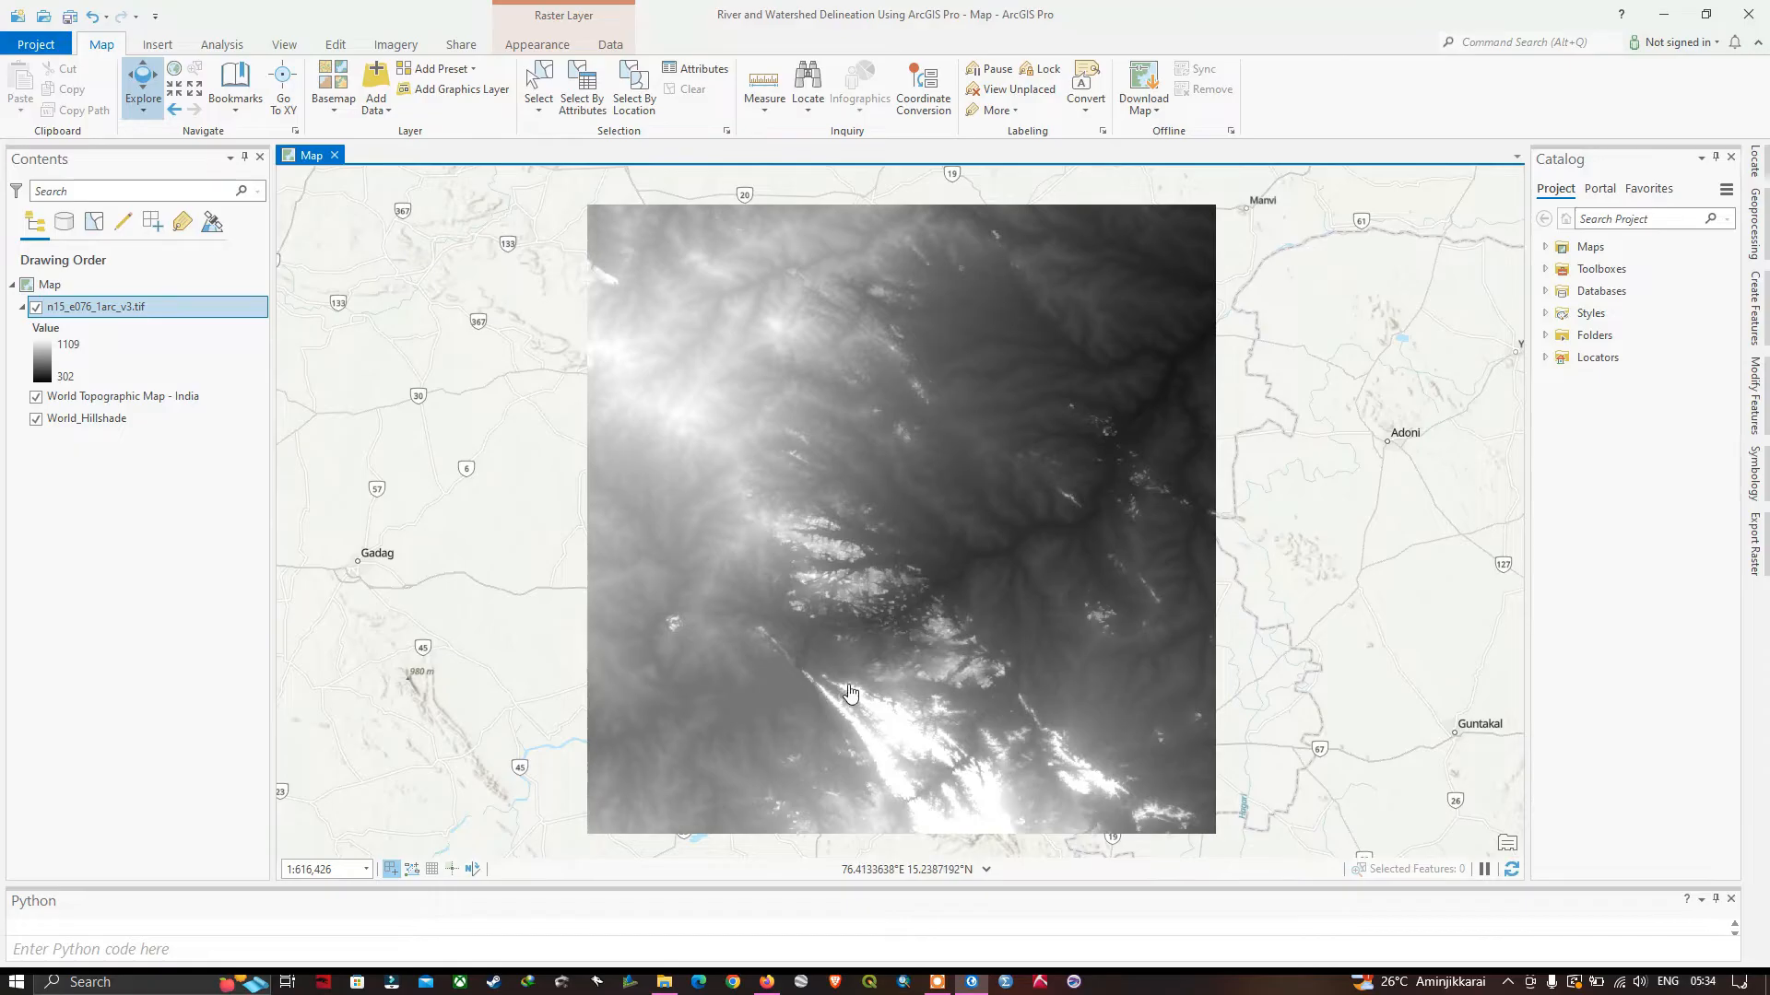
pyautogui.scroll(-2, 852, 691)
pyautogui.scroll(-5, 852, 691)
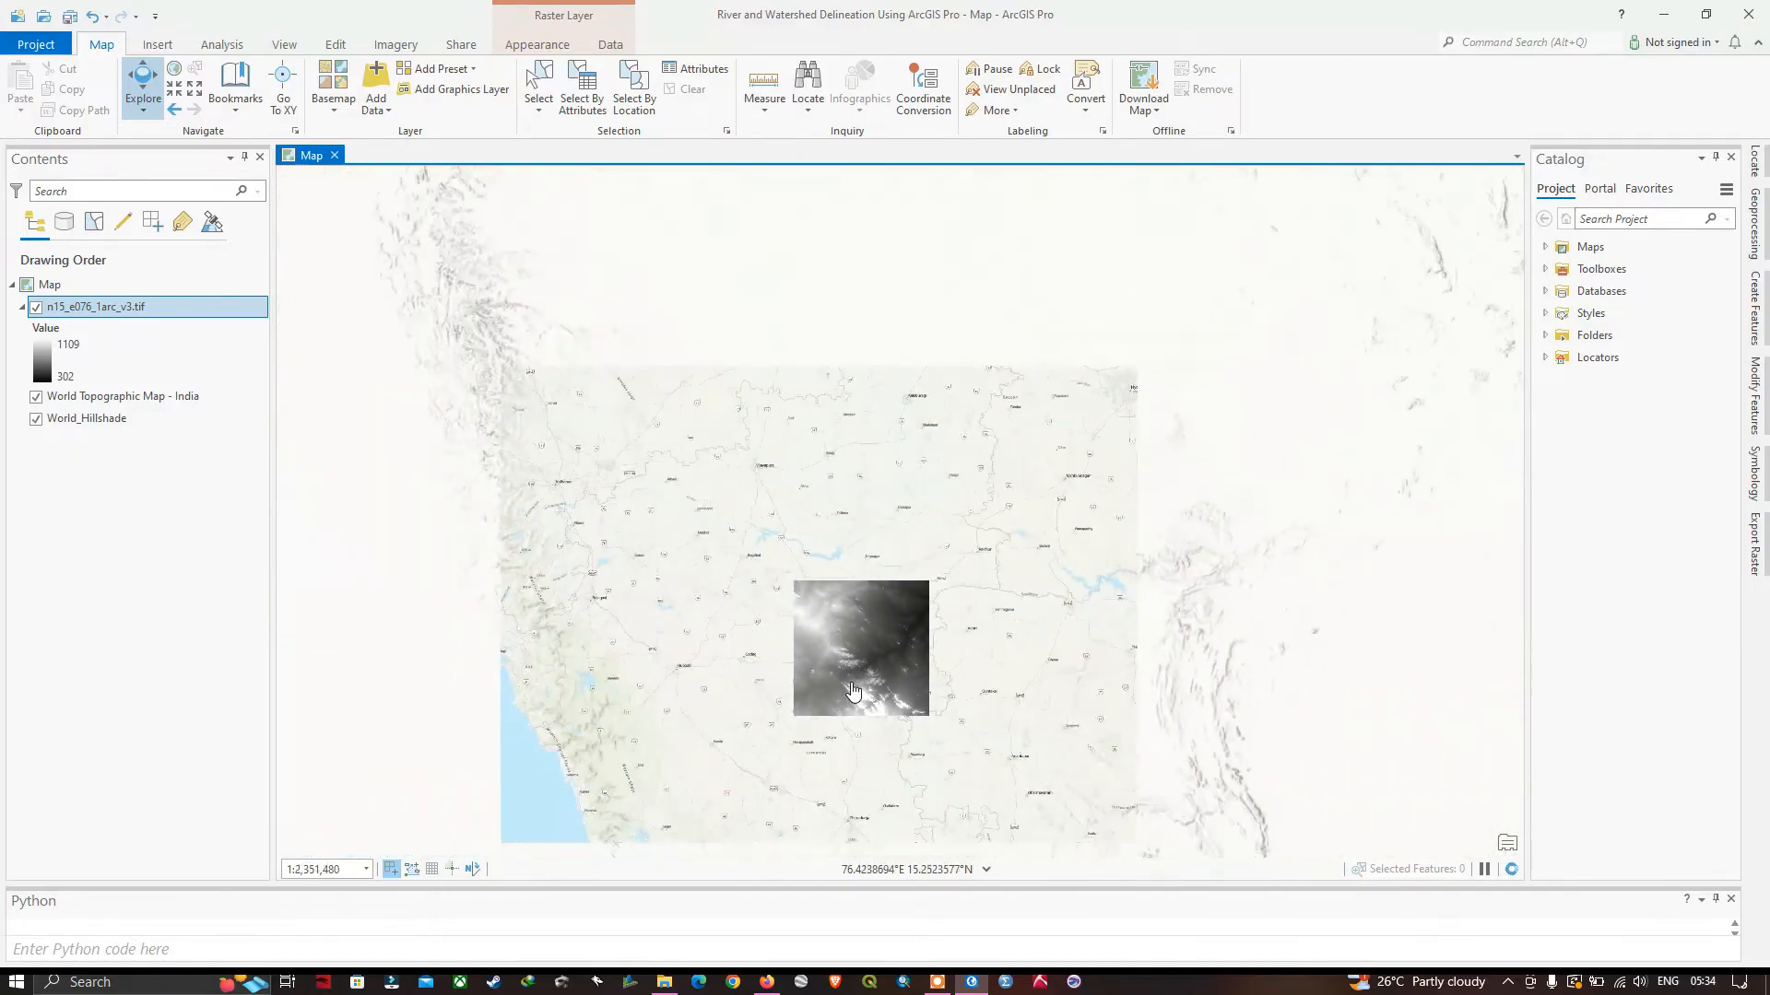
pyautogui.scroll(-4, 852, 691)
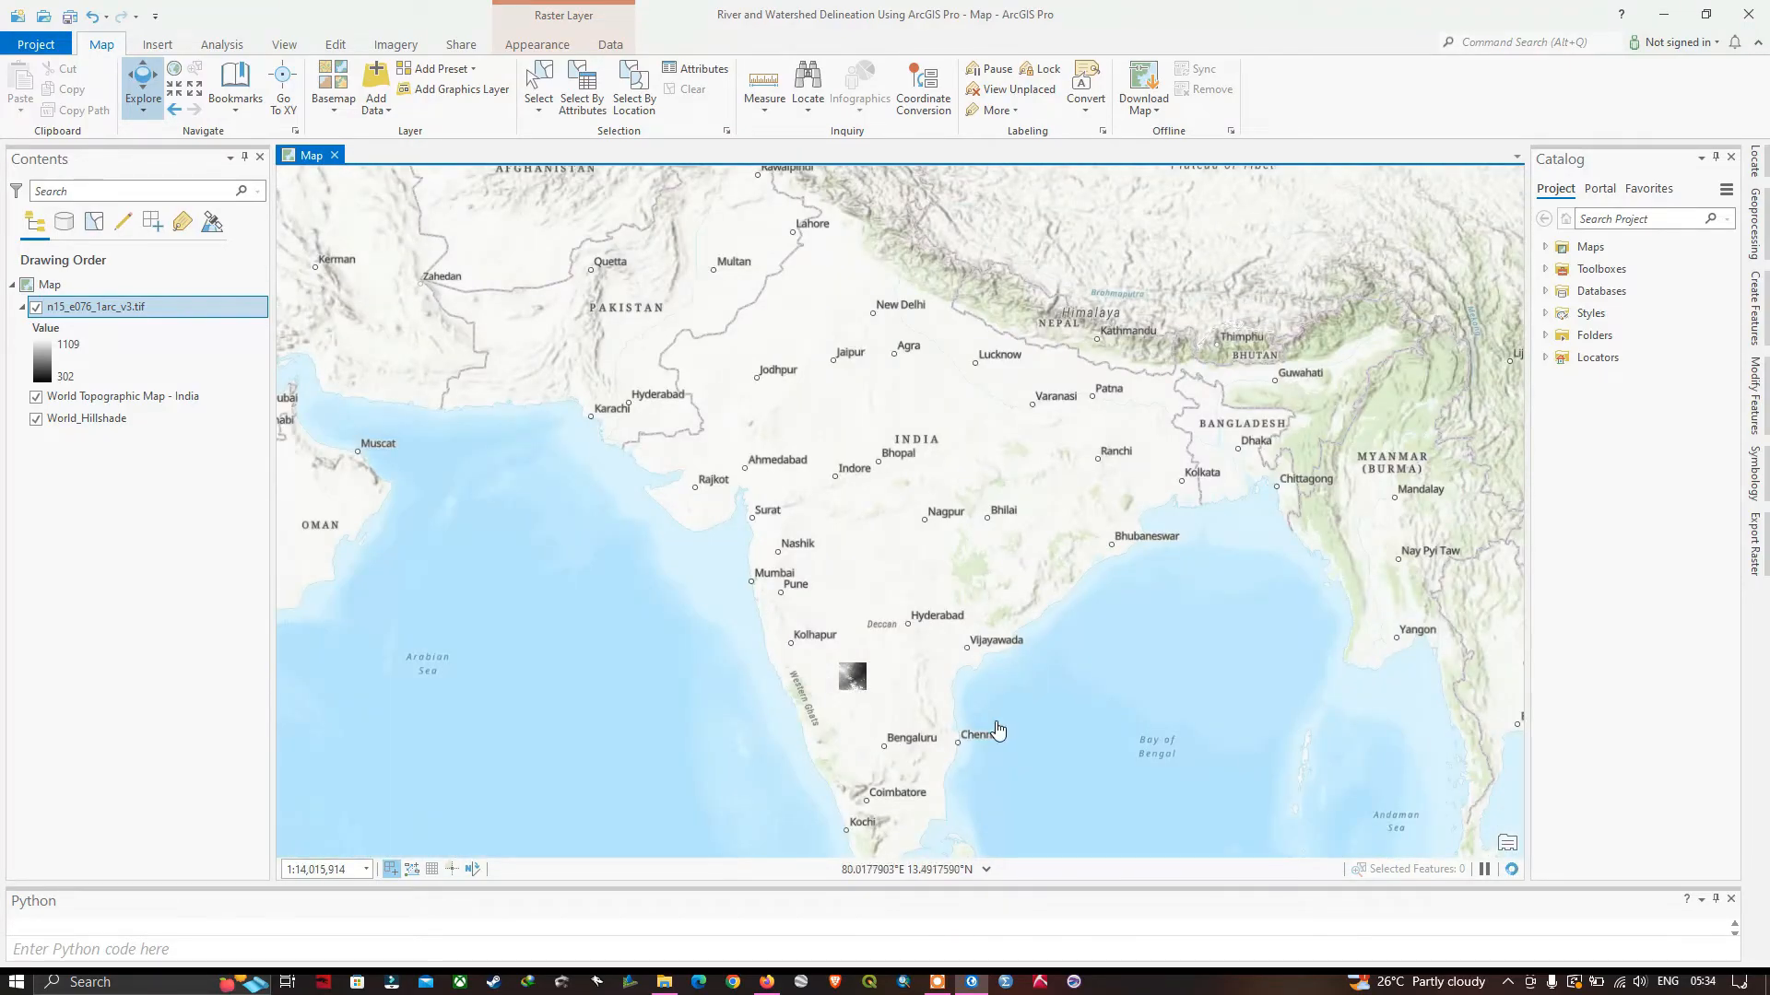
pyautogui.moveTo(1021, 668); pyautogui.dragTo(1030, 653)
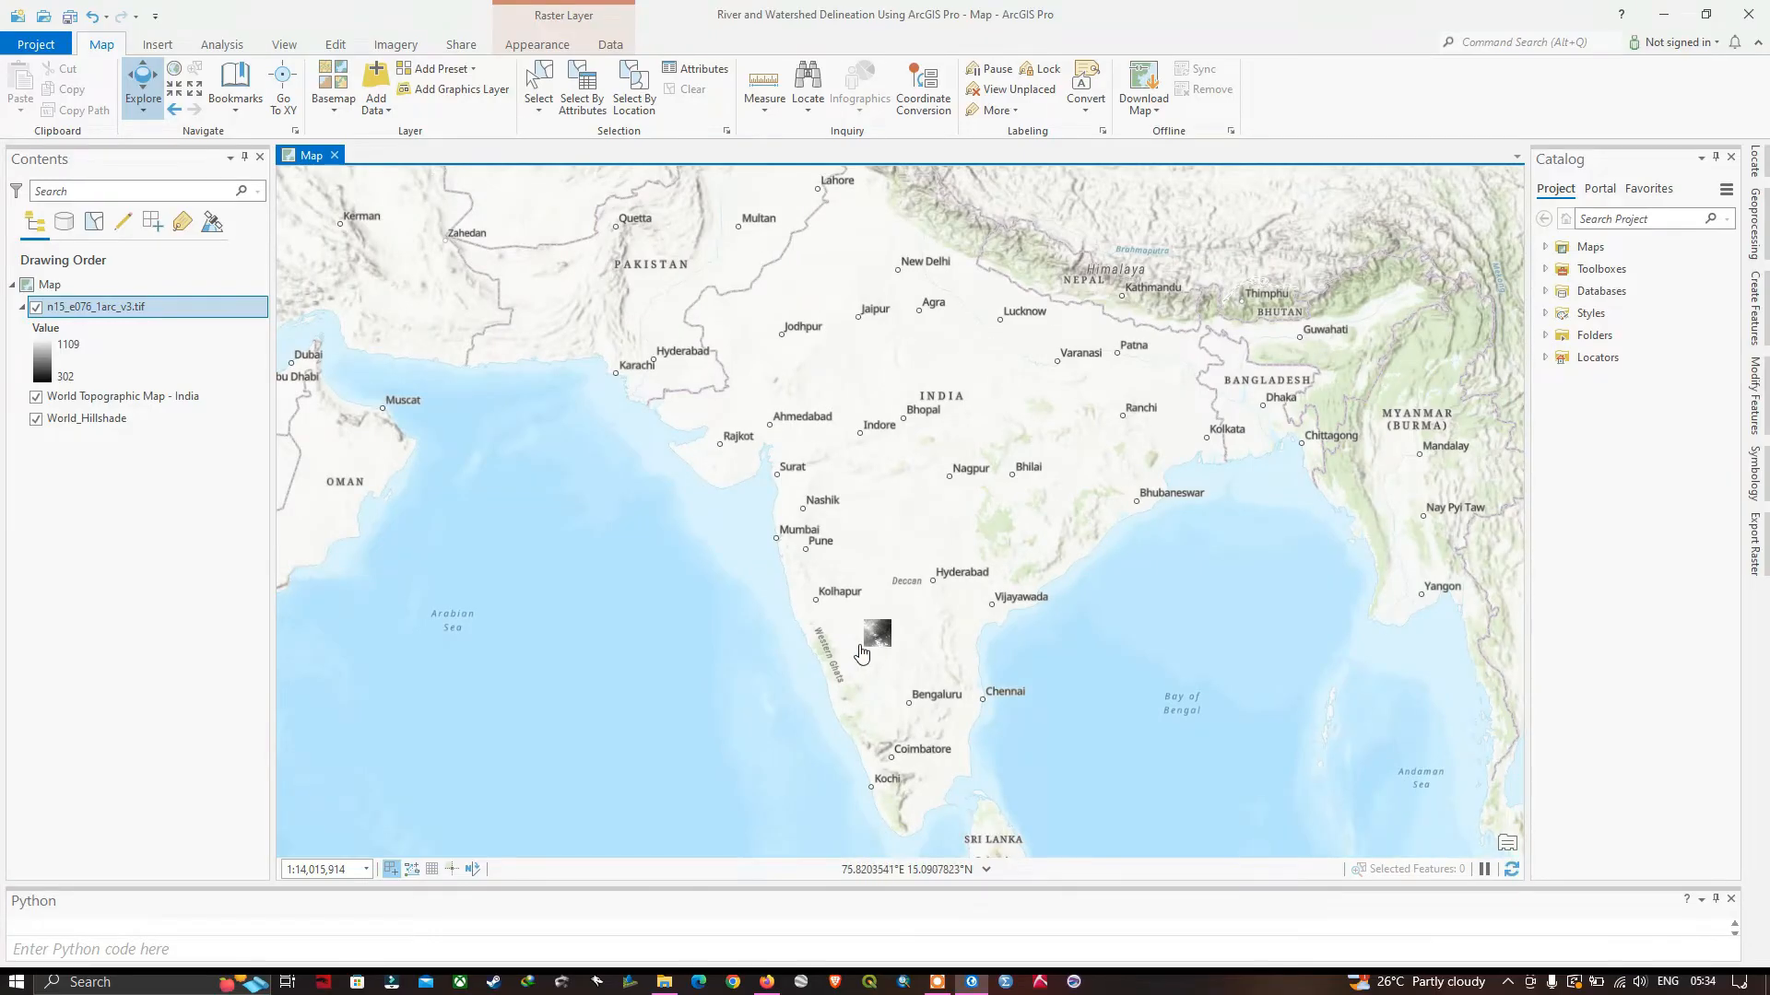
pyautogui.scroll(2, 860, 653)
pyautogui.scroll(-2, 882, 653)
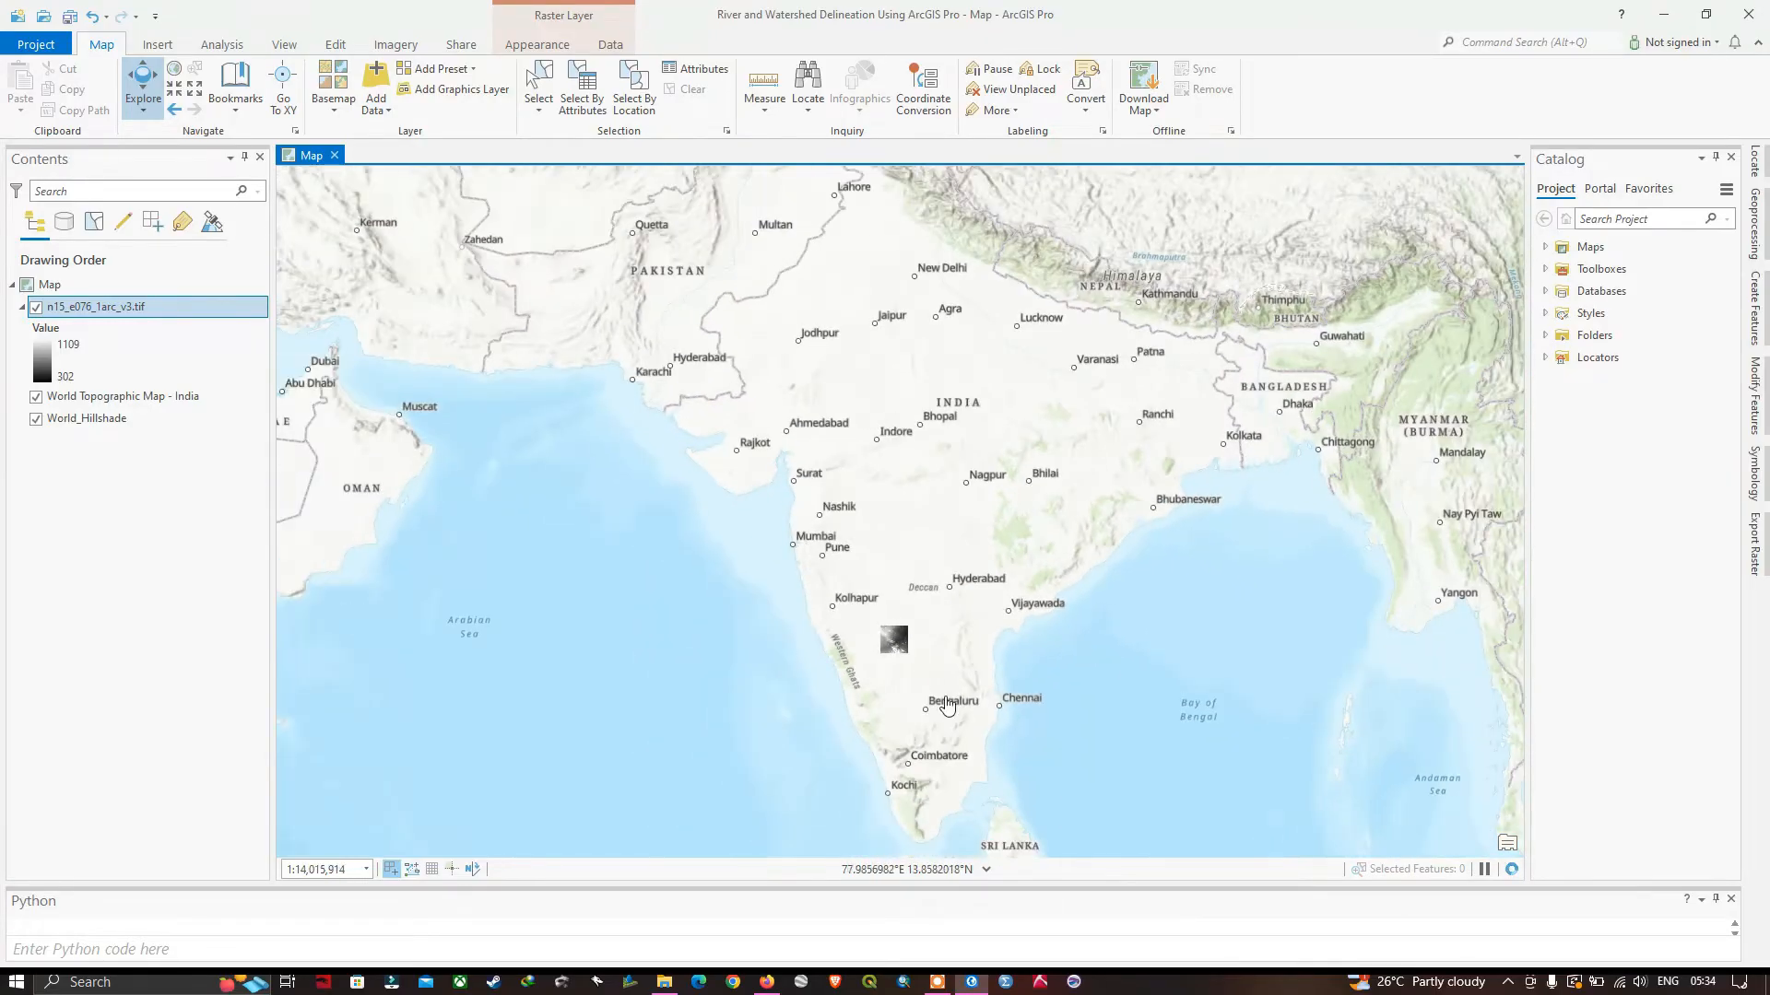
pyautogui.moveTo(977, 670); pyautogui.dragTo(962, 654)
pyautogui.scroll(10, 877, 629)
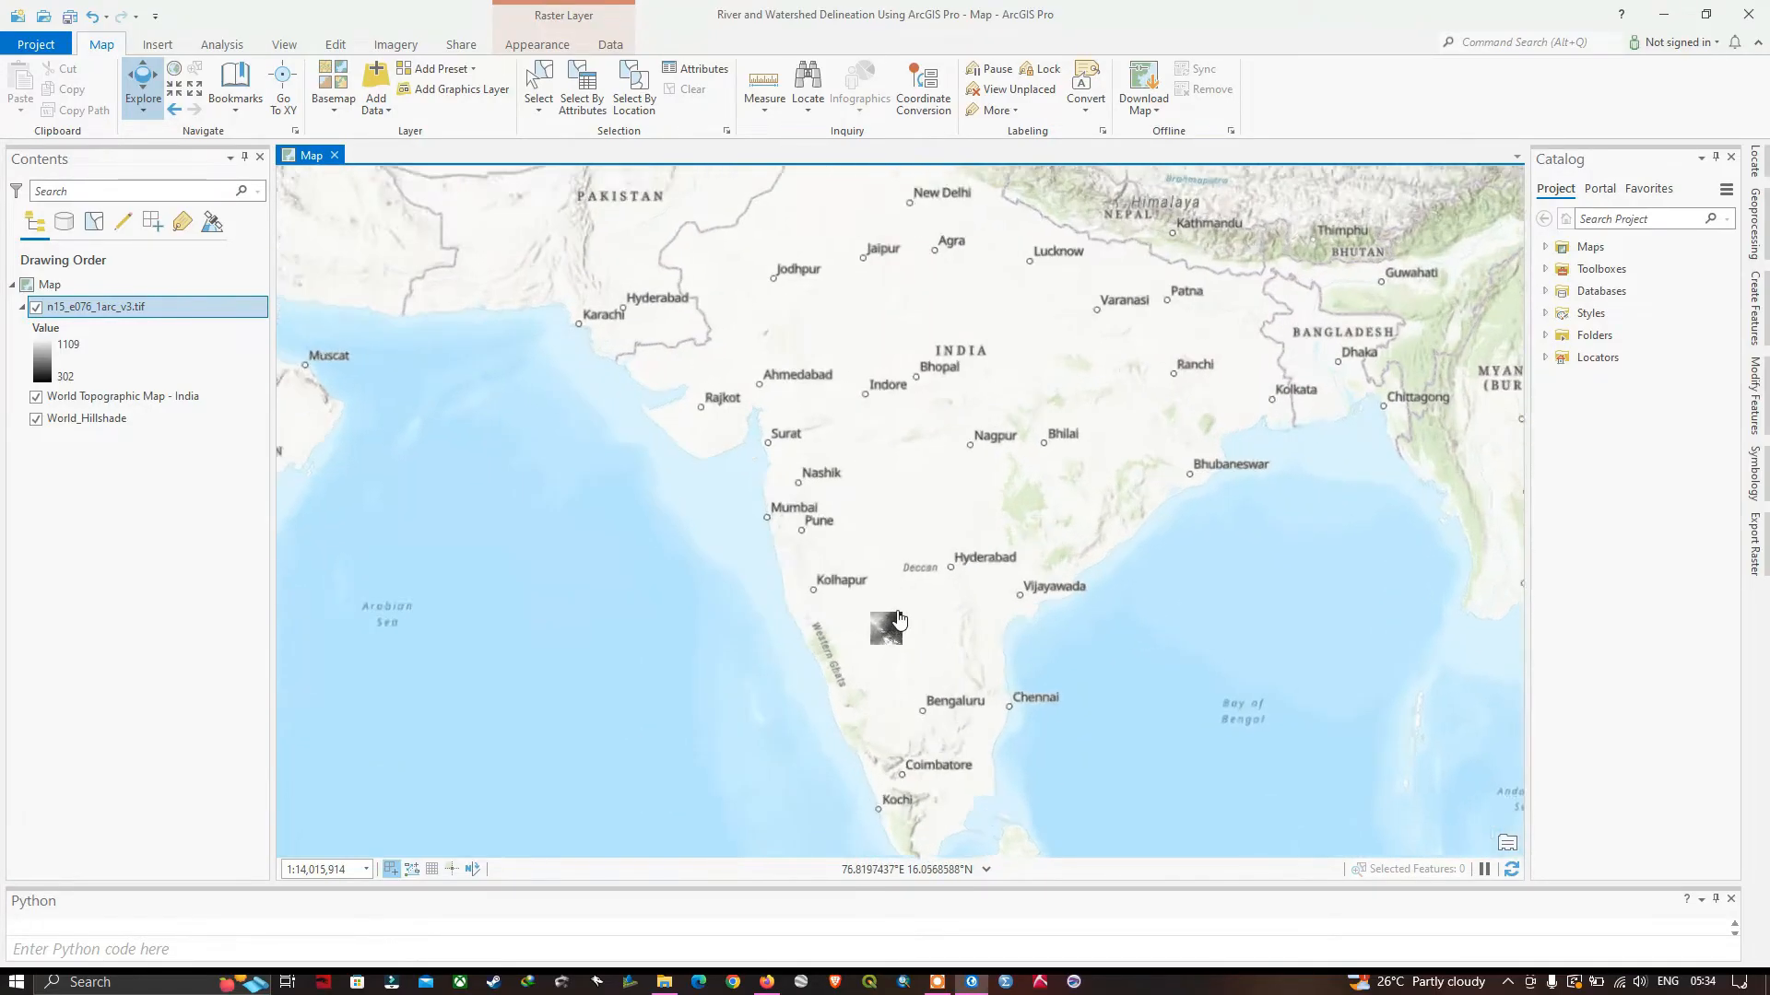
pyautogui.moveTo(1015, 490); pyautogui.dragTo(1042, 451)
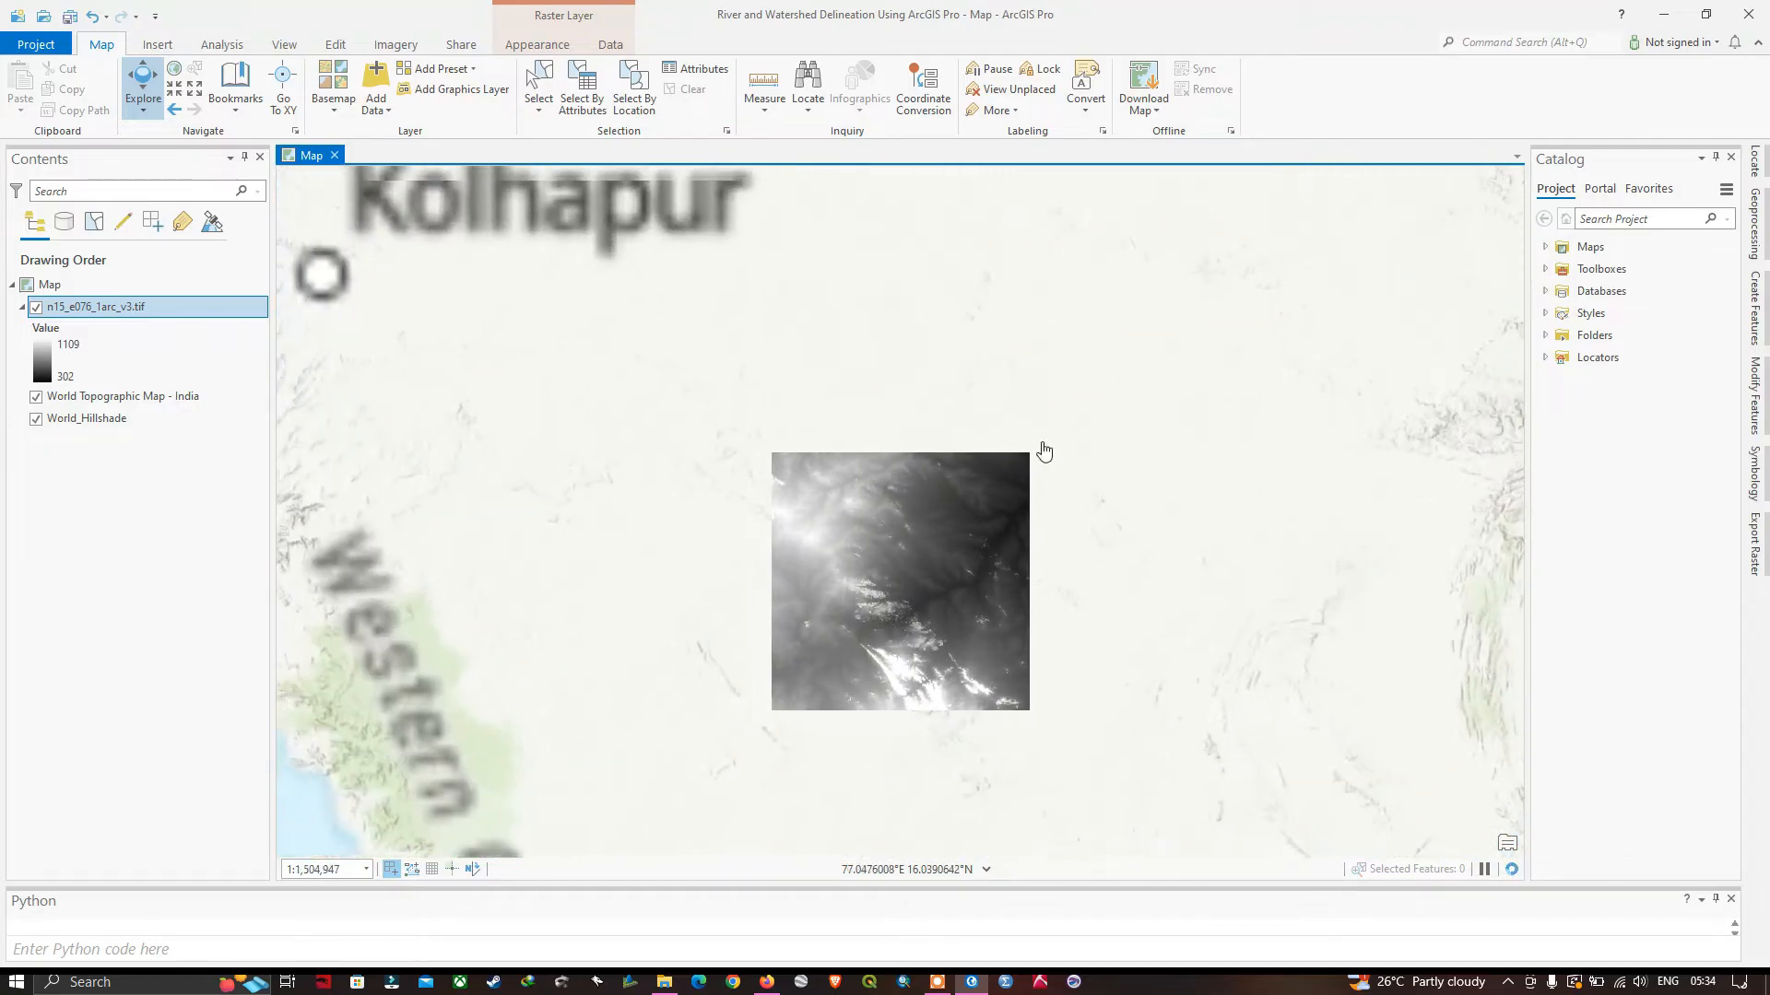
pyautogui.scroll(-6, 872, 693)
pyautogui.scroll(-4, 931, 714)
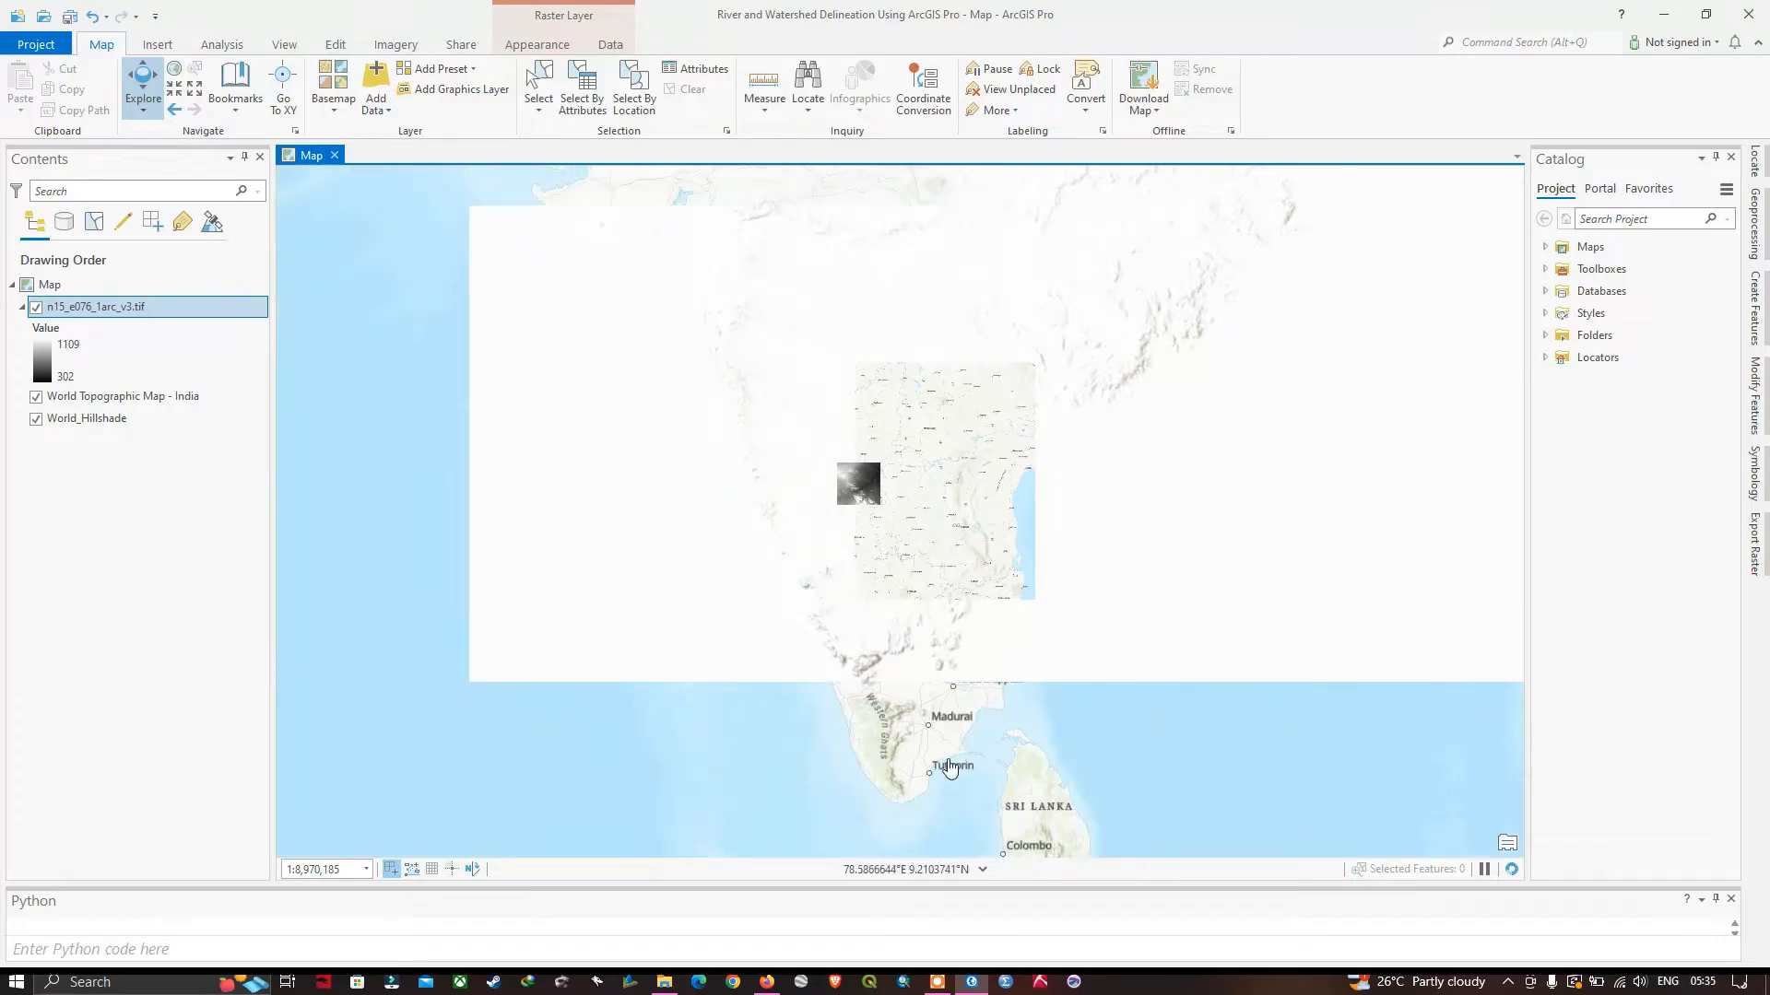
pyautogui.scroll(2, 906, 478)
pyautogui.scroll(8, 884, 476)
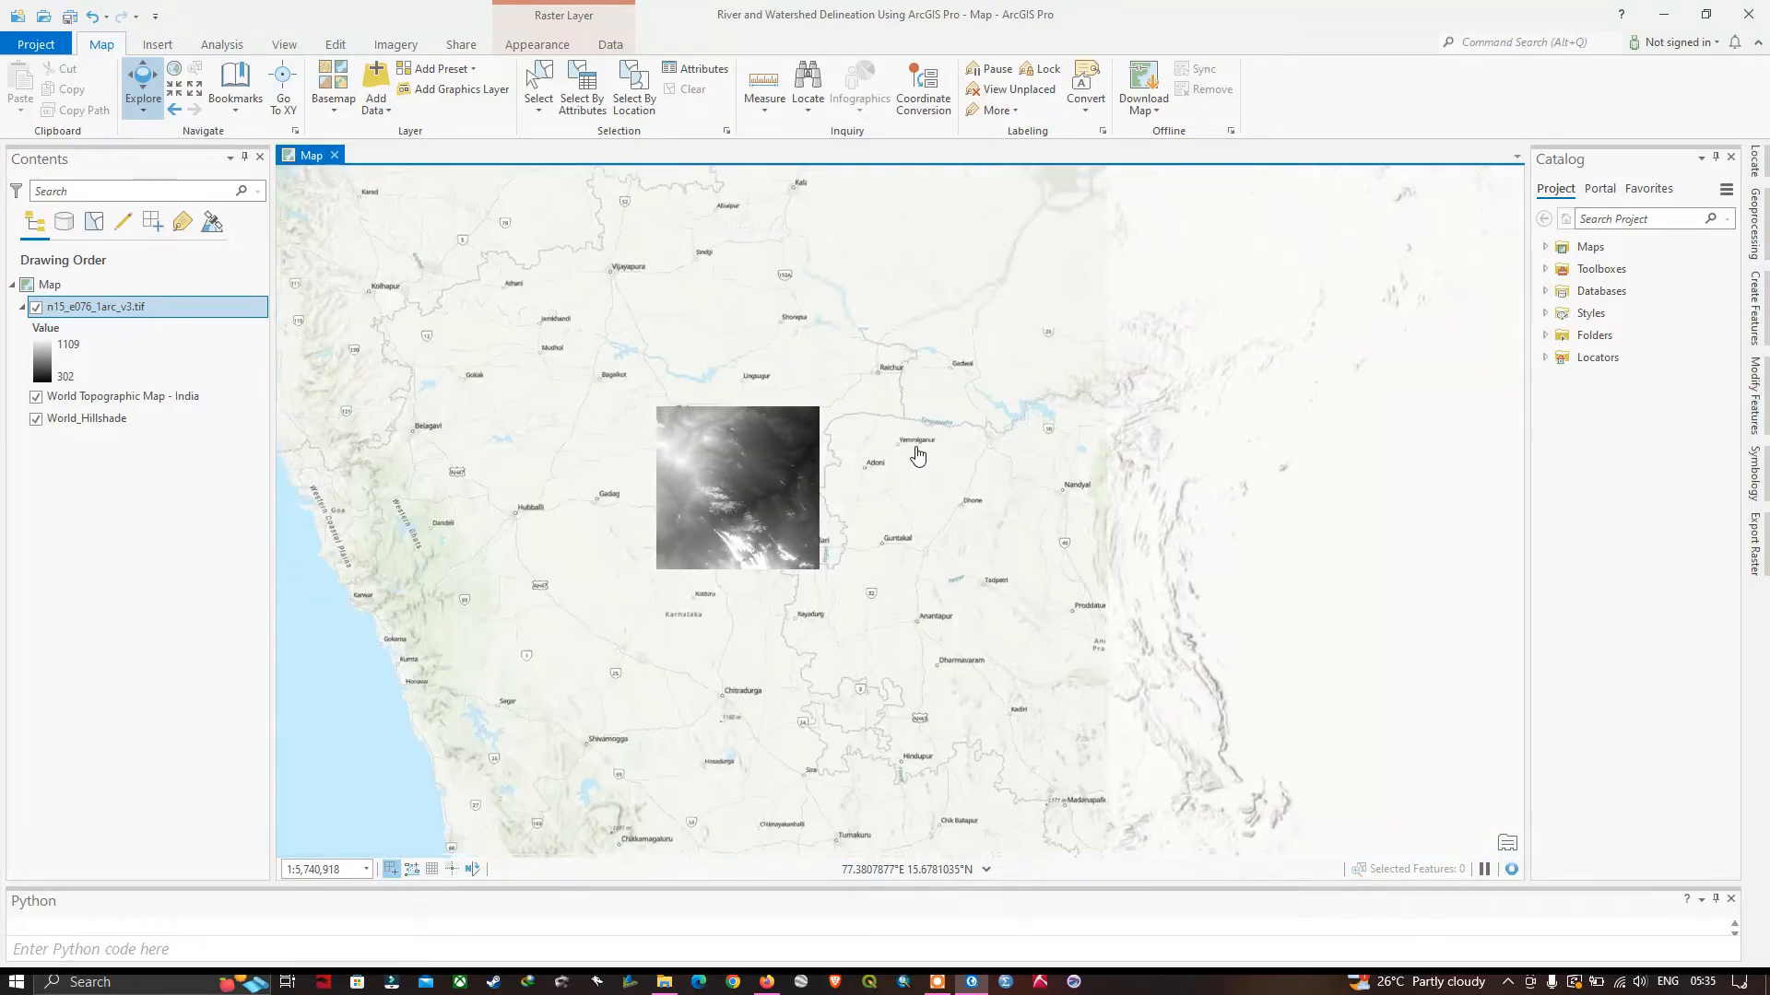
pyautogui.scroll(2, 724, 461)
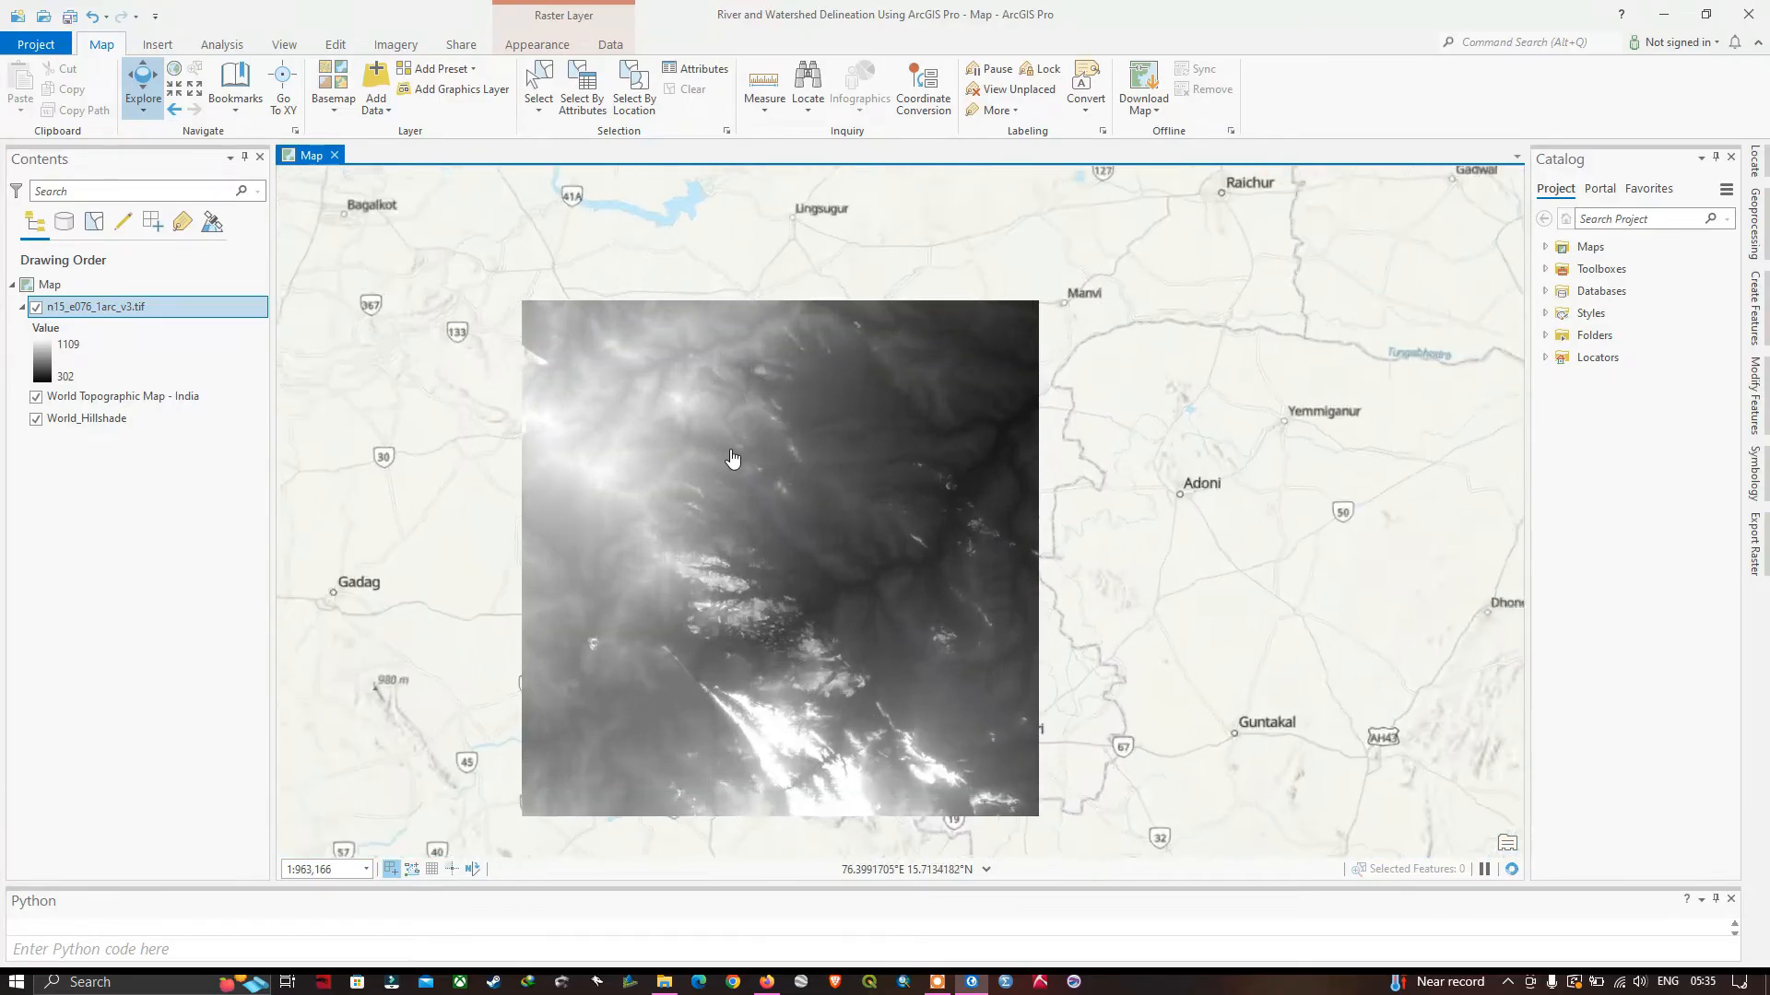
pyautogui.moveTo(778, 482); pyautogui.dragTo(918, 354)
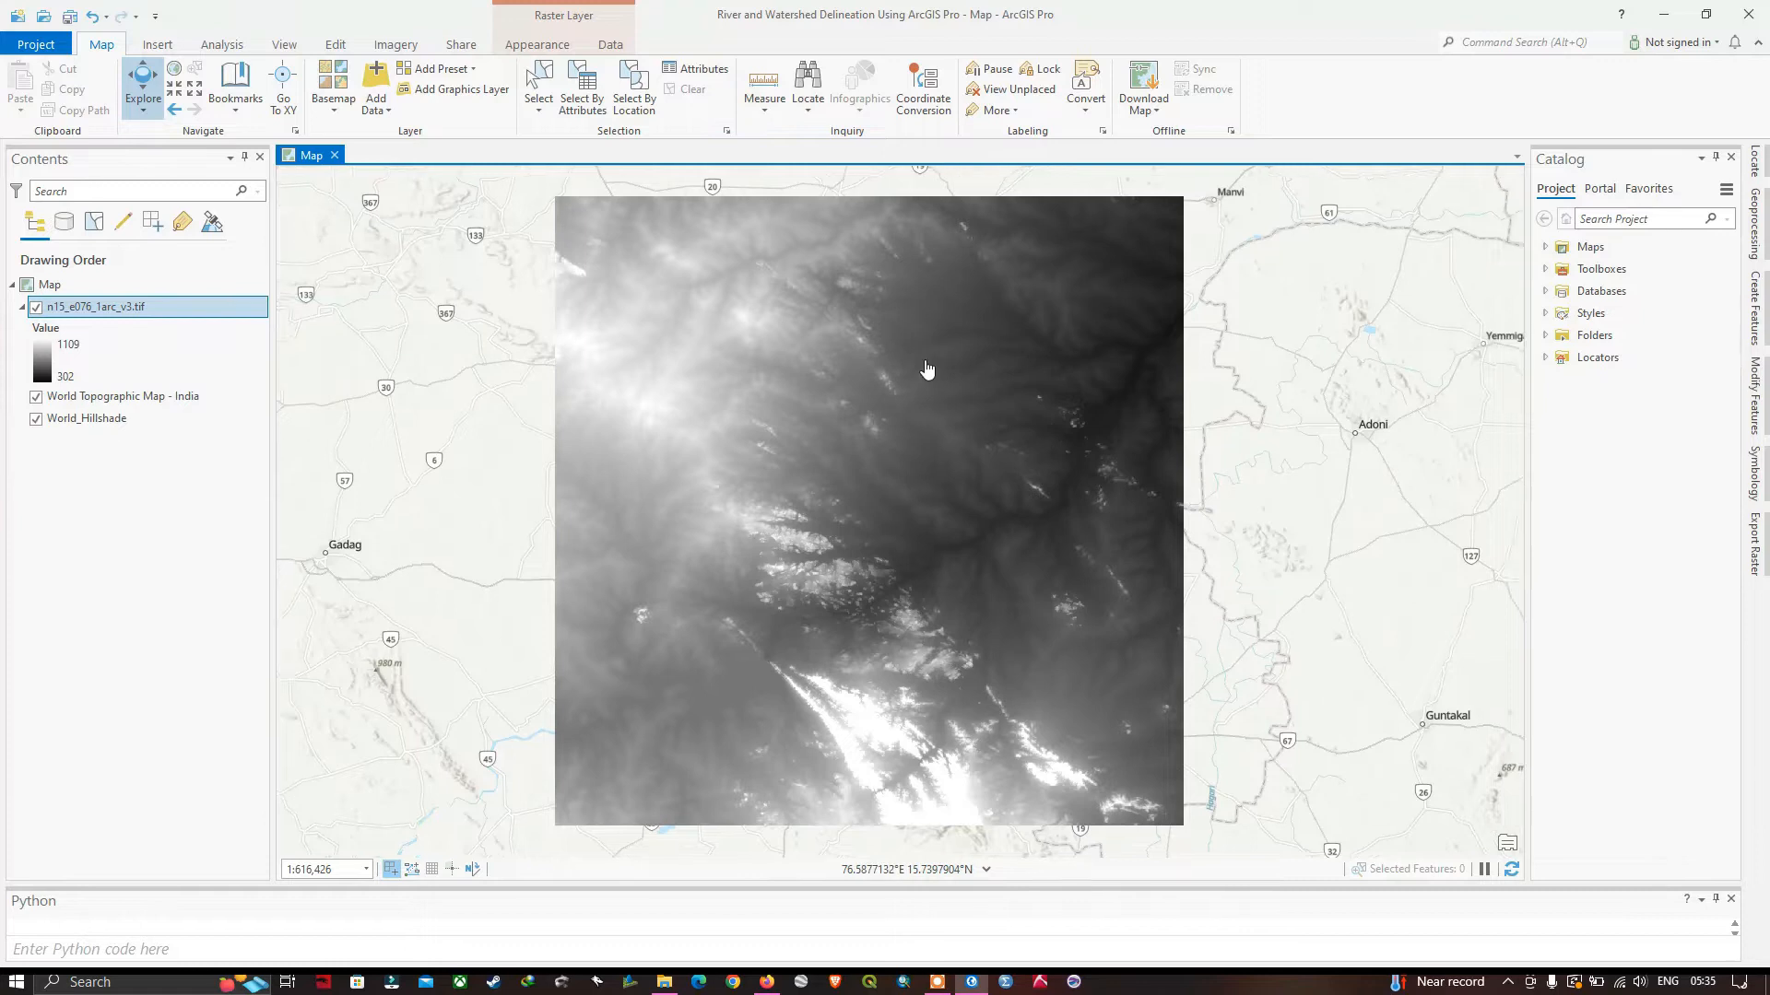
# Symbolize the n15_e076_1arc_v3.tif layer with the Precipitation color scheme and invert the colors.
pyautogui.rightClick(91, 307)
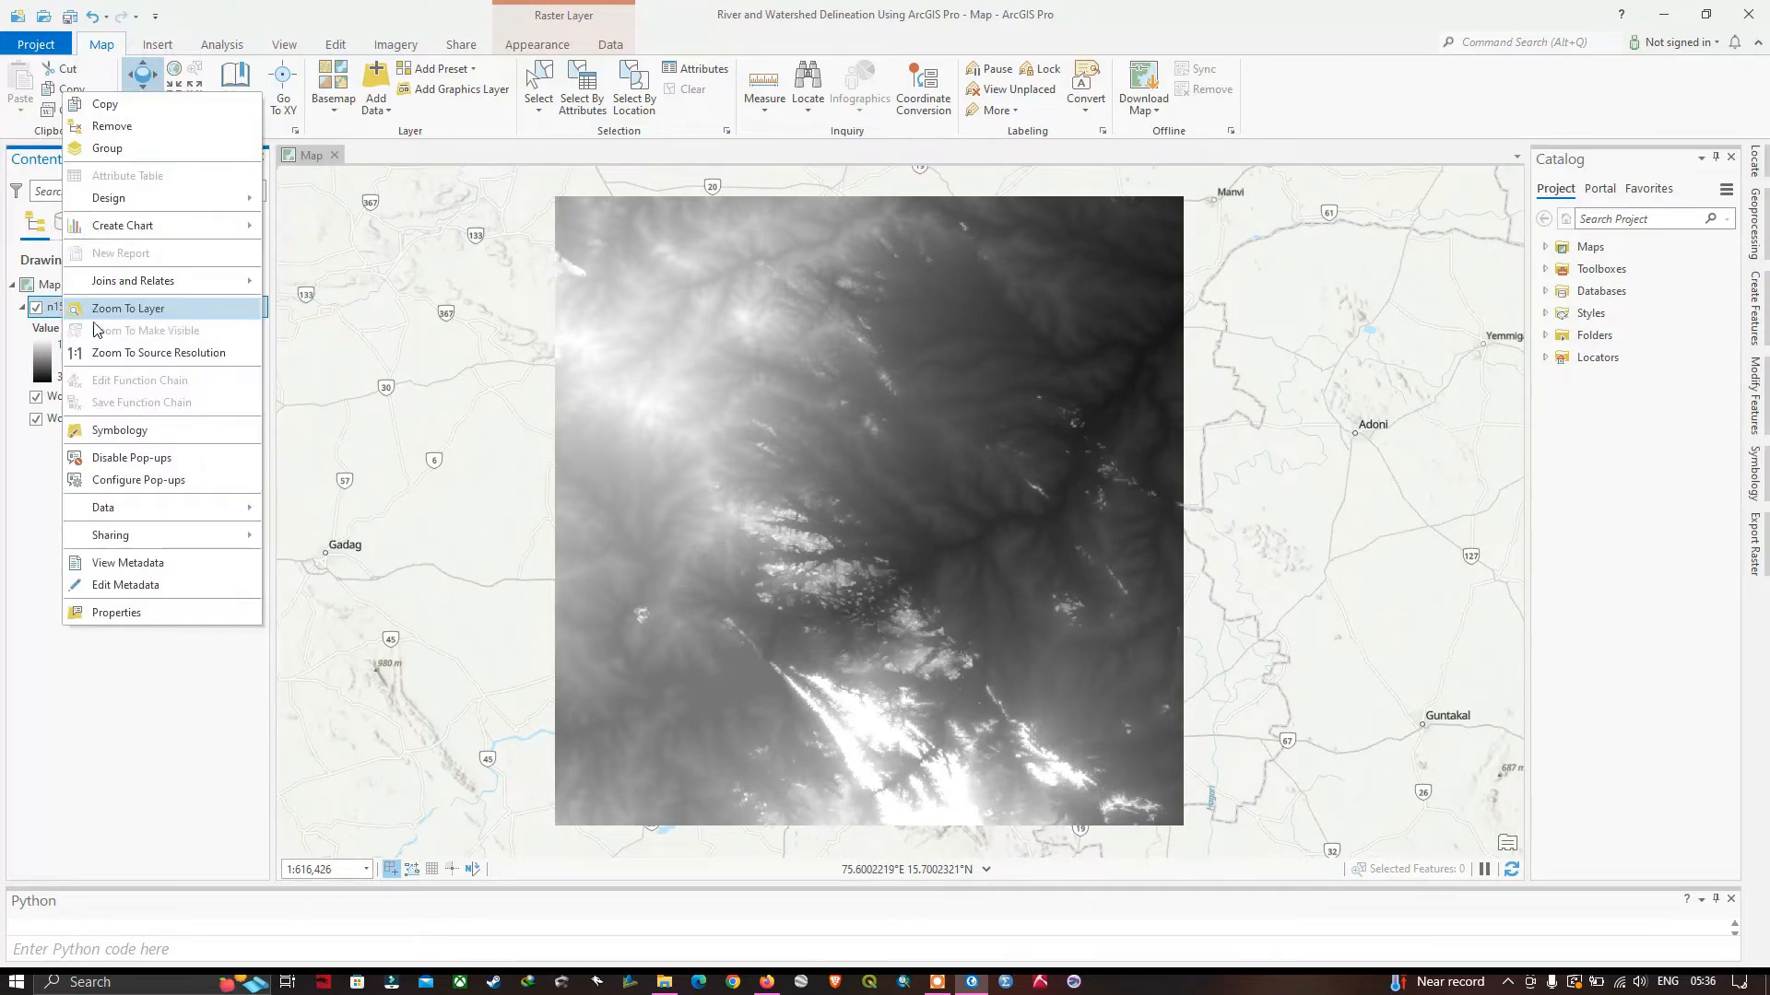
pyautogui.click(122, 430)
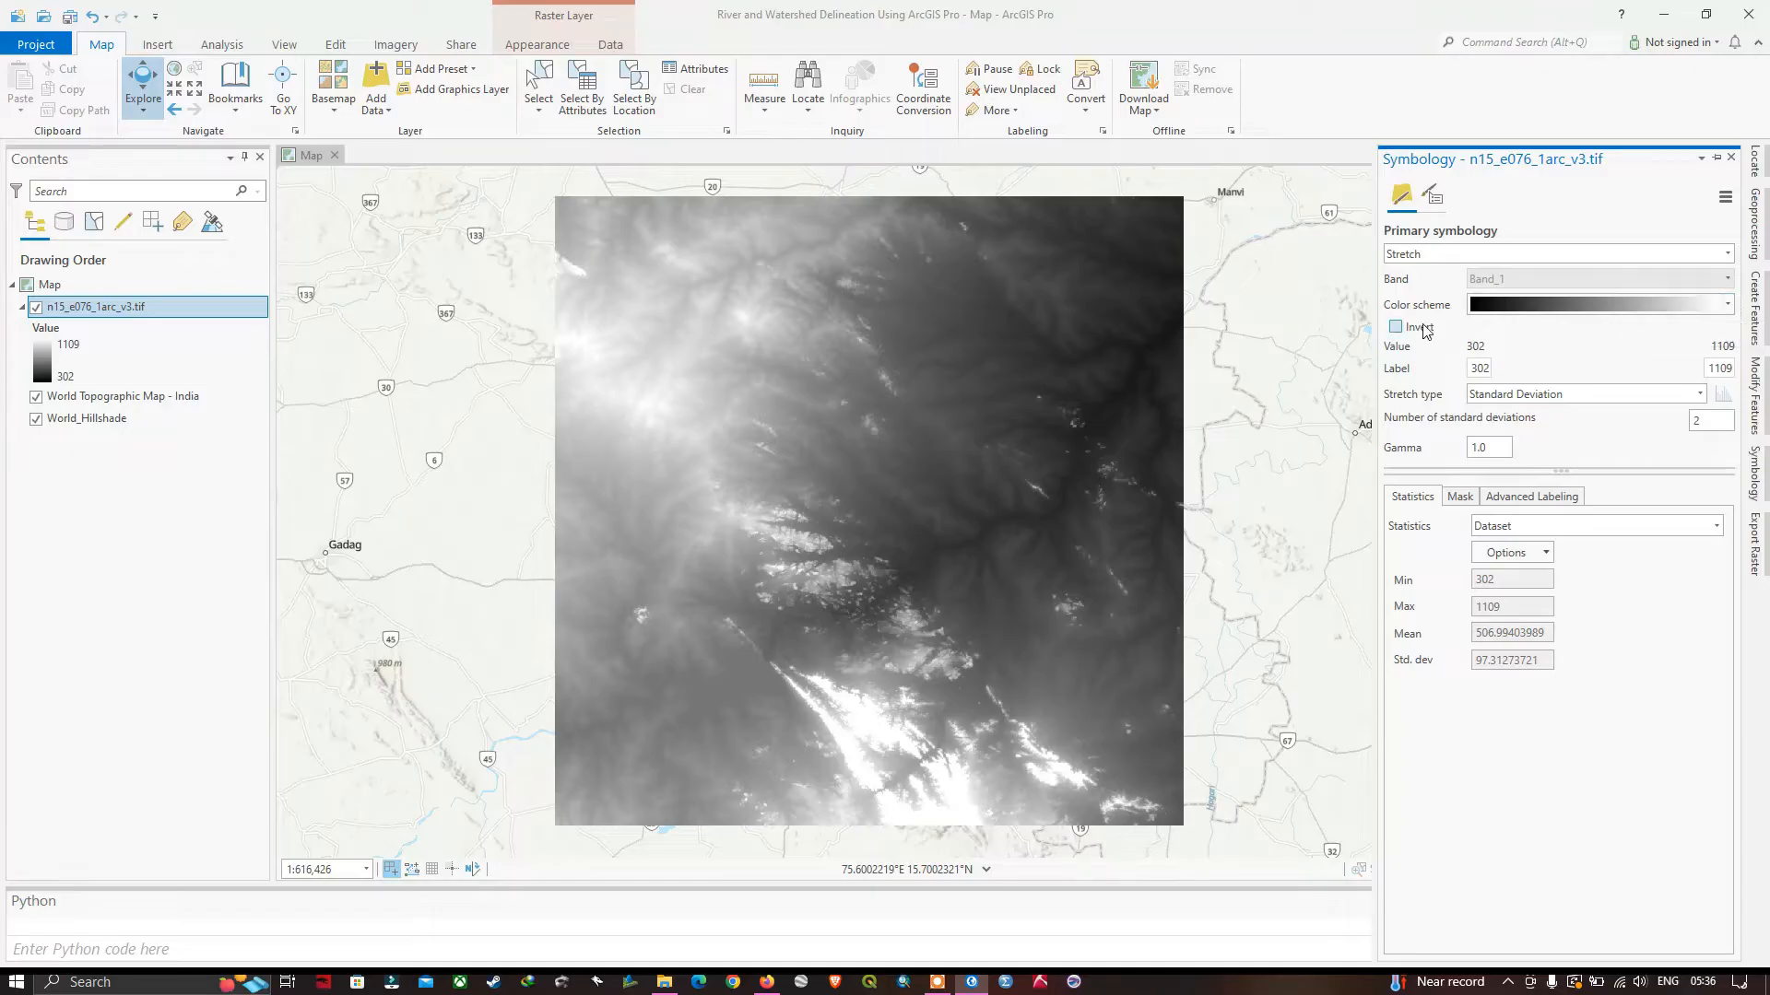
pyautogui.click(1728, 307)
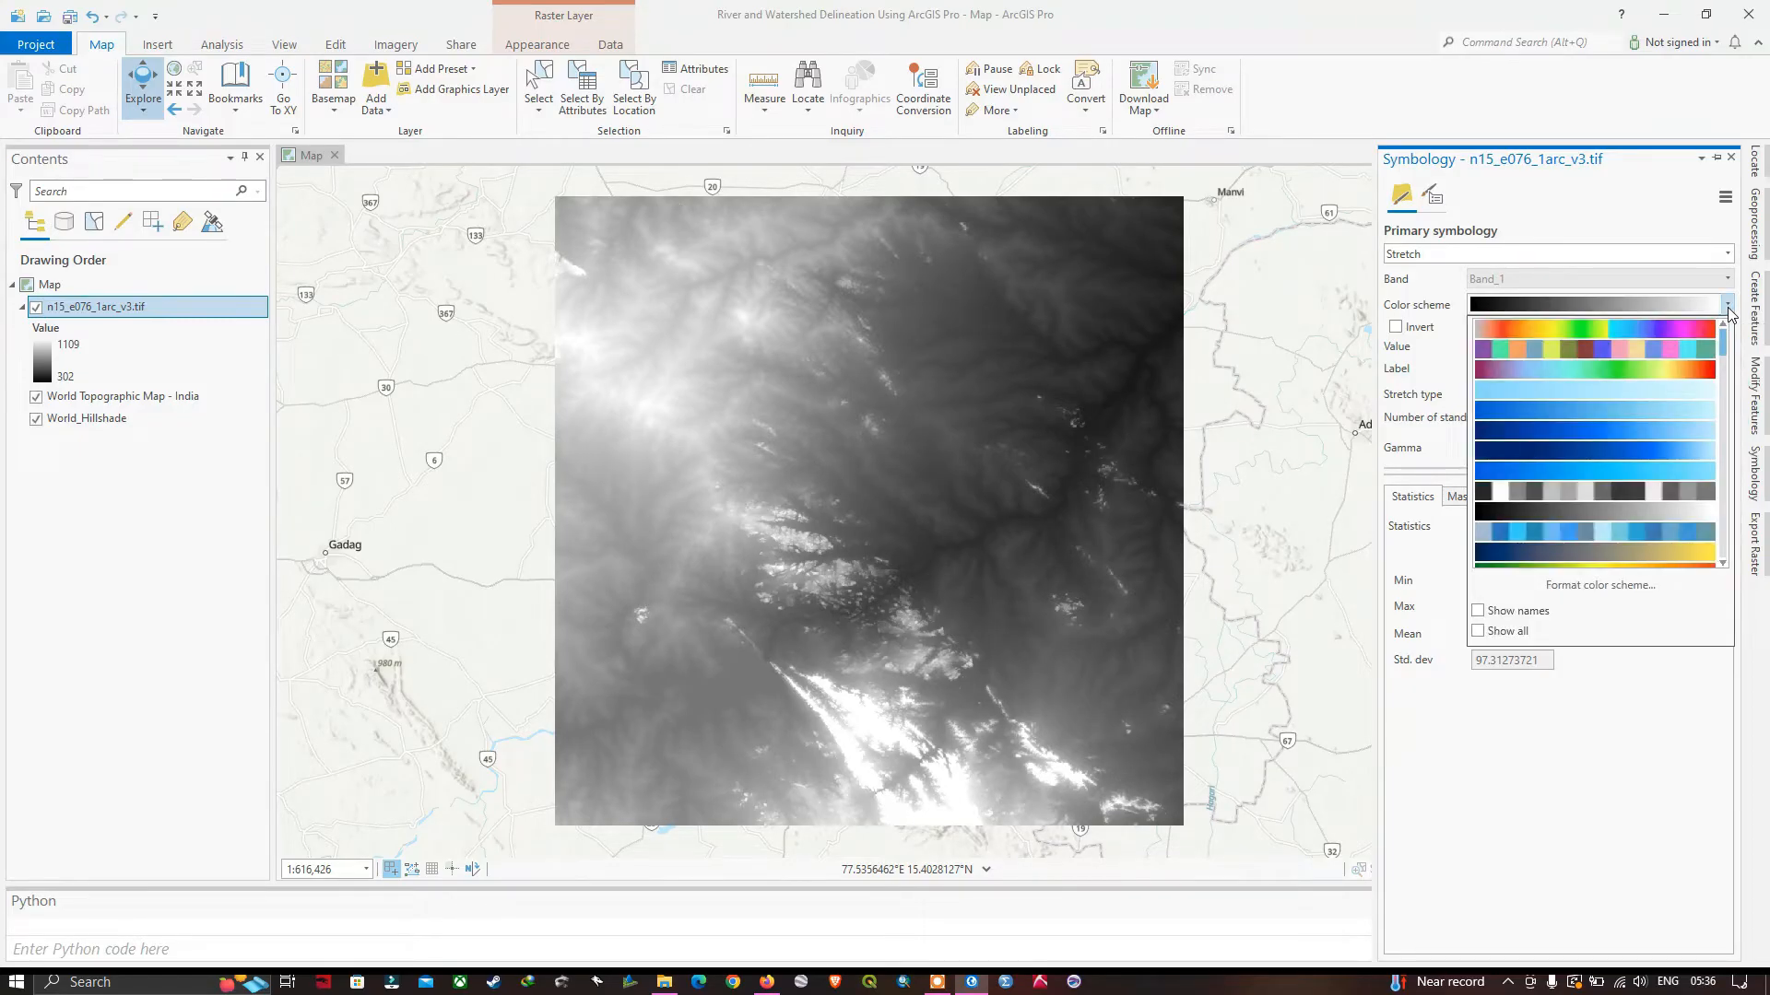
pyautogui.scroll(-3, 1683, 396)
pyautogui.scroll(-3, 1676, 425)
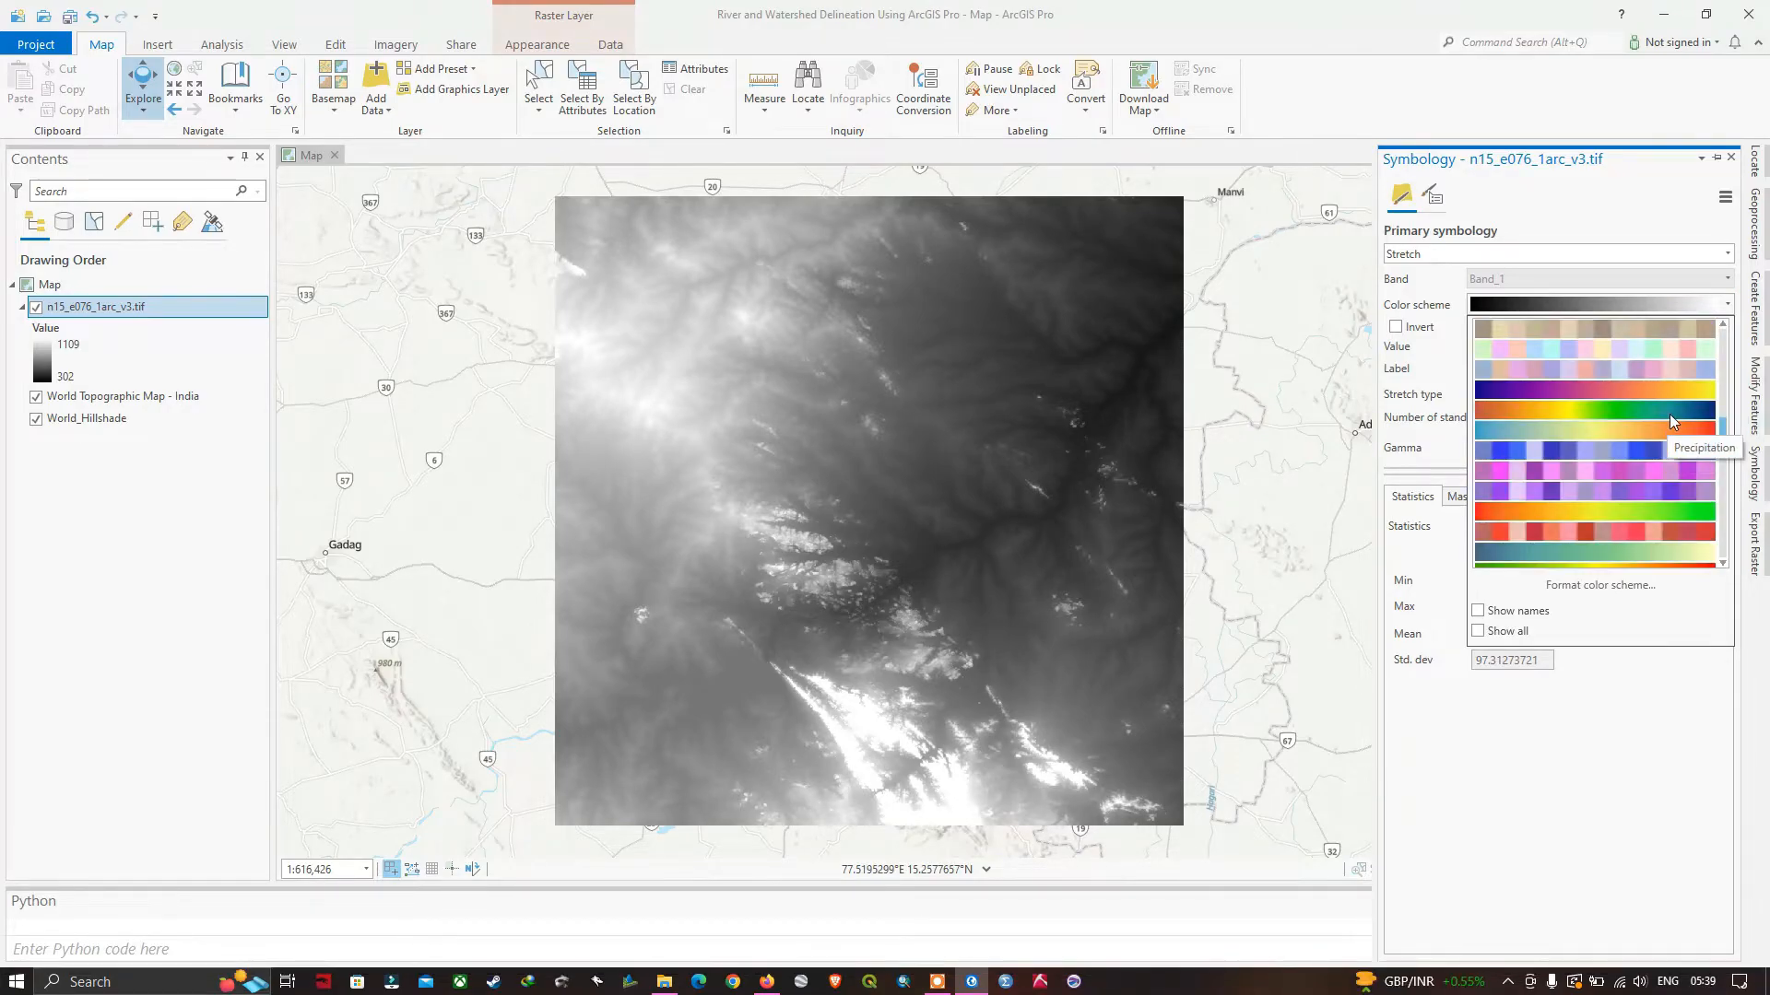
pyautogui.click(1631, 415)
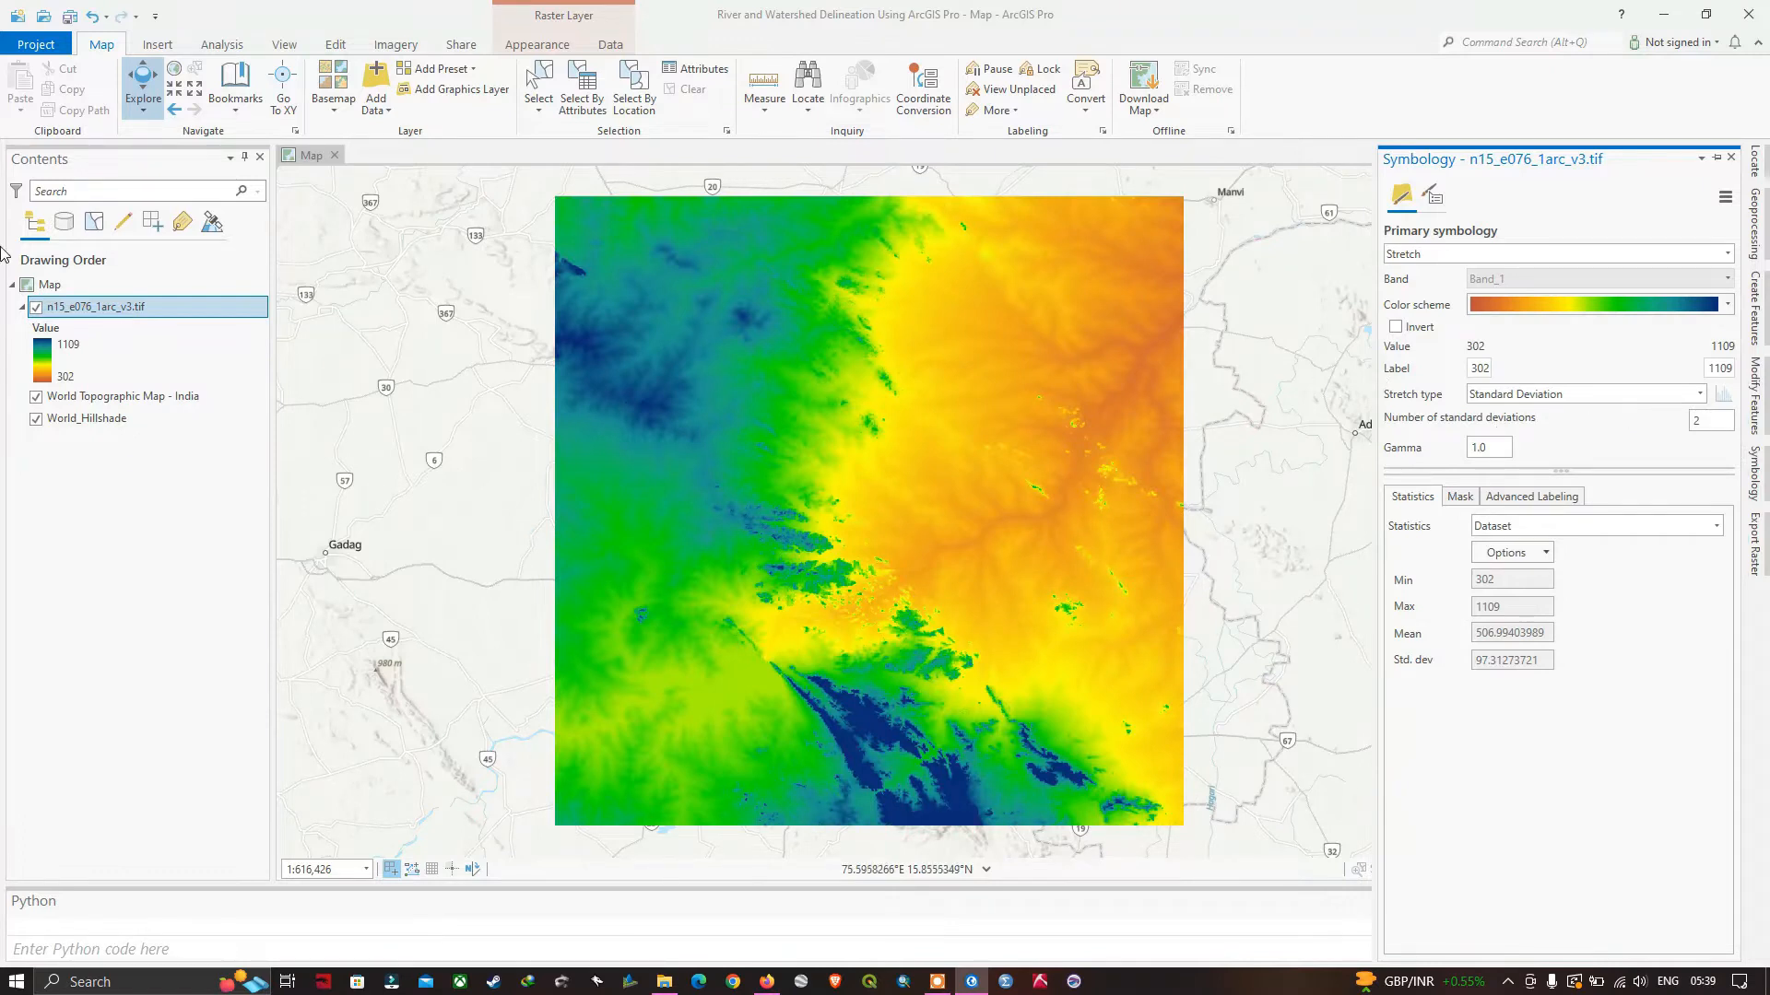
pyautogui.click(46, 349)
pyautogui.click(1397, 328)
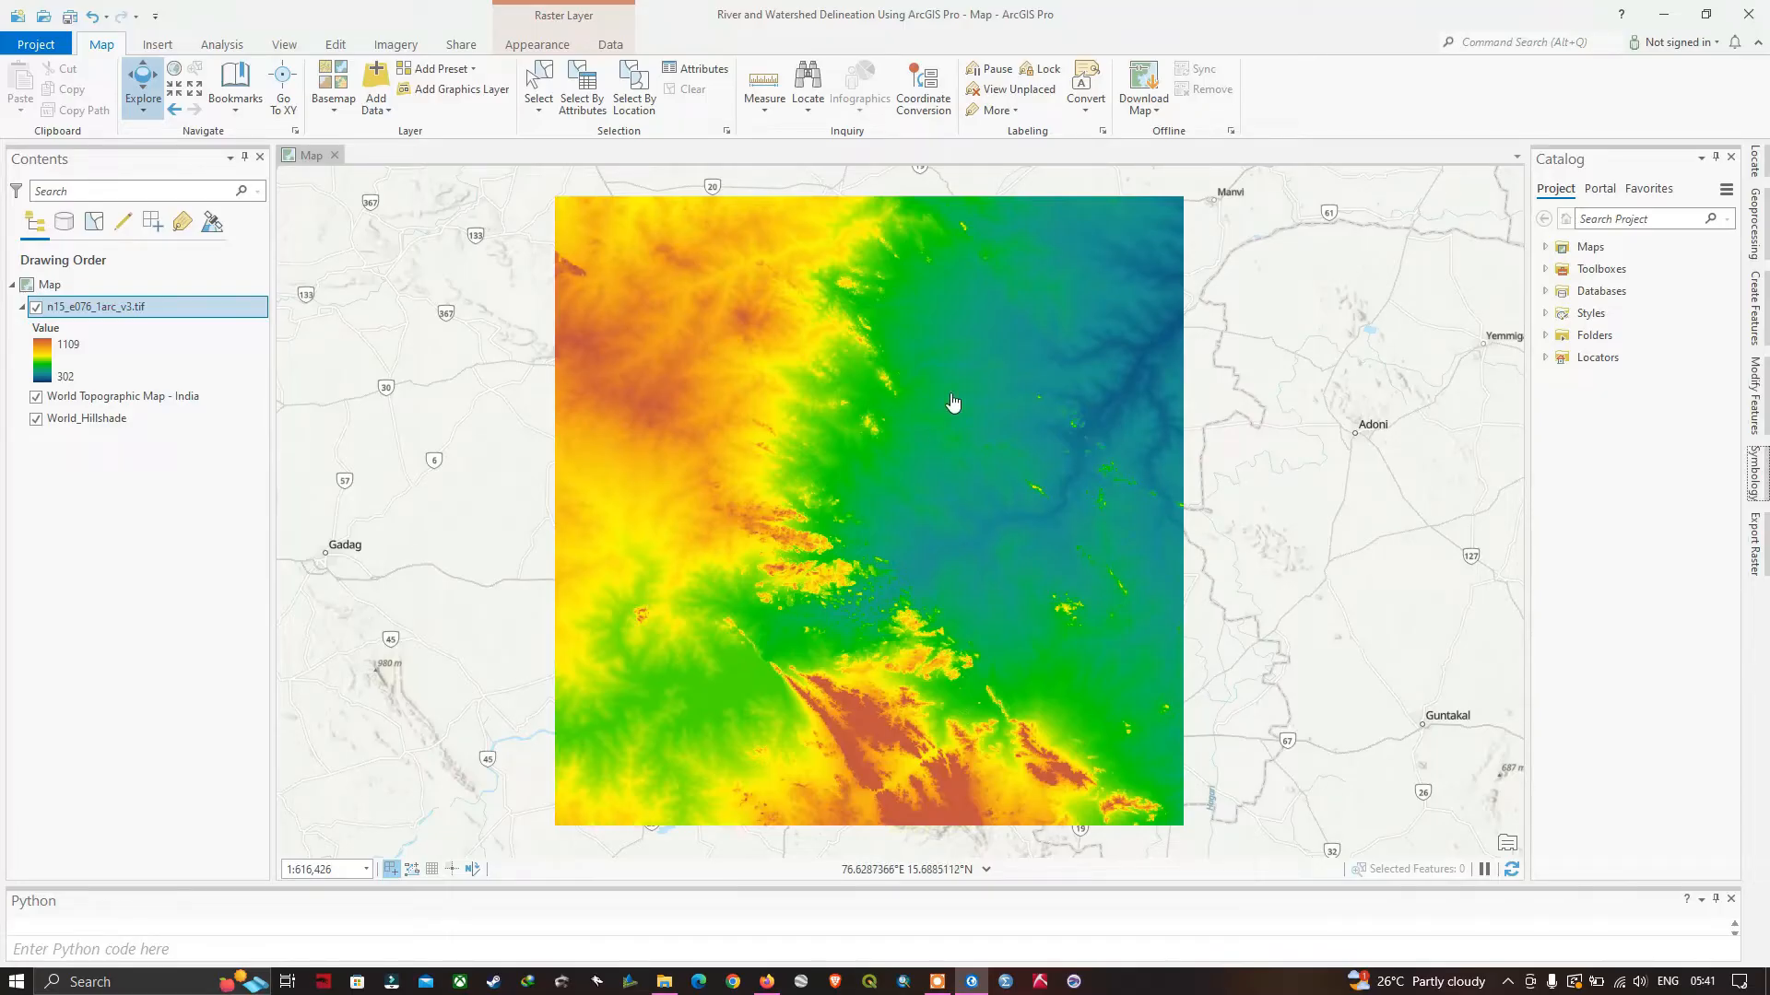
pyautogui.moveTo(1012, 455); pyautogui.dragTo(964, 454)
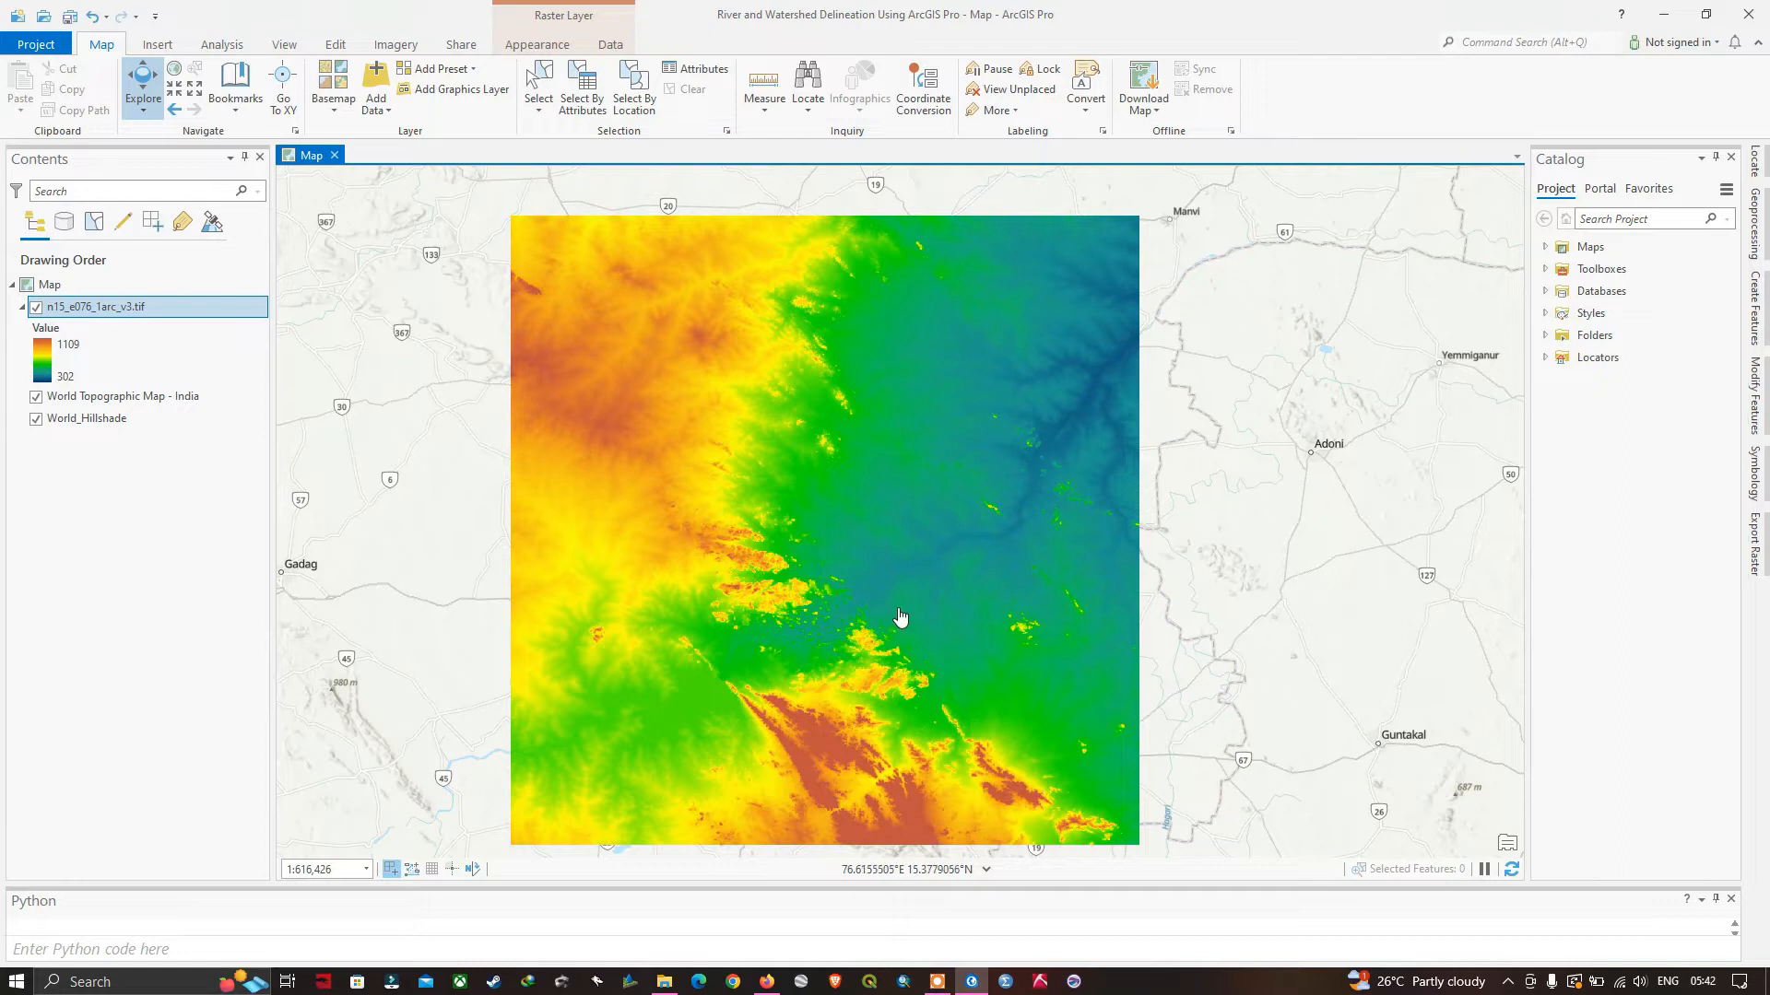
pyautogui.moveTo(861, 592); pyautogui.dragTo(876, 561)
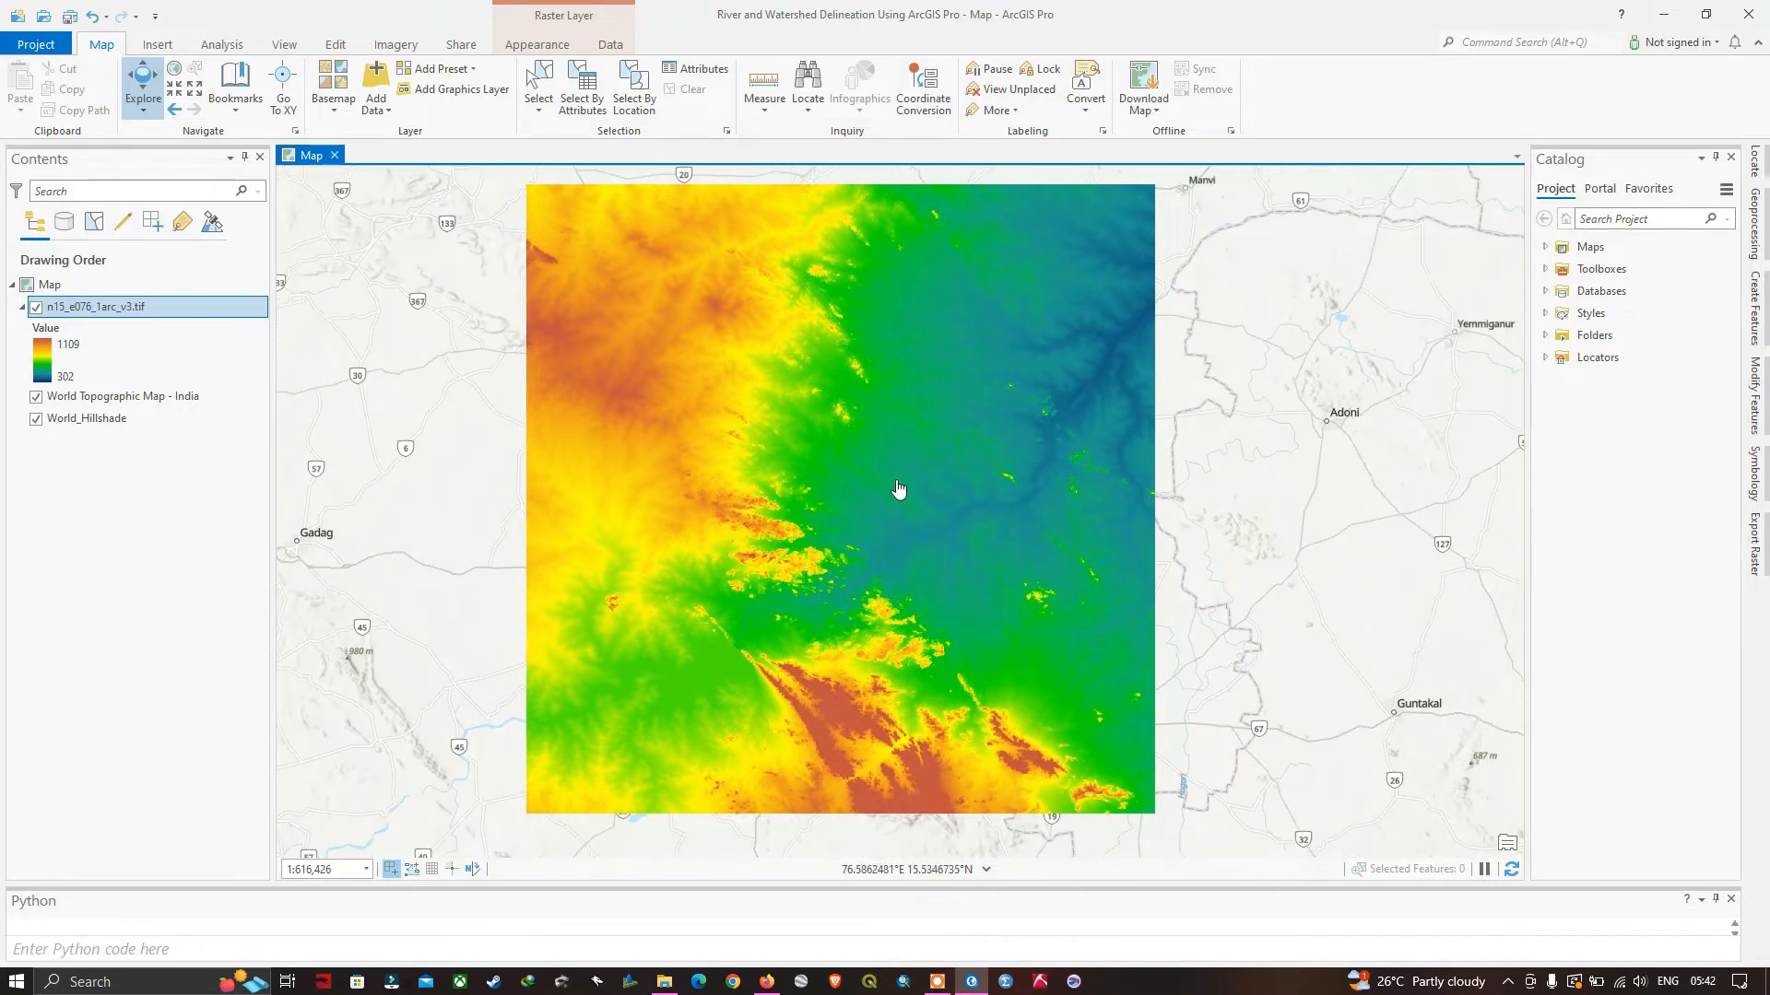
pyautogui.moveTo(875, 480); pyautogui.dragTo(841, 500)
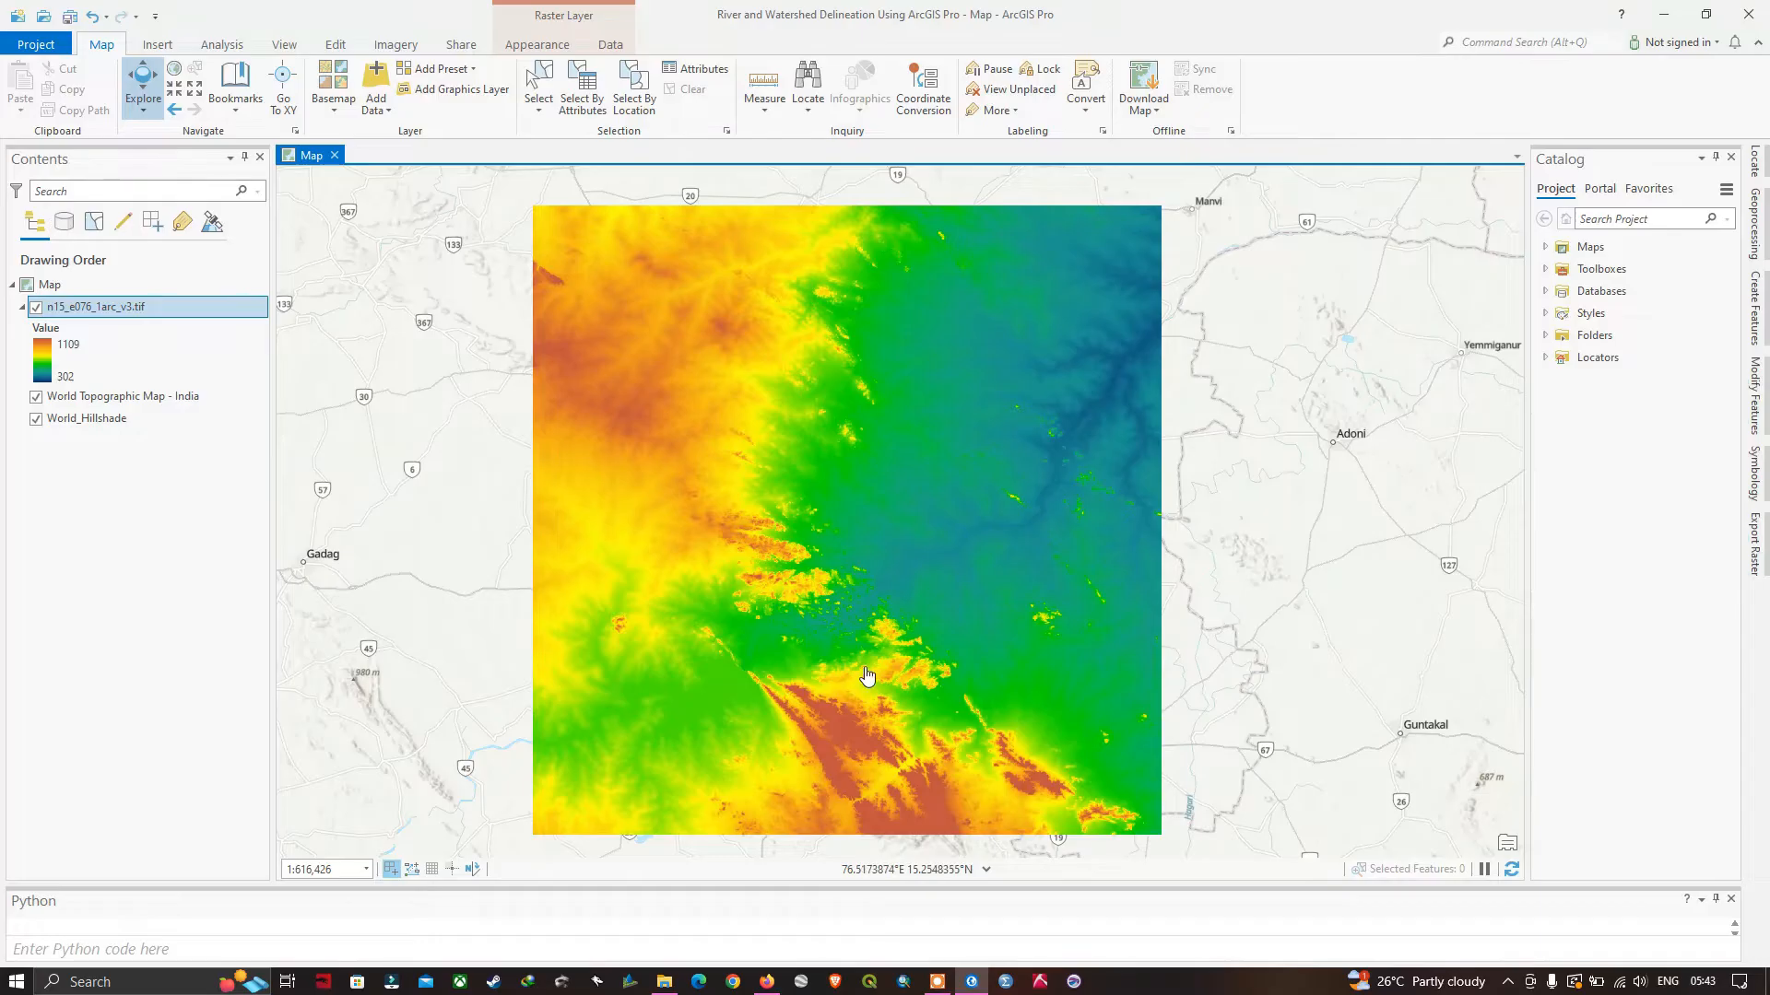
pyautogui.moveTo(883, 653); pyautogui.dragTo(859, 649)
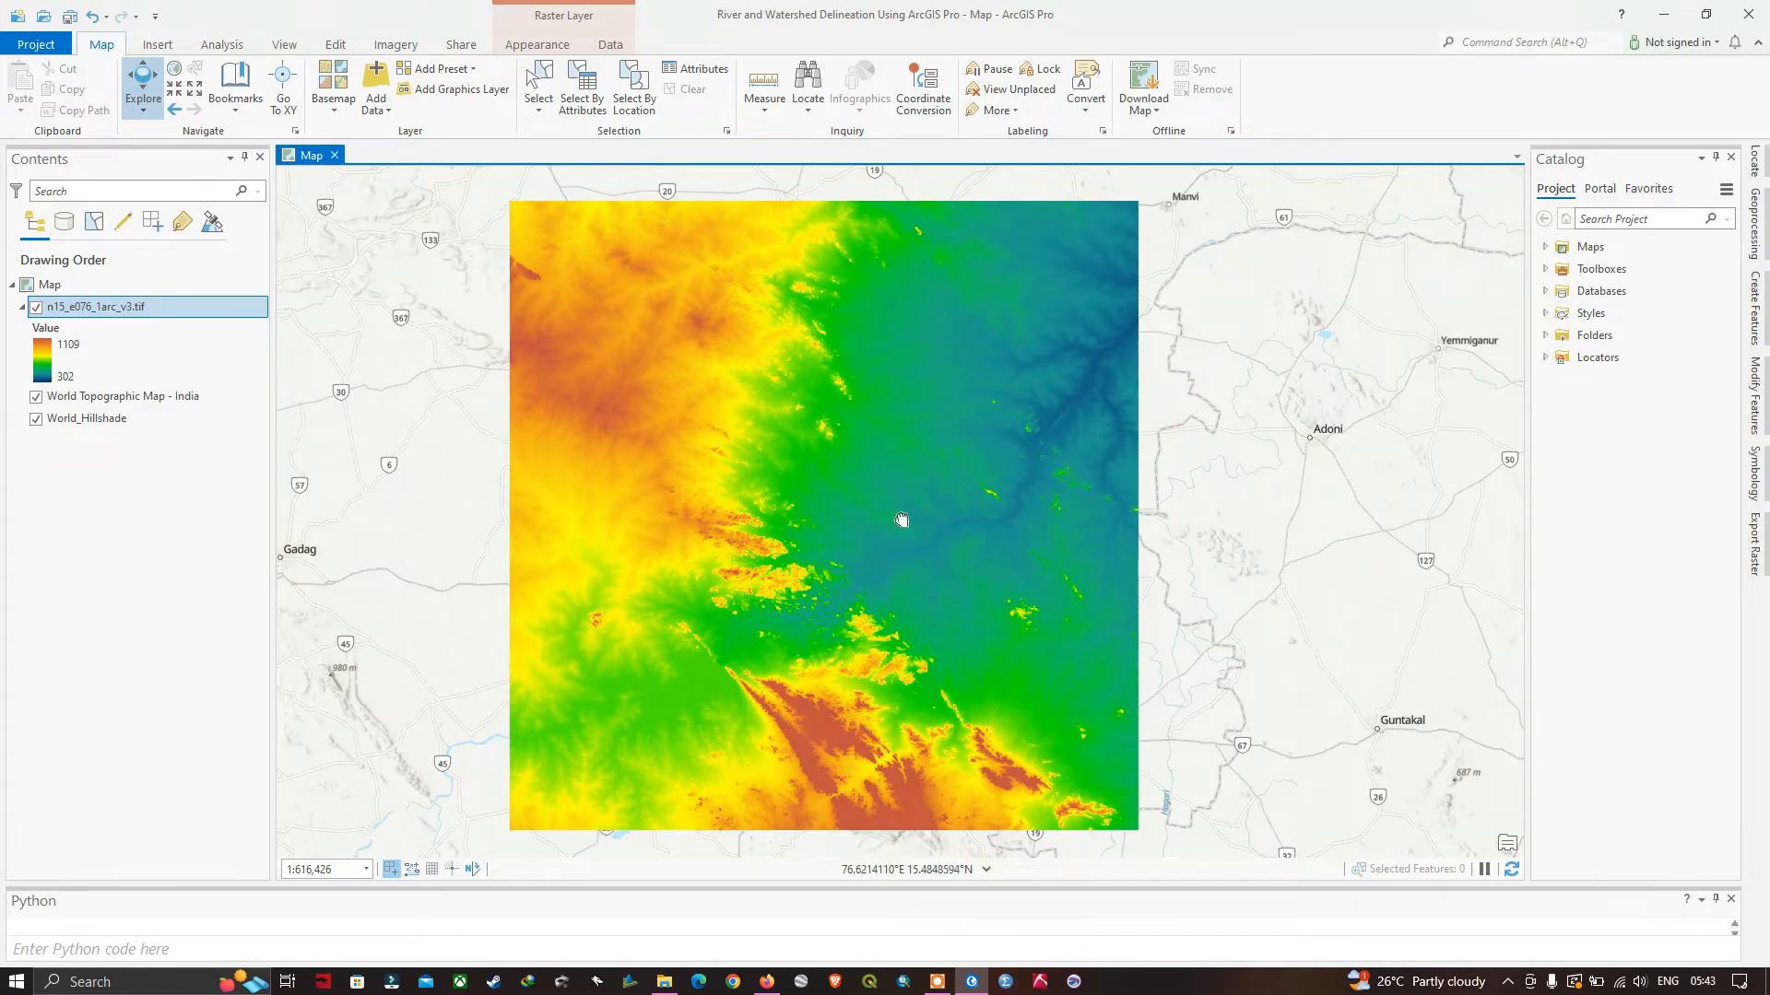
pyautogui.moveTo(903, 523); pyautogui.dragTo(904, 518)
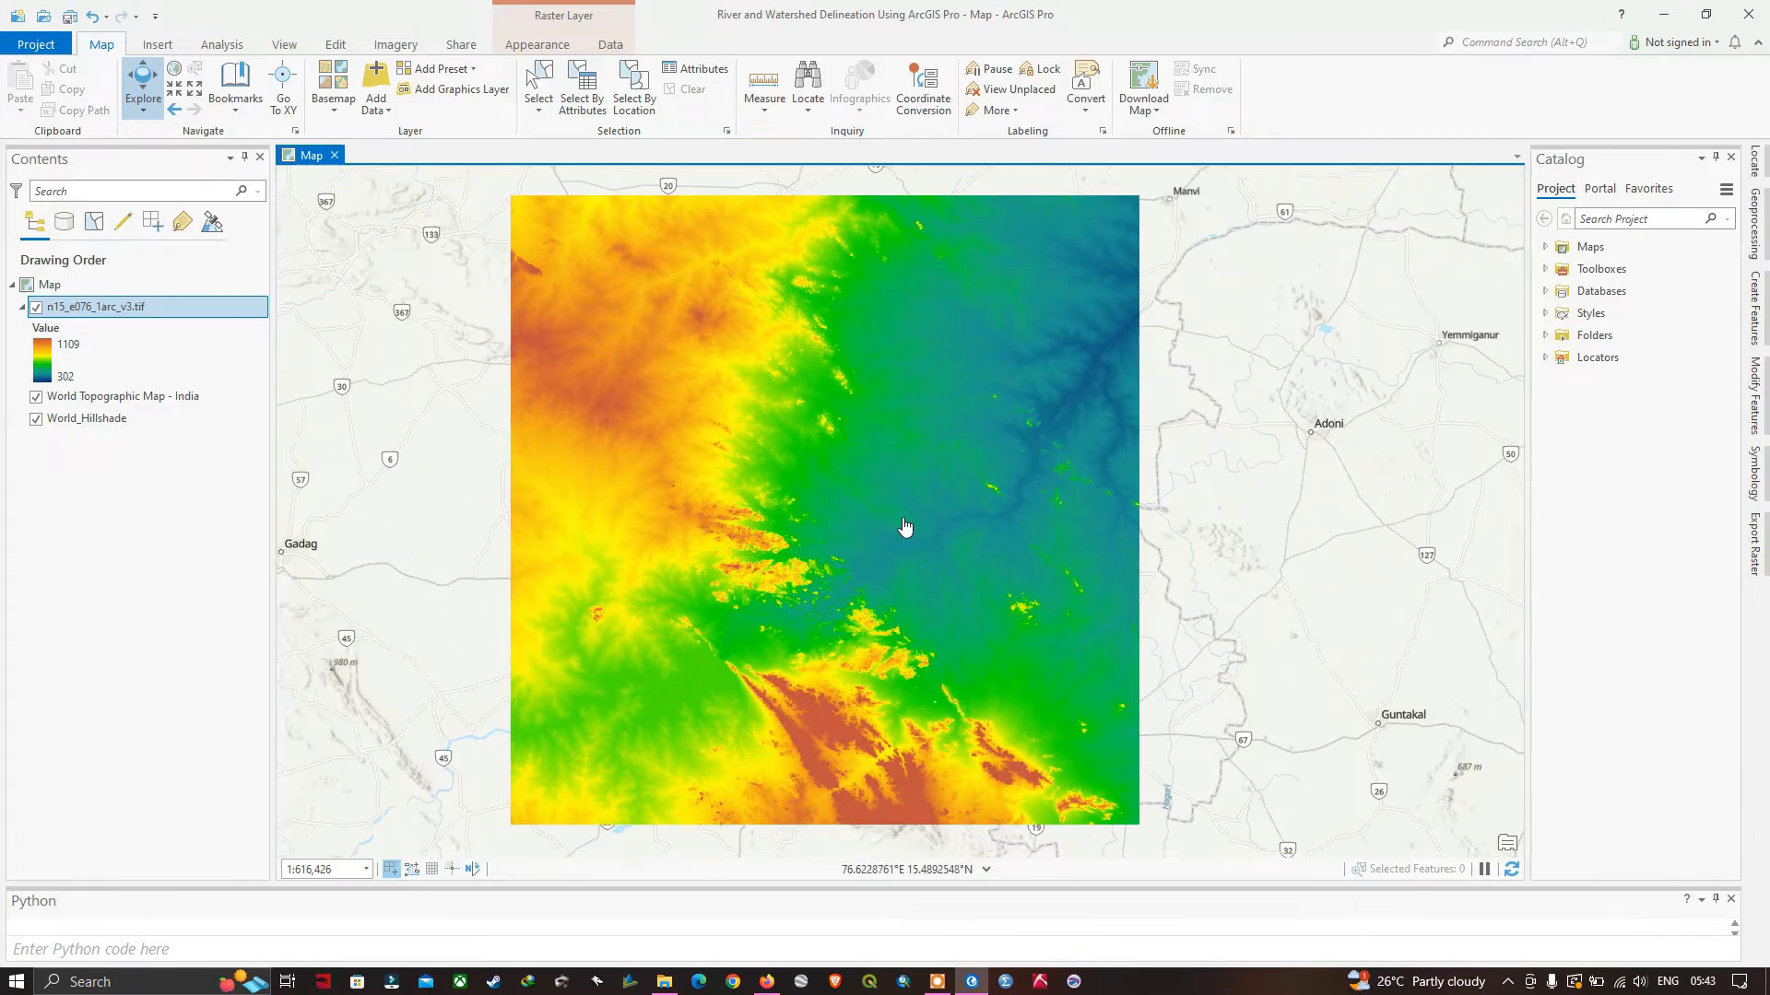
# Open the Fill tool from the Hydrology toolset of the Spatial Analyst Tools.
pyautogui.click(221, 46)
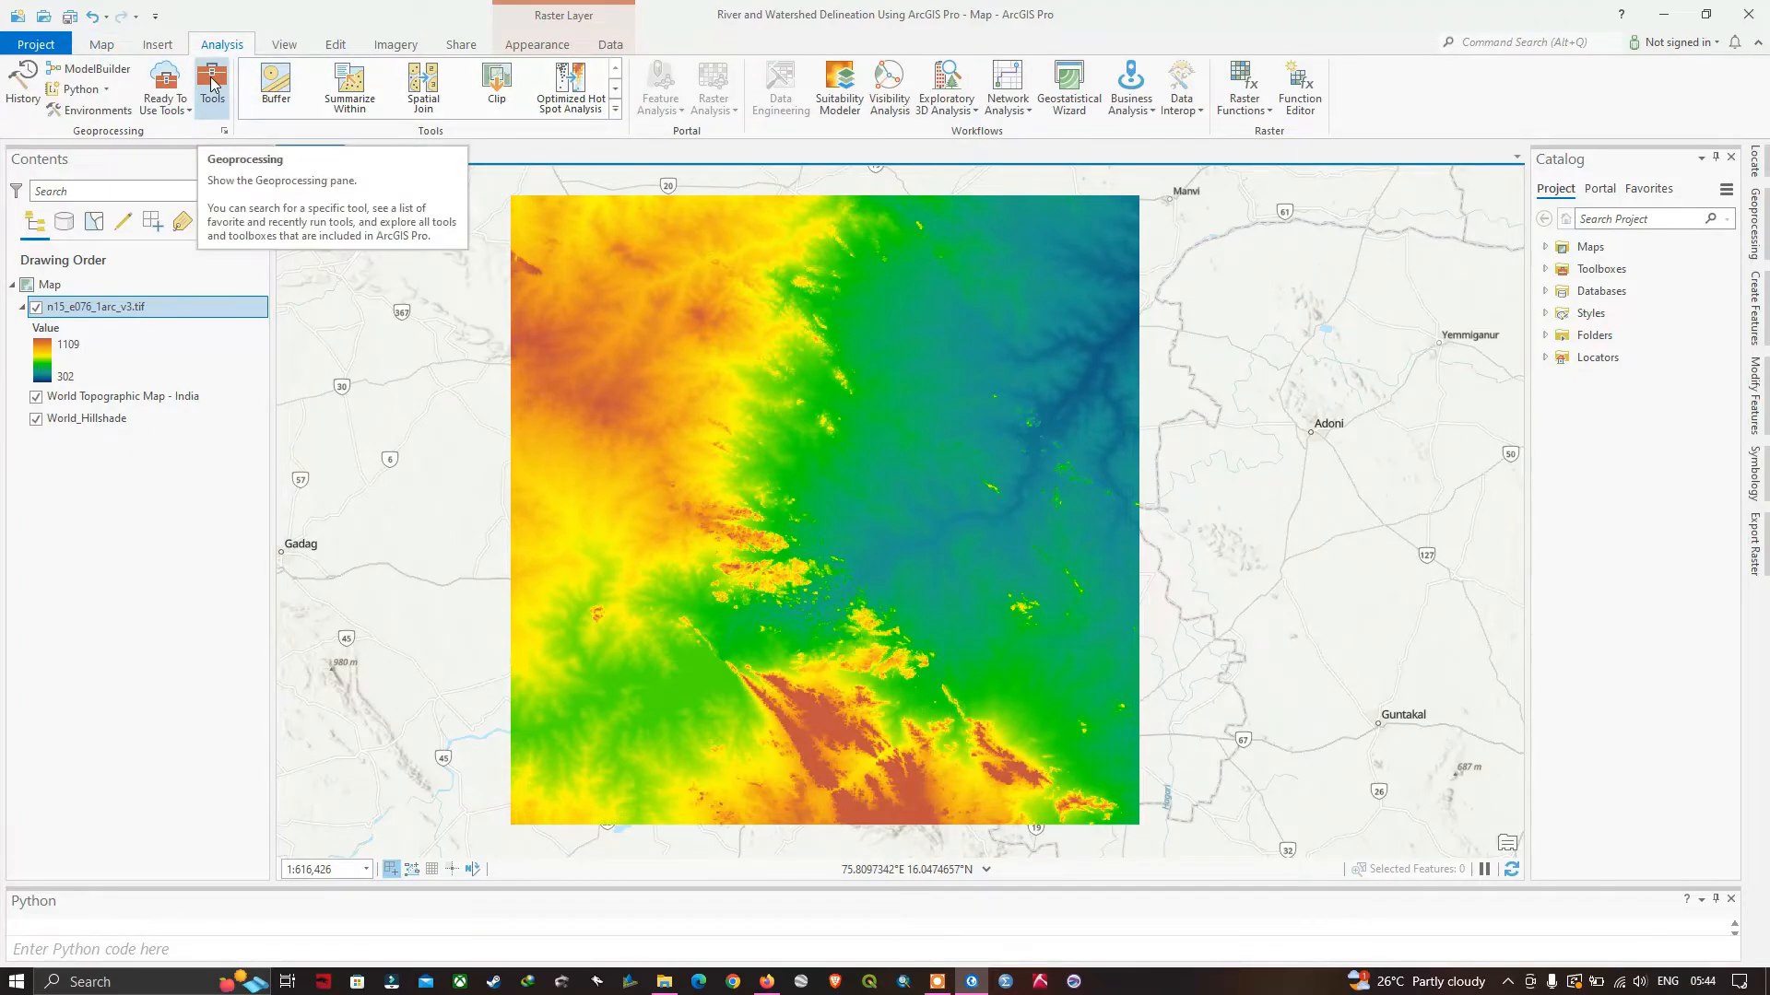
pyautogui.click(212, 84)
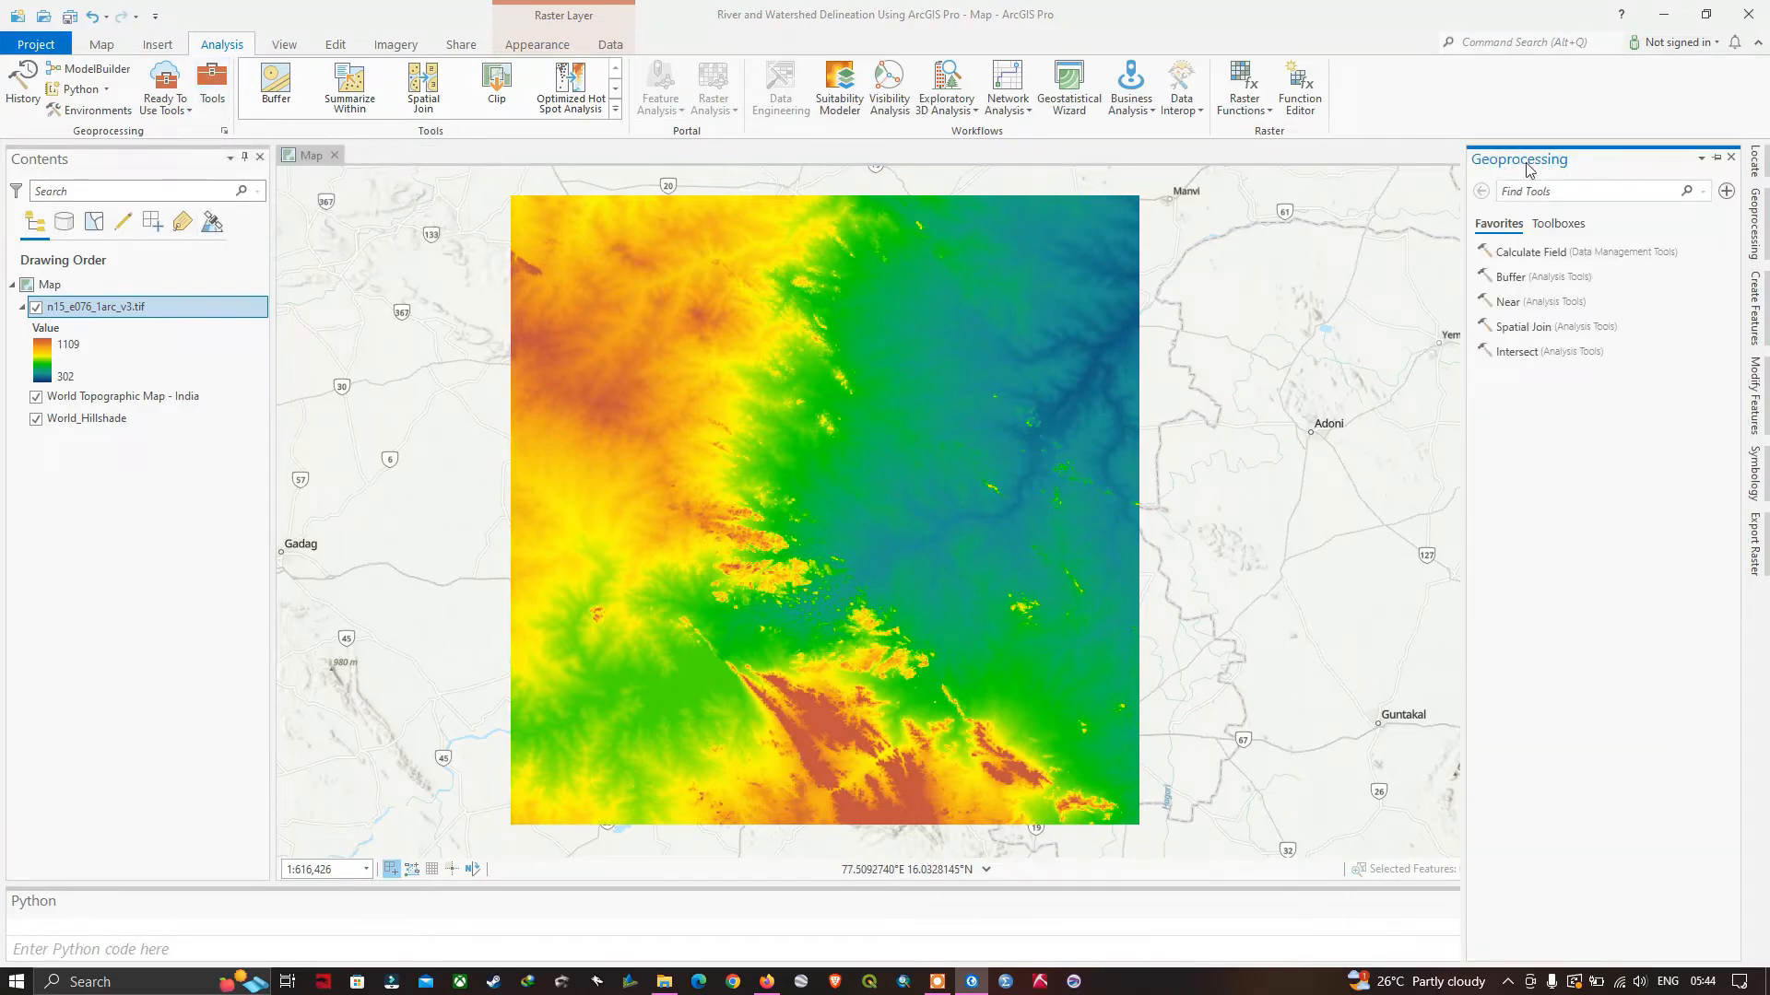
pyautogui.click(1558, 225)
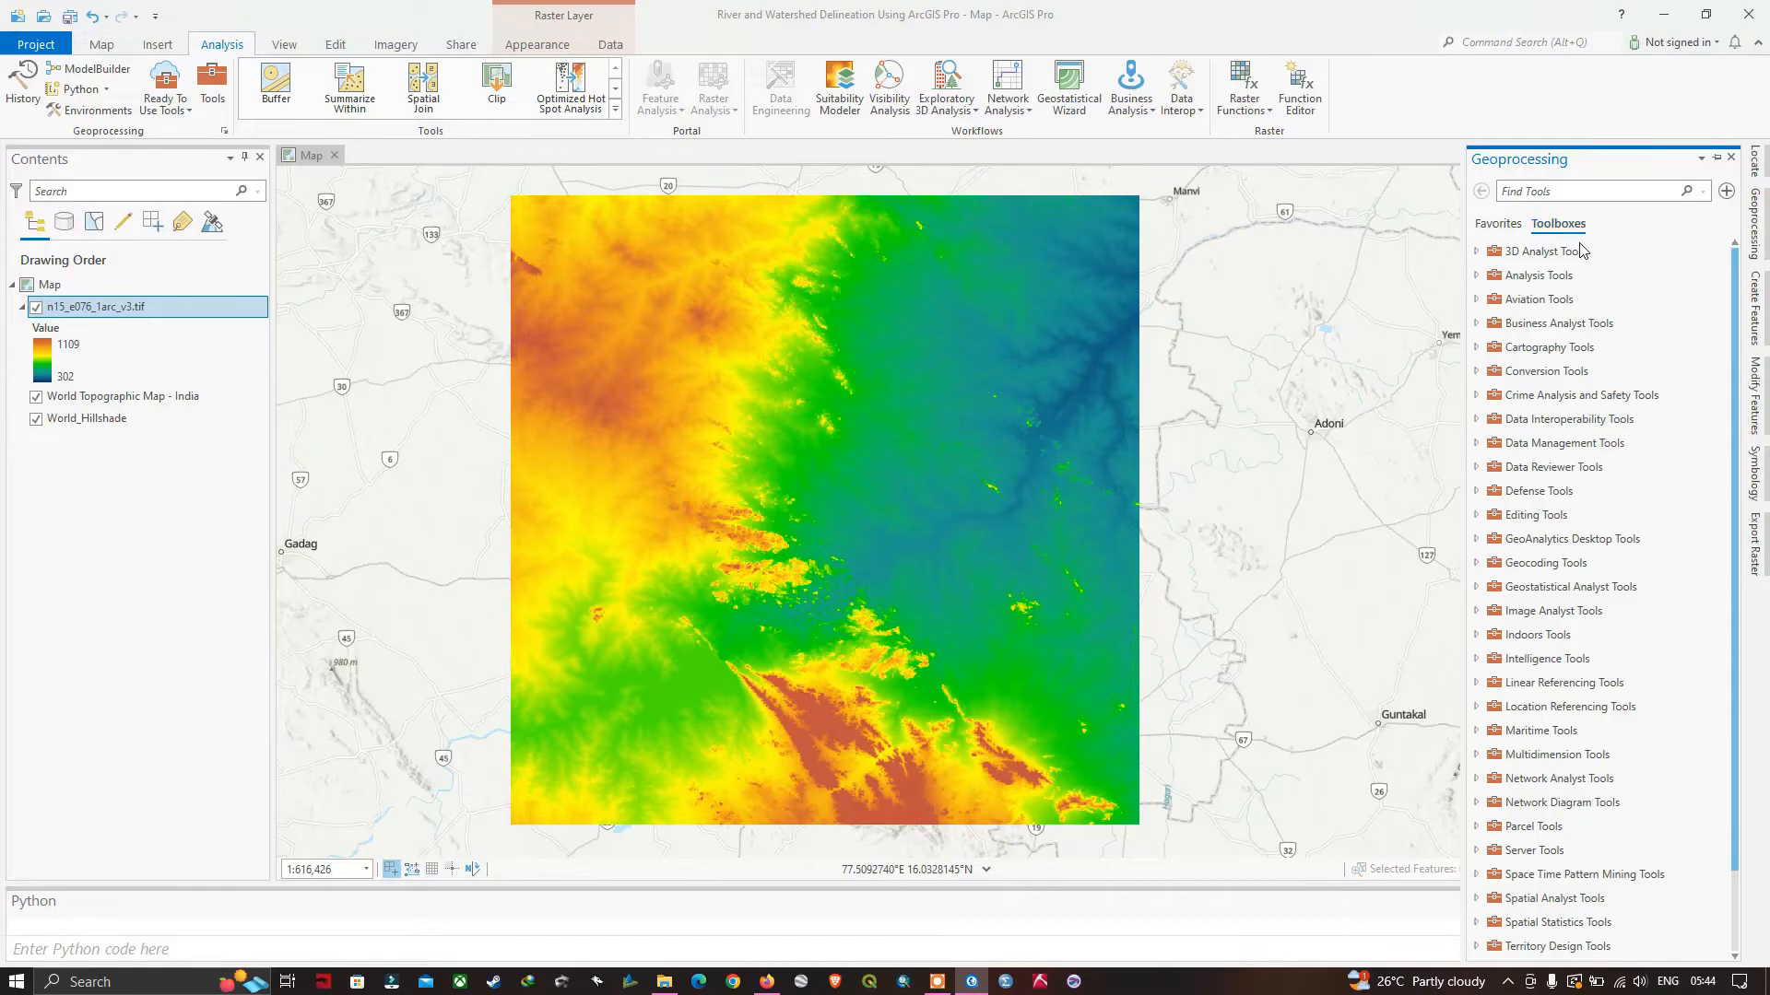
pyautogui.scroll(-2, 1587, 673)
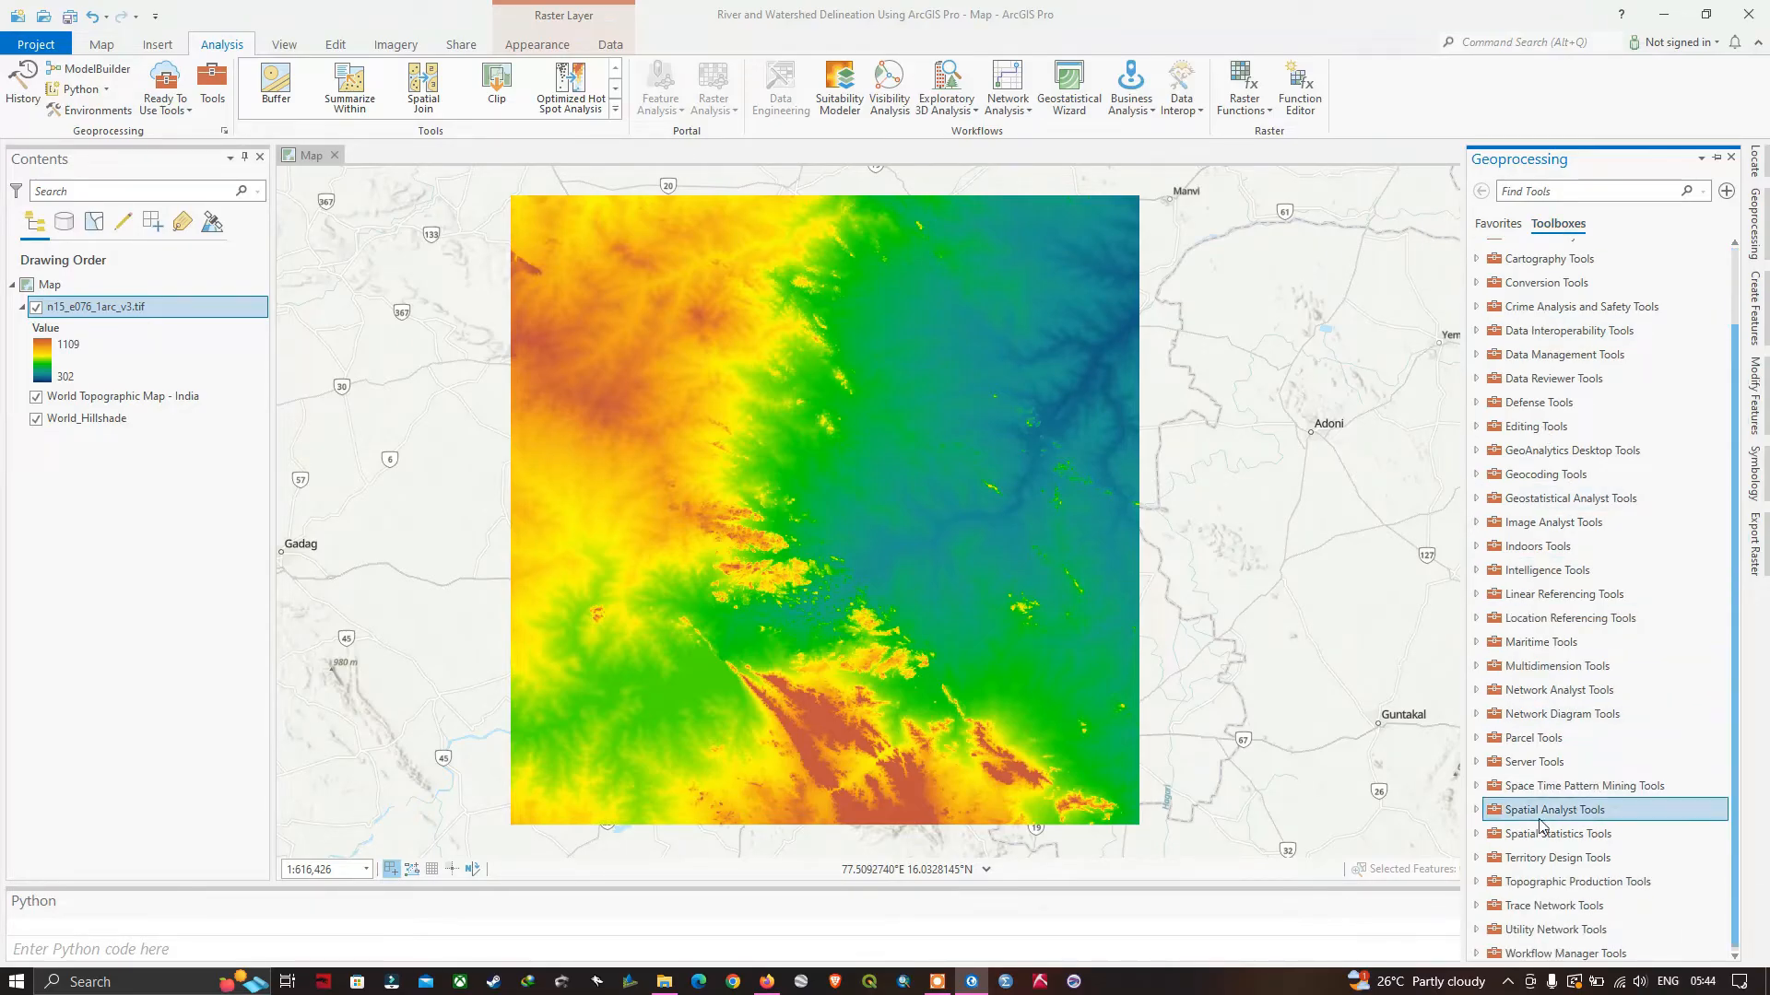
pyautogui.click(1477, 811)
pyautogui.scroll(-6, 1512, 802)
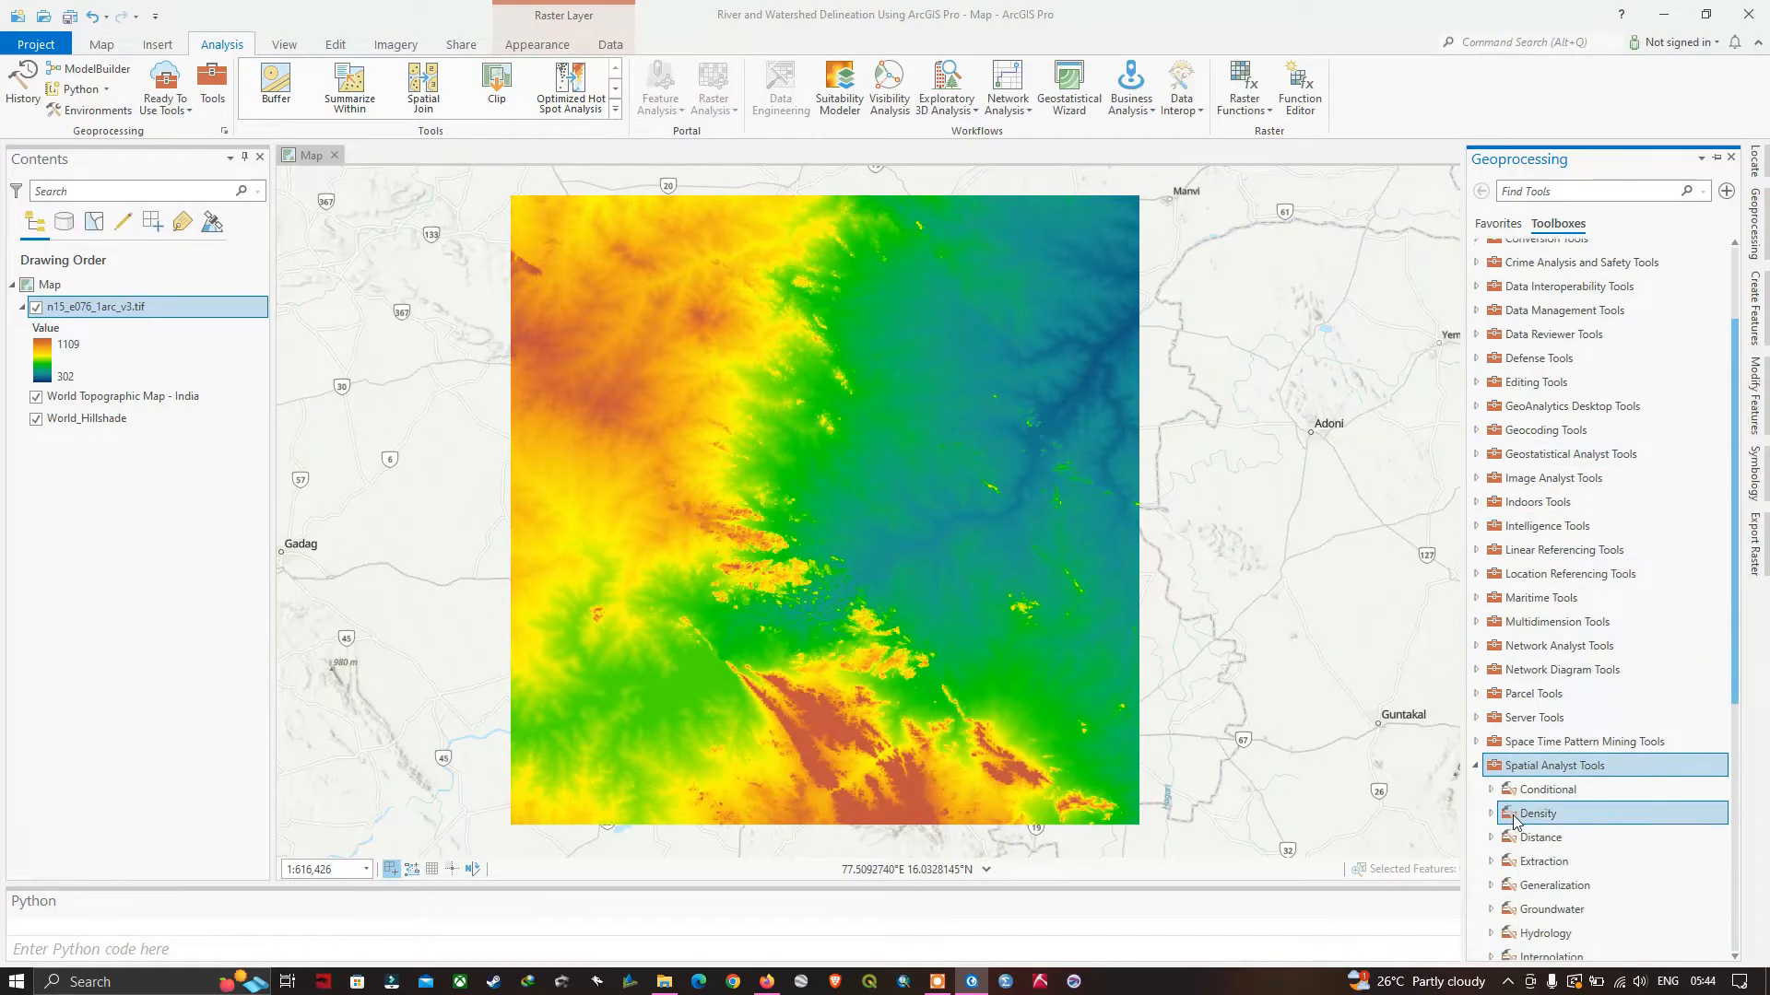
pyautogui.scroll(-1, 1526, 793)
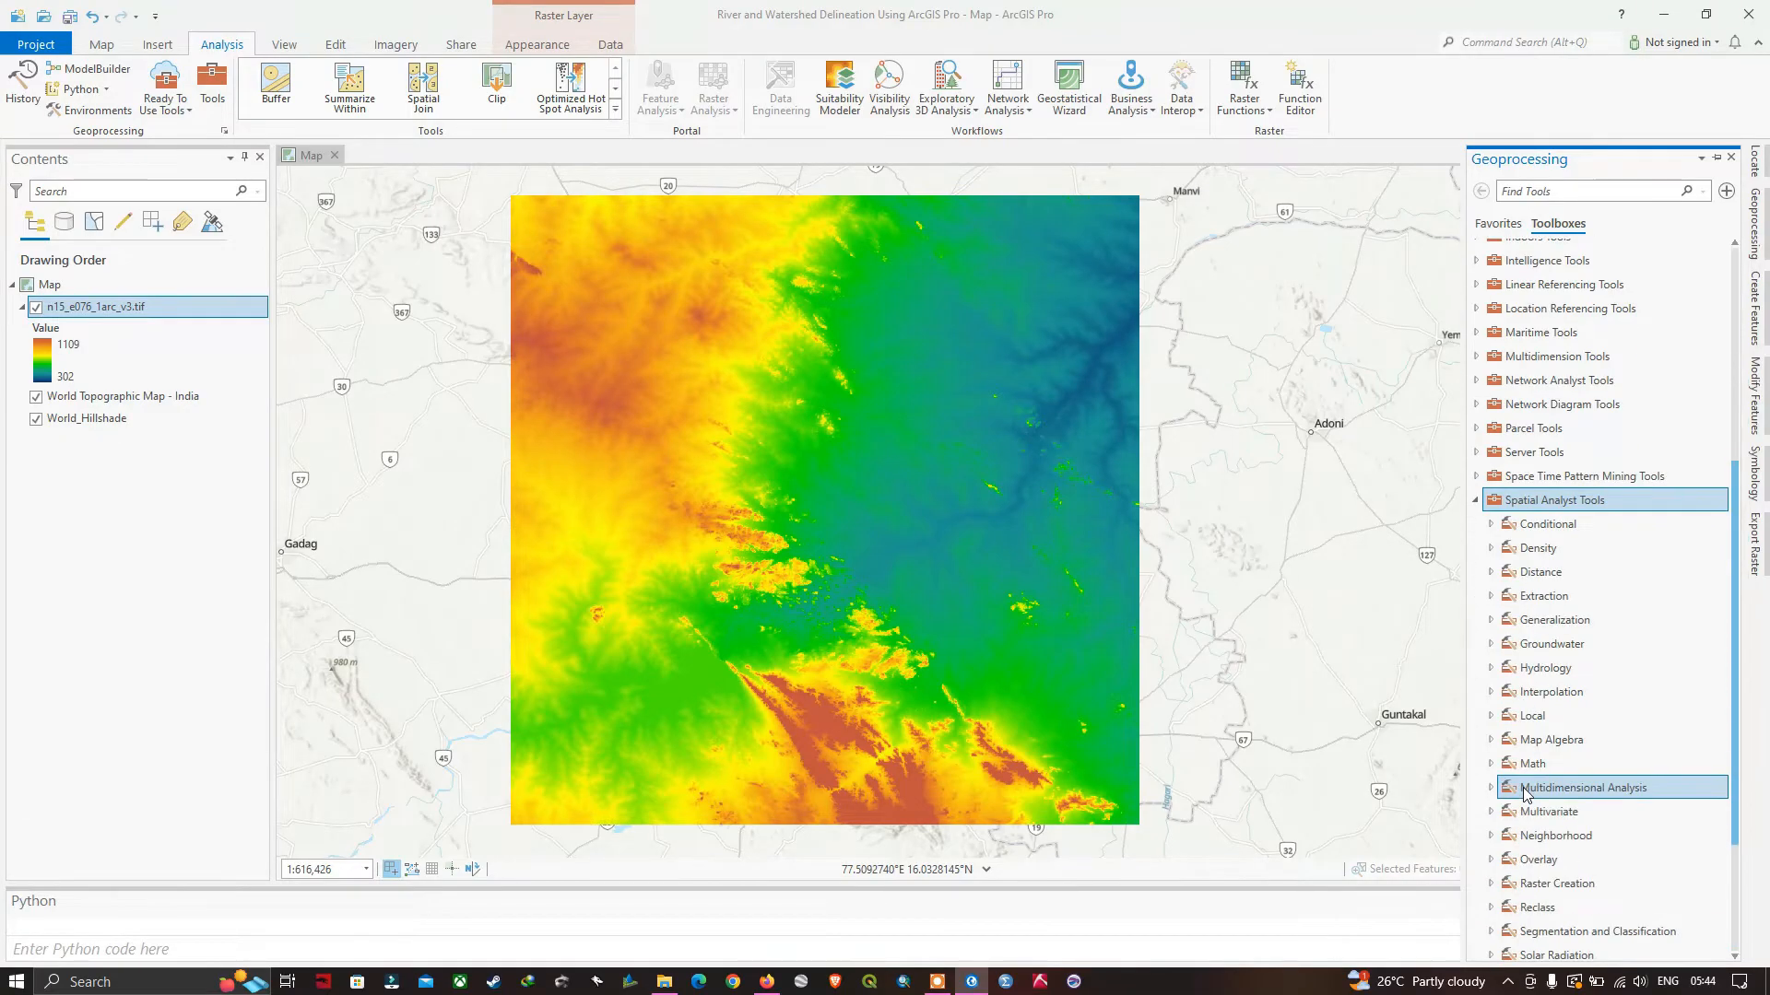
pyautogui.scroll(-1, 1564, 650)
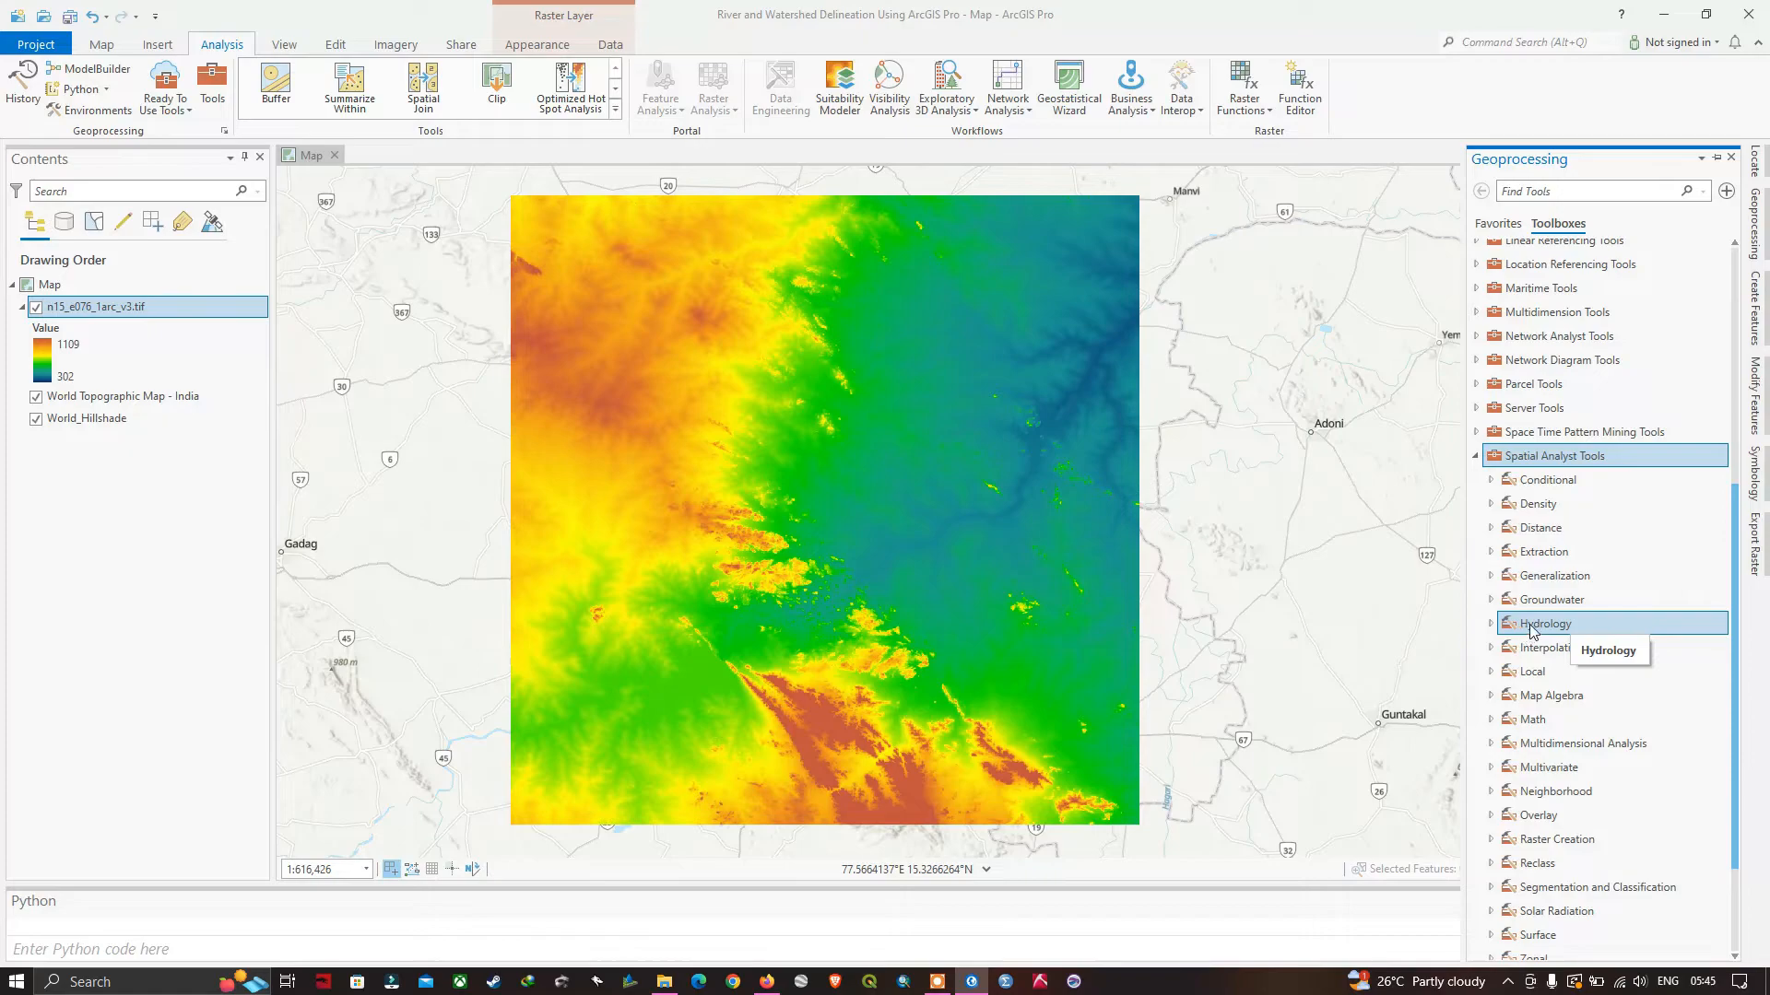
pyautogui.click(1490, 624)
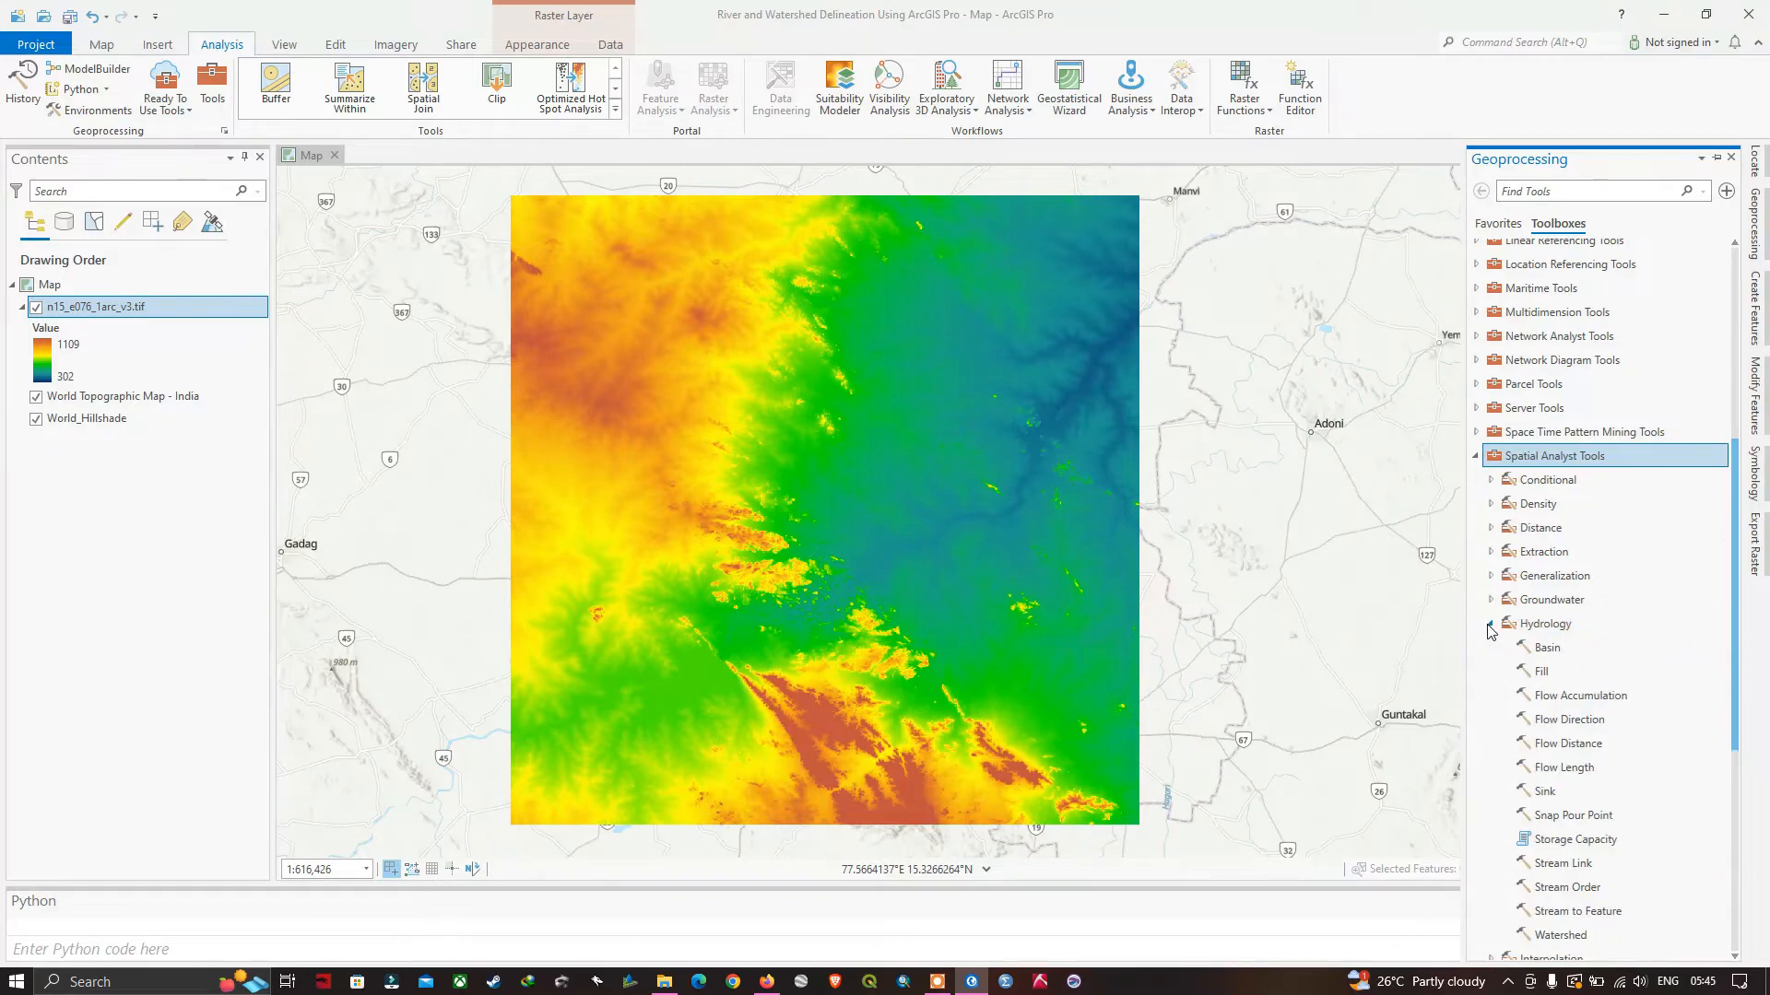
pyautogui.scroll(-1, 1541, 650)
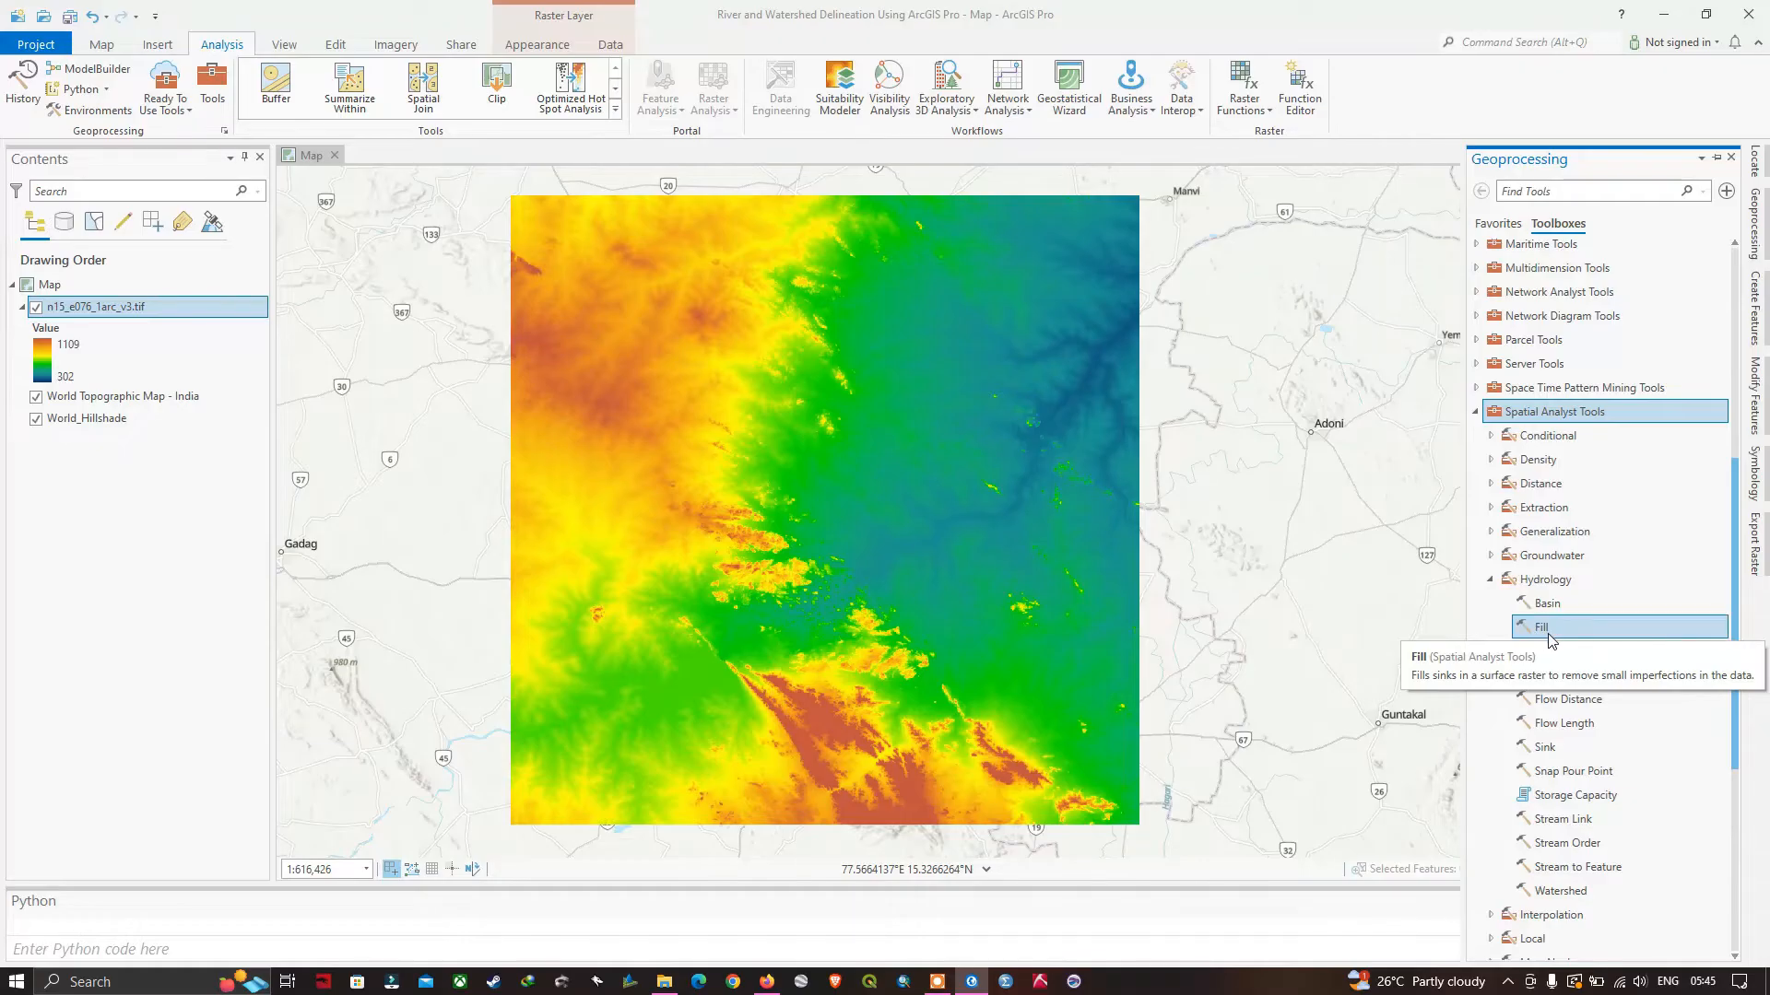
pyautogui.click(1542, 629)
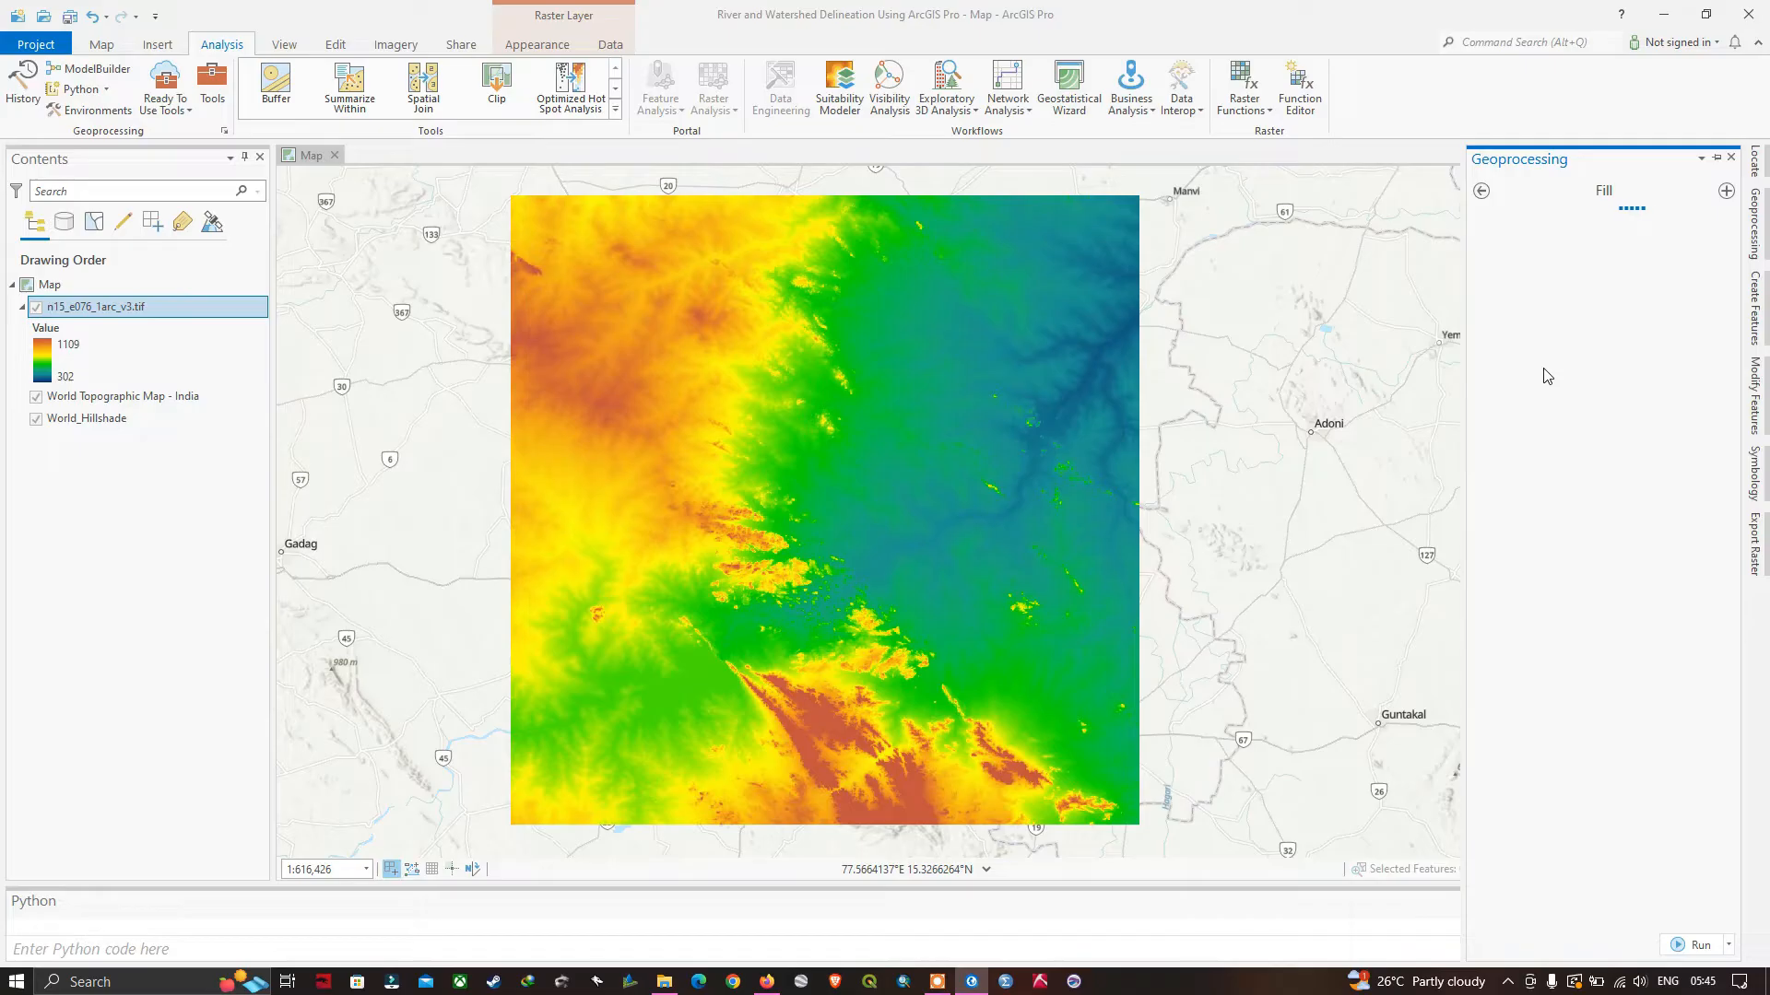
pyautogui.click(1606, 265)
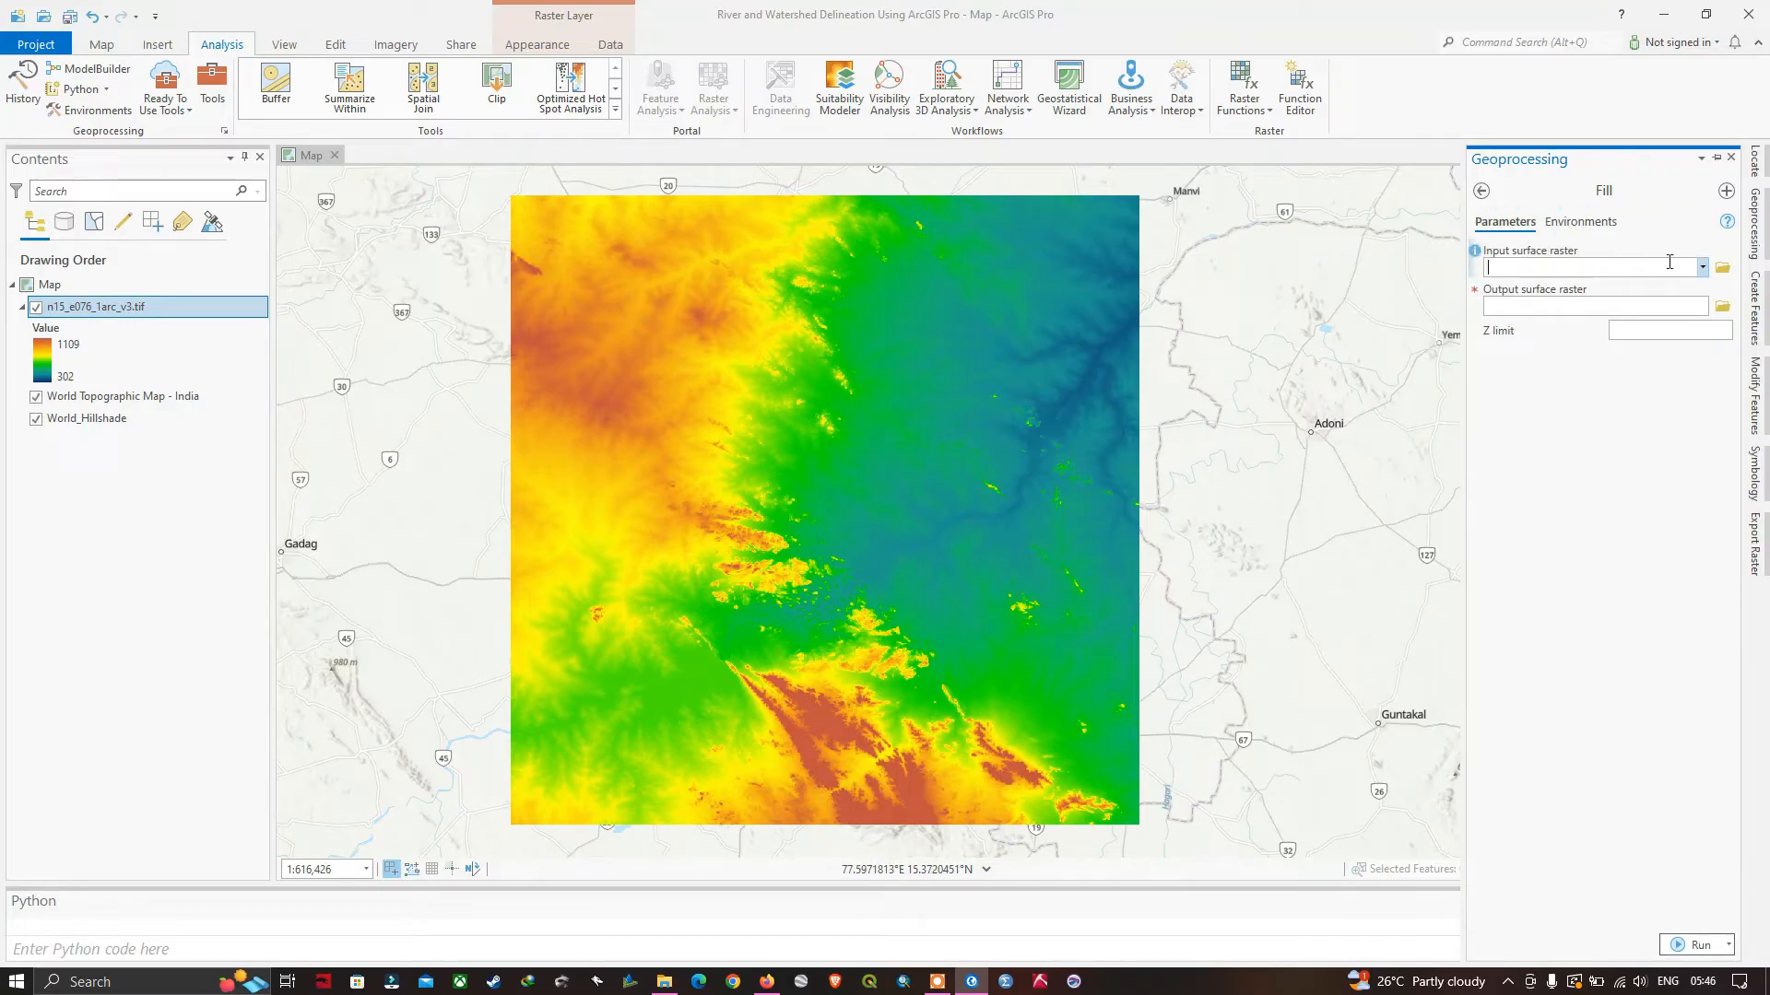
pyautogui.click(1702, 271)
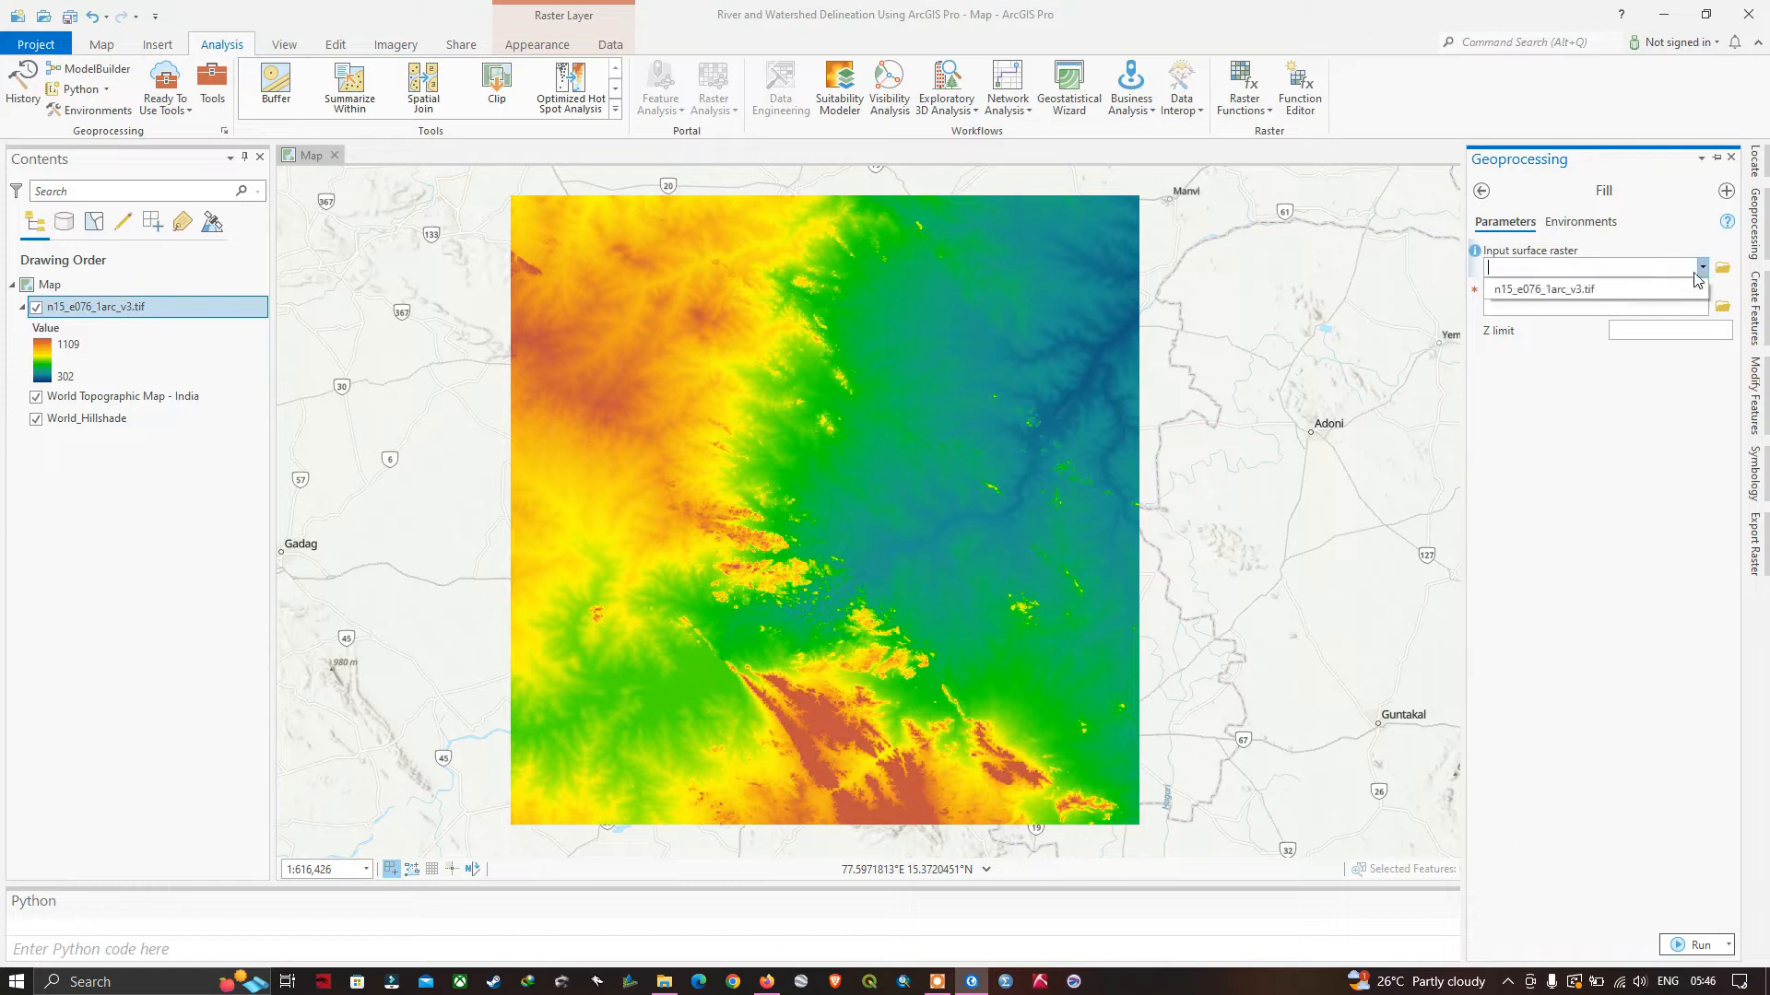
pyautogui.click(1586, 291)
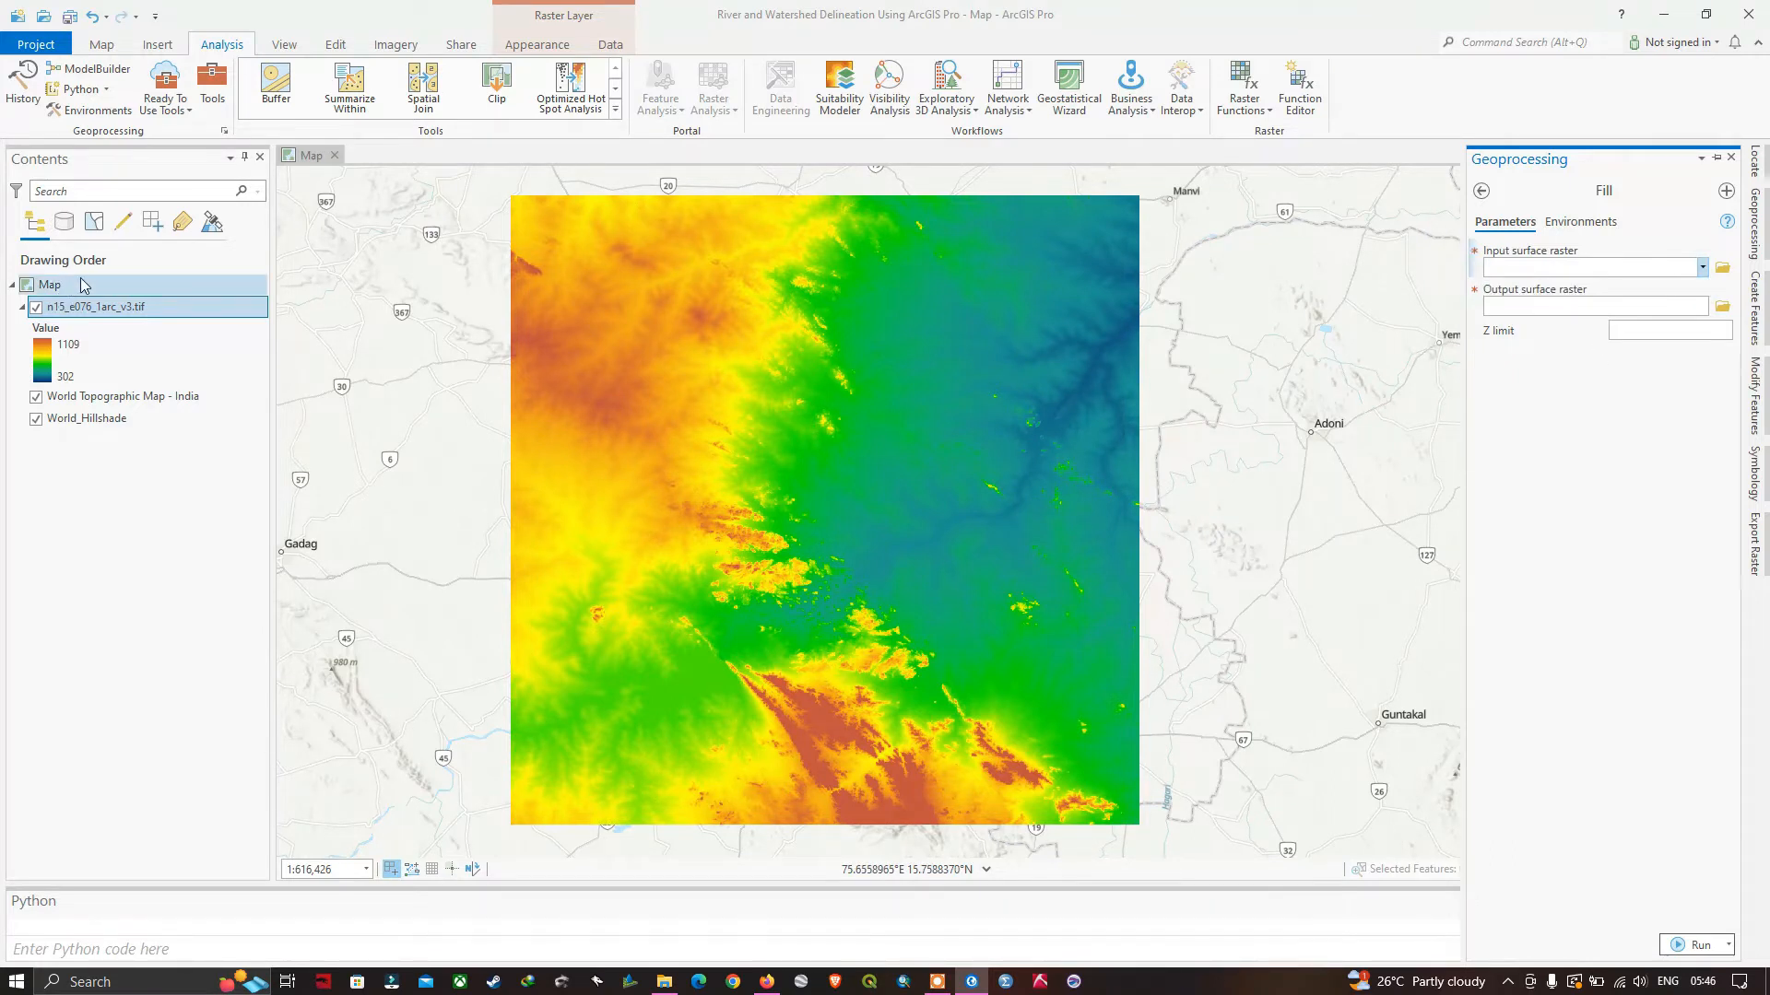
# Rename the n15_e076_1arc_v3.tif layer as DEM_data.
pyautogui.click(132, 313)
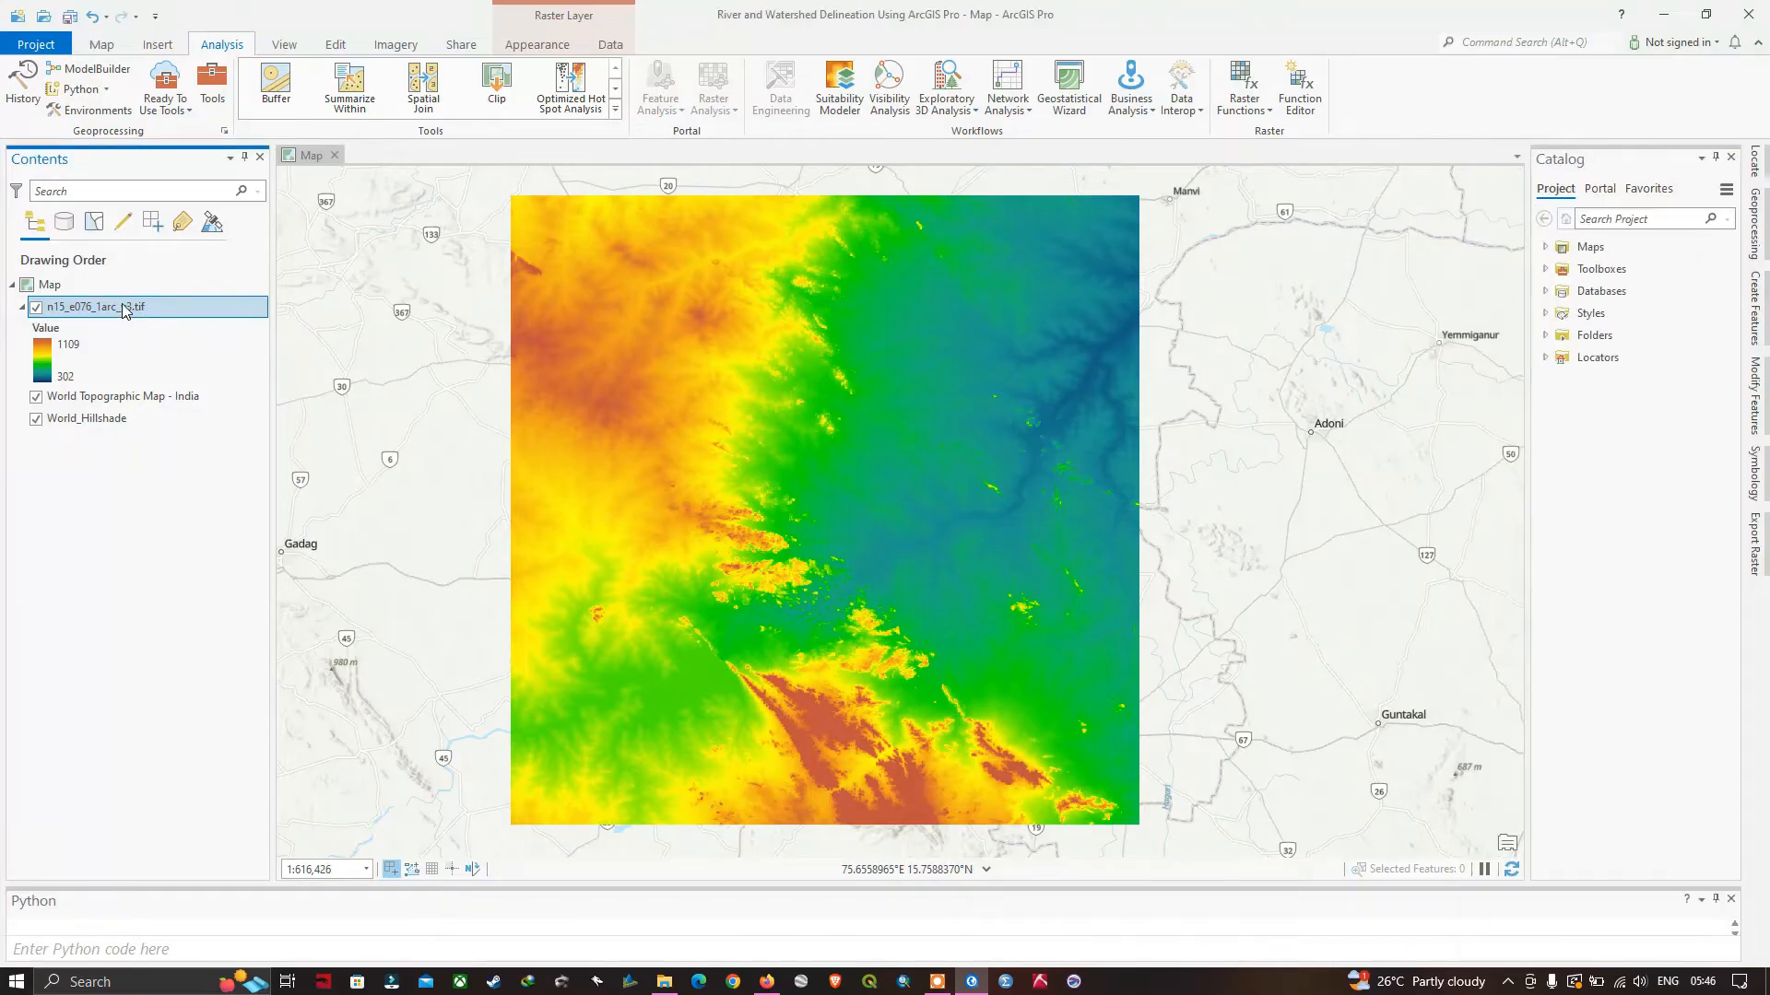
pyautogui.click(123, 305)
pyautogui.moveTo(148, 310); pyautogui.dragTo(51, 308)
pyautogui.write('DEM_data')
pyautogui.press('Return')
pyautogui.click(101, 359)
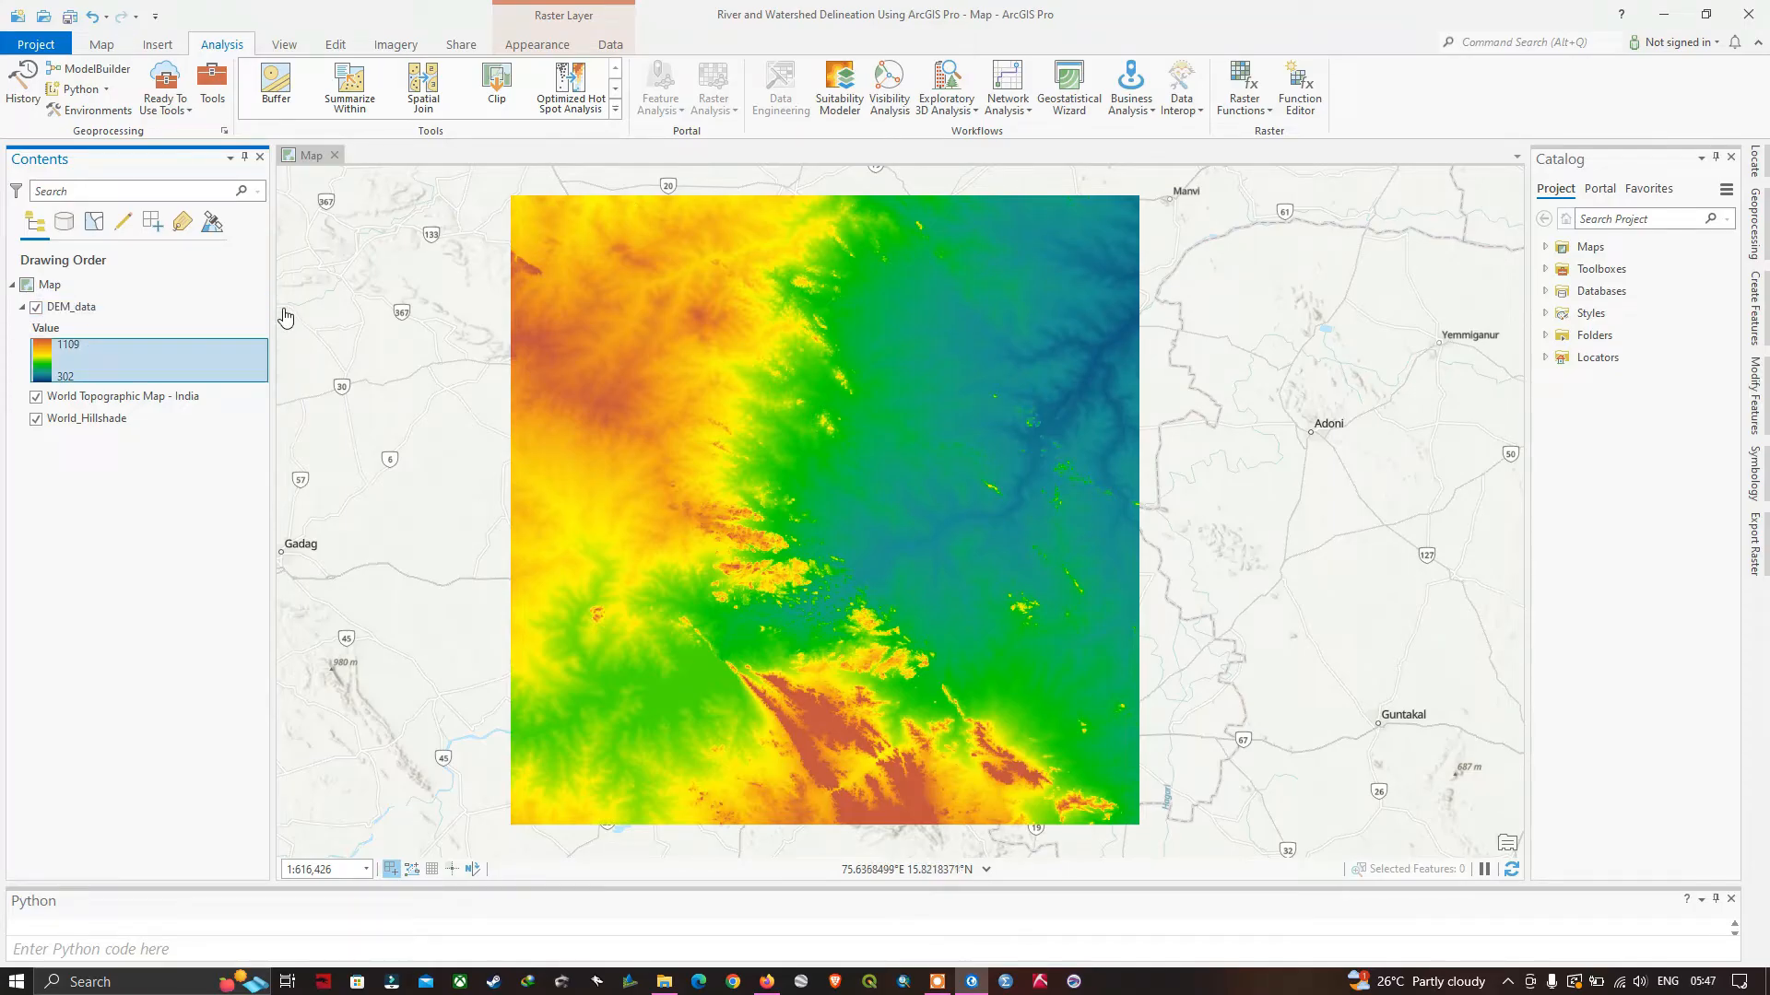
# Return to the Fill tool and set DEM_data as its input surface raster.
pyautogui.click(1757, 230)
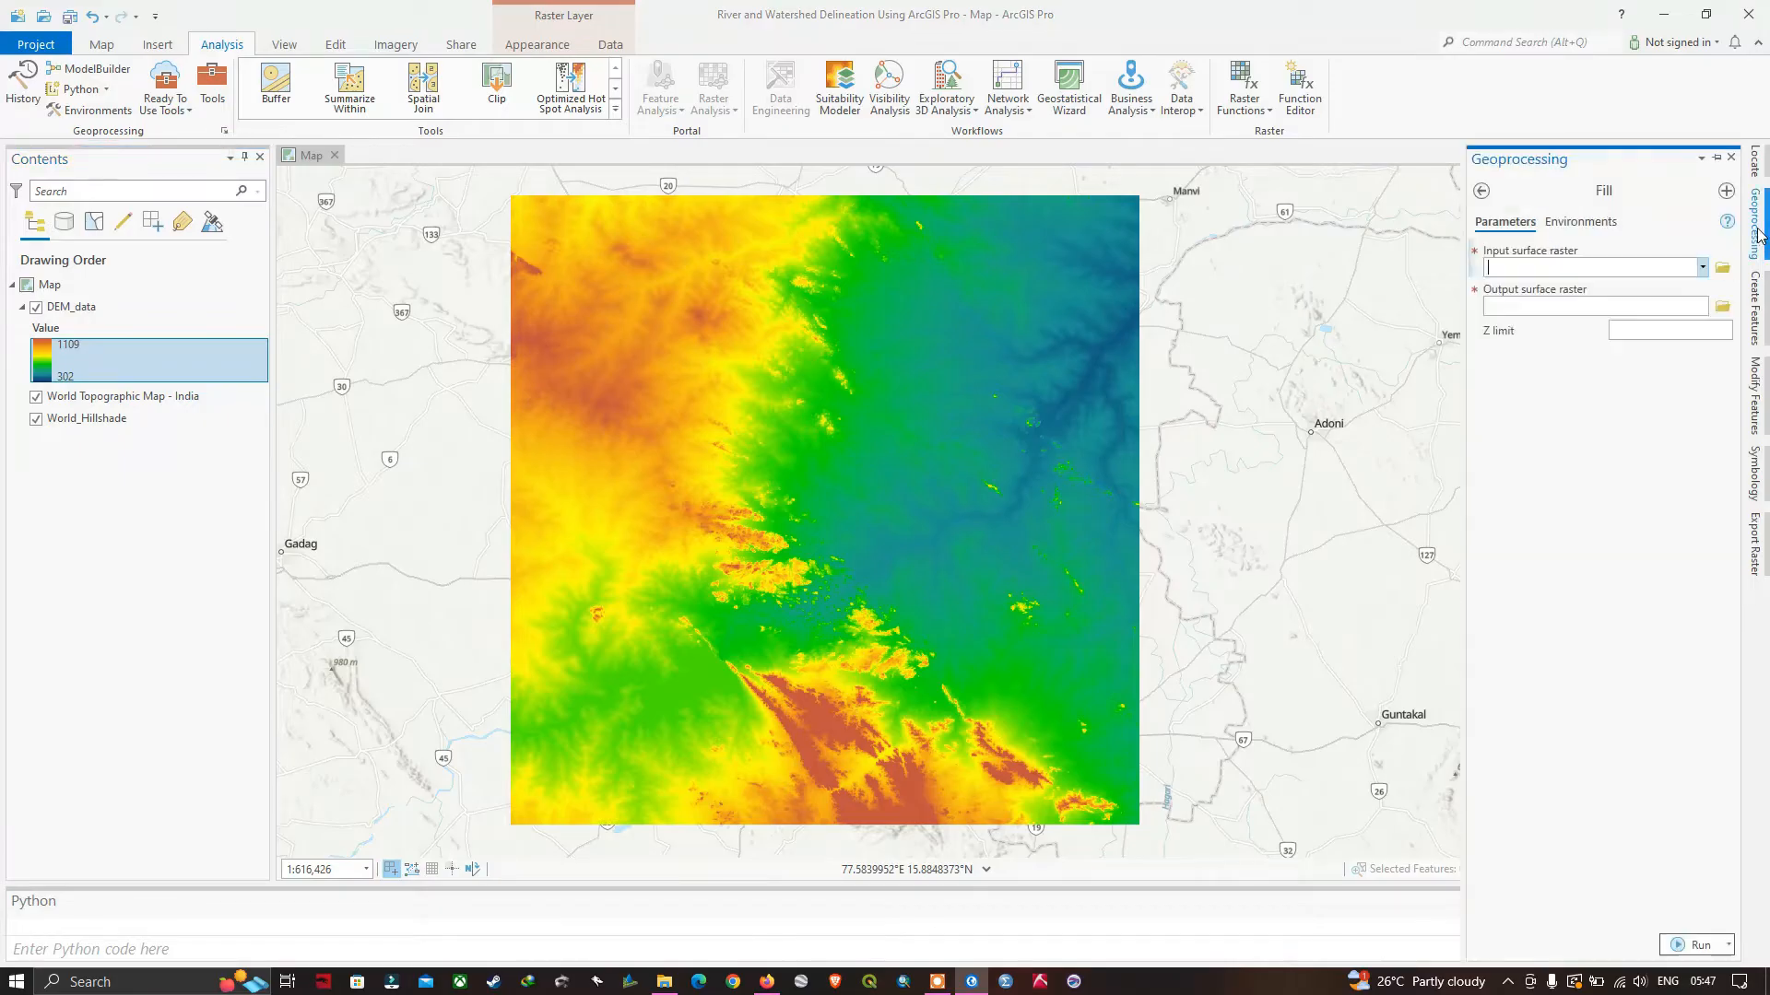
pyautogui.click(1704, 268)
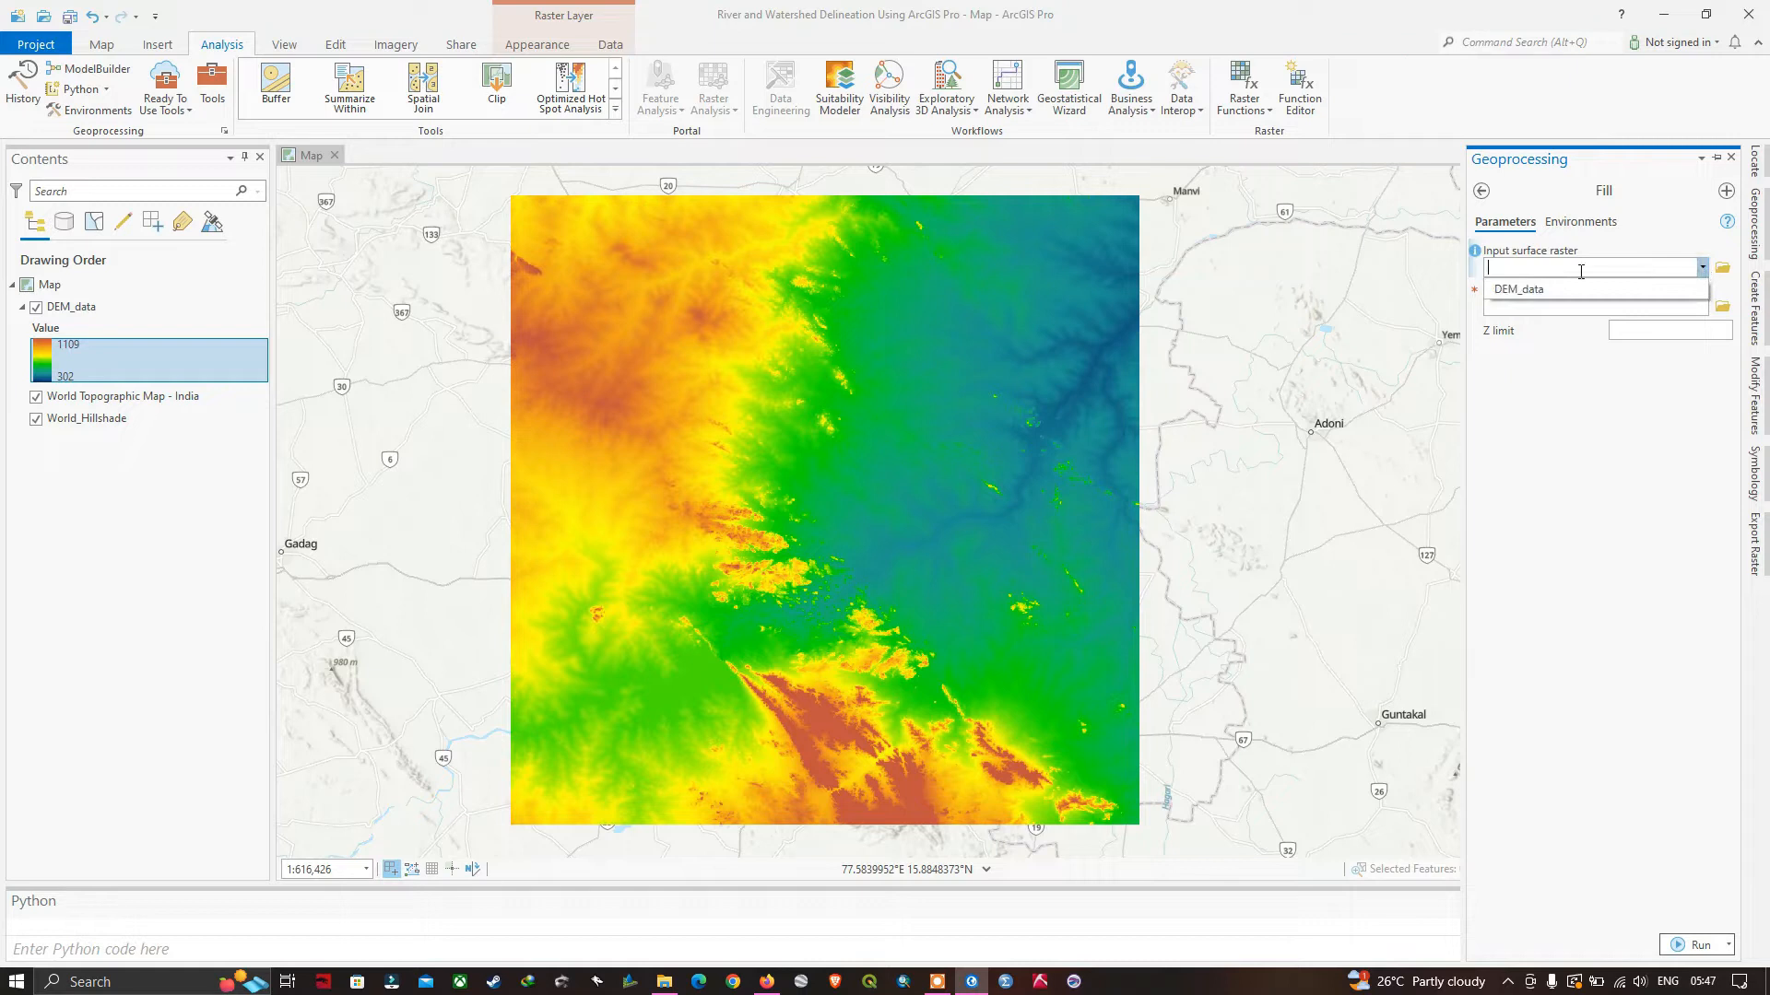
pyautogui.click(1530, 293)
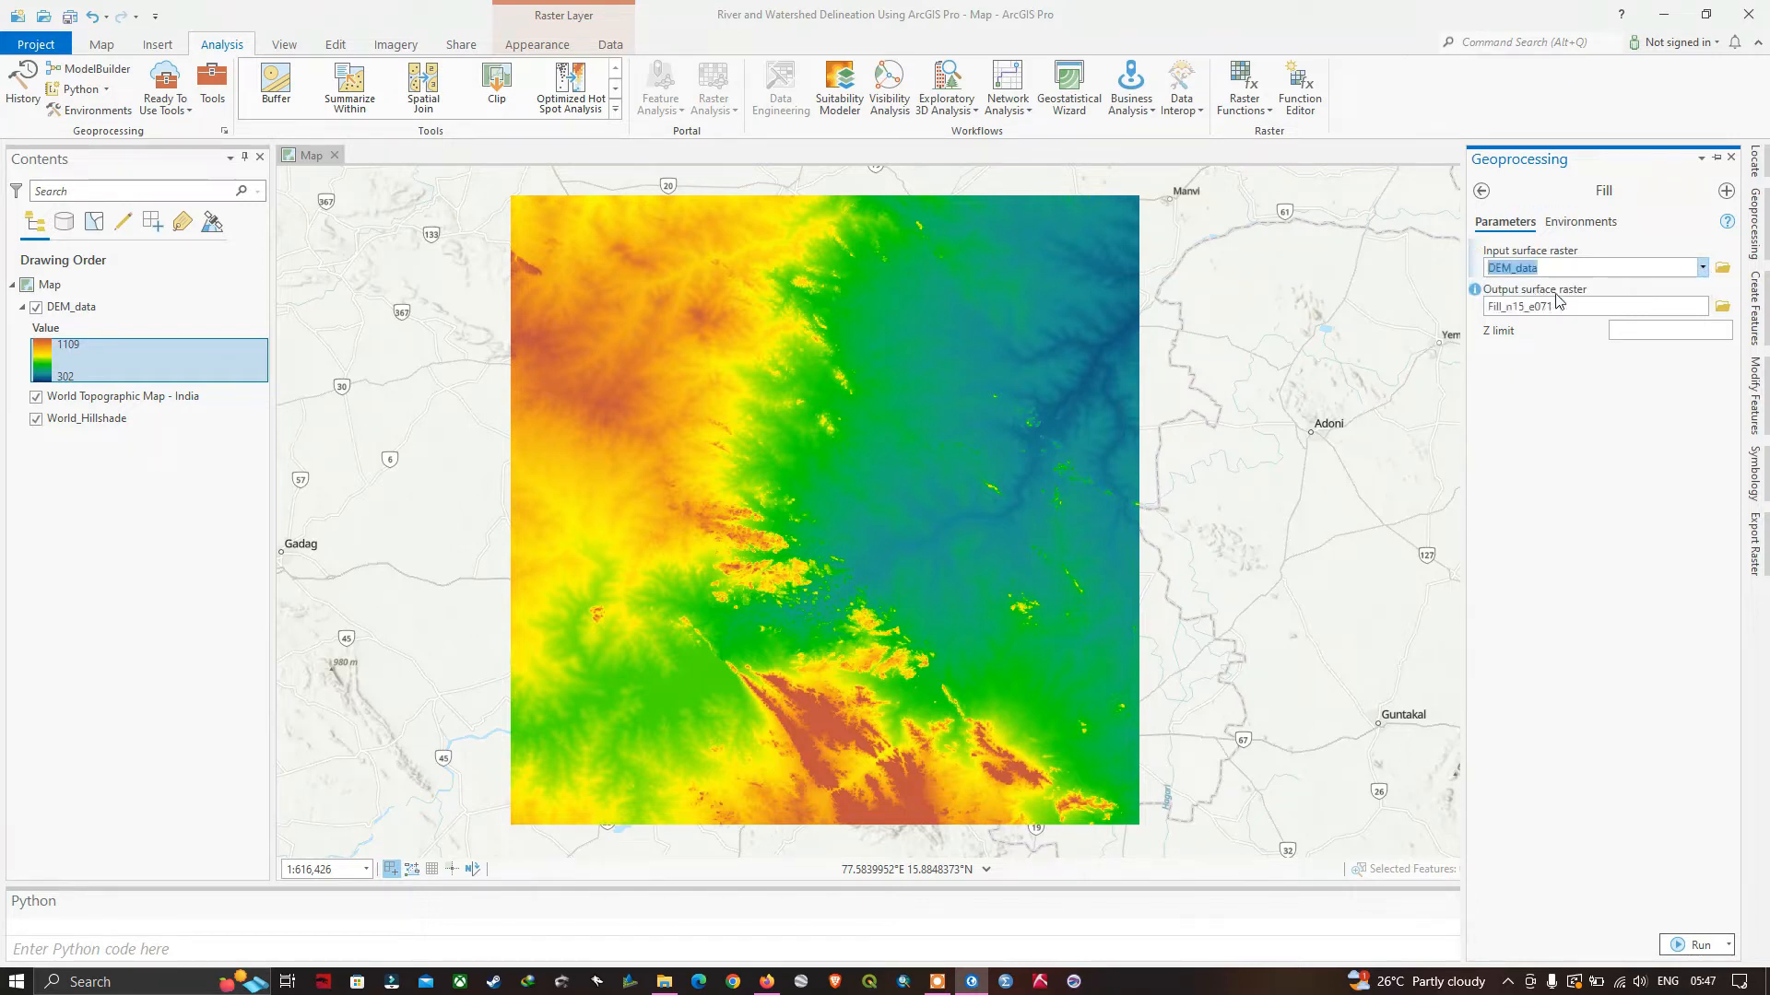
# Set the Fill output surface raster to Fill.tif in the project's shapefiles folder, and run the tool.
pyautogui.click(1723, 308)
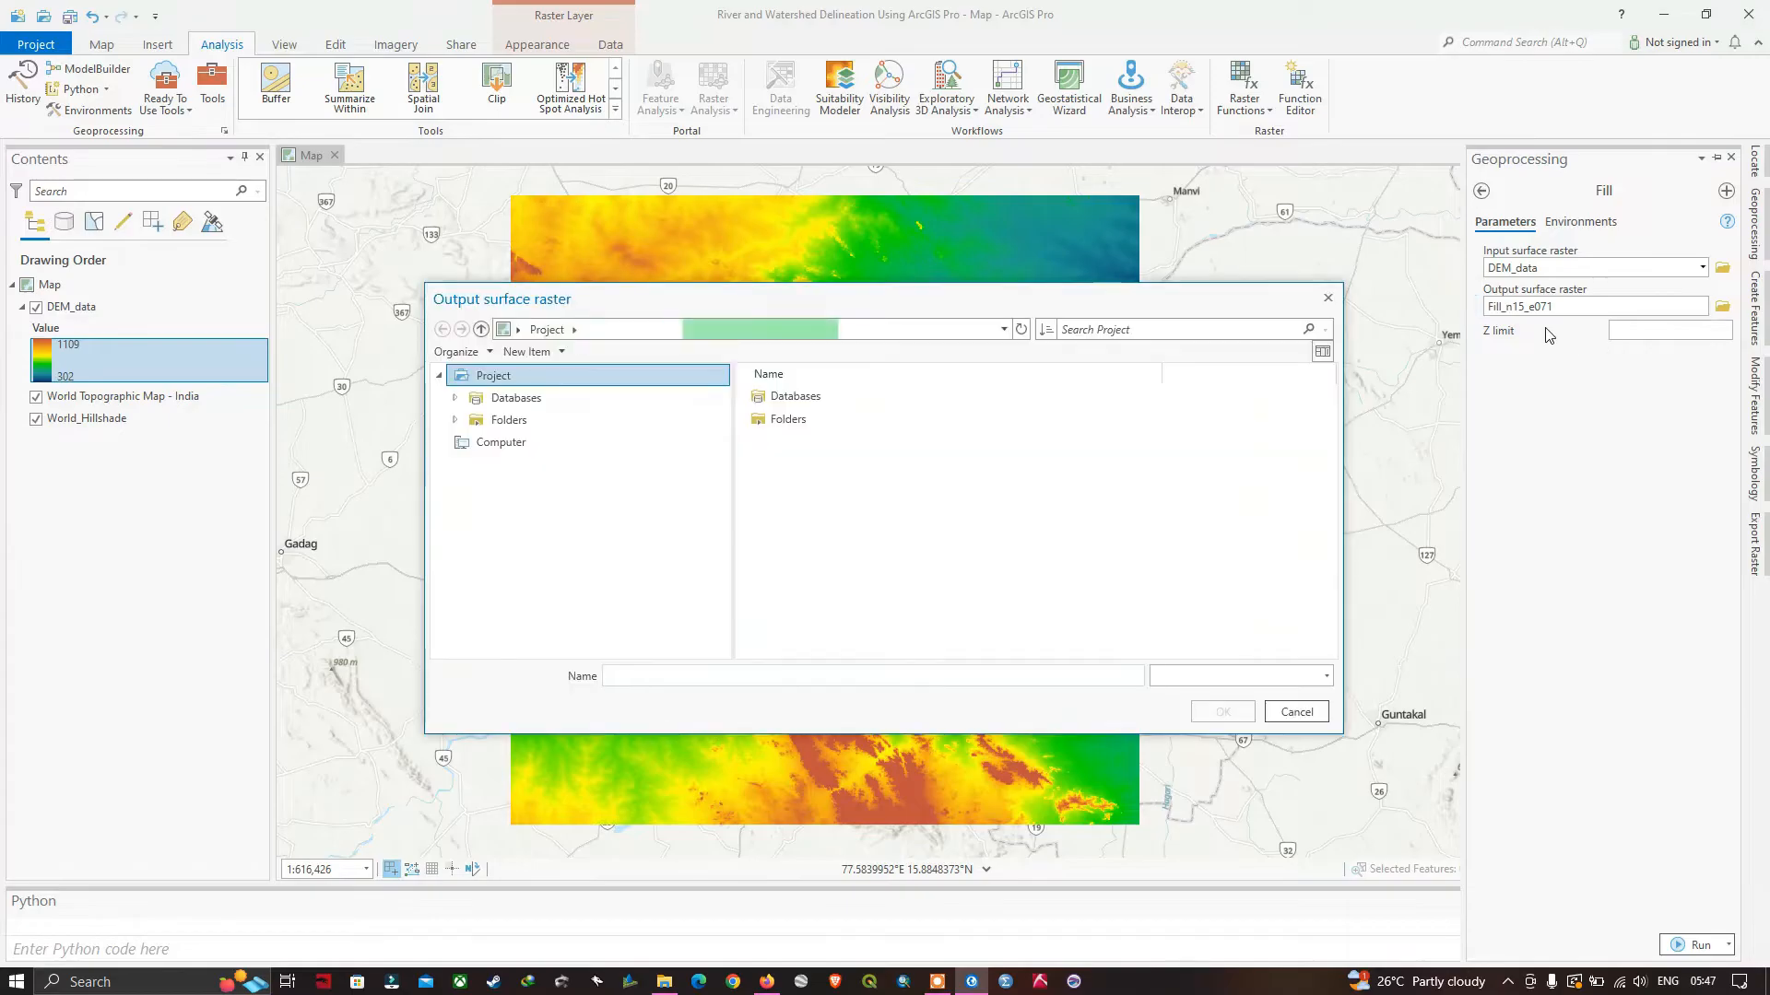
pyautogui.click(816, 446)
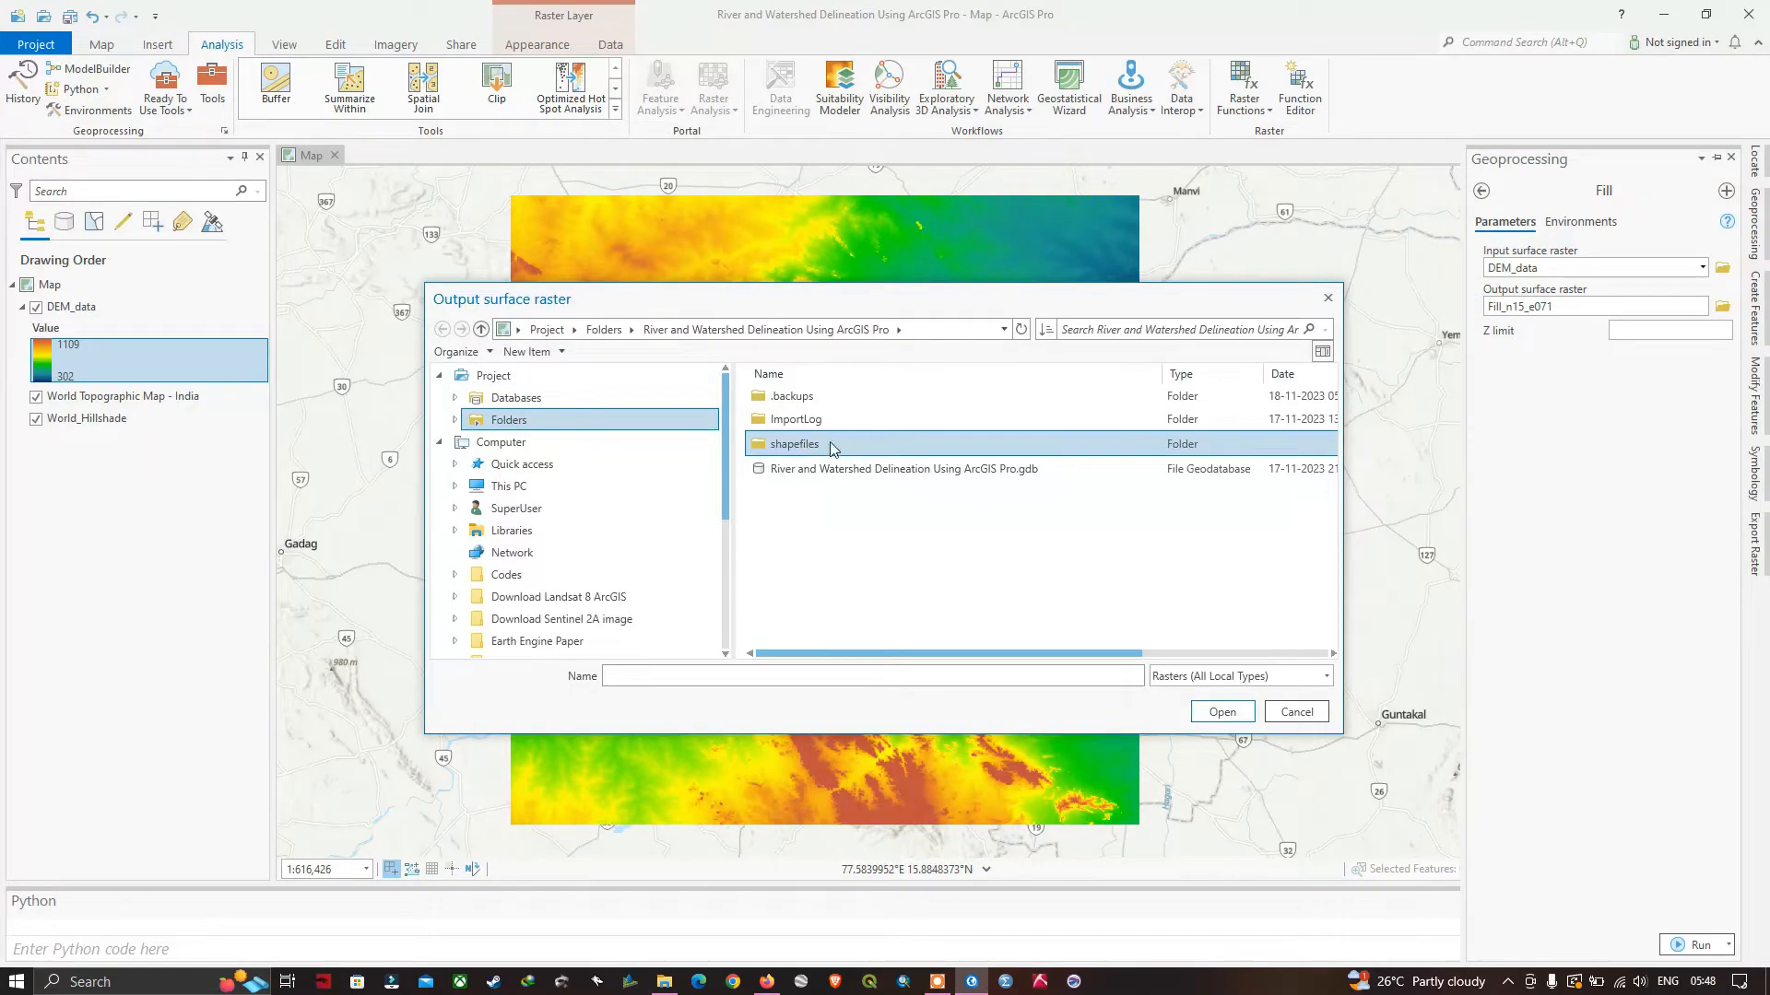
pyautogui.click(1224, 718)
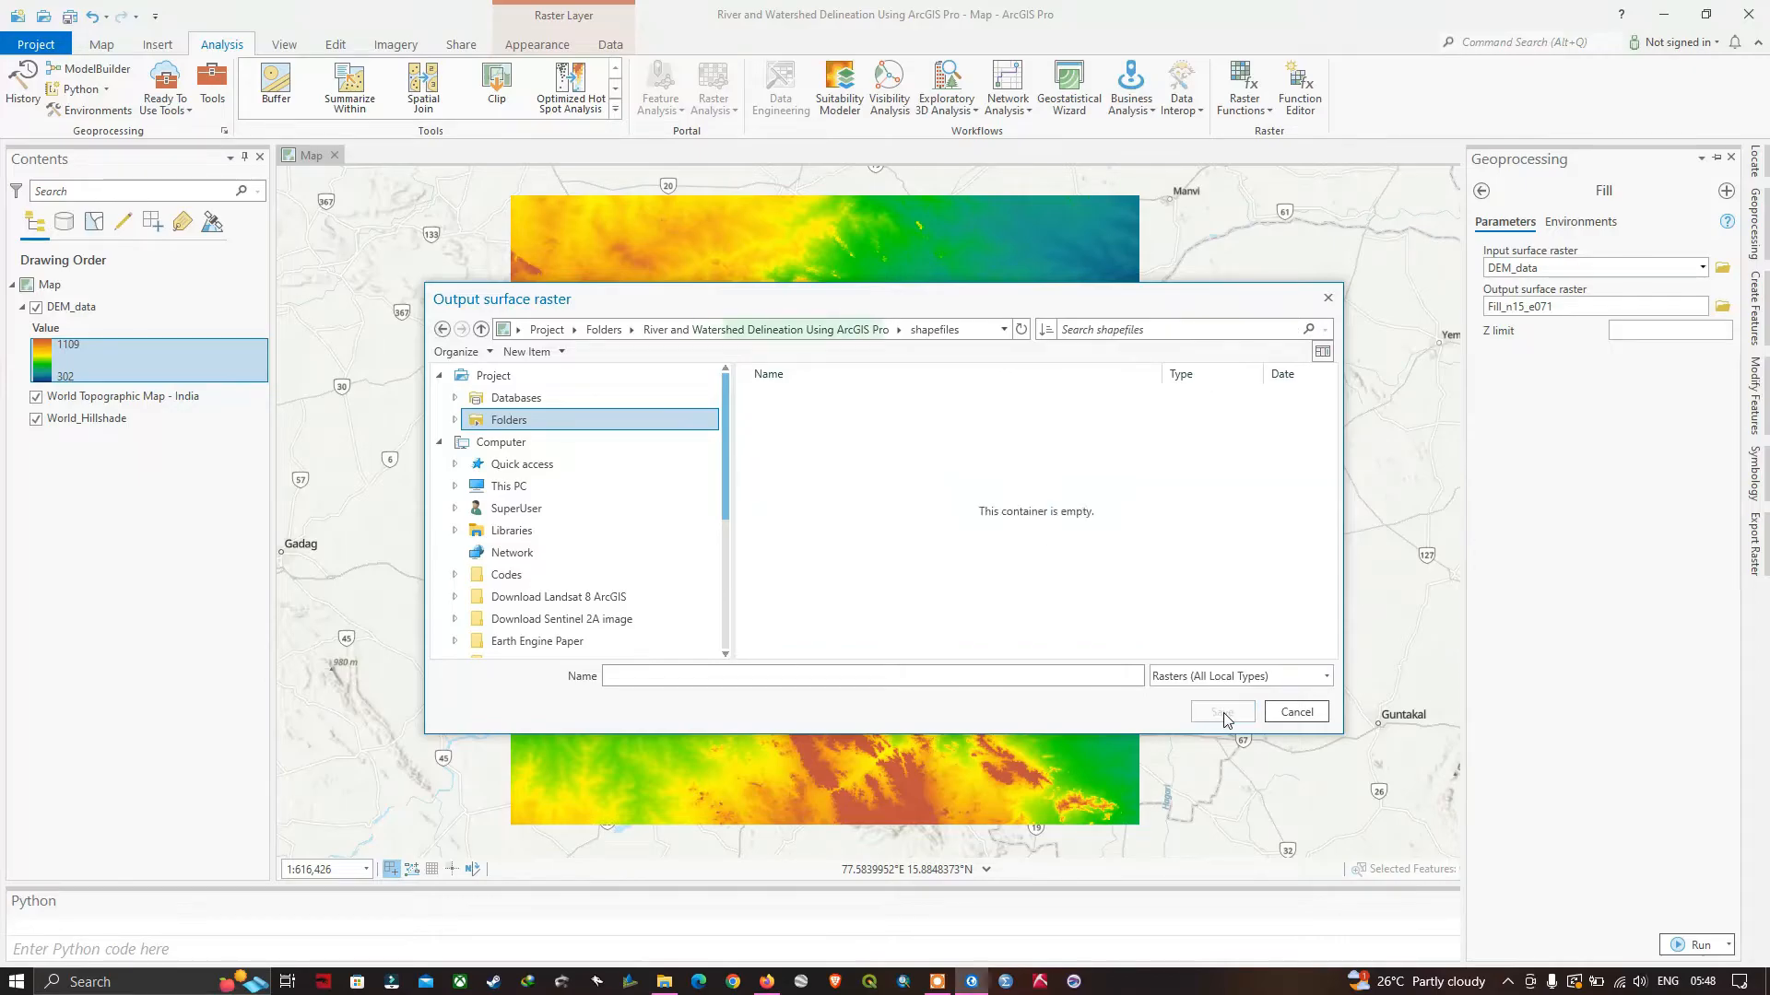
pyautogui.click(630, 674)
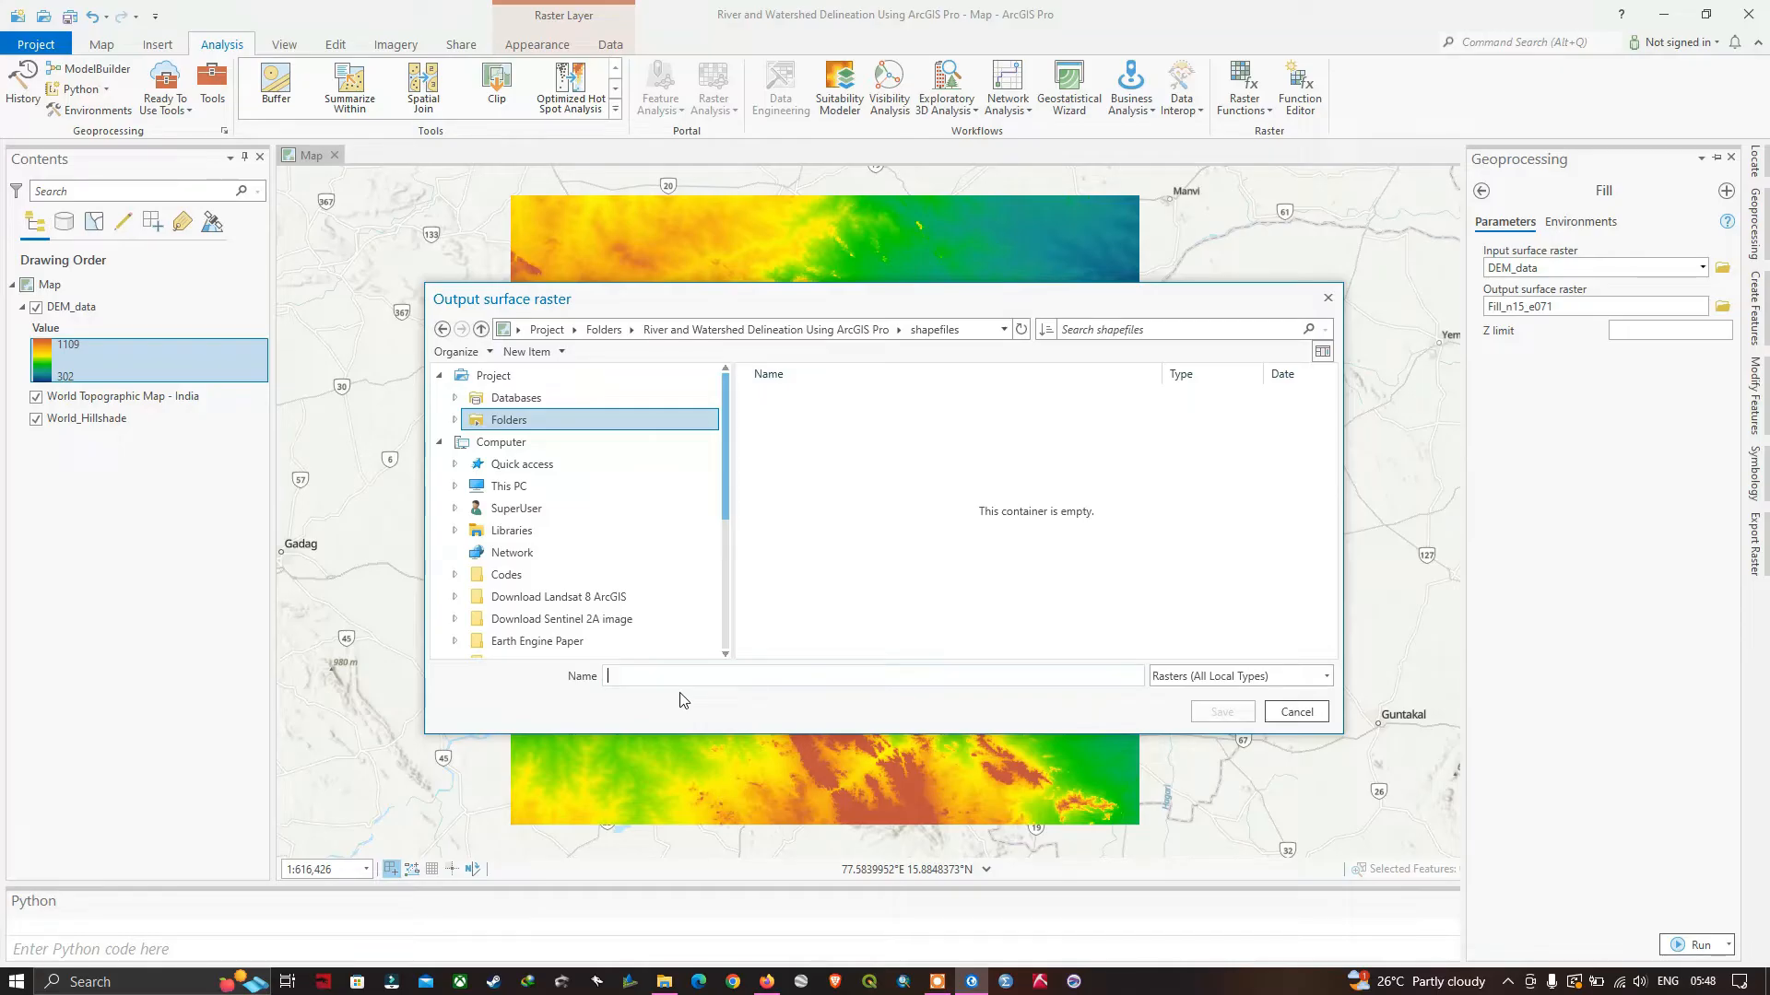
pyautogui.write('Fill')
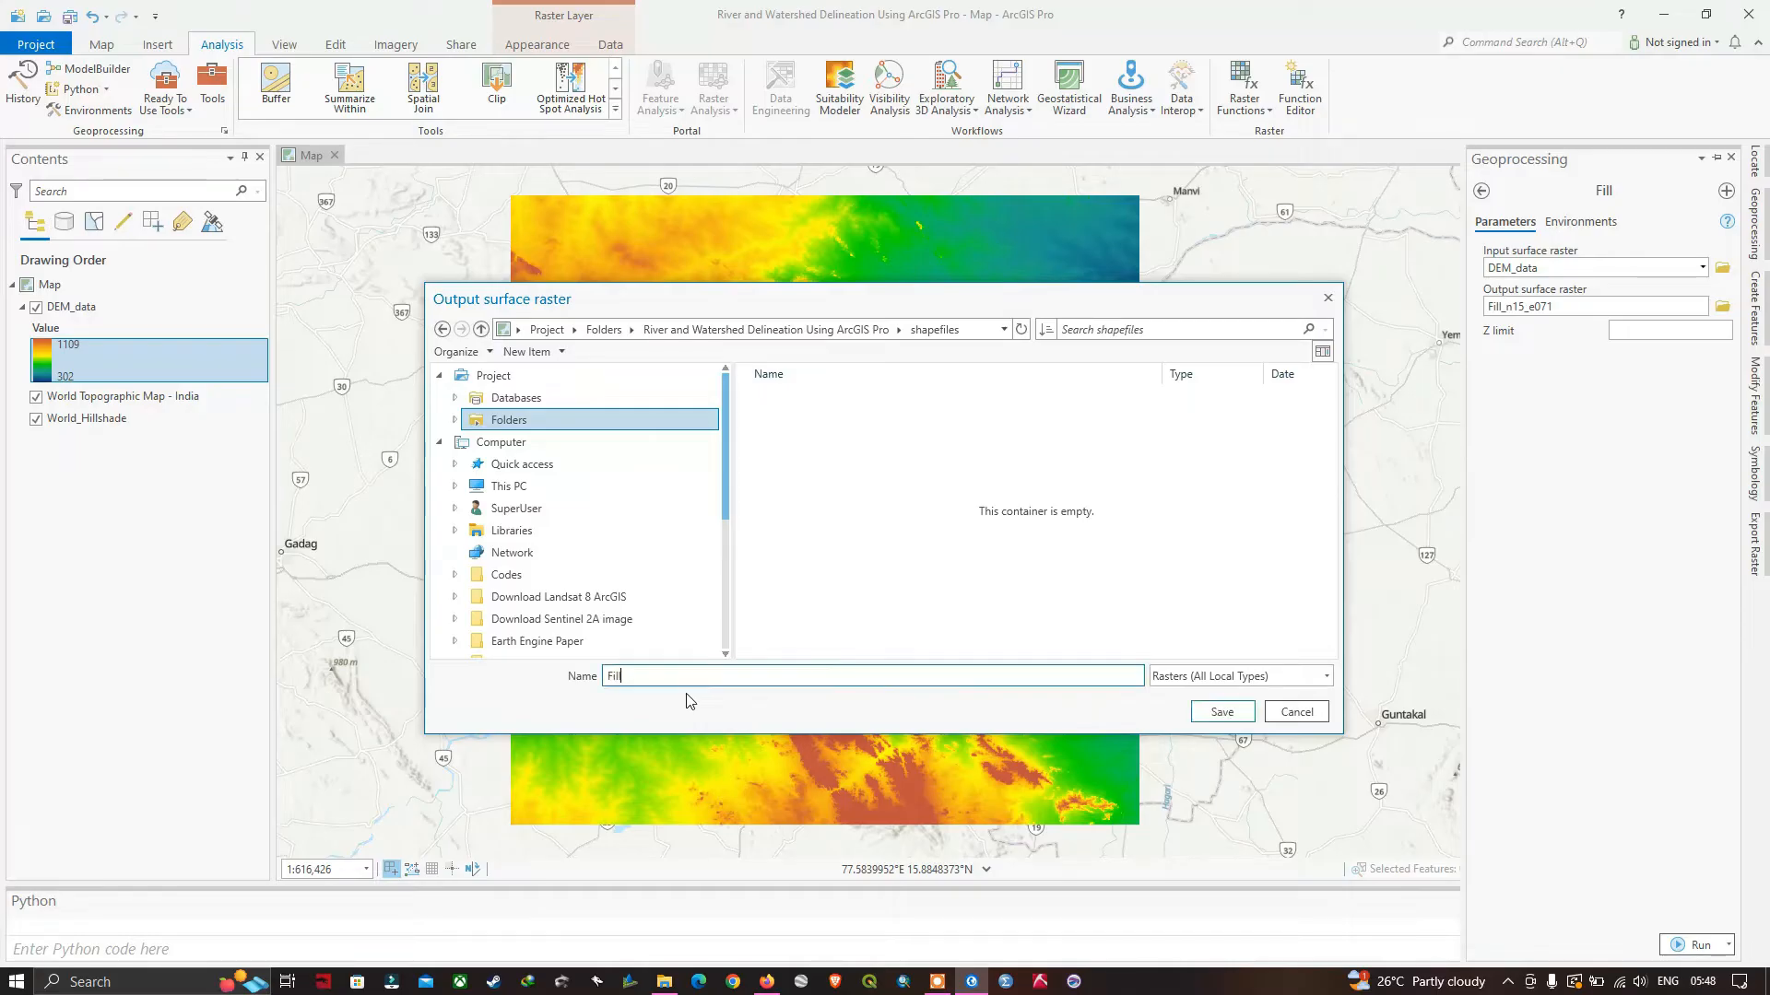
pyautogui.click(1224, 712)
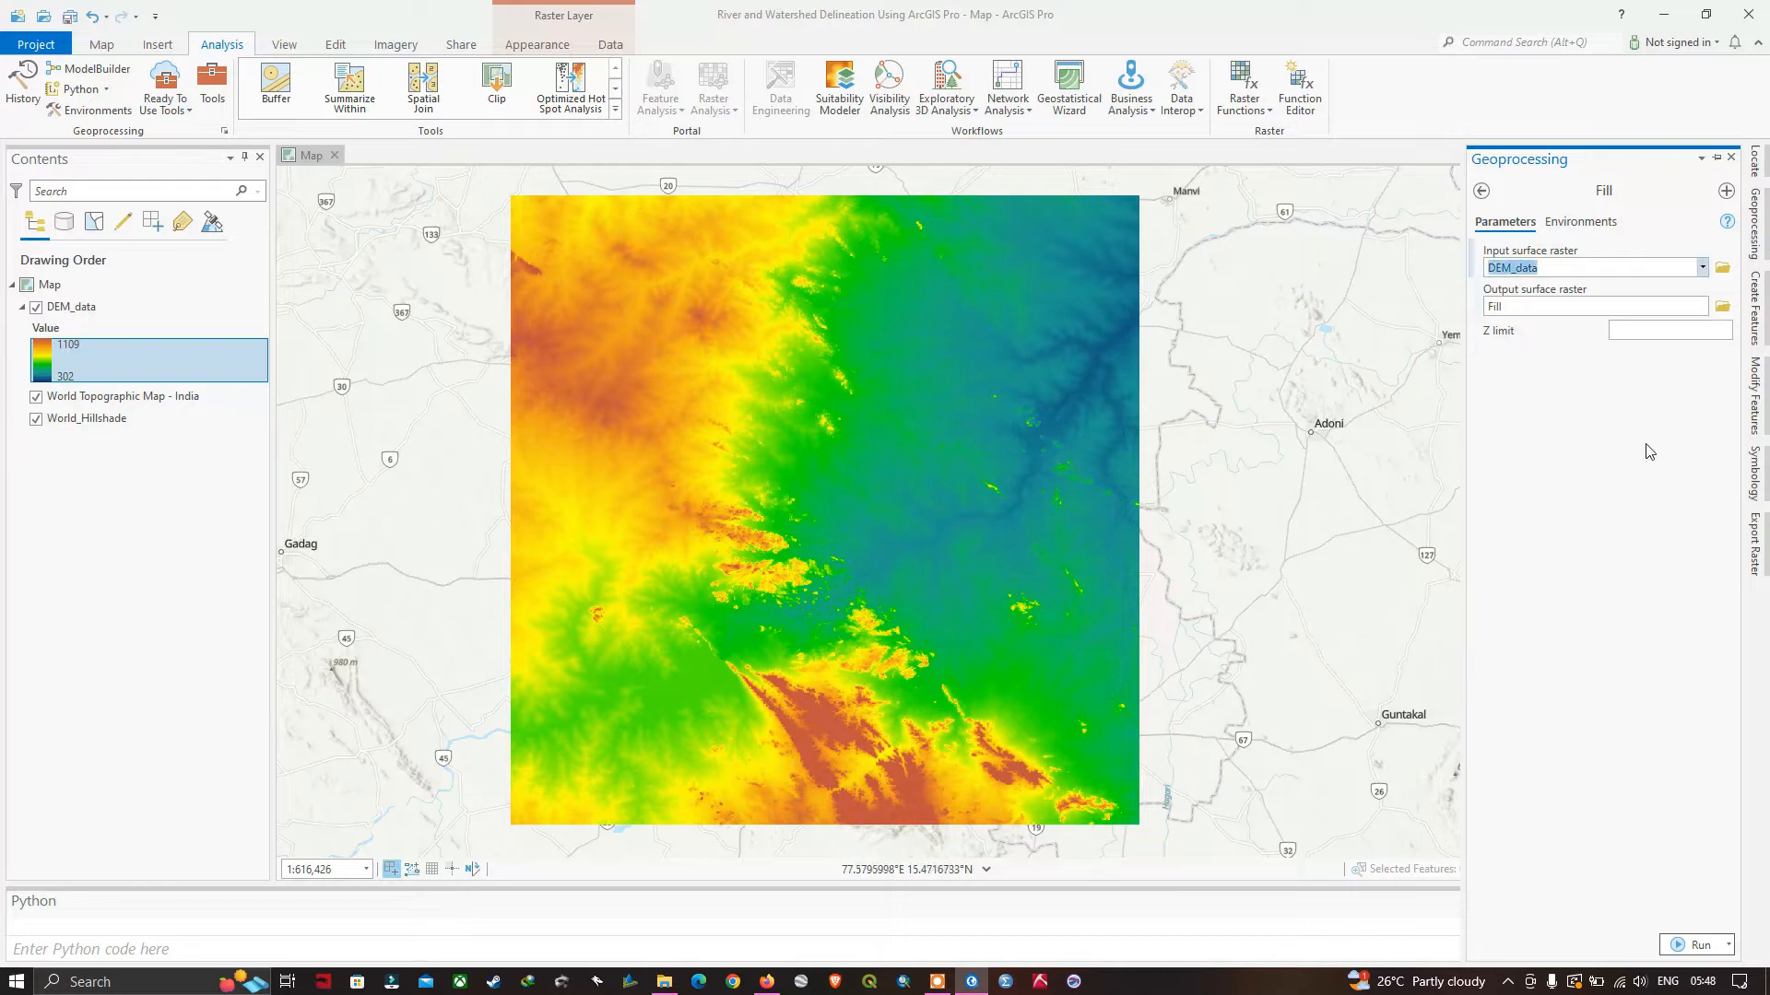
pyautogui.click(1696, 945)
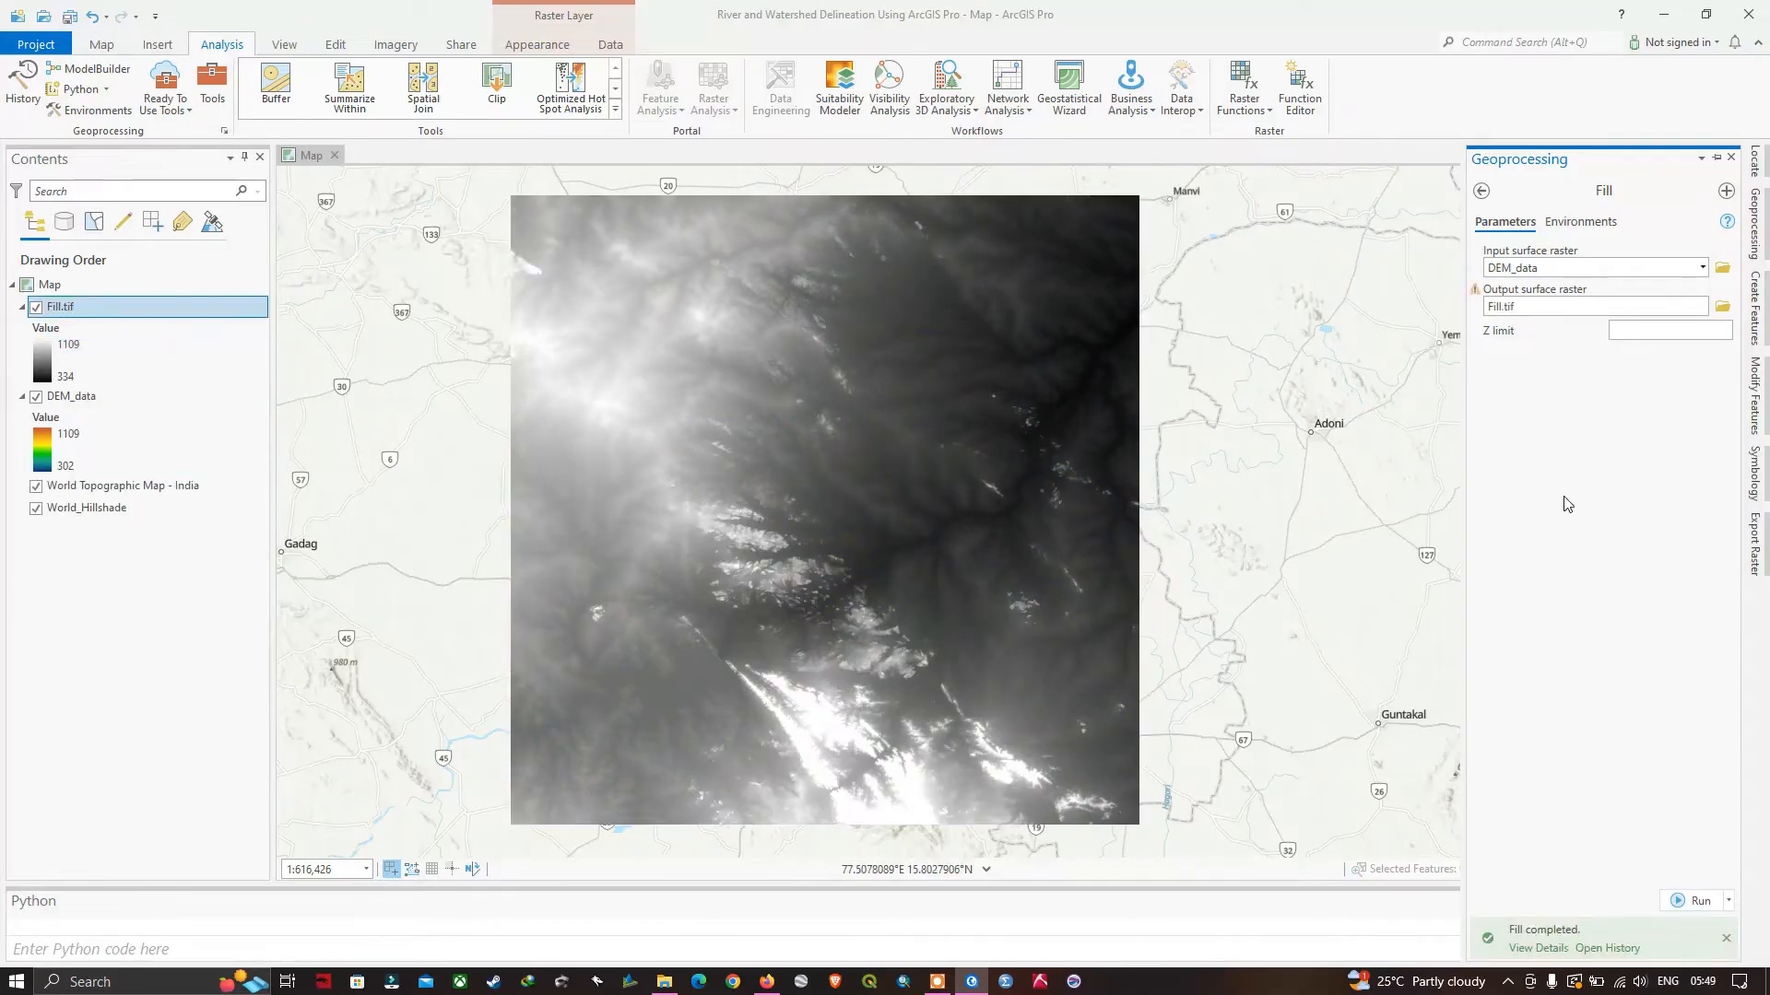
pyautogui.click(1553, 946)
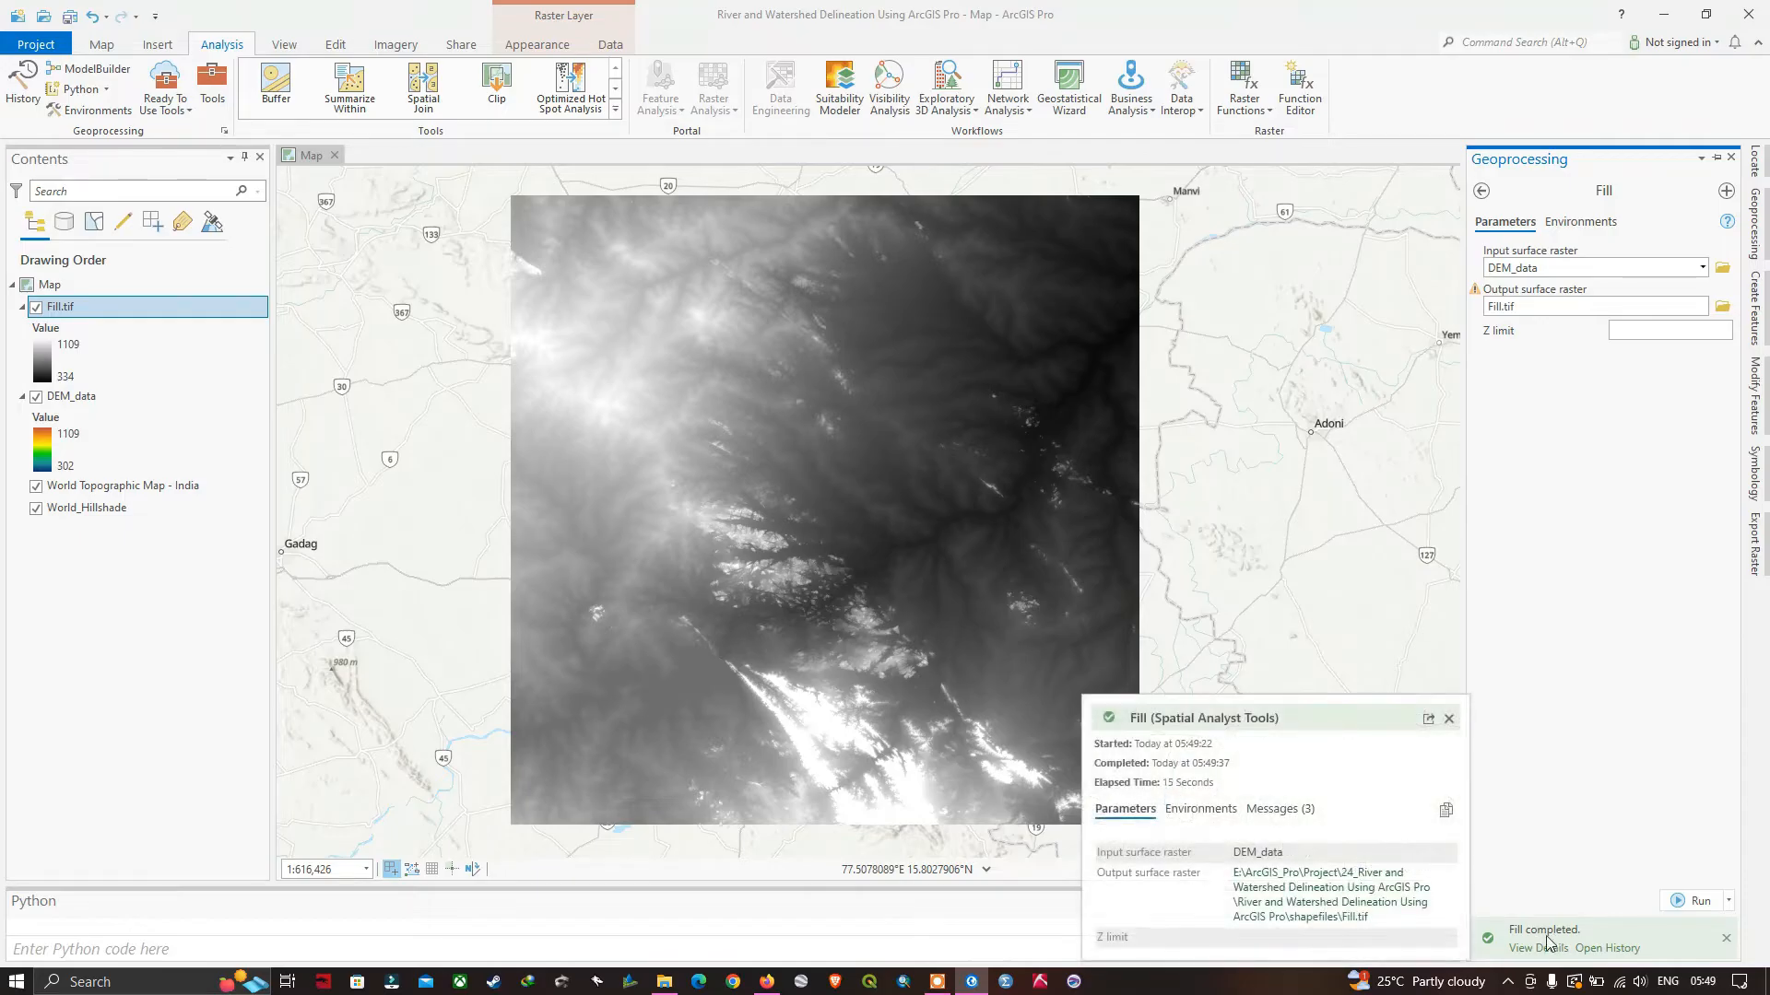
# Hide the DEM_data layer so only the filled raster is displayed over the basemap.
pyautogui.click(68, 310)
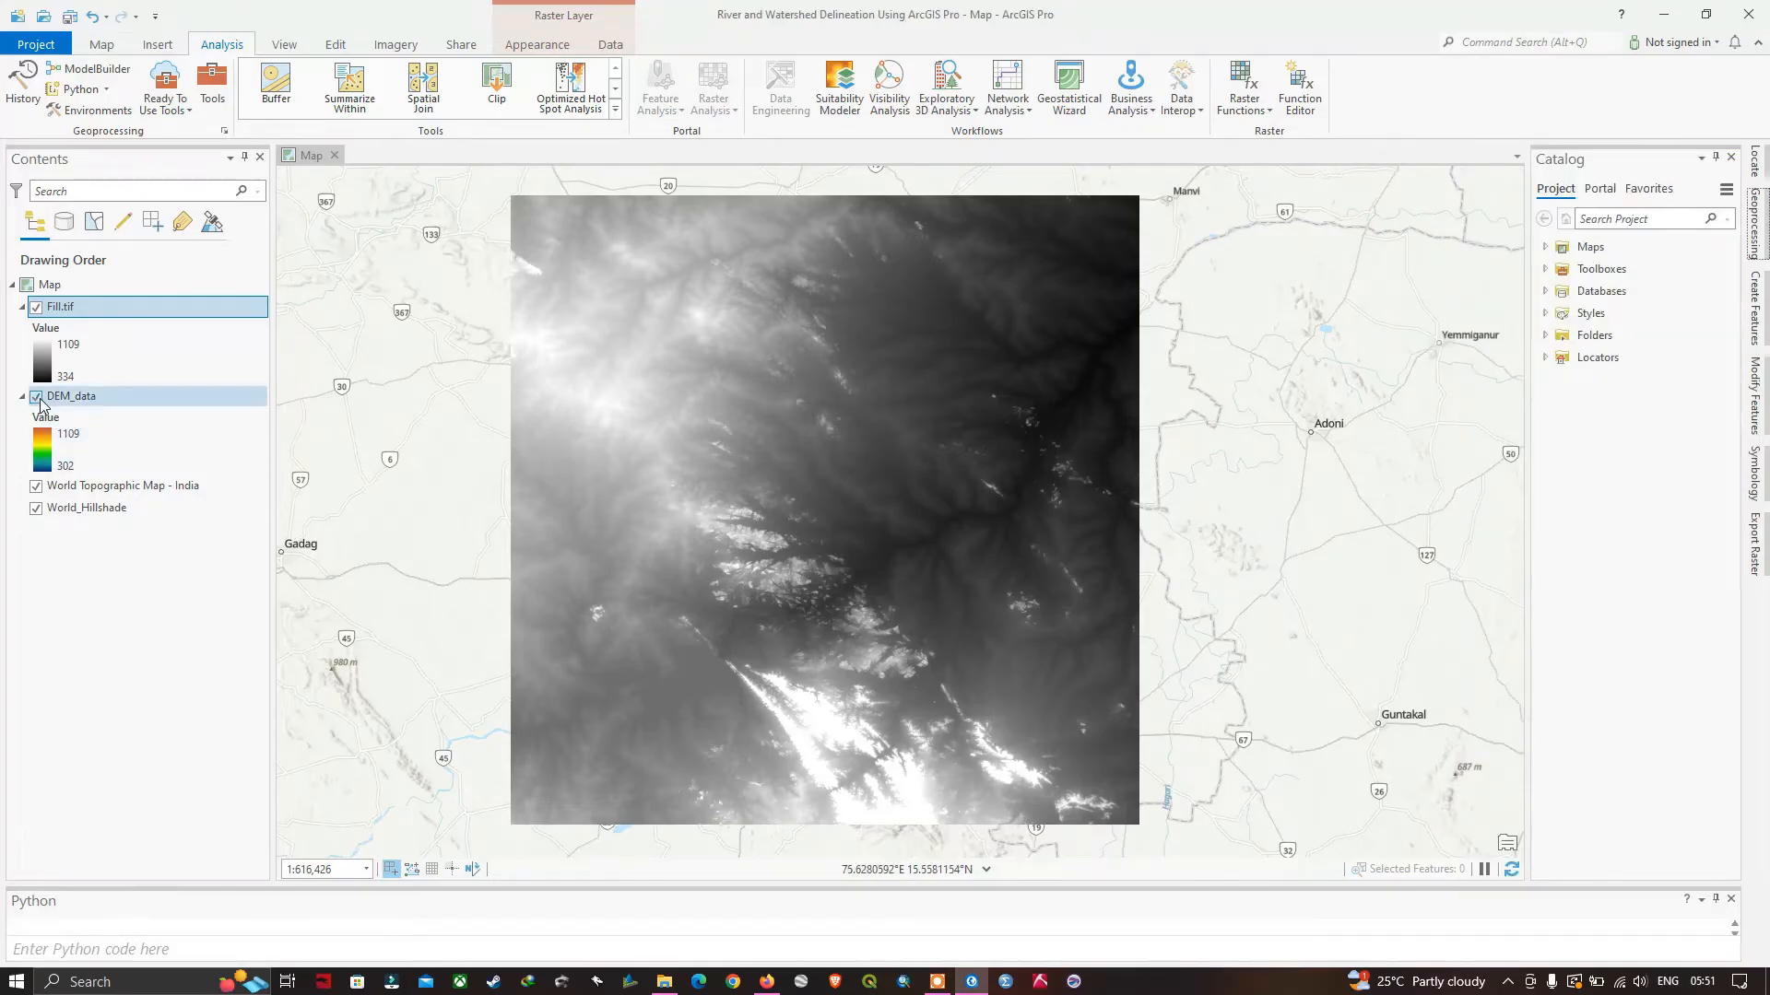
pyautogui.click(37, 397)
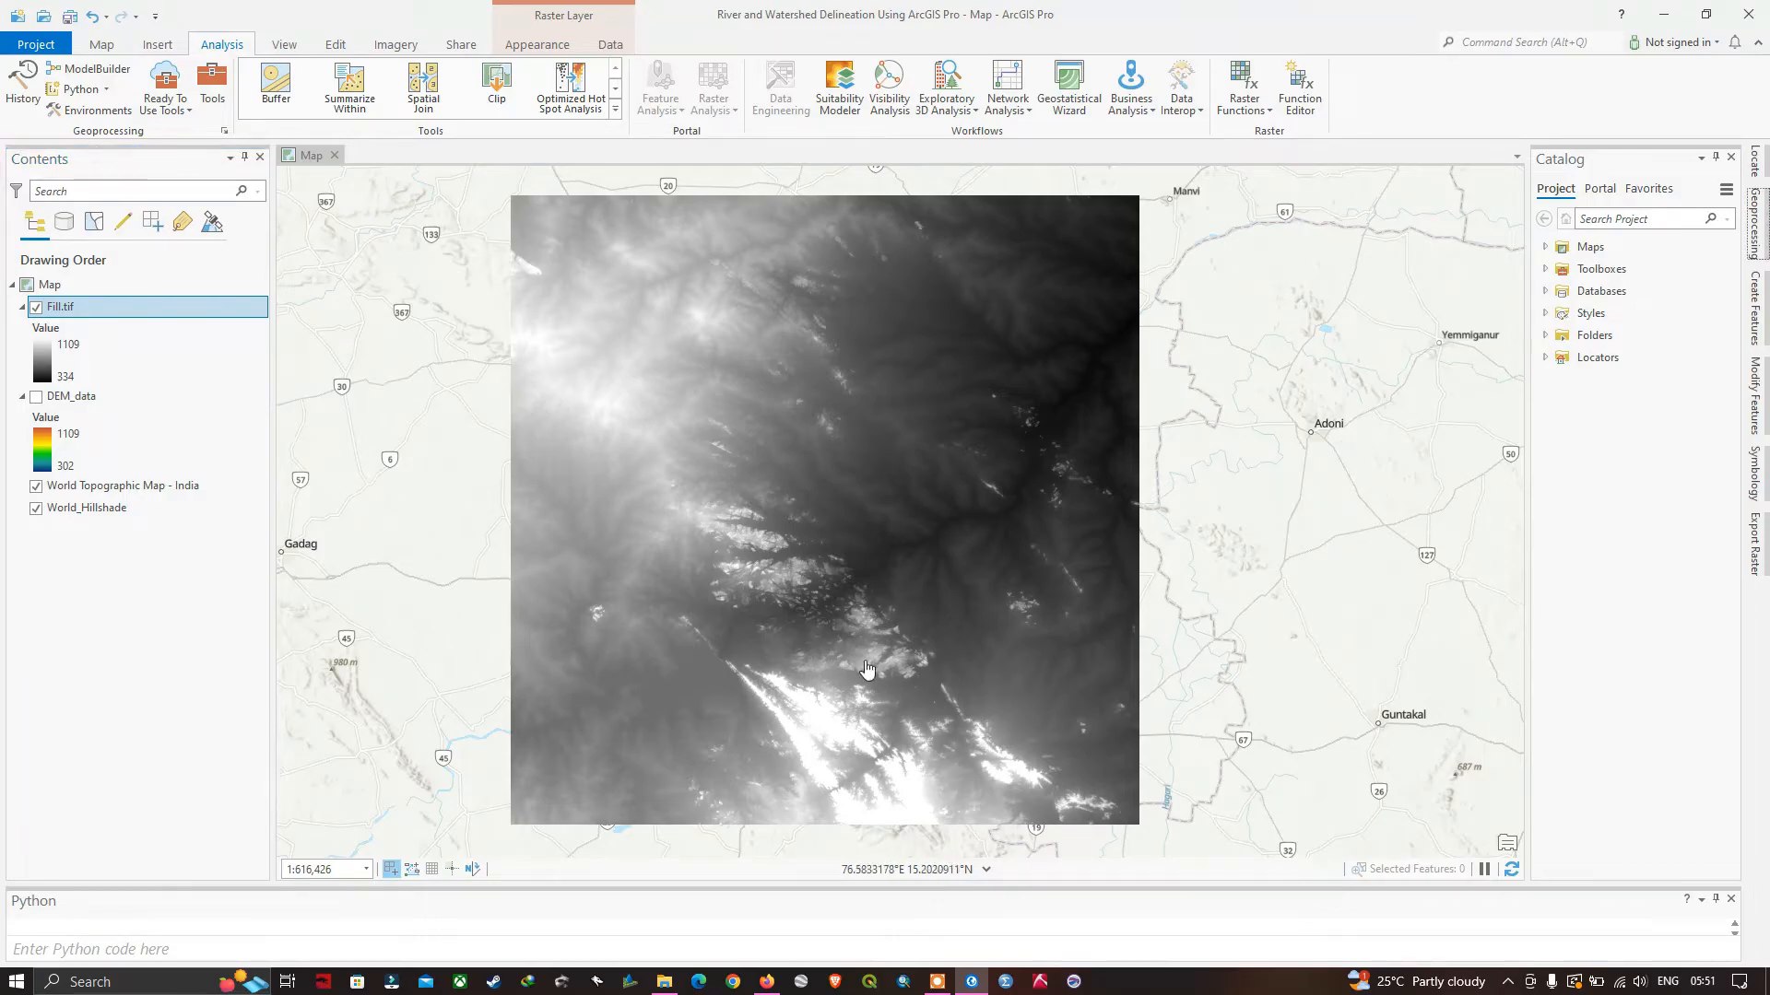
pyautogui.moveTo(781, 518); pyautogui.dragTo(850, 512)
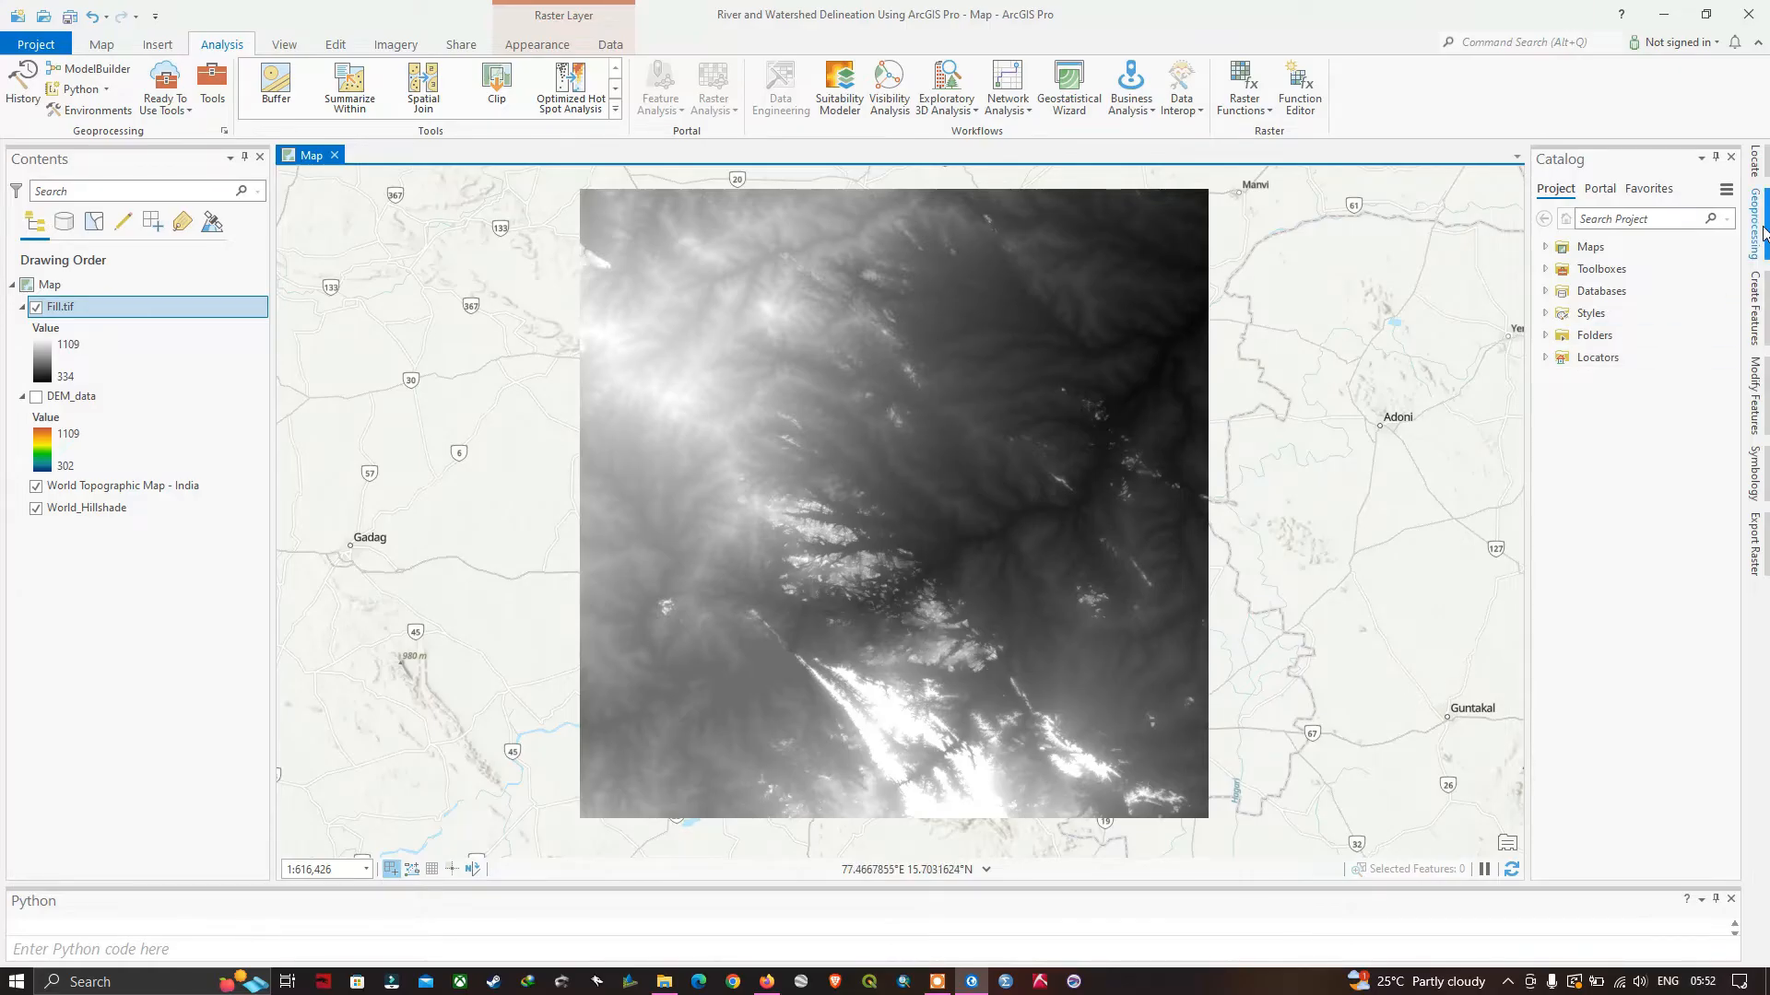
# Open the Flow Direction tool from the Hydrology toolset and set Fill.tif as its input surface raster.
pyautogui.click(1759, 228)
pyautogui.click(1482, 191)
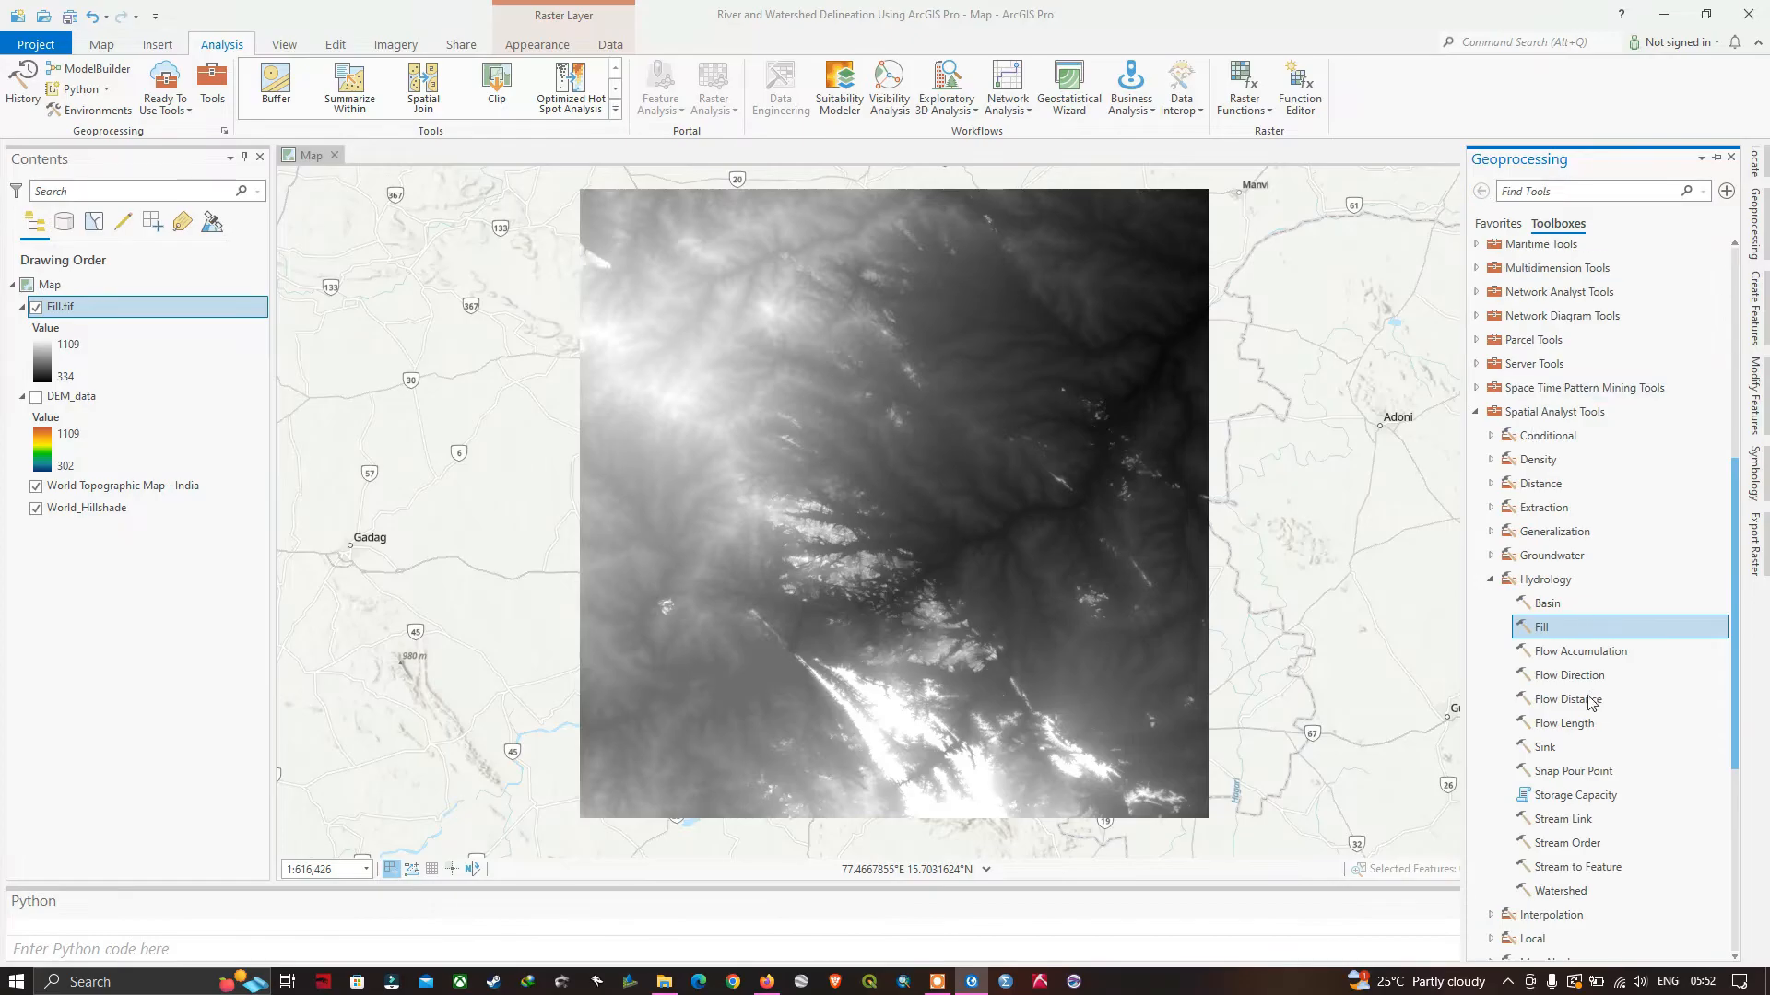
pyautogui.scroll(-1, 1587, 707)
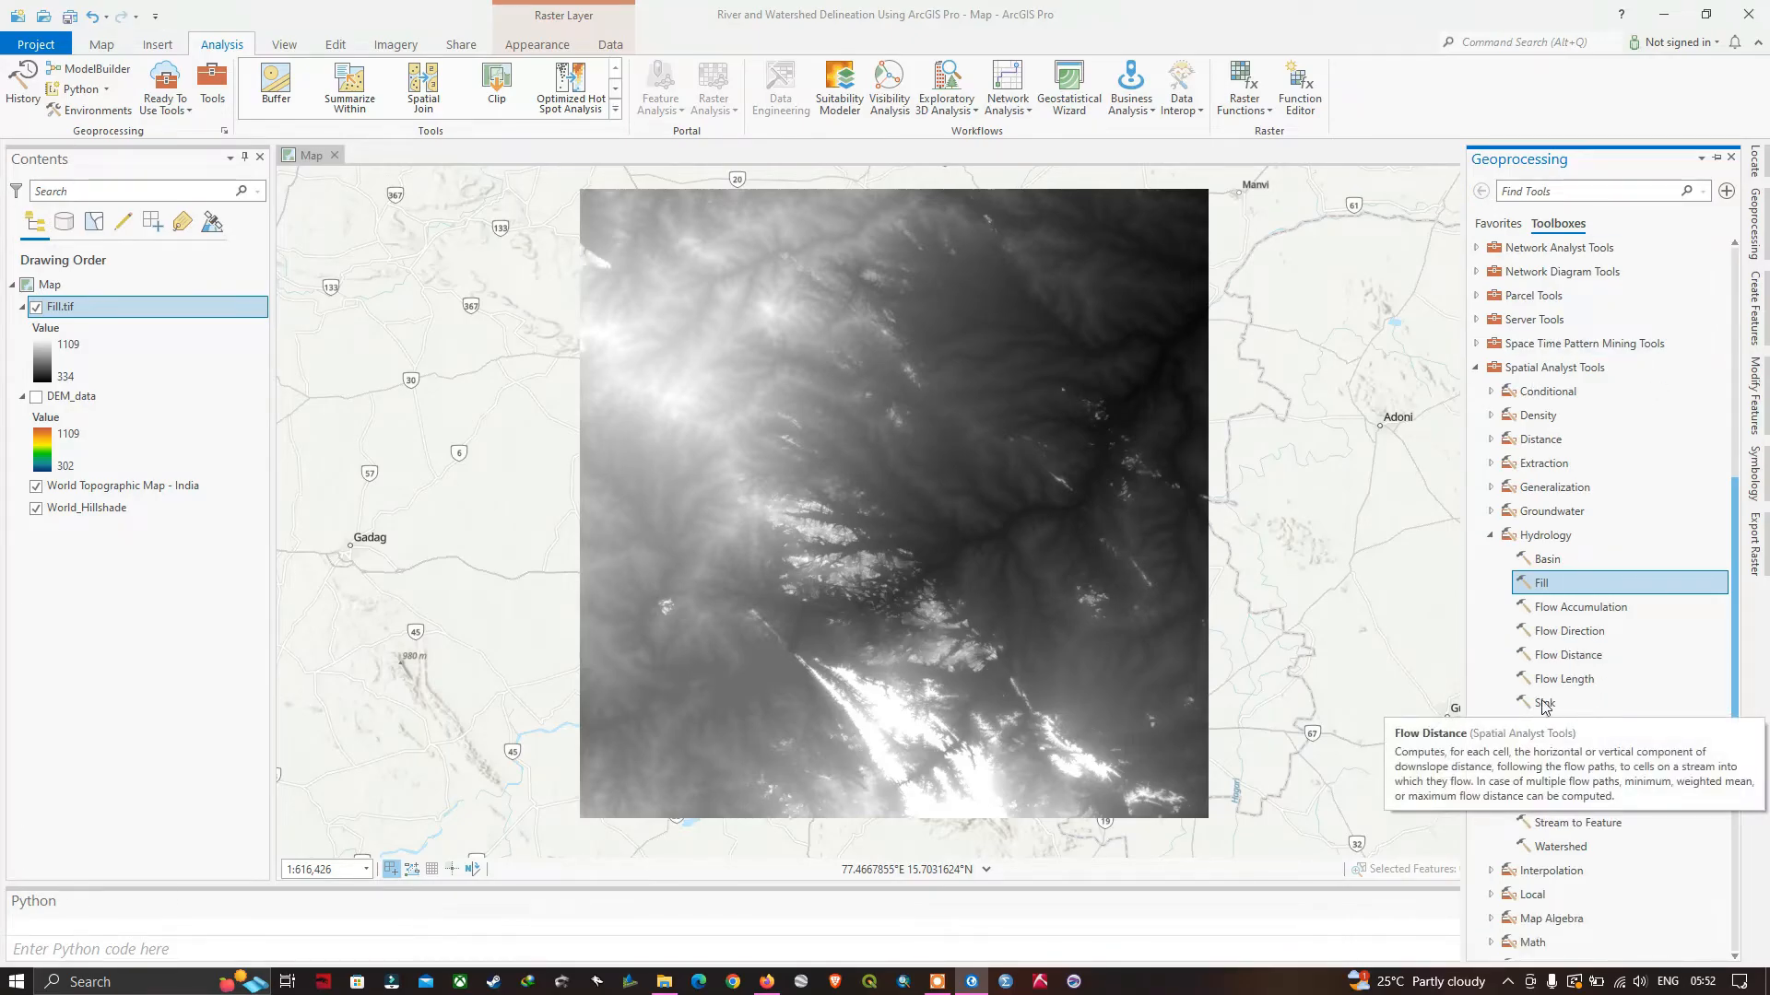
pyautogui.click(1557, 639)
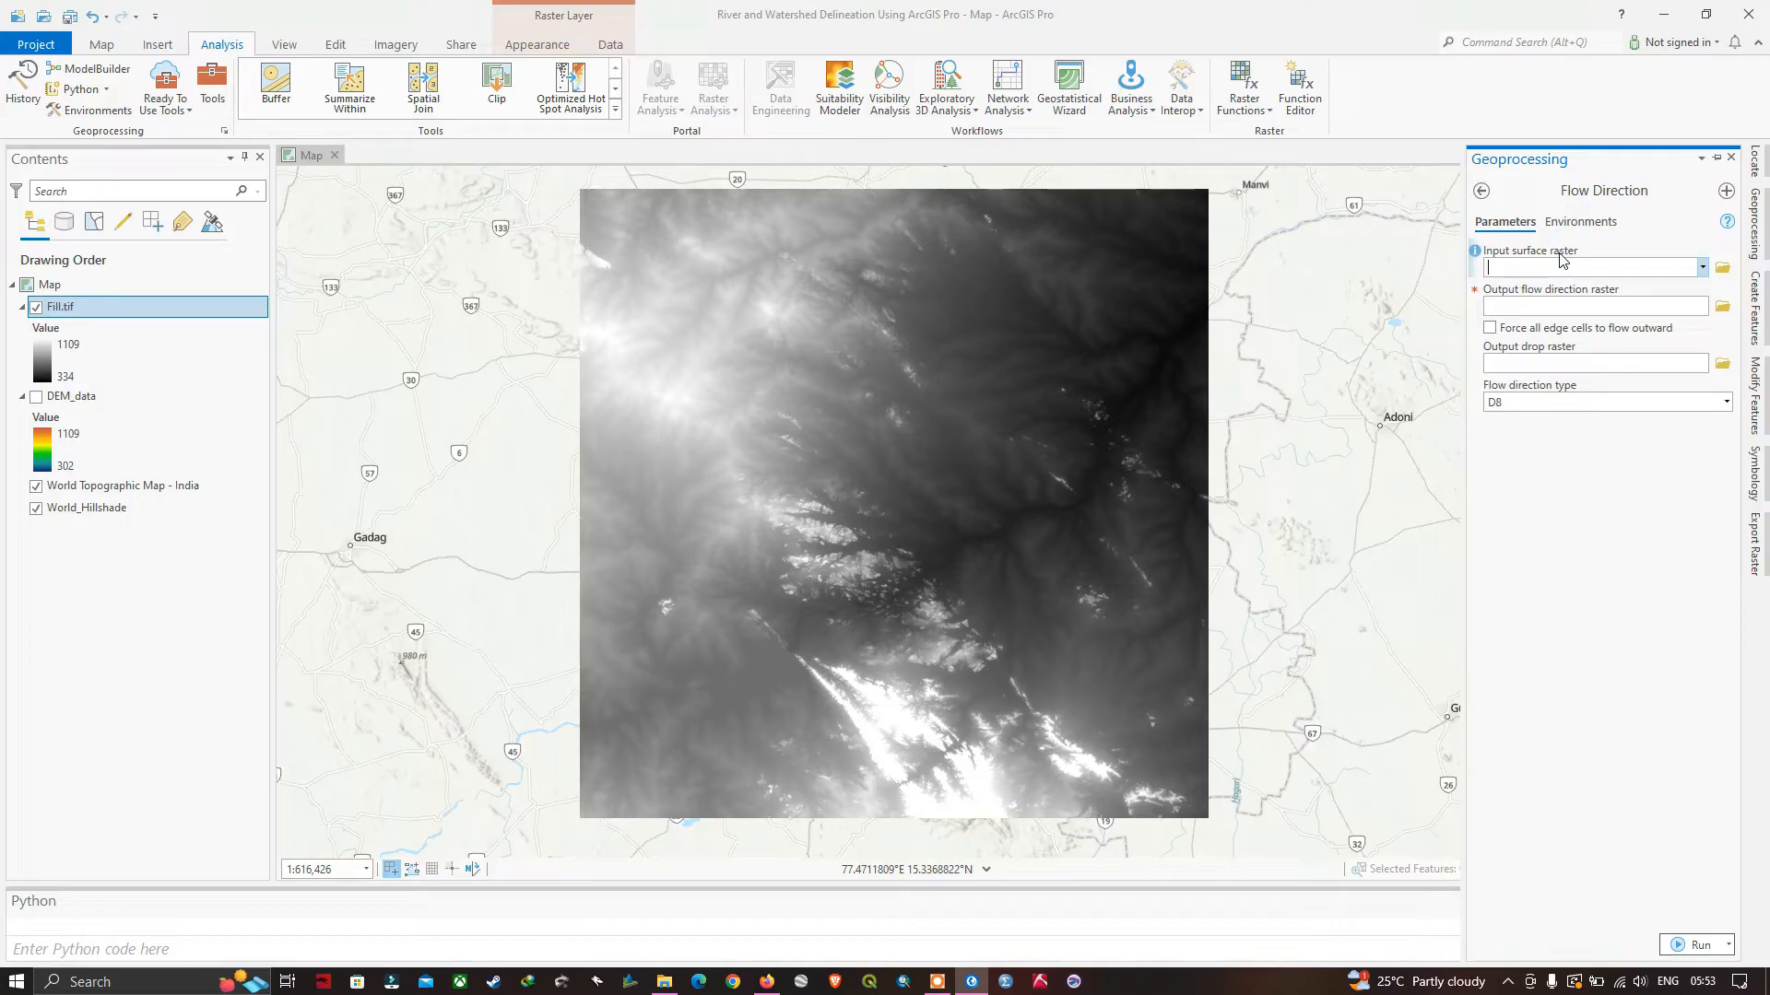
pyautogui.click(1702, 267)
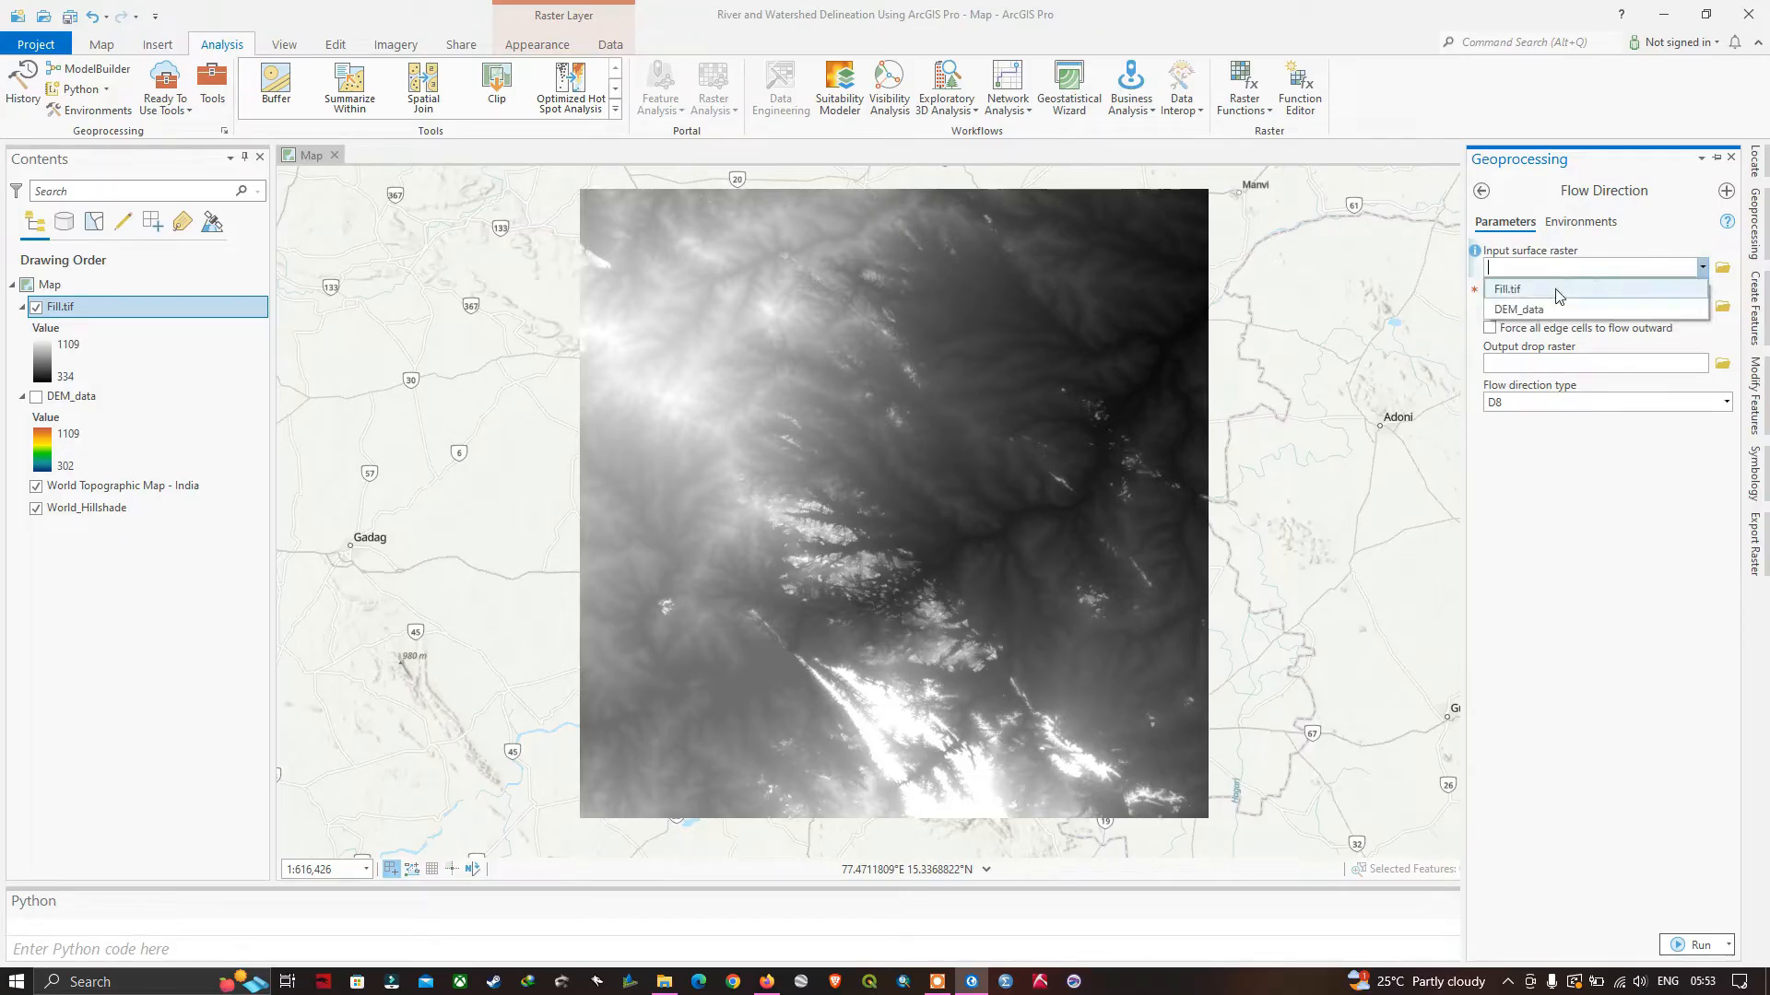
pyautogui.click(1530, 291)
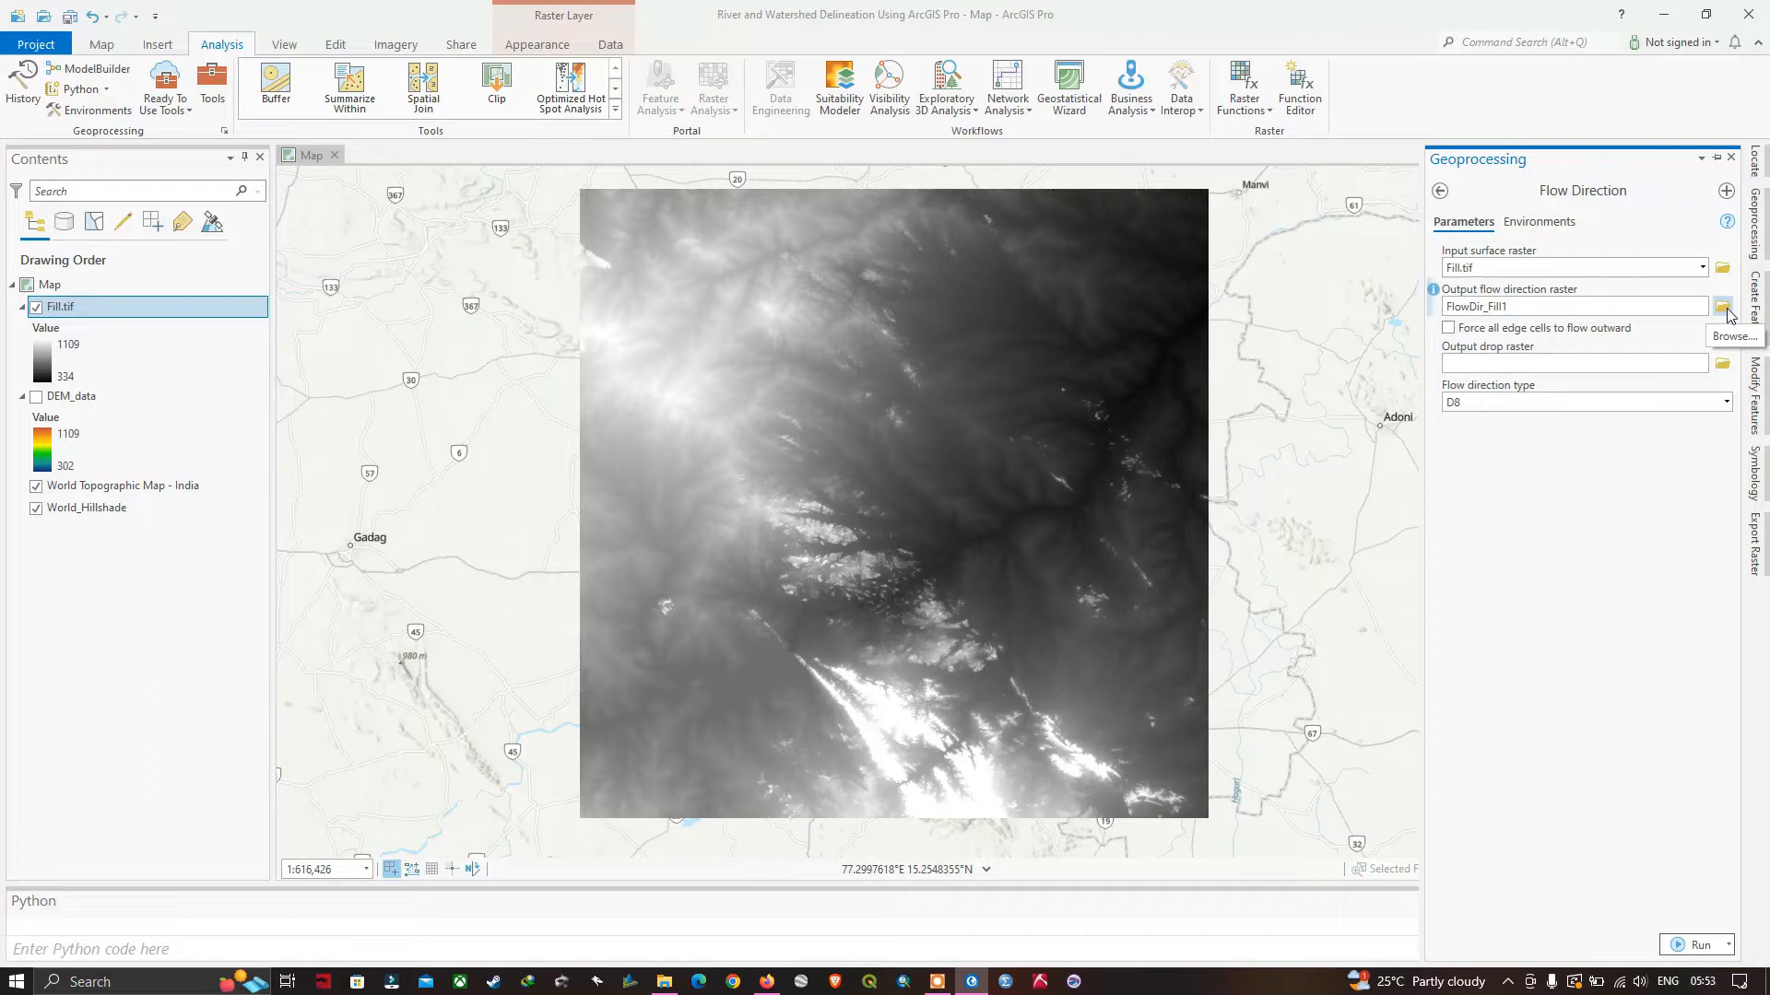
# Set the output flow direction raster to flow_direc.tif in the project's shapefiles folder.
pyautogui.click(1722, 307)
pyautogui.write('flow_direc.tif')
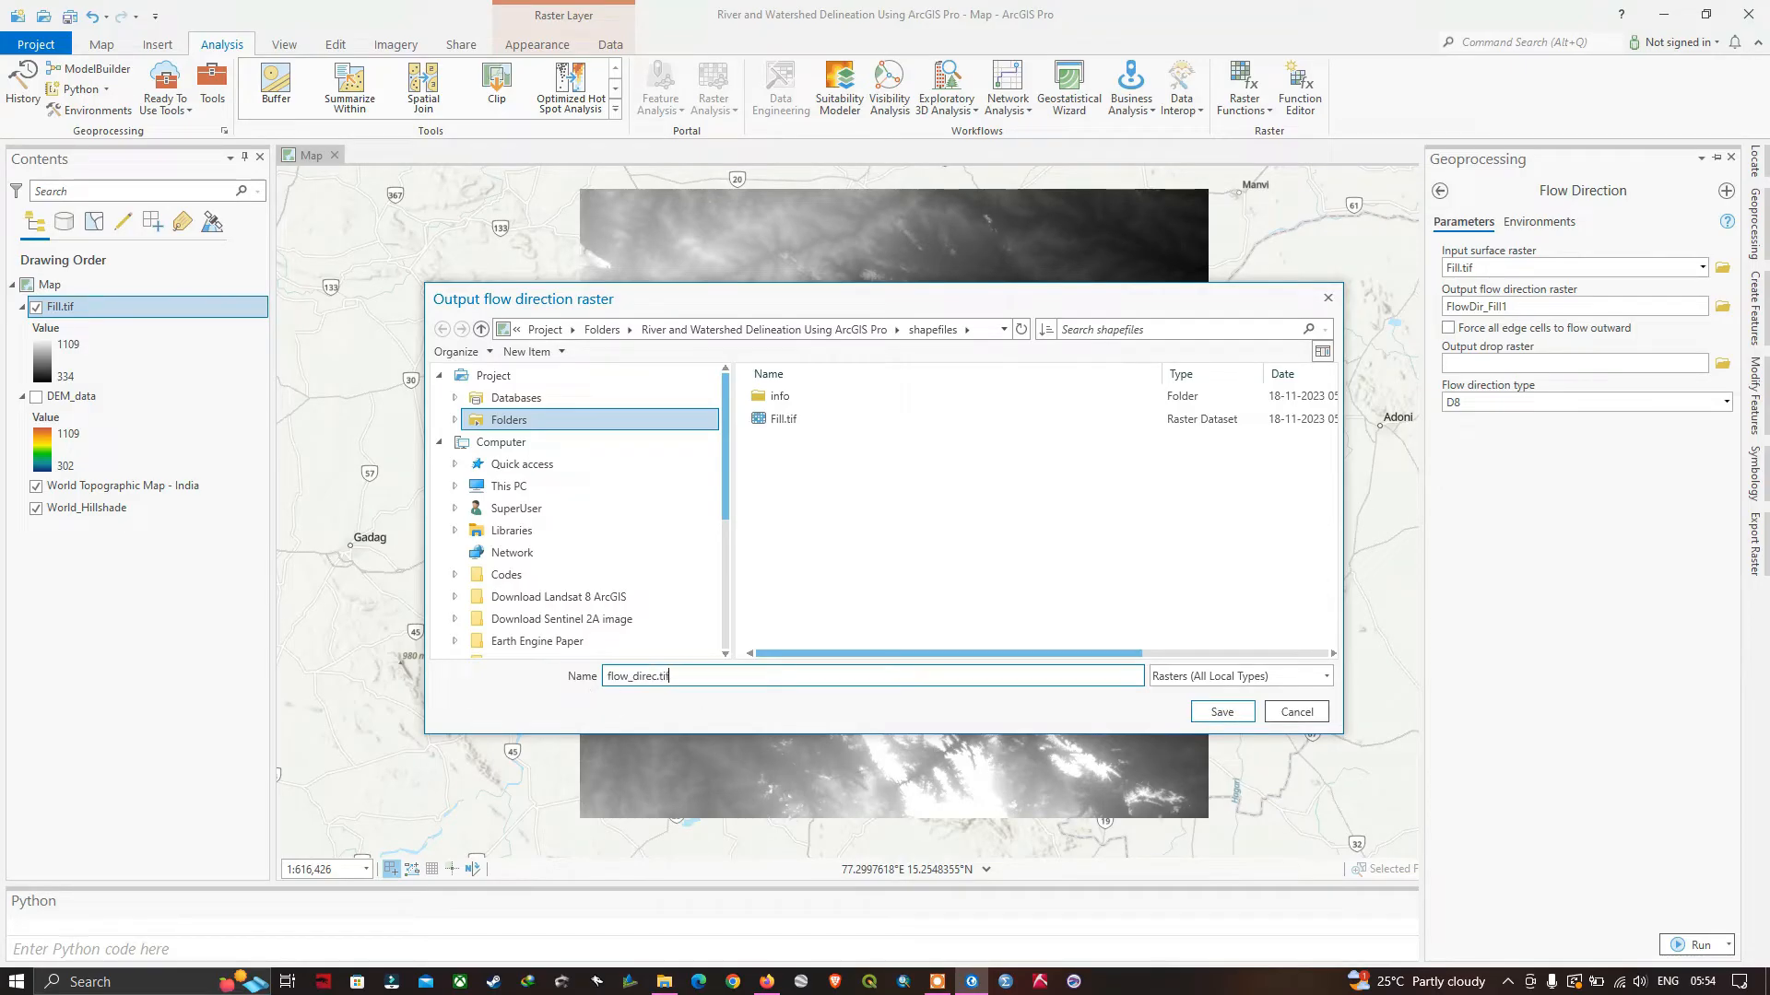
pyautogui.click(1220, 712)
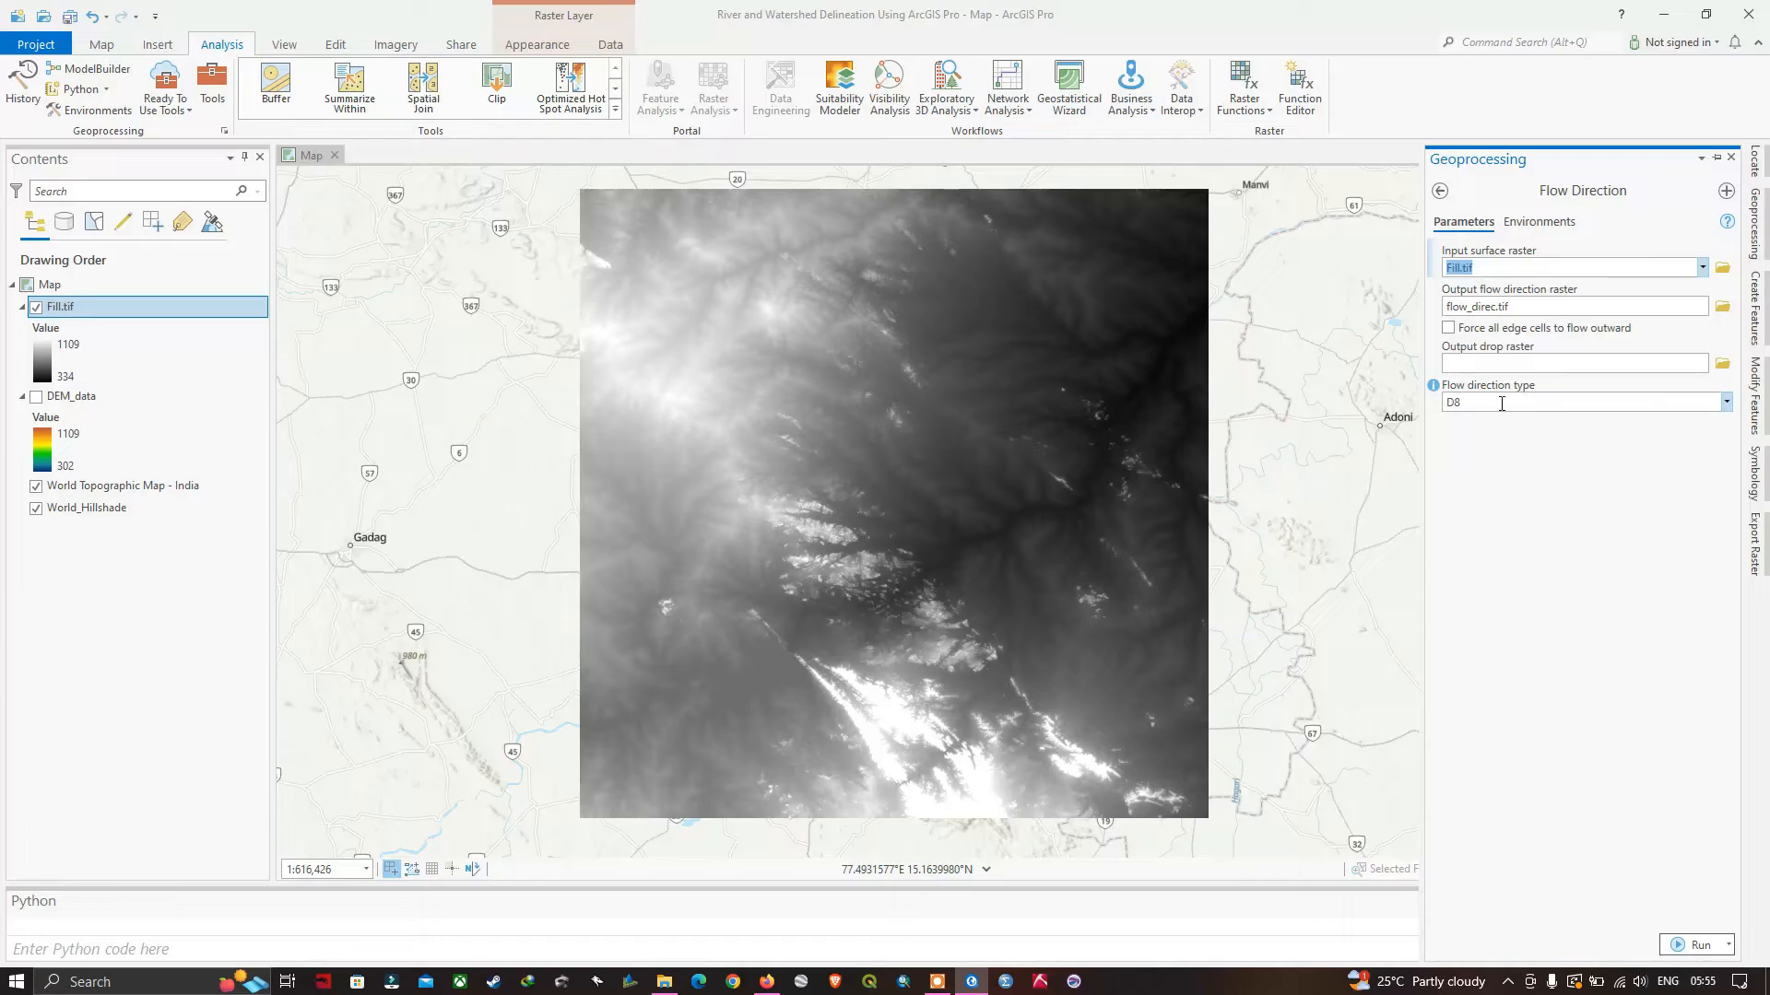
# Check the flow direction type options and their help, keep D8, and run the Flow Direction tool.
pyautogui.click(1726, 401)
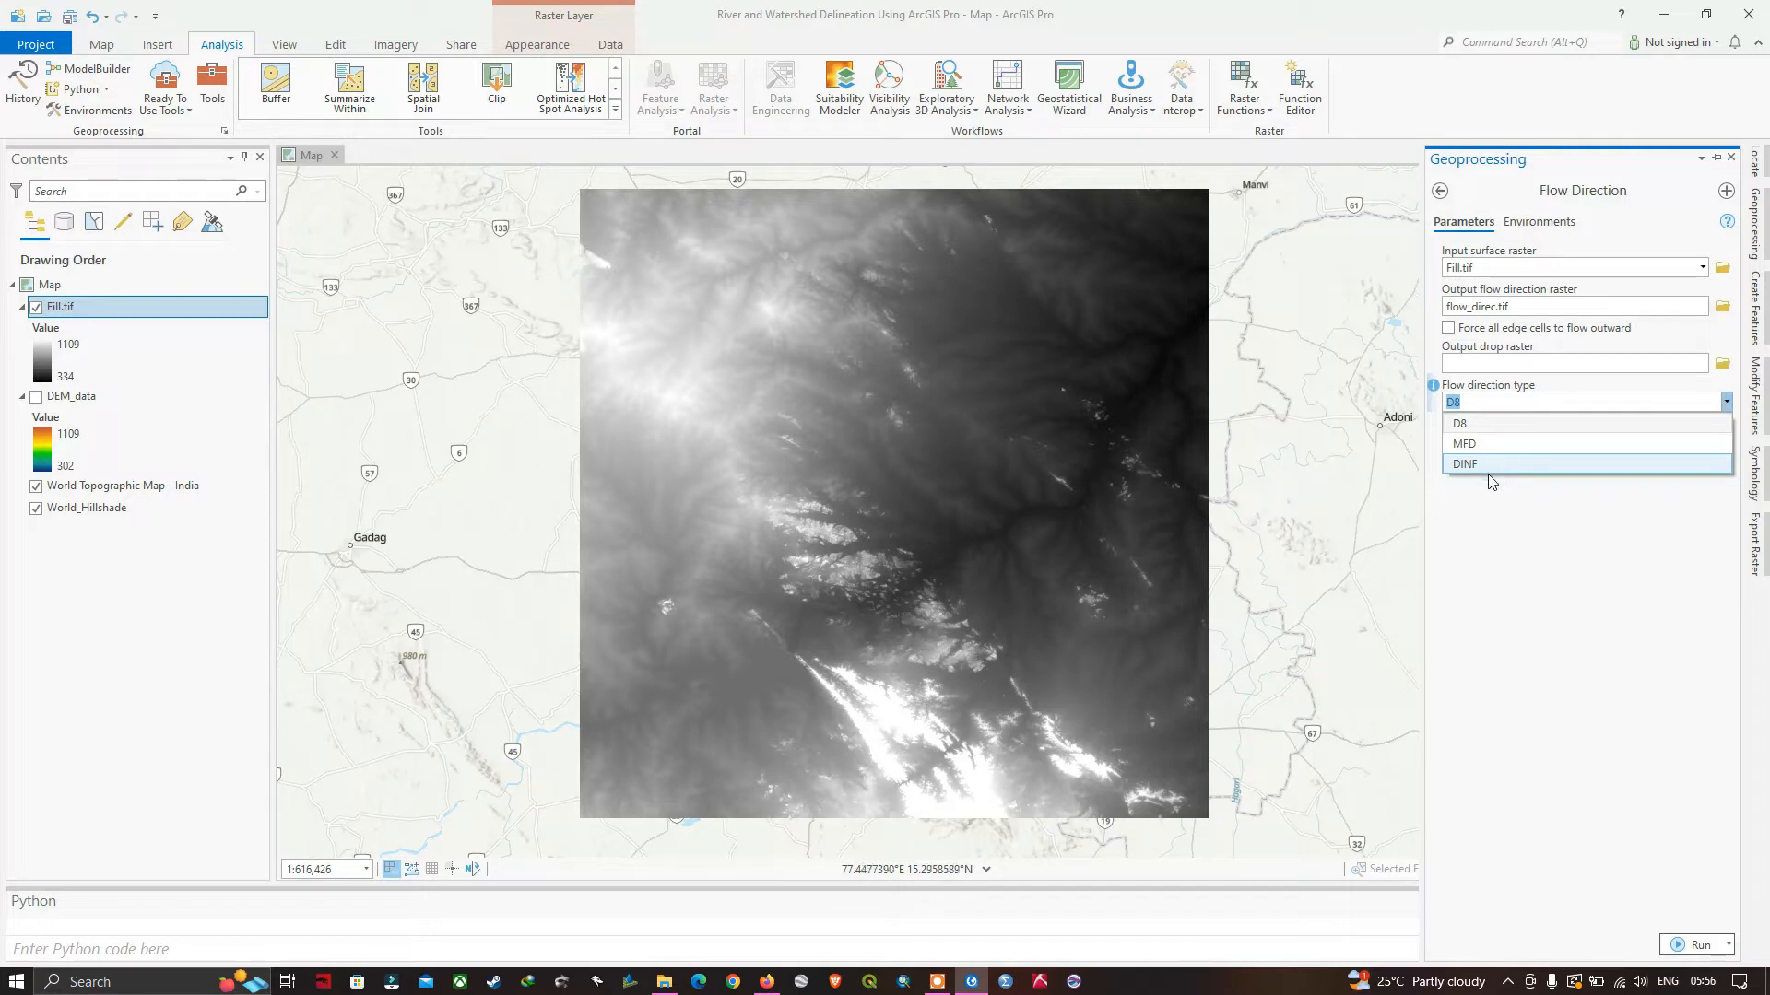
pyautogui.click(1434, 394)
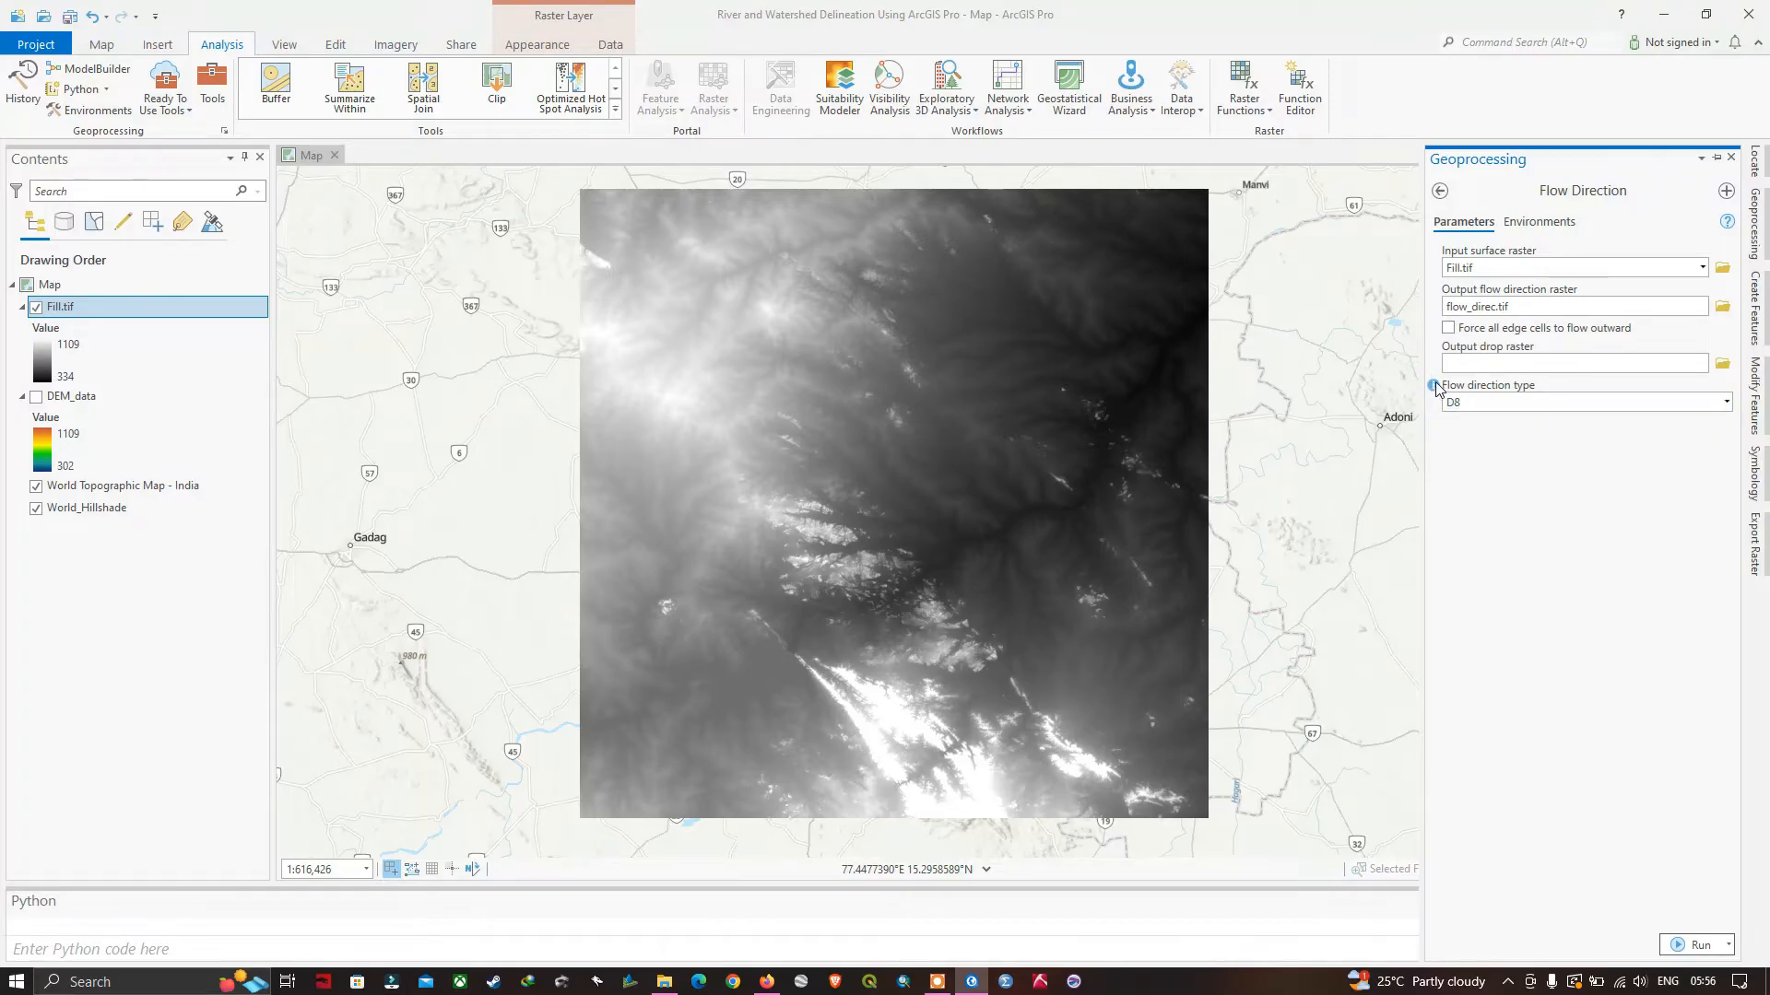
pyautogui.moveTo(1435, 394)
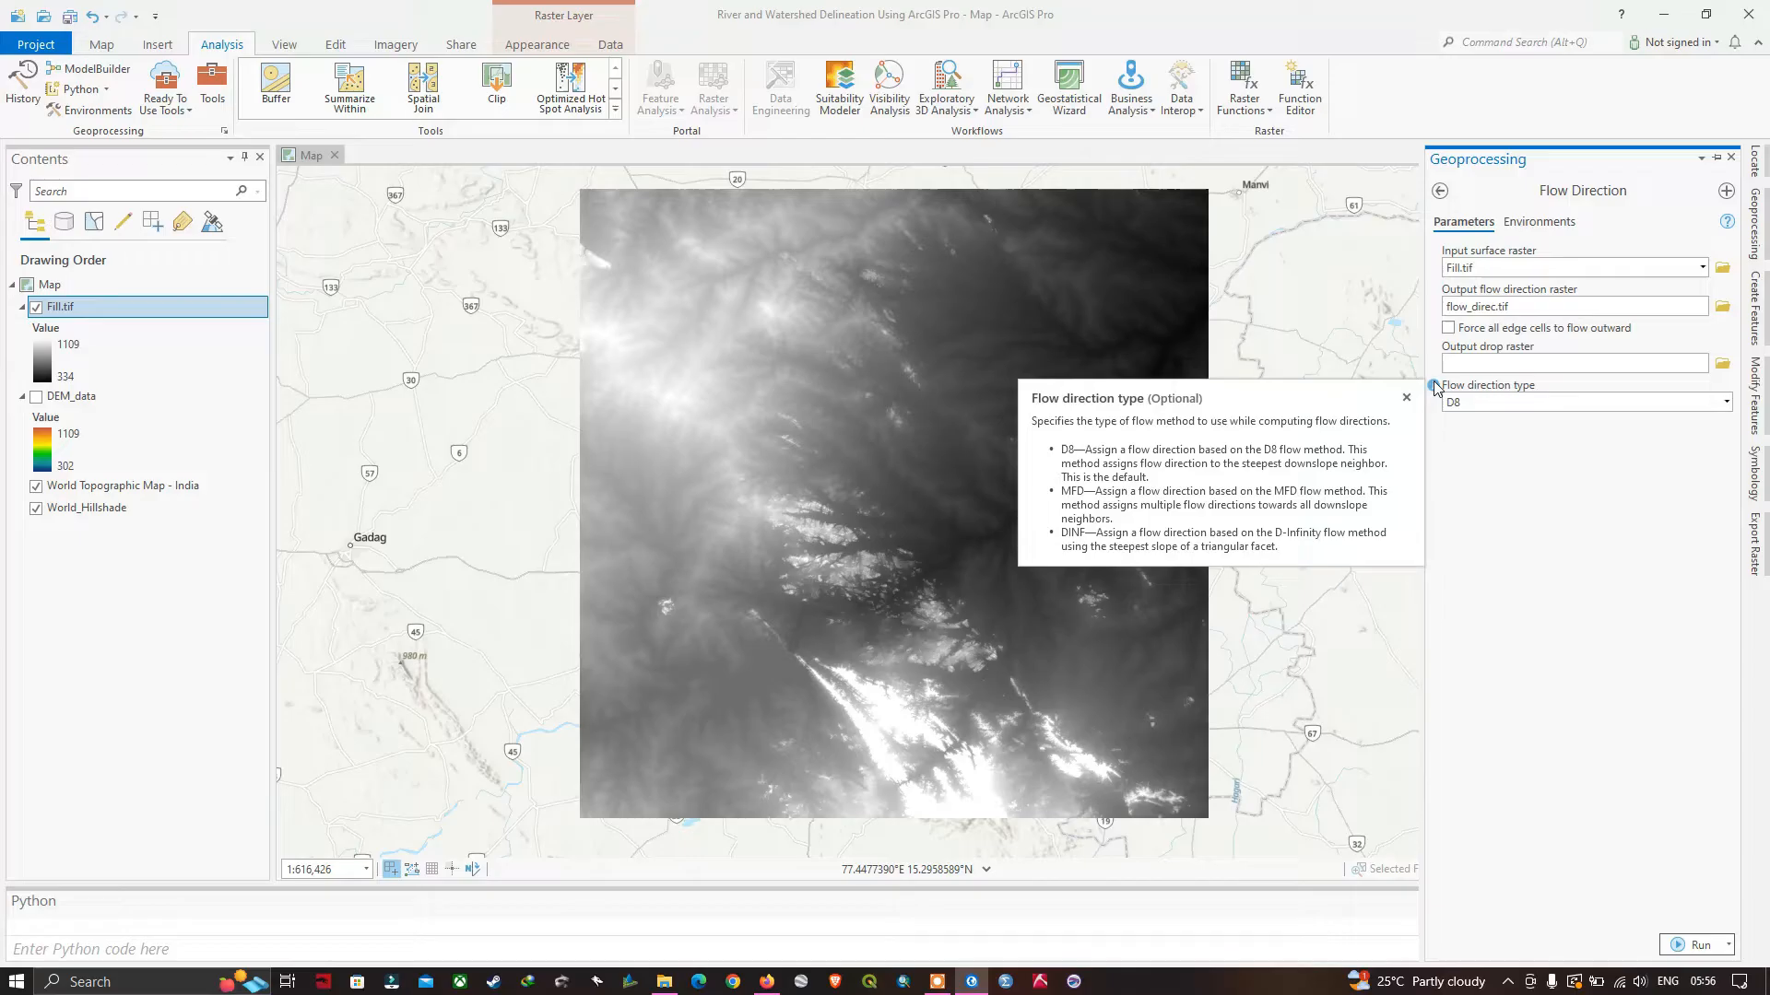
pyautogui.click(1434, 387)
pyautogui.click(1436, 393)
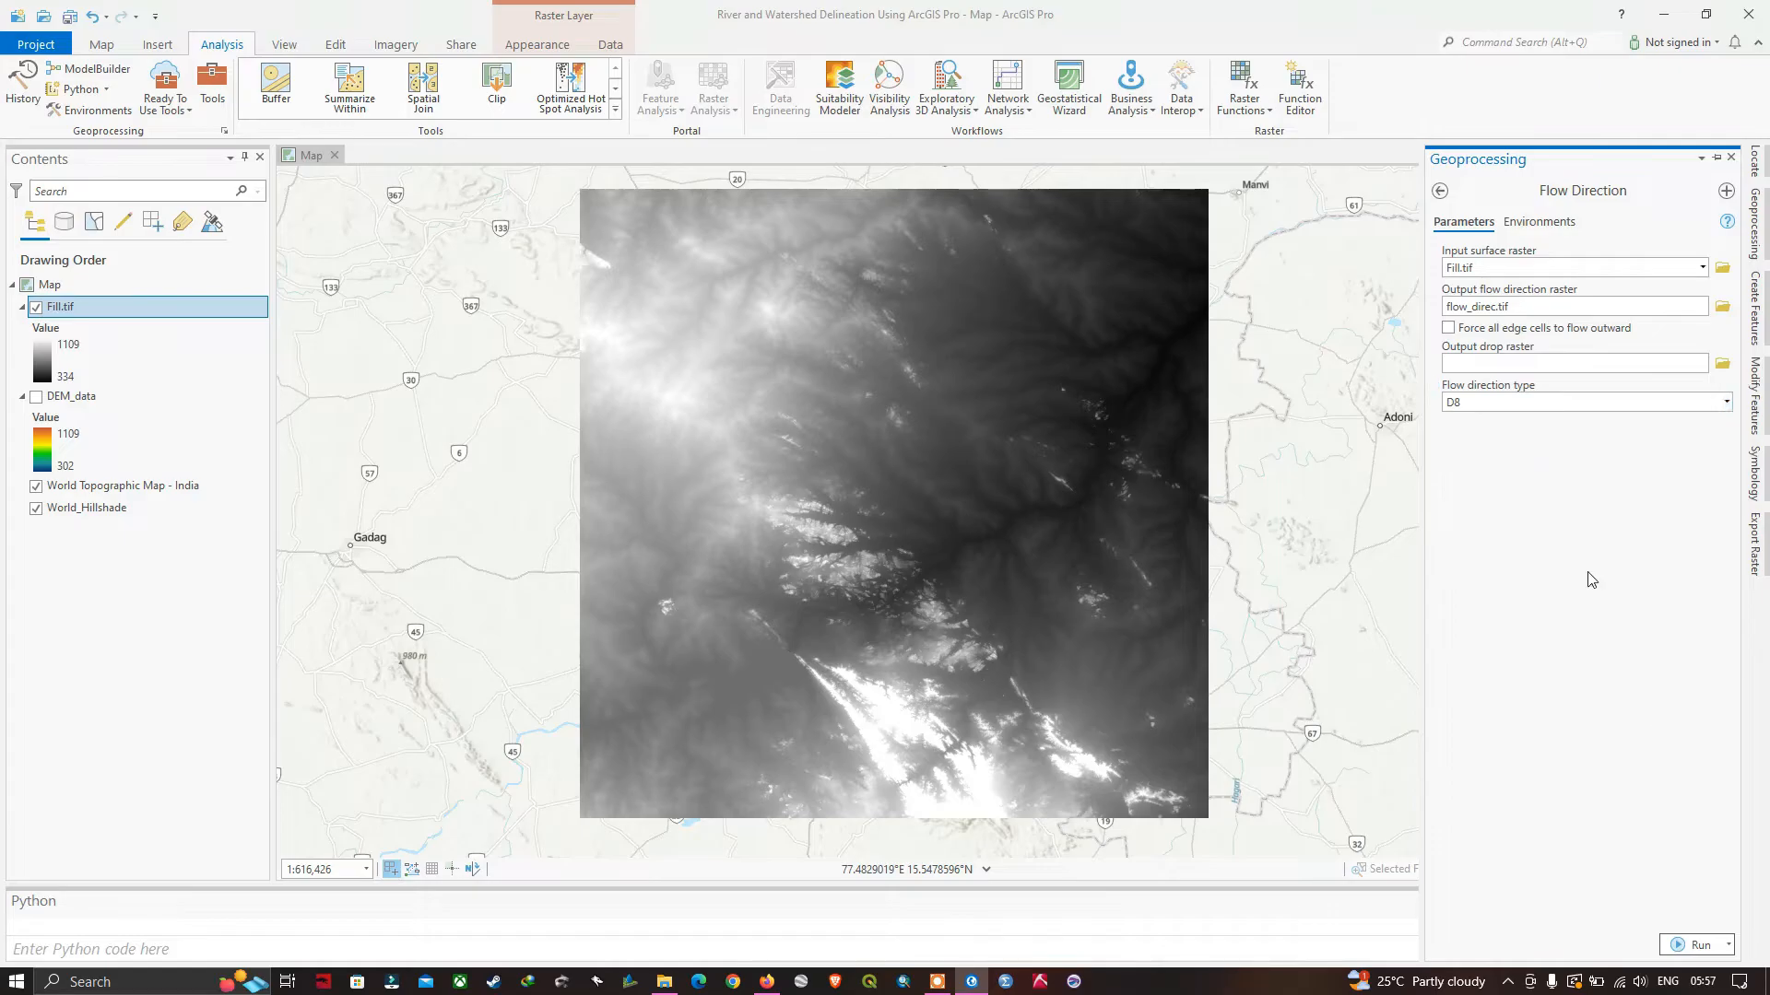
pyautogui.click(1699, 948)
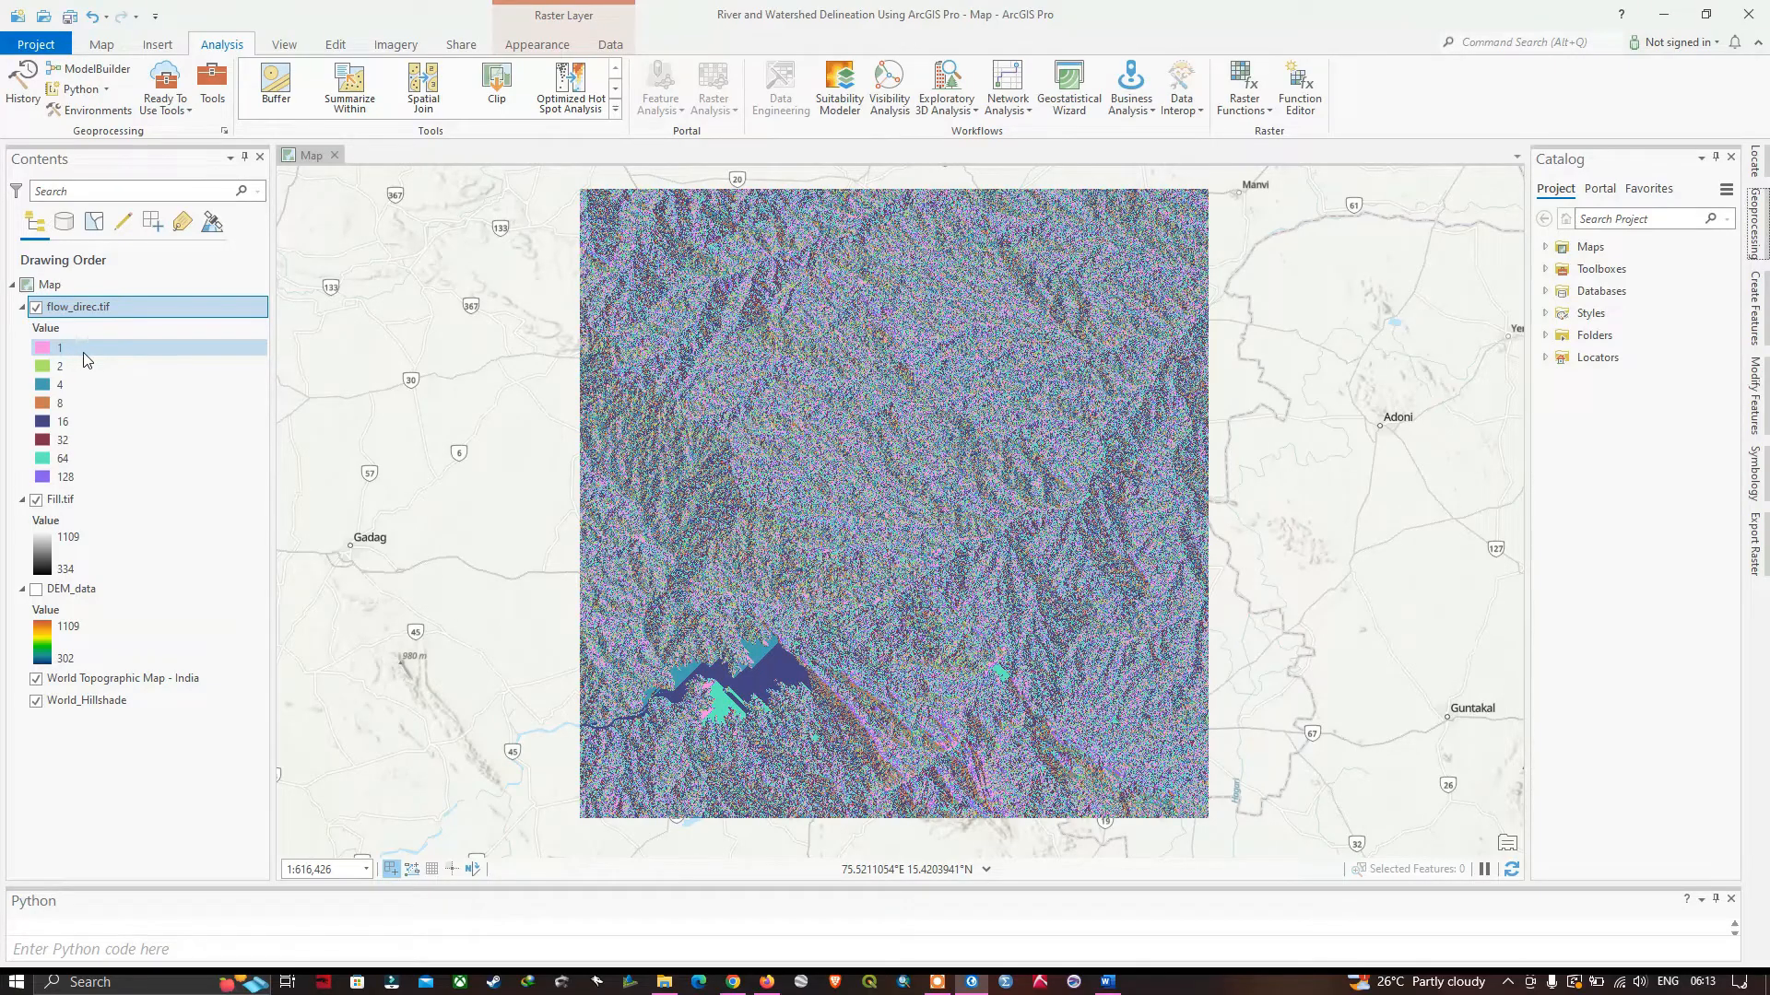
# Read the D8 flow direction notes in the Word document, and examine the flow direction raster up close in ArcGIS Pro.
pyautogui.click(1109, 983)
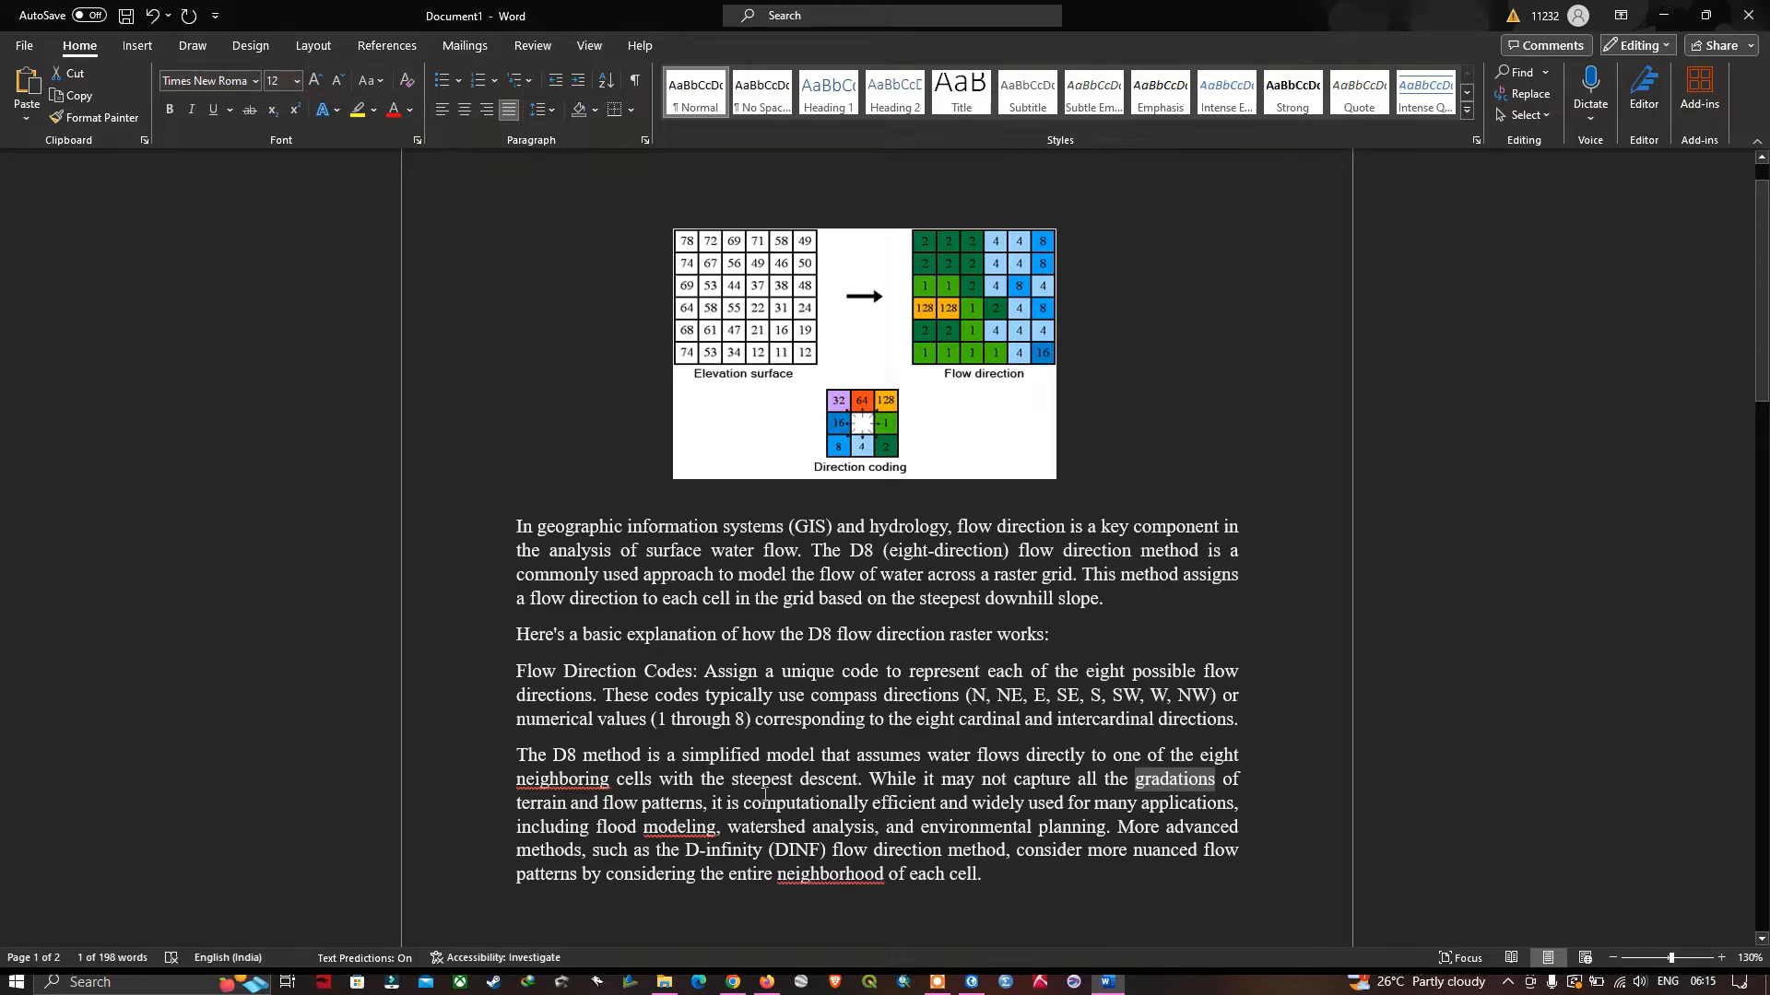
pyautogui.click(974, 980)
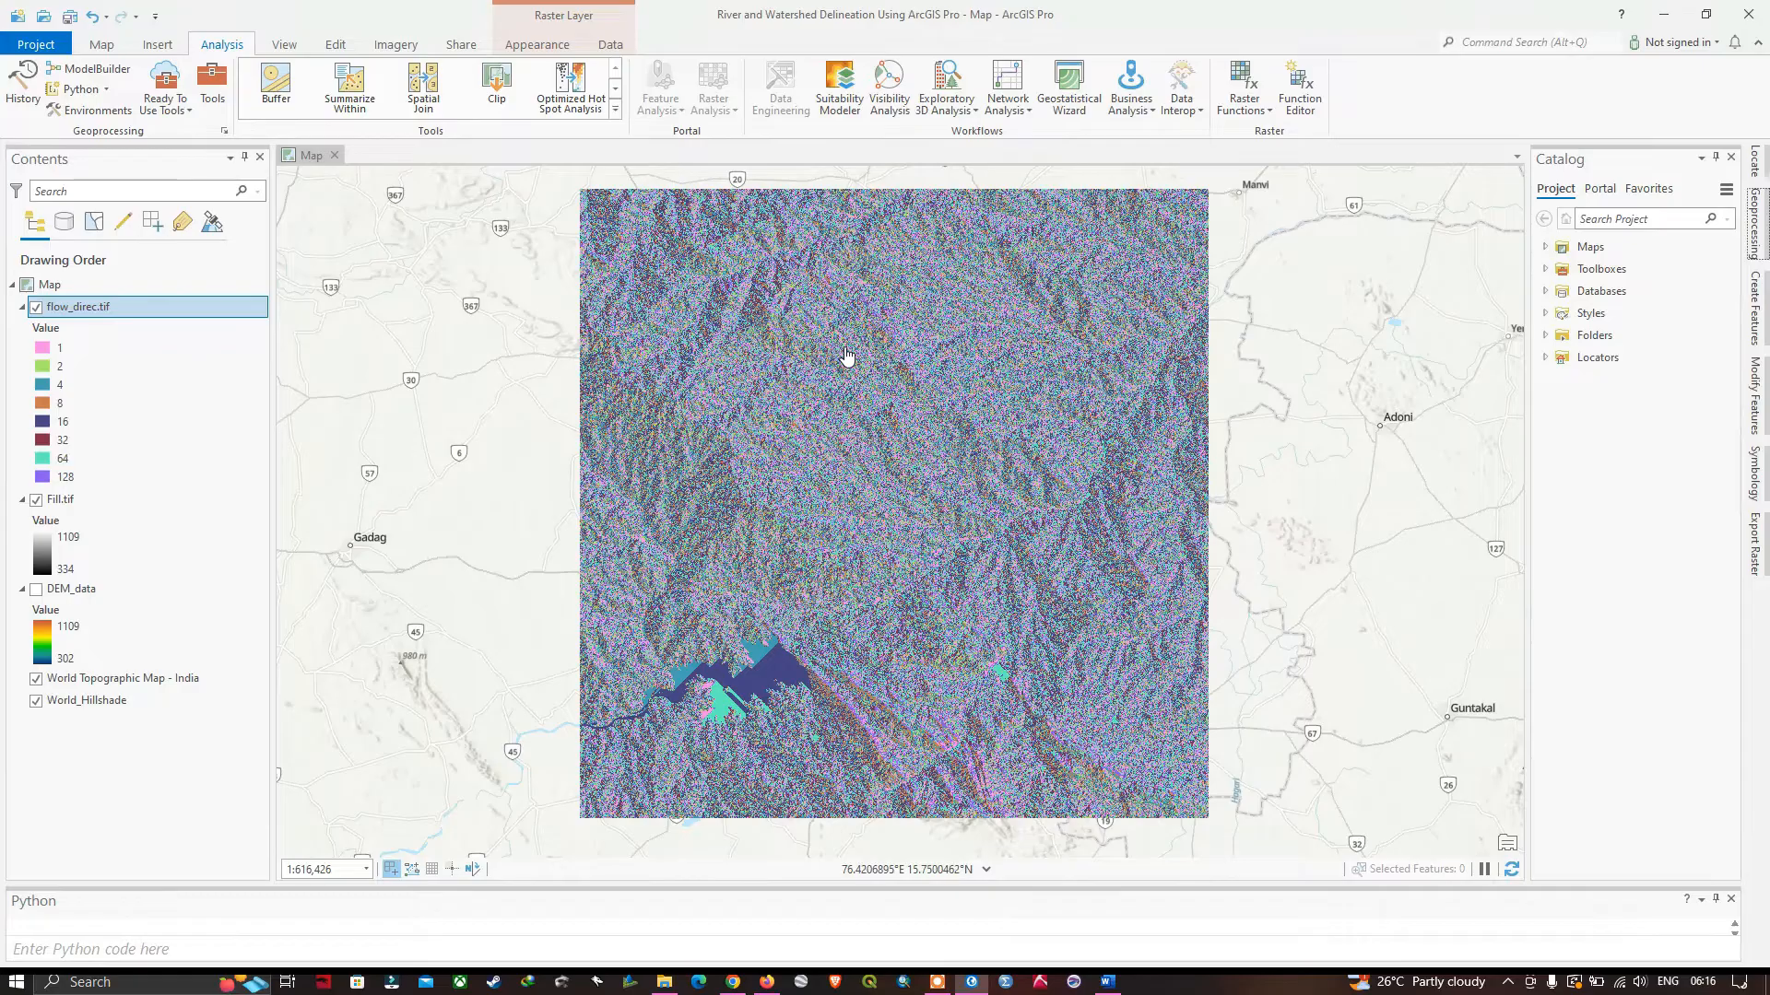
pyautogui.scroll(5, 878, 493)
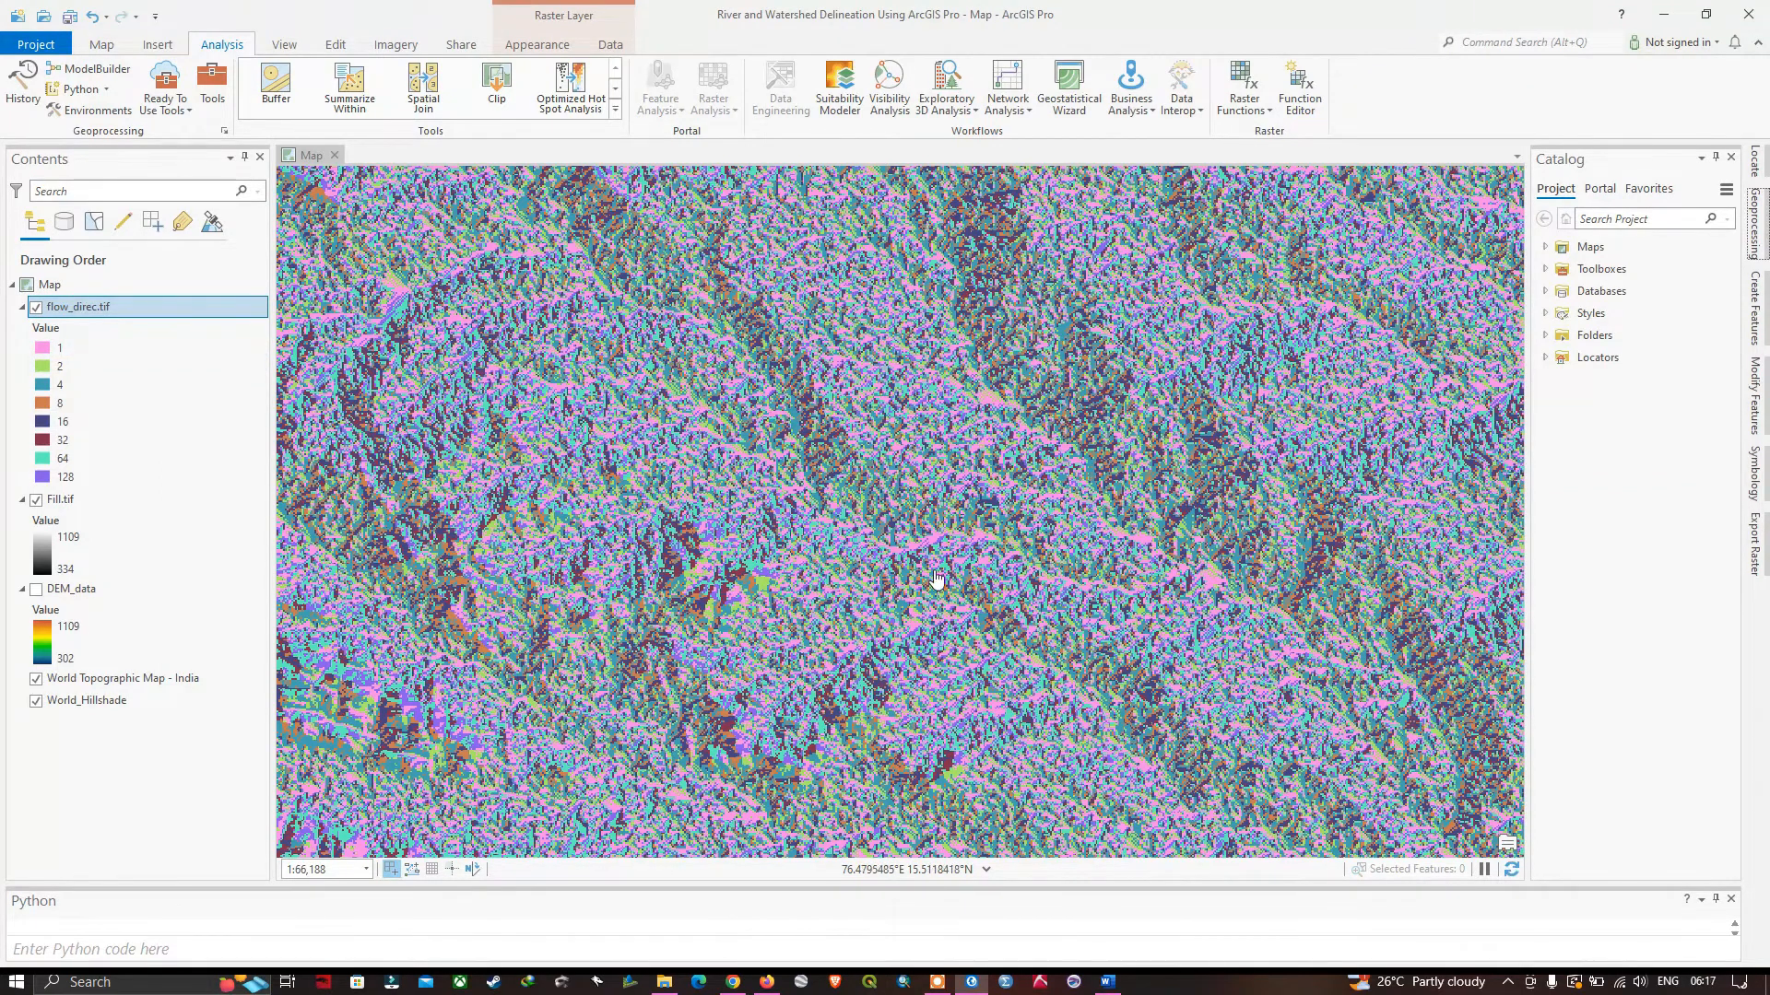
pyautogui.scroll(-2, 953, 551)
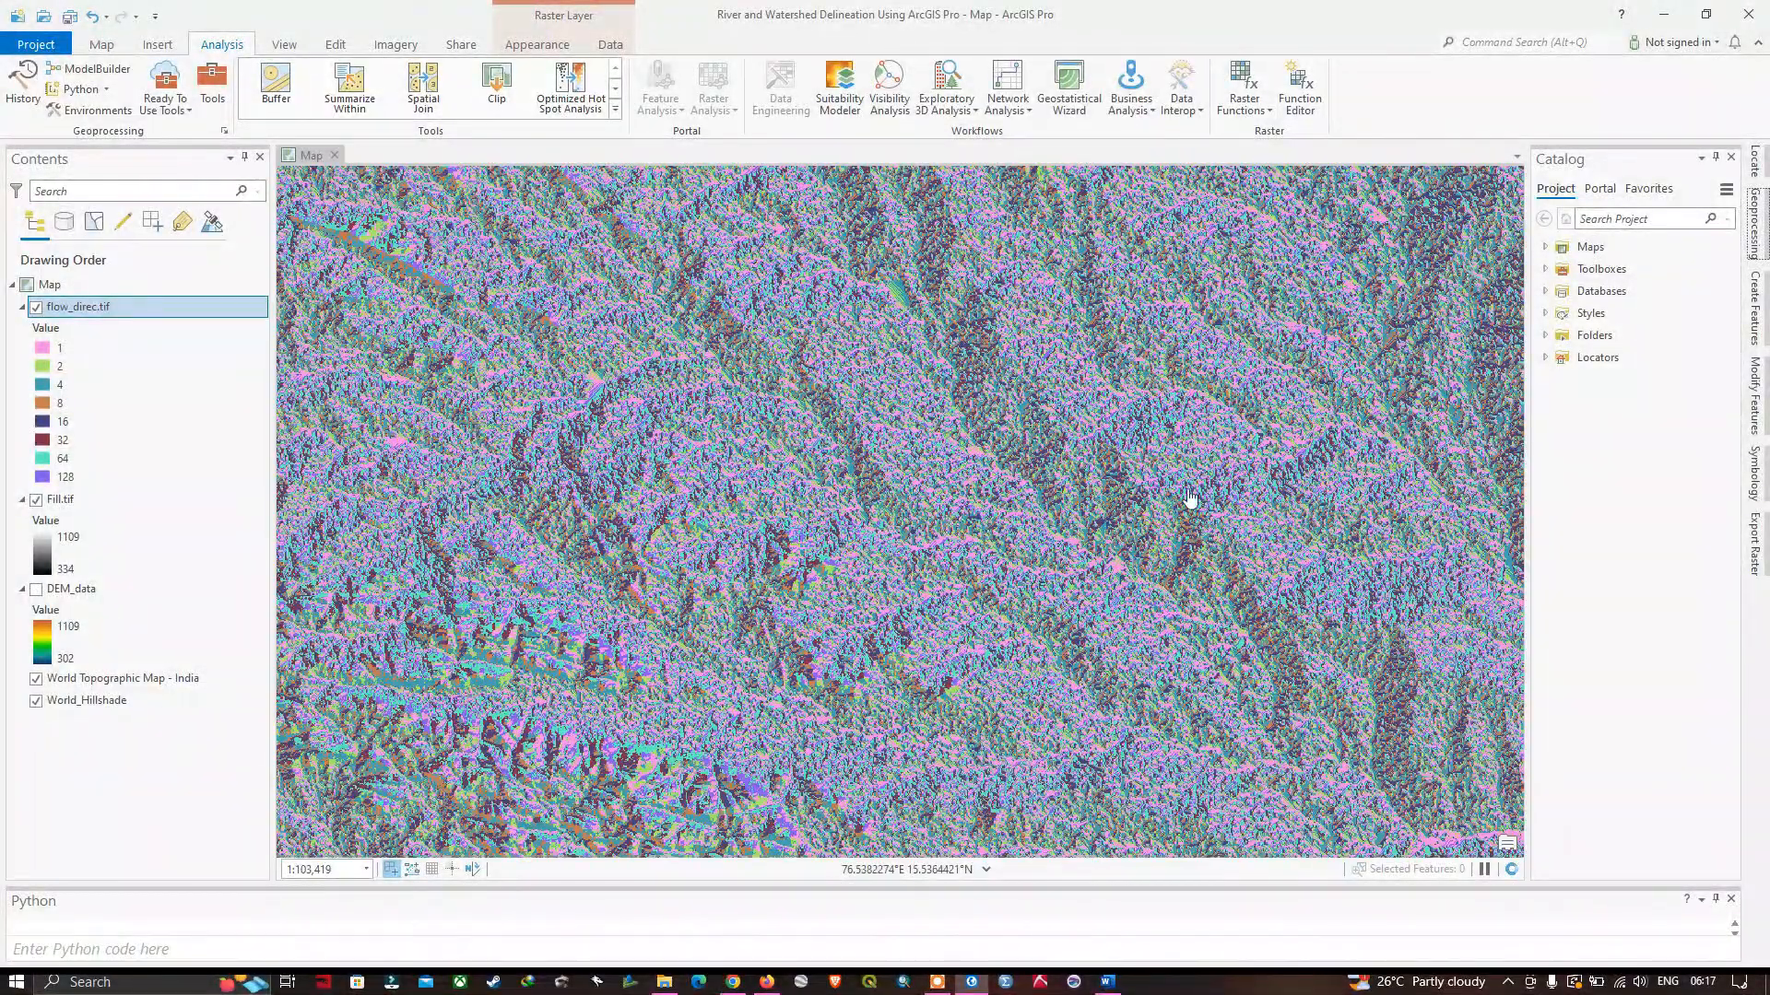
# Open the Flow Accumulation tool from the Hydrology toolset and set flow_direc.tif as its input flow direction raster.
pyautogui.click(223, 110)
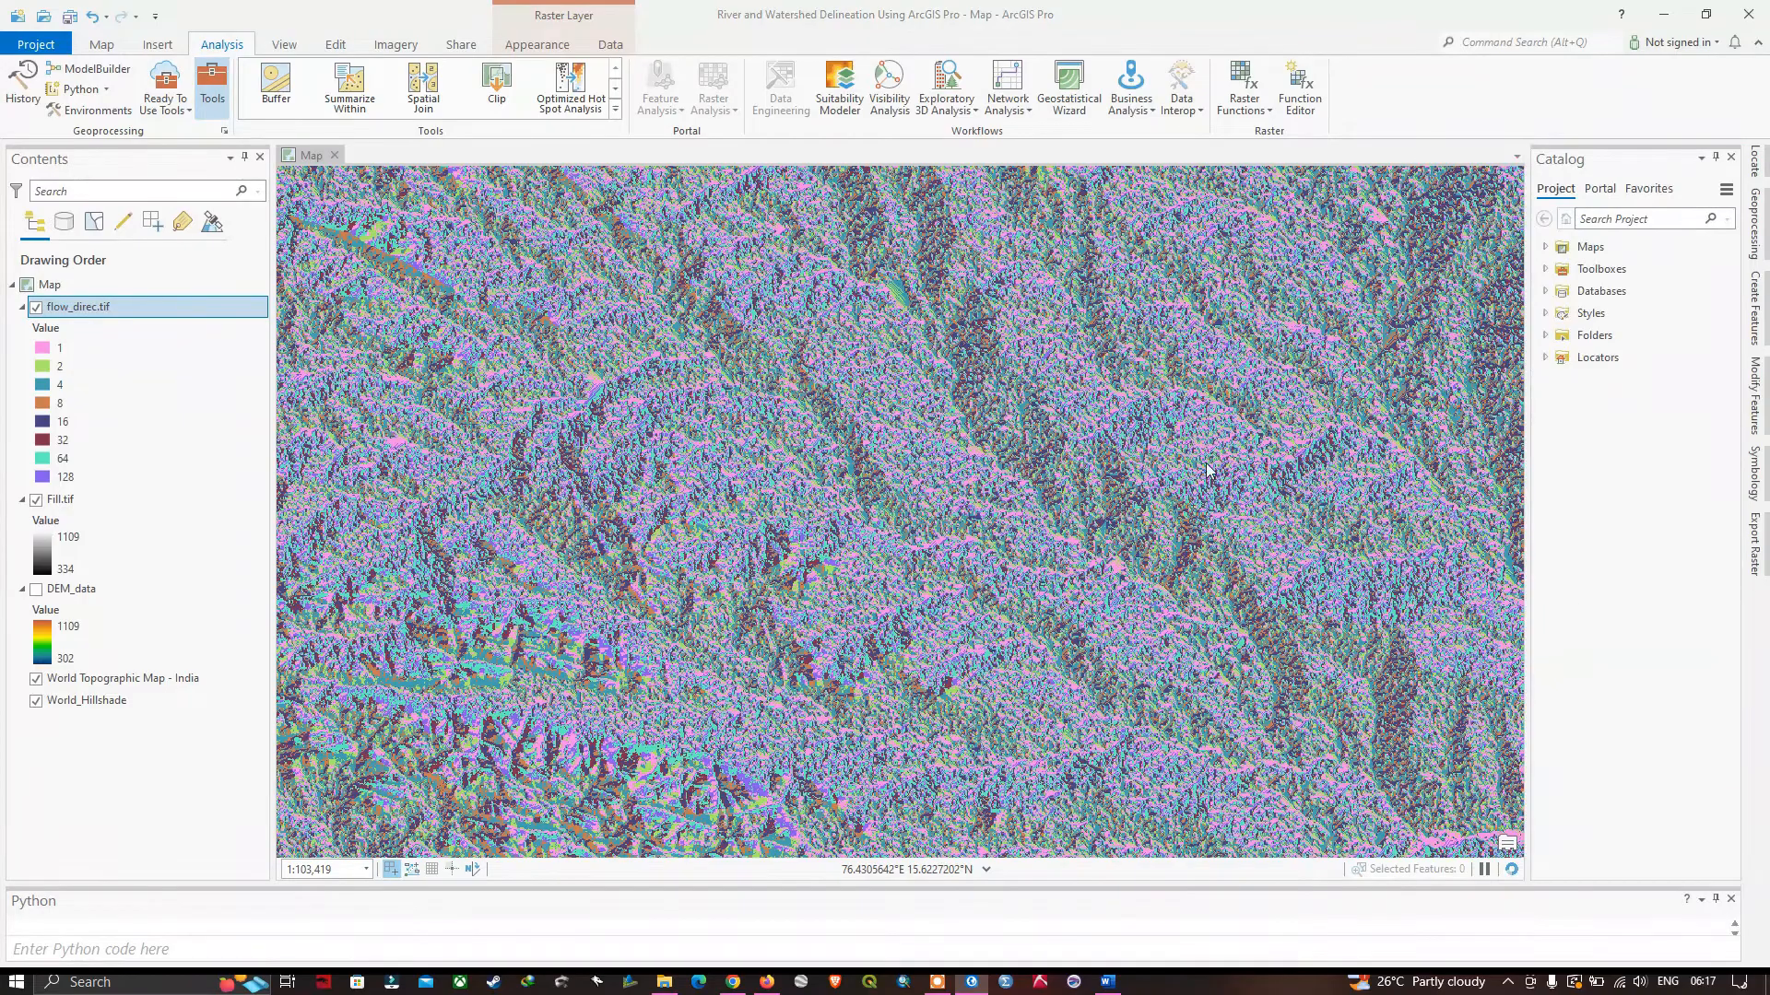
pyautogui.click(1753, 238)
pyautogui.click(1510, 636)
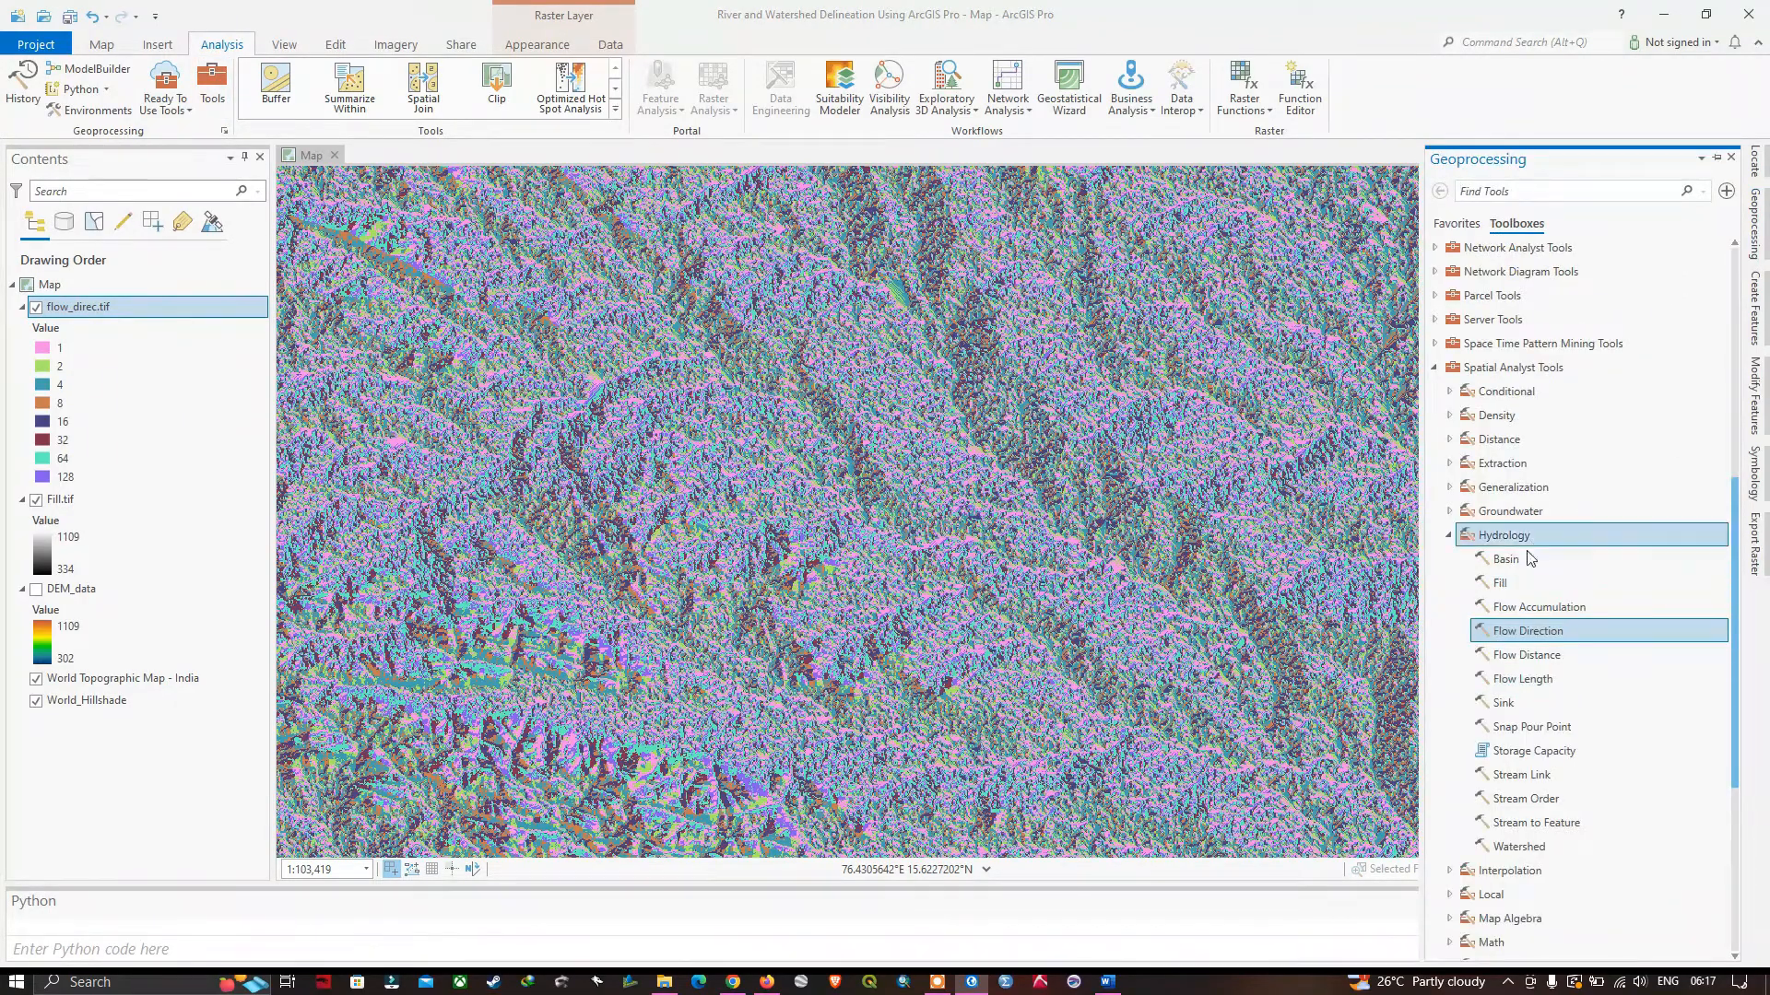
pyautogui.scroll(-1, 1535, 579)
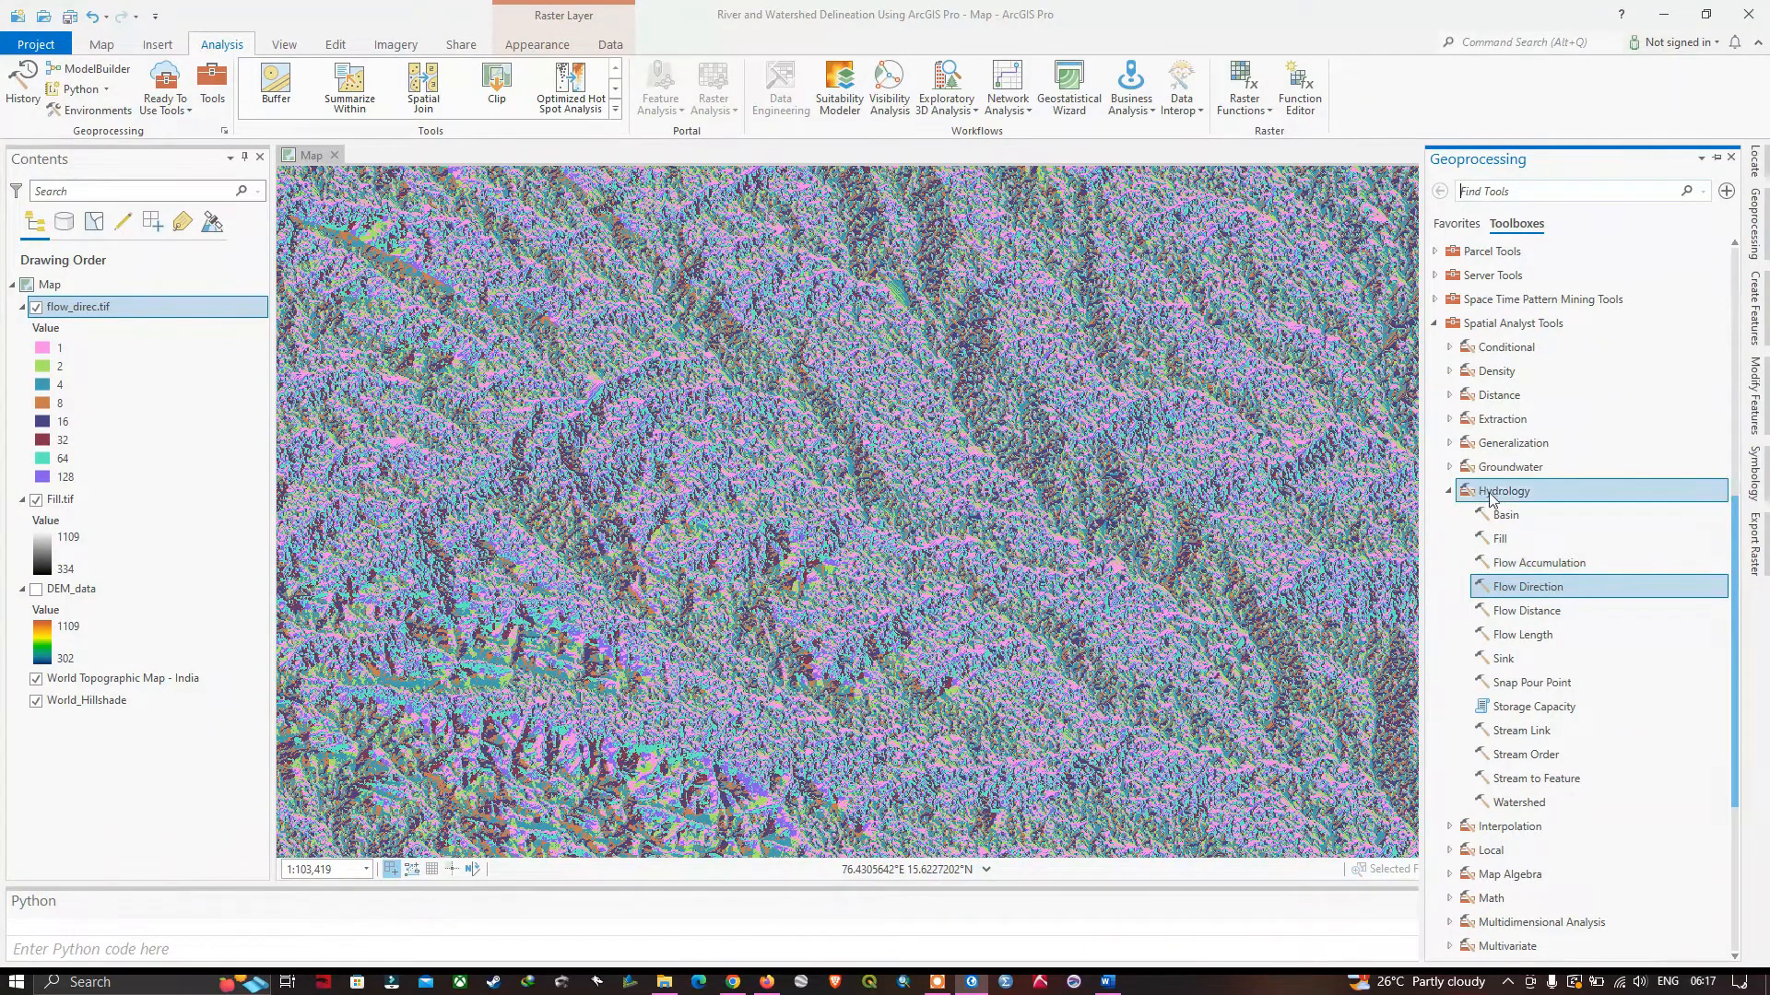
pyautogui.doubleClick(1530, 565)
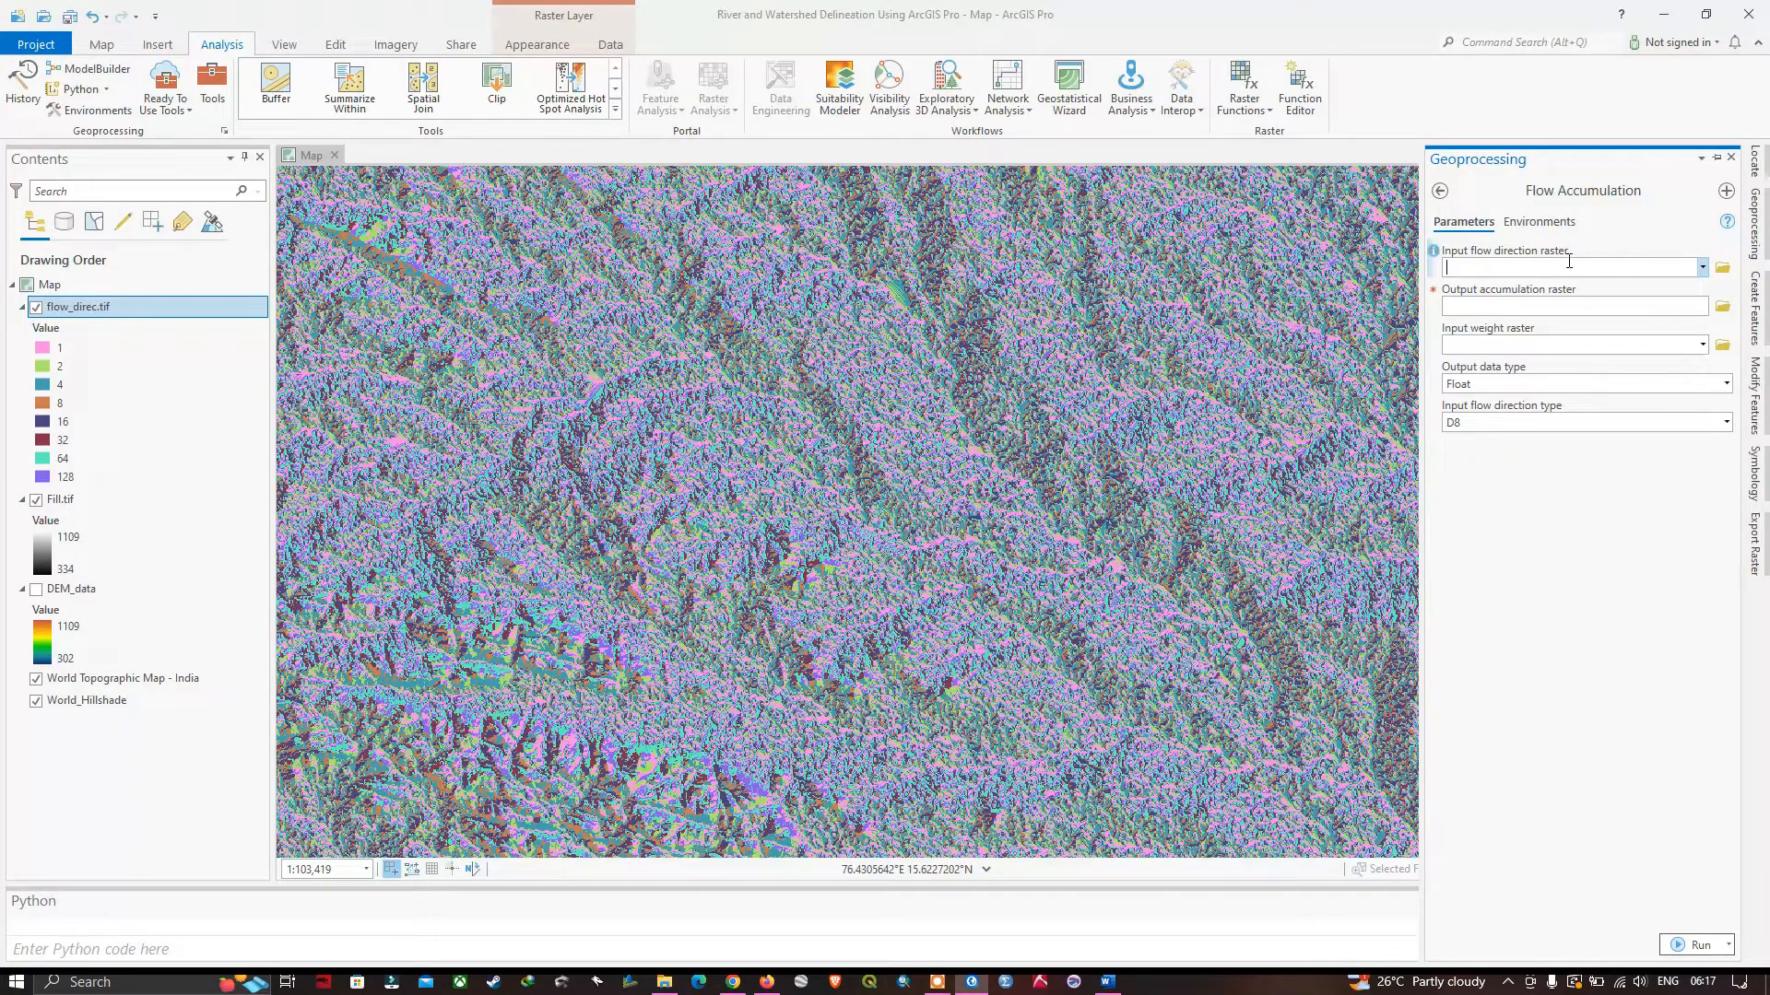
pyautogui.click(1703, 268)
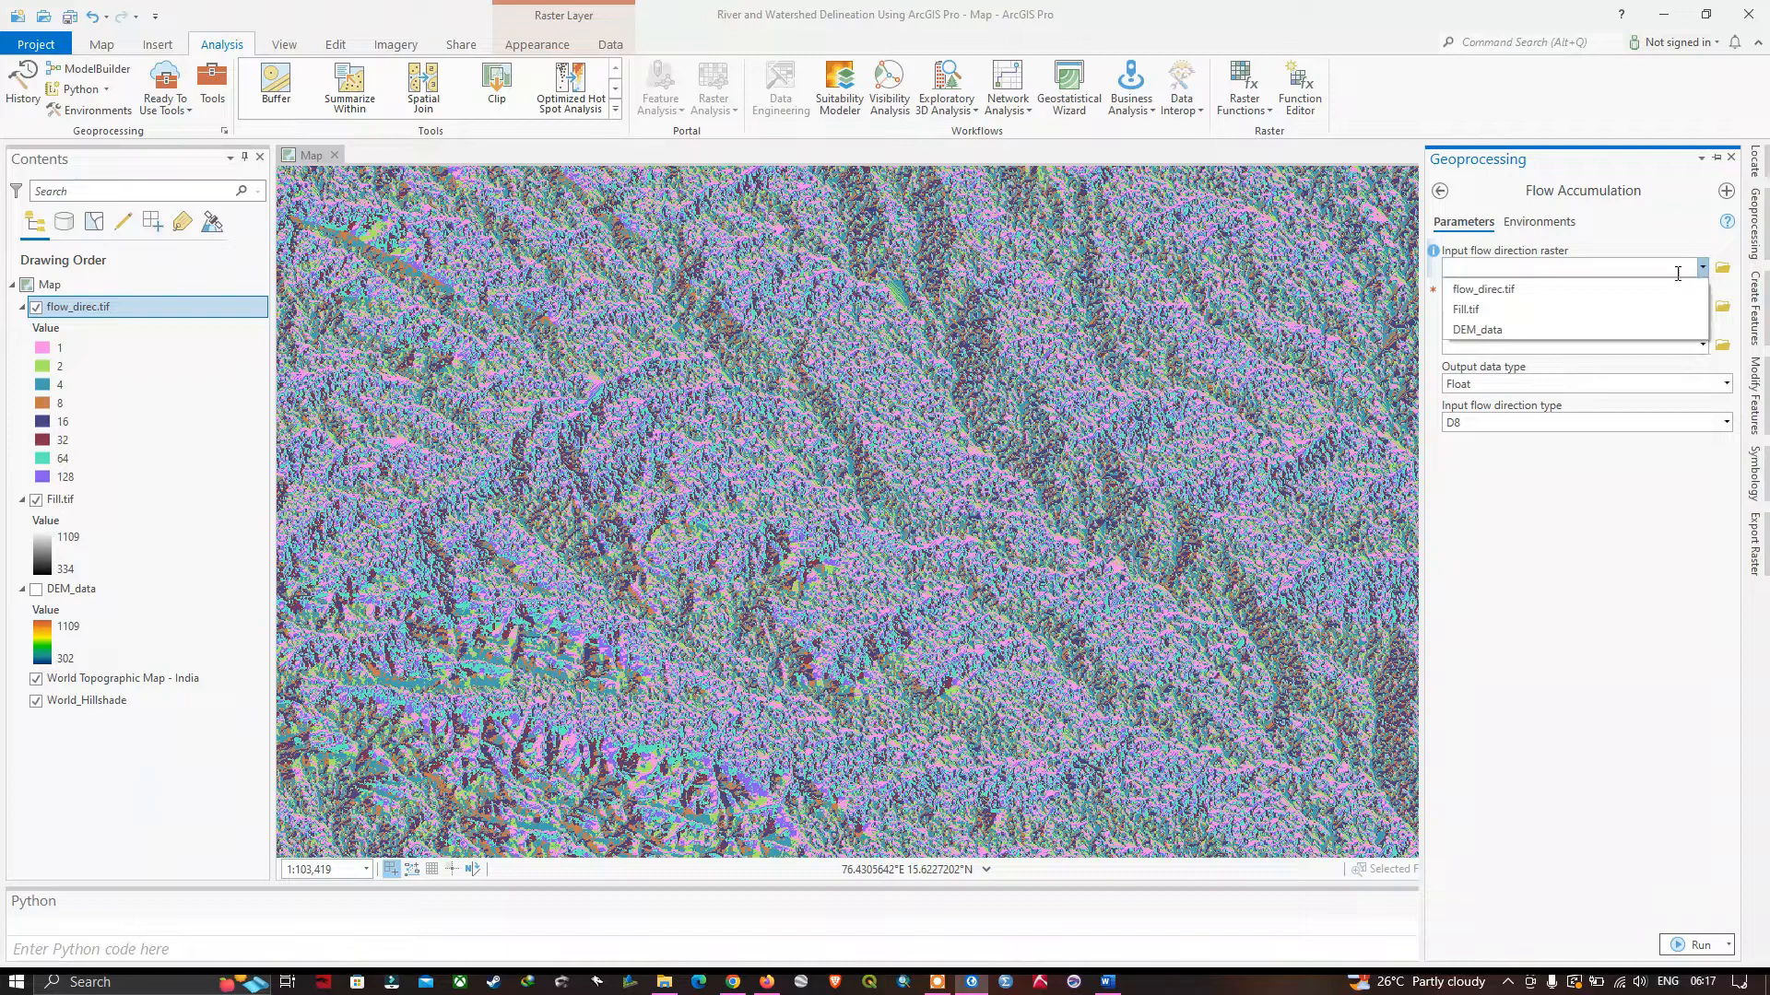
pyautogui.click(1481, 291)
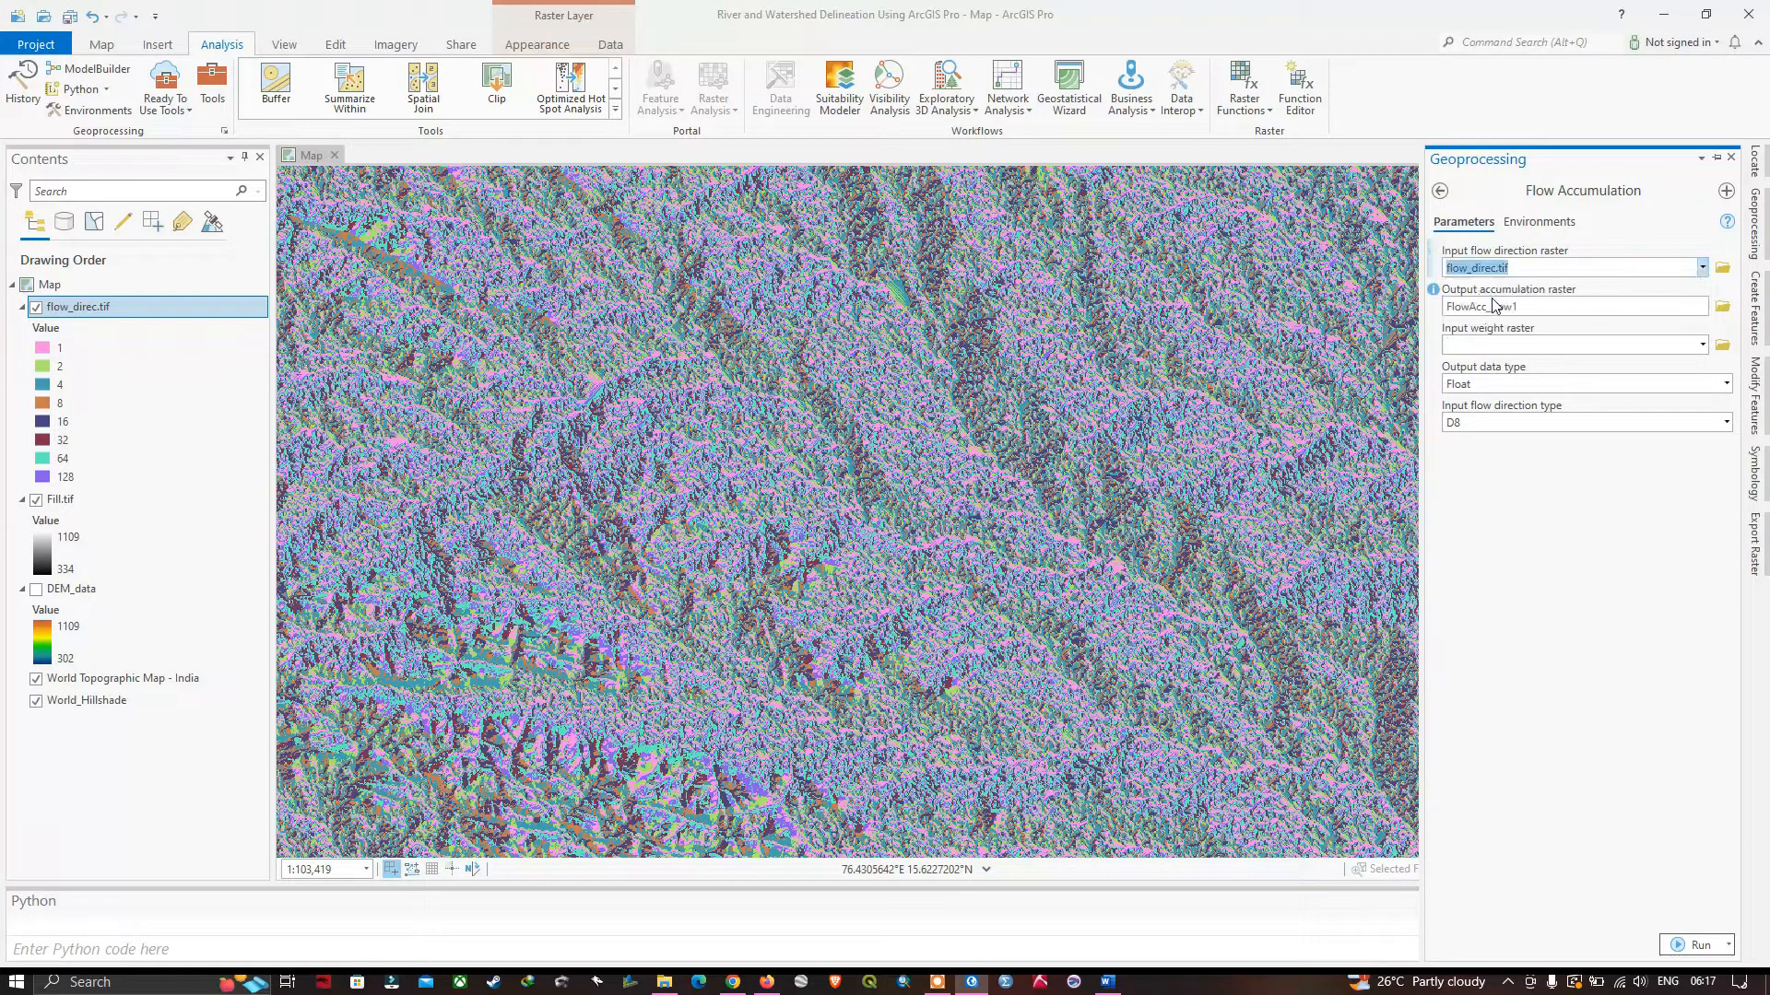
# Set the output accumulation raster to Flow_accum.tif in the shapefiles folder, and run the tool with Float output and D8 flow direction type.
pyautogui.click(1721, 310)
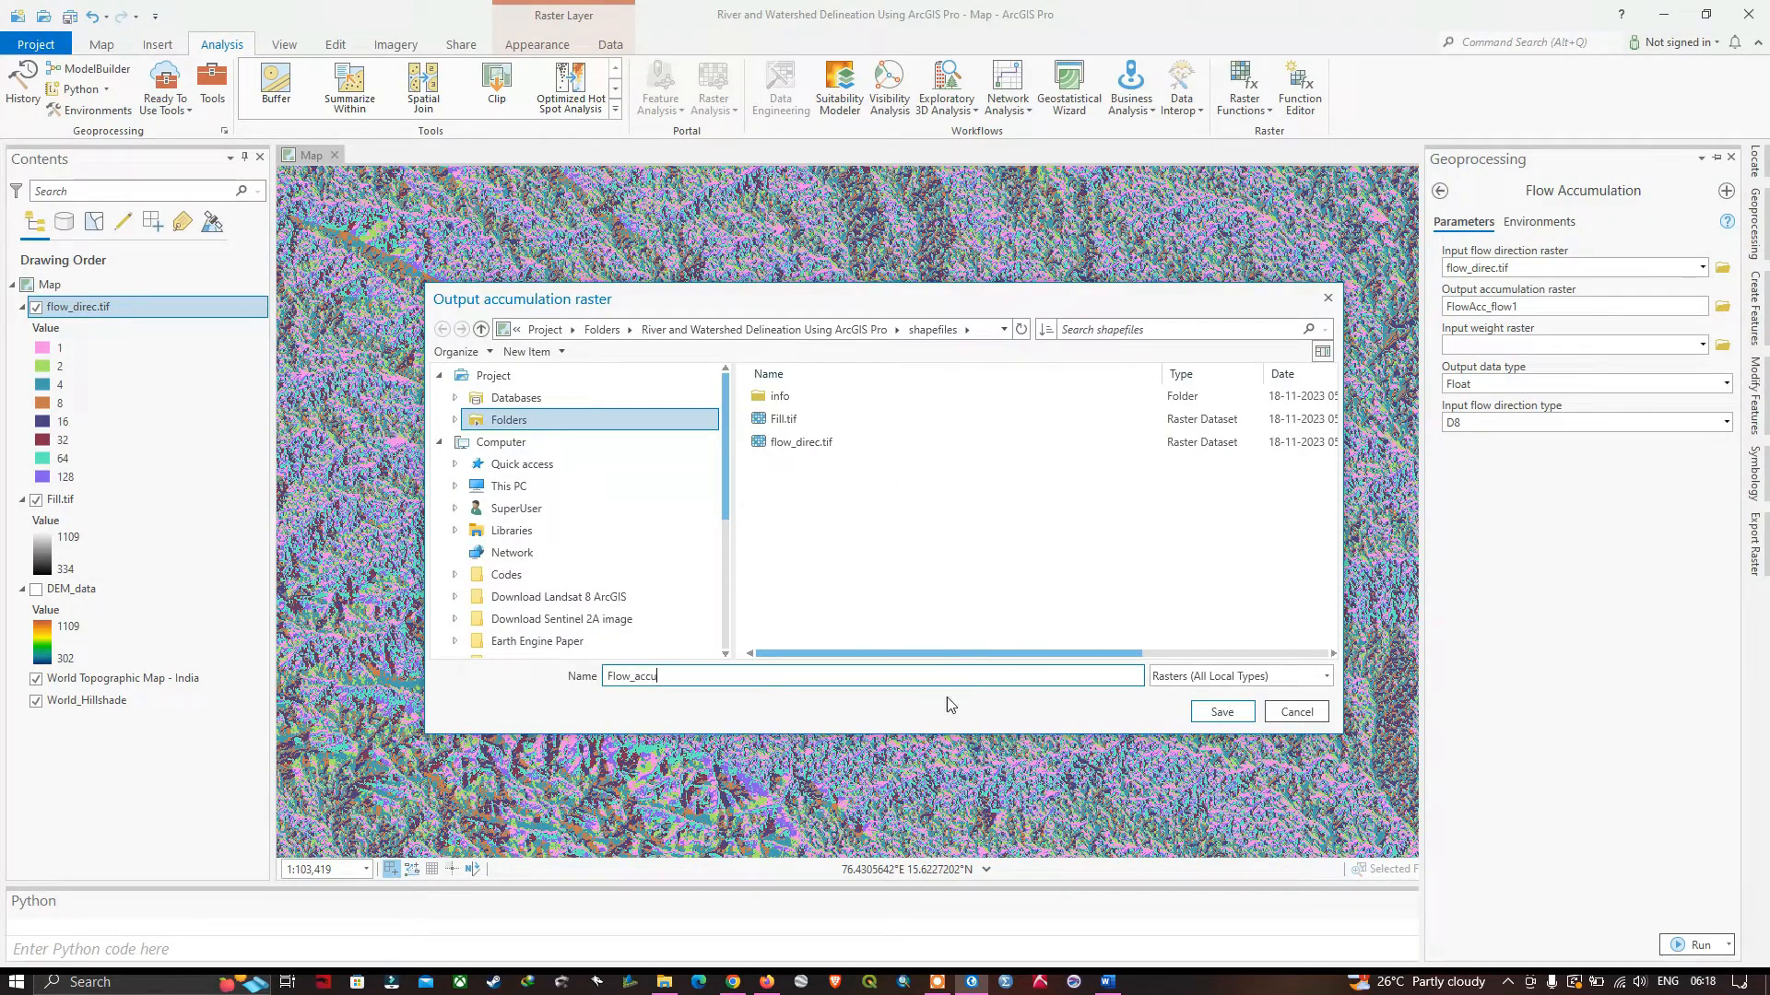
pyautogui.click(1224, 714)
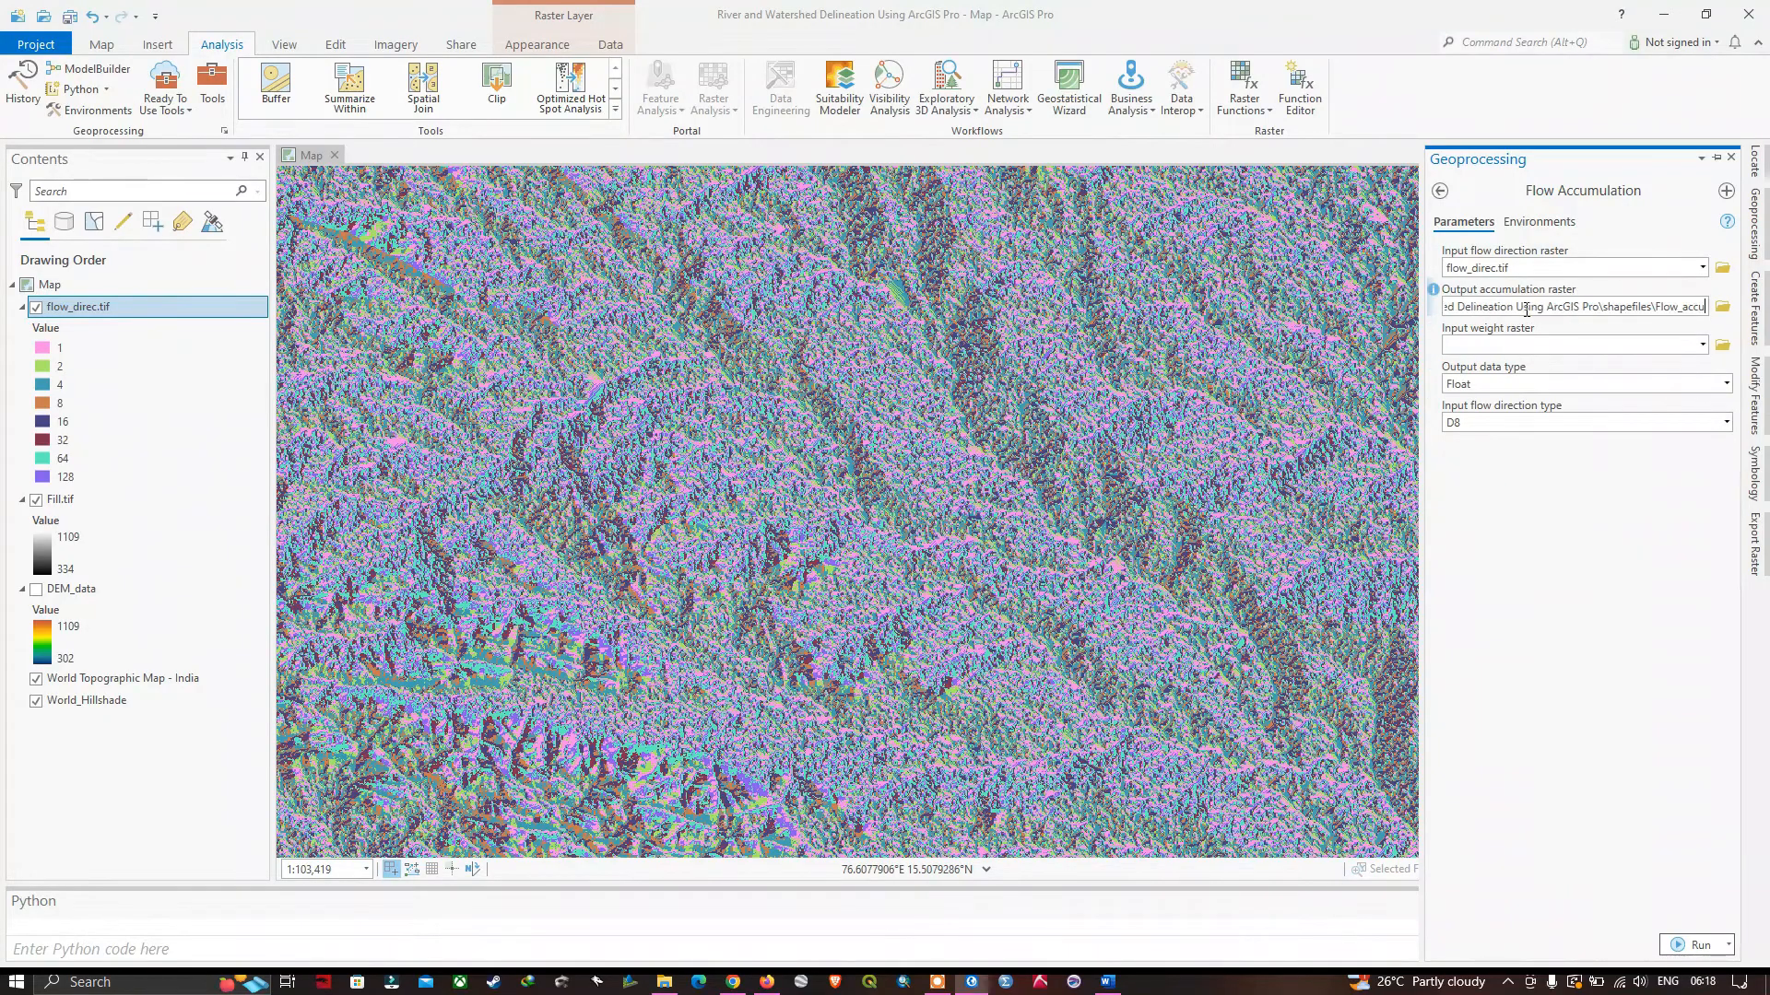
pyautogui.click(1723, 307)
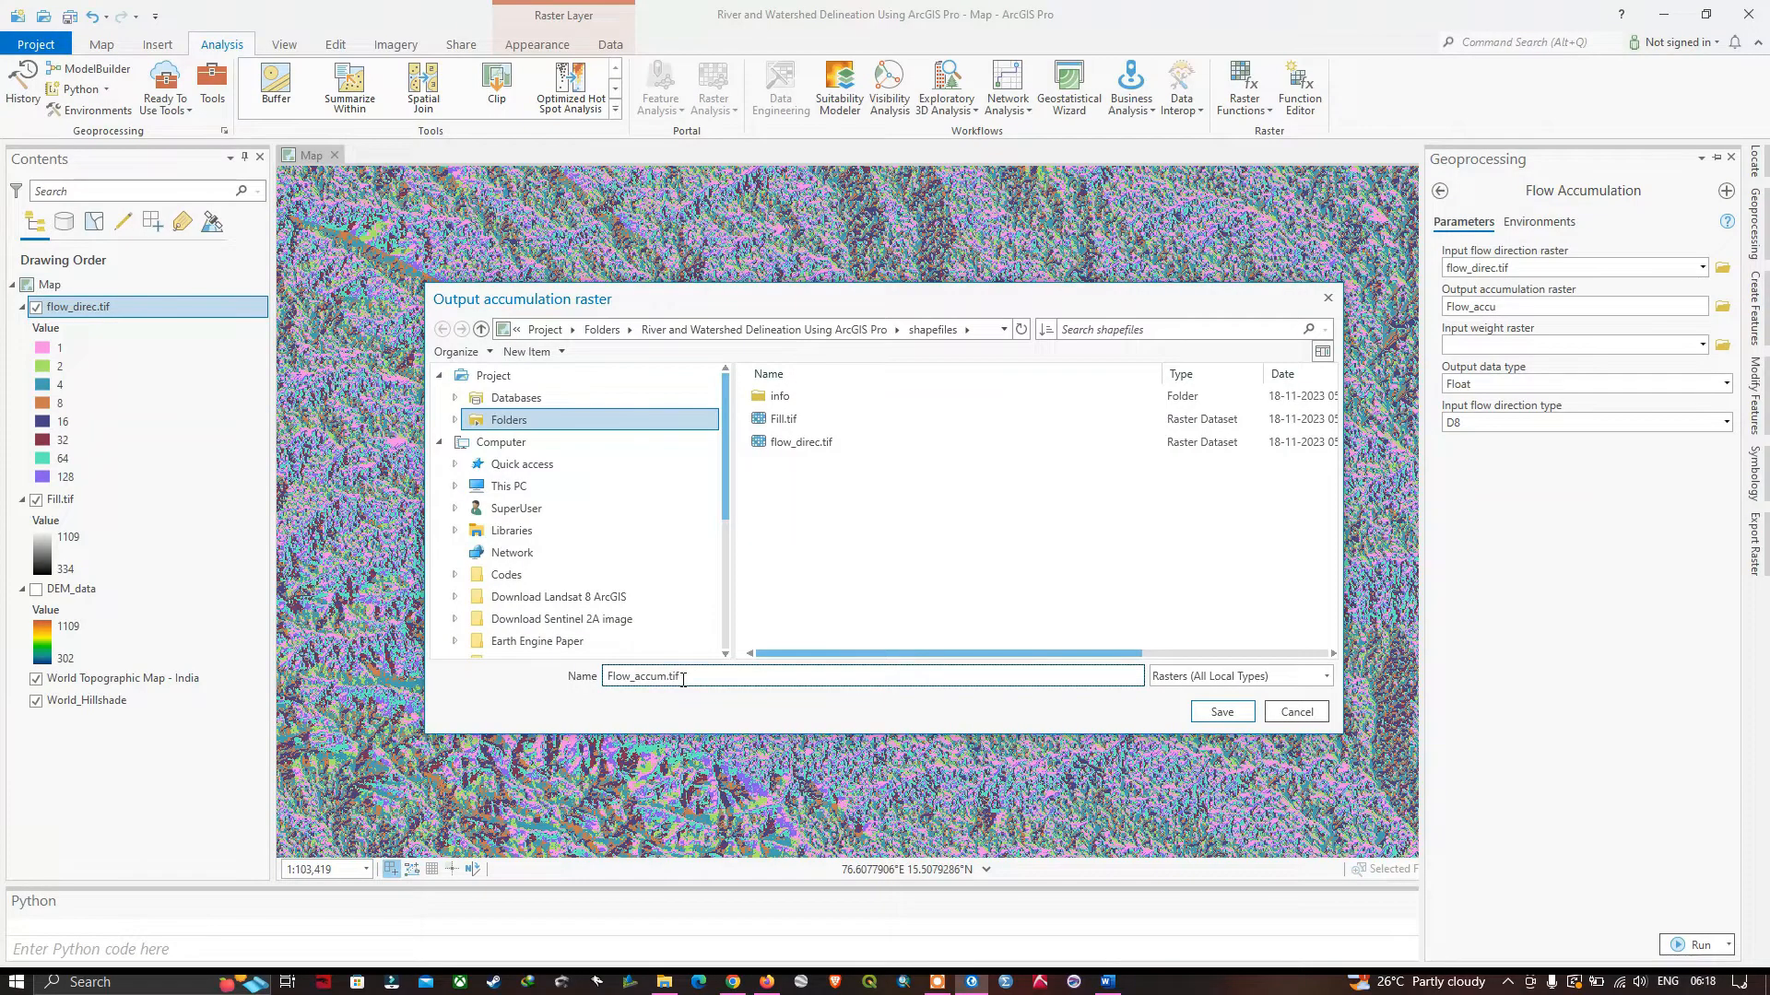
pyautogui.click(1222, 712)
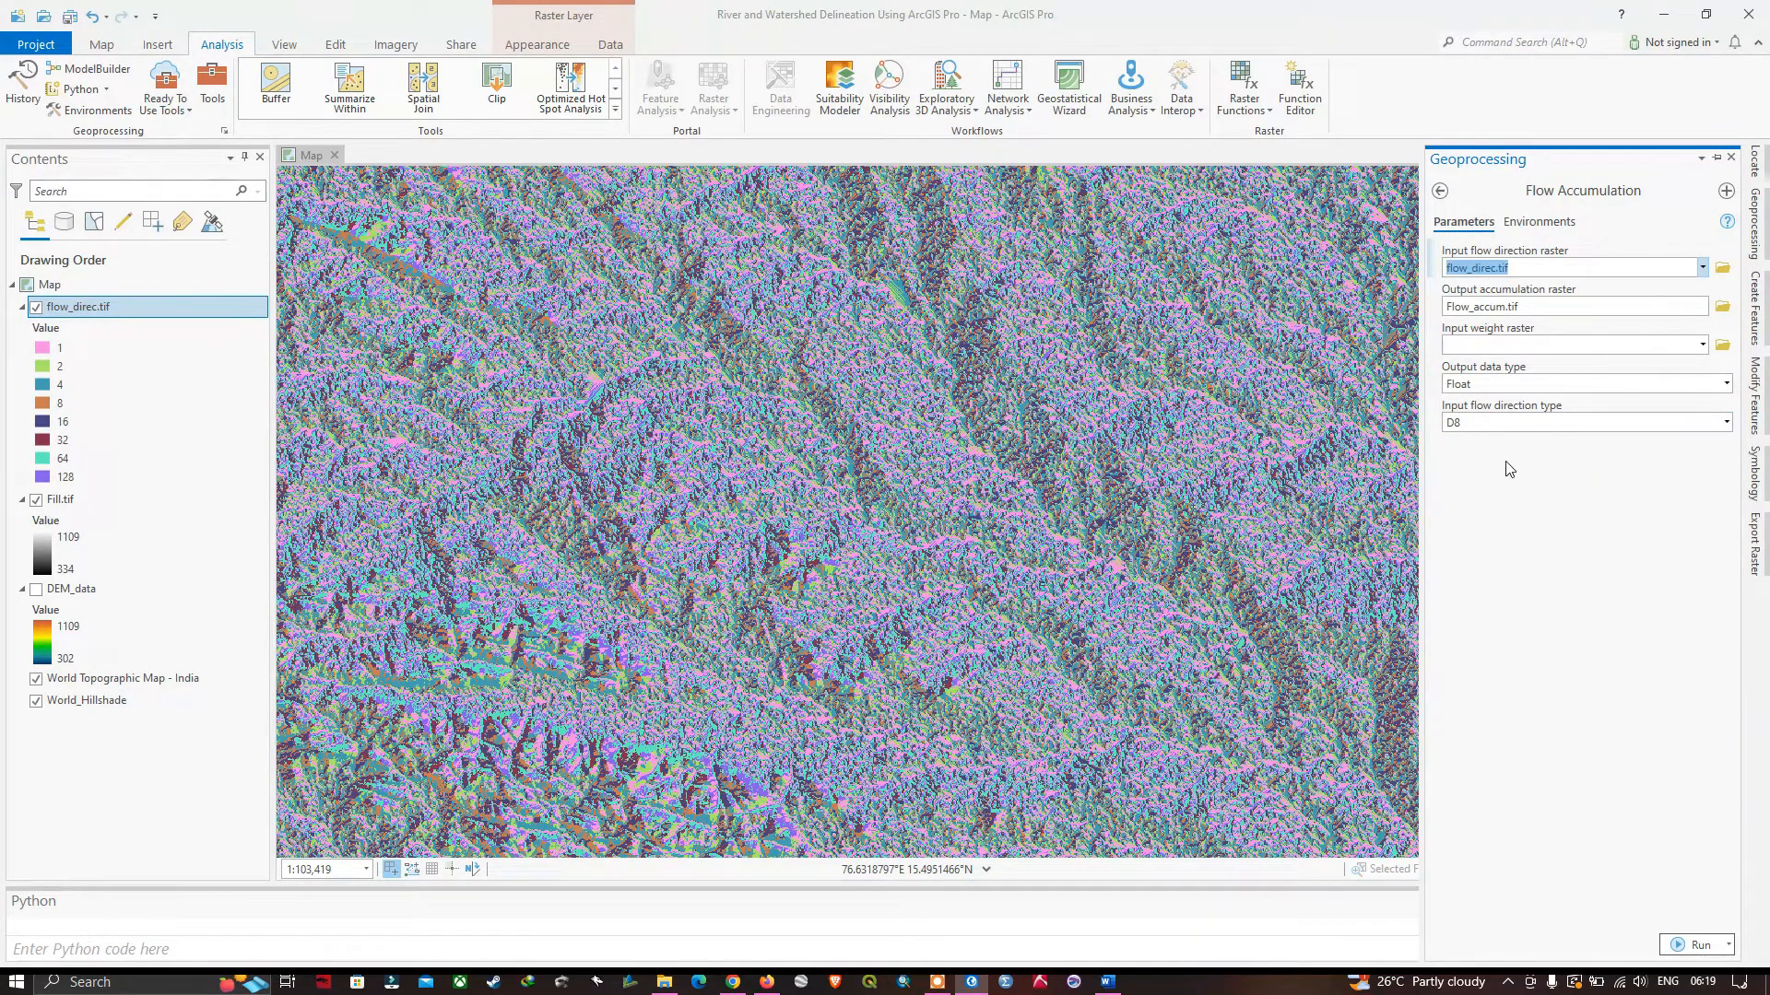
pyautogui.click(1699, 946)
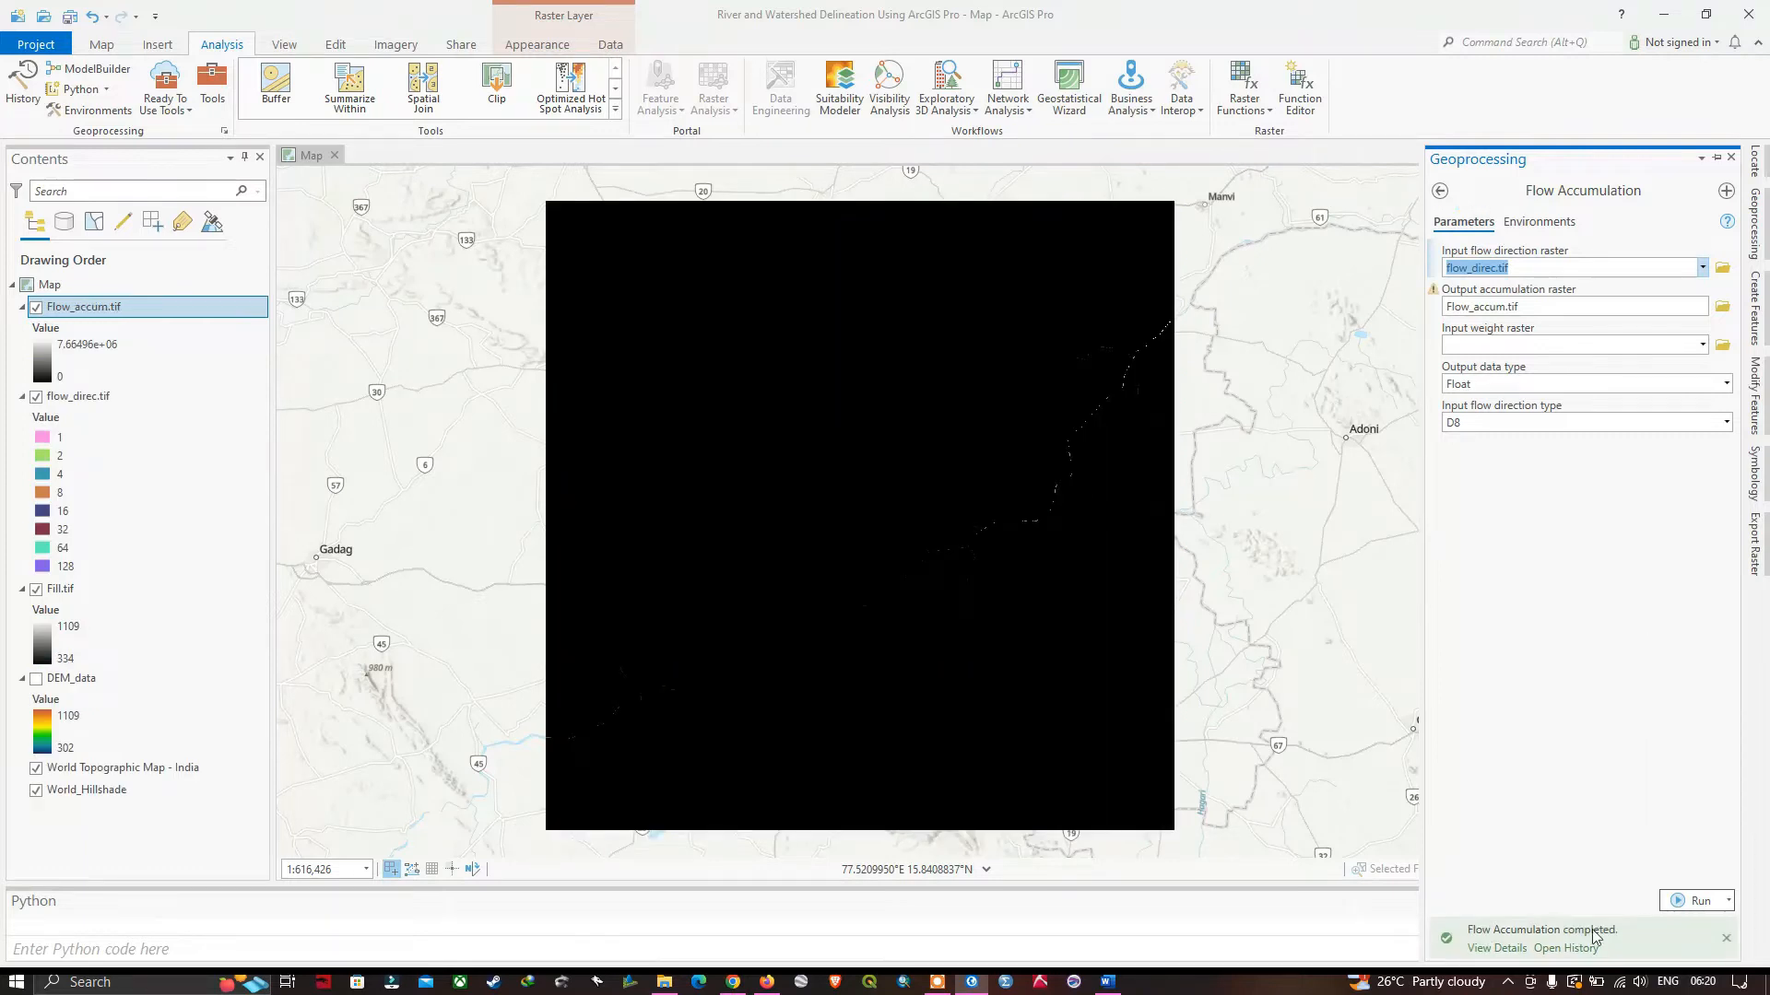
# Examine the flow accumulation raster on the map, and read Esri's "How Flow Accumulation works" page in the browser.
pyautogui.moveTo(1615, 927)
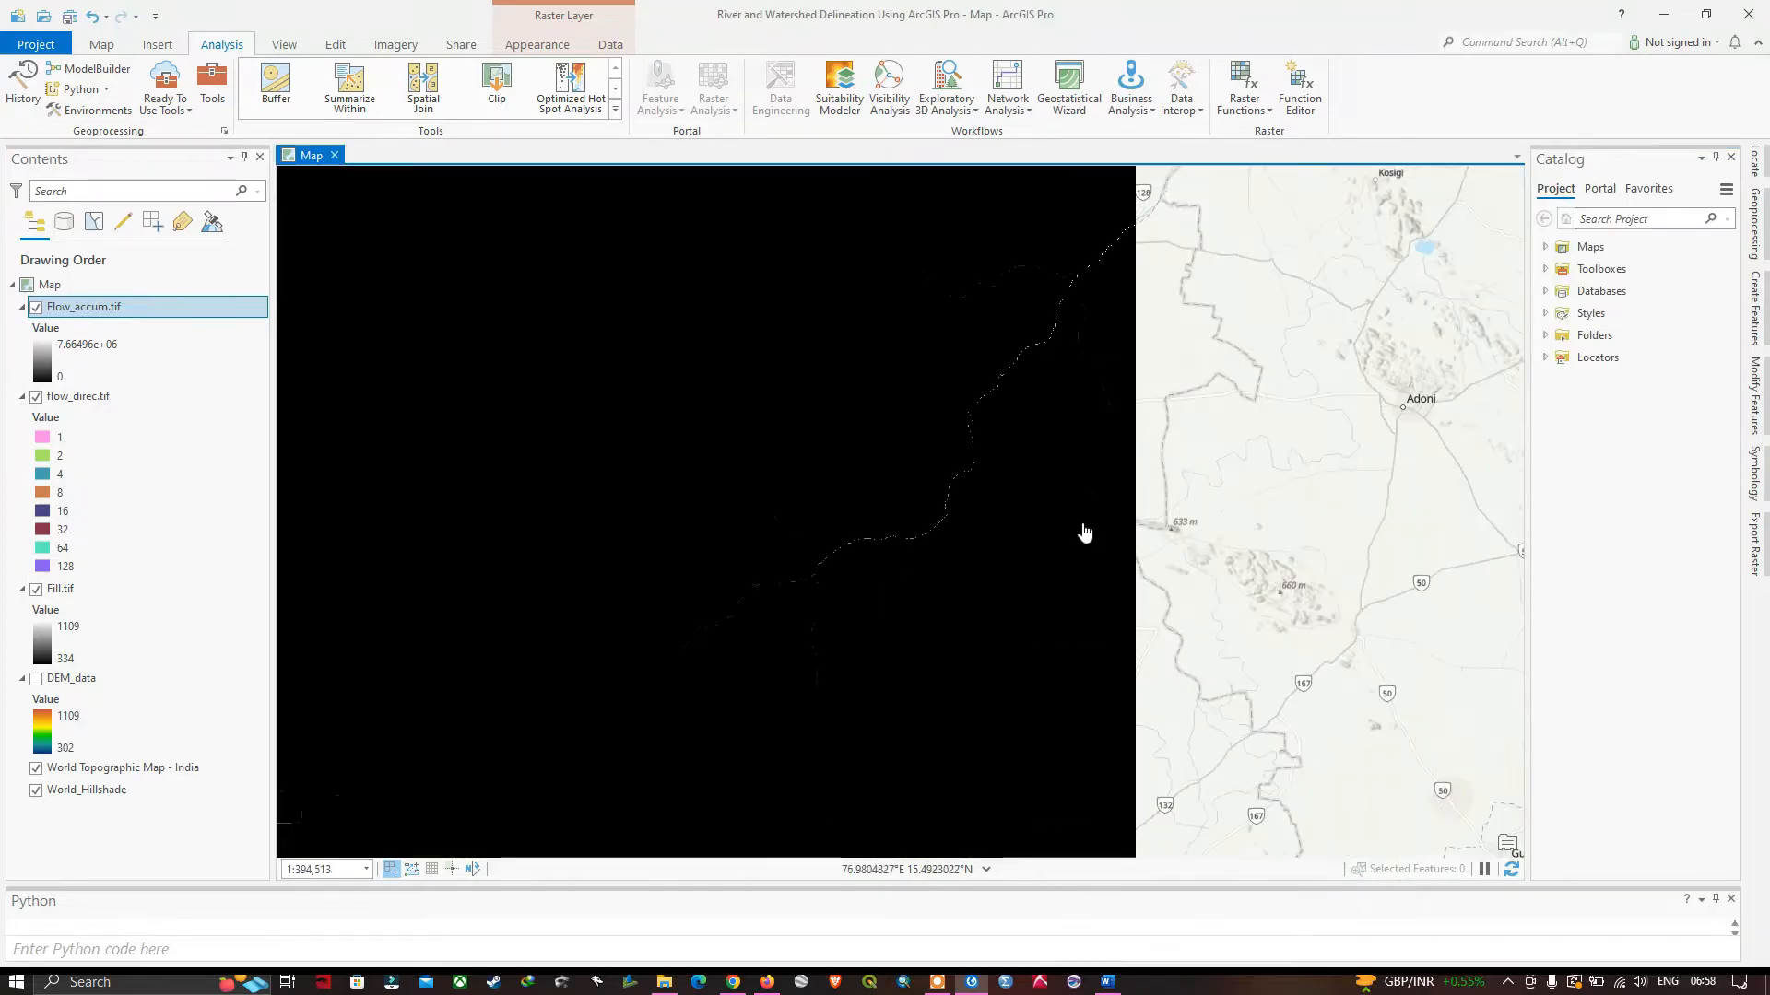
pyautogui.moveTo(906, 406); pyautogui.dragTo(959, 408)
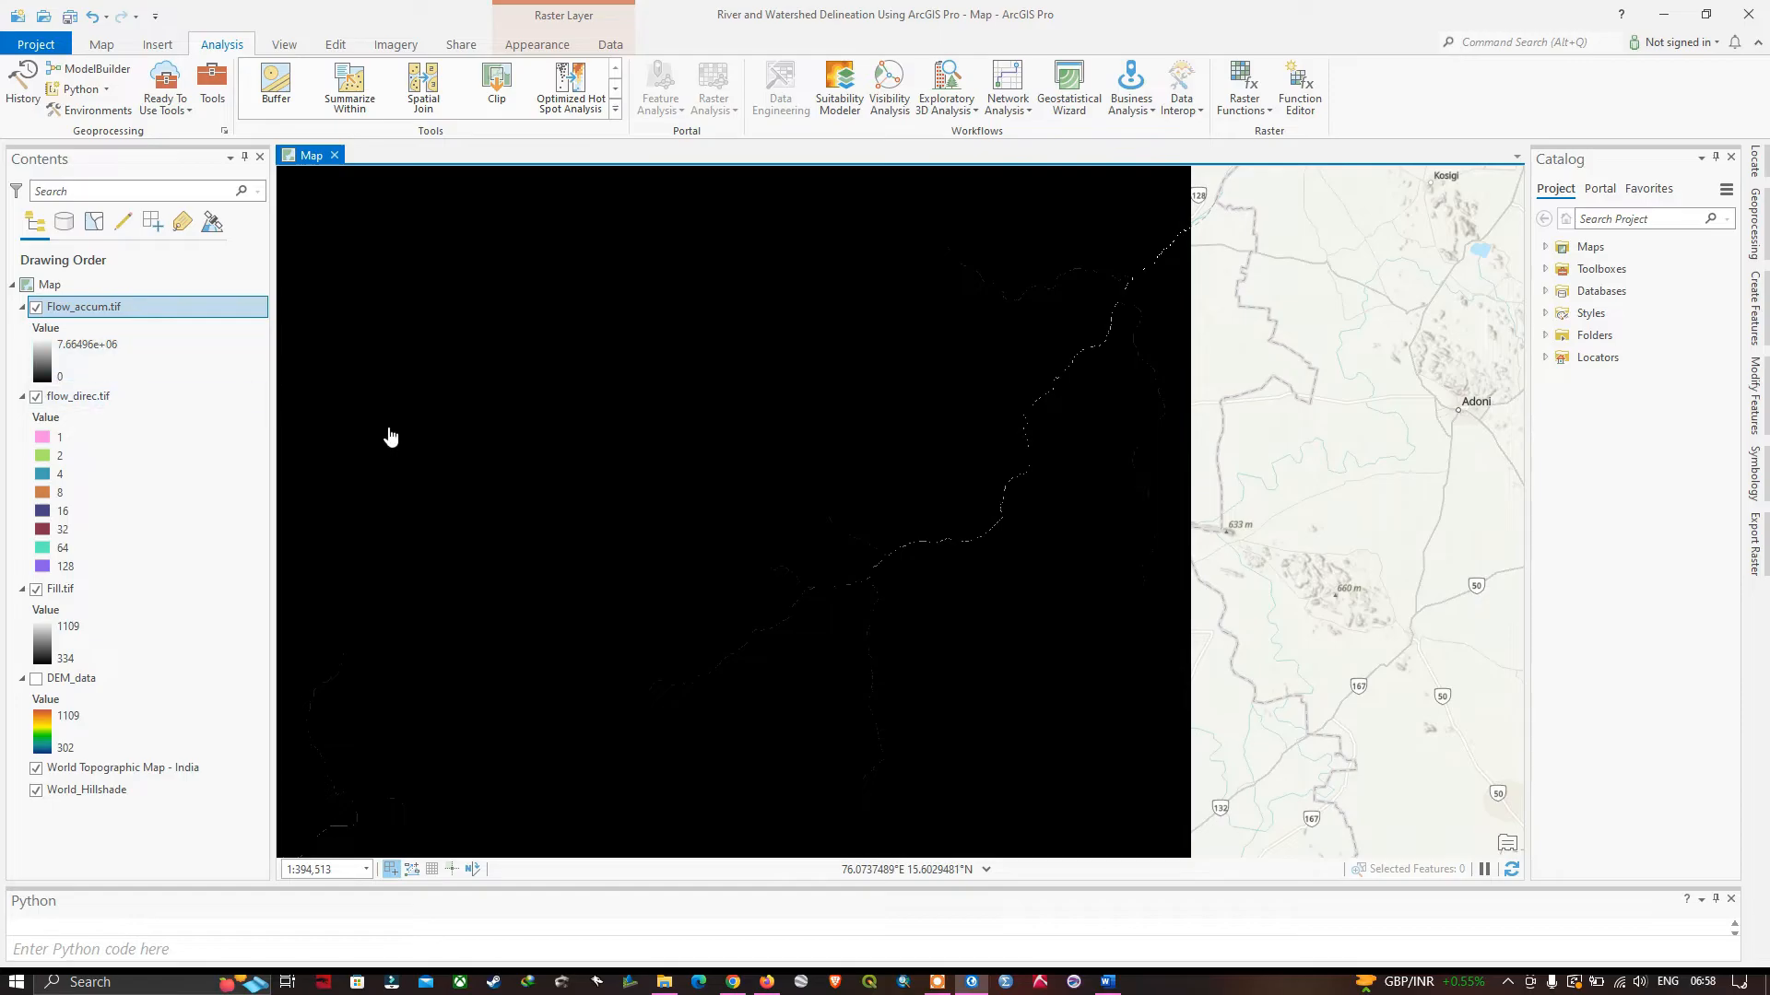
pyautogui.moveTo(445, 283); pyautogui.dragTo(621, 304)
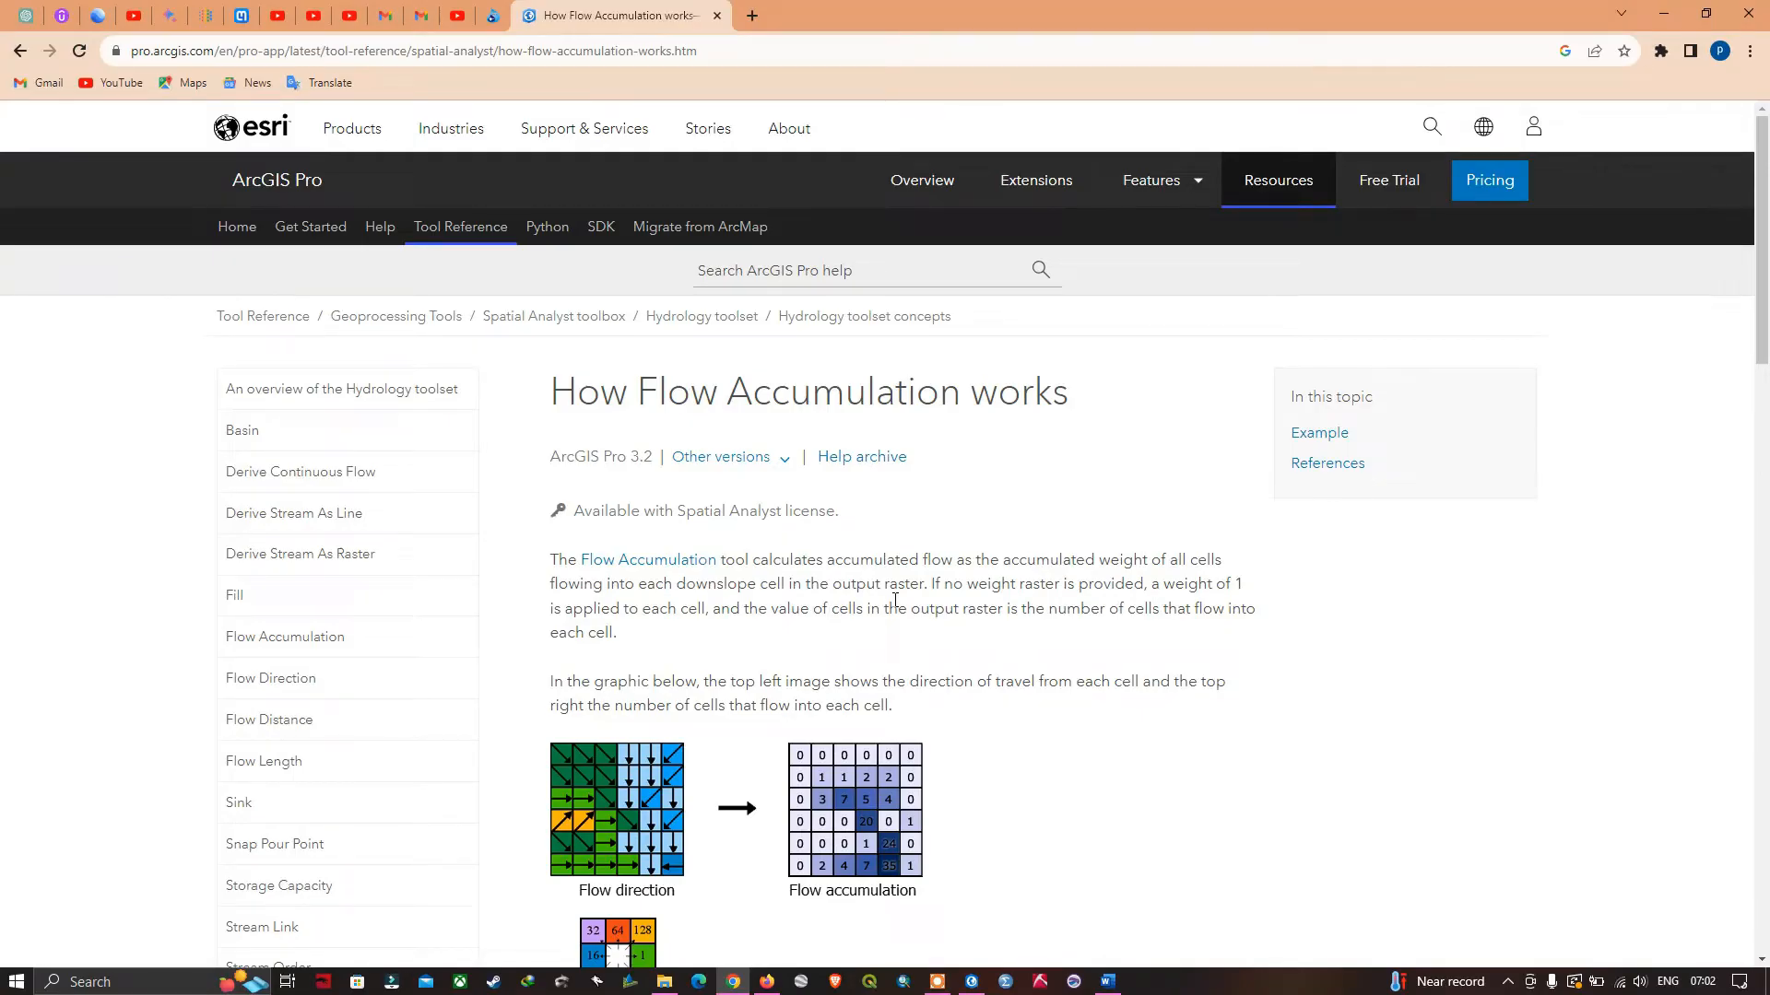
pyautogui.scroll(-1, 894, 600)
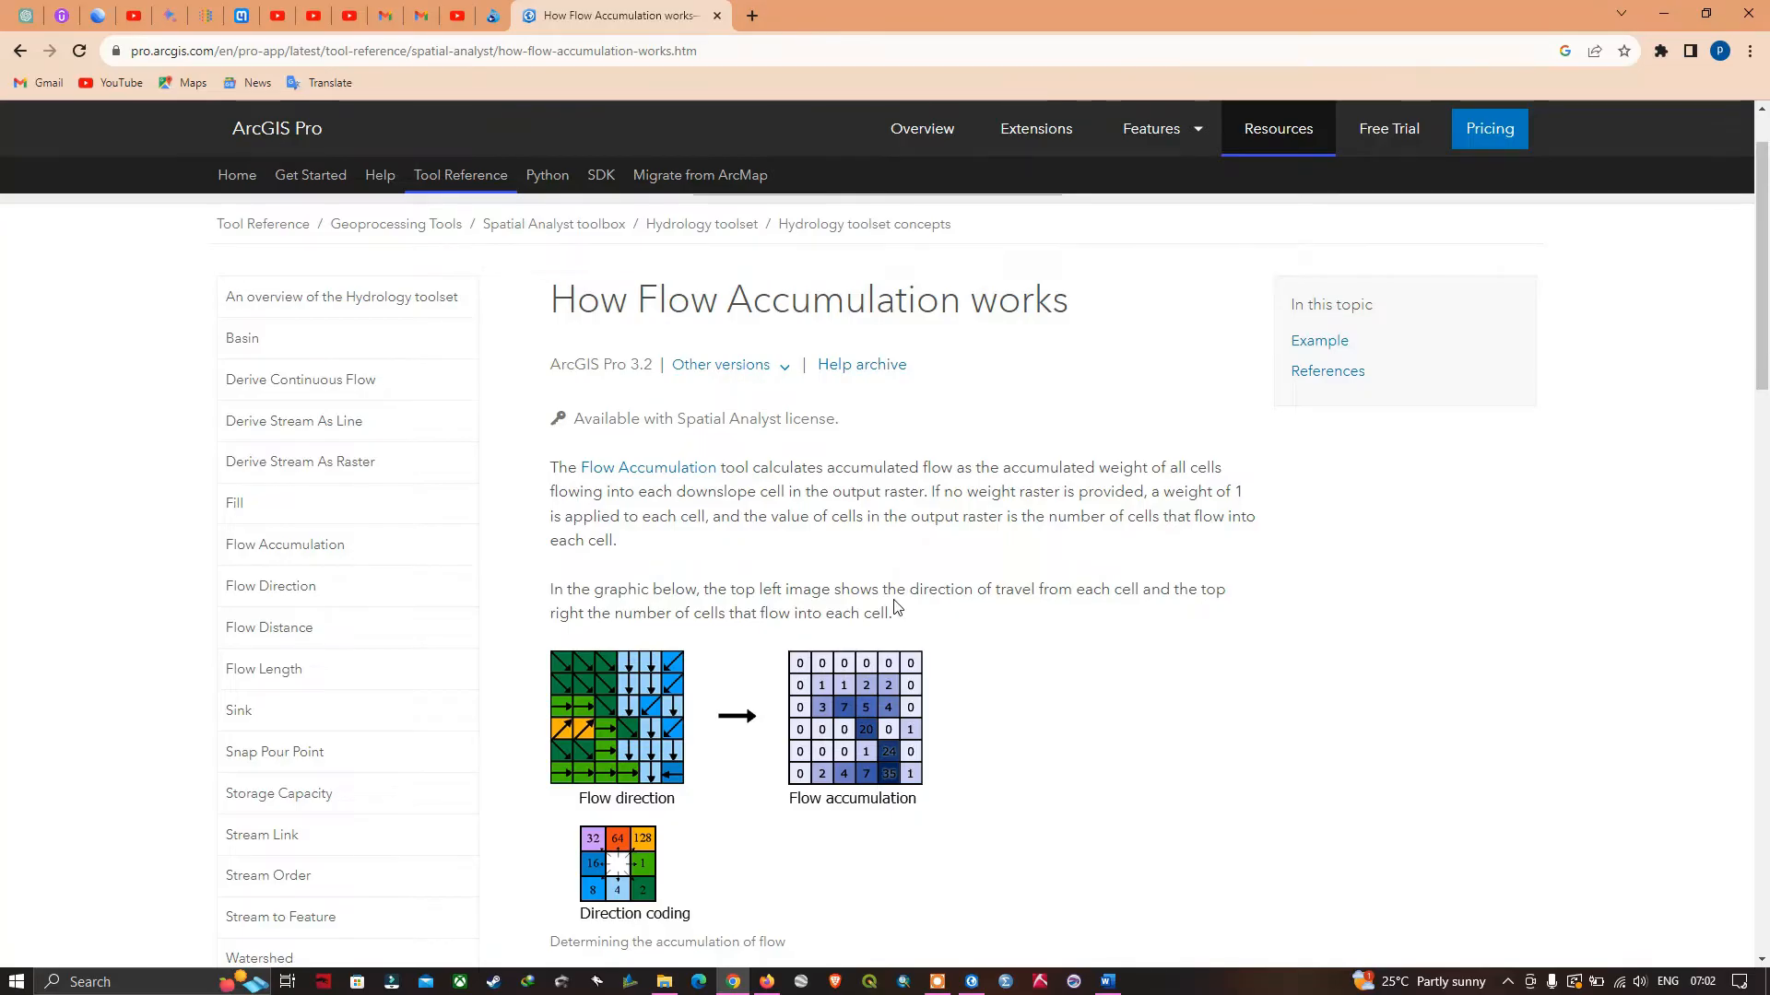
pyautogui.scroll(-2, 893, 608)
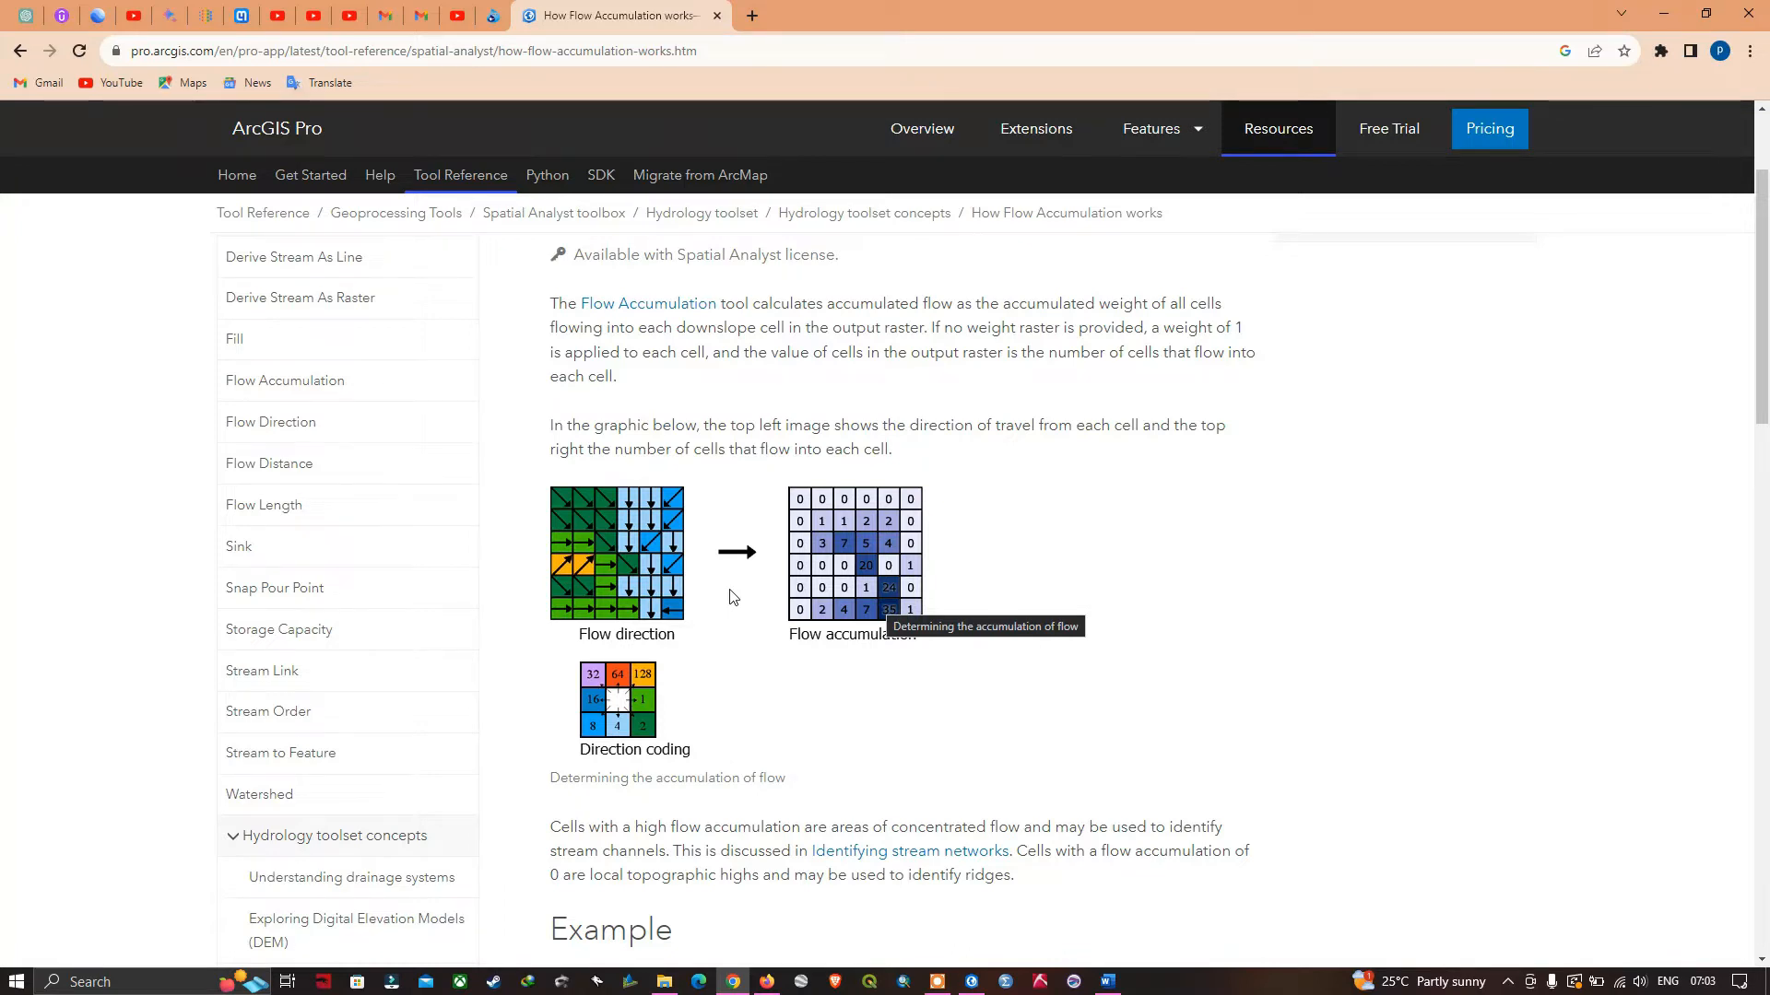
pyautogui.scroll(-1, 731, 597)
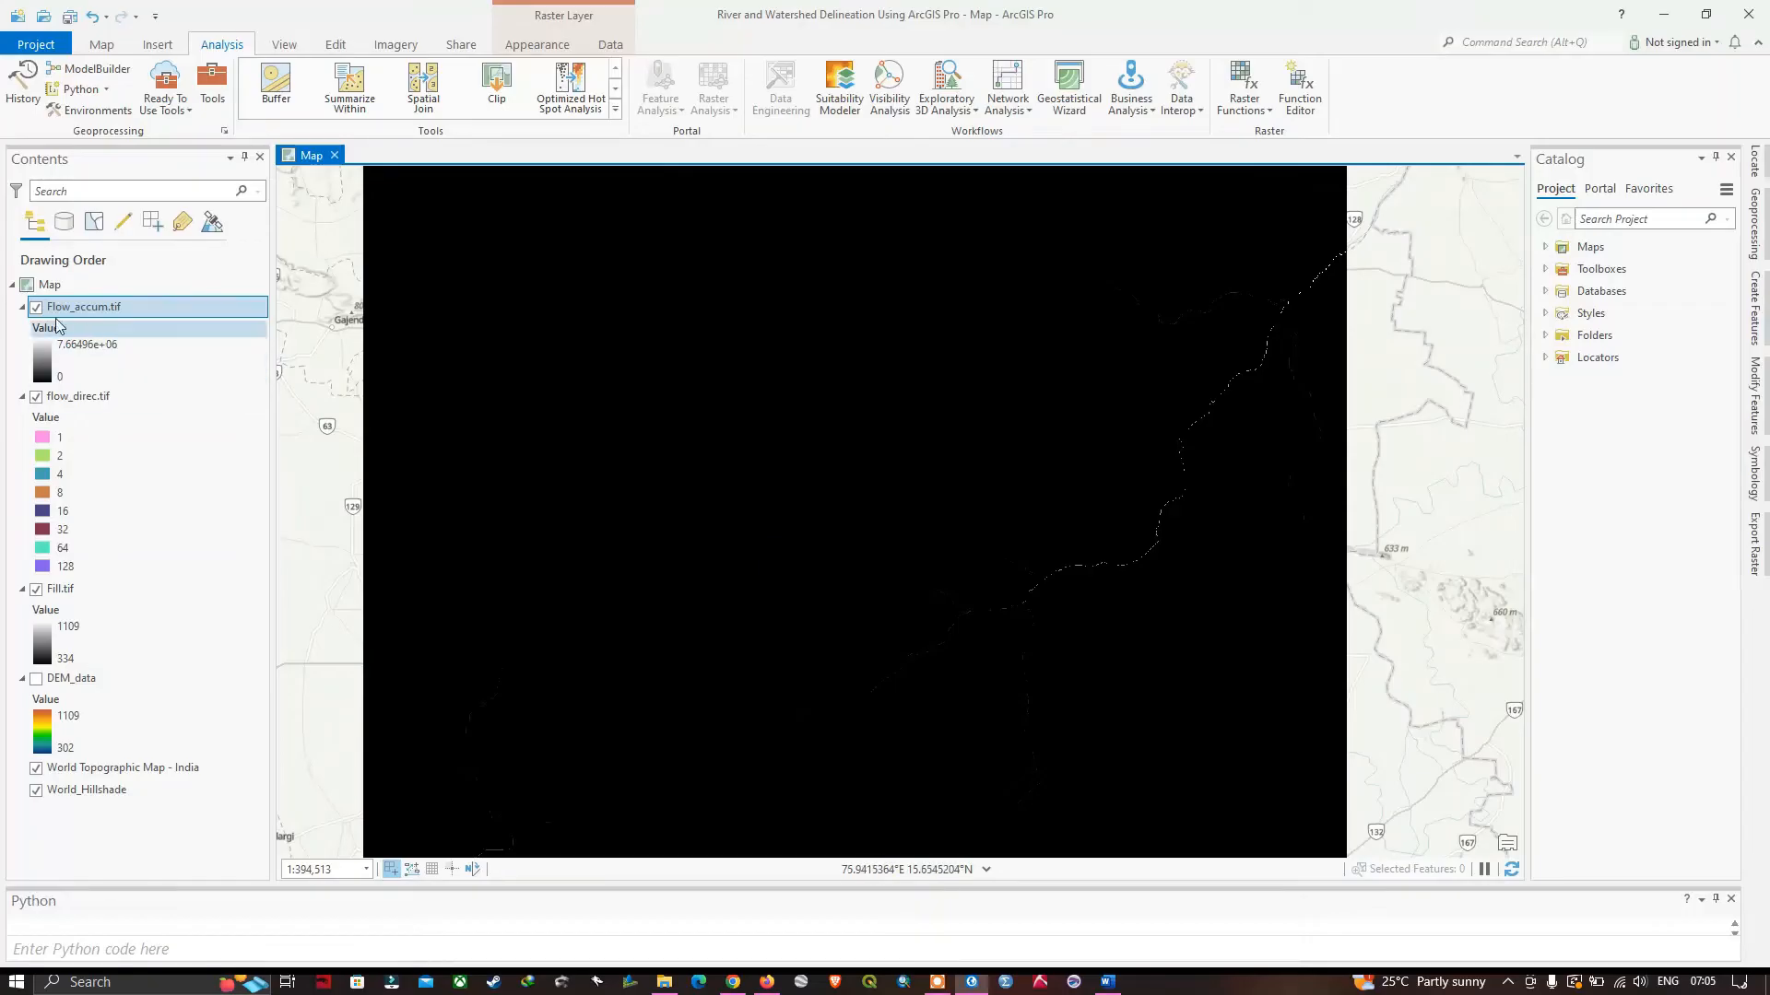
# Change the primary symbology of the Flow_accum.tif layer in ArcGIS Pro to Classify.
pyautogui.rightClick(90, 311)
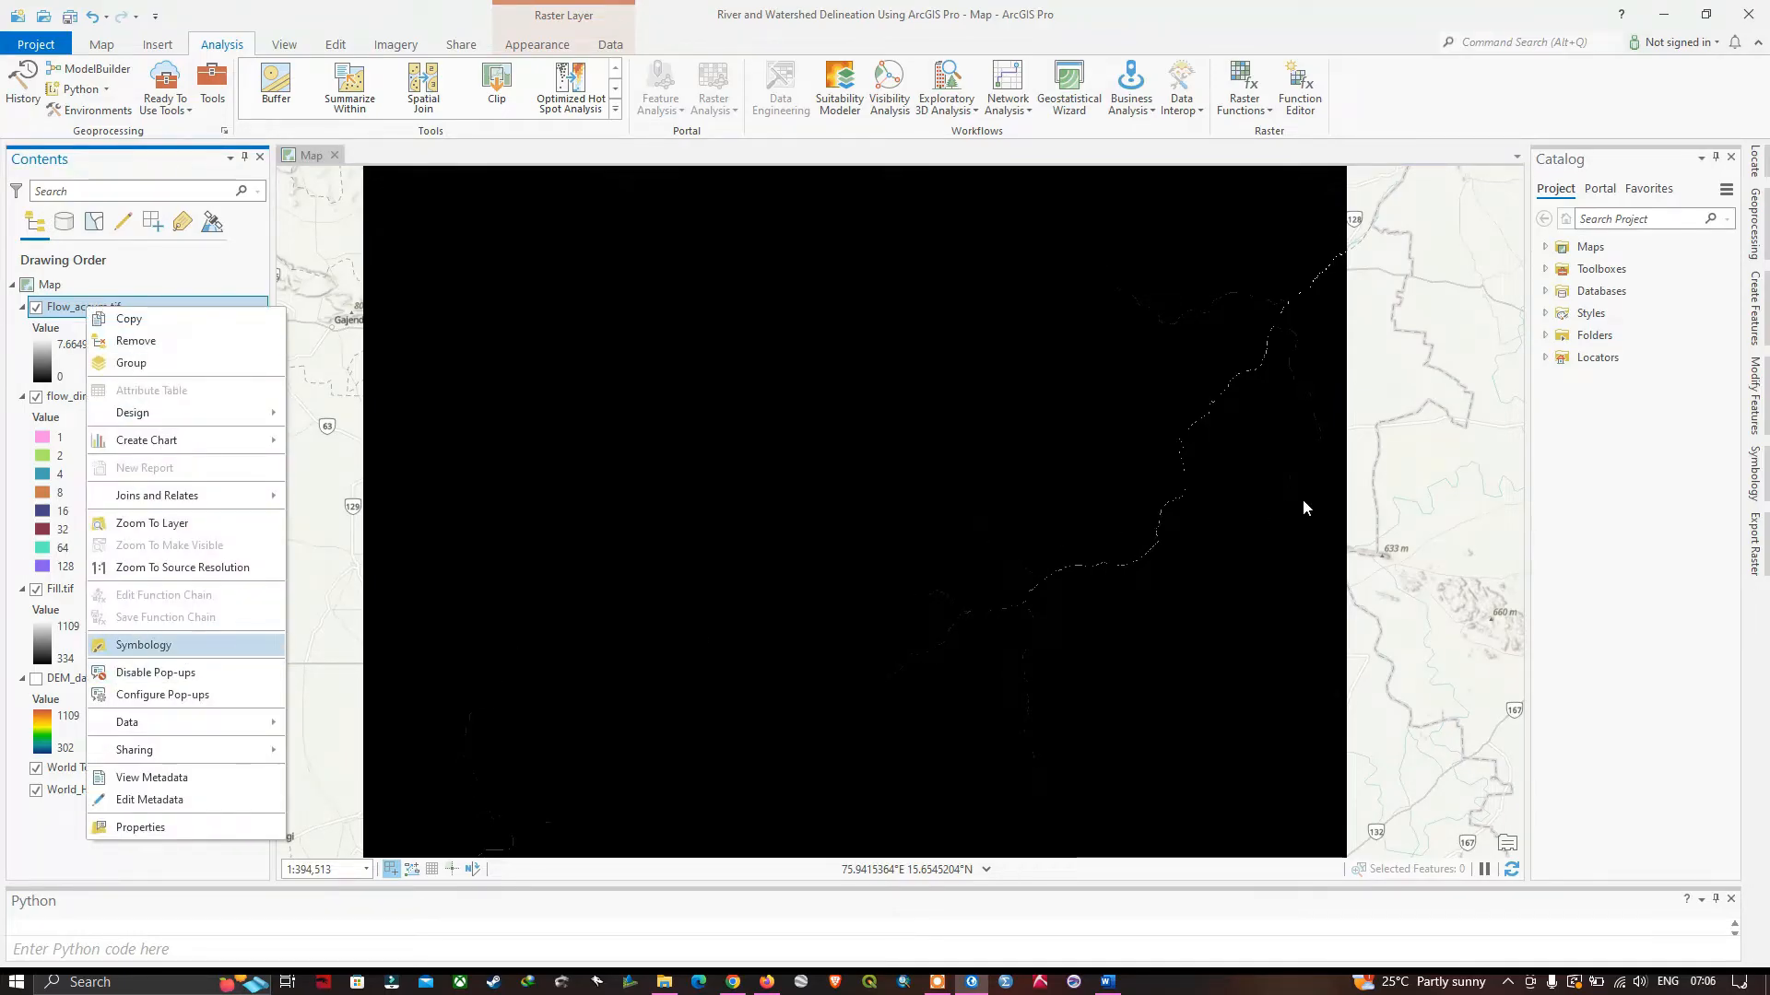
pyautogui.press('Return')
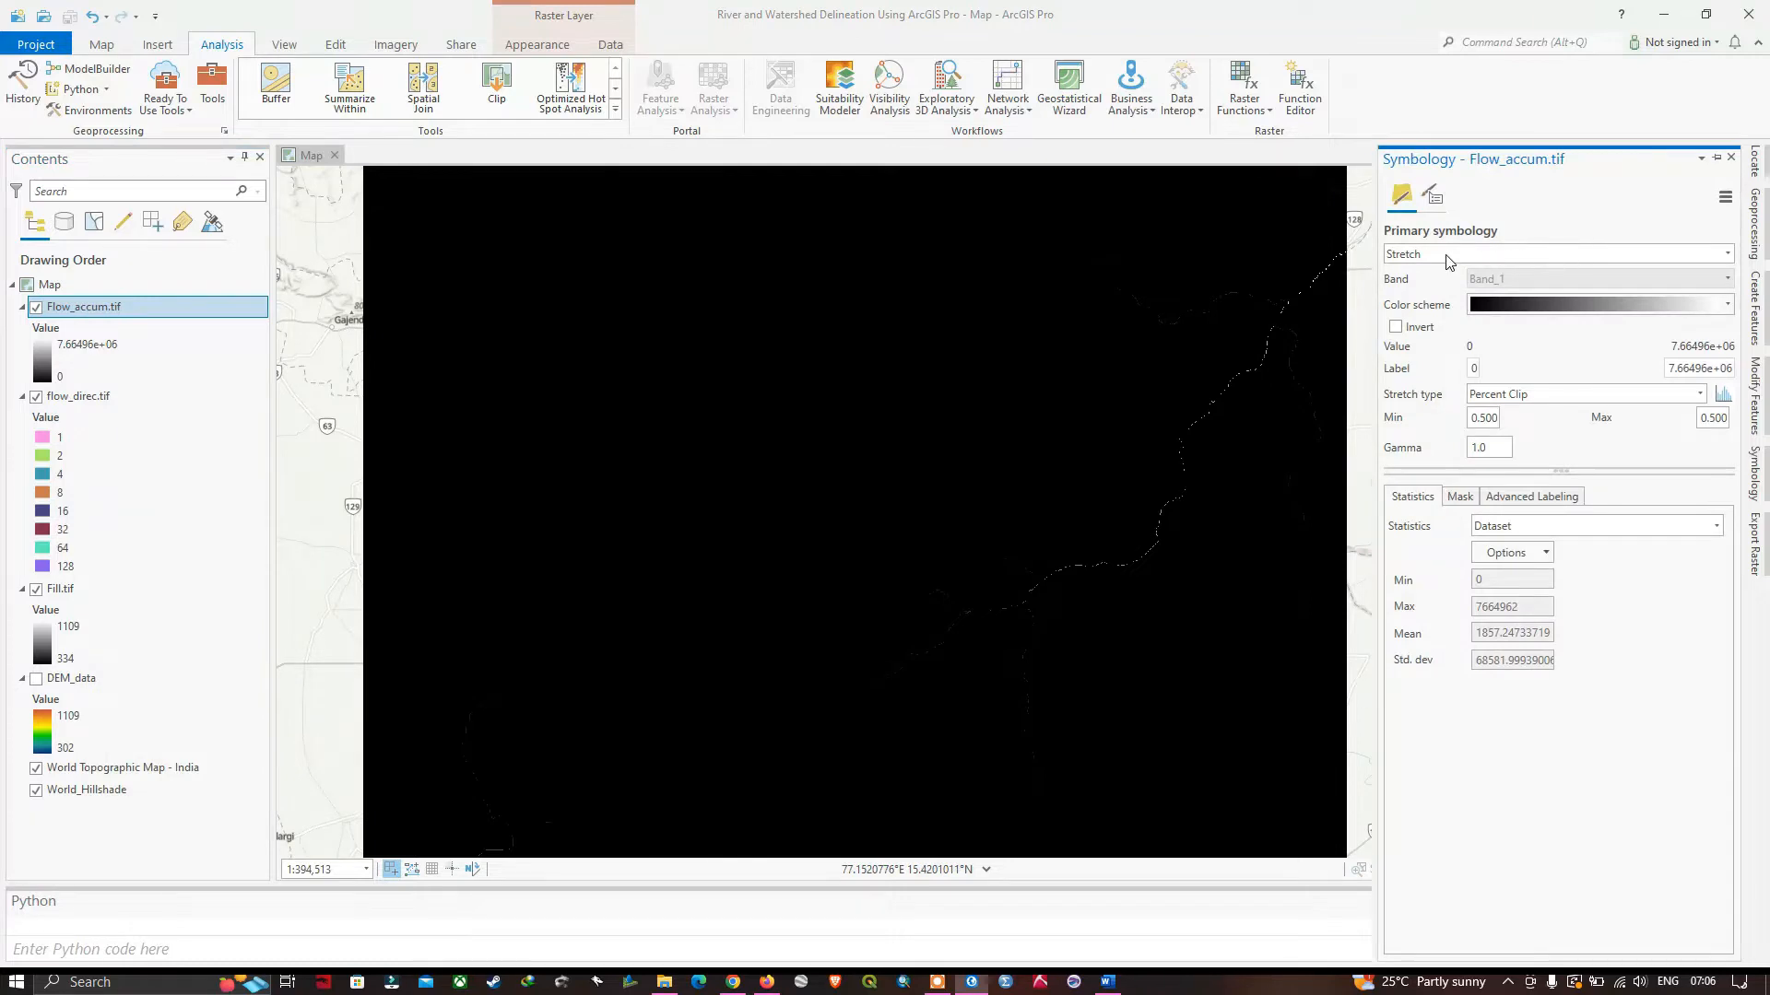
pyautogui.click(1727, 254)
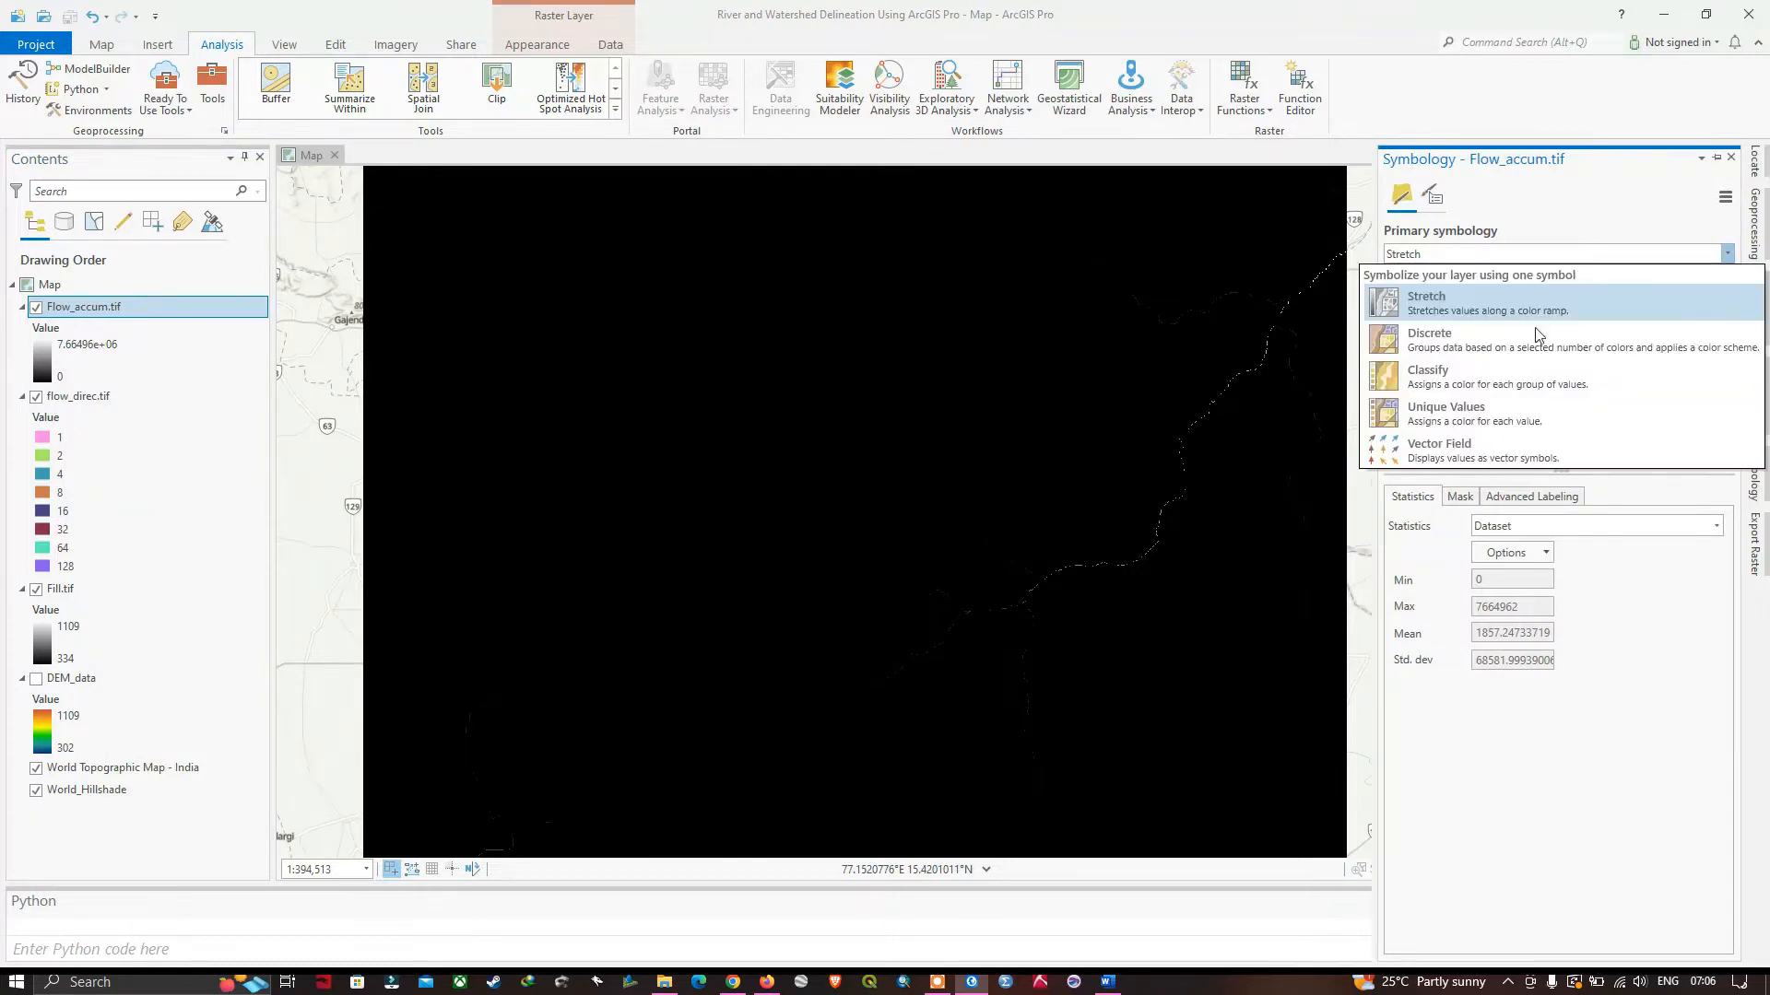
pyautogui.click(1487, 387)
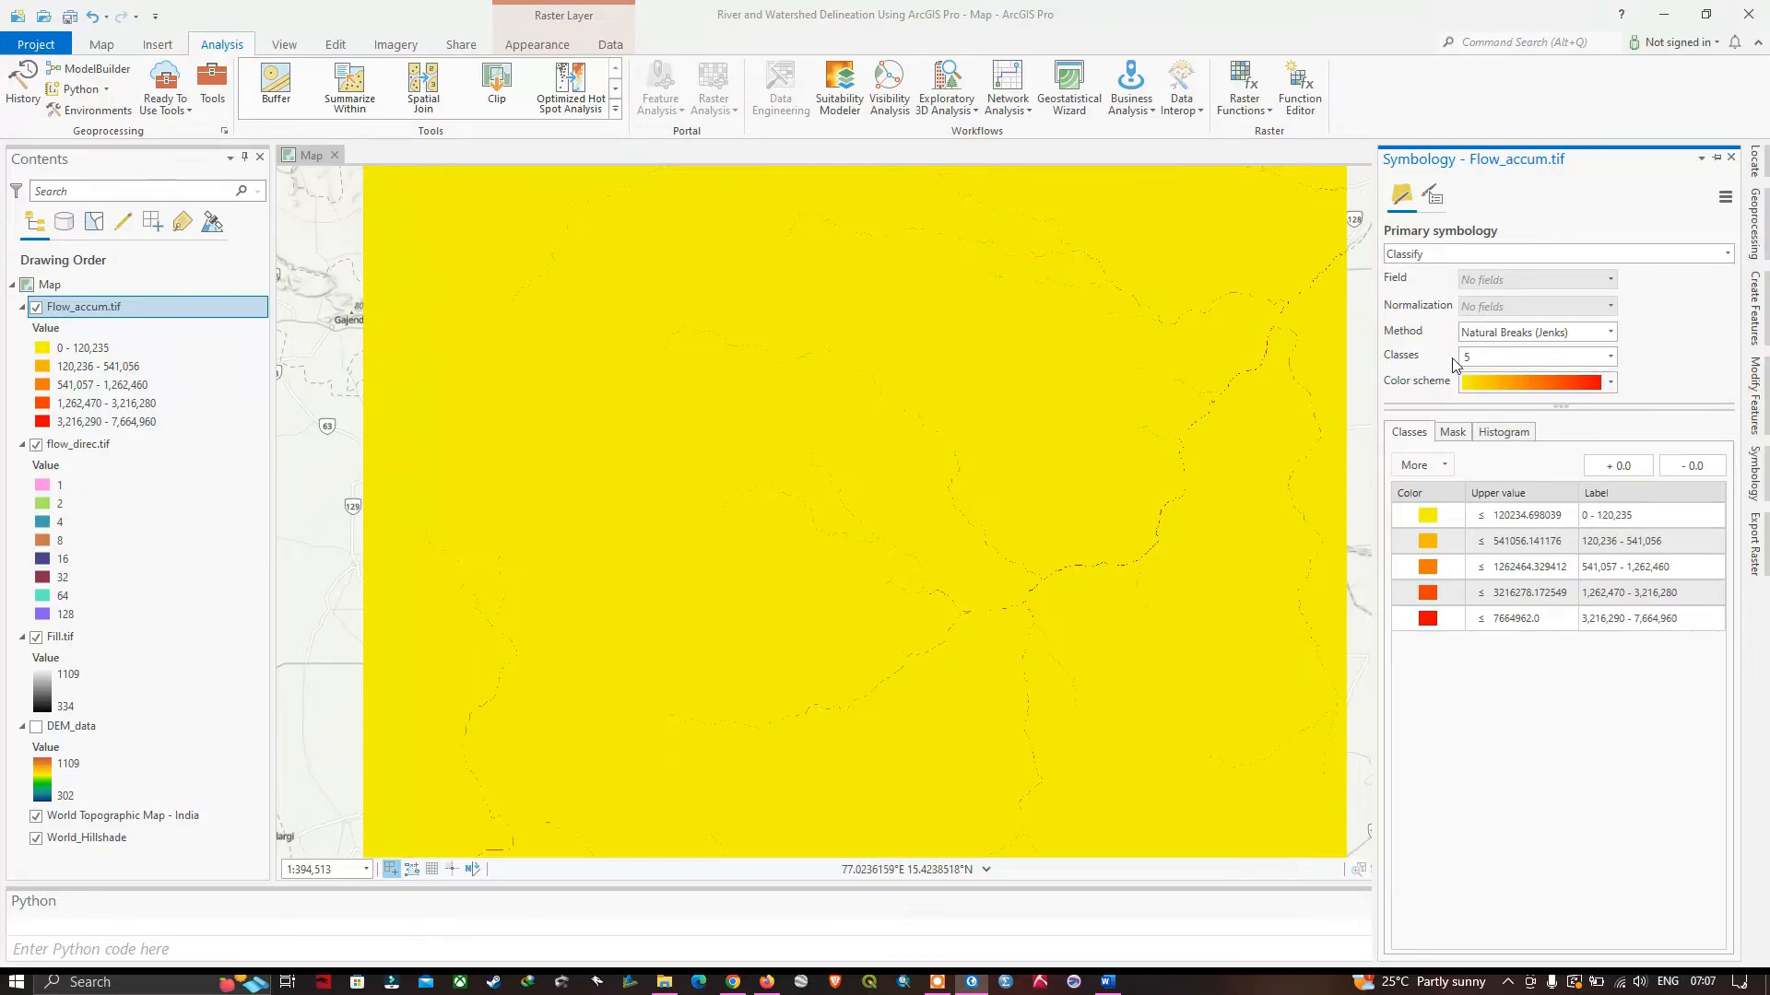
# Set the Flow_accum.tif symbology to 2 classes and apply a dark-to-light blue color scheme.
pyautogui.click(1610, 357)
pyautogui.scroll(2, 1473, 403)
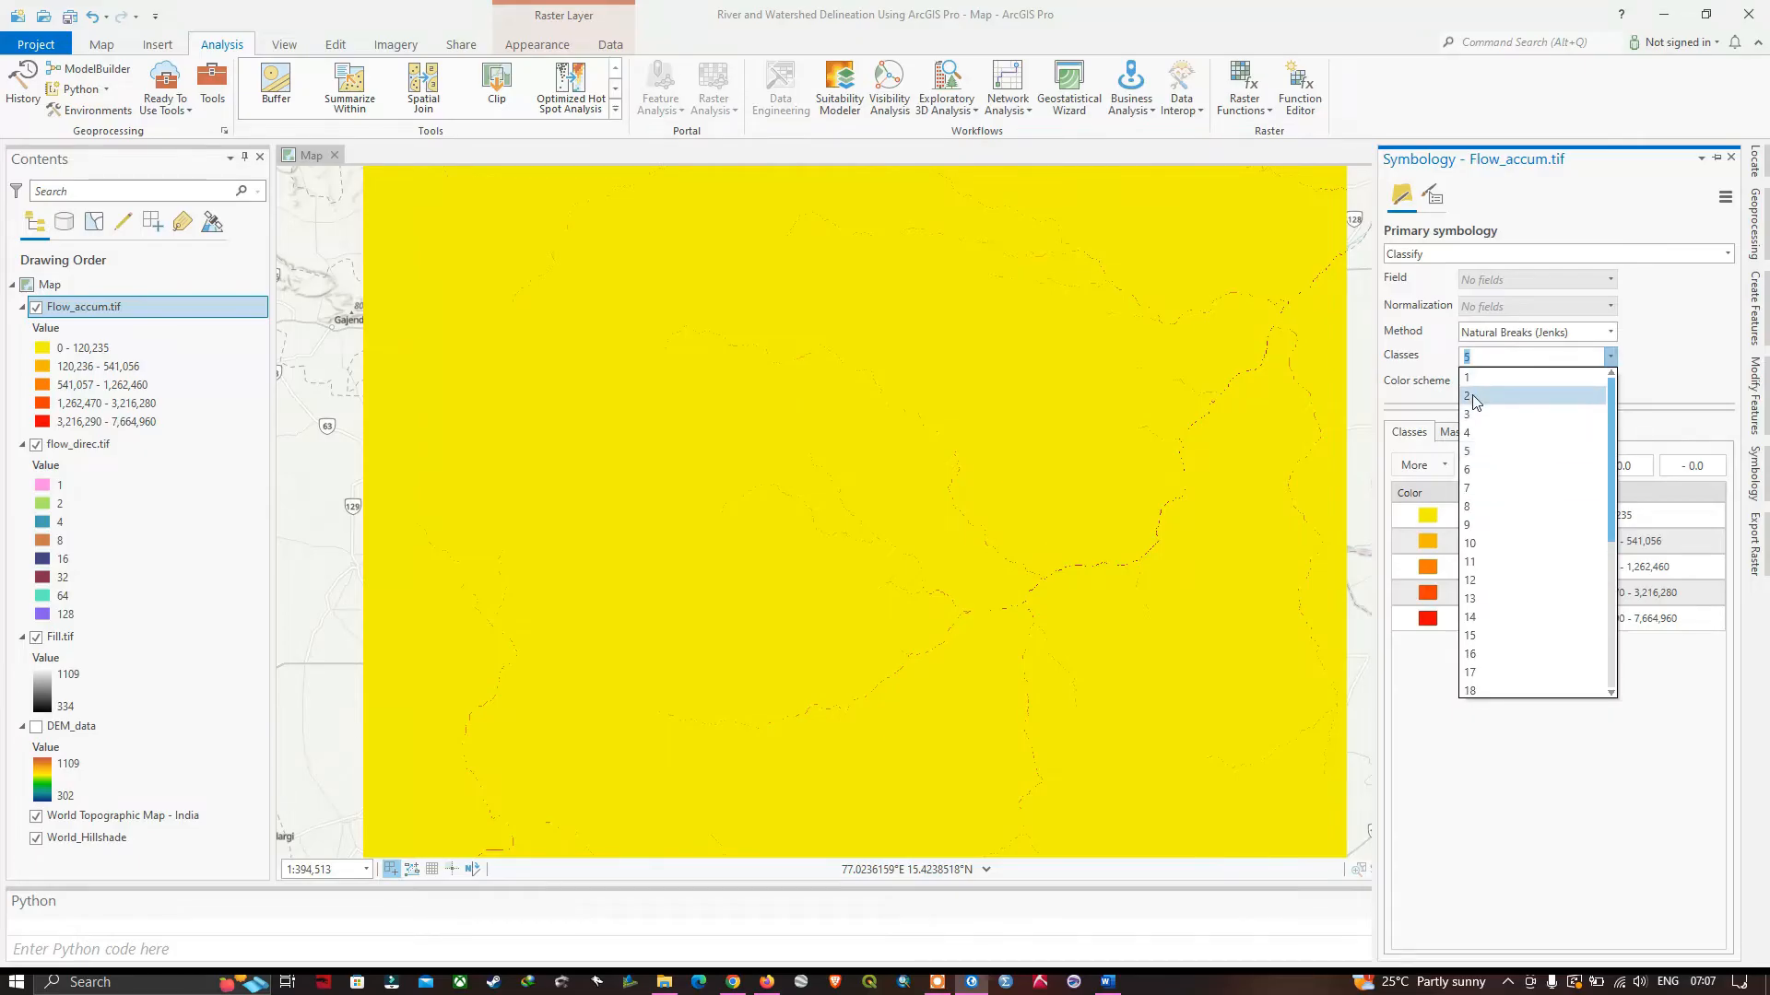
pyautogui.click(1473, 394)
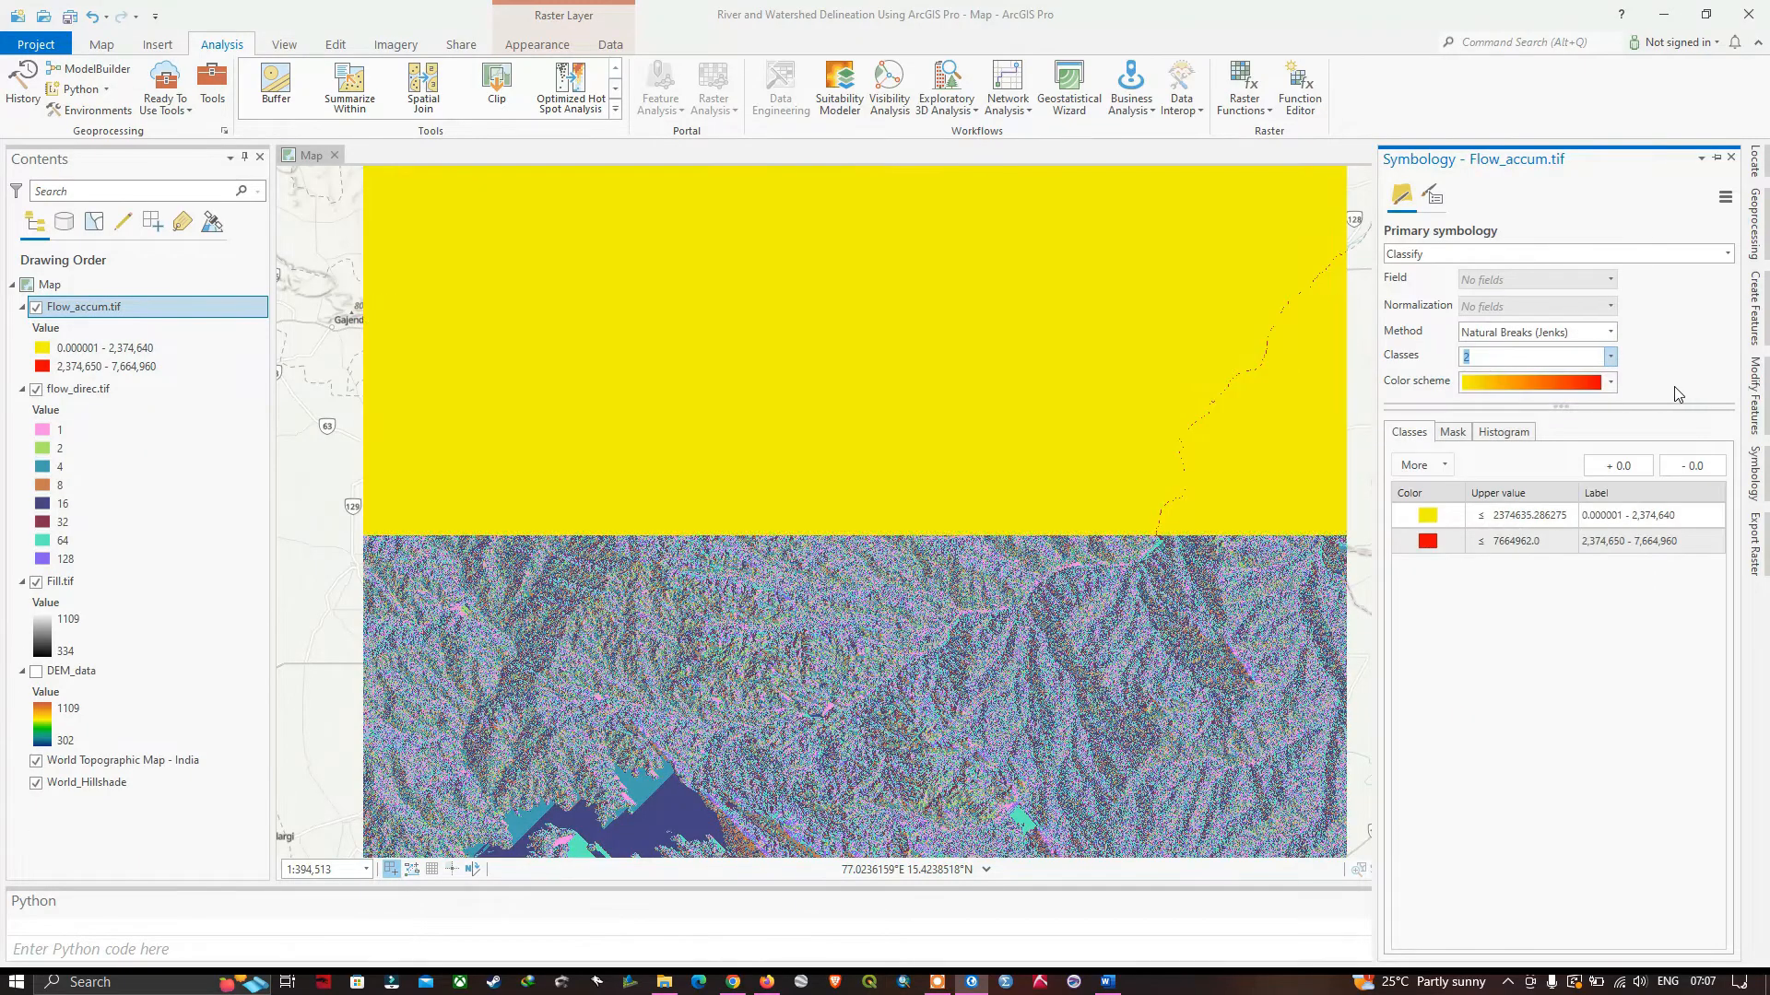
pyautogui.click(1611, 386)
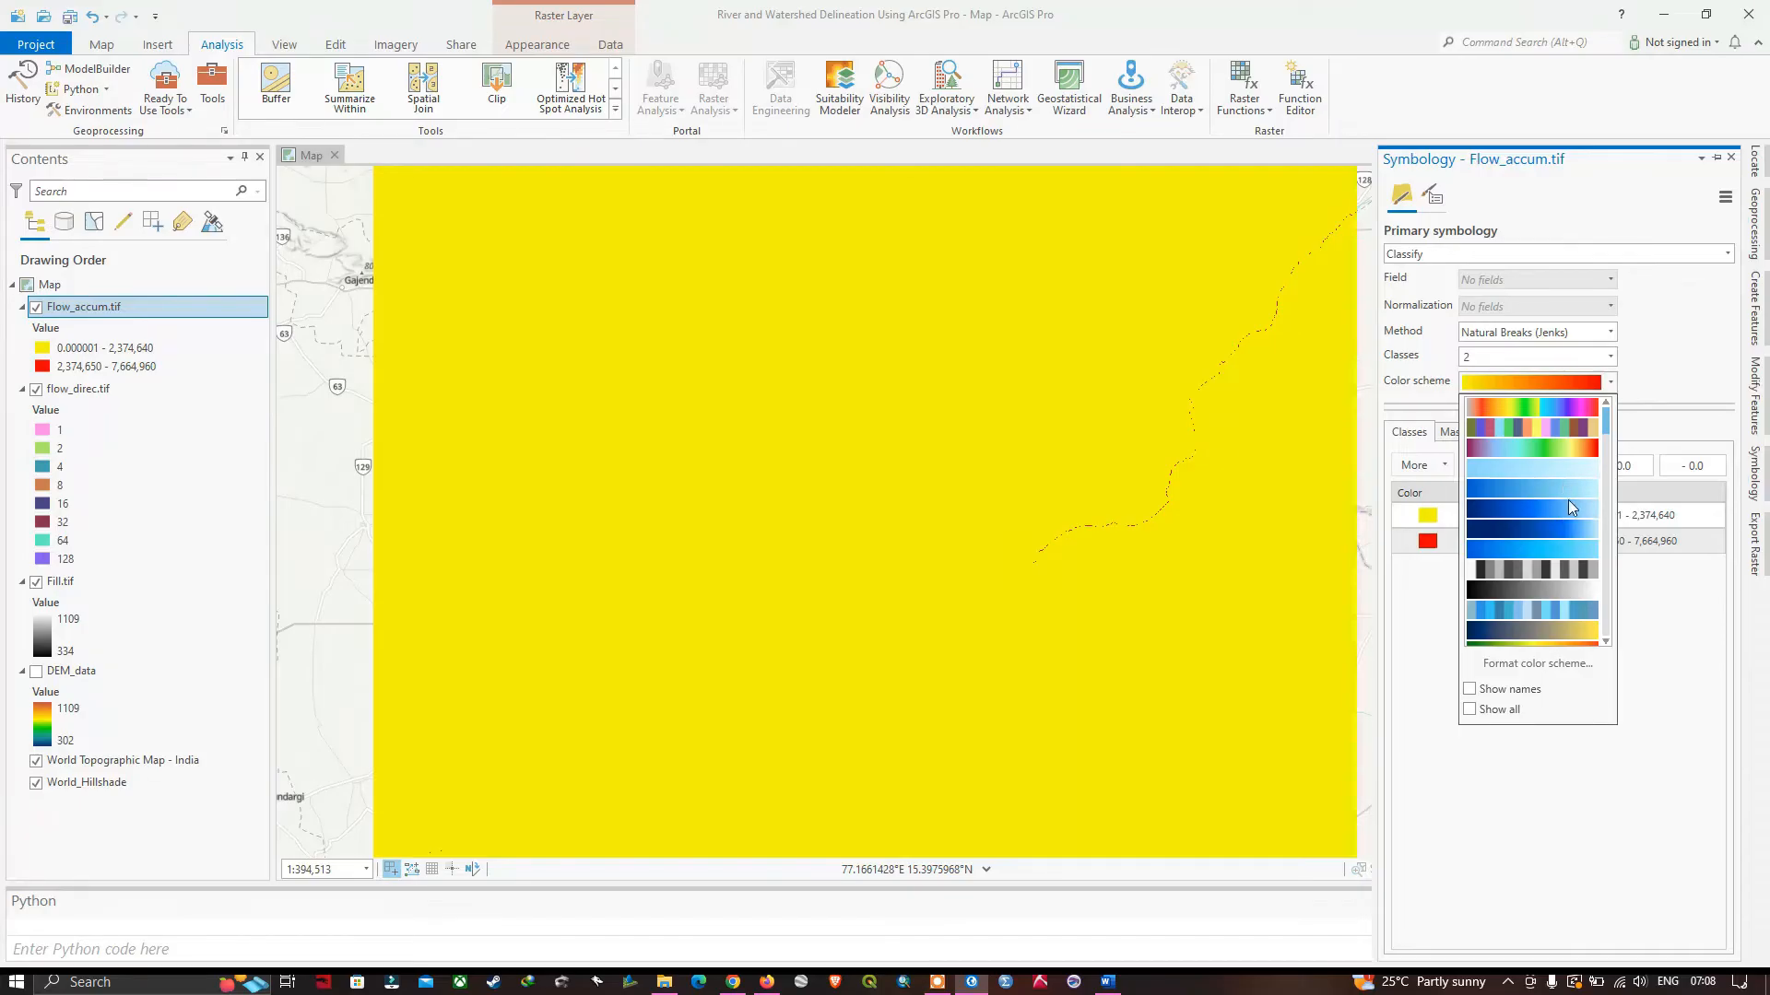
pyautogui.click(1573, 510)
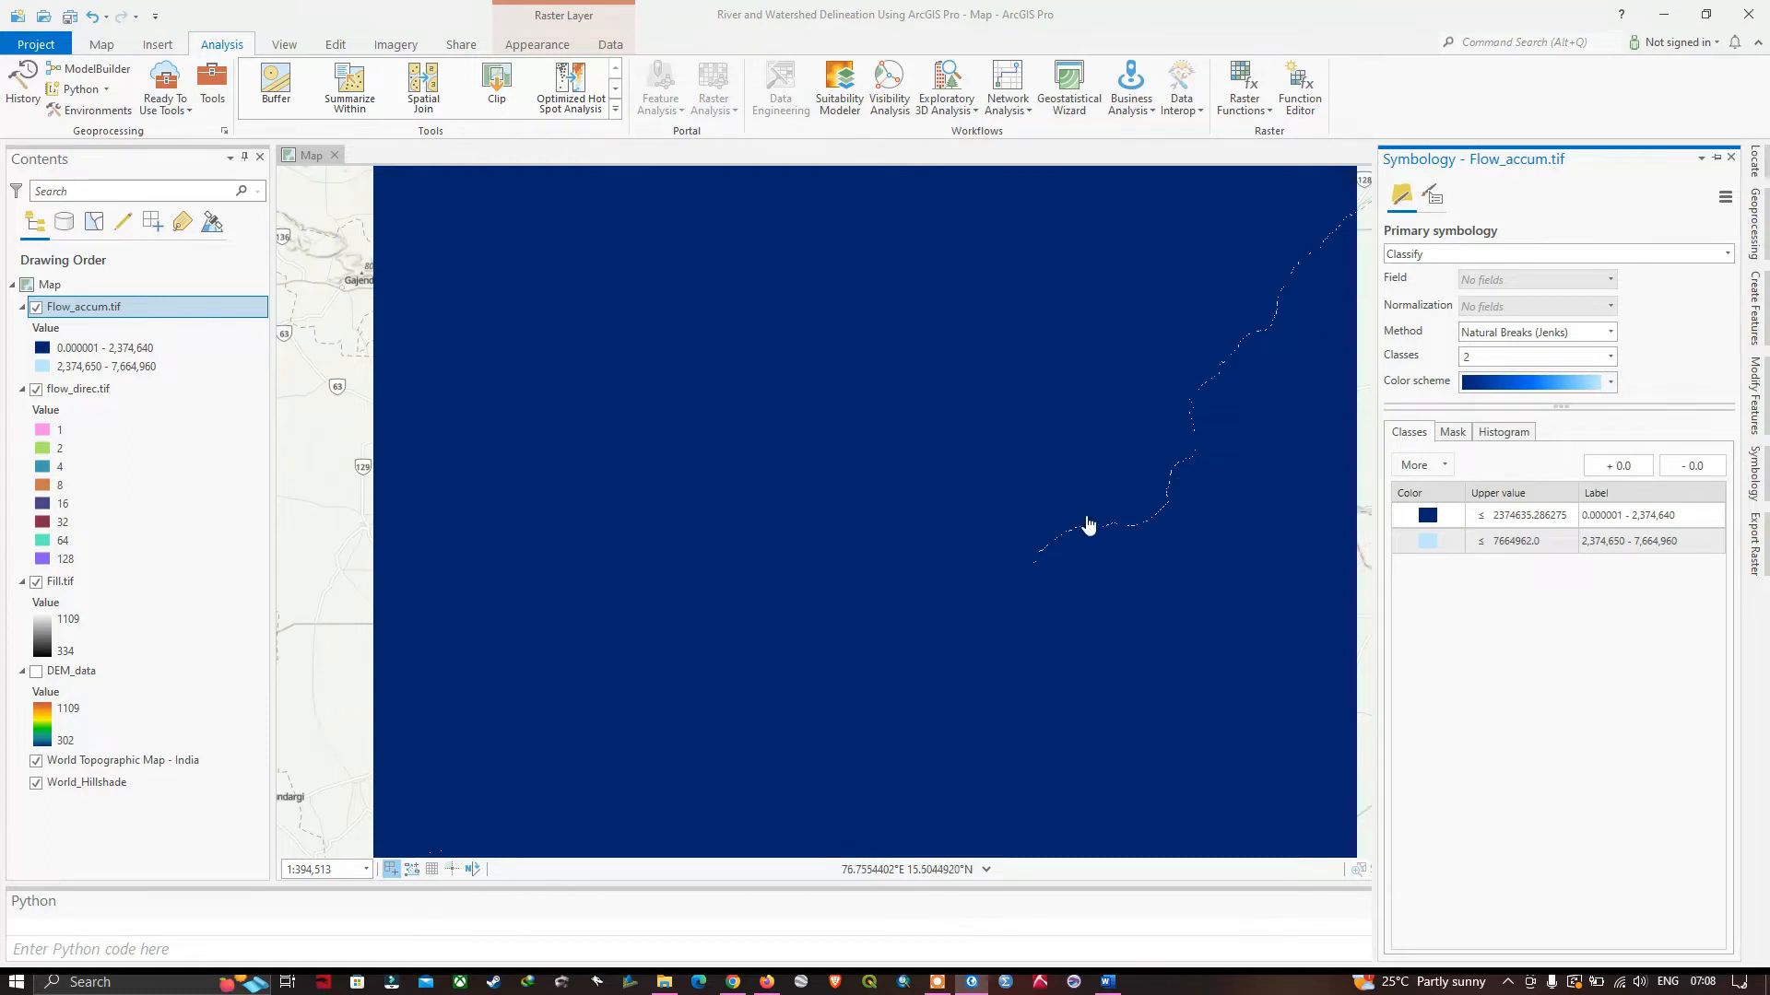
# Set the upper value of the first, dark blue flow accumulation class to 1000000.
pyautogui.click(1517, 546)
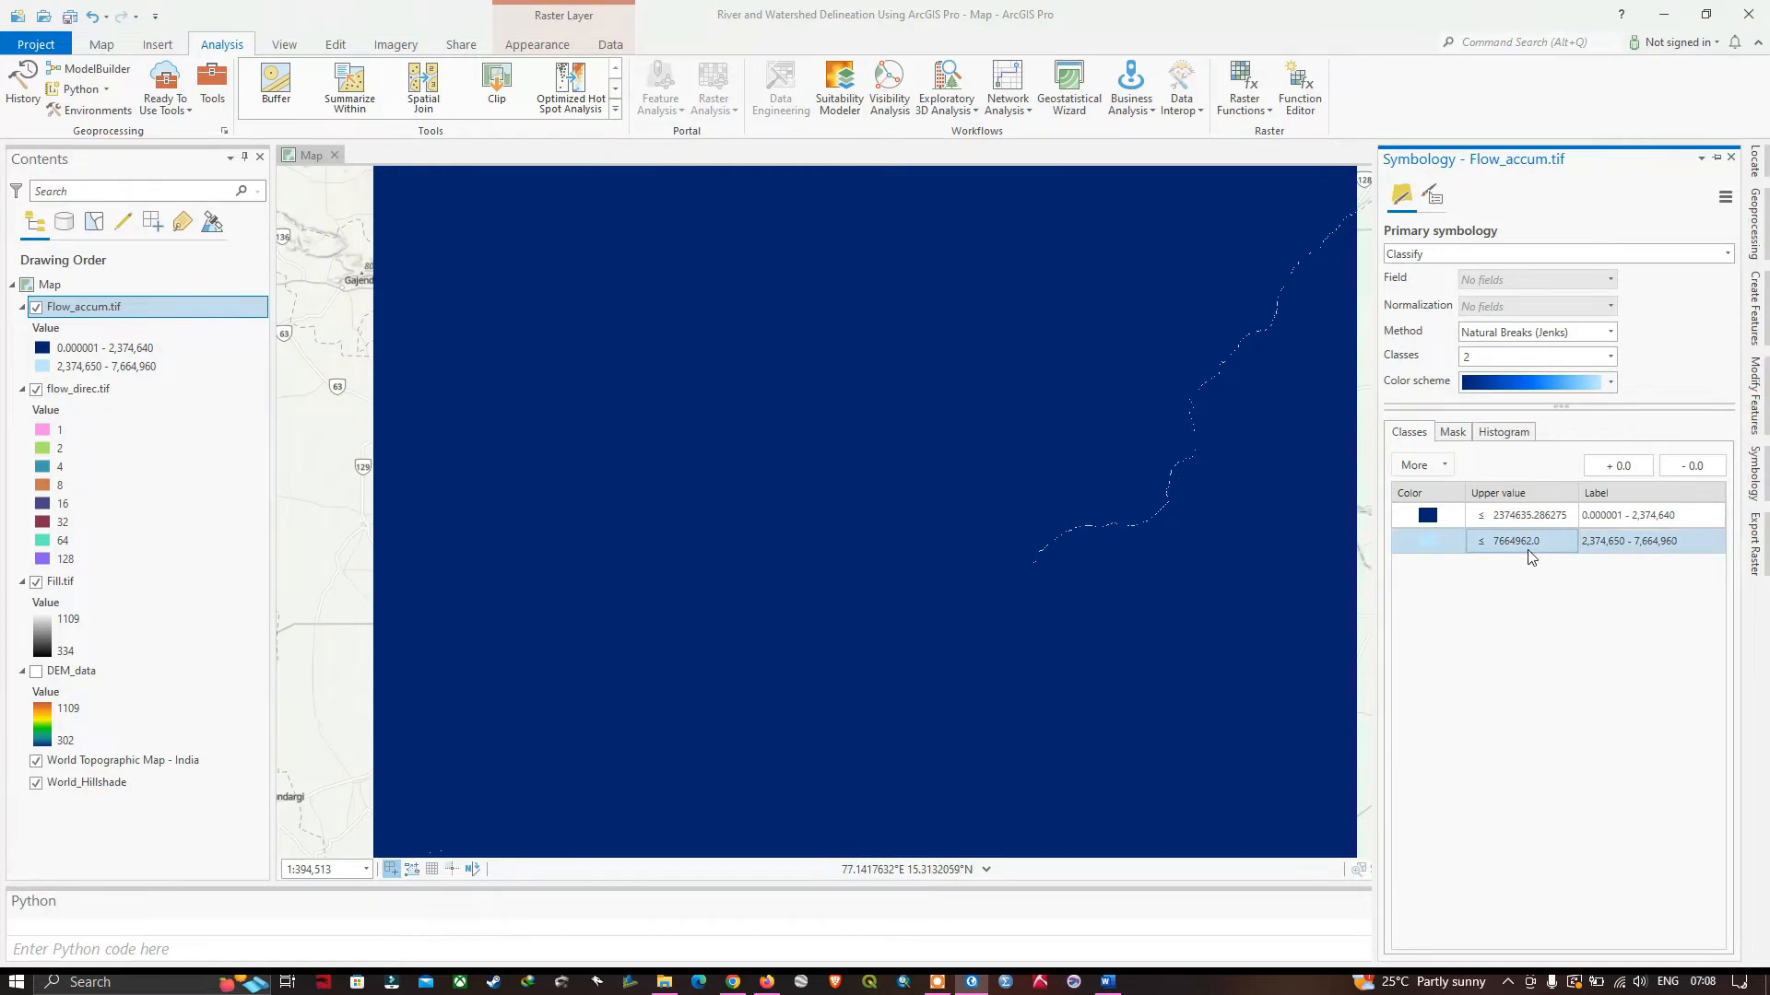
pyautogui.click(1409, 546)
pyautogui.click(1440, 522)
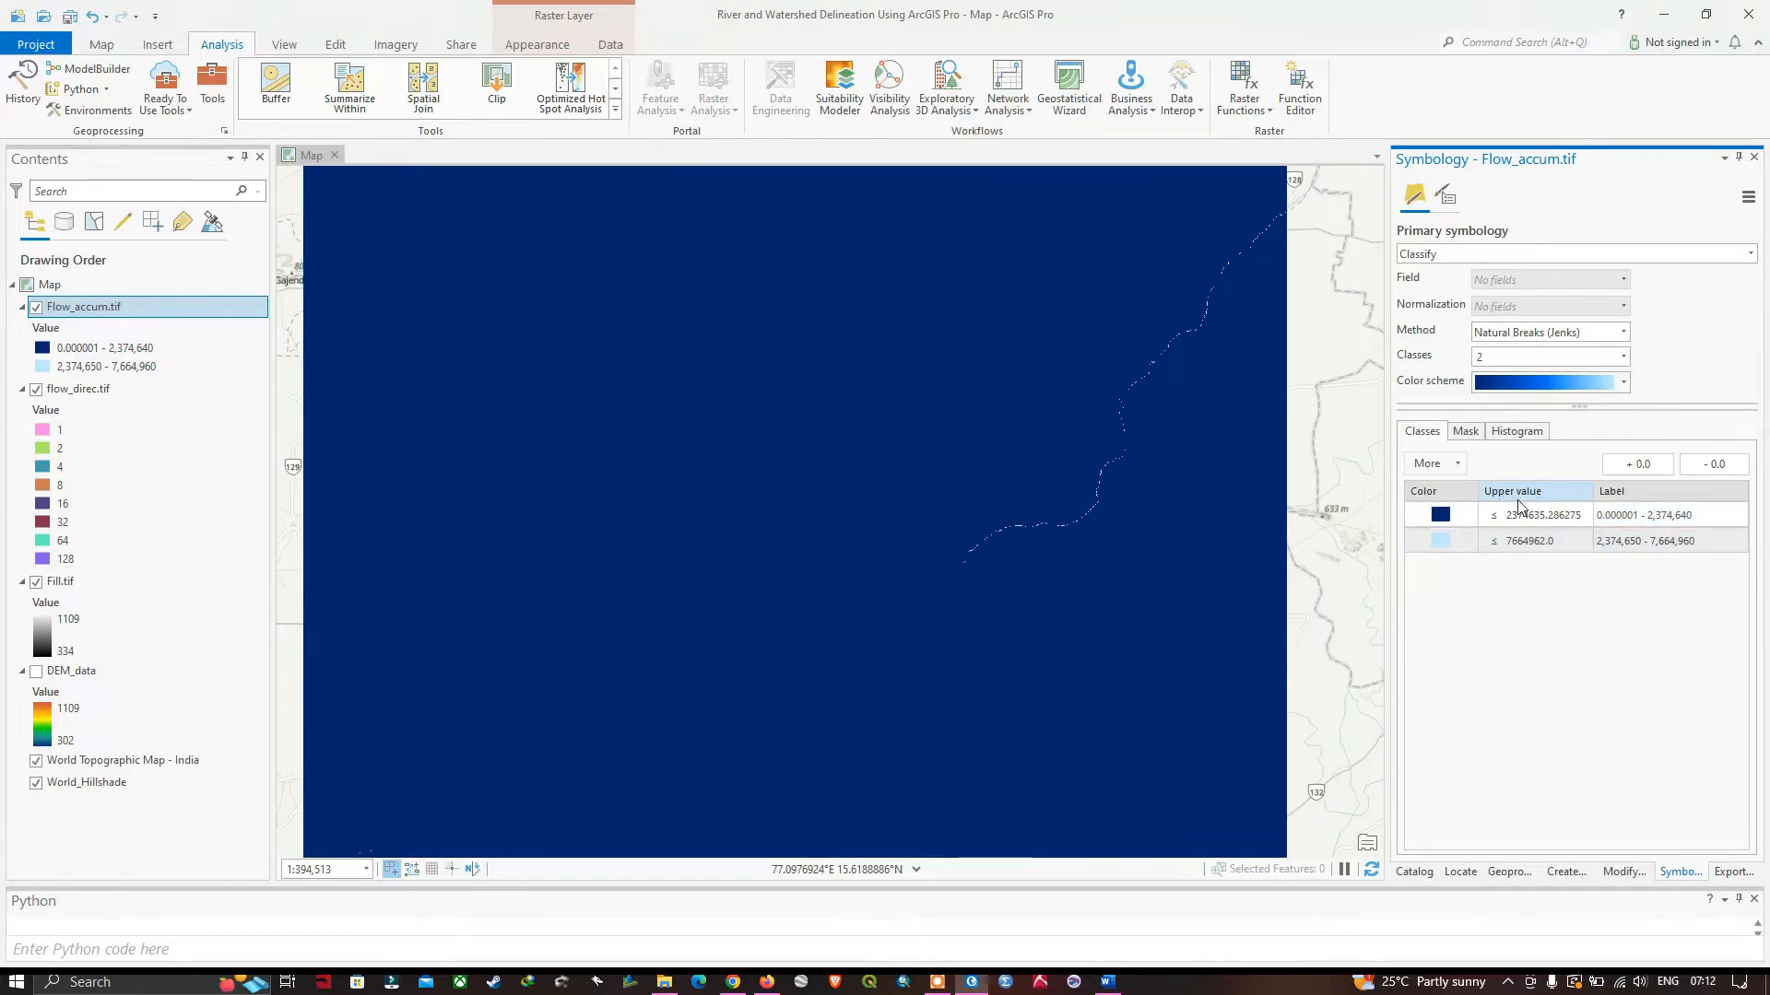
pyautogui.click(1554, 514)
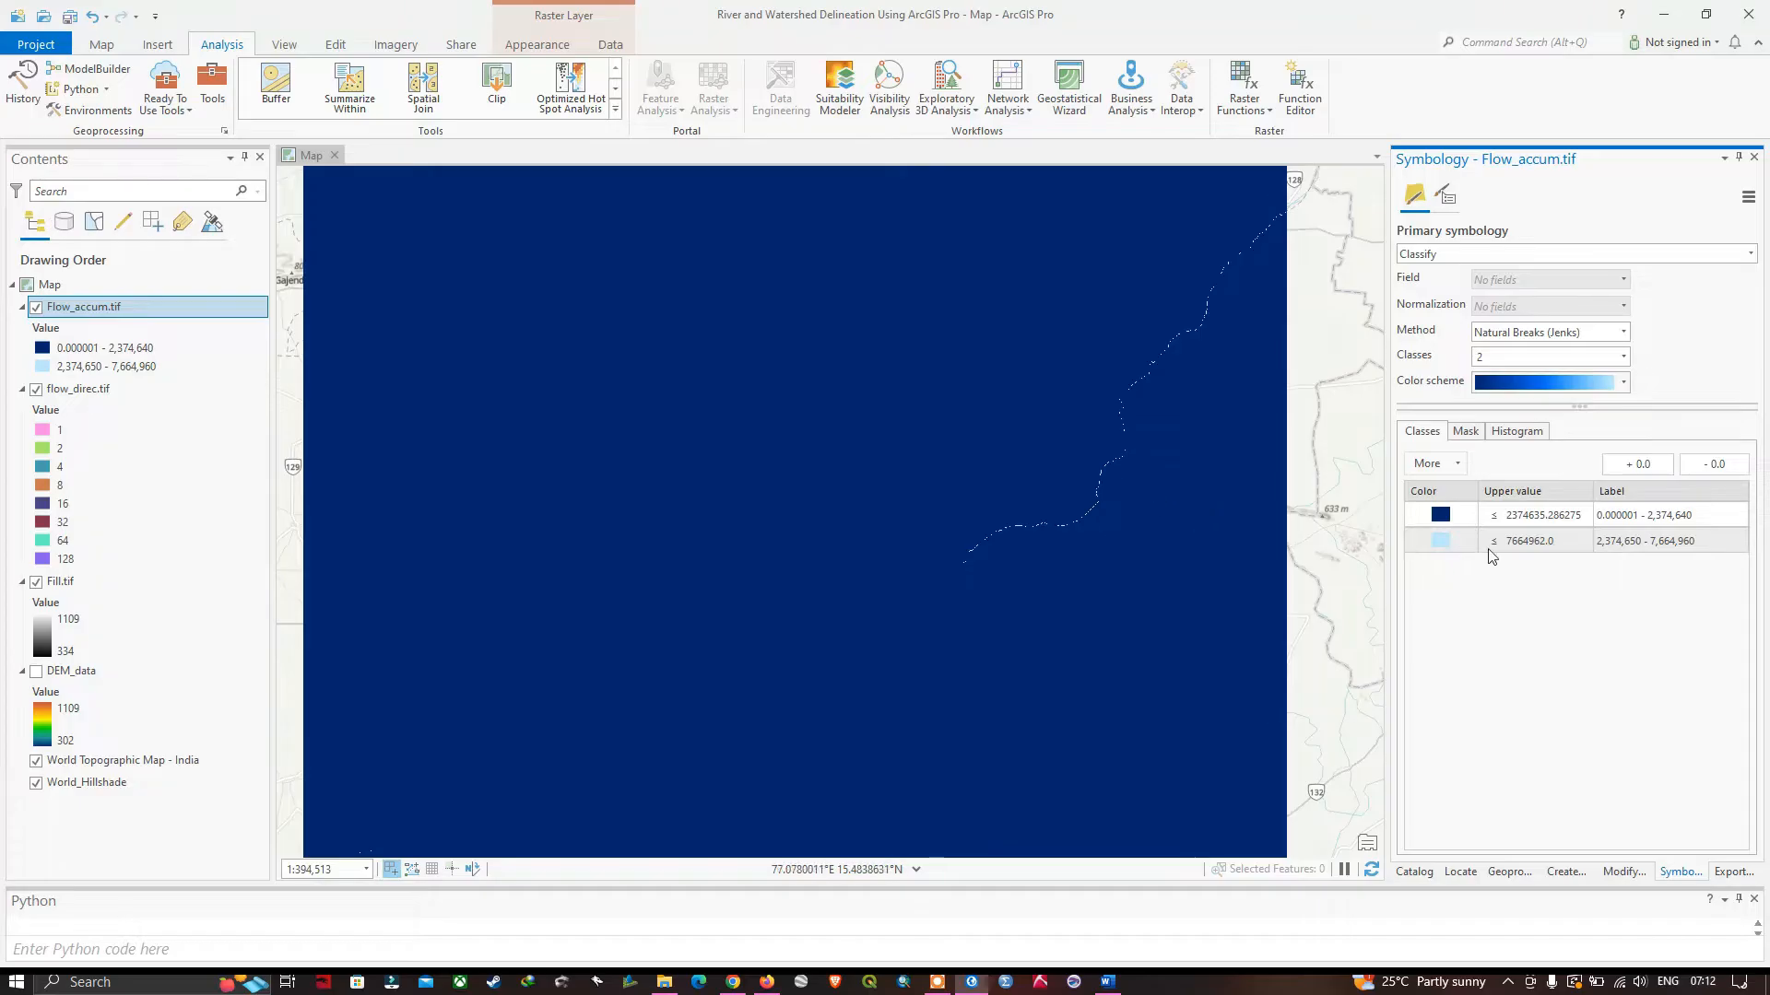
pyautogui.click(1534, 546)
pyautogui.click(1563, 518)
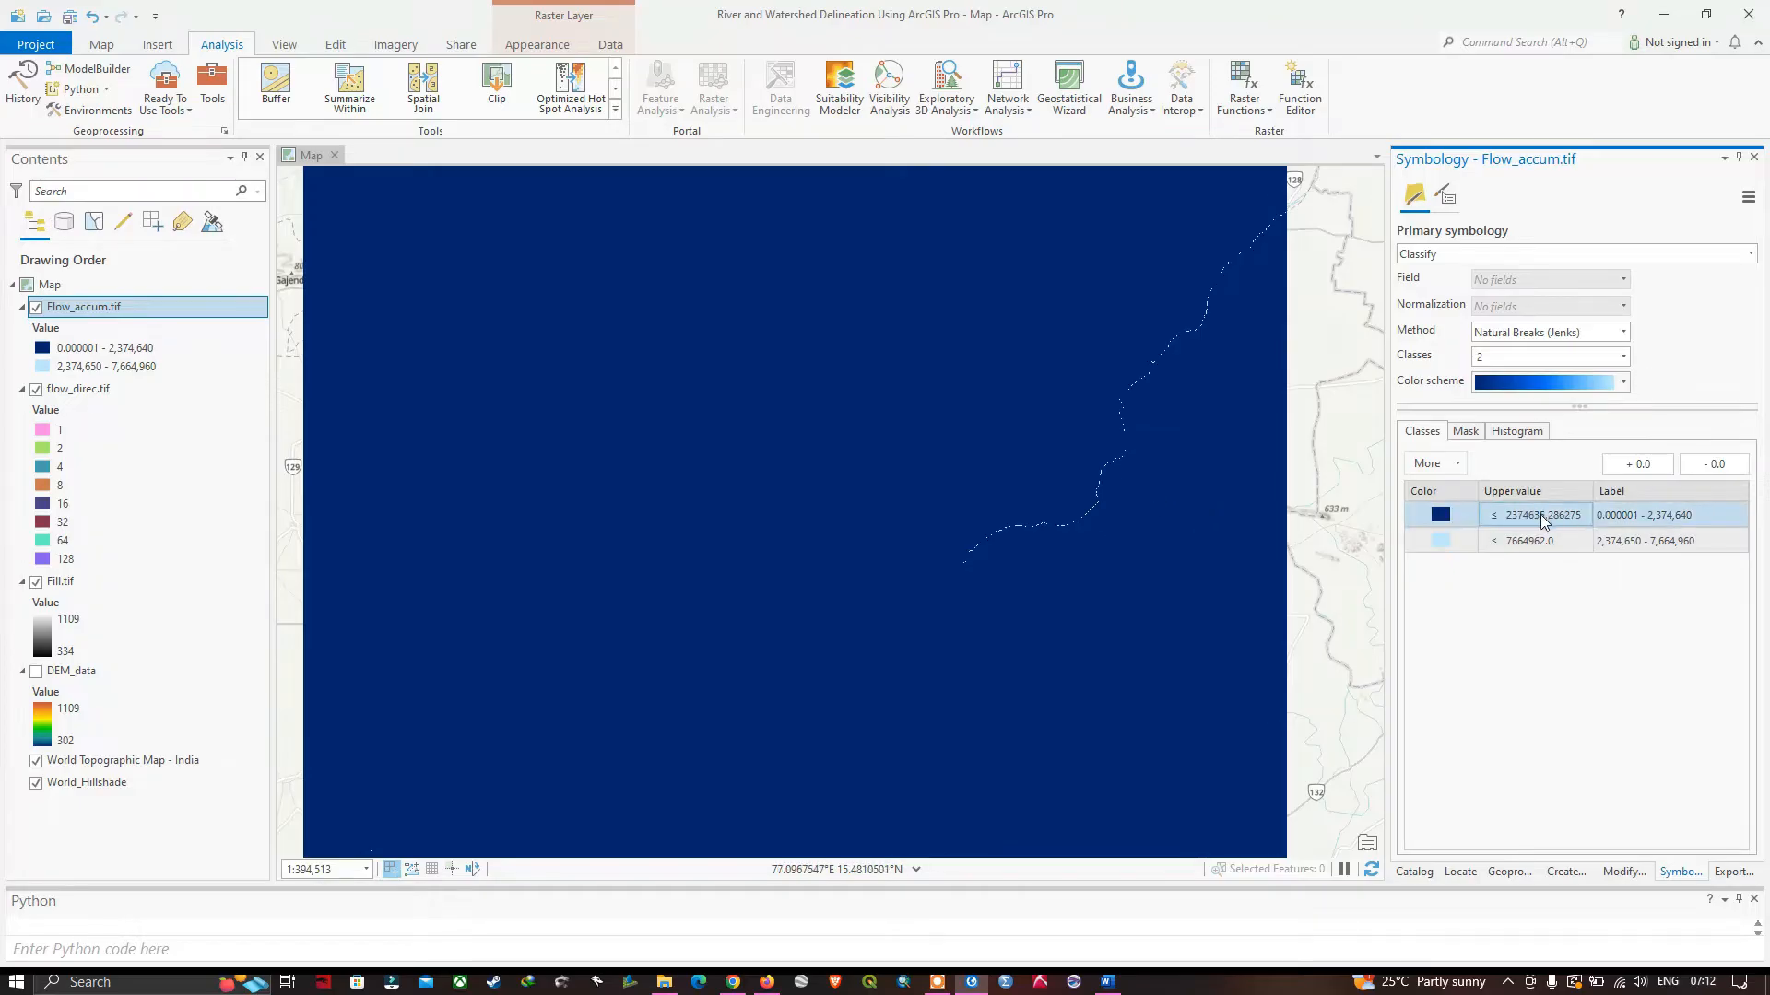
pyautogui.doubleClick(1688, 516)
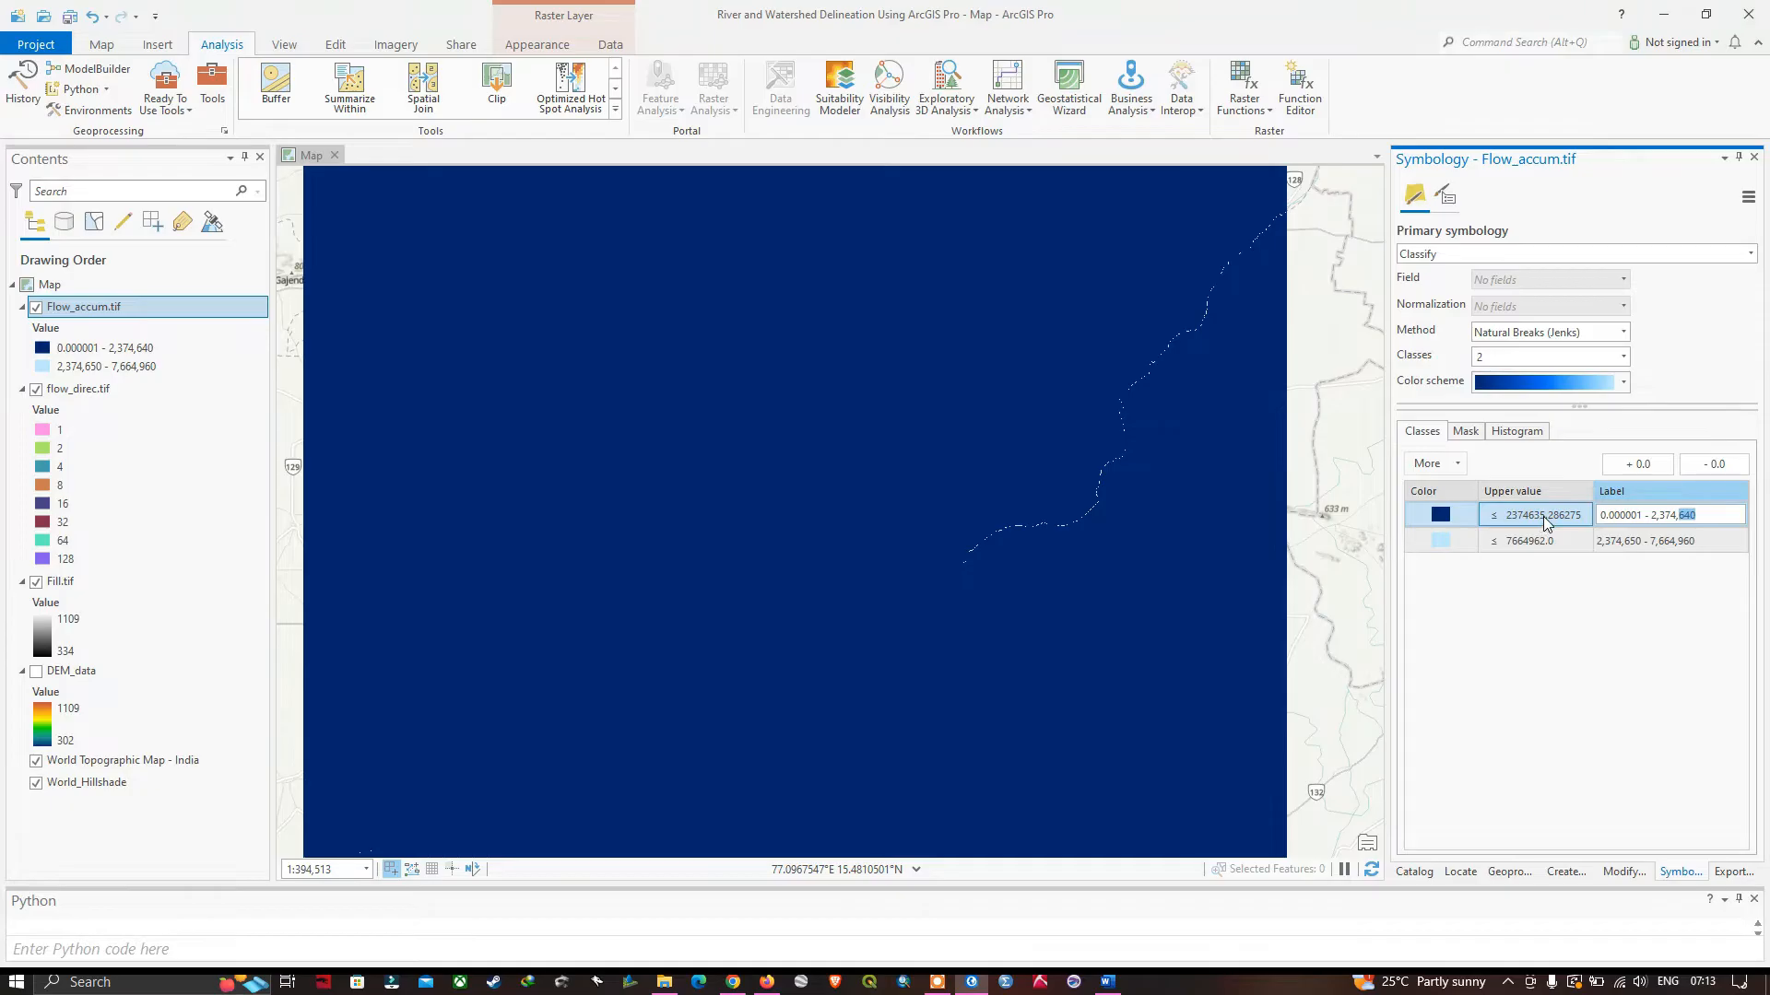
pyautogui.doubleClick(1543, 518)
pyautogui.moveTo(1567, 517); pyautogui.dragTo(1522, 517)
pyautogui.press('BackSpace')
pyautogui.press('BackSpace')
pyautogui.press('BackSpace')
pyautogui.press('BackSpace')
pyautogui.press('BackSpace')
pyautogui.press('BackSpace')
pyautogui.press('BackSpace')
pyautogui.press('BackSpace')
pyautogui.write('1000000')
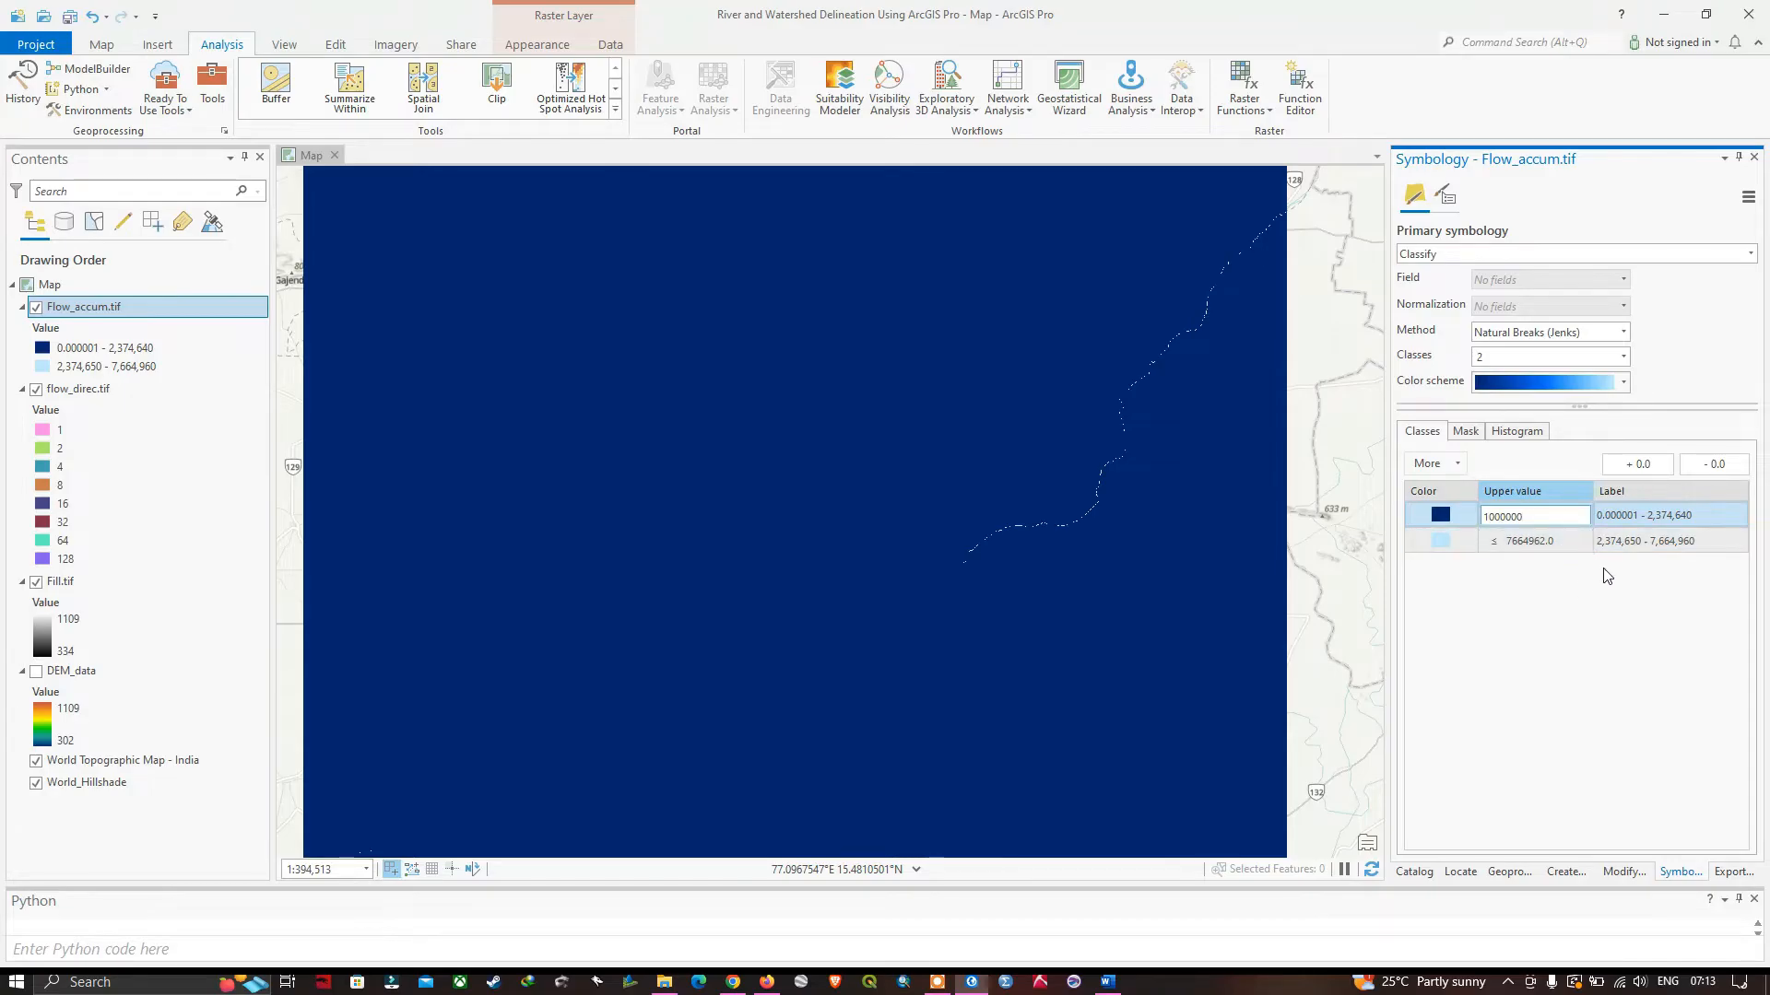
pyautogui.click(1357, 512)
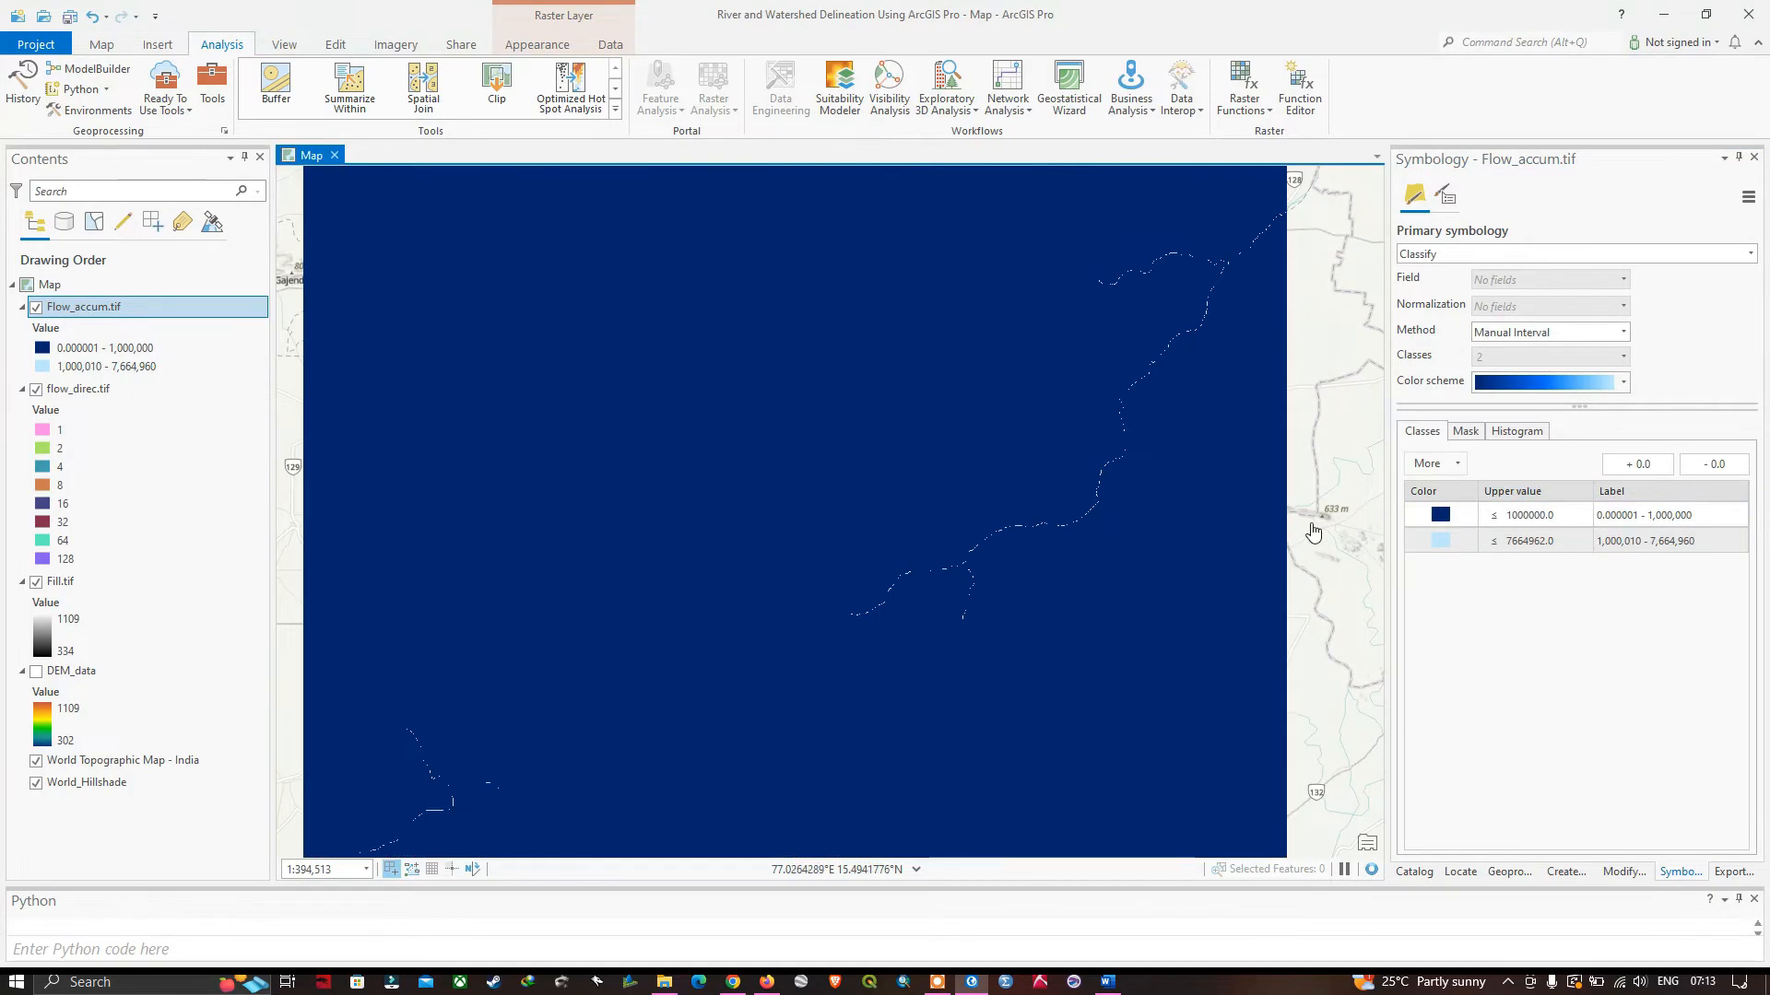
# Lower the first flow accumulation class's upper value to 500000 to show more streams.
pyautogui.scroll(-2, 1139, 563)
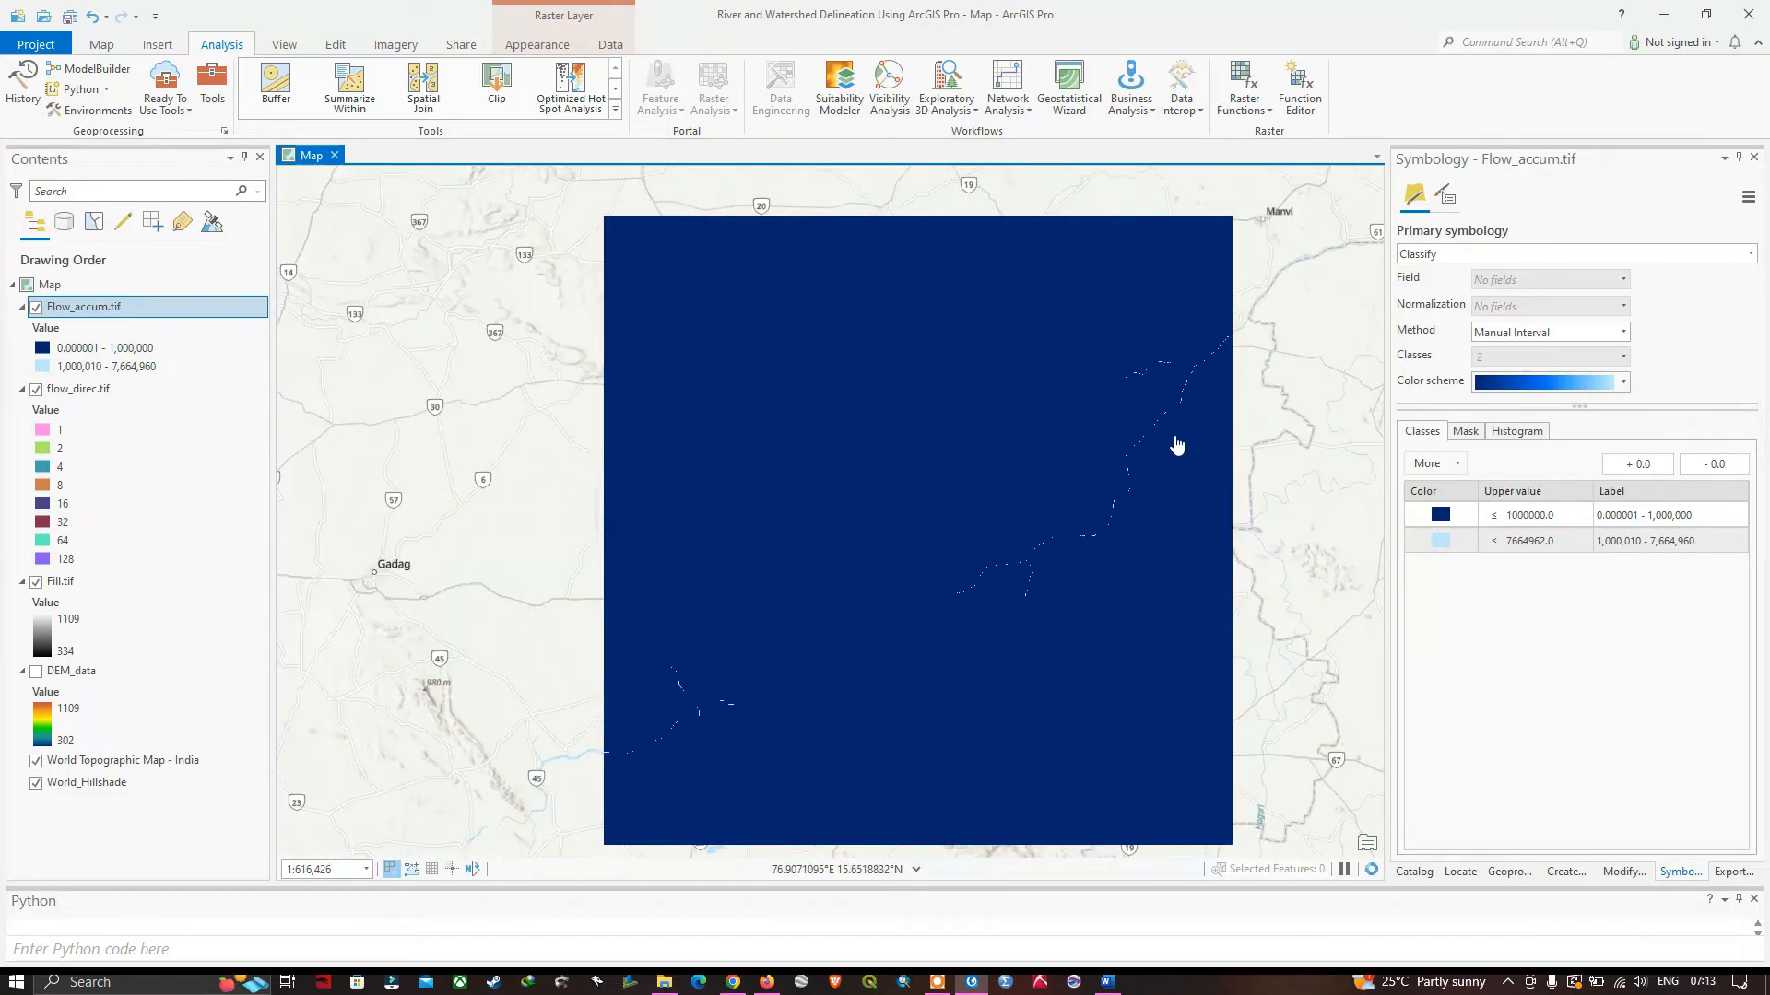
pyautogui.scroll(2, 1176, 445)
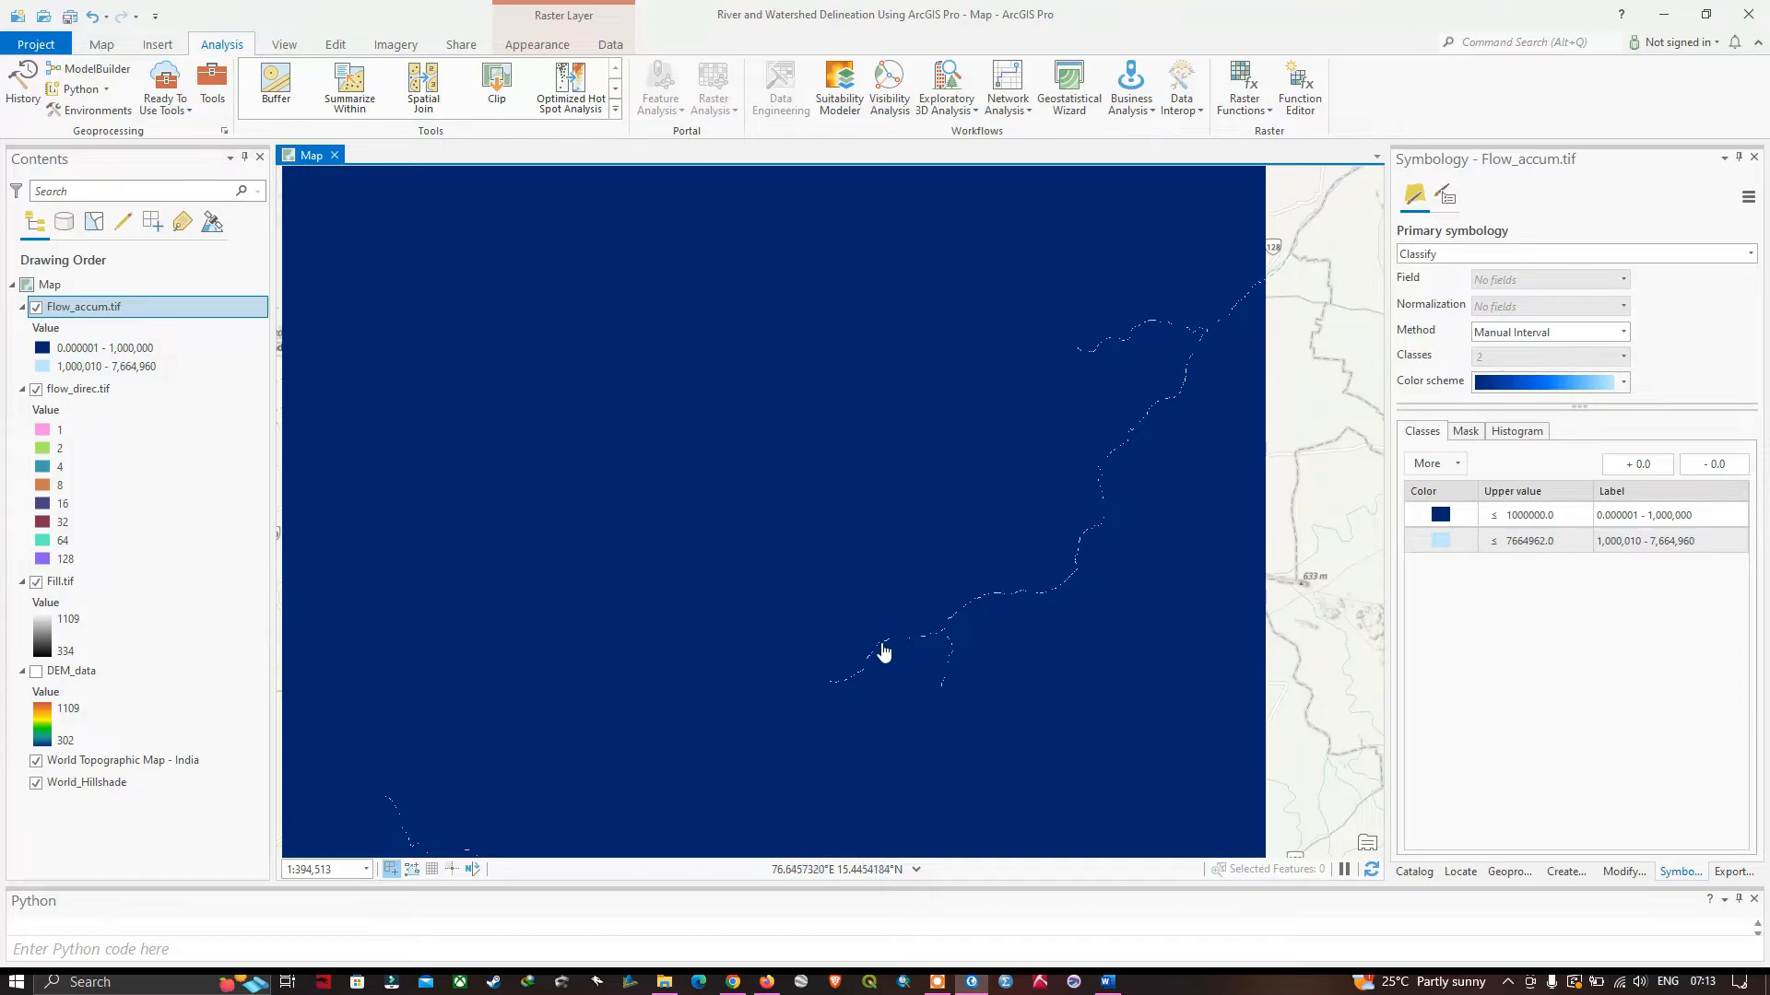
pyautogui.click(1551, 512)
pyautogui.scroll(-2, 955, 638)
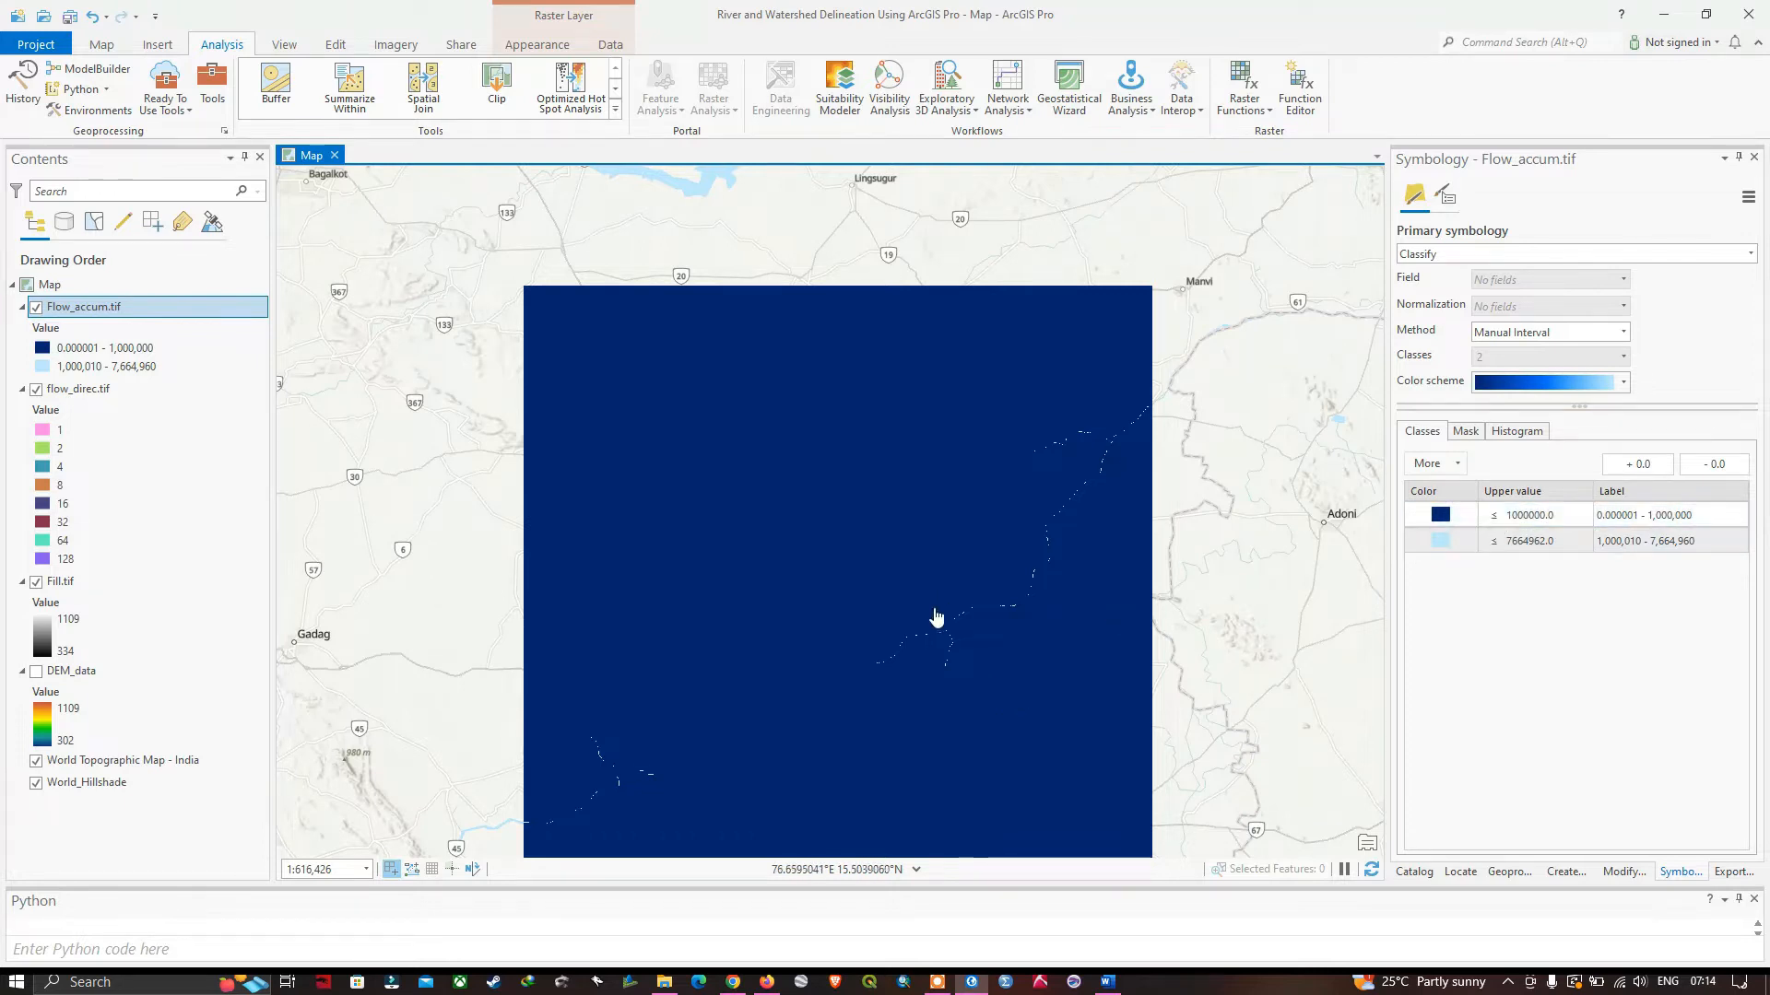
pyautogui.moveTo(1036, 660); pyautogui.dragTo(1032, 608)
pyautogui.click(1567, 523)
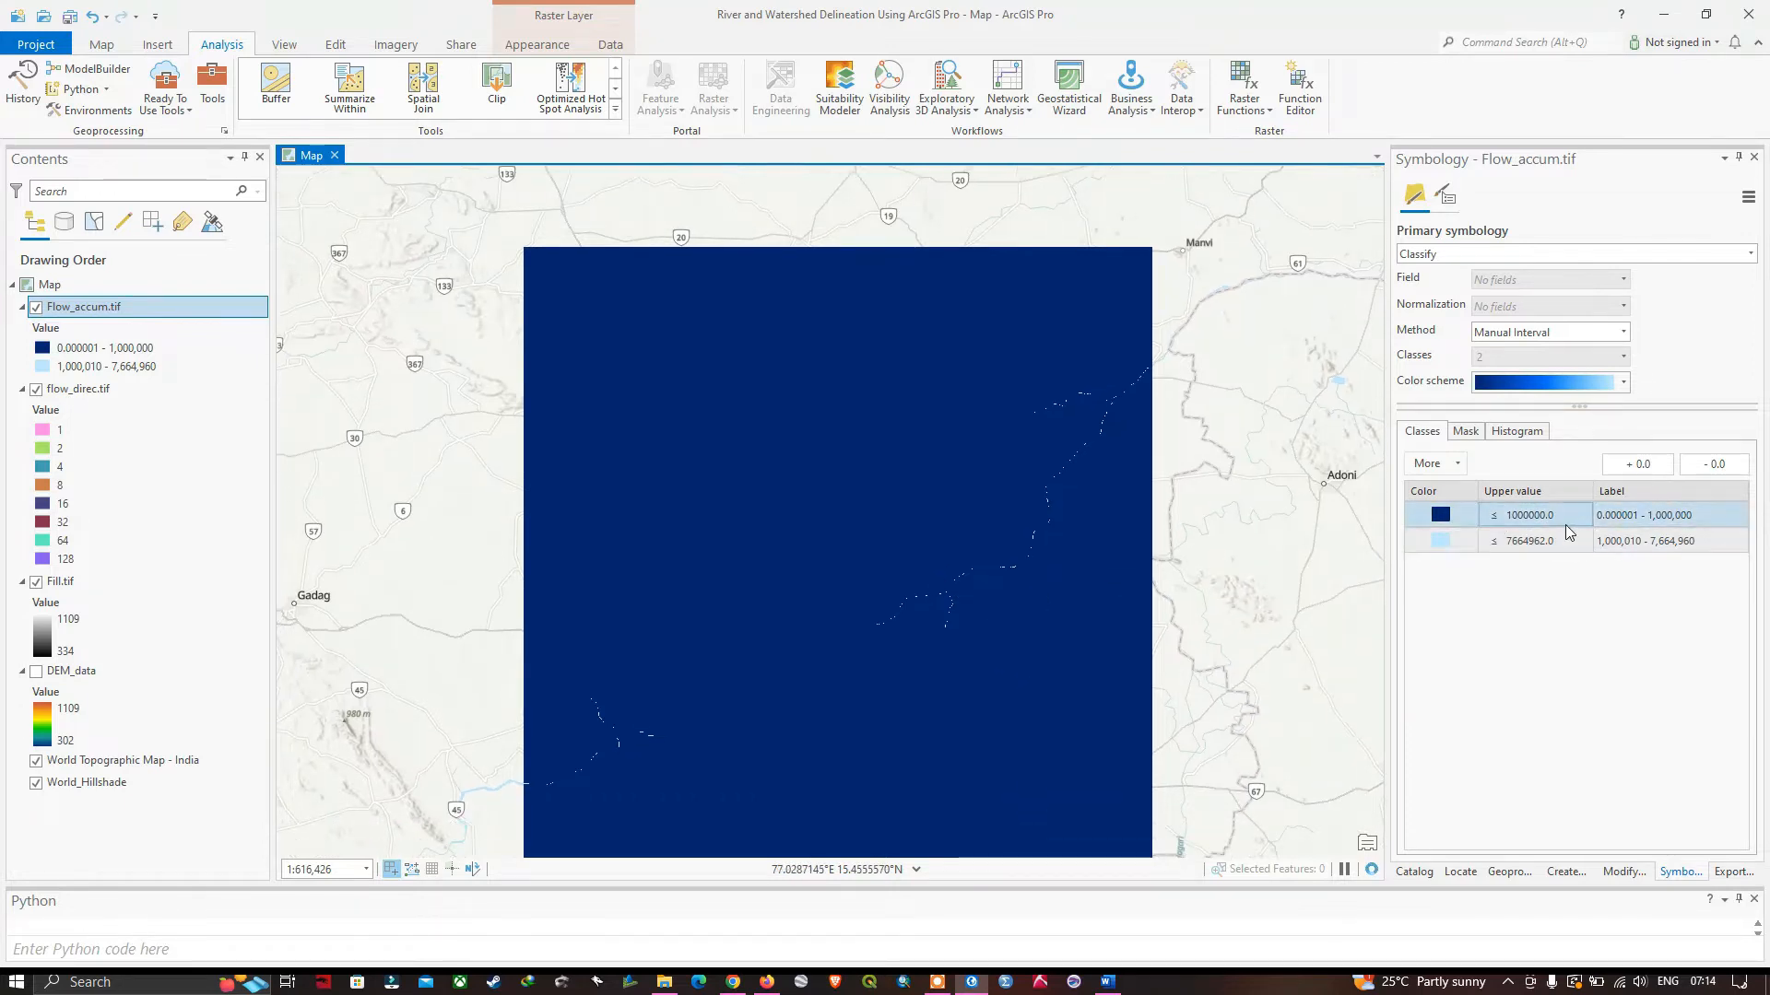
pyautogui.click(1563, 522)
pyautogui.click(1558, 517)
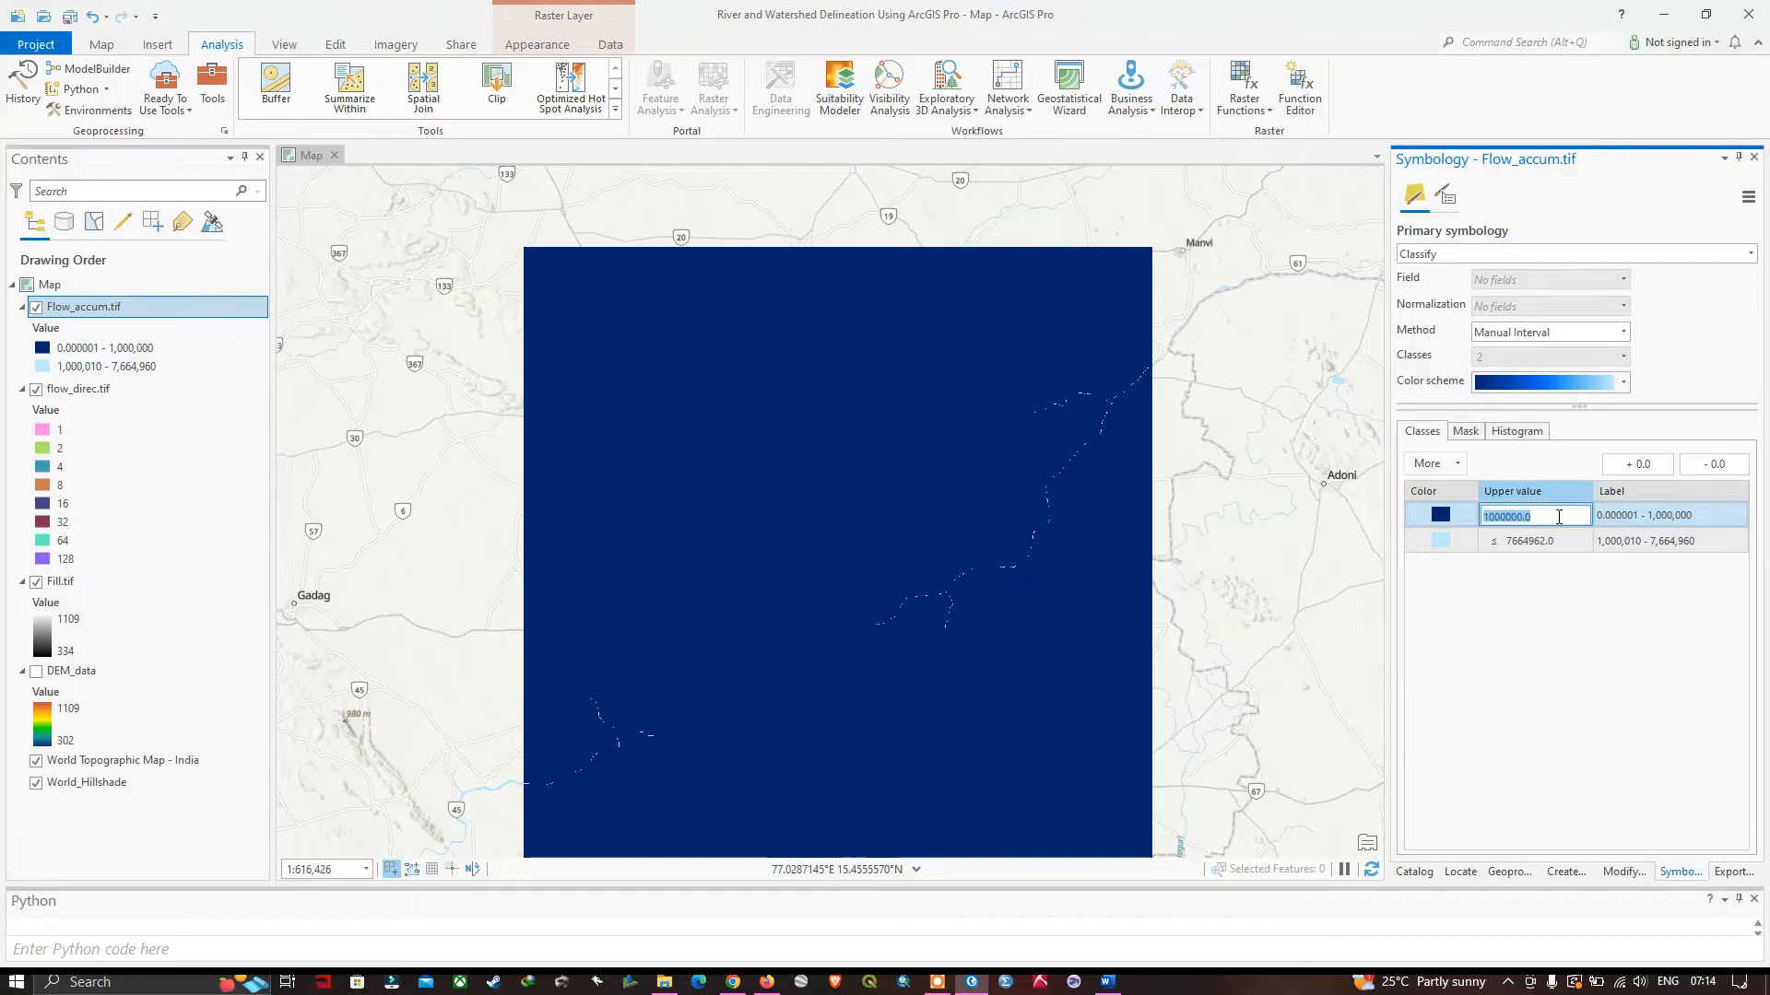
pyautogui.press('BackSpace')
pyautogui.write('500000')
pyautogui.press('Return')
pyautogui.click(1284, 604)
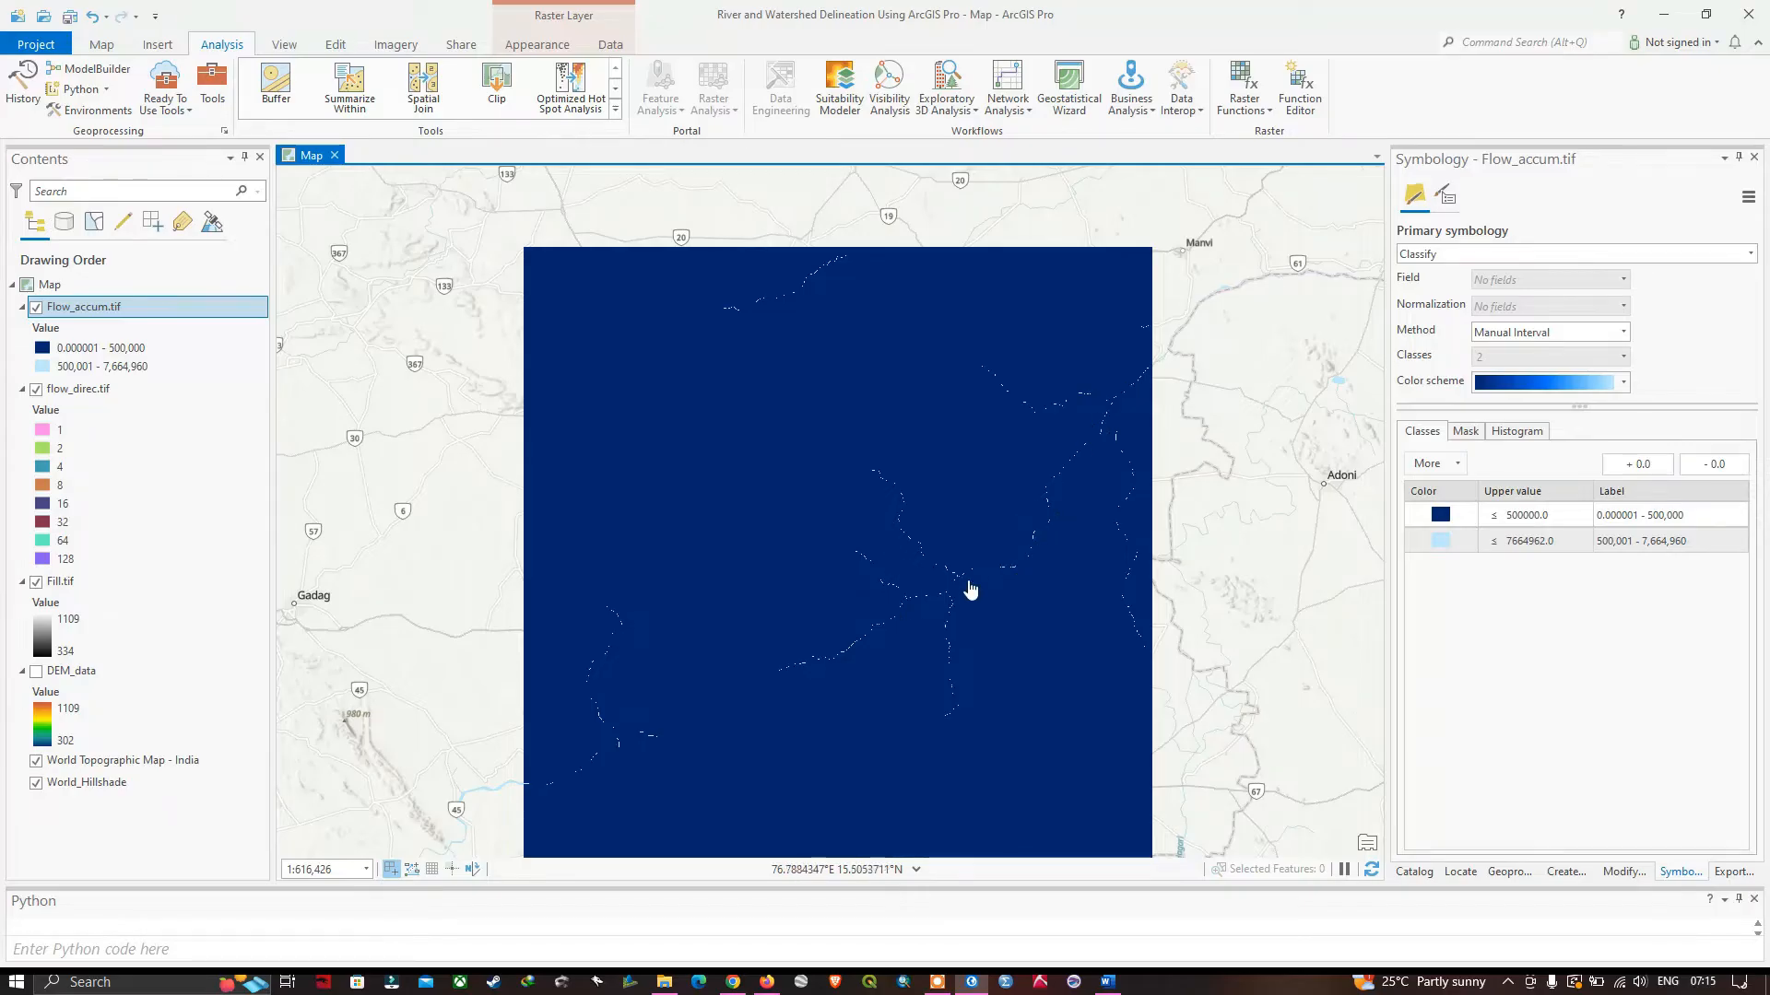
# Reduce the upper value of the first flow accumulation class to 250000.
pyautogui.moveTo(877, 688); pyautogui.dragTo(885, 624)
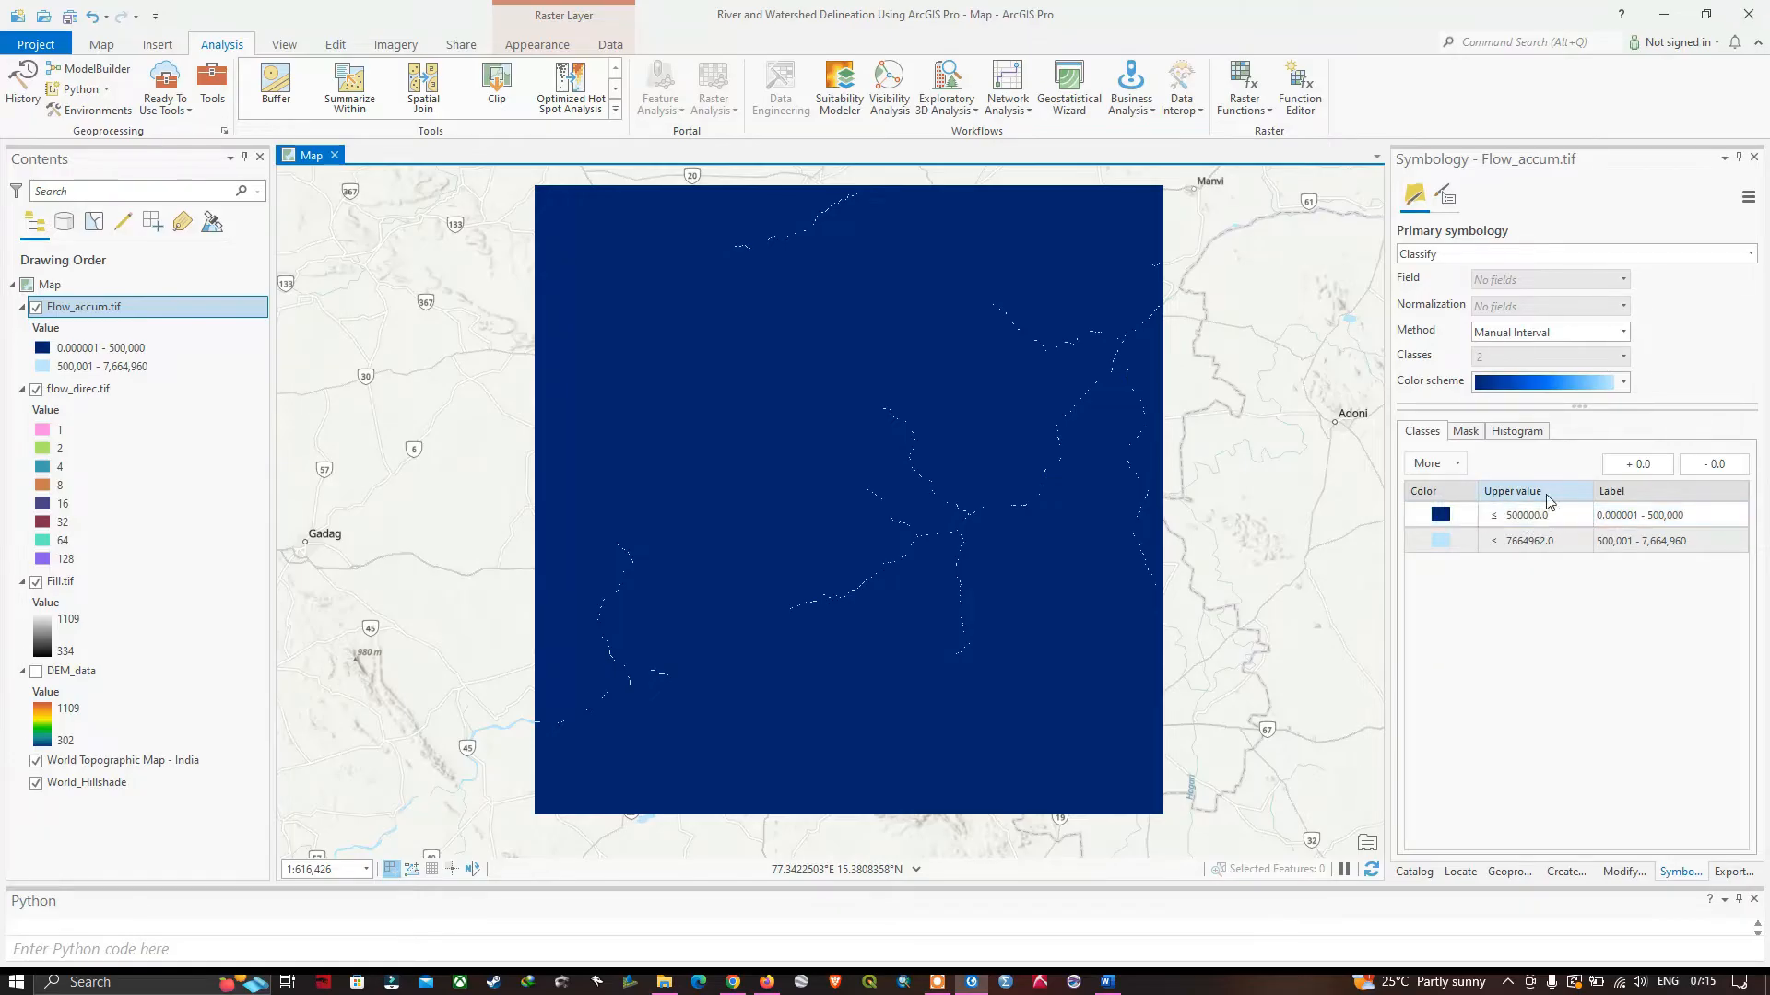
pyautogui.click(1555, 521)
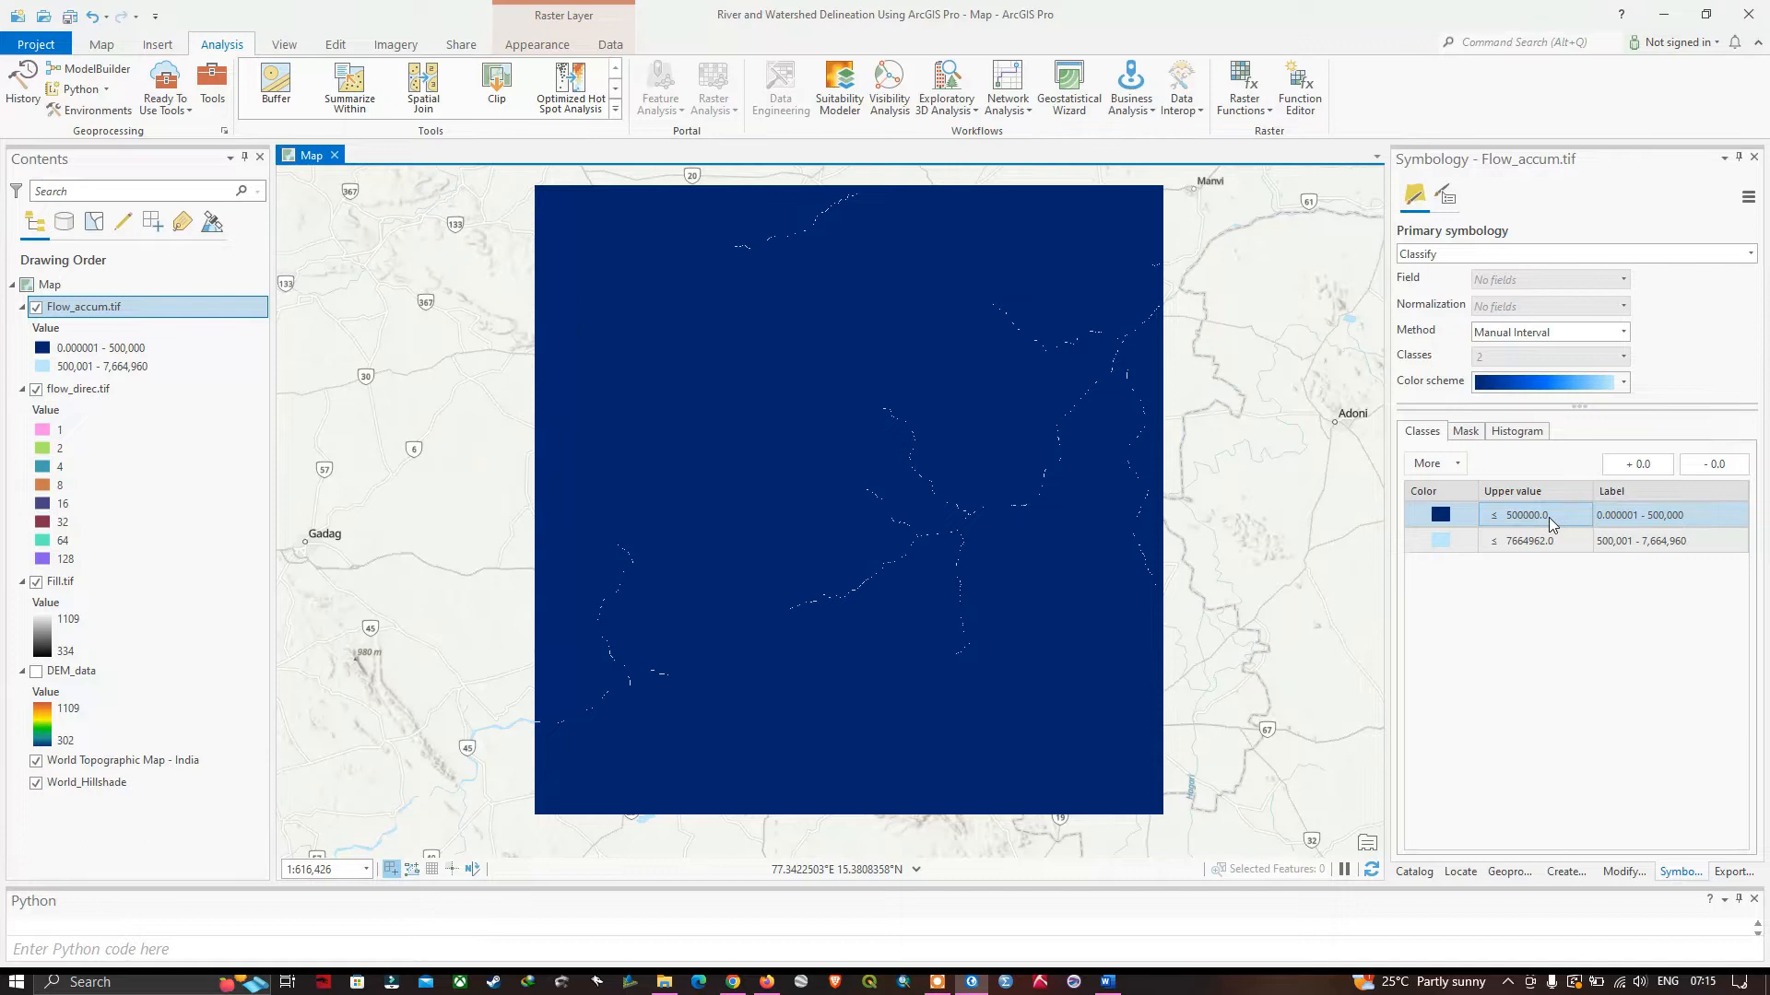
pyautogui.click(1549, 517)
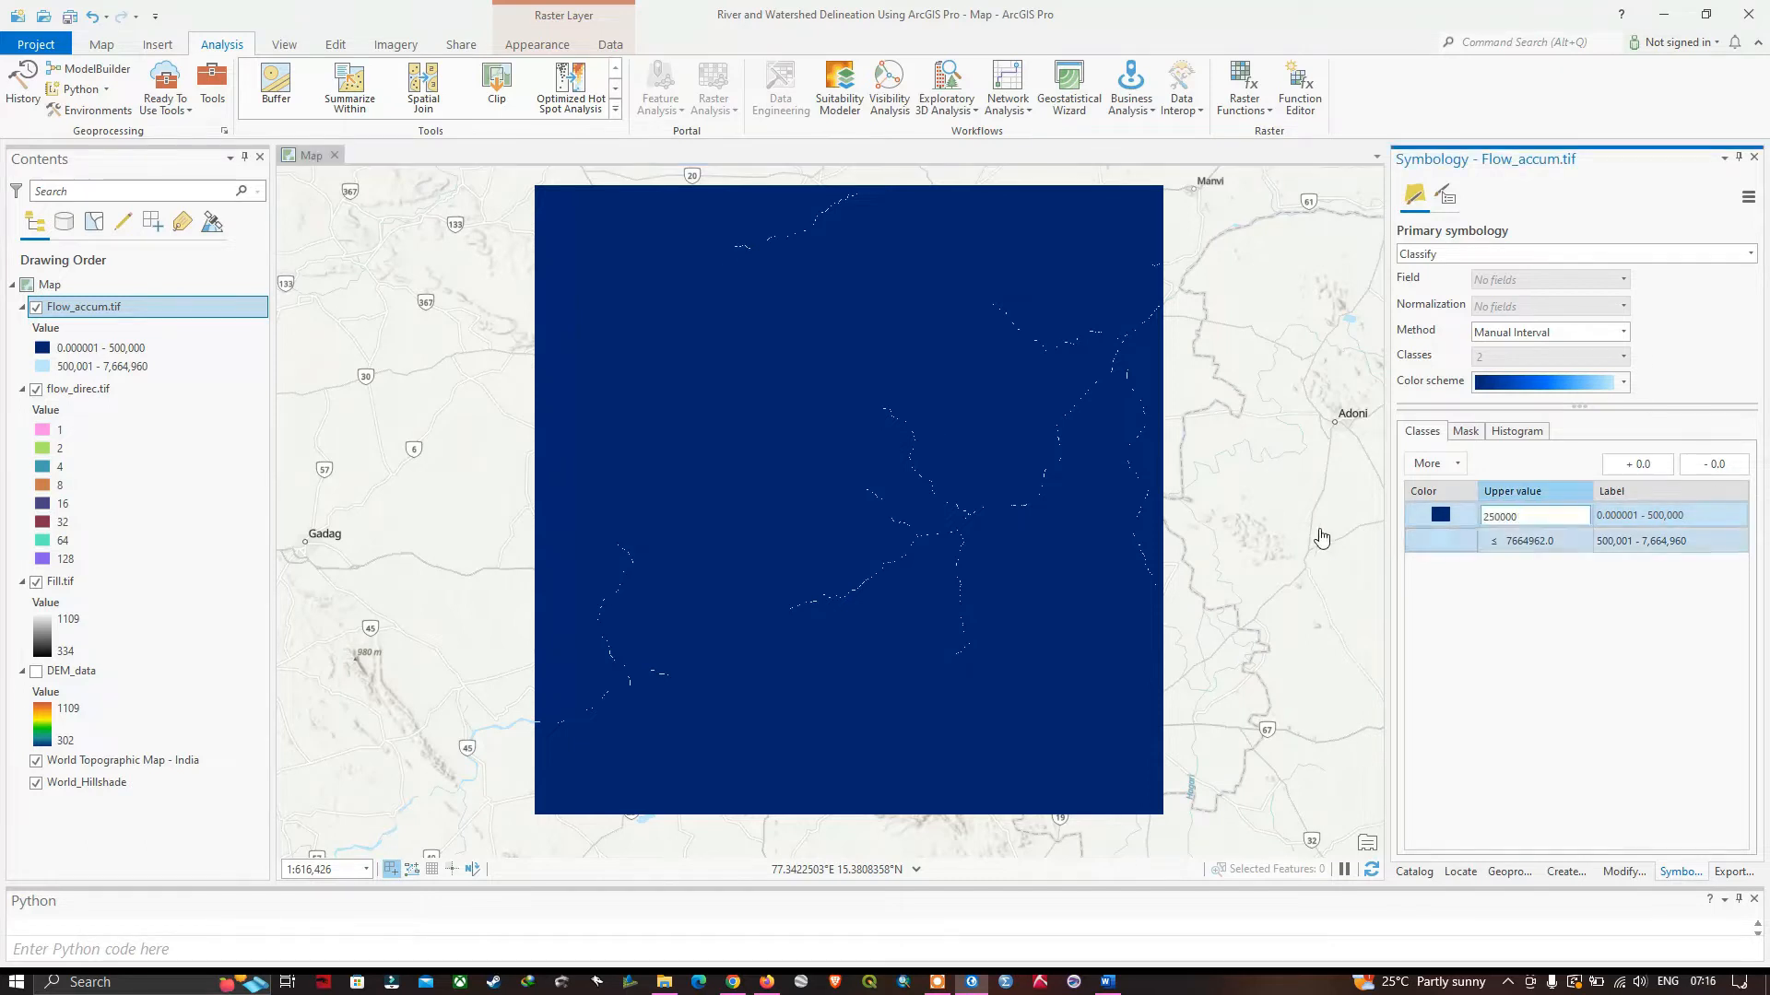
pyautogui.click(1296, 526)
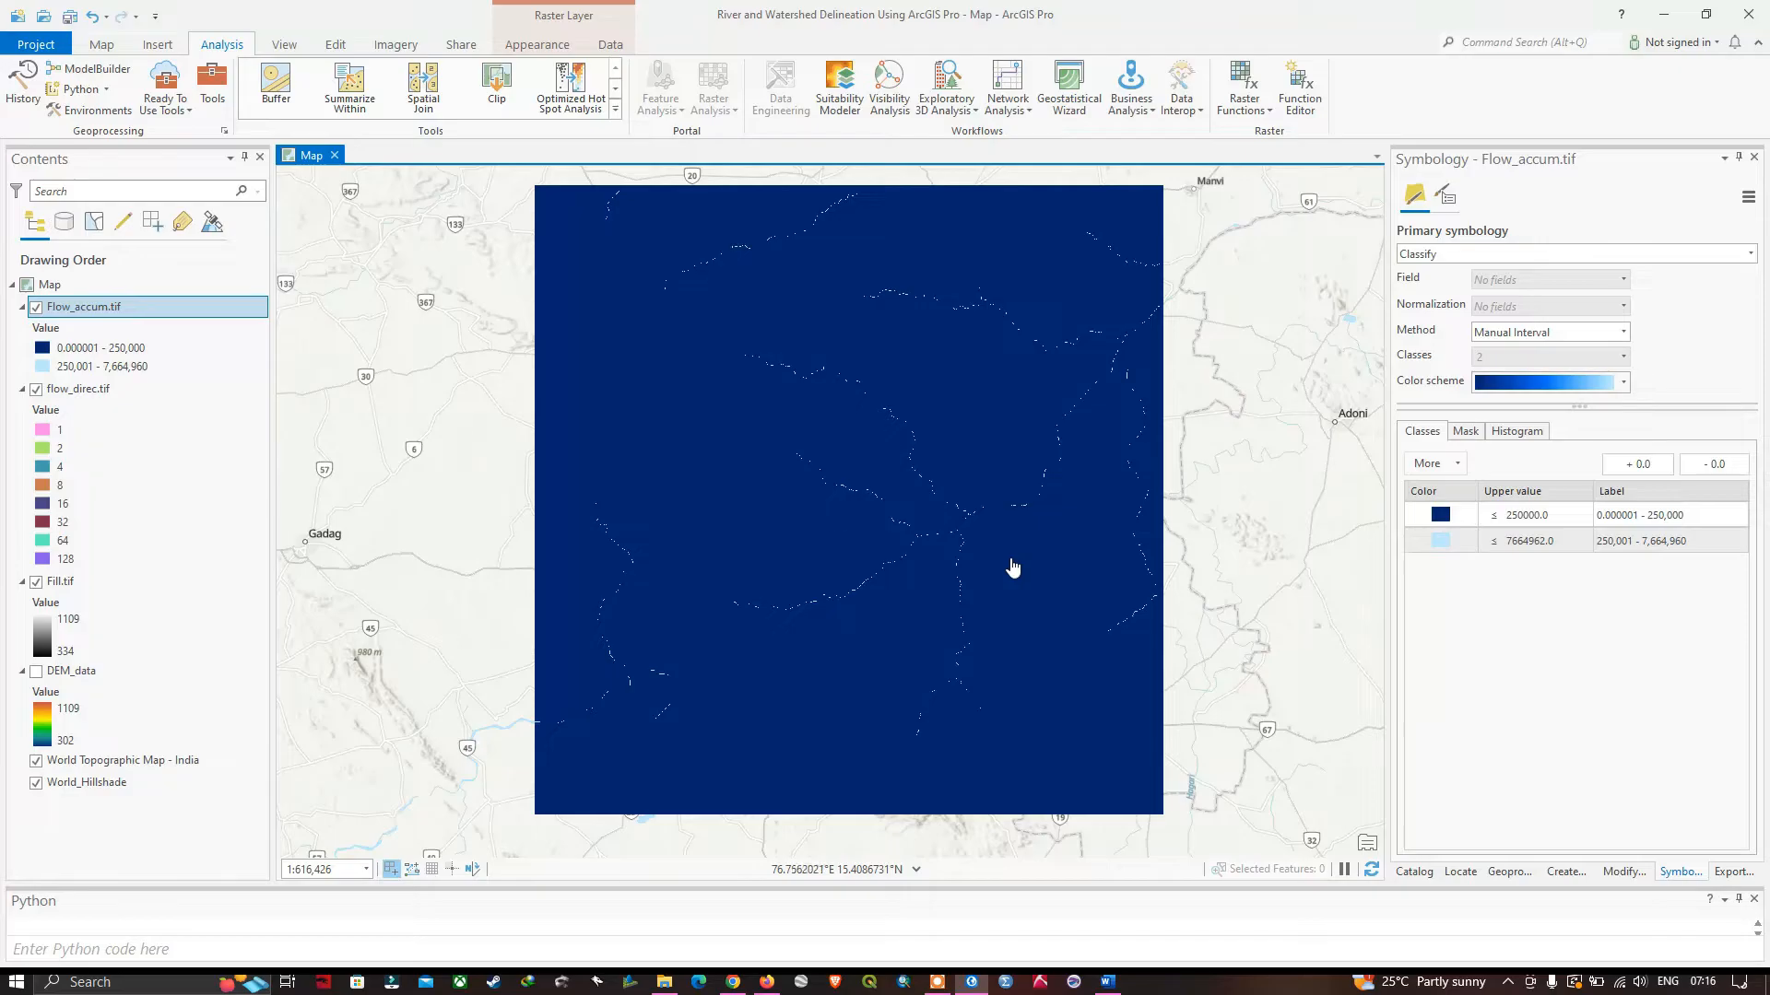
# Set the first flow accumulation class's upper value to 100000 to bring out smaller tributaries.
pyautogui.click(1562, 519)
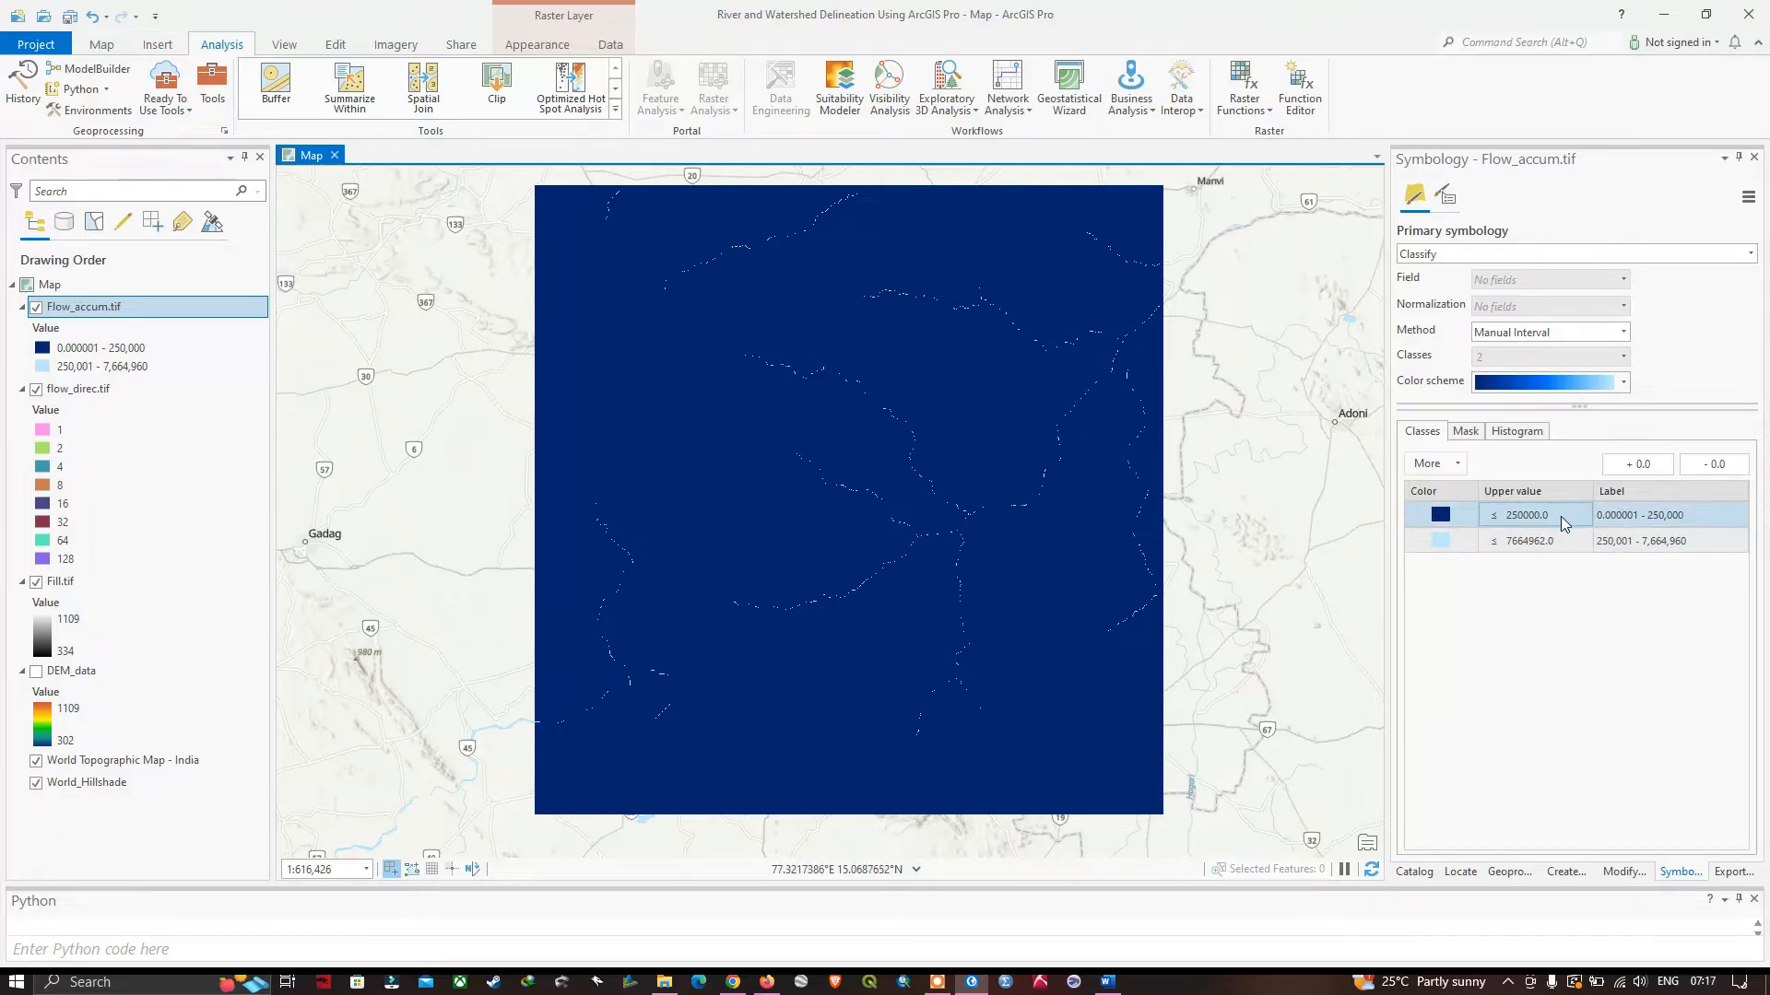
pyautogui.click(1554, 517)
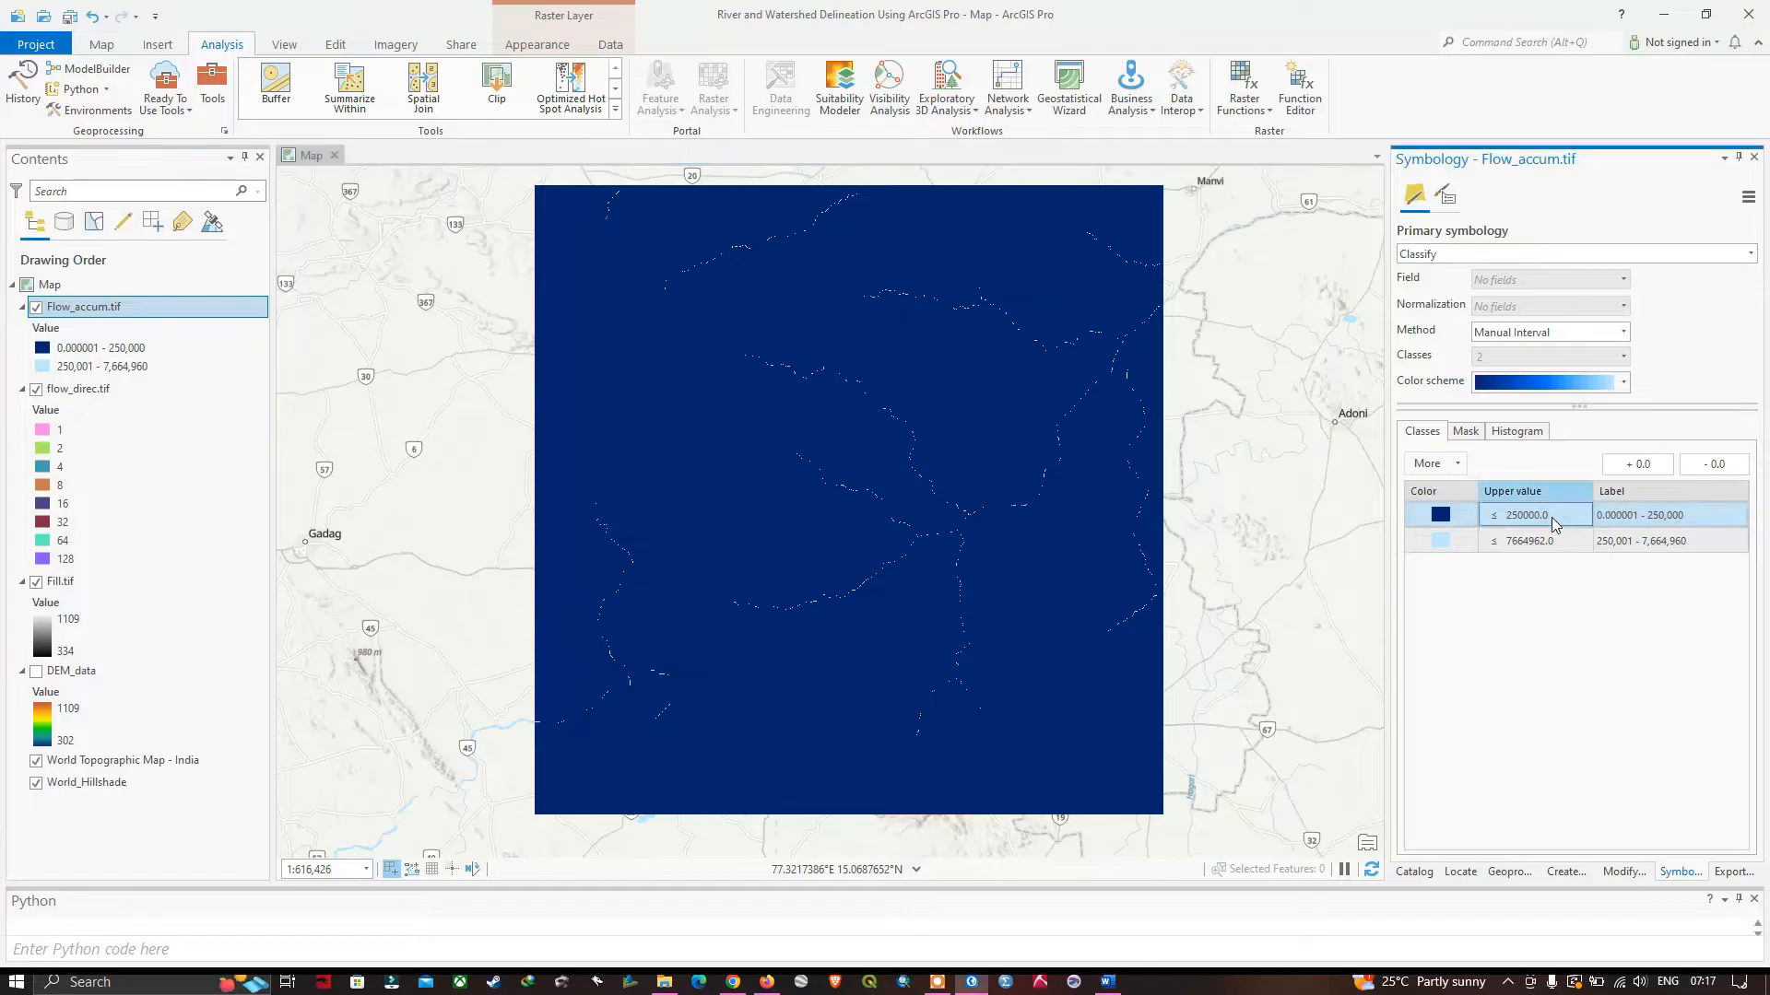
pyautogui.click(1551, 517)
pyautogui.press('BackSpace')
pyautogui.click(1257, 553)
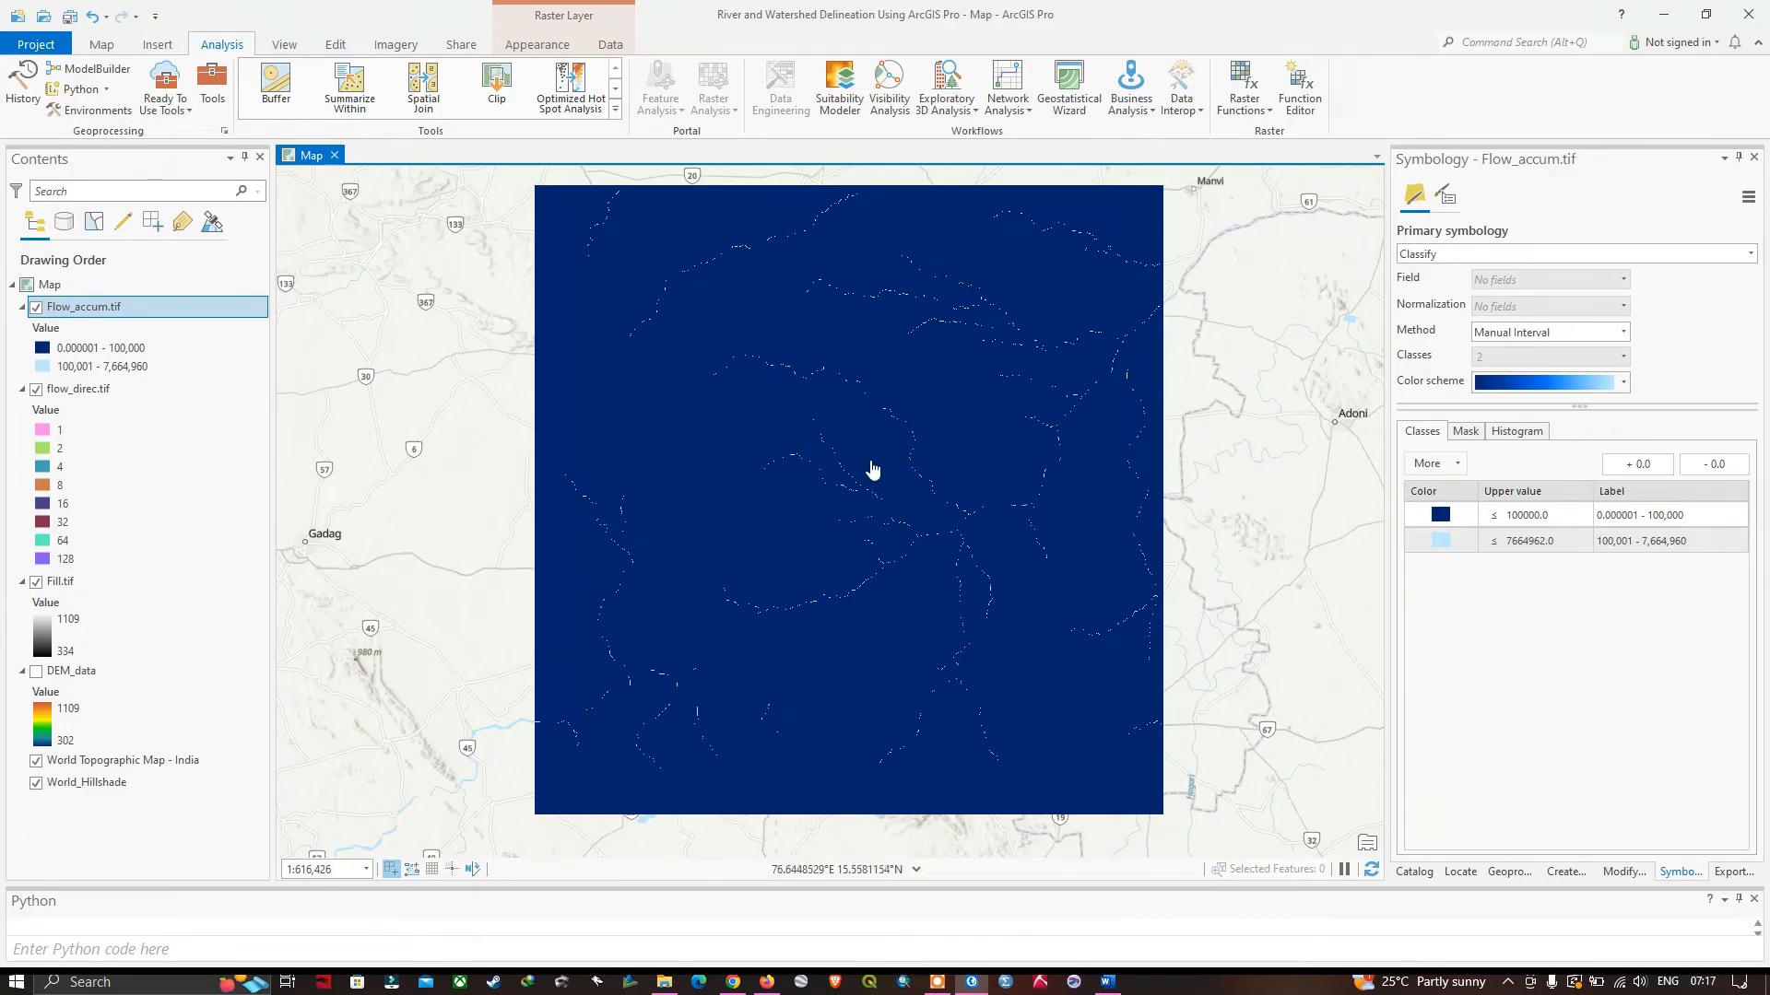
# Examine the main river channels and tributaries of the classified Flow_accum.tif raster on the map, both close up and at full extent.
pyautogui.scroll(2, 956, 482)
pyautogui.scroll(2, 966, 489)
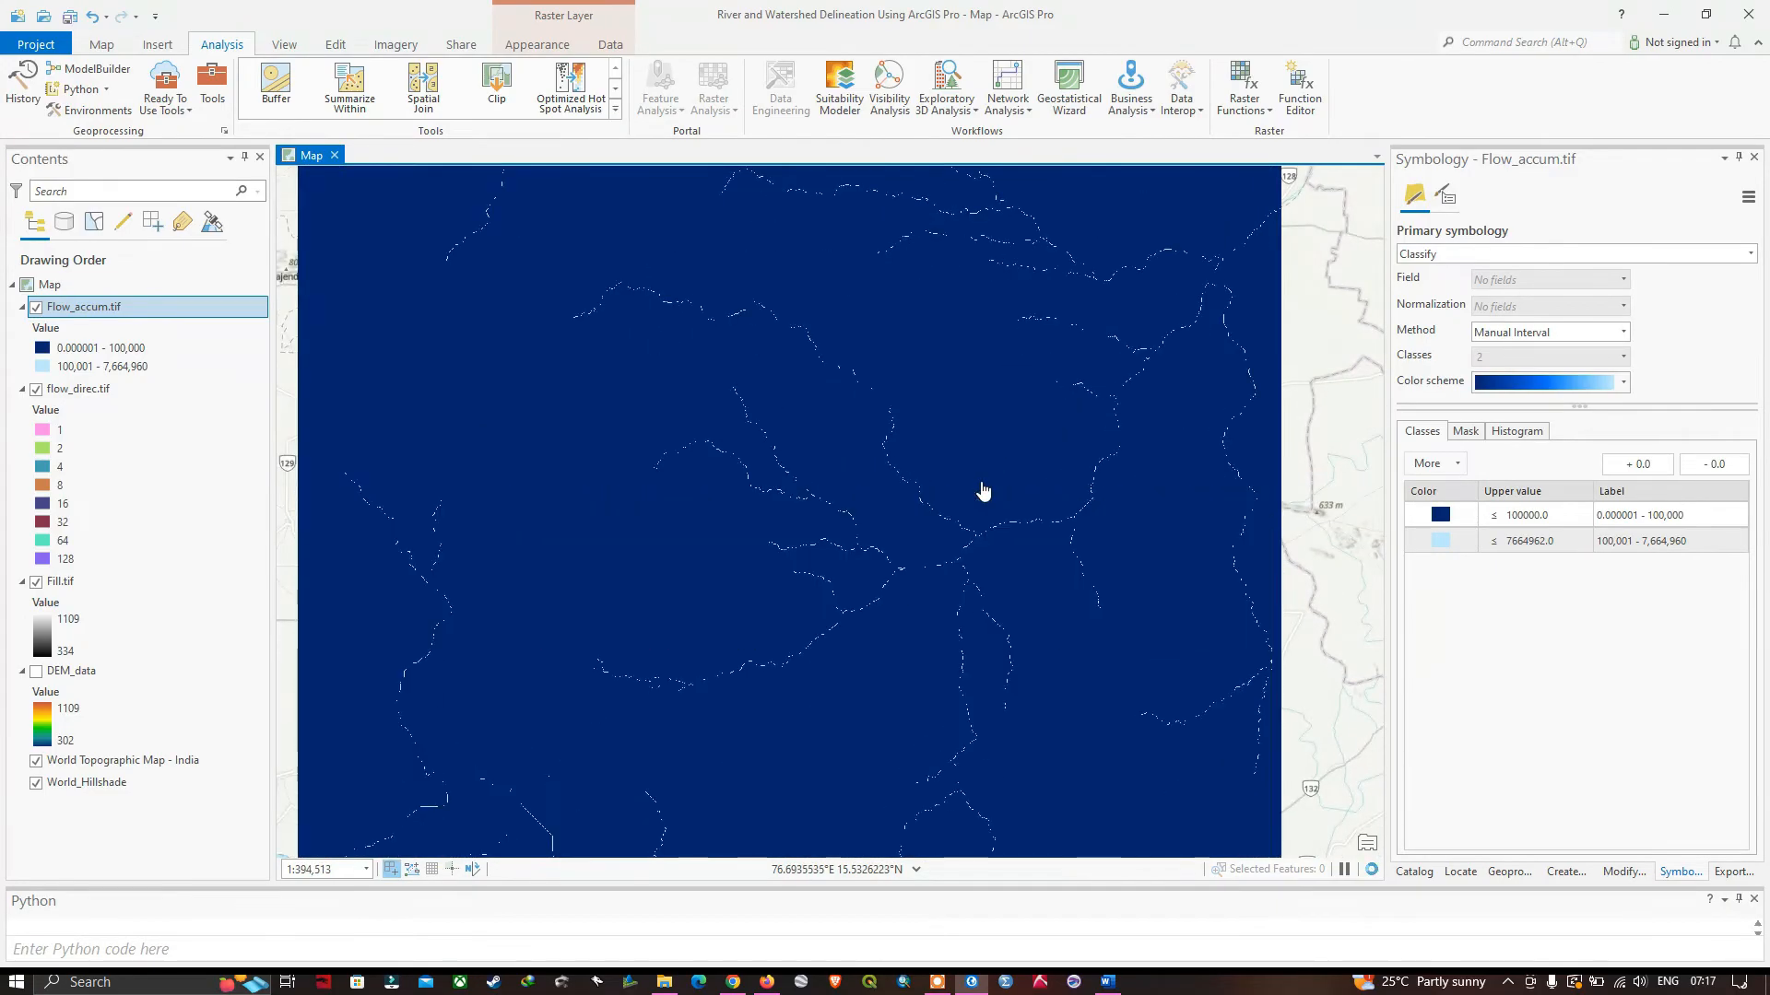
pyautogui.scroll(2, 983, 489)
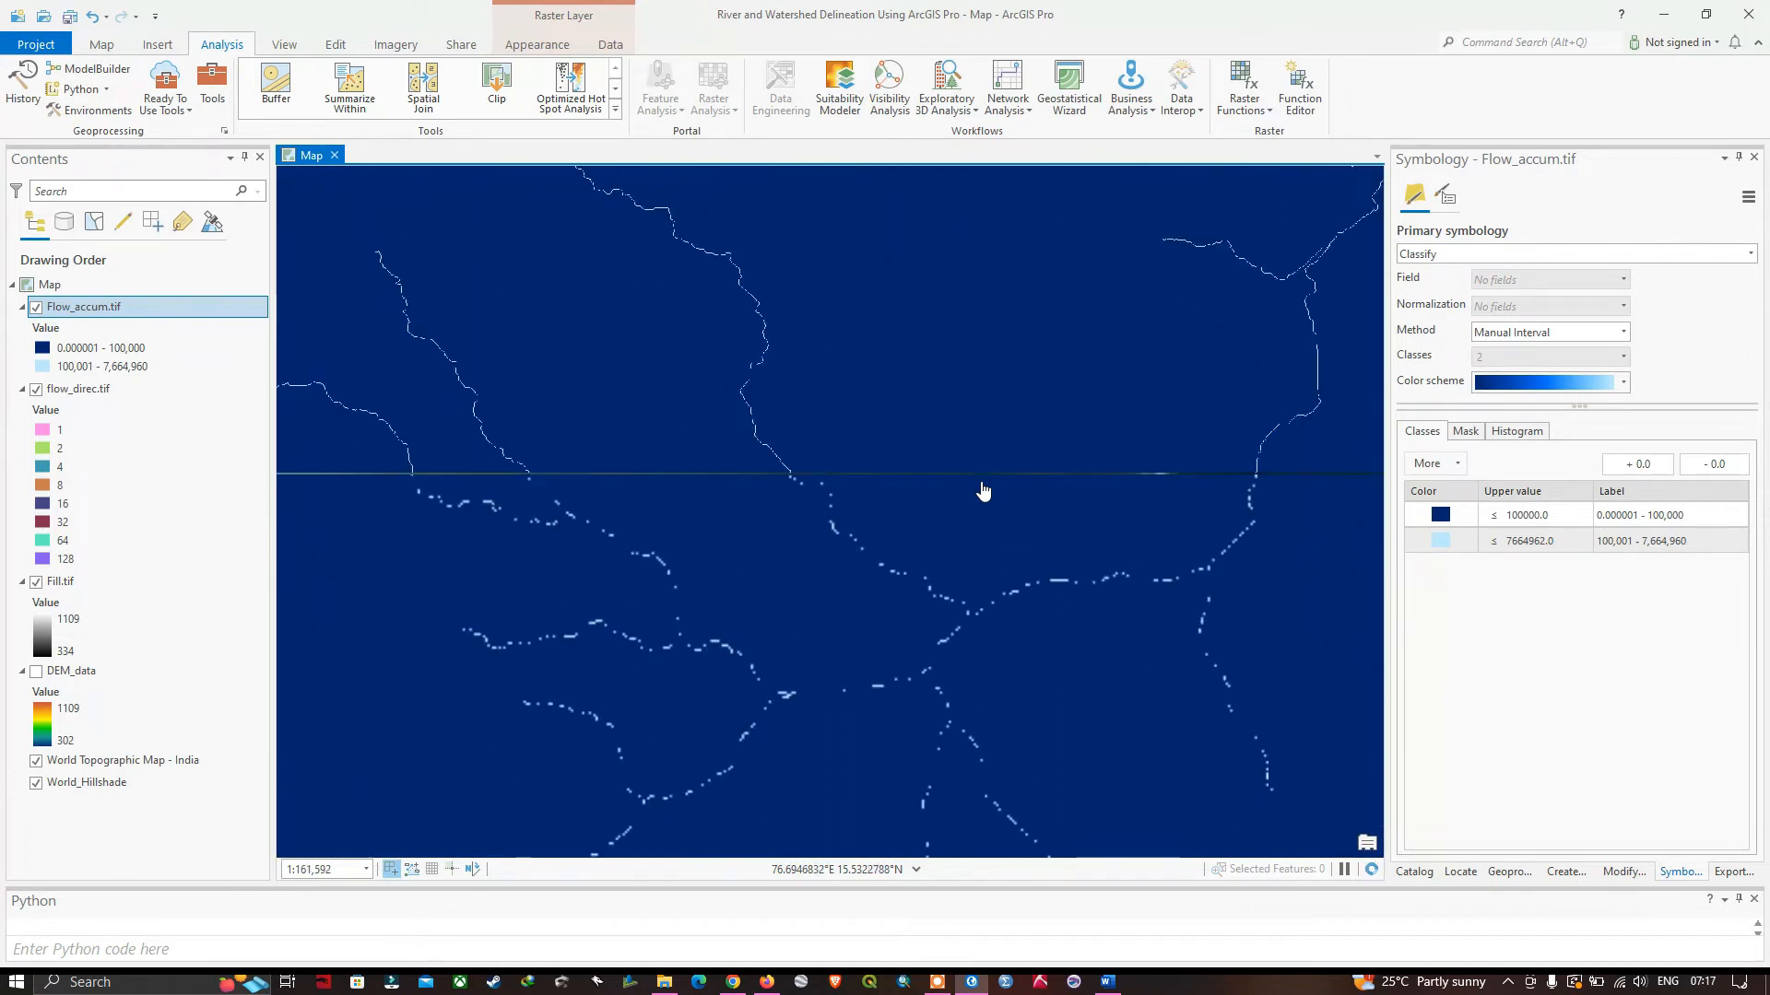
pyautogui.scroll(-4, 983, 490)
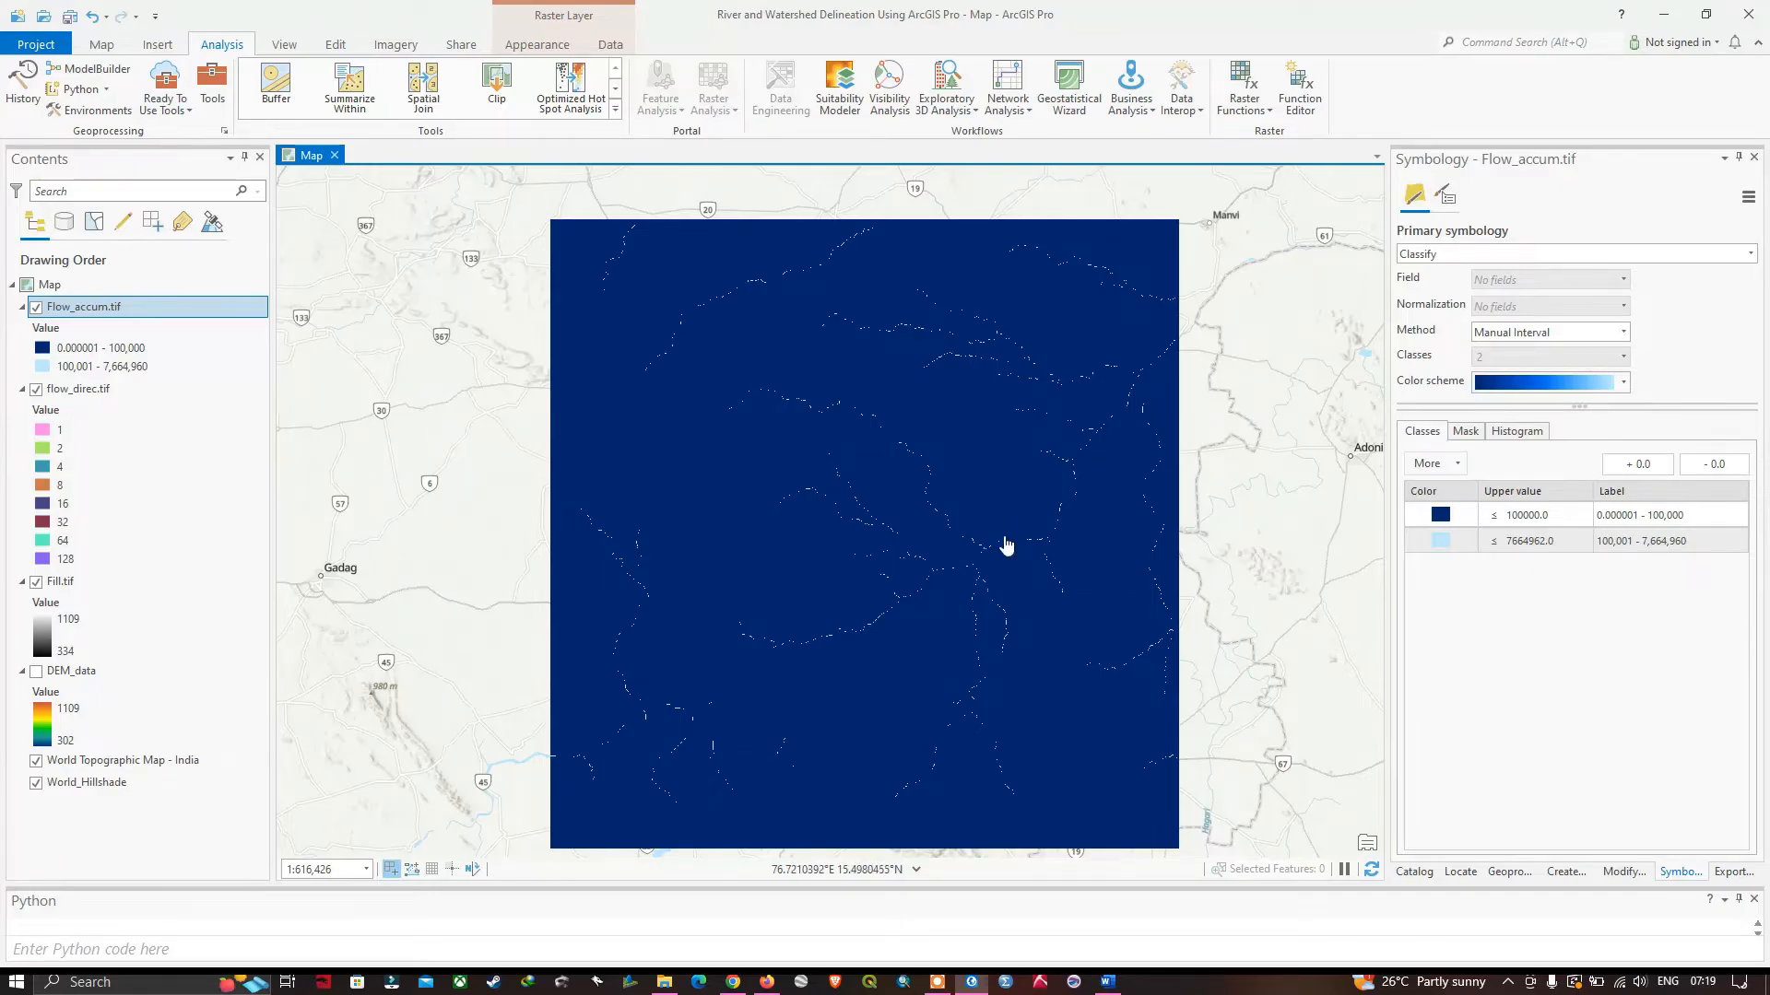
pyautogui.scroll(2, 1077, 475)
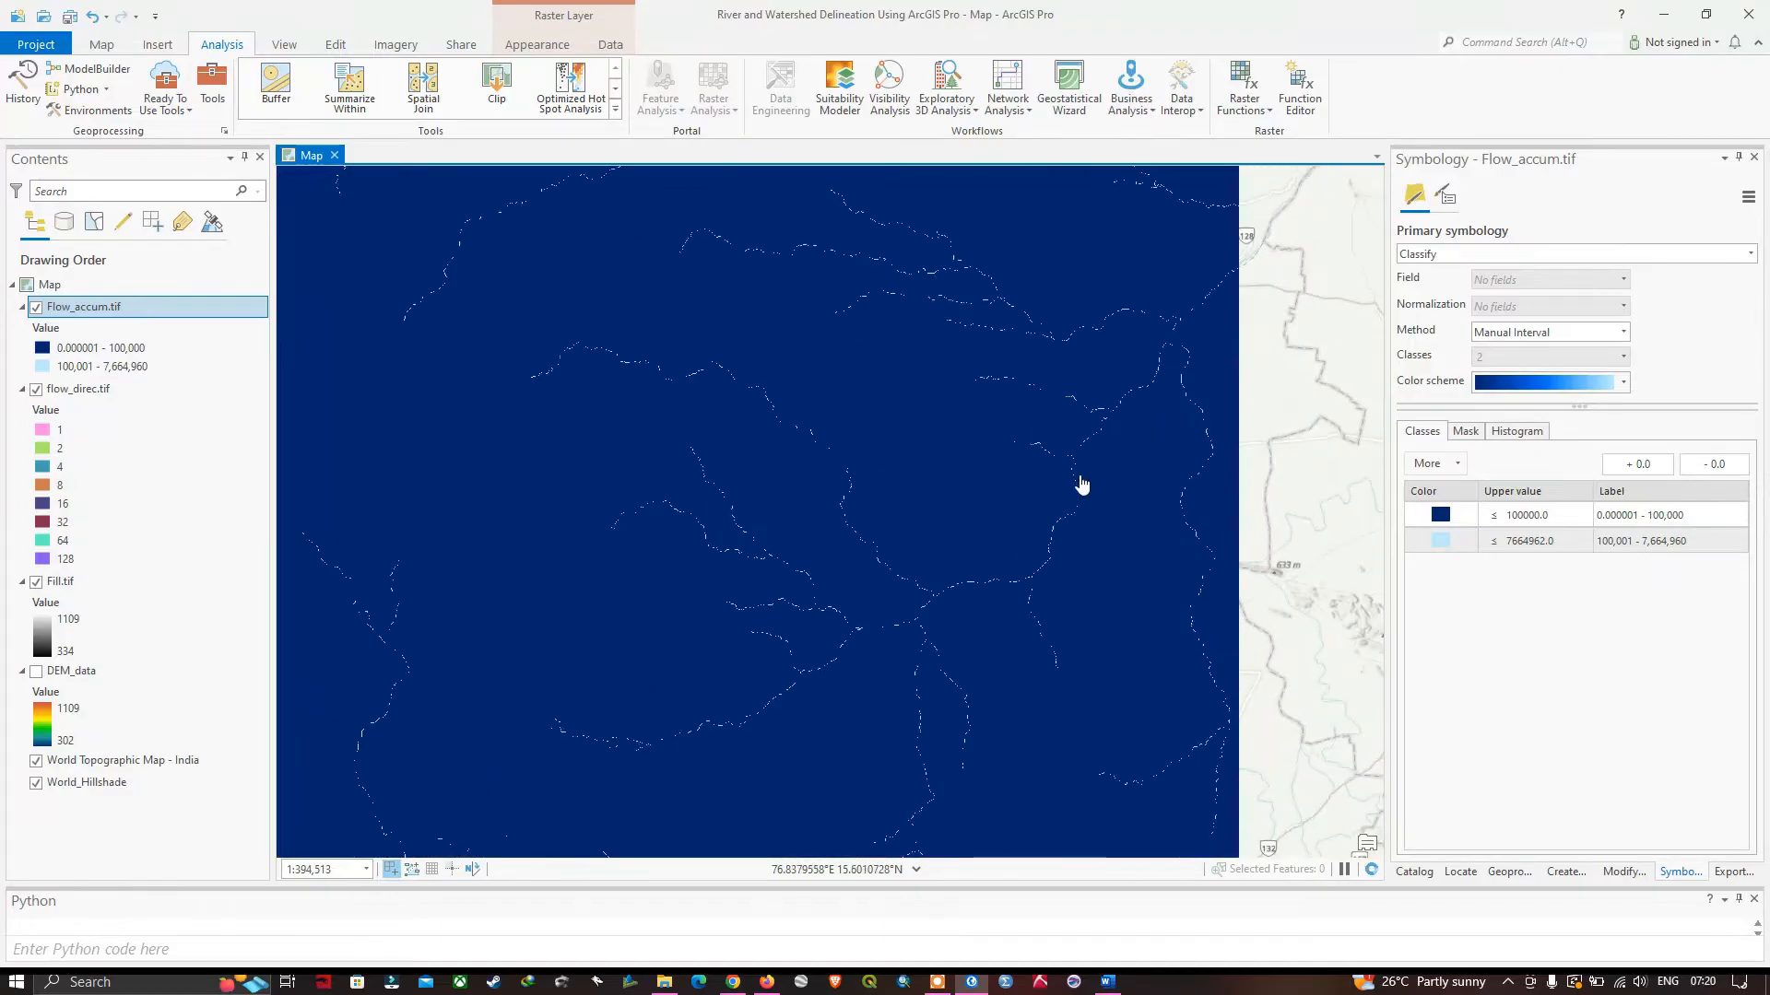
pyautogui.scroll(5, 1084, 478)
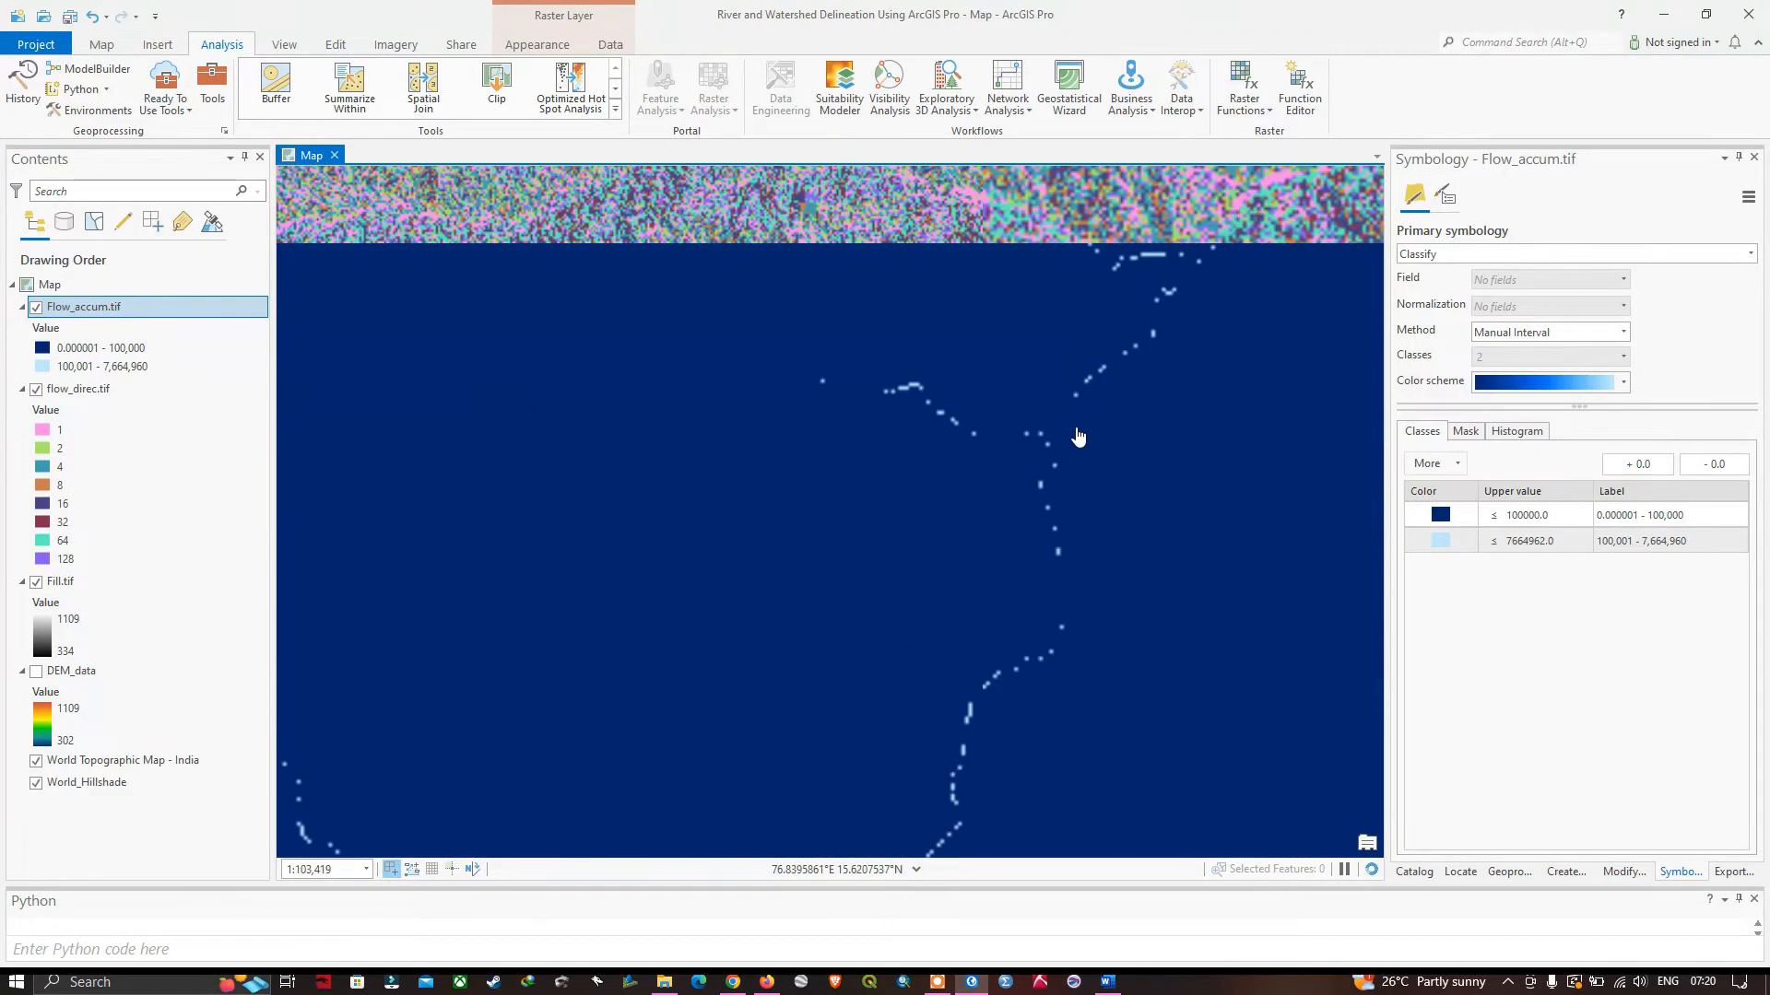
pyautogui.scroll(-2, 1080, 408)
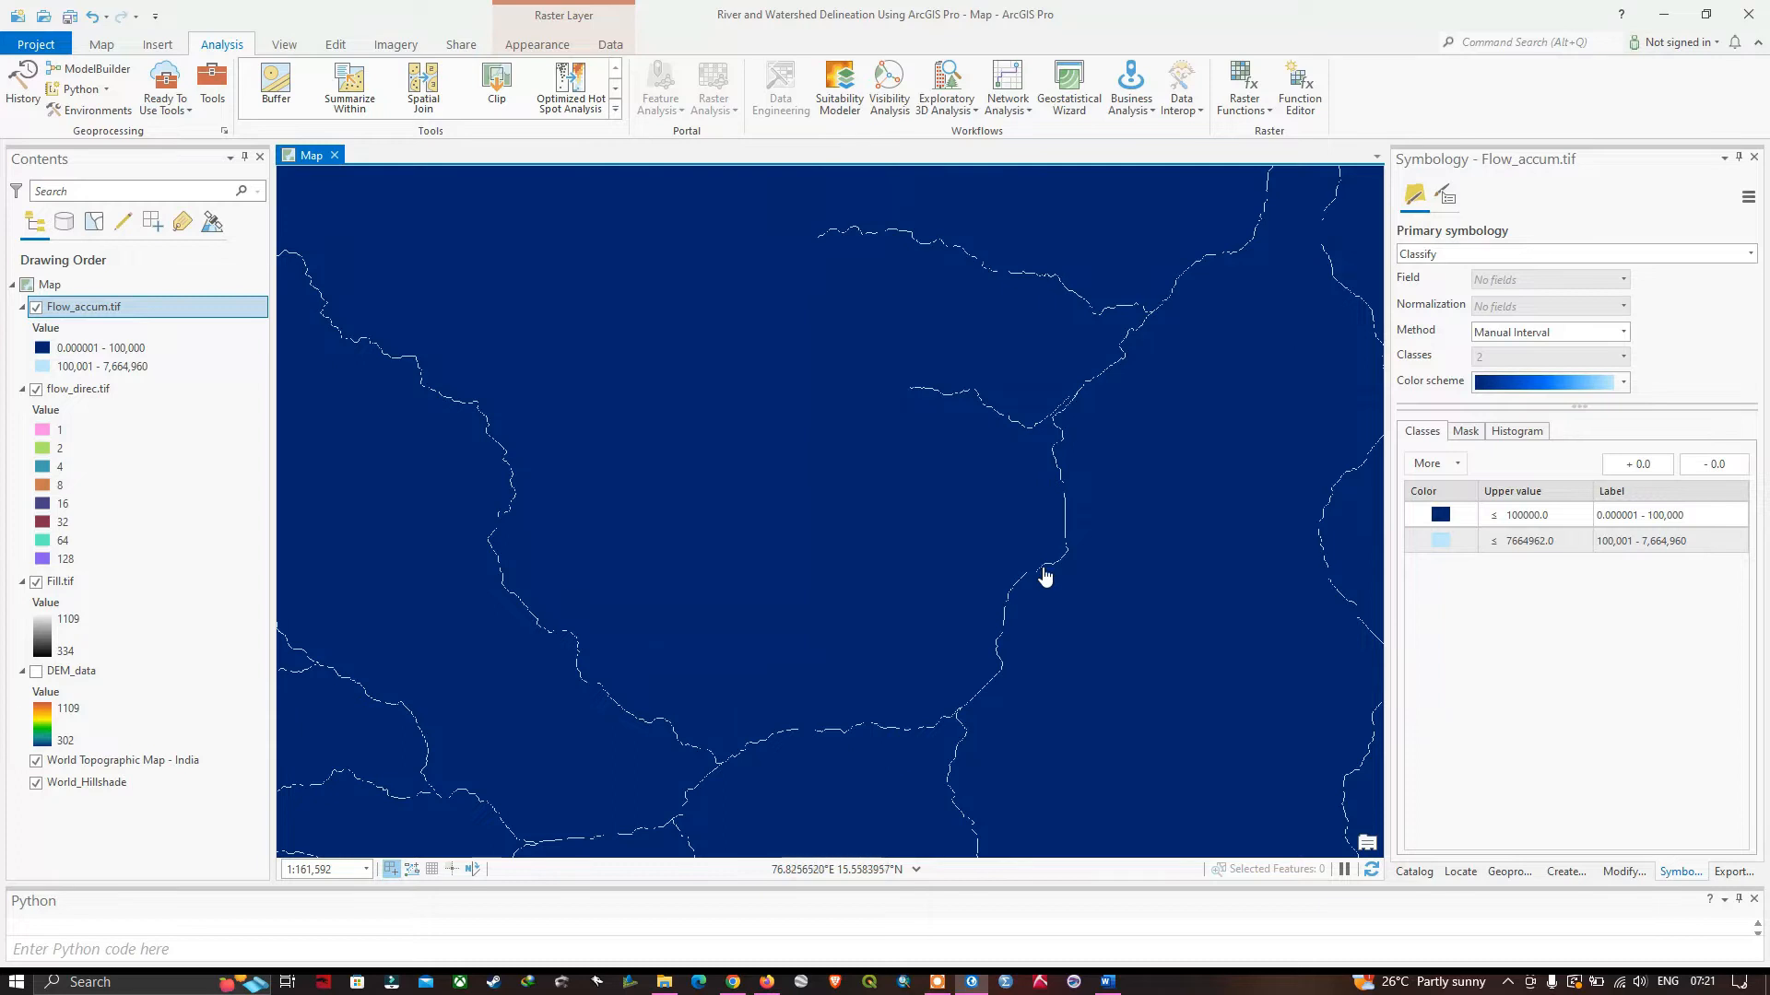
pyautogui.scroll(-3, 983, 707)
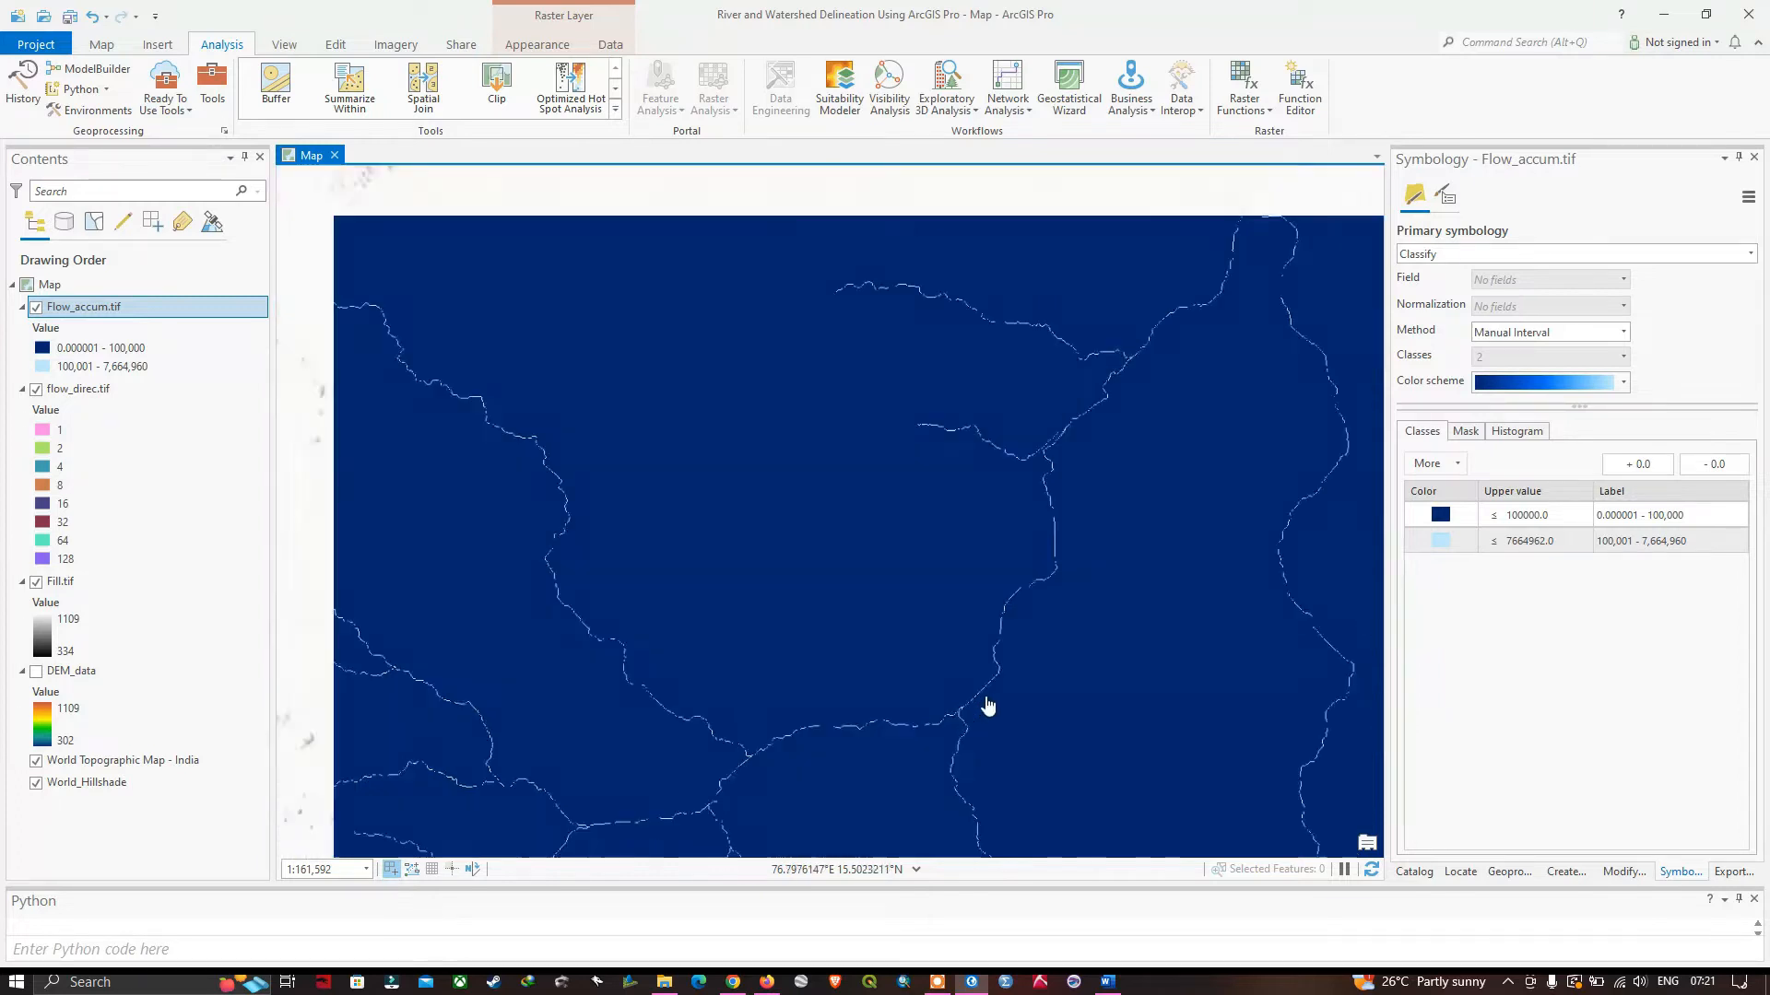
pyautogui.moveTo(1041, 588); pyautogui.dragTo(1078, 387)
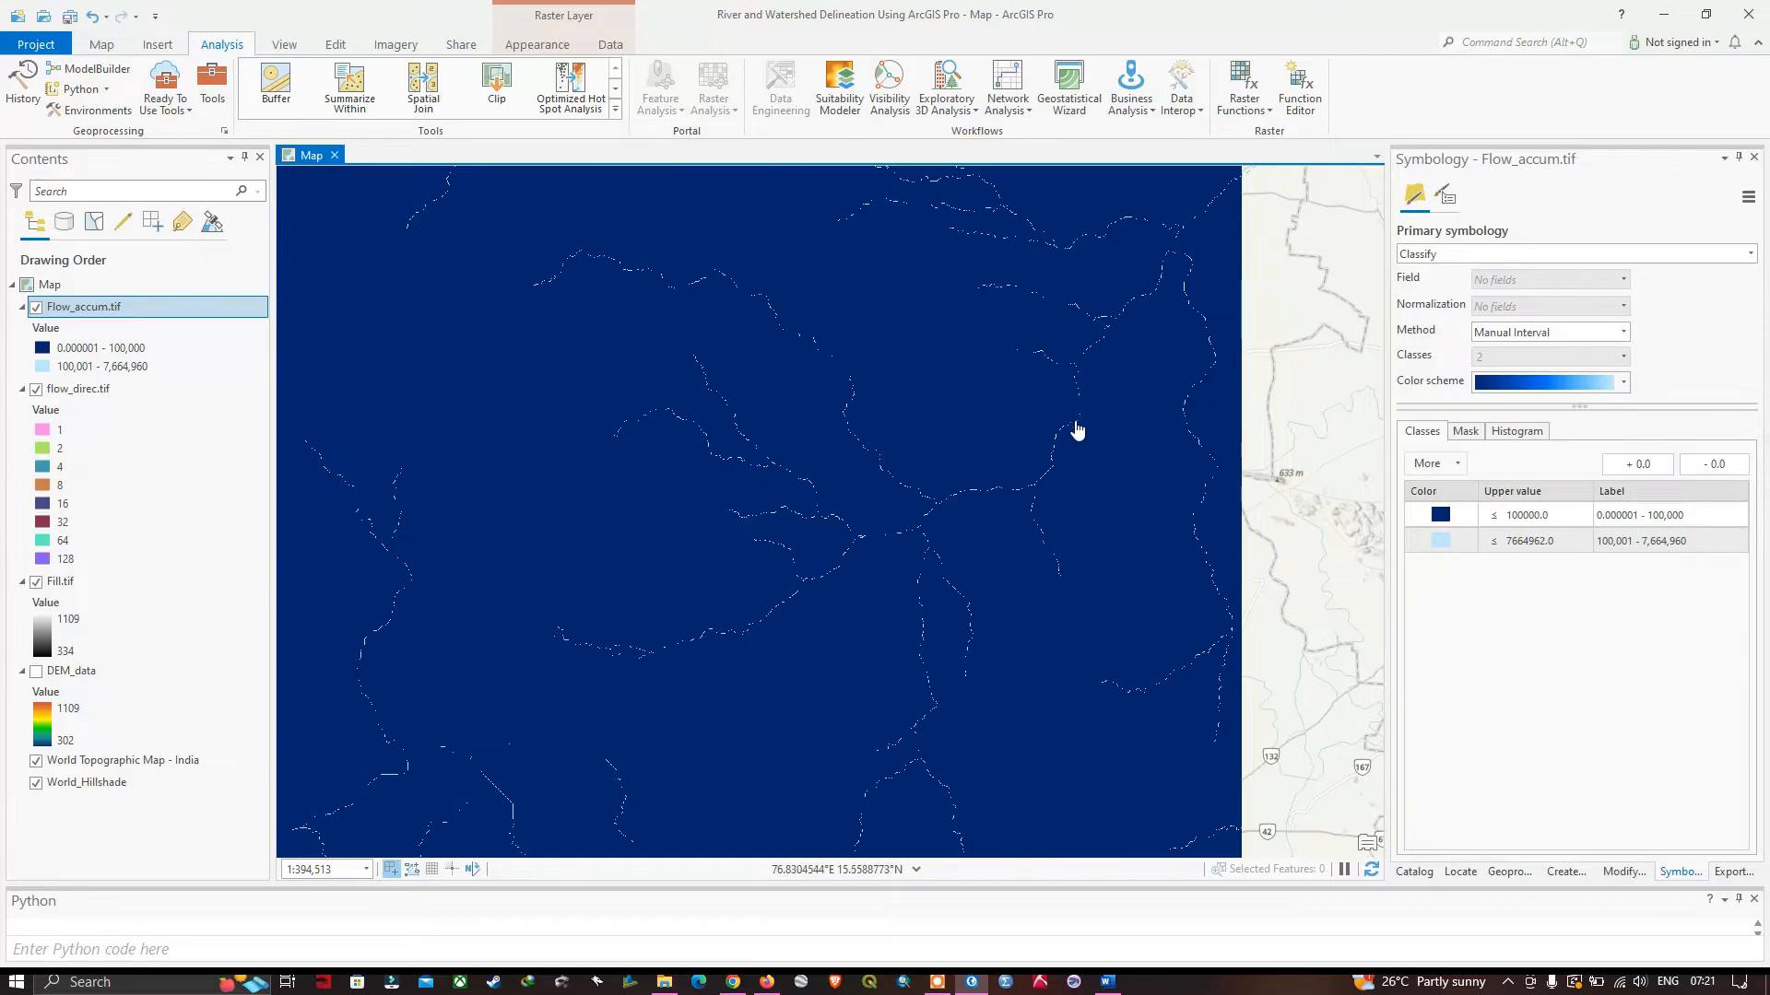
pyautogui.scroll(3, 1079, 428)
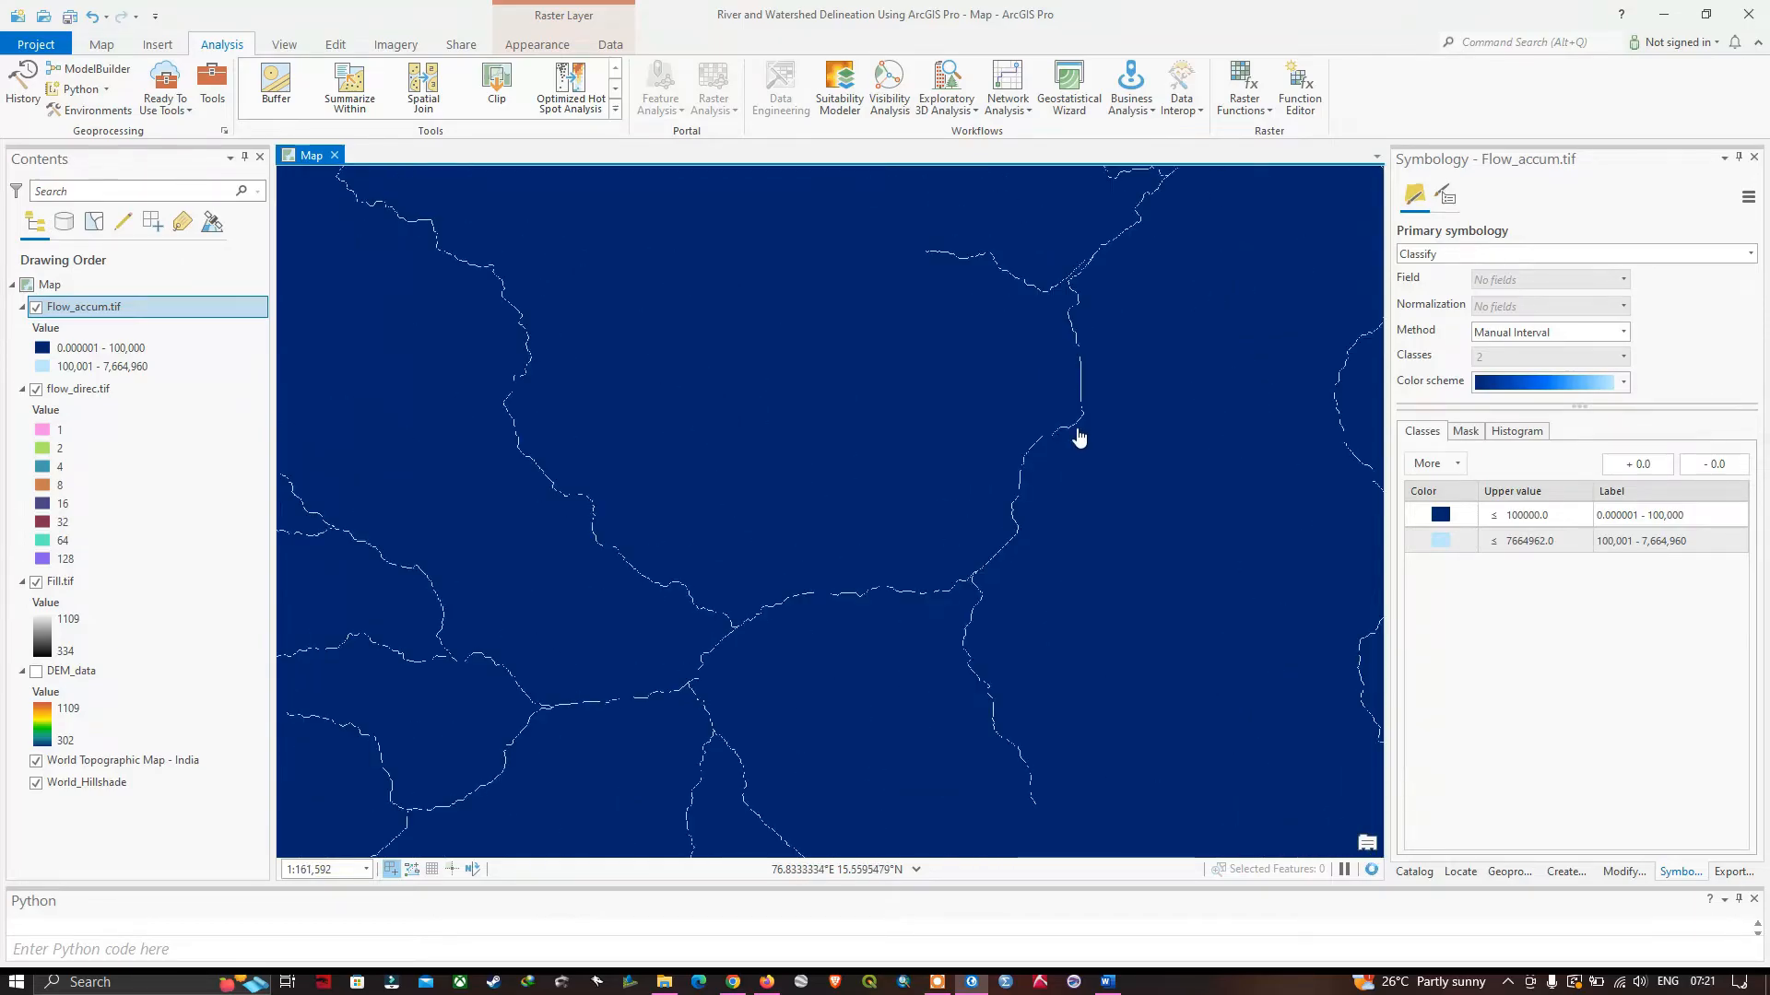
pyautogui.scroll(-2, 1077, 430)
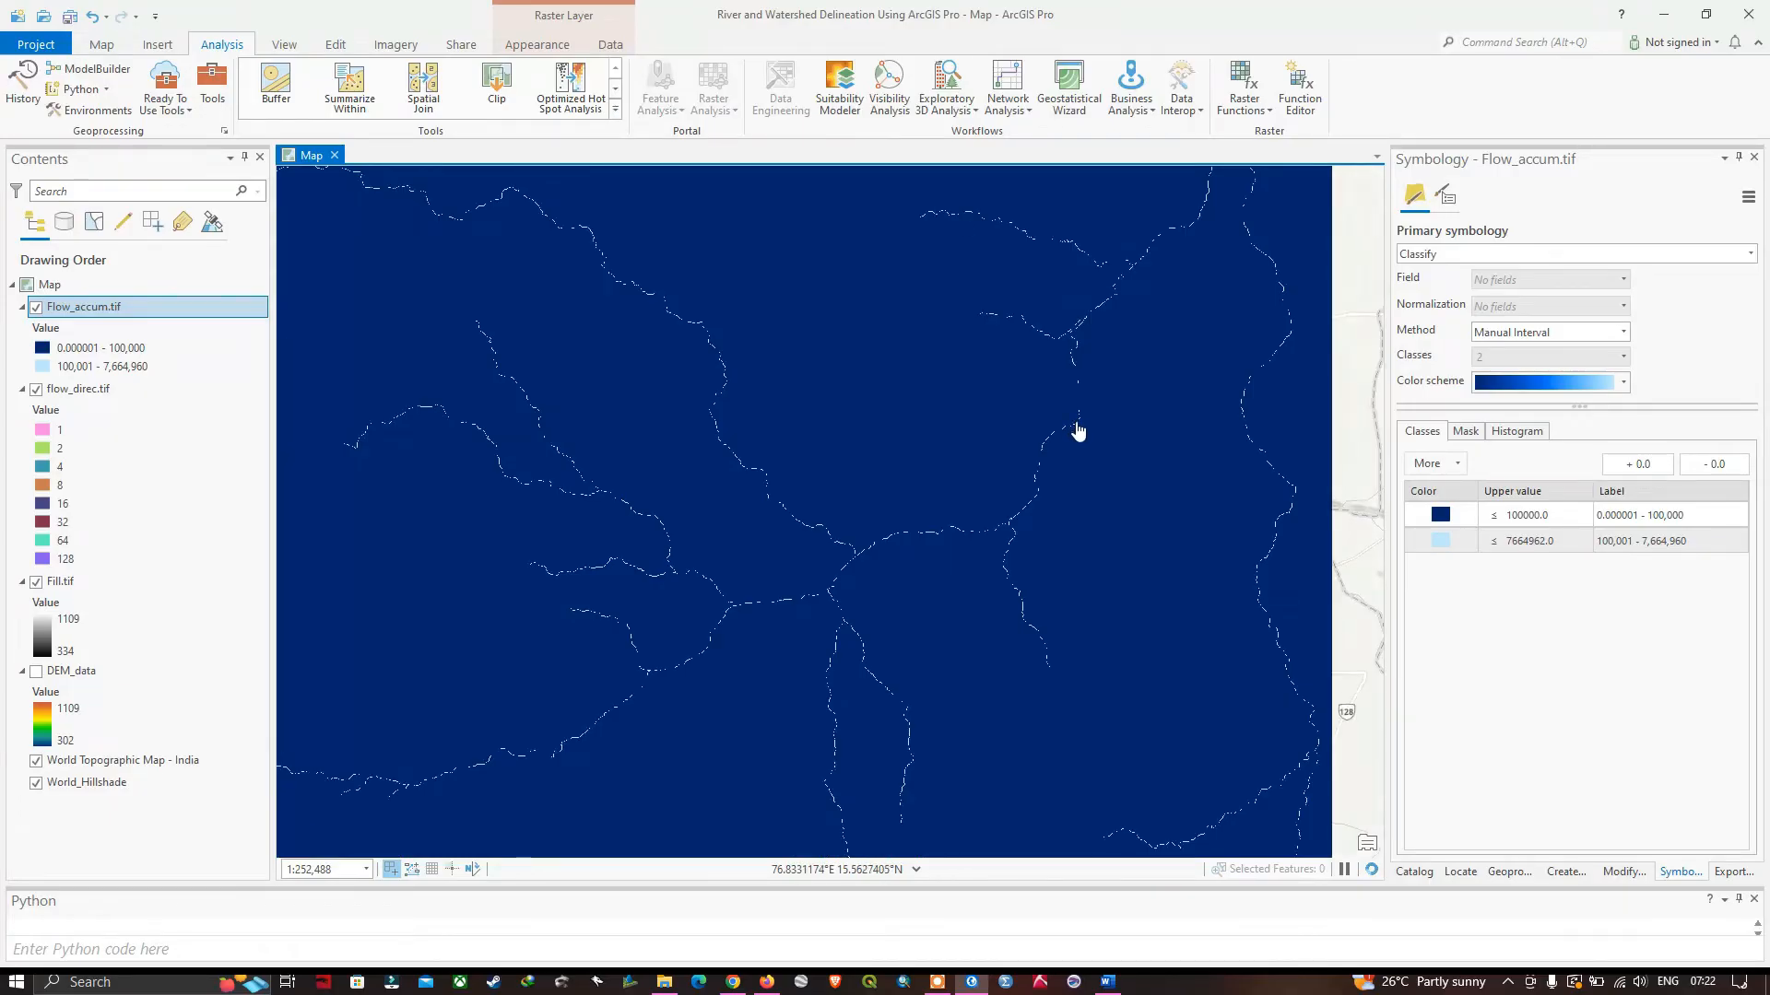
pyautogui.scroll(-2, 1077, 430)
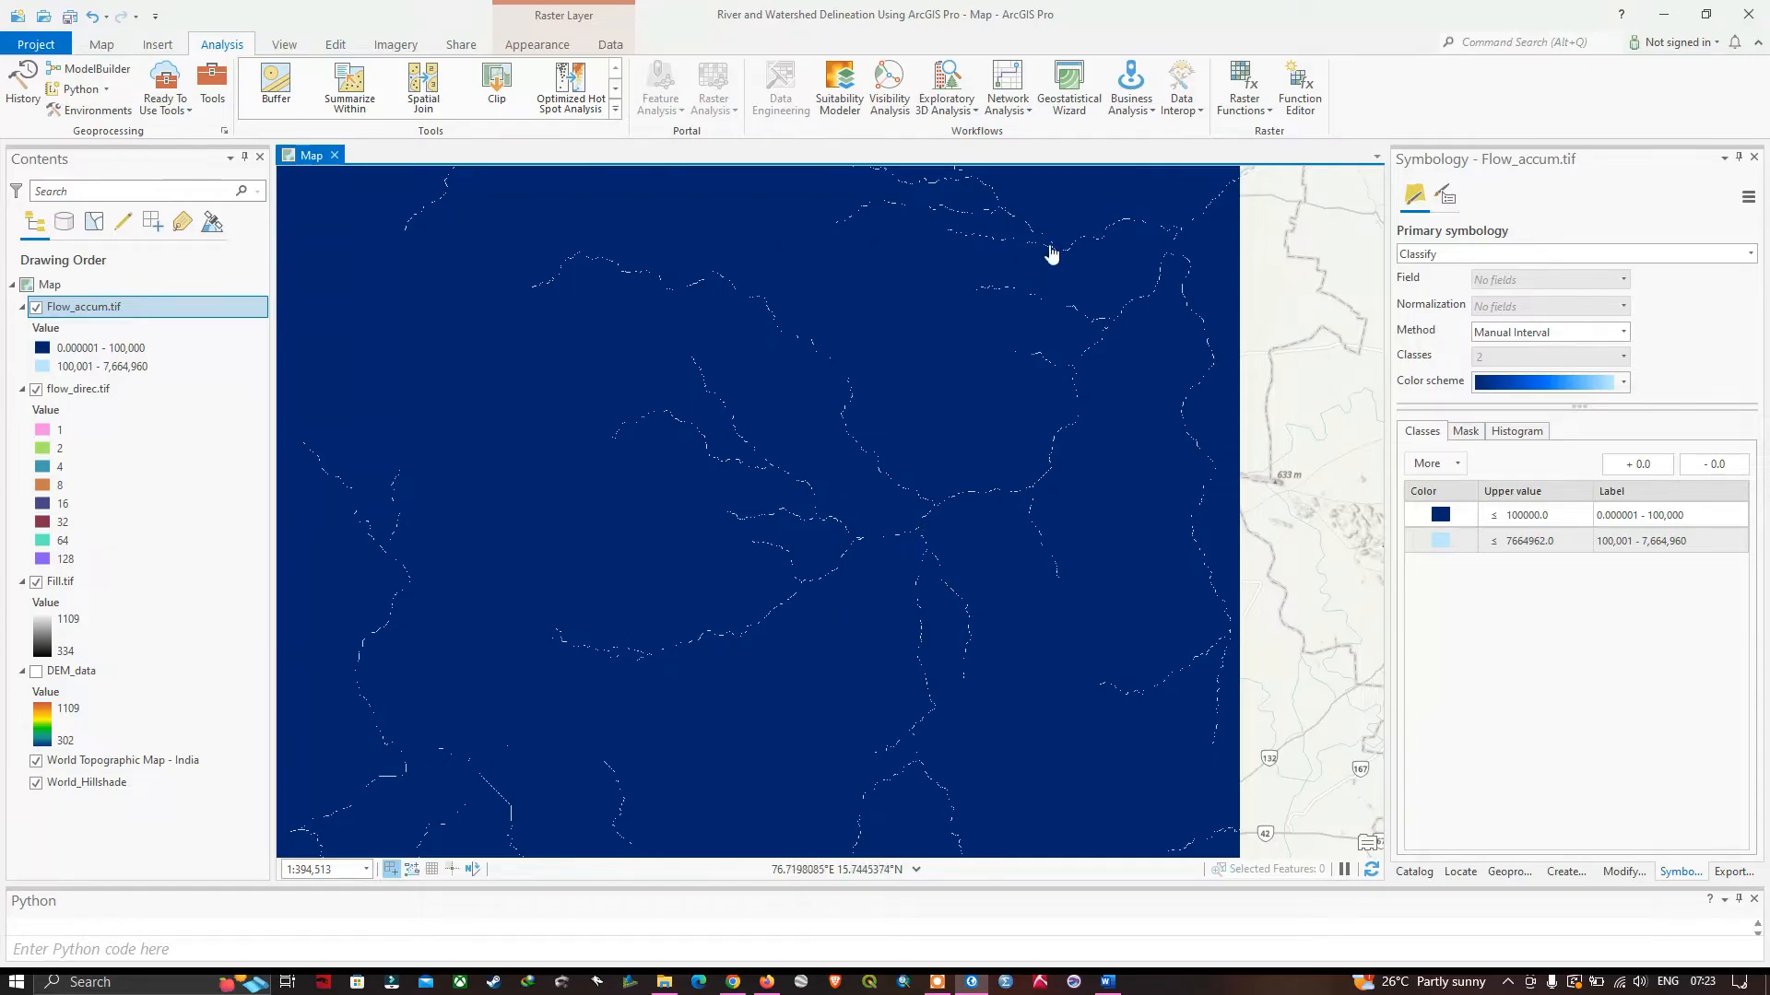
pyautogui.scroll(-2, 921, 638)
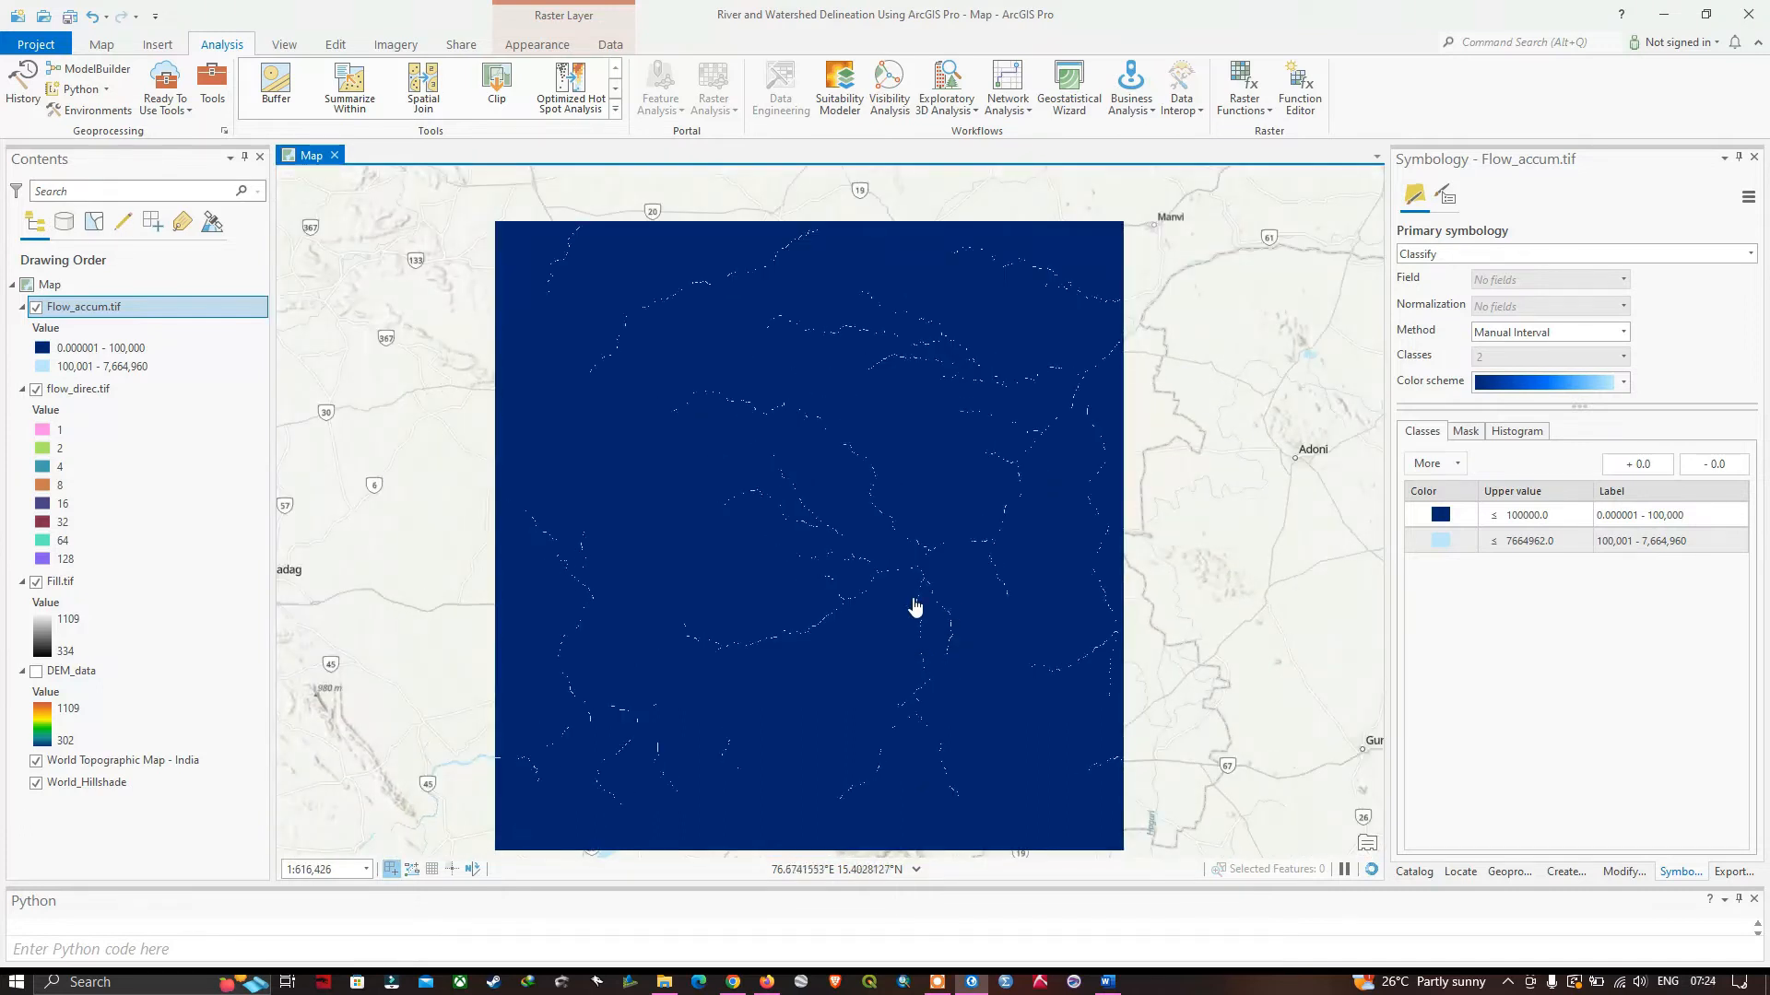
pyautogui.moveTo(937, 605); pyautogui.dragTo(938, 553)
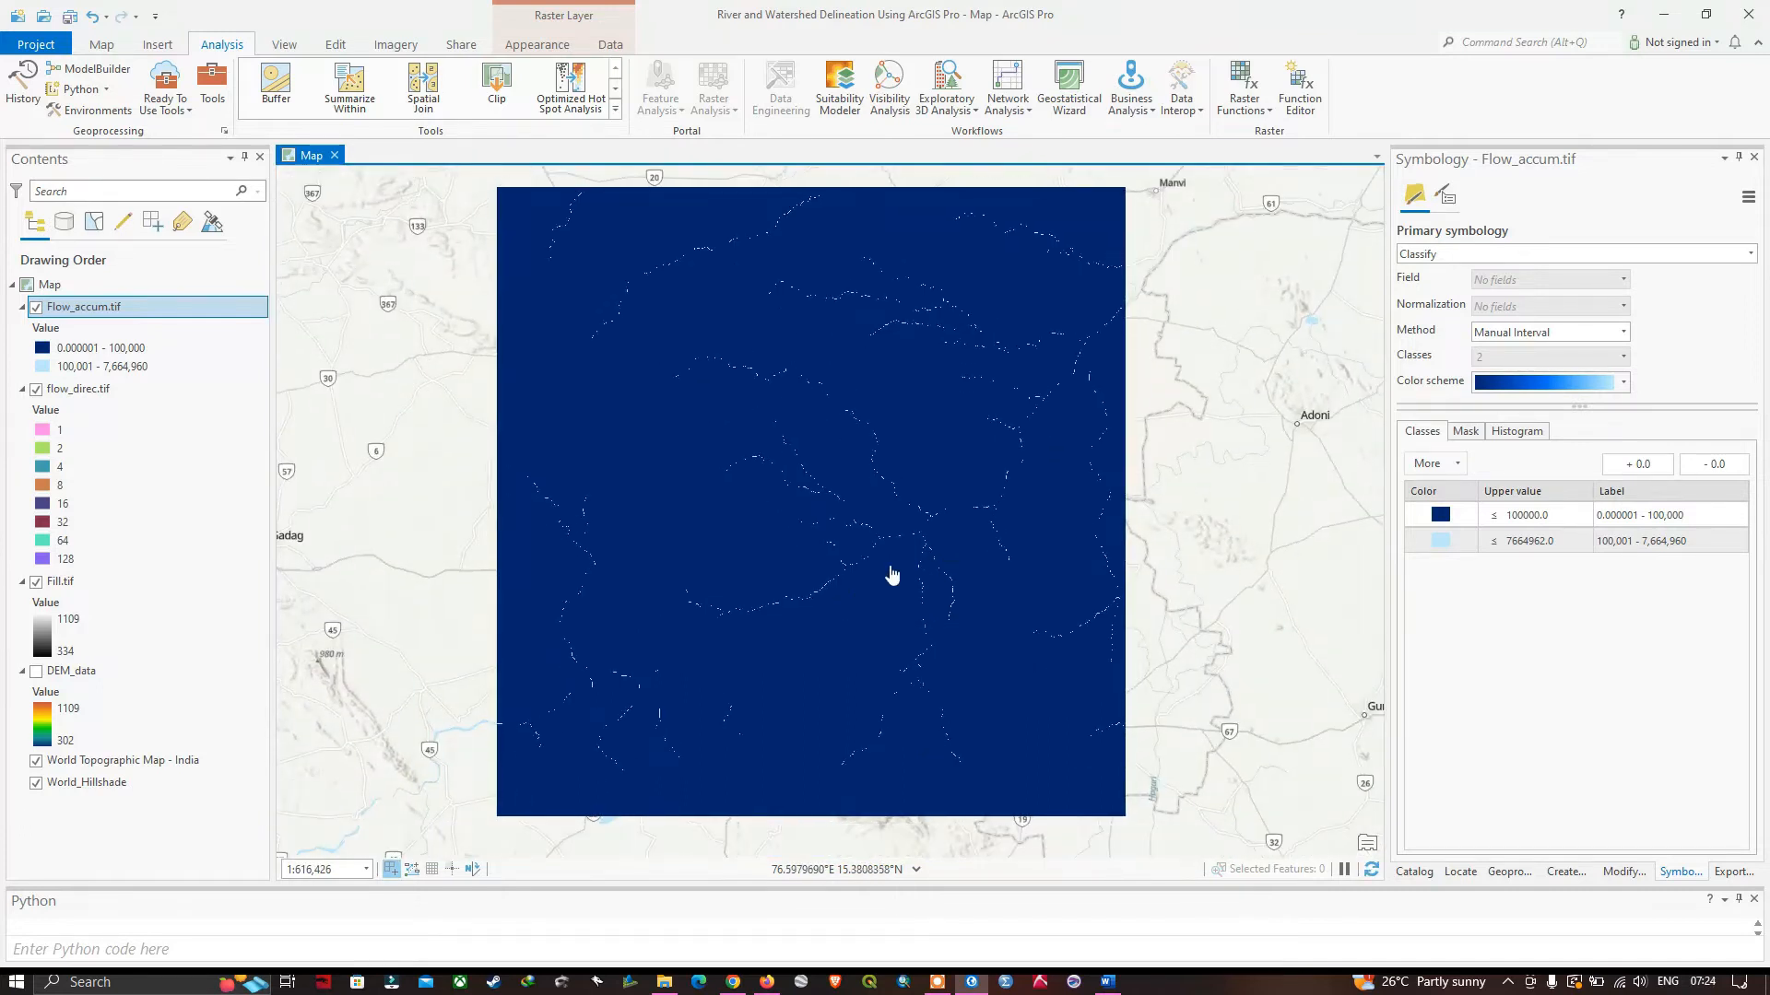
pyautogui.moveTo(940, 378); pyautogui.dragTo(951, 404)
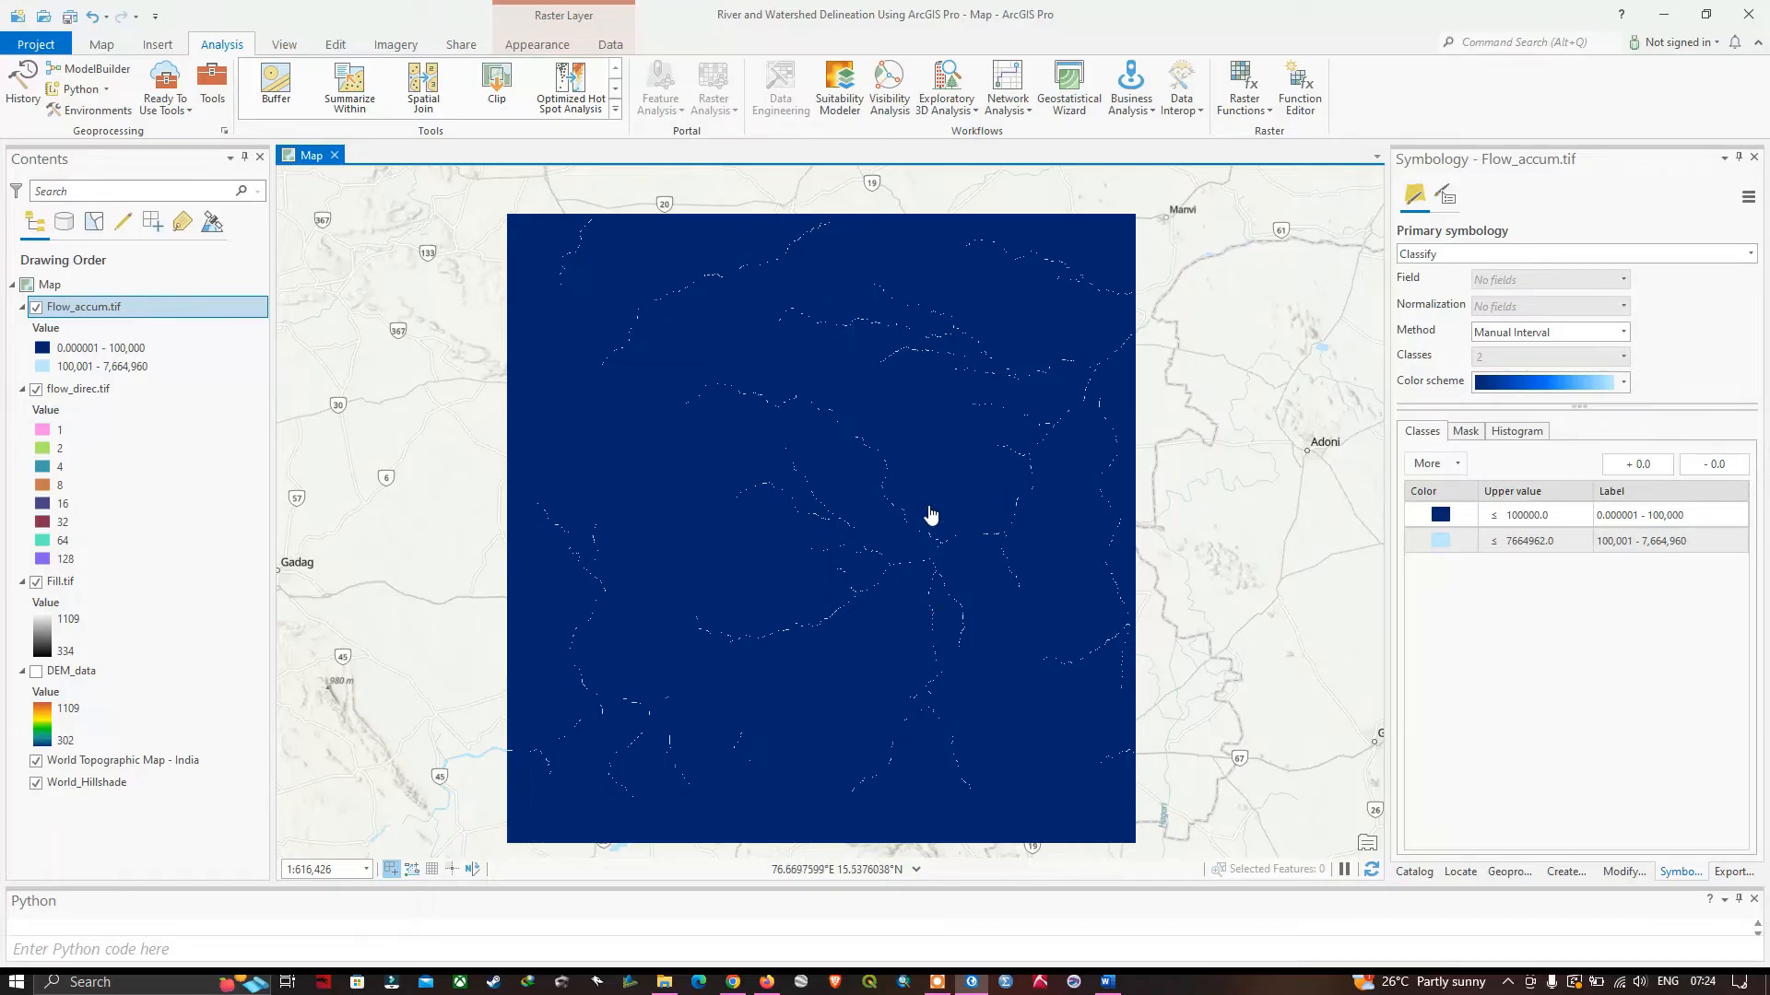
pyautogui.scroll(2, 956, 506)
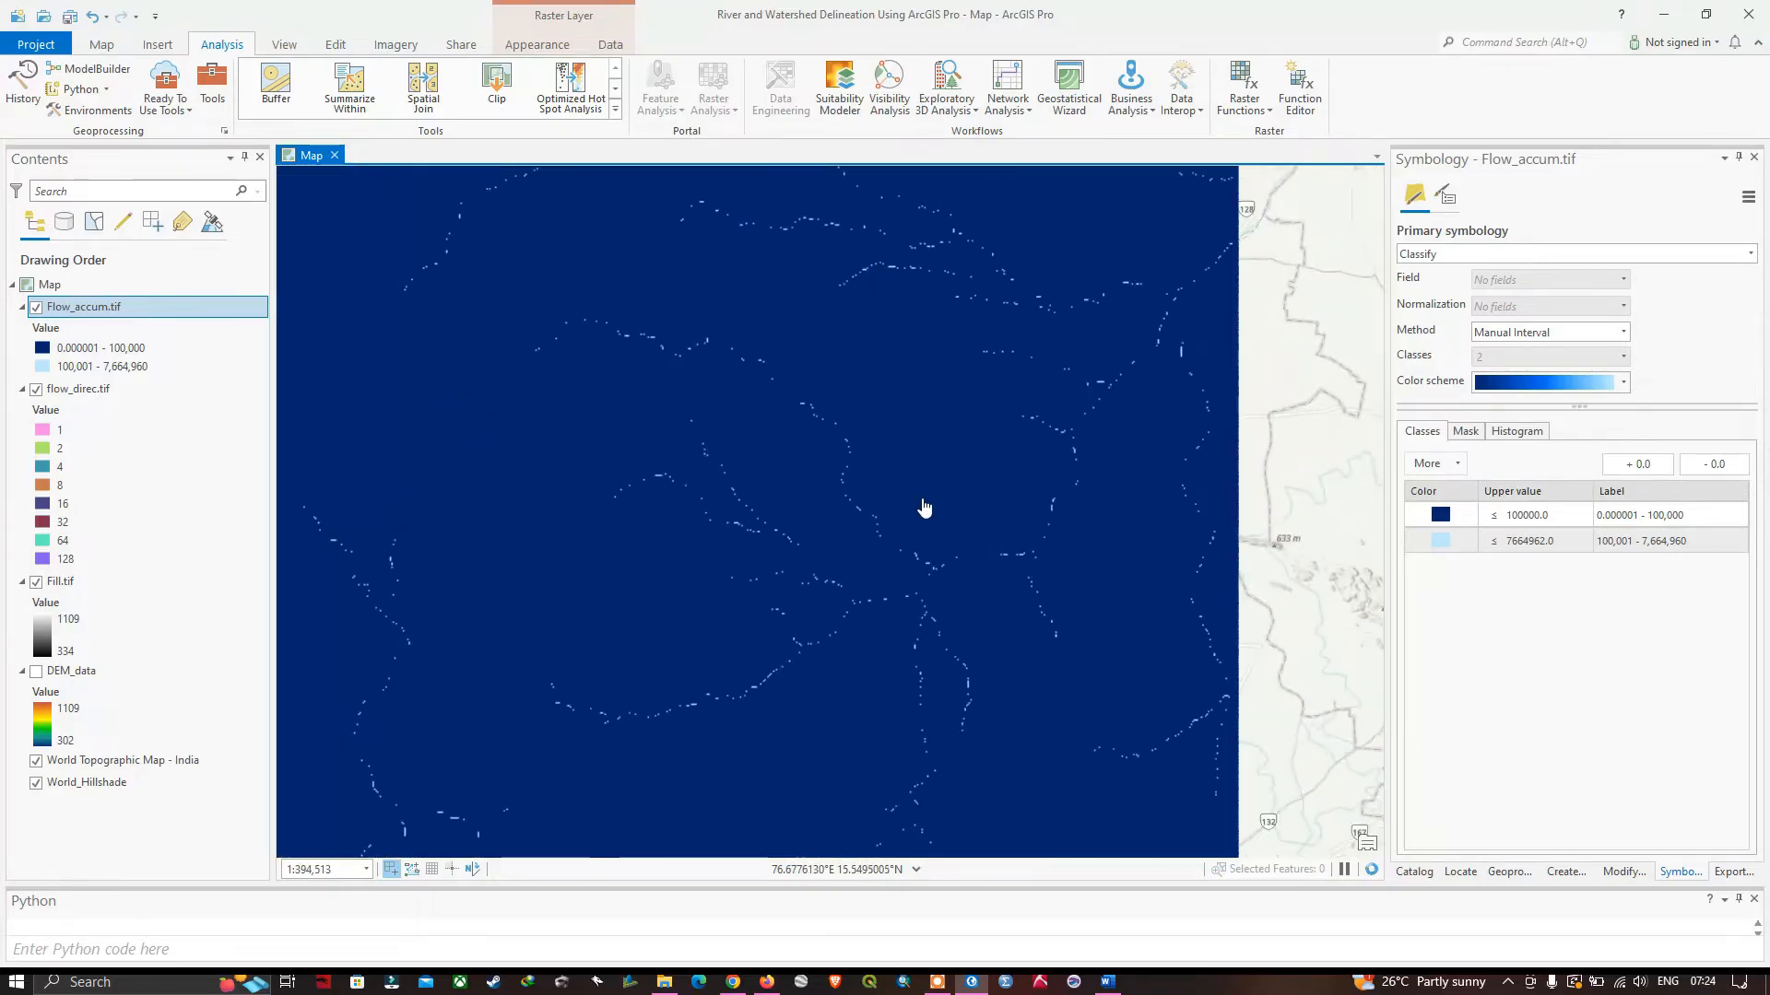
pyautogui.scroll(-2, 920, 506)
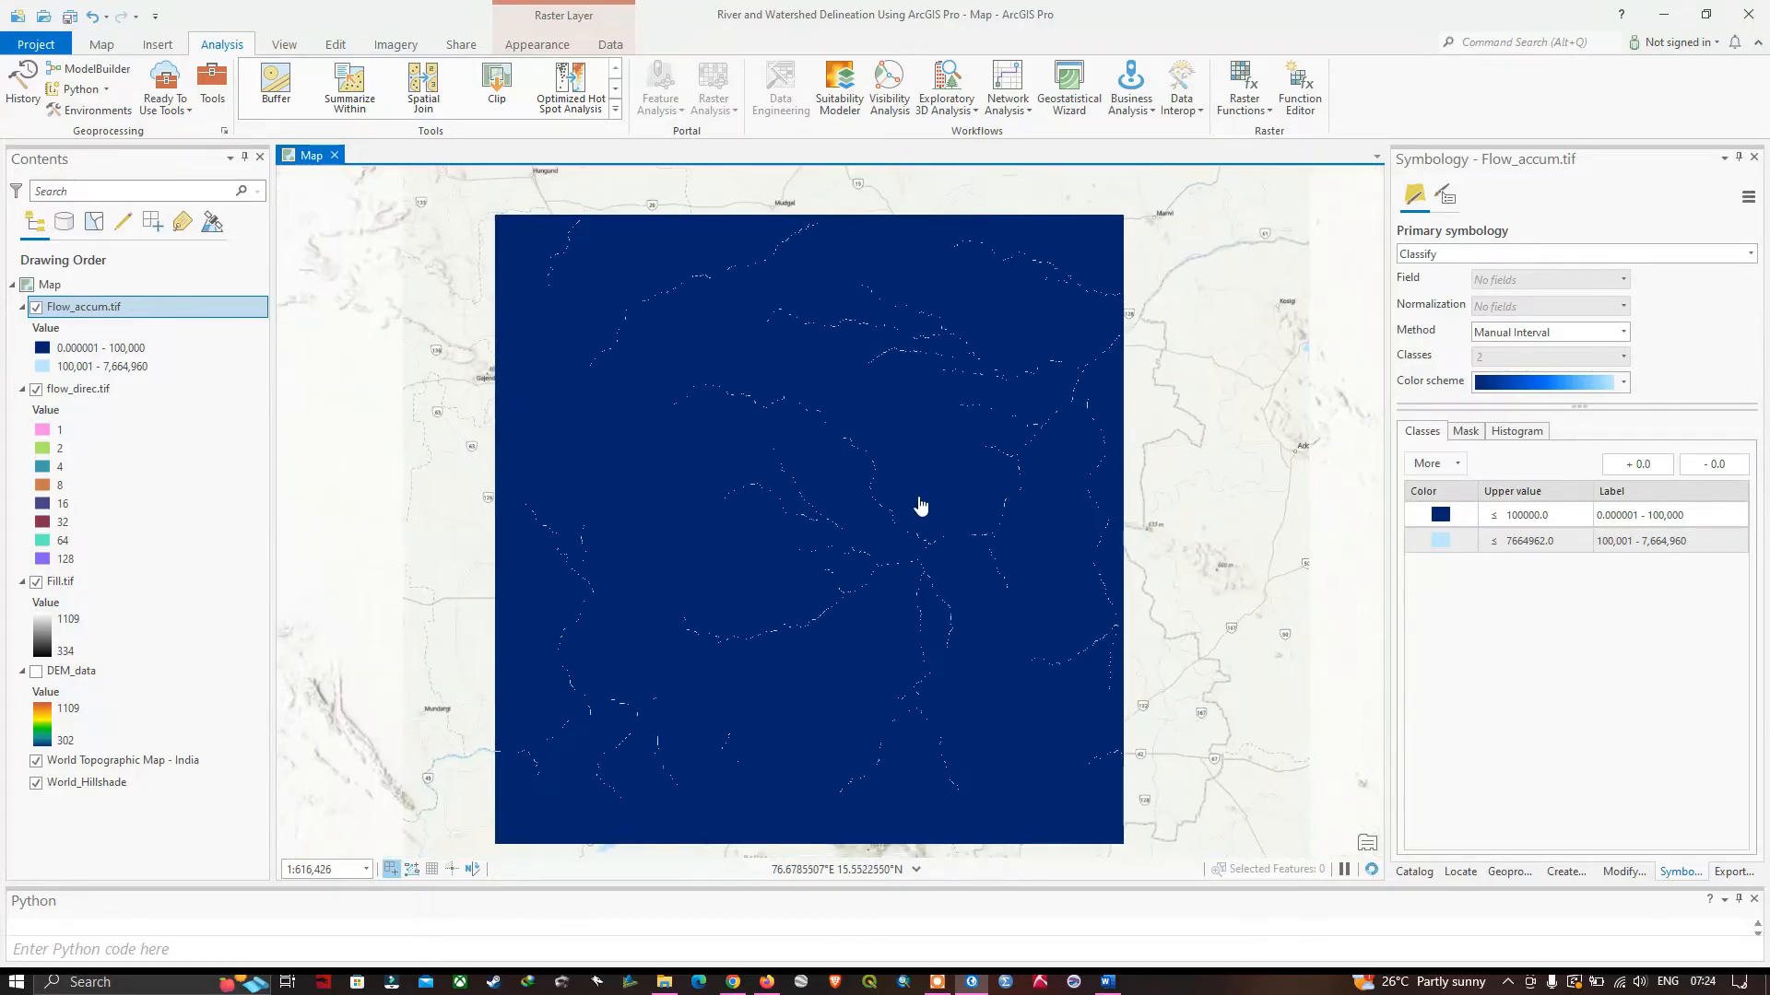
# Bring up the Catalog pane and expand the River and Watershed Delineation Using ArcGIS Pro project folder.
pyautogui.click(285, 46)
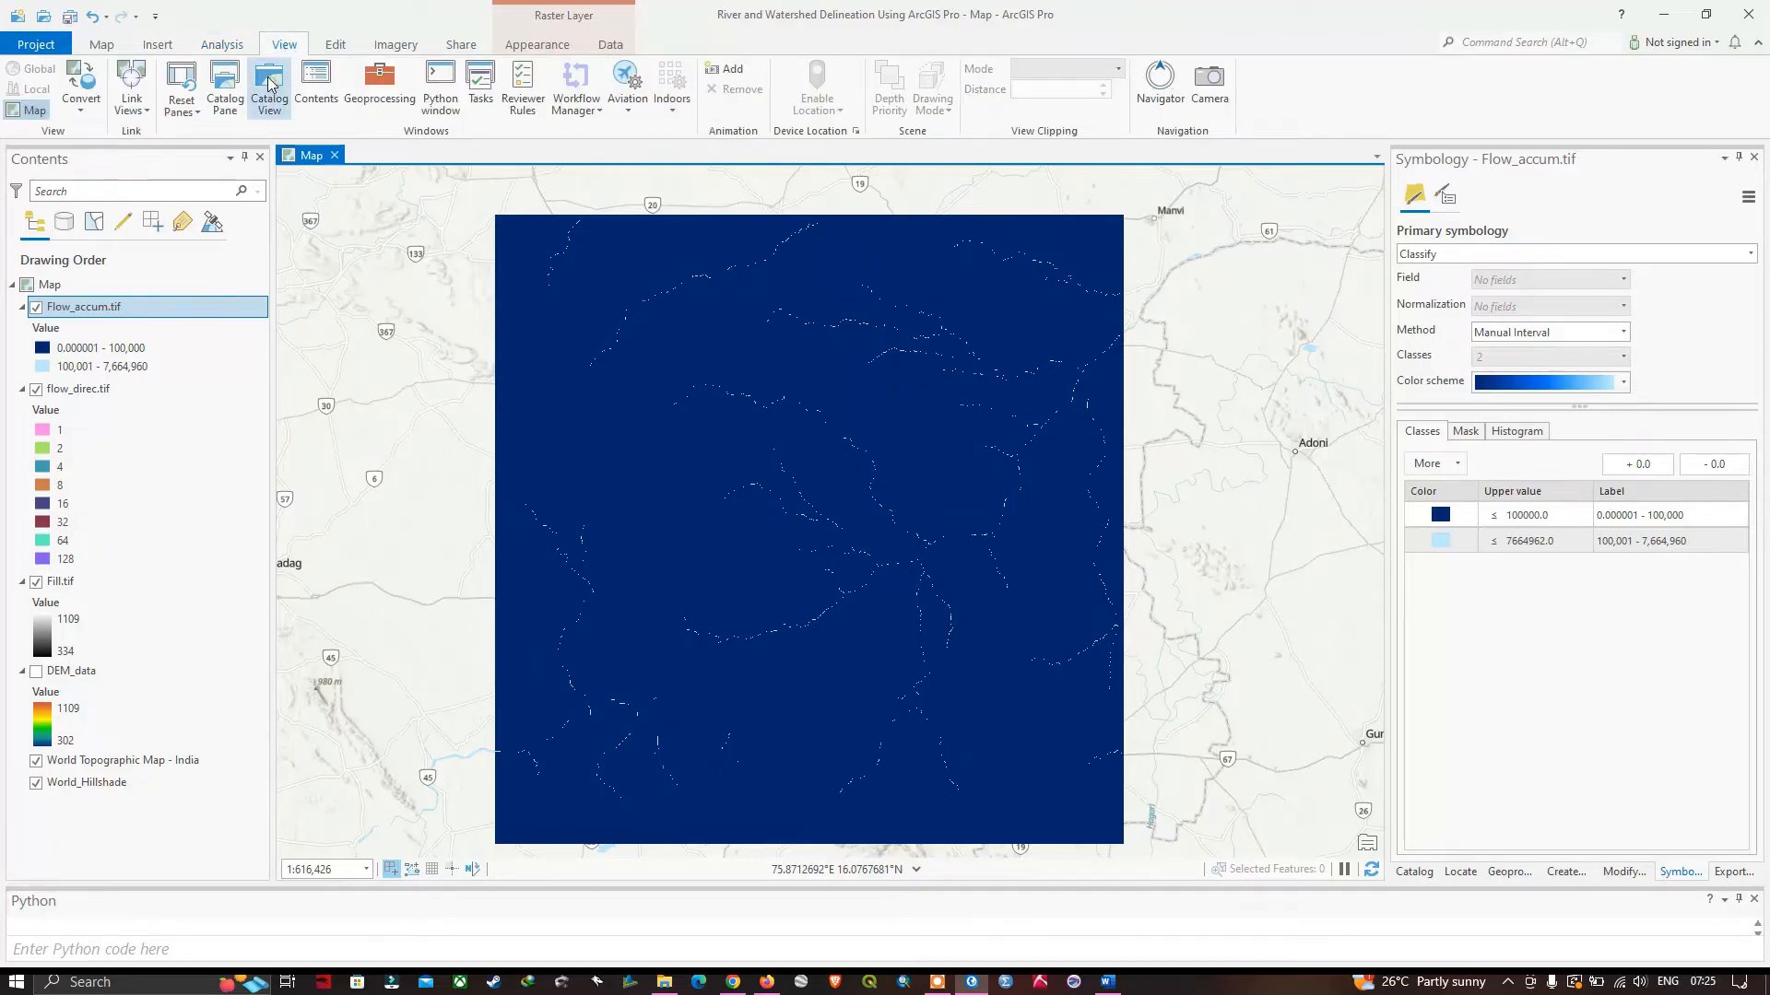
pyautogui.click(224, 99)
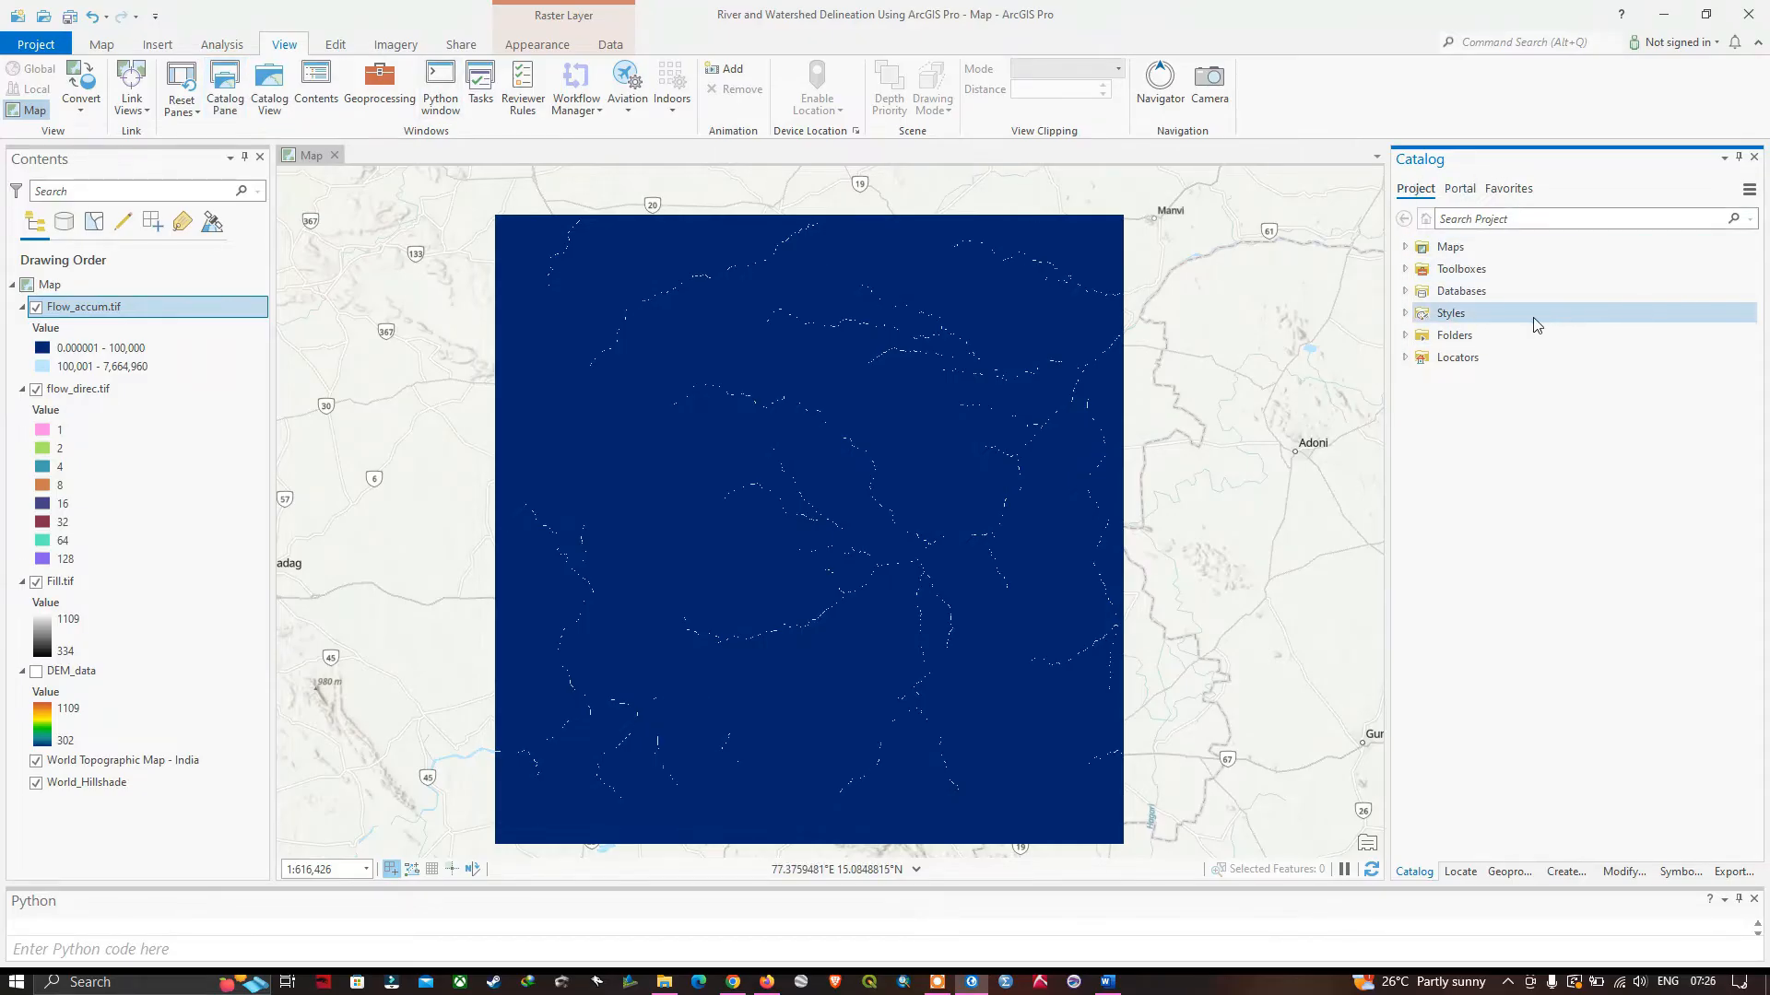
pyautogui.click(1407, 335)
pyautogui.click(1420, 357)
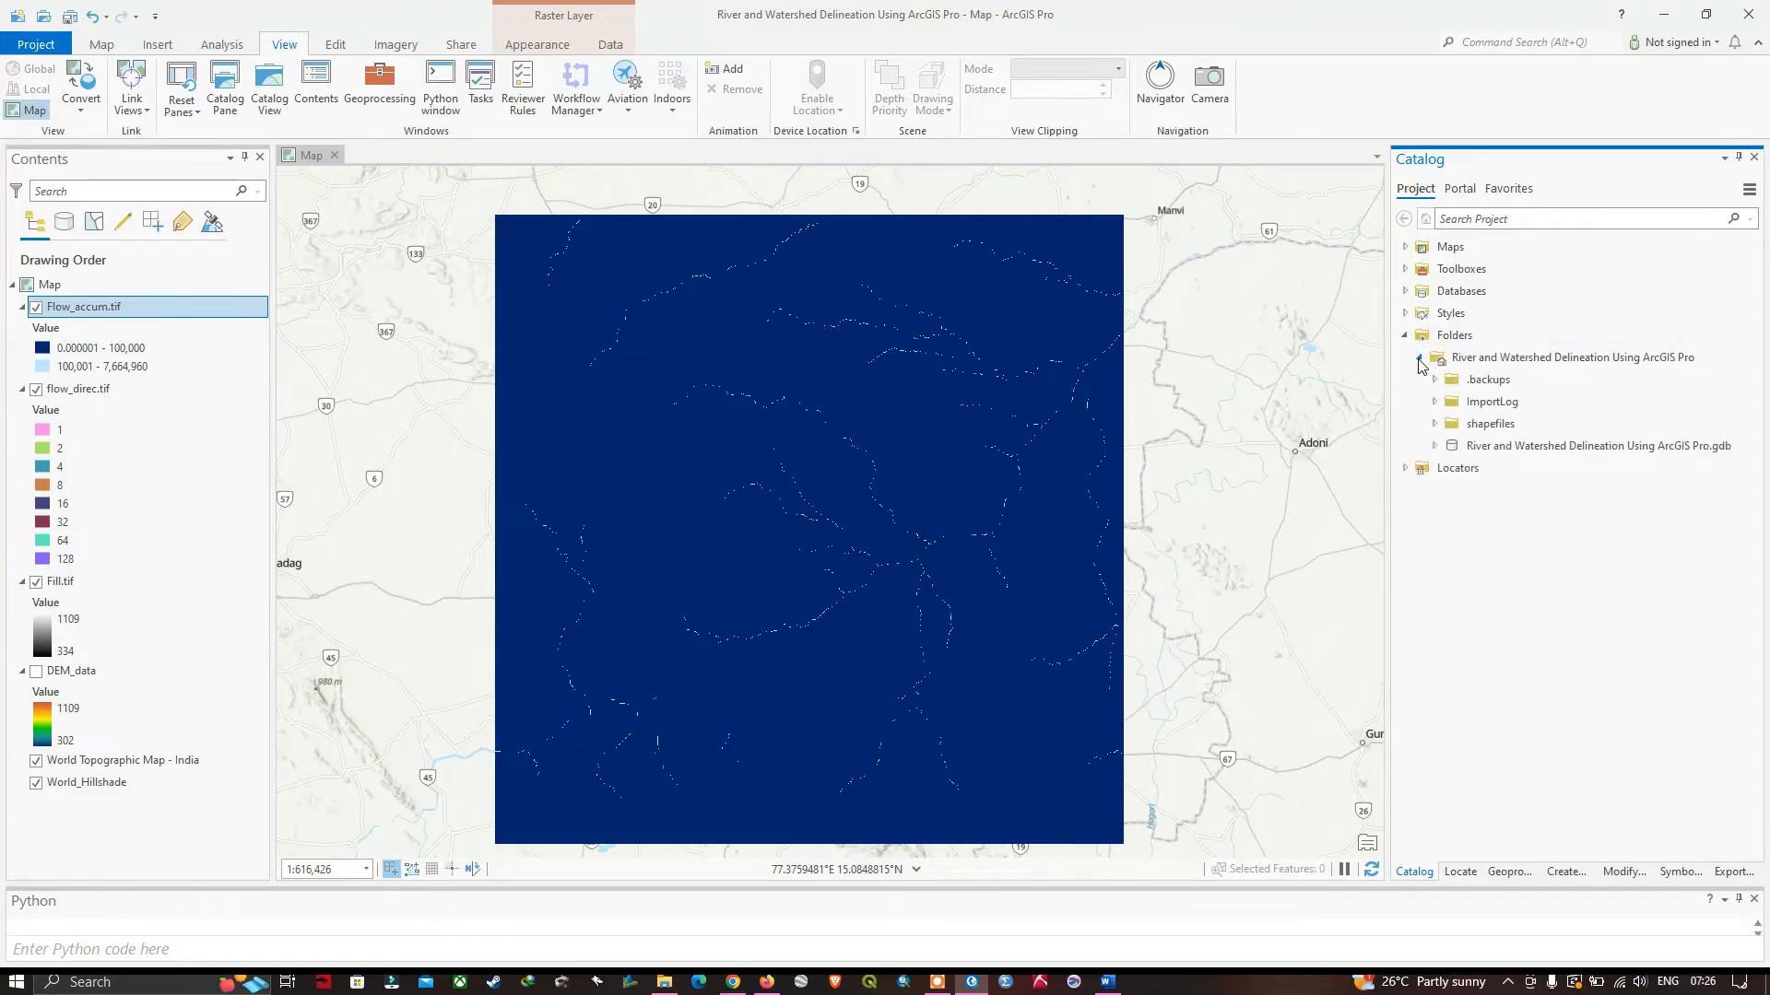
pyautogui.rightClick(1486, 426)
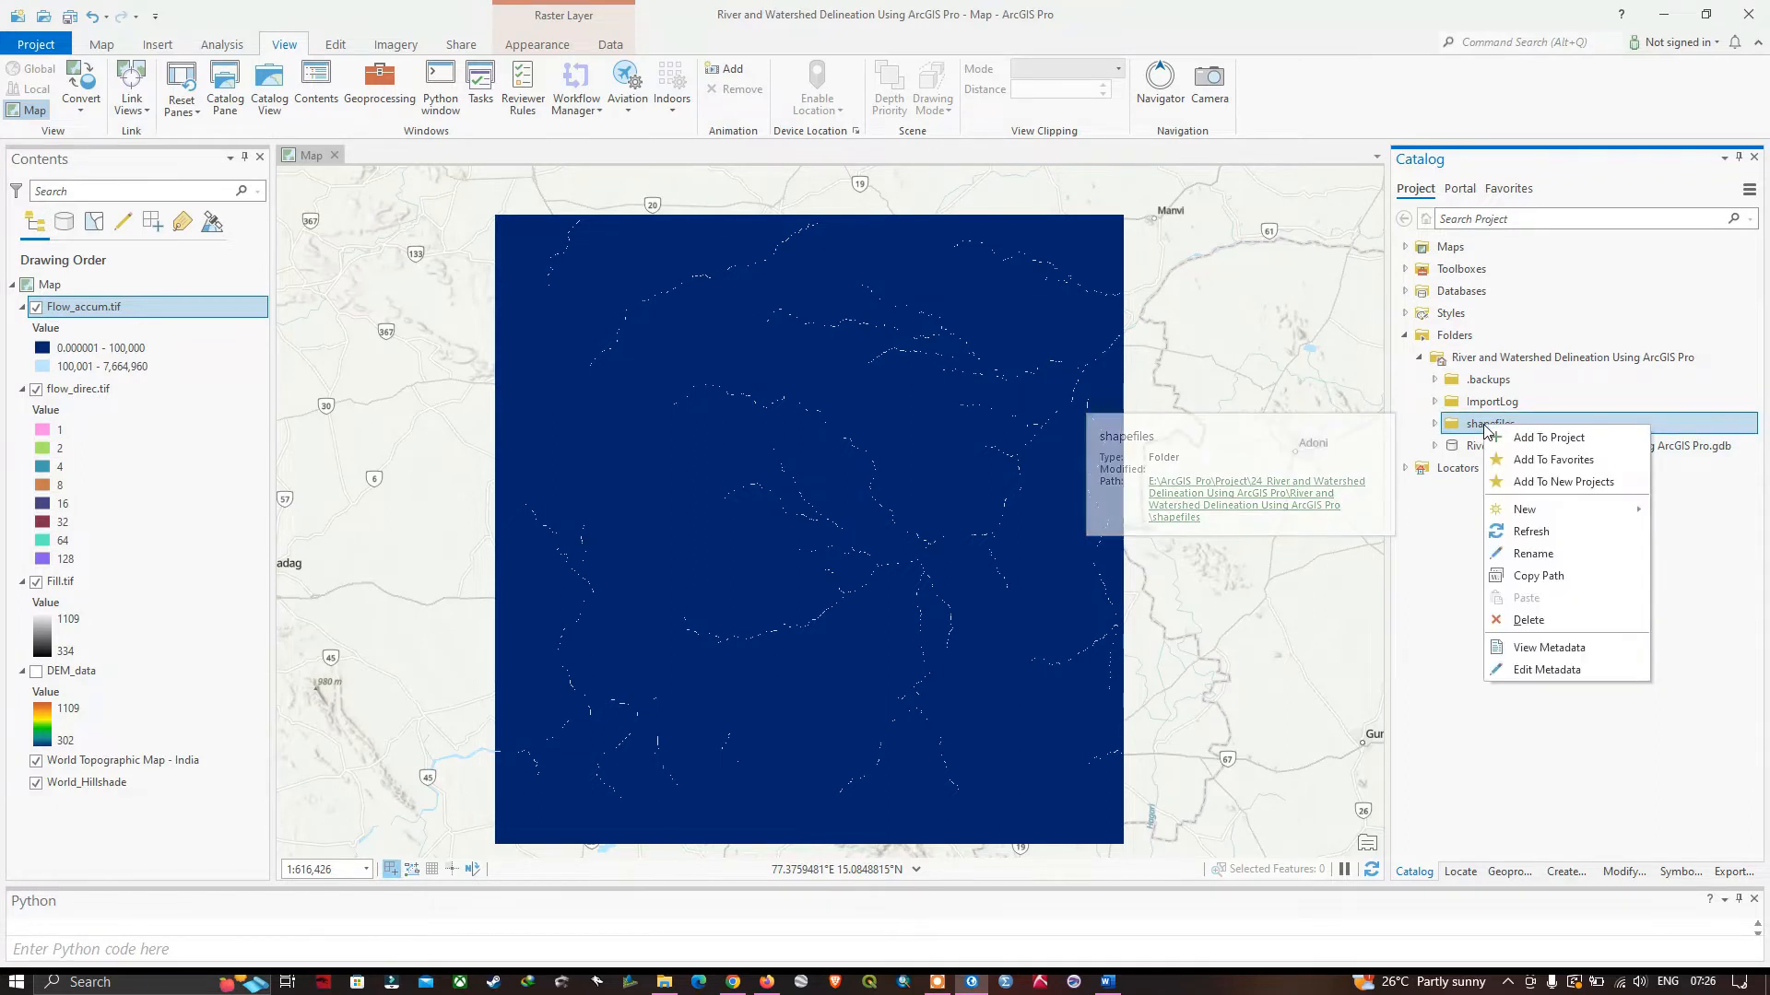
pyautogui.moveTo(1482, 425)
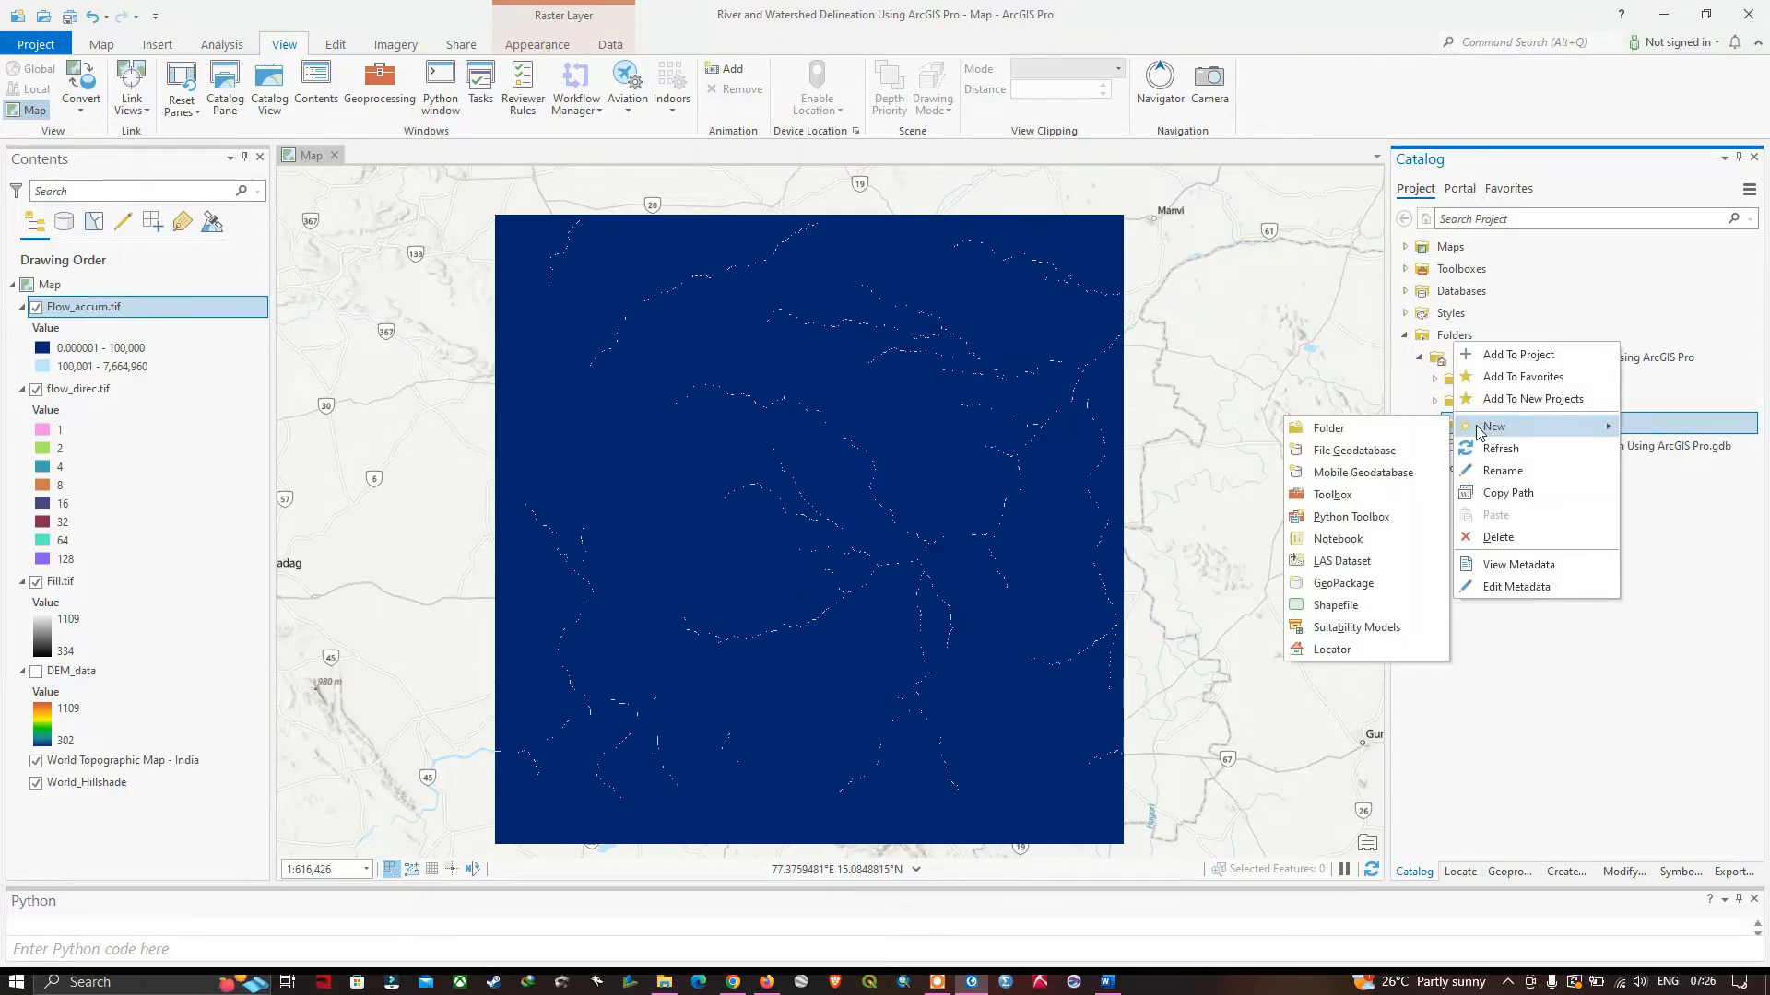
pyautogui.click(1445, 339)
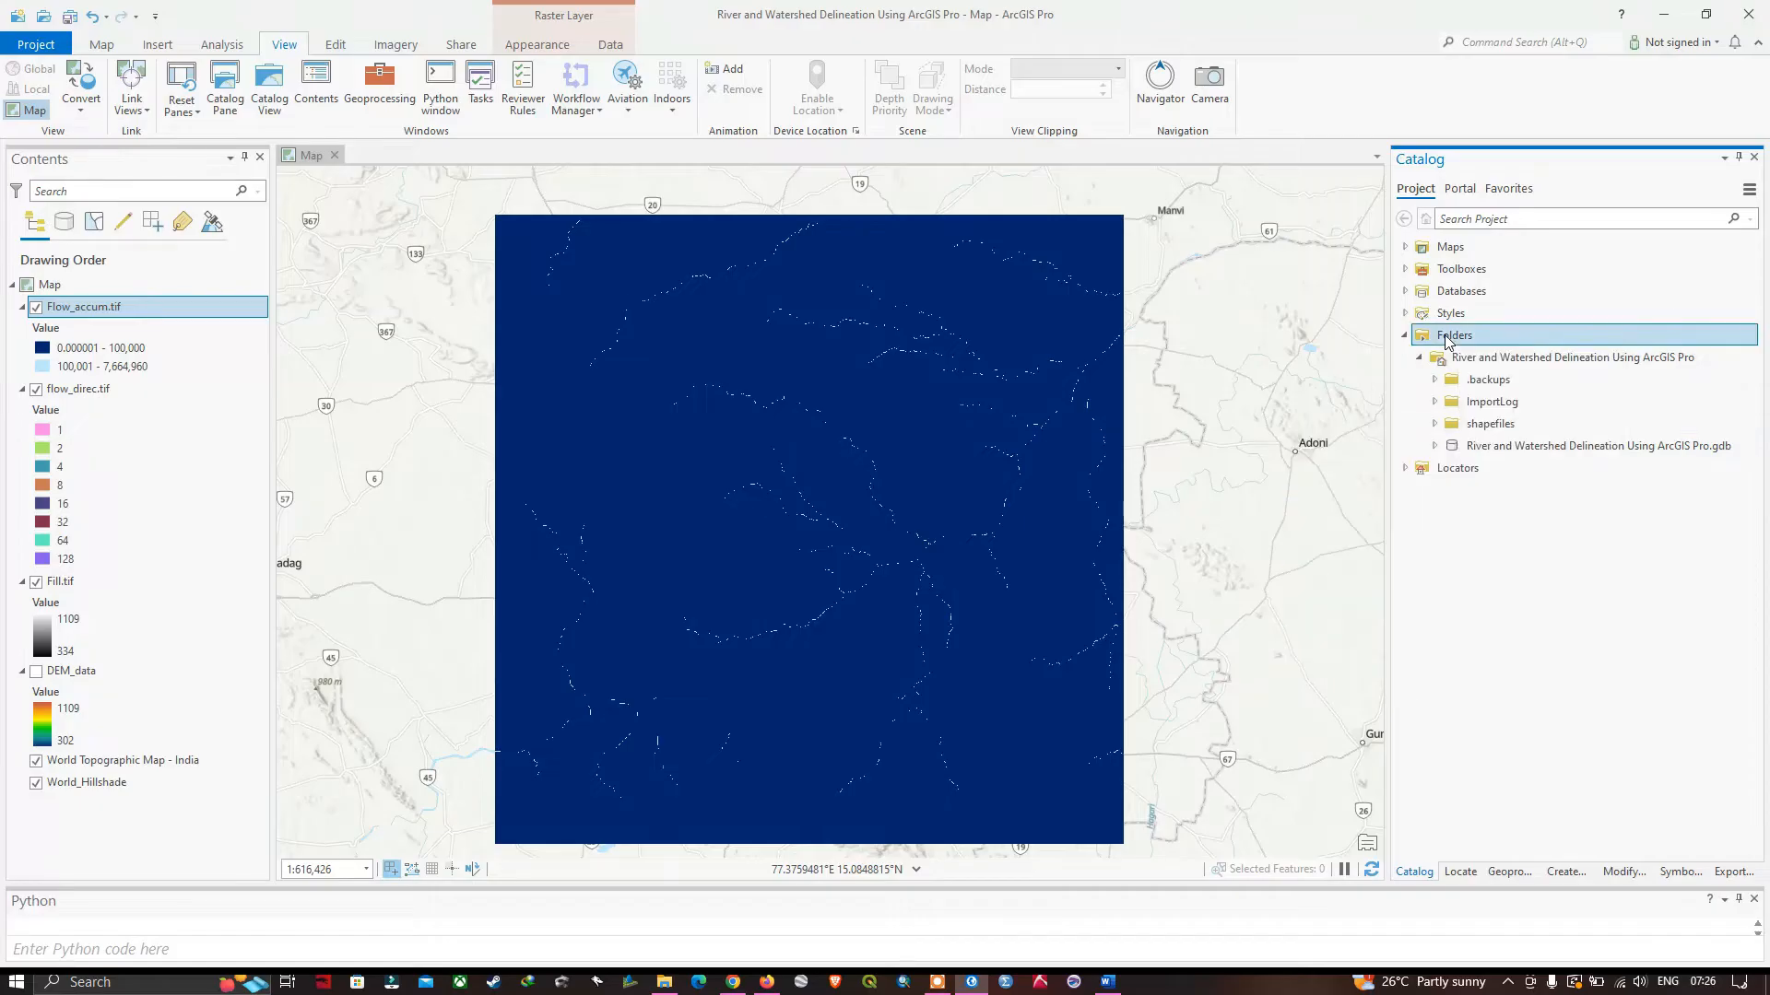
pyautogui.rightClick(1450, 341)
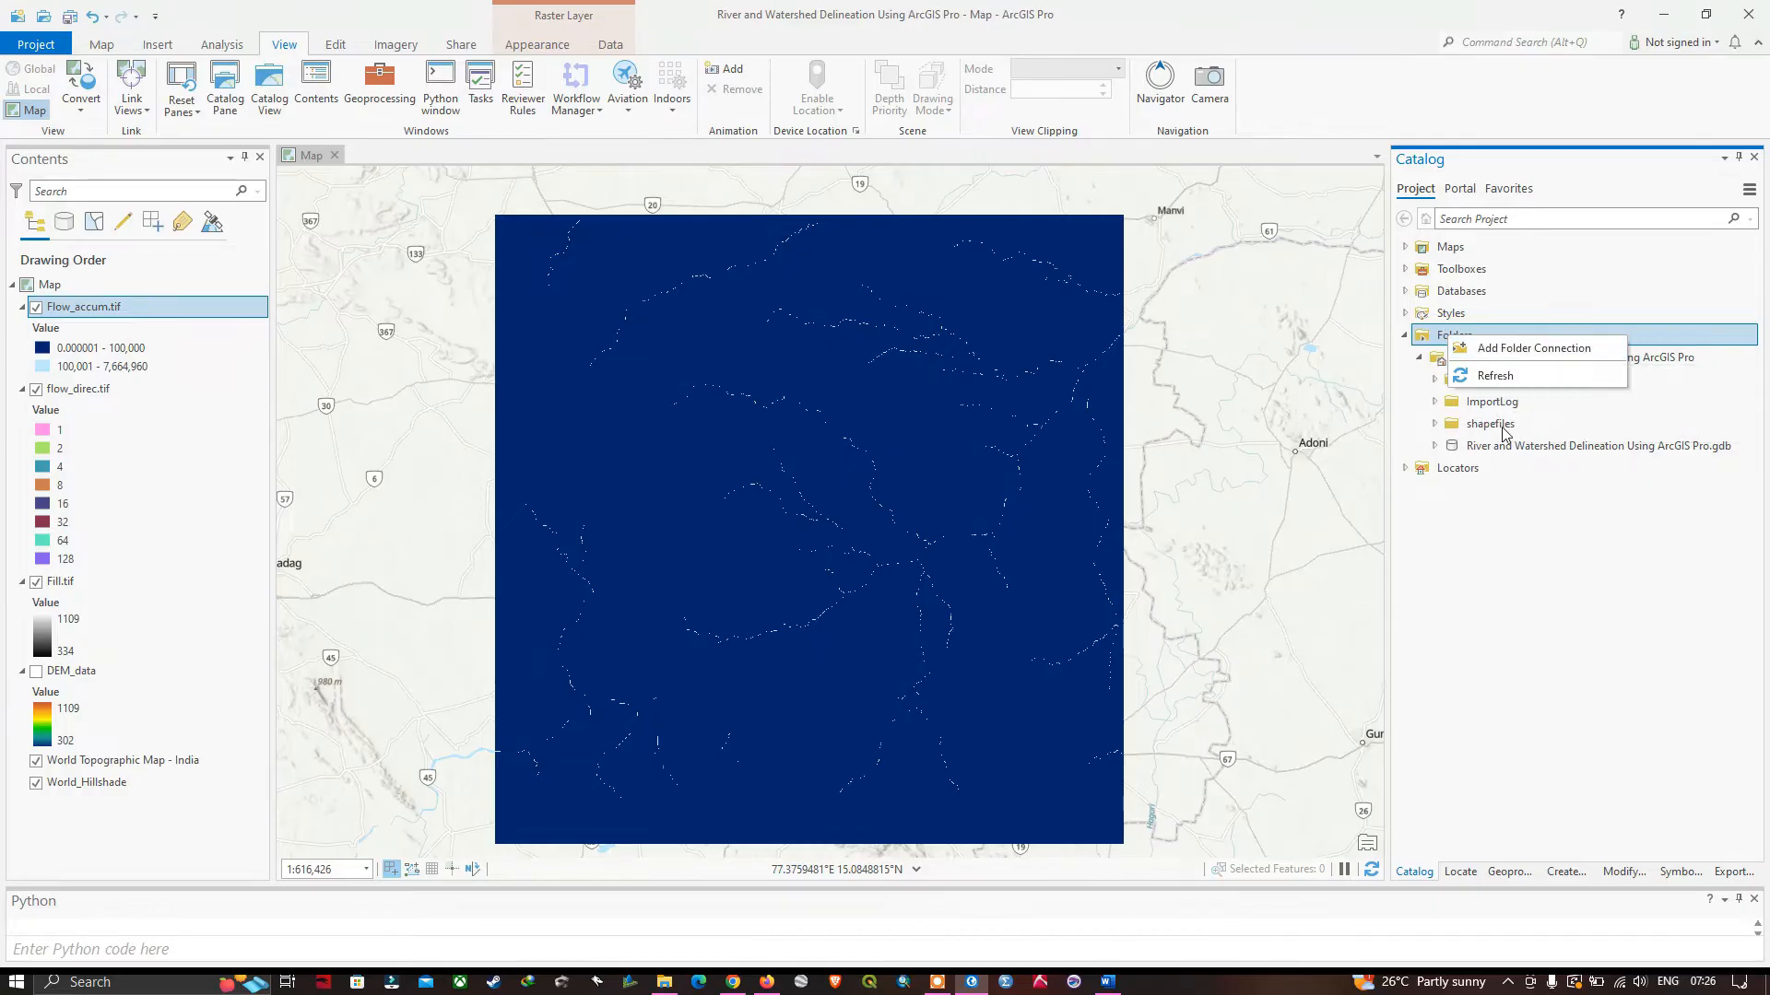
pyautogui.click(1435, 424)
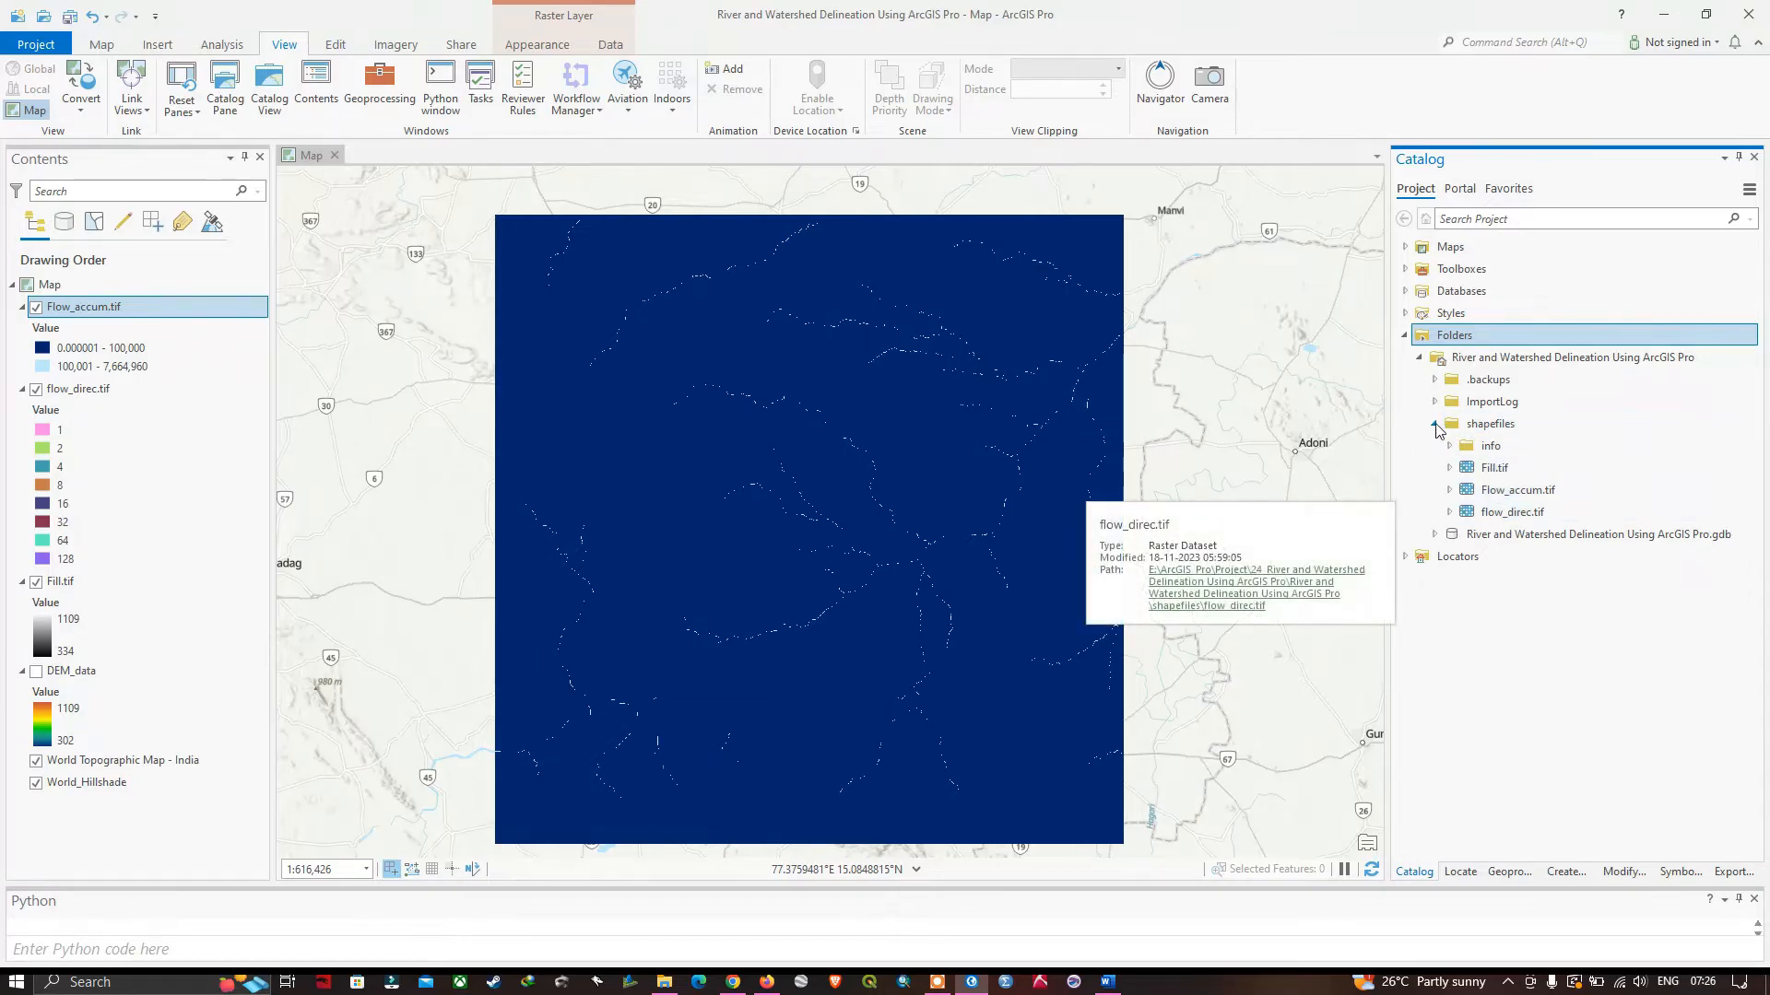
pyautogui.click(1435, 424)
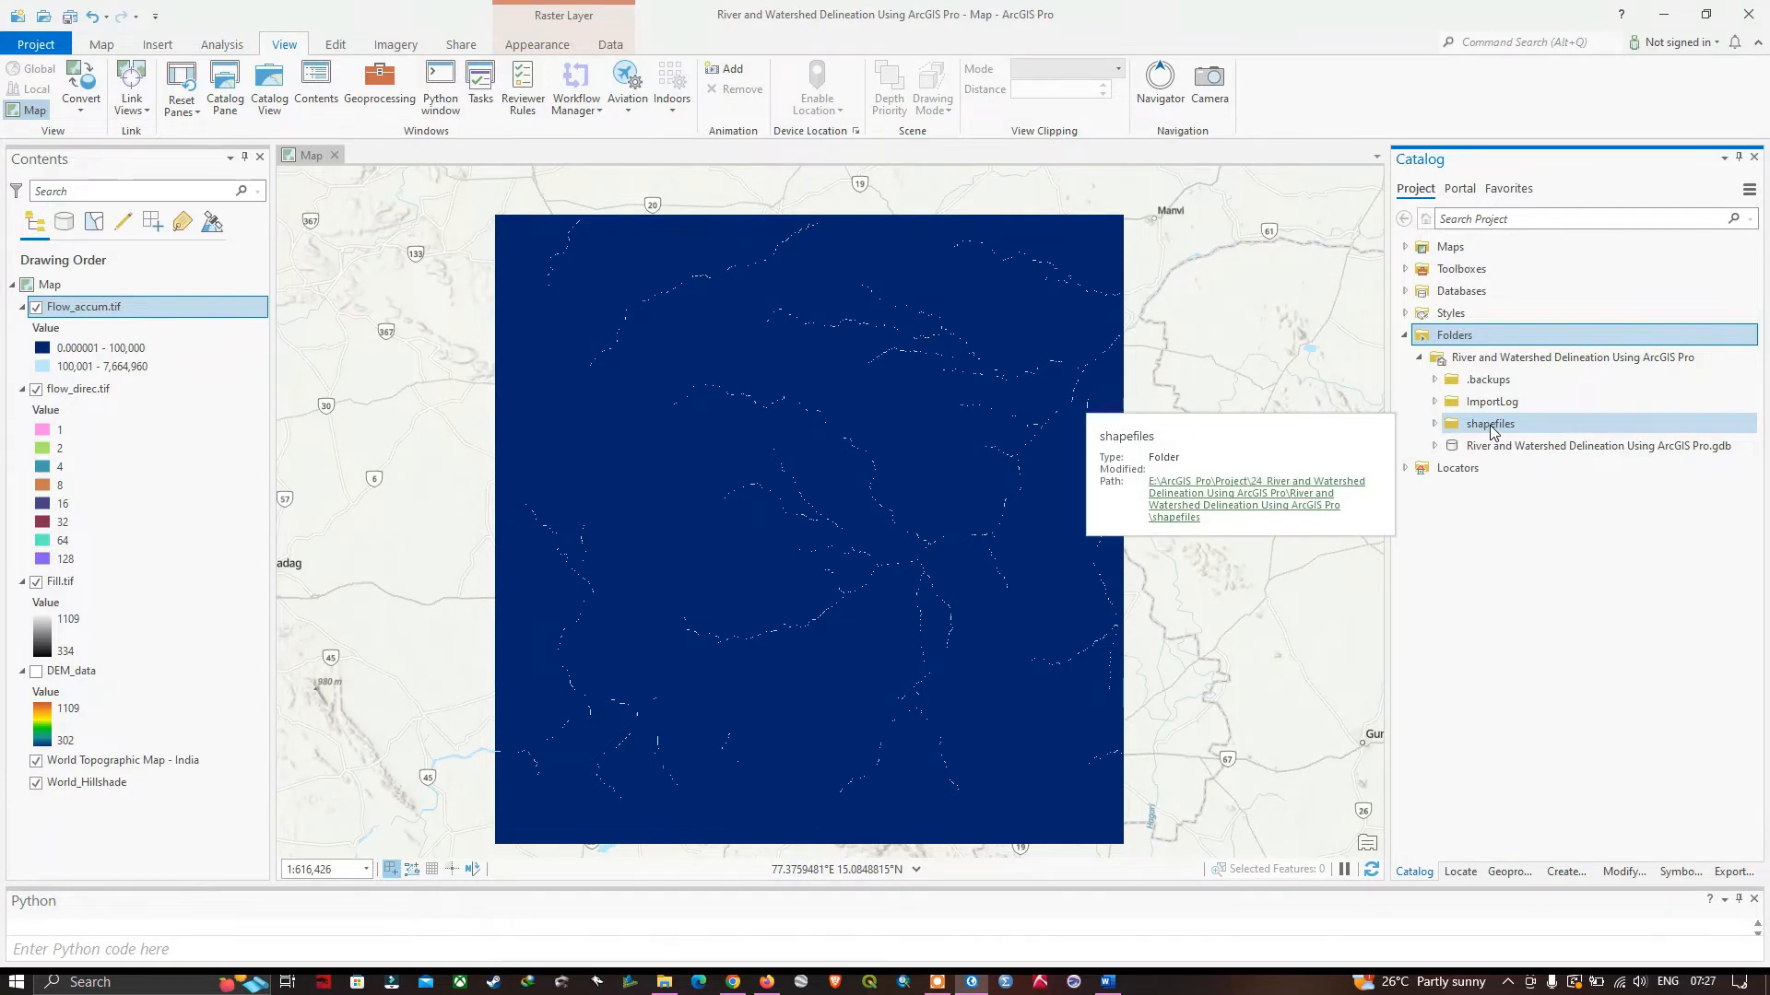
# Start a new shapefile in the shapefiles folder, naming it Outlet_point and setting its geometry type to Point.
pyautogui.rightClick(1493, 433)
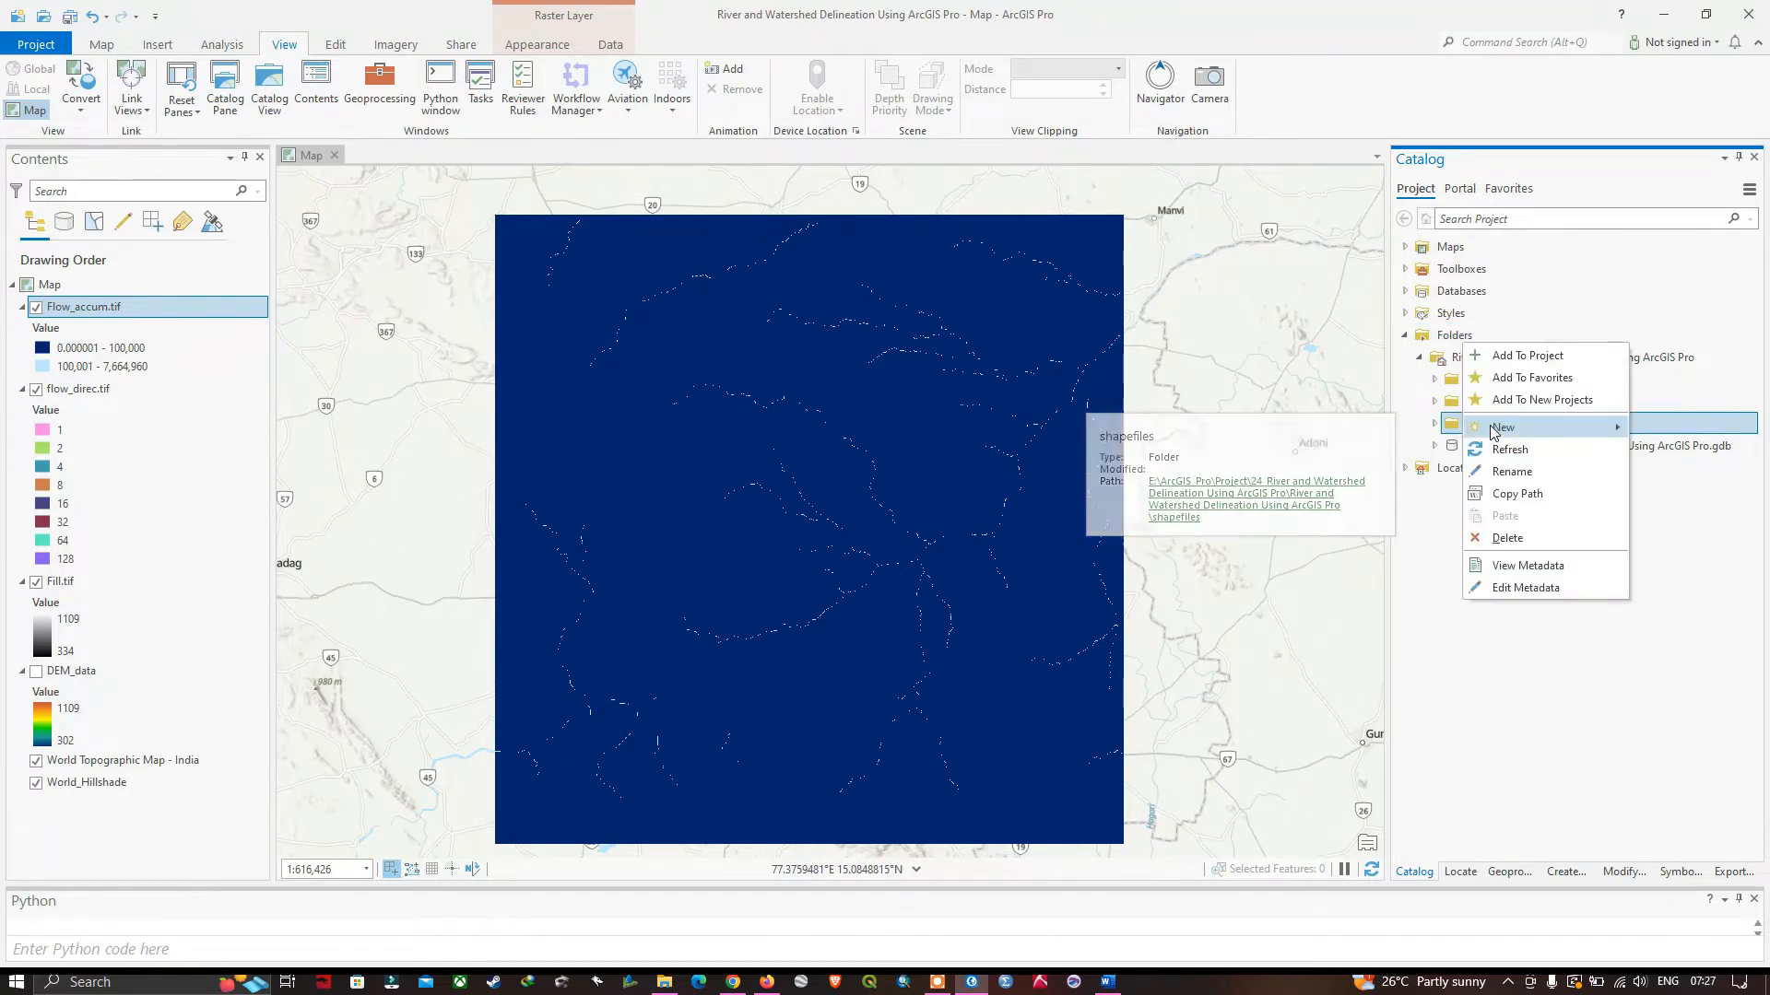
pyautogui.moveTo(1495, 432)
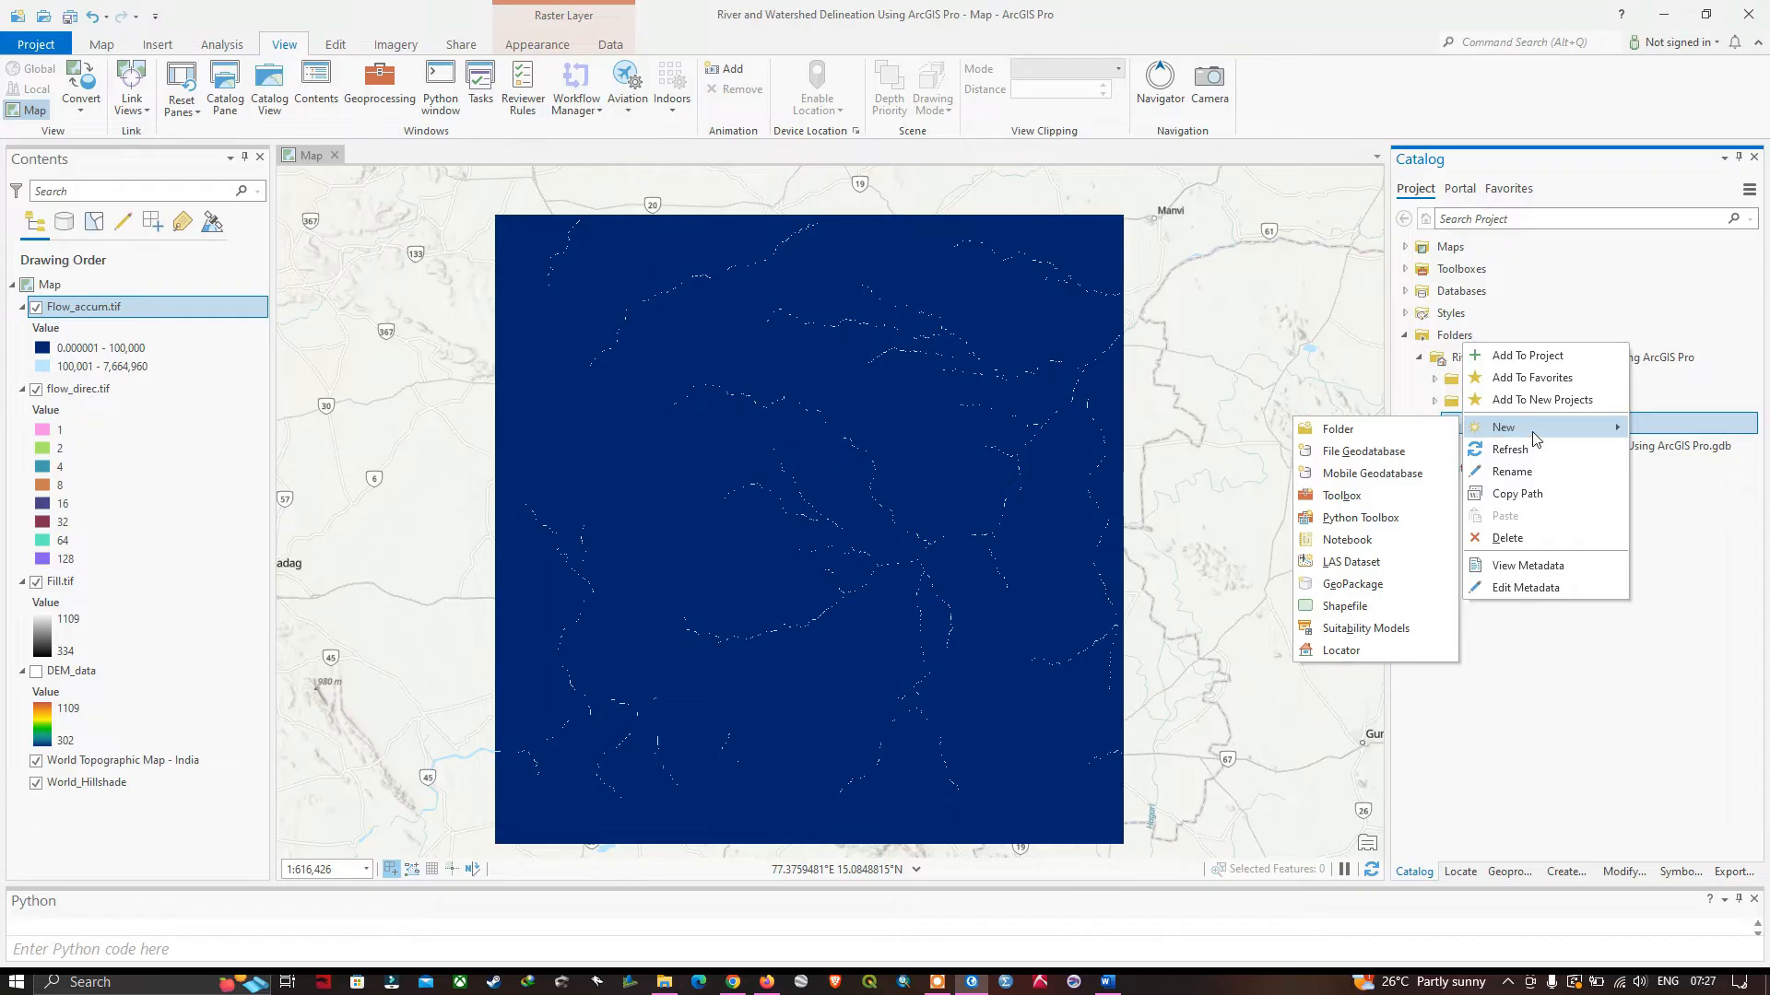
pyautogui.click(1359, 610)
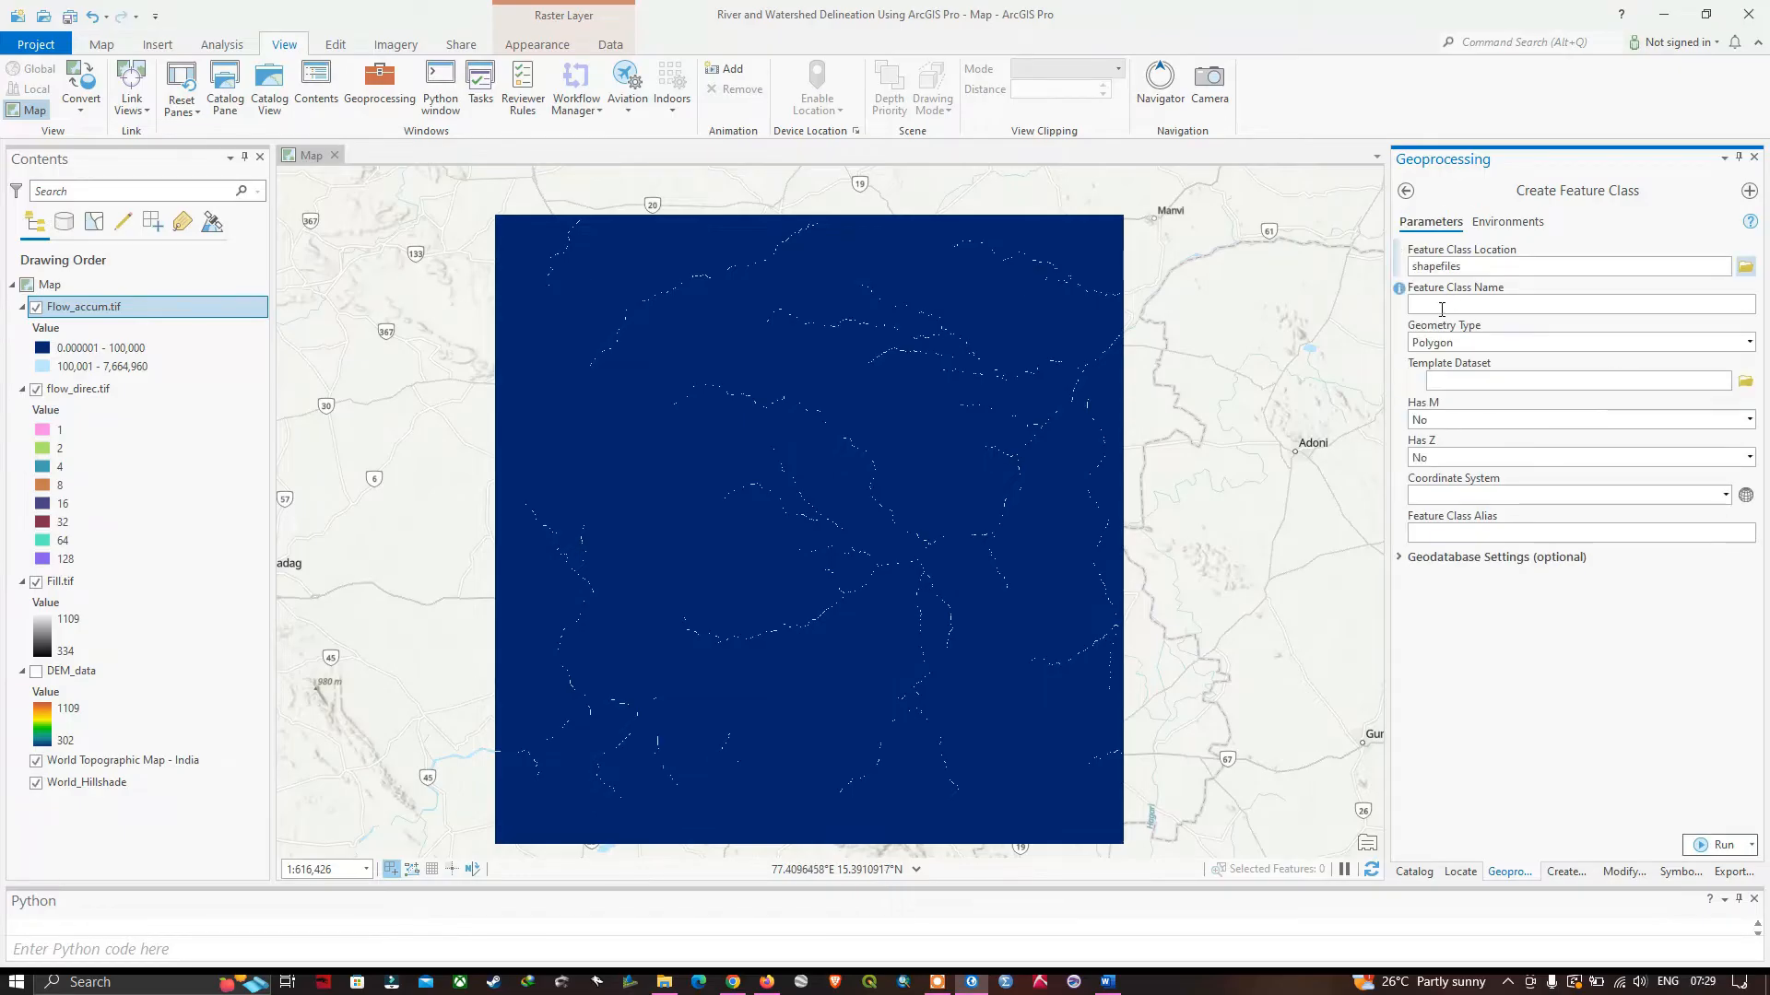
pyautogui.click(1463, 307)
pyautogui.write('Outlet_point')
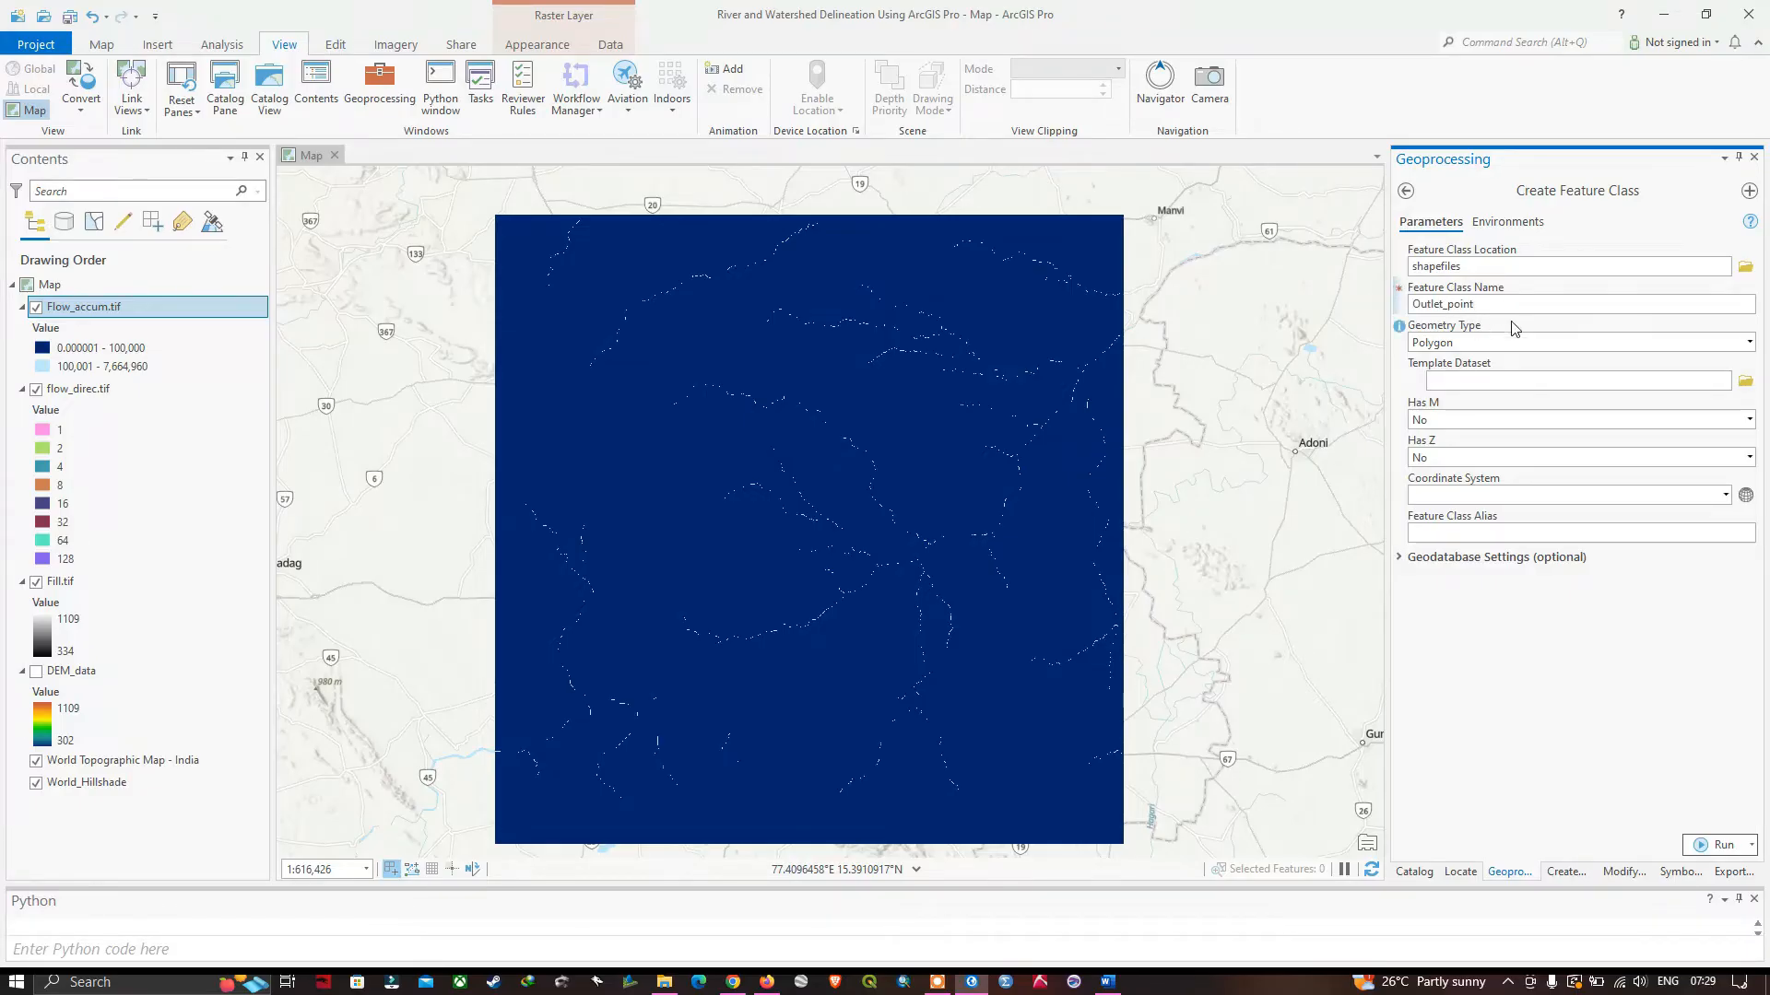
pyautogui.click(1748, 343)
pyautogui.click(1469, 365)
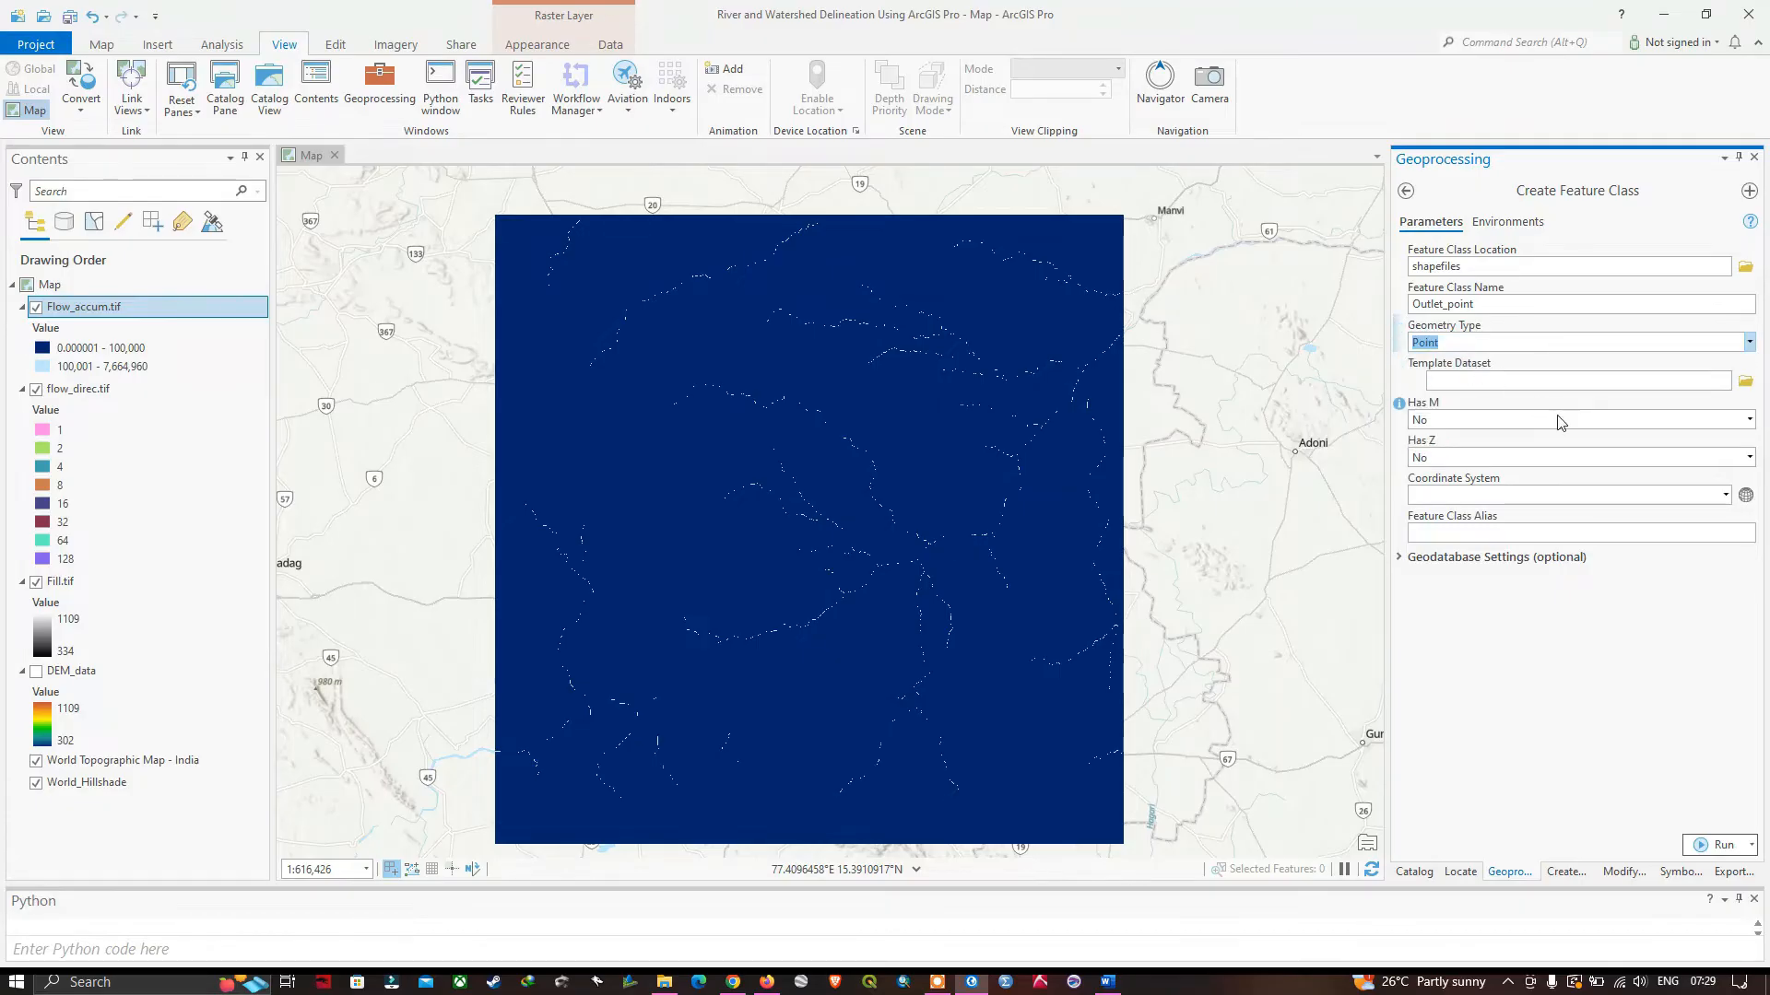
# Assign the current map's coordinate system, GCS_WGS_1984, to the new feature class and create it.
pyautogui.click(1727, 497)
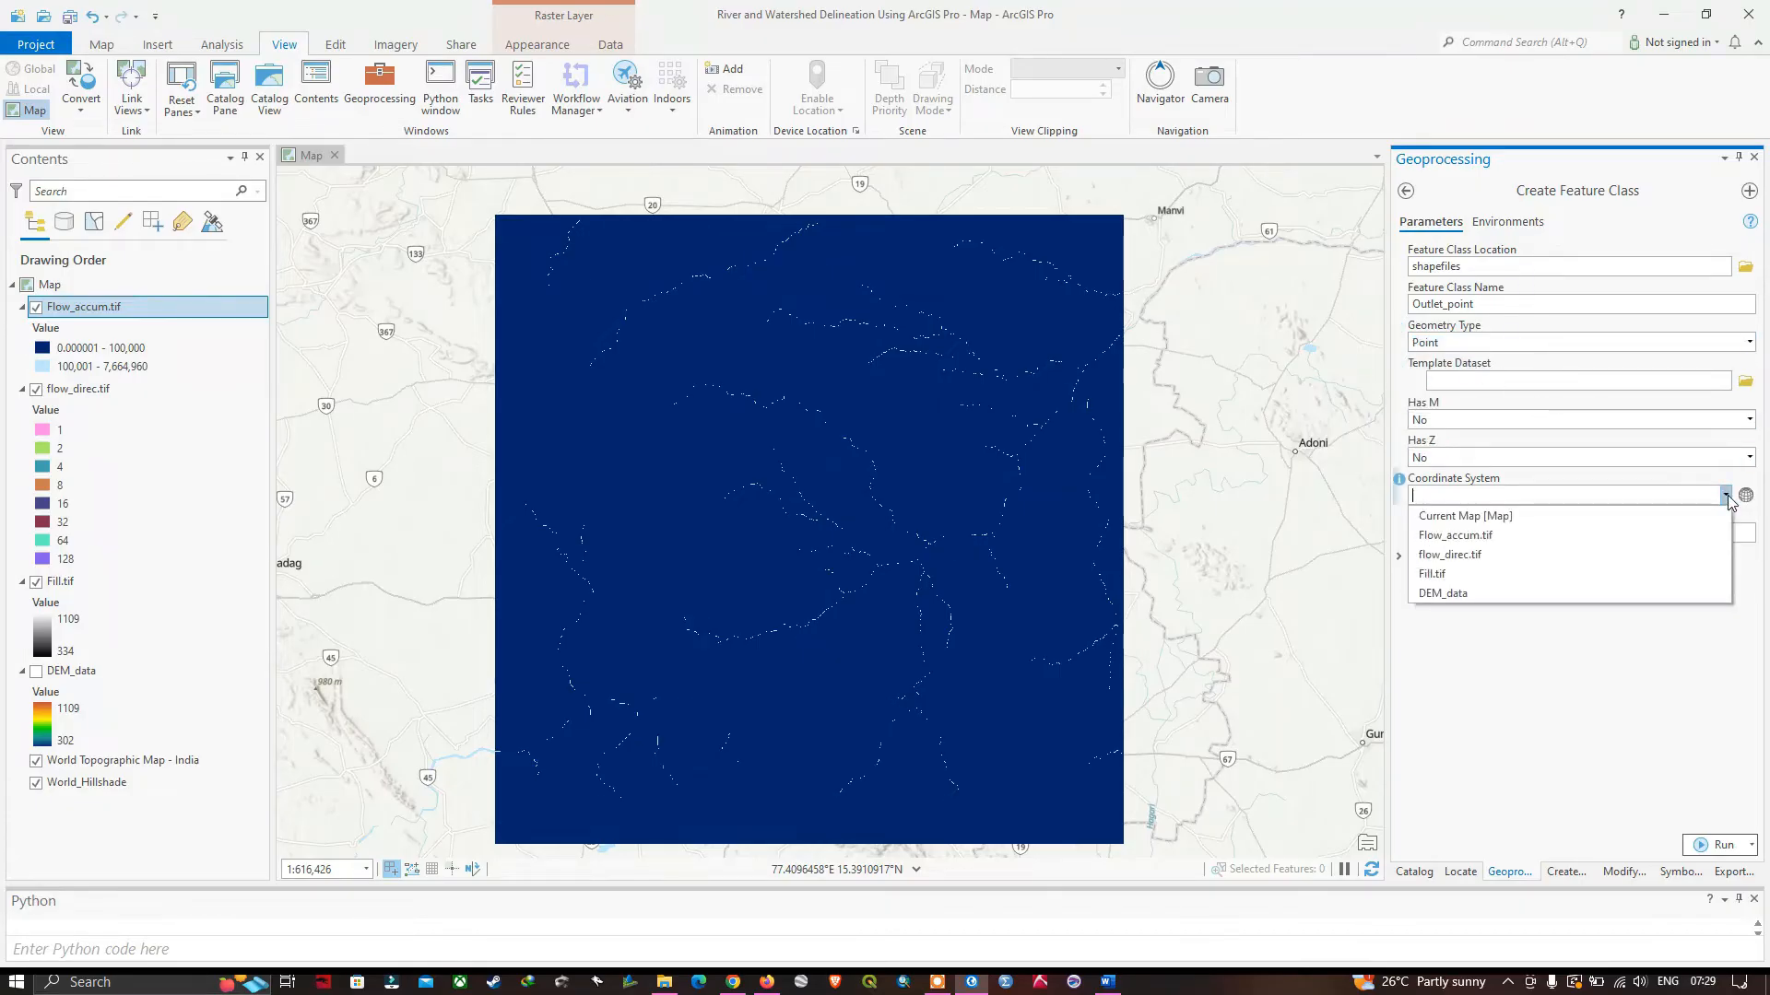
pyautogui.click(1506, 517)
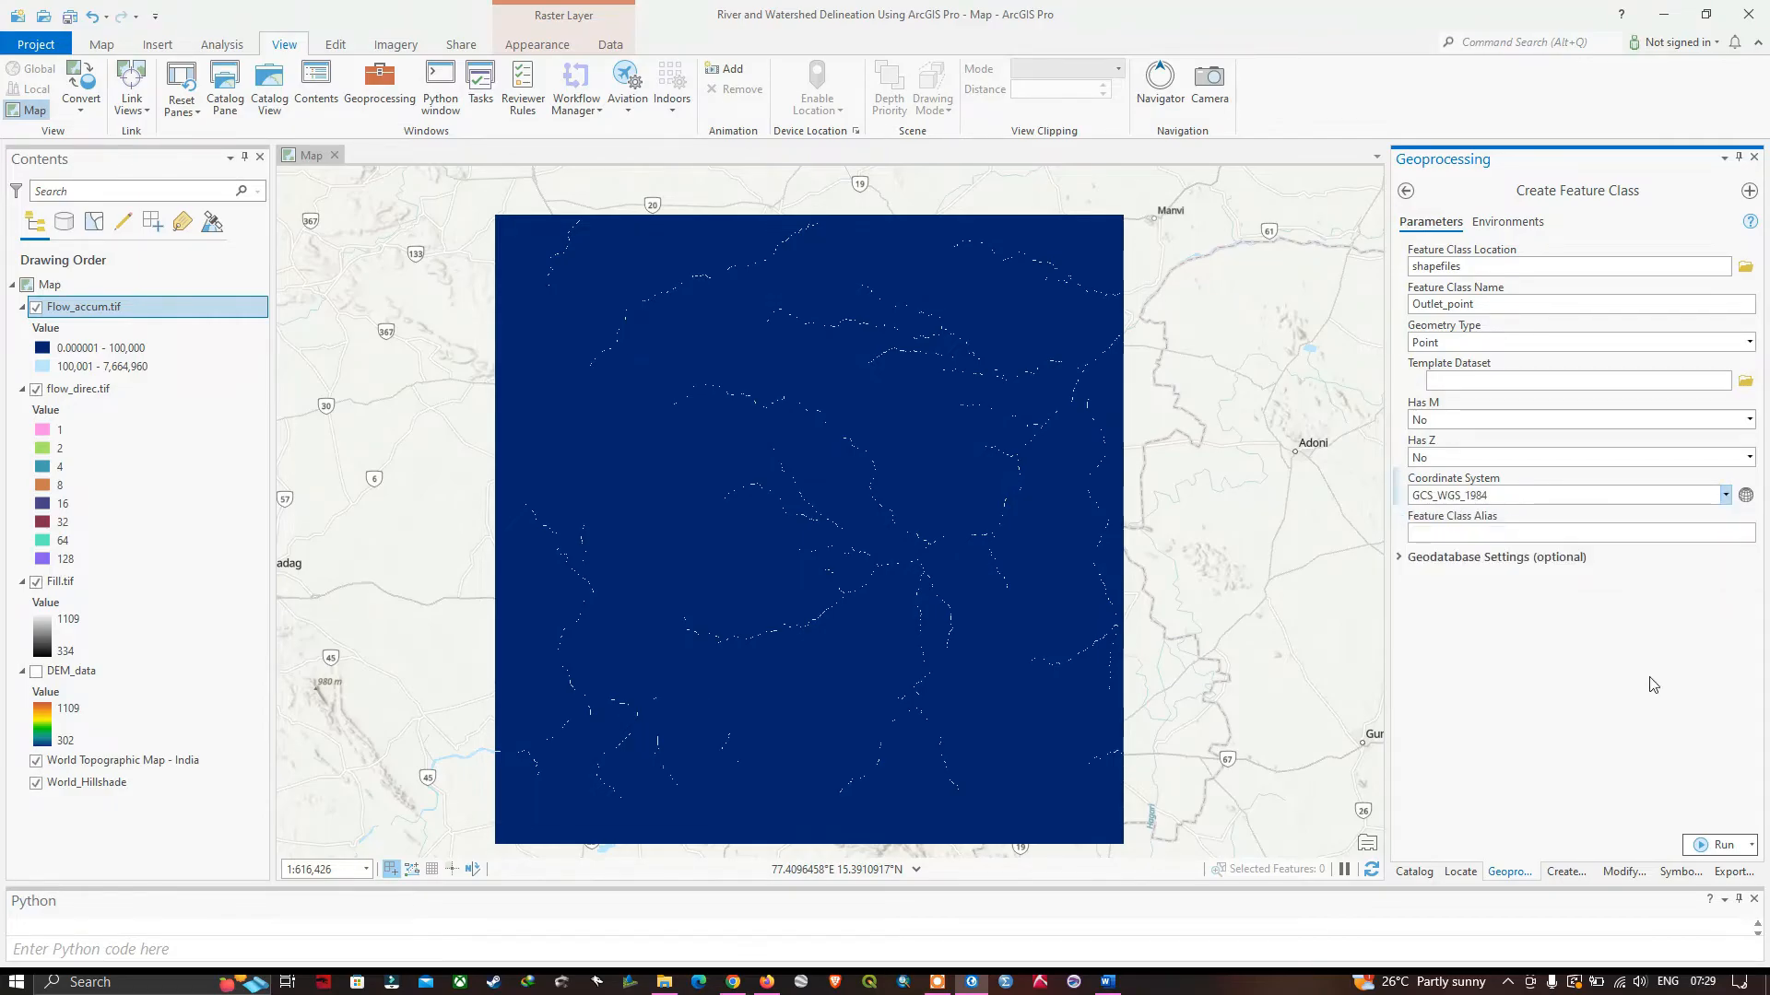
pyautogui.click(1718, 848)
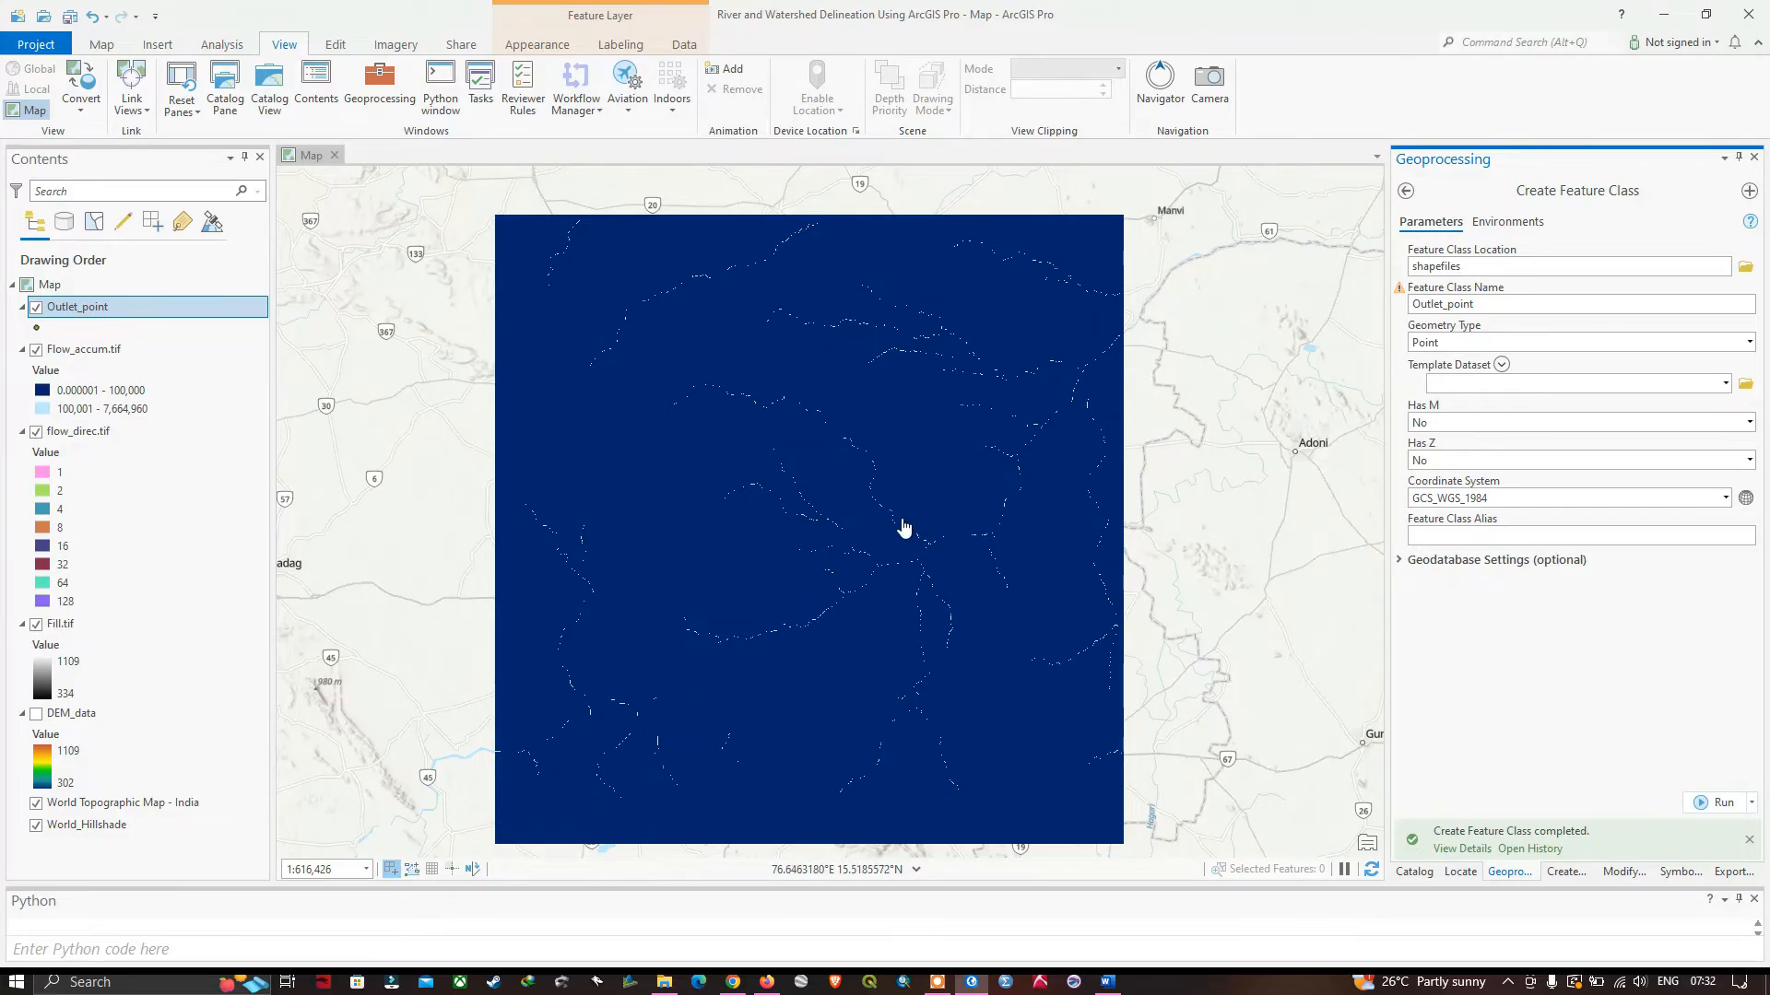
# Create a point in the Outlet_point layer, centred on a main-channel cell of the flow accumulation raster at about 76.8247°E, 15.5581°N.
pyautogui.scroll(2, 999, 514)
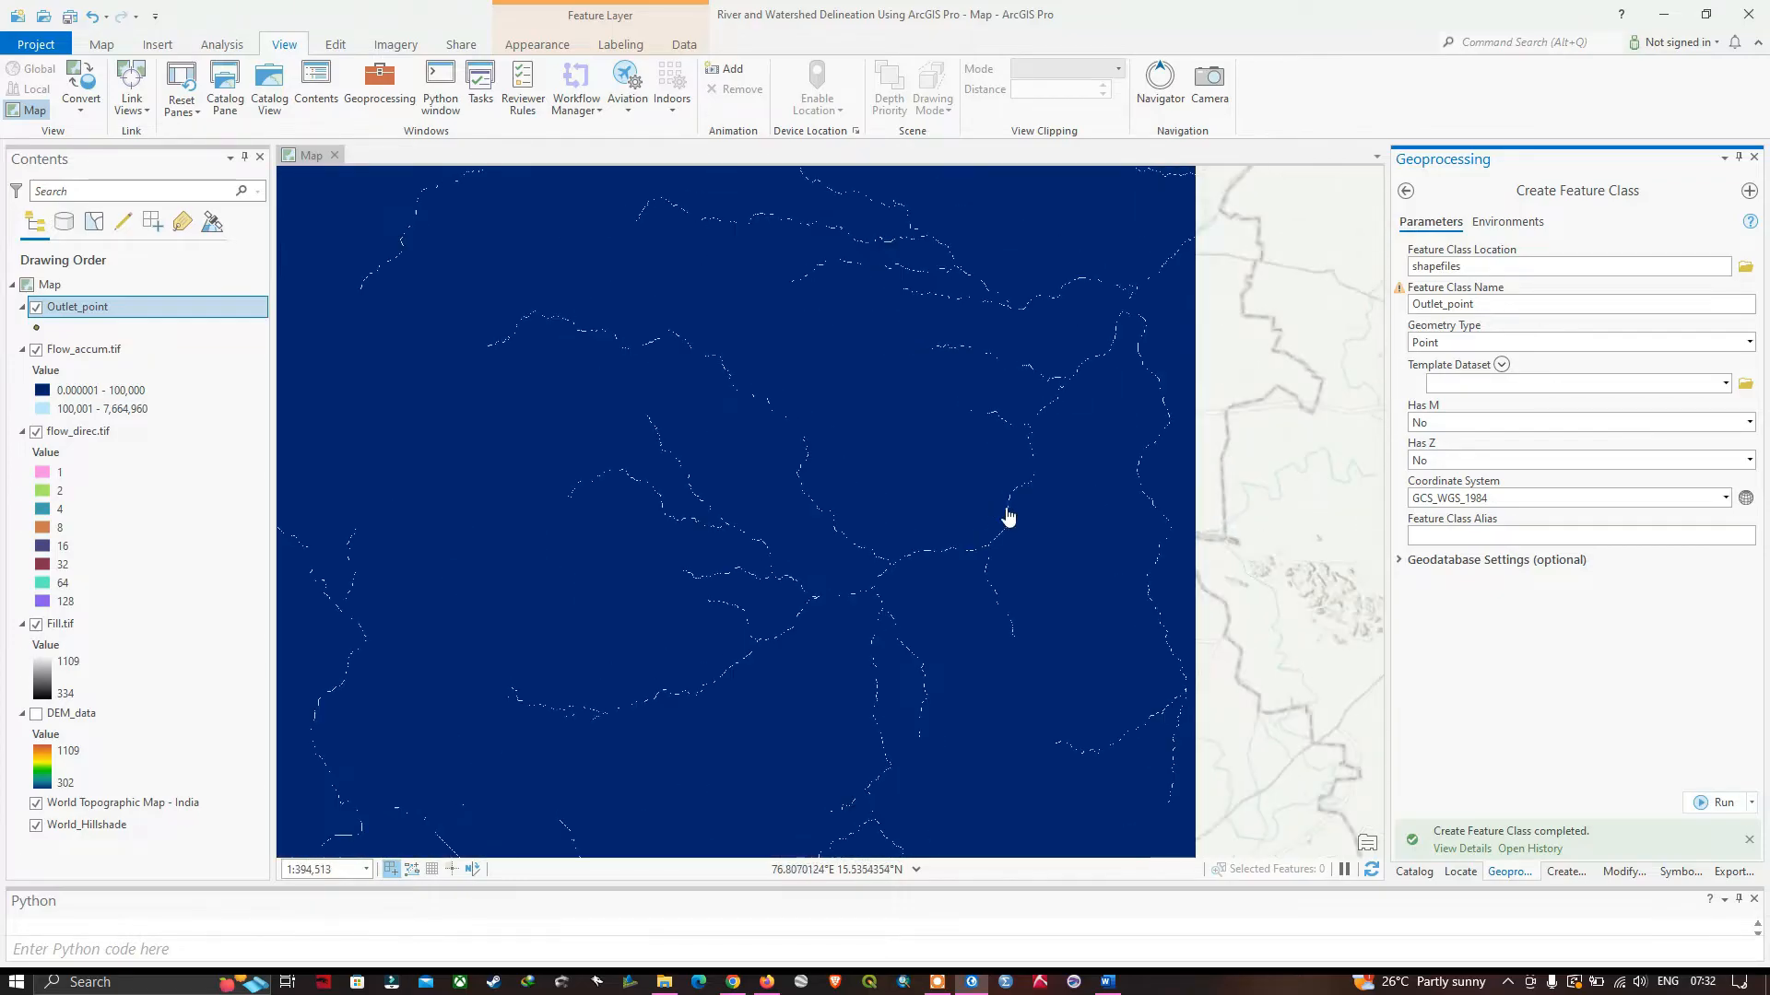
pyautogui.scroll(2, 1027, 483)
pyautogui.scroll(2, 1028, 483)
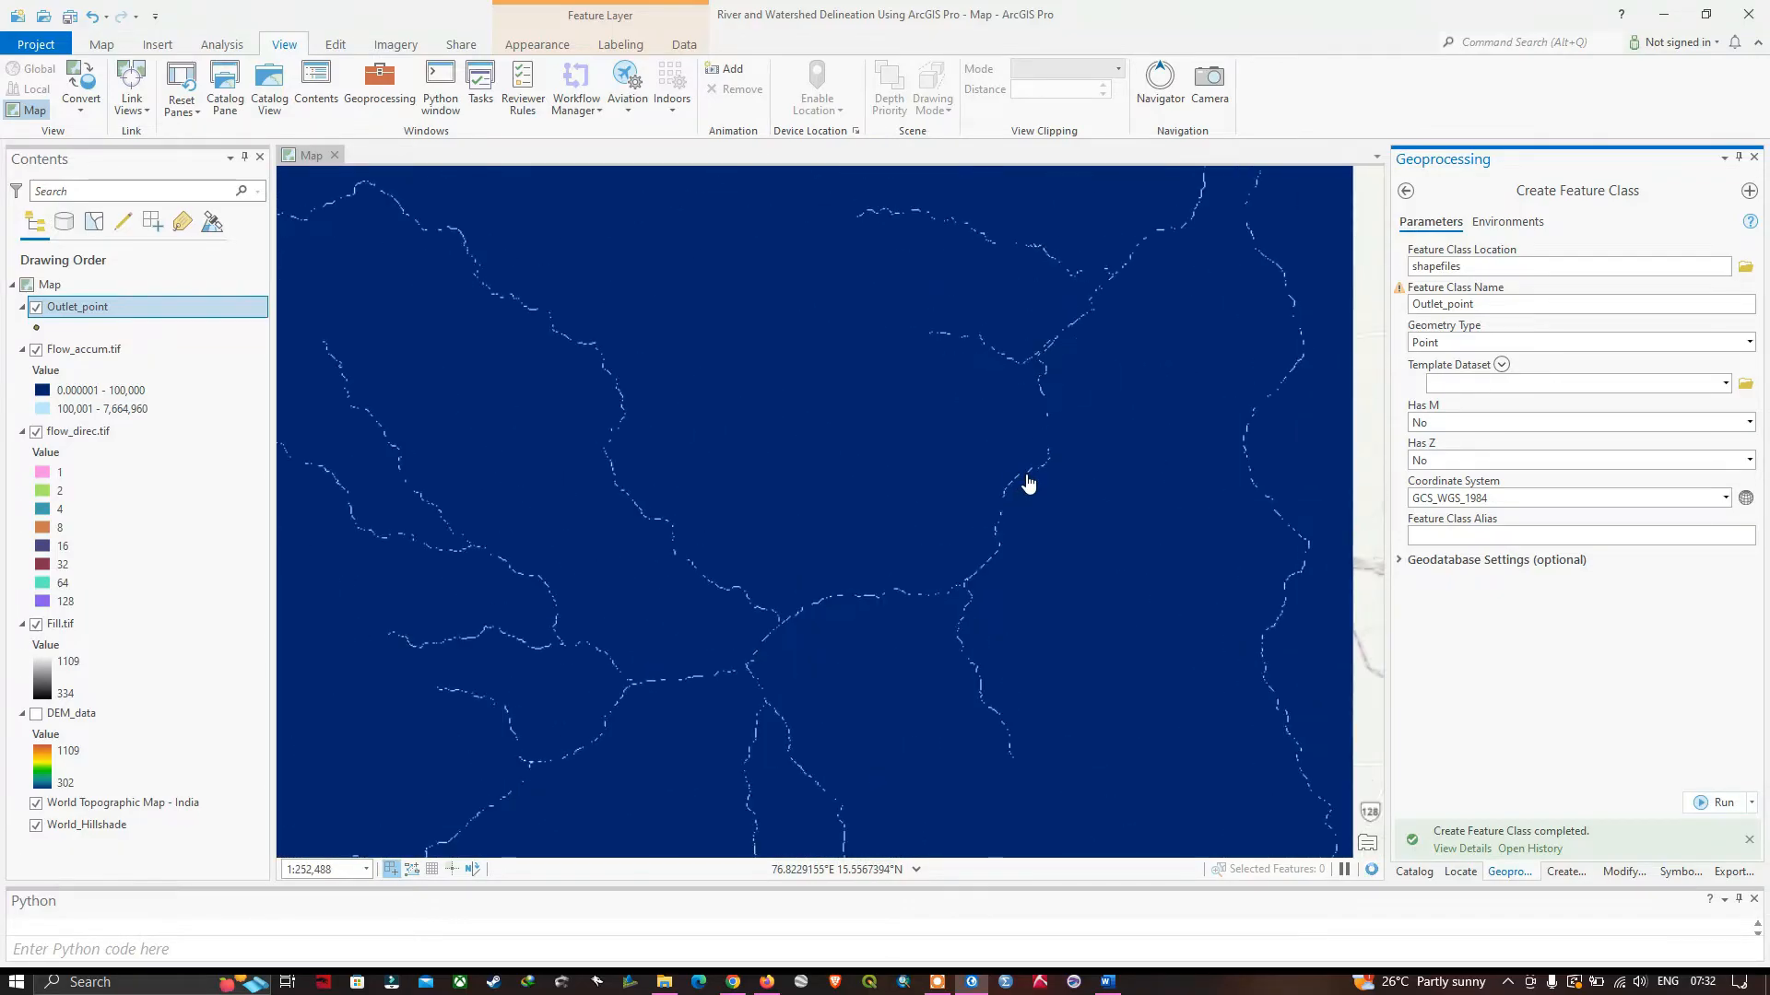
pyautogui.scroll(3, 1046, 419)
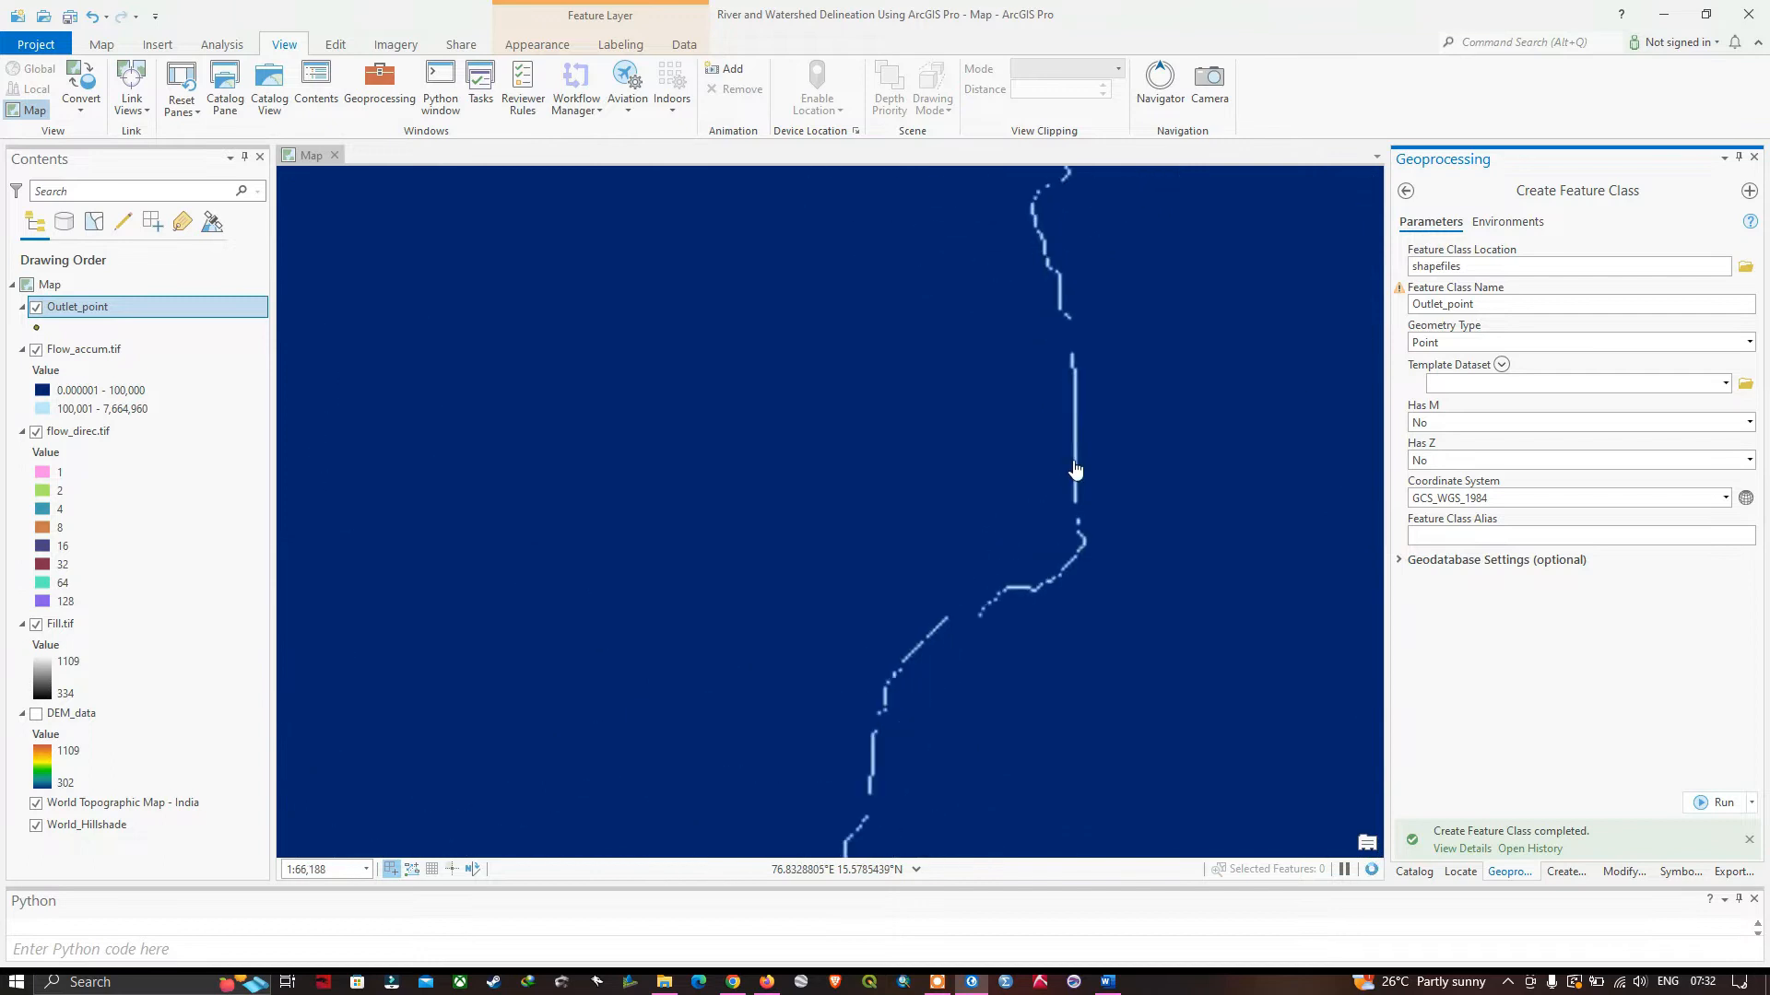
pyautogui.moveTo(1005, 613); pyautogui.dragTo(1067, 383)
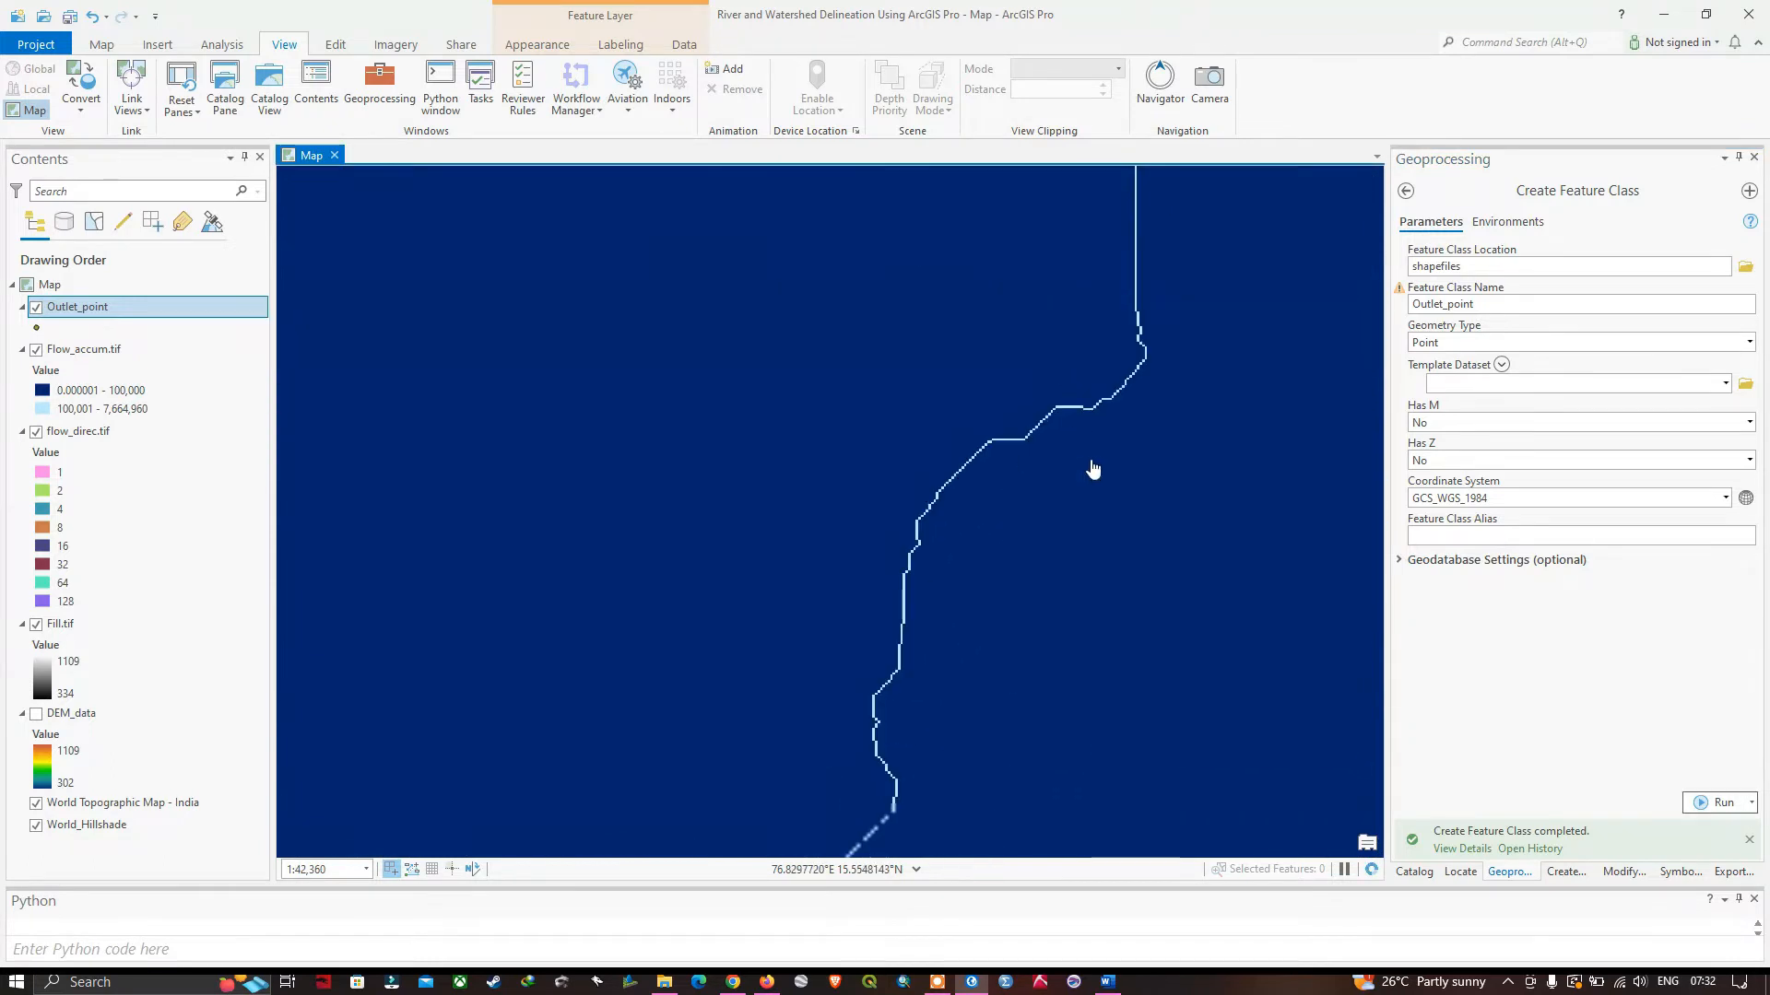
pyautogui.click(80, 308)
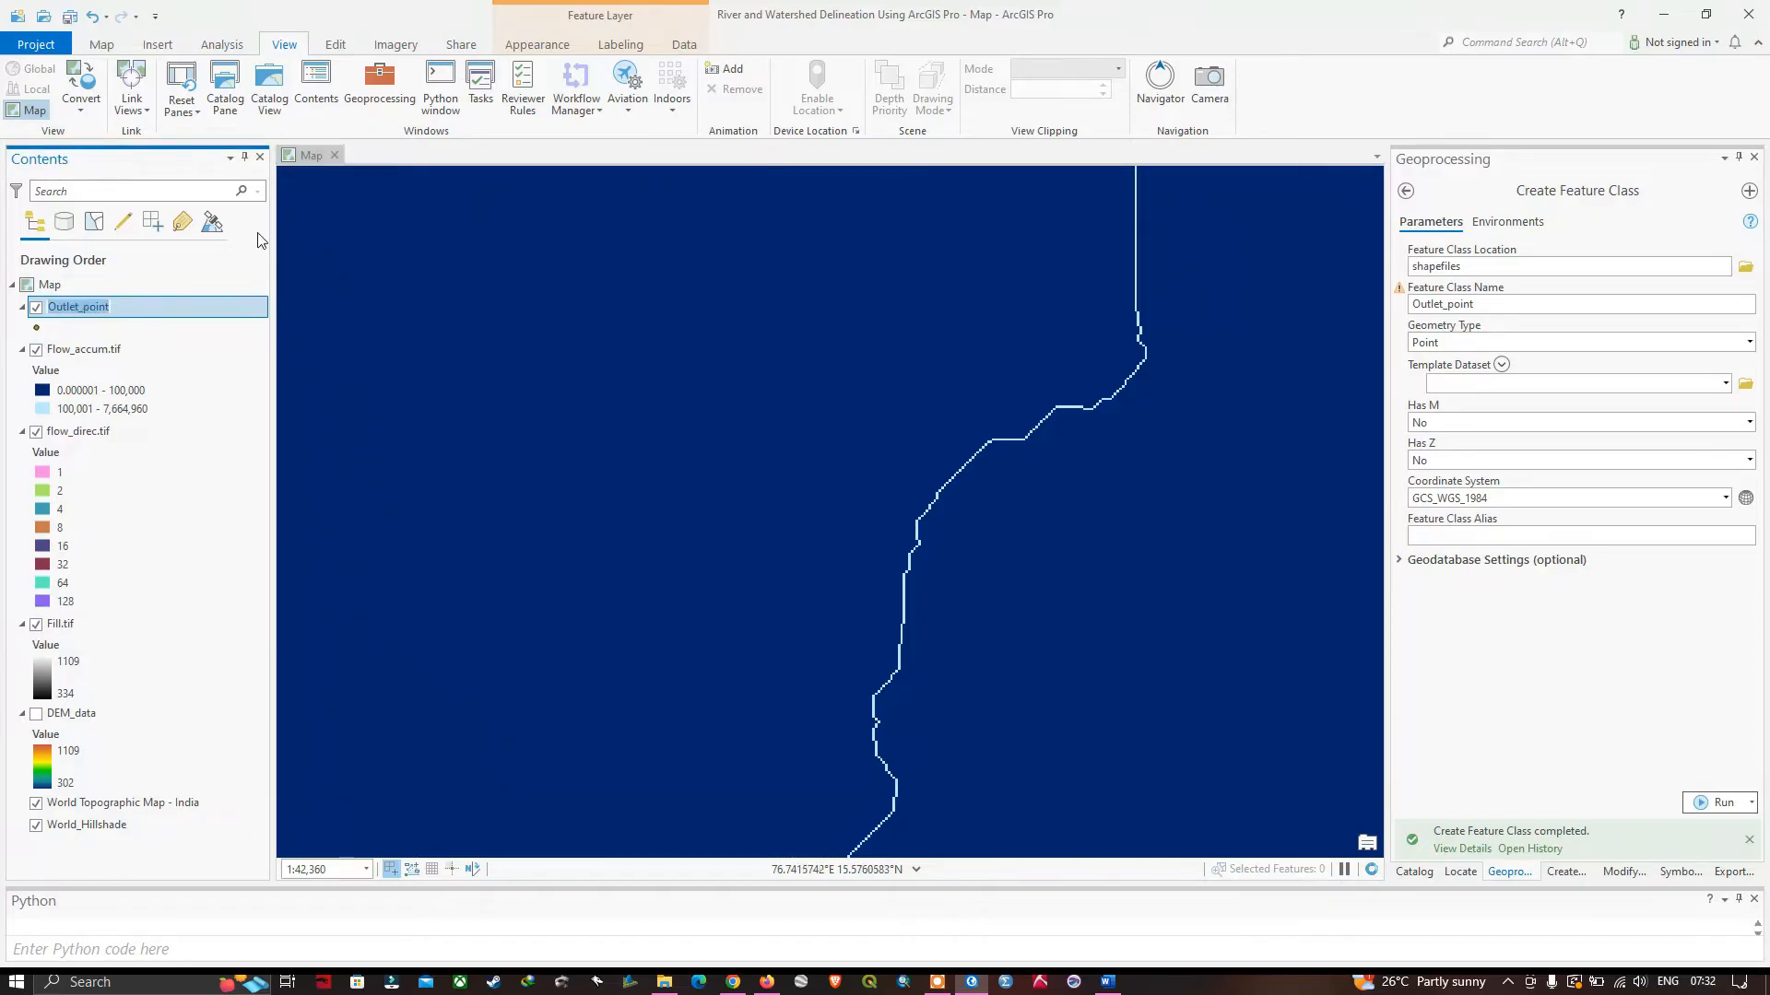
pyautogui.click(337, 46)
pyautogui.click(659, 391)
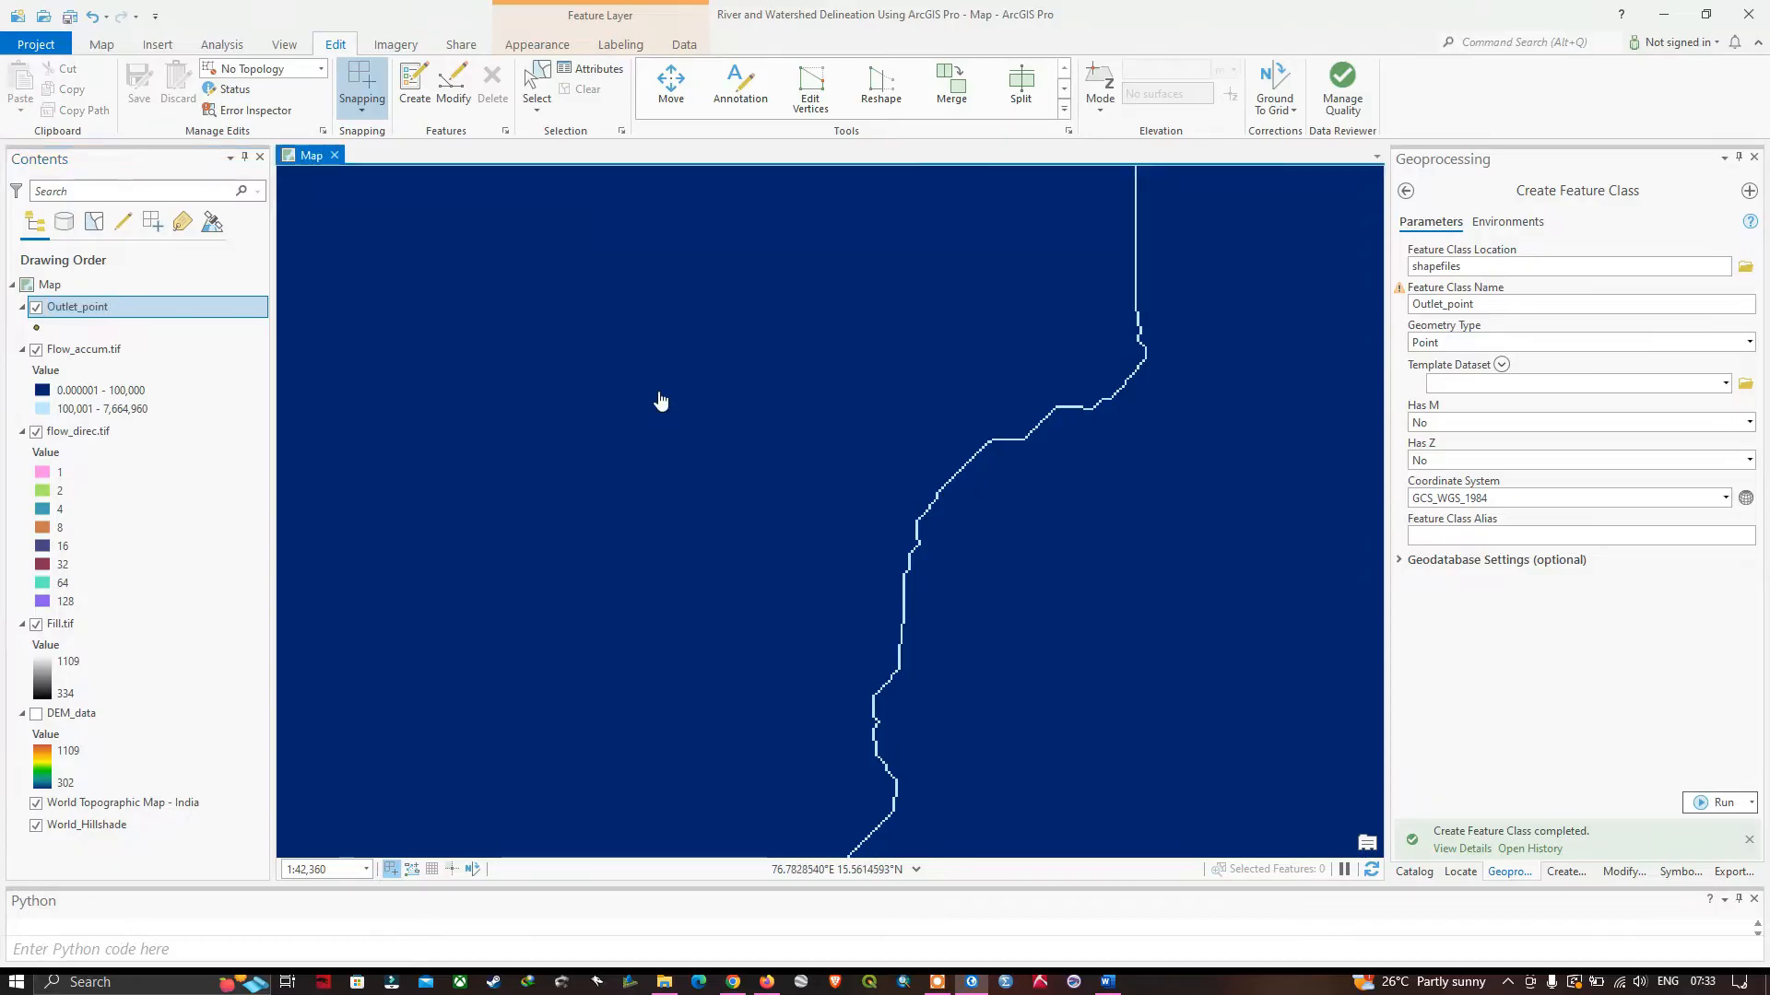
pyautogui.click(415, 101)
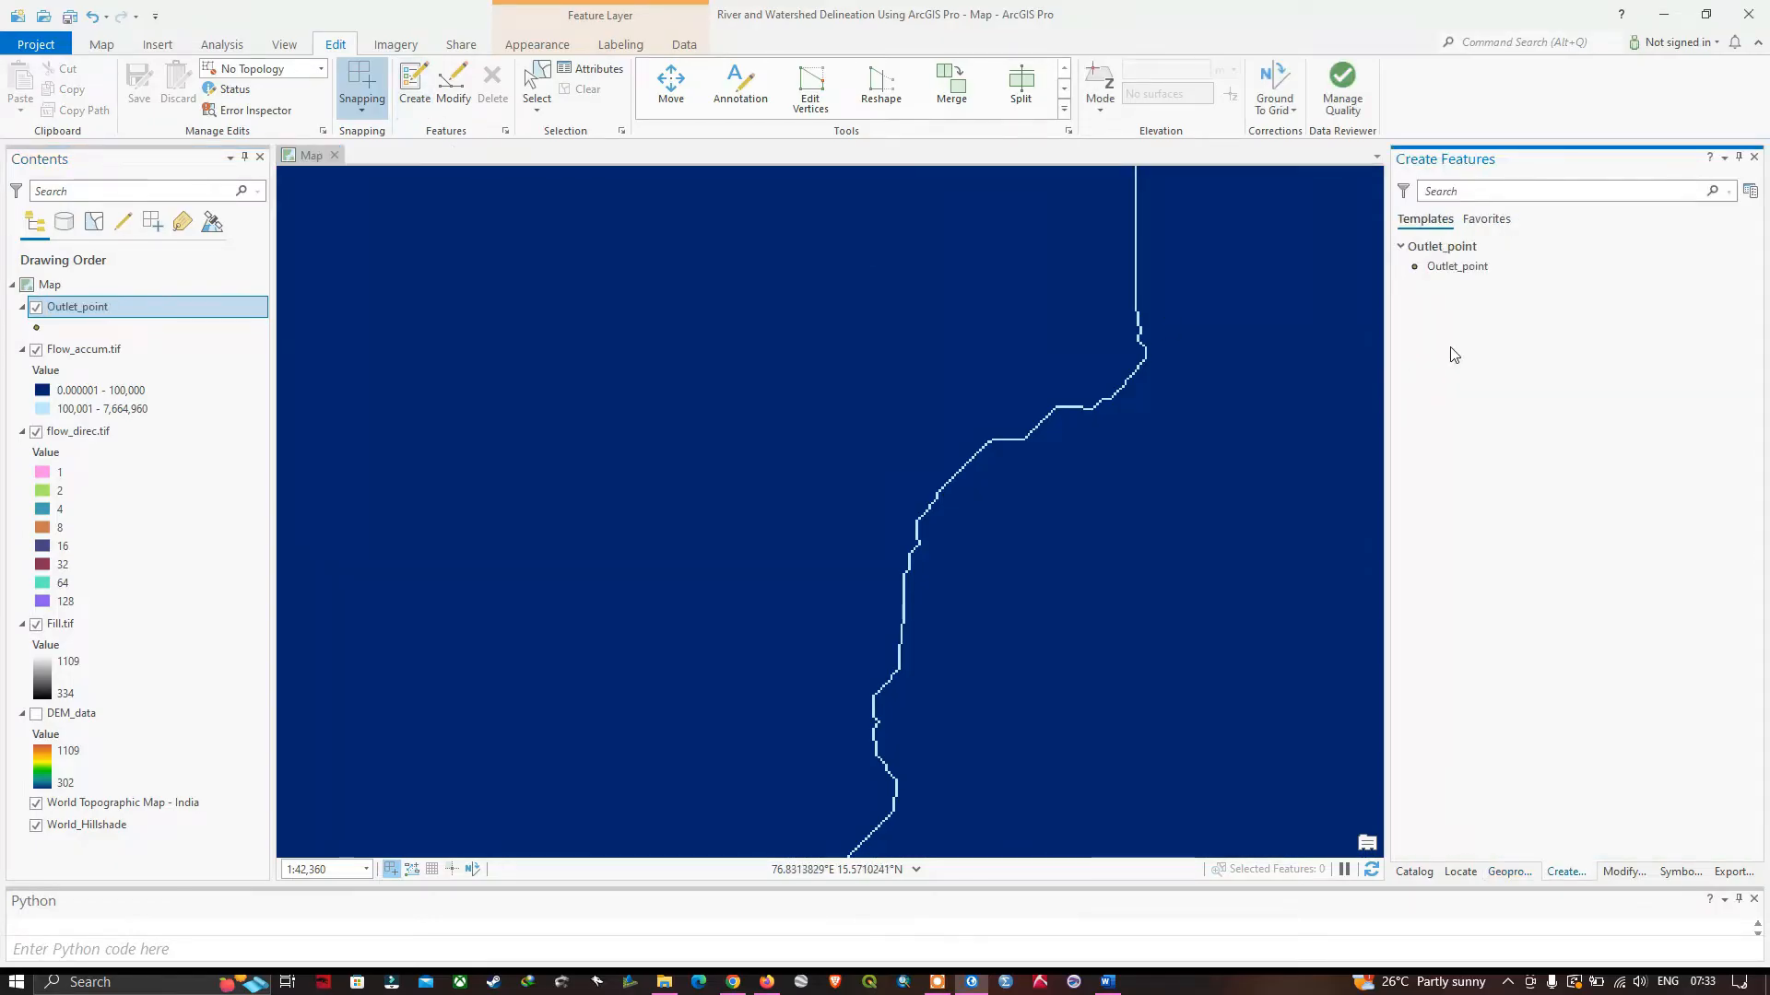
pyautogui.click(1456, 267)
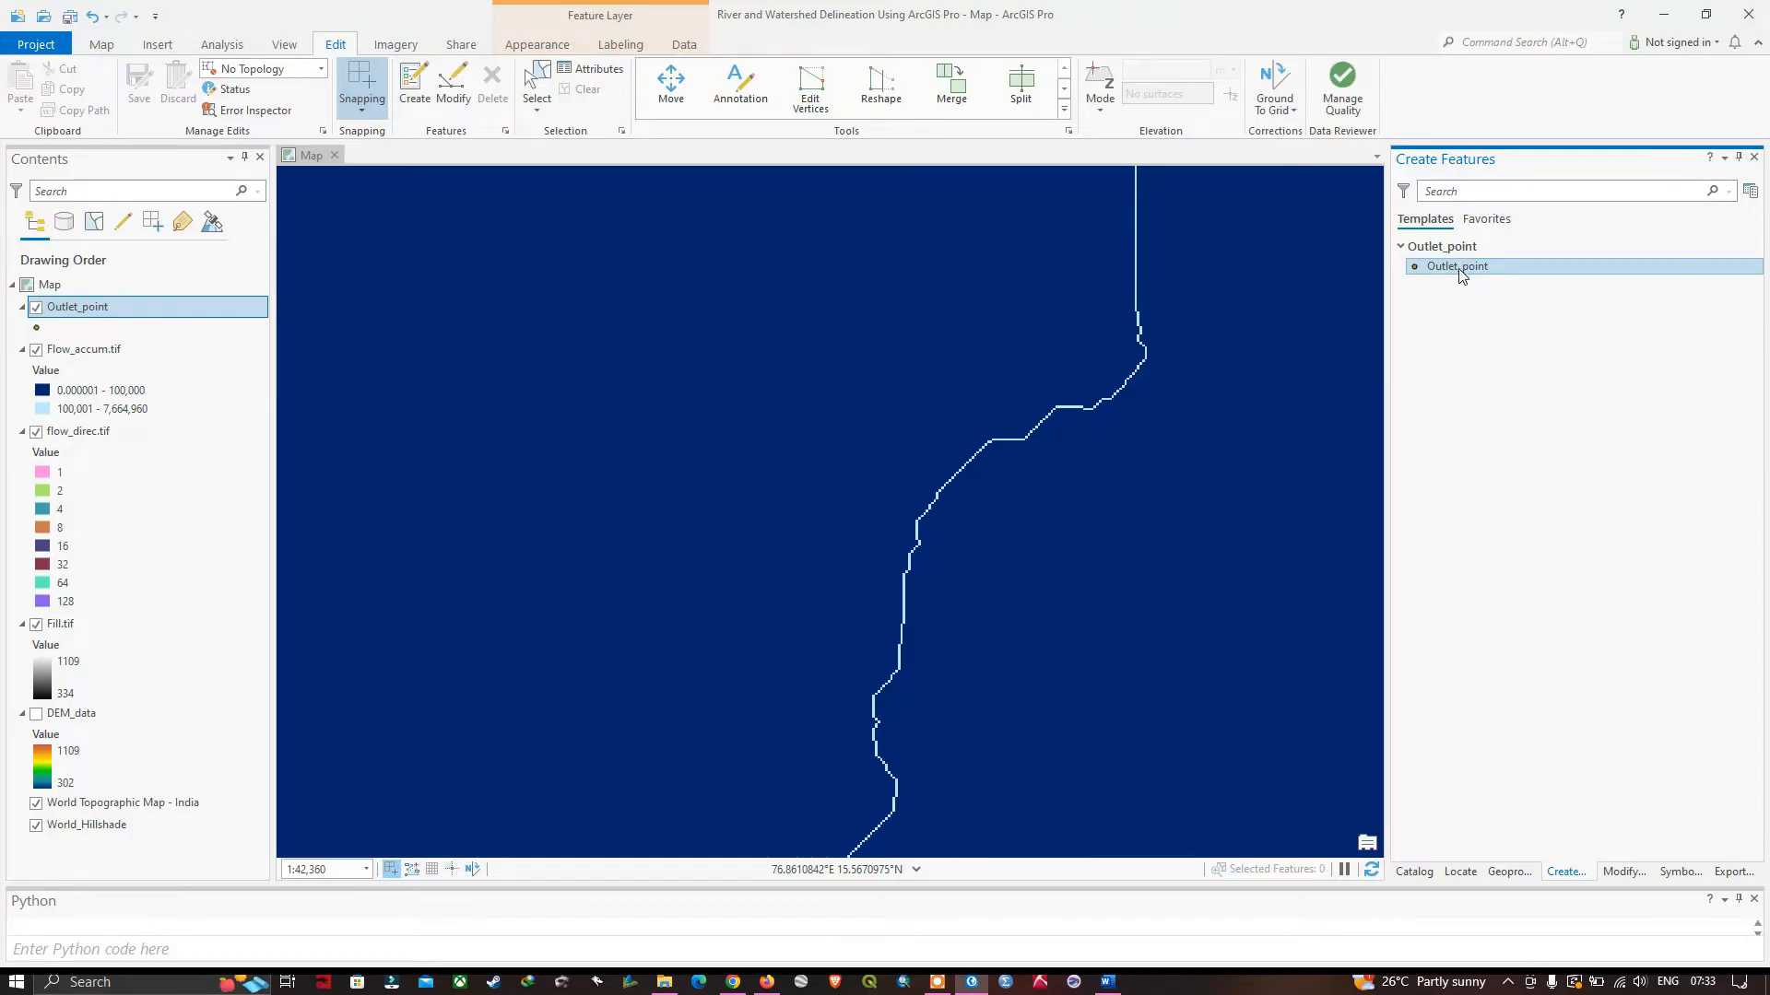
pyautogui.click(1423, 306)
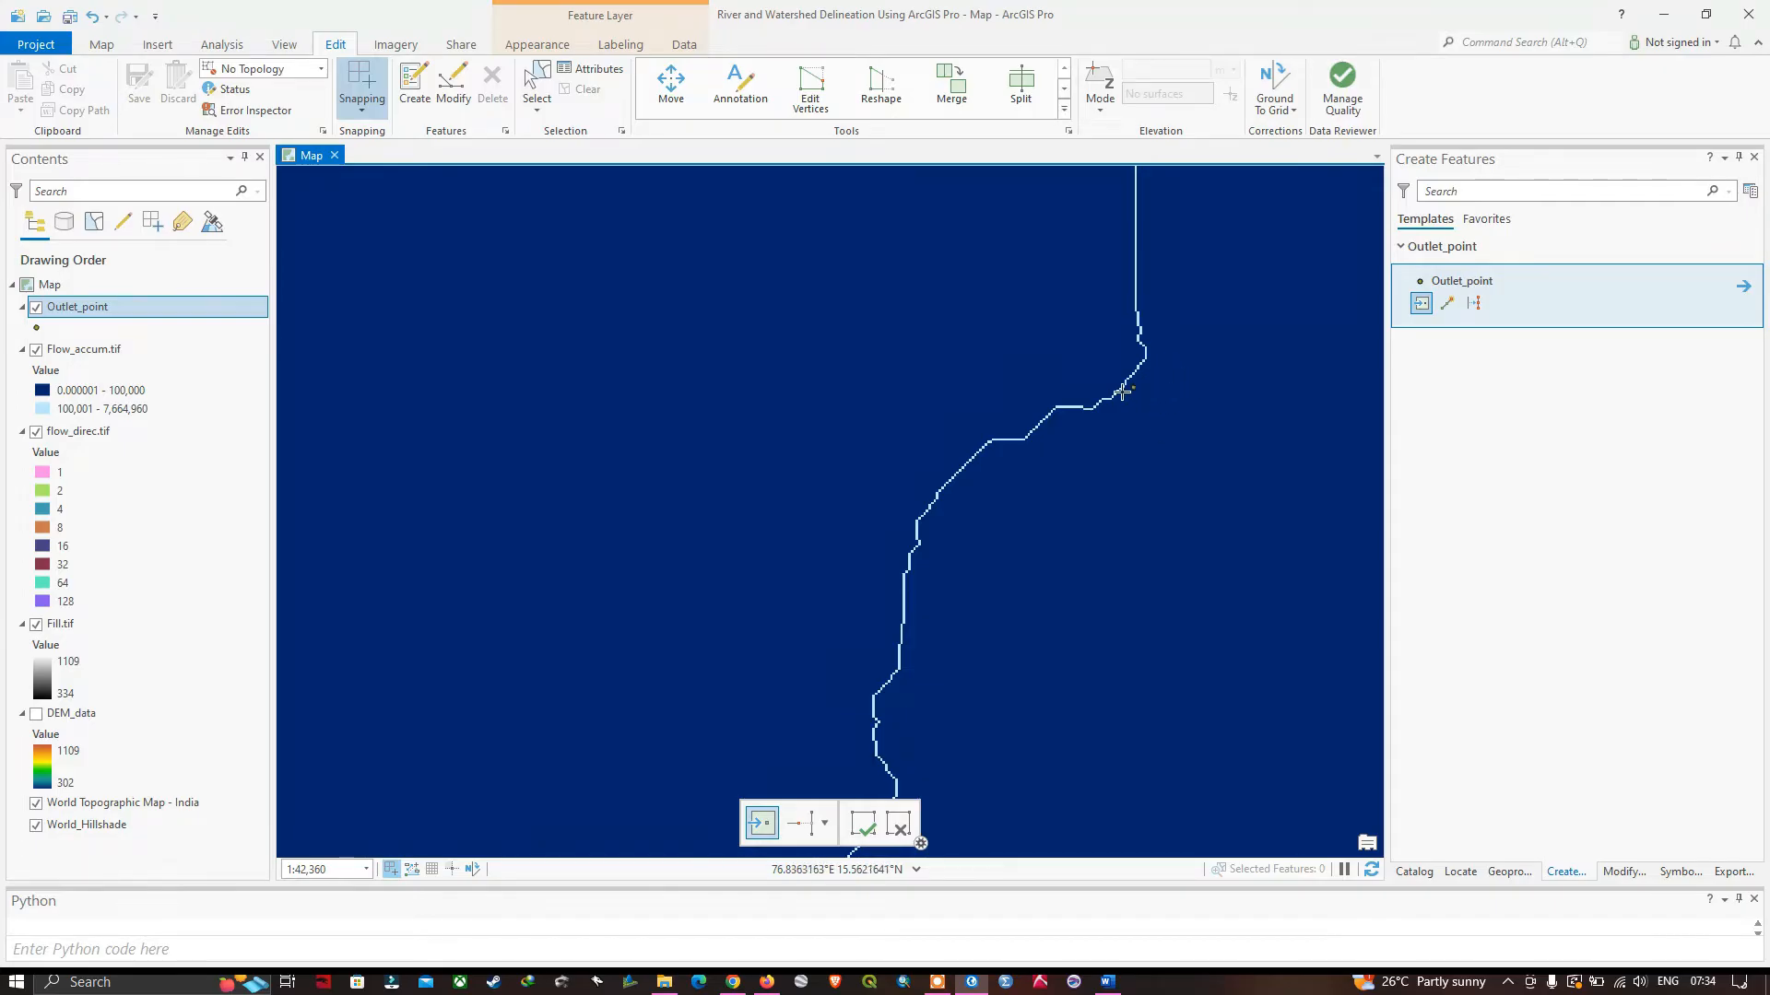
pyautogui.scroll(5, 1105, 403)
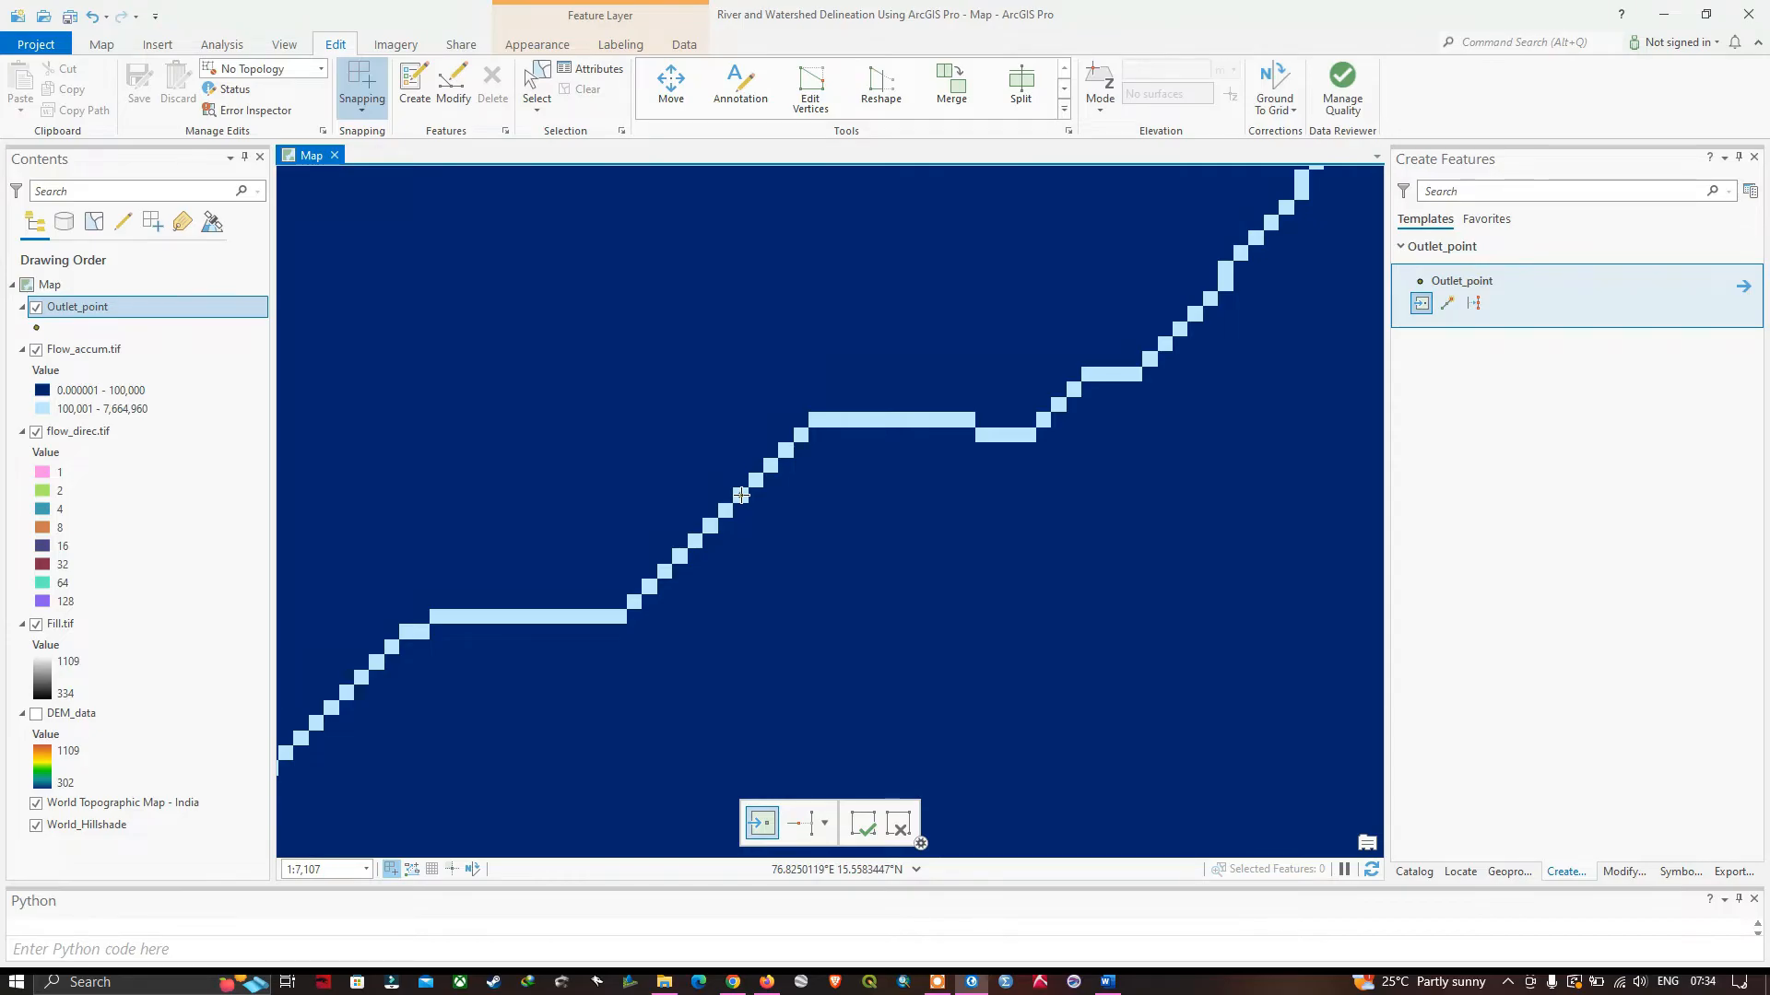
pyautogui.scroll(2, 741, 495)
pyautogui.scroll(1, 741, 495)
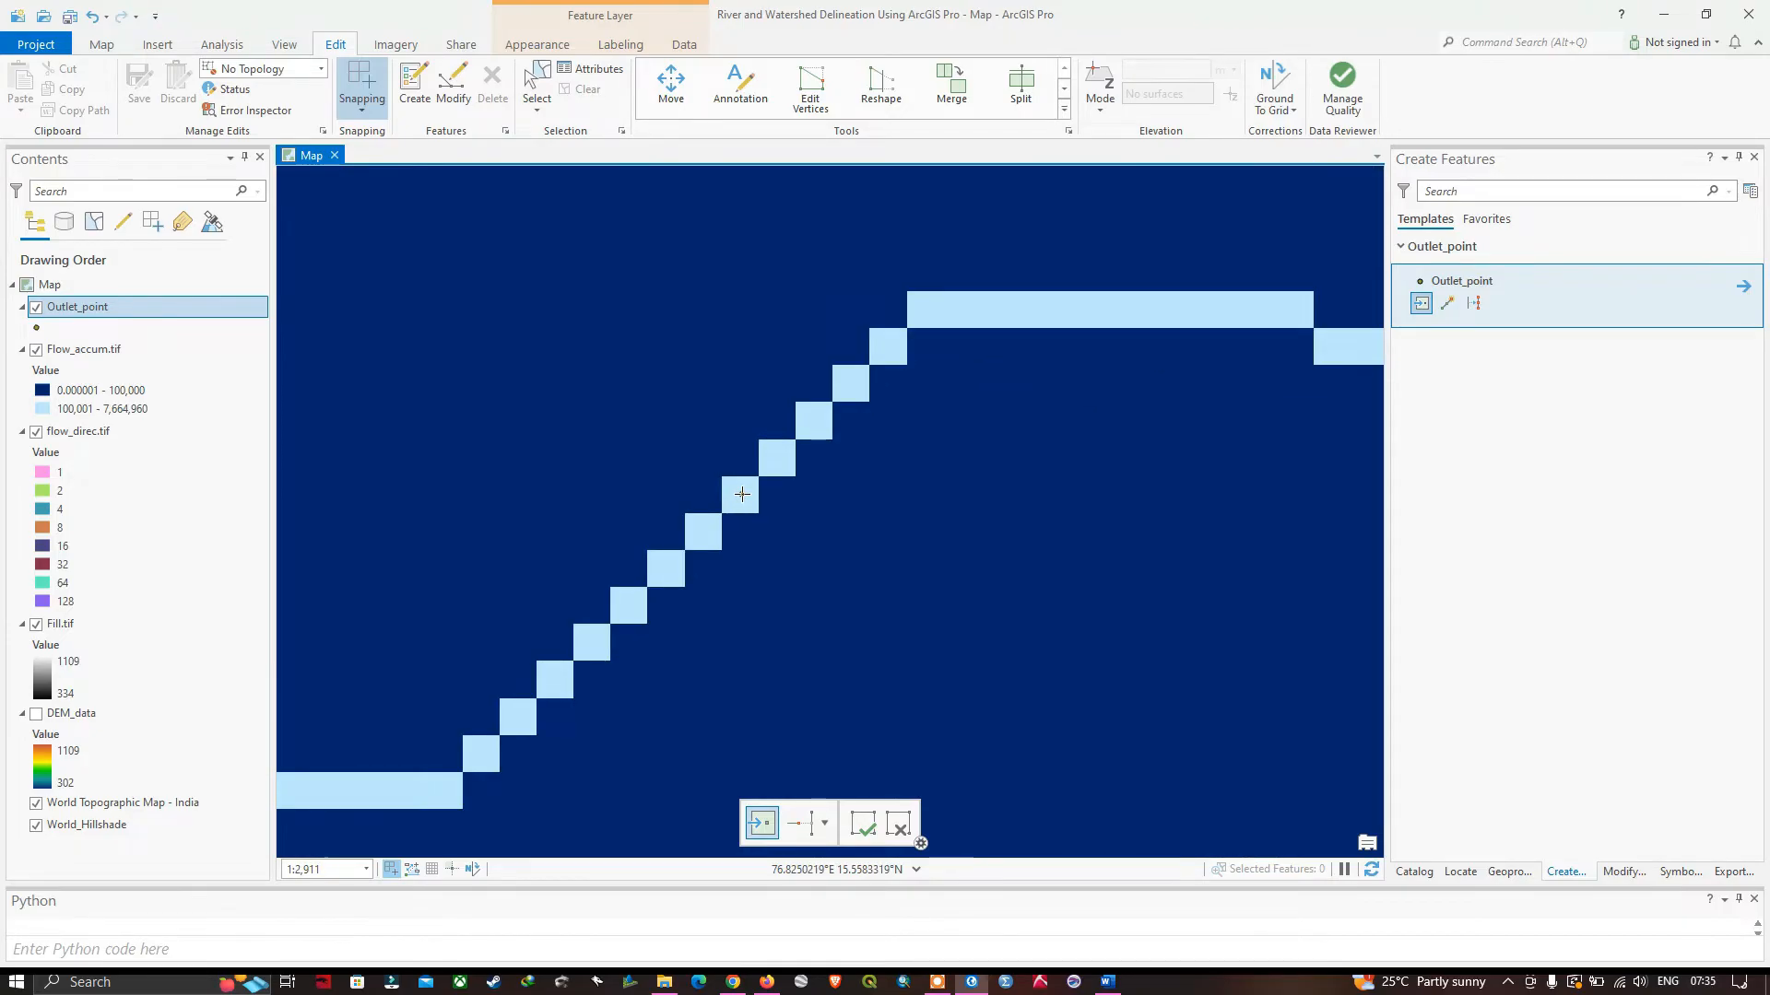
pyautogui.click(704, 528)
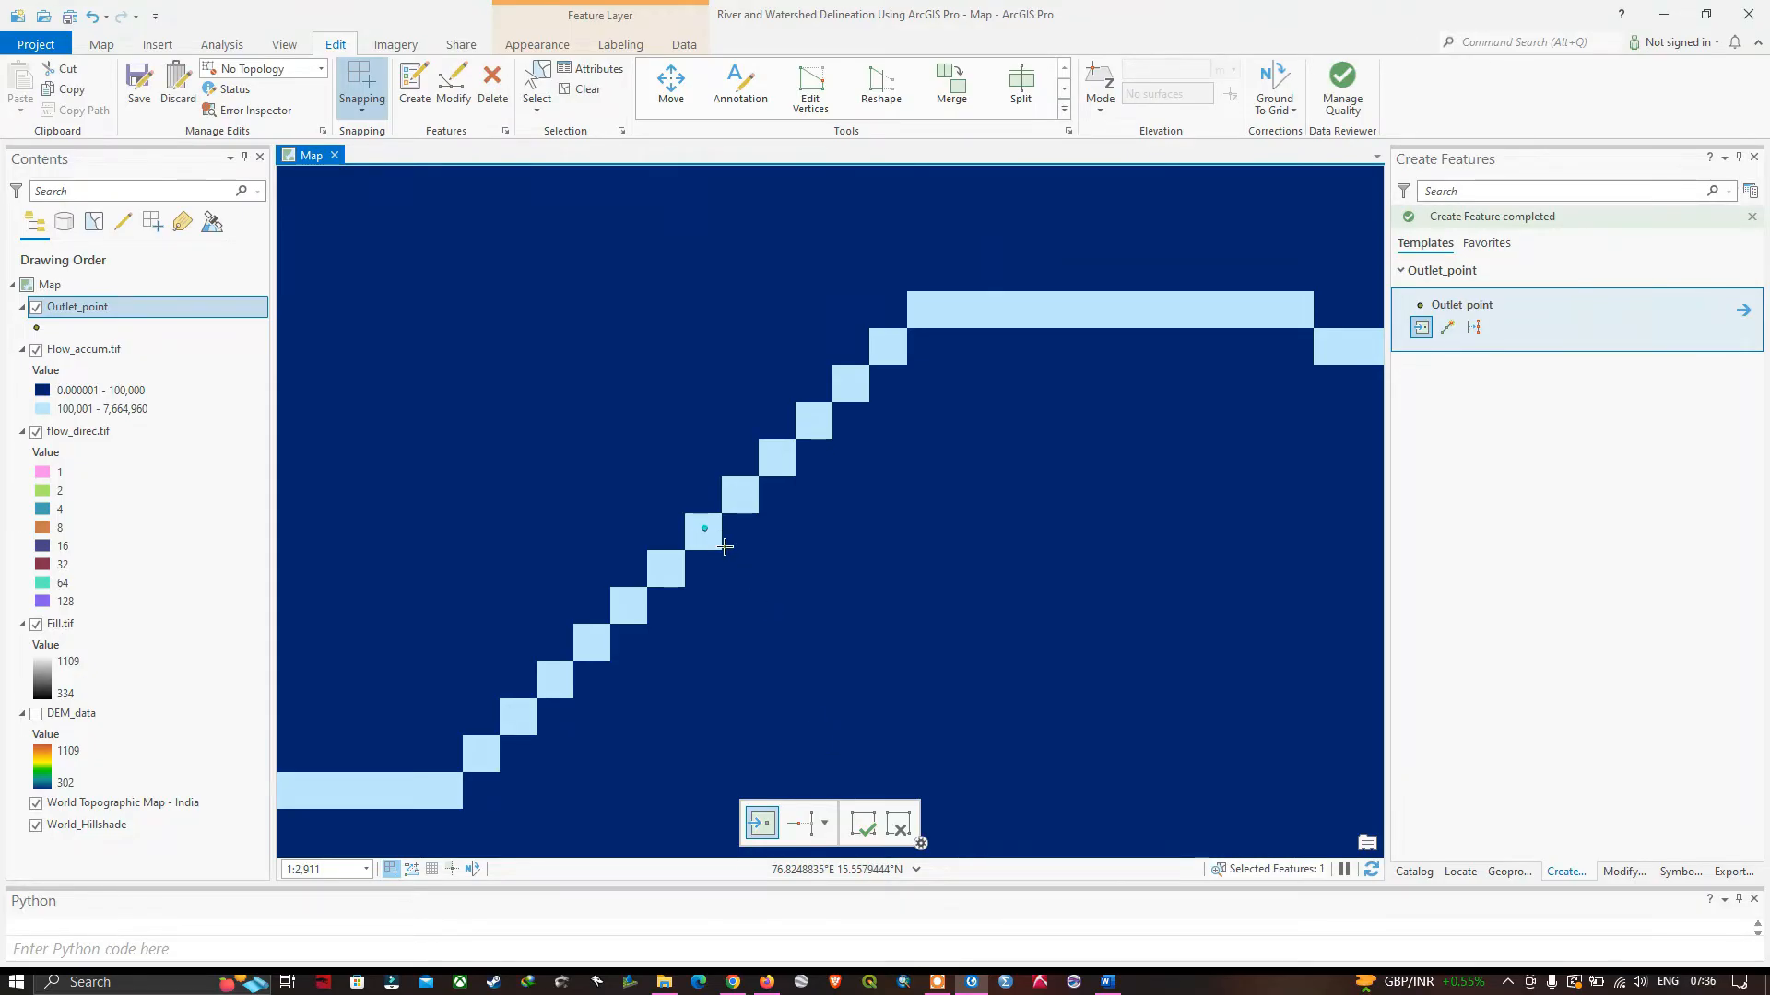
# Check the new point's record in the Outlet_point attribute table.
pyautogui.click(76, 311)
pyautogui.rightClick(77, 312)
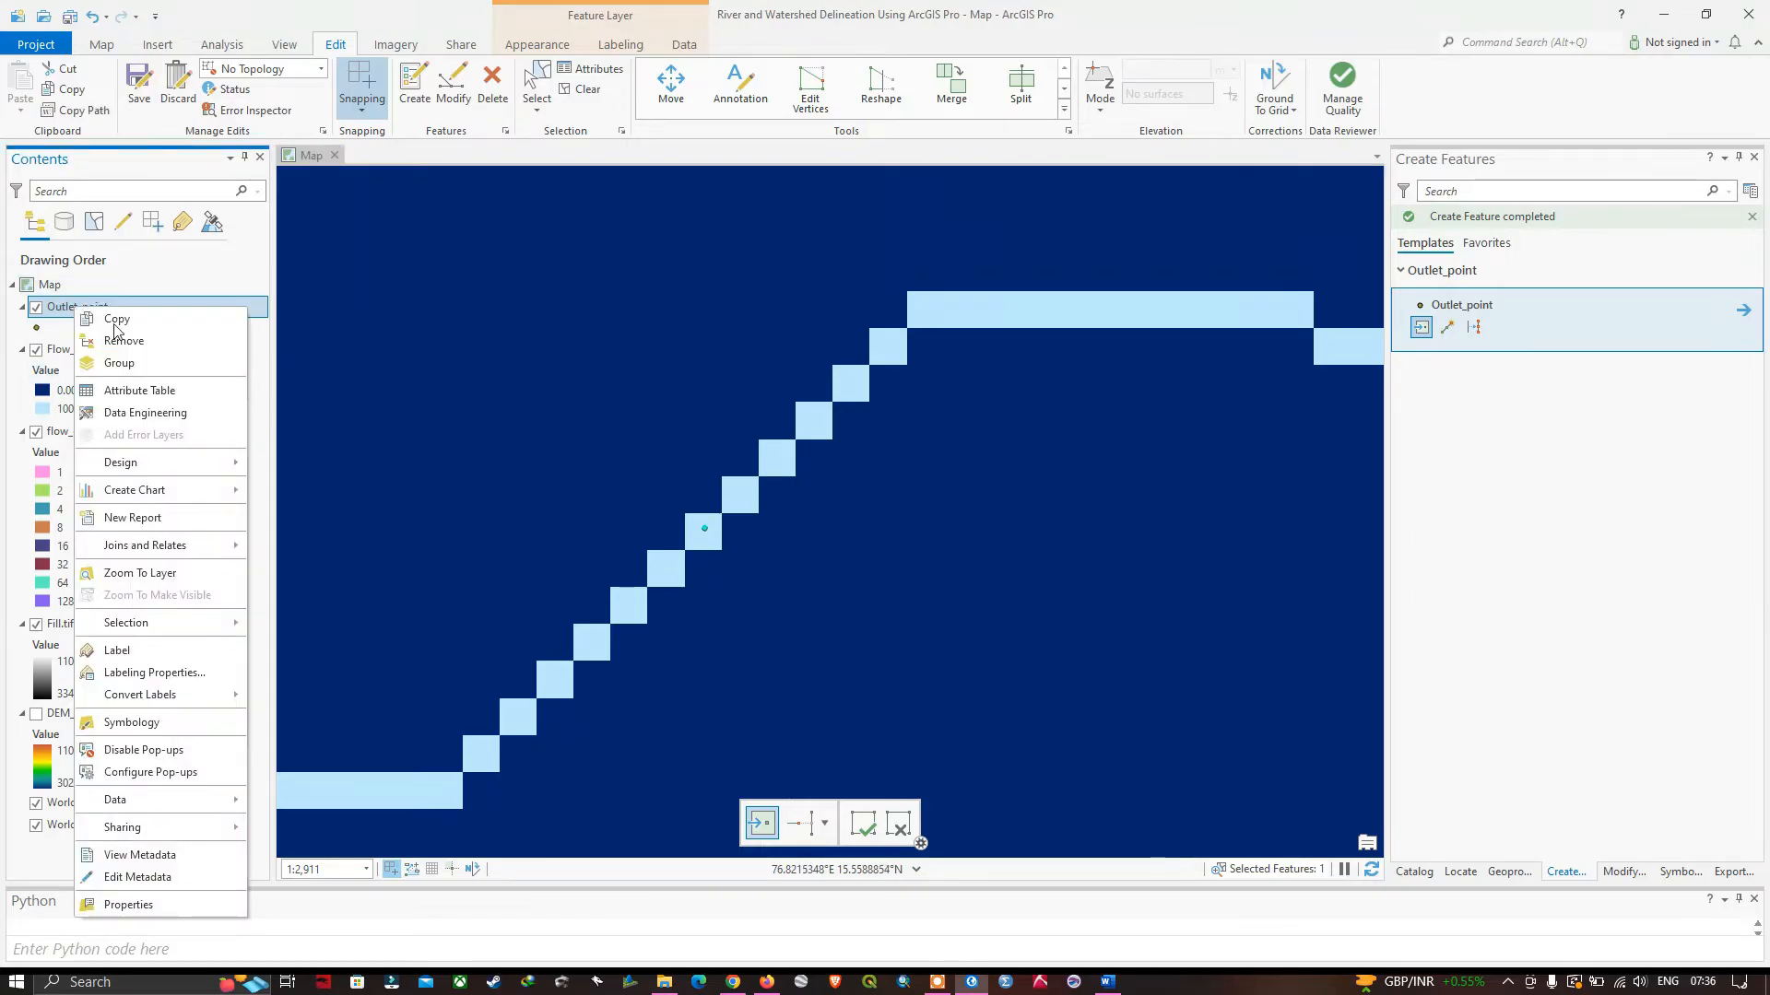
pyautogui.click(140, 390)
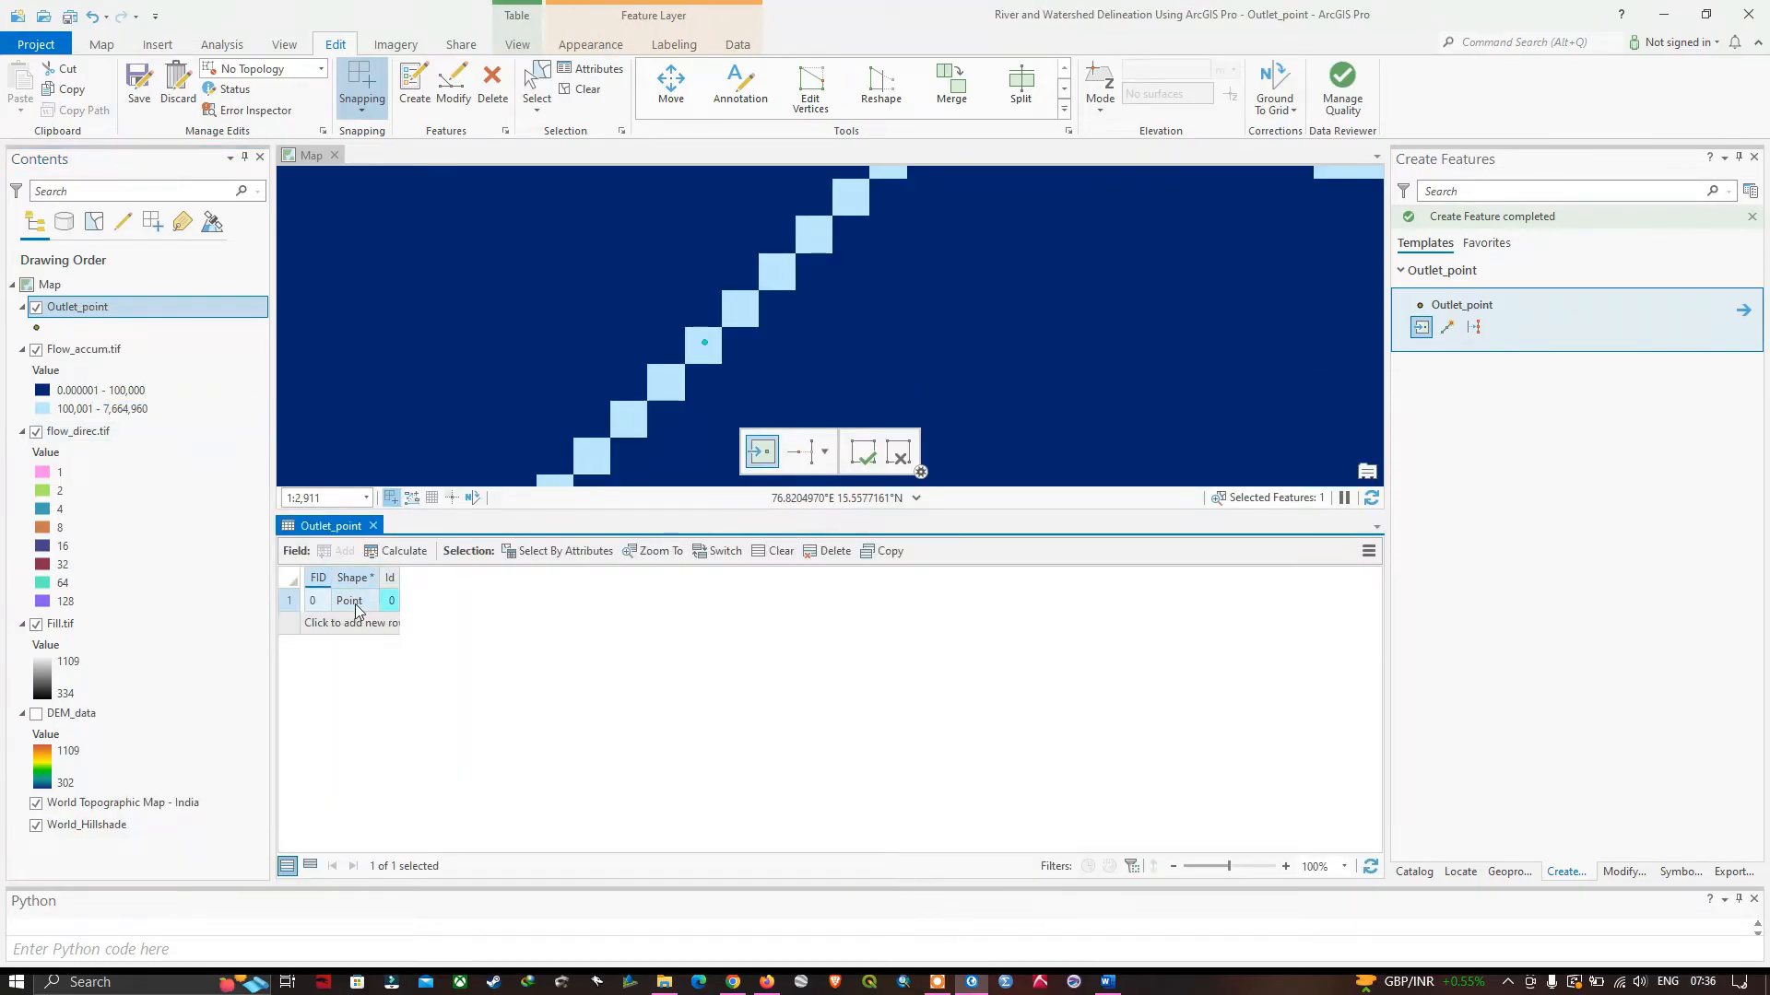
pyautogui.click(368, 601)
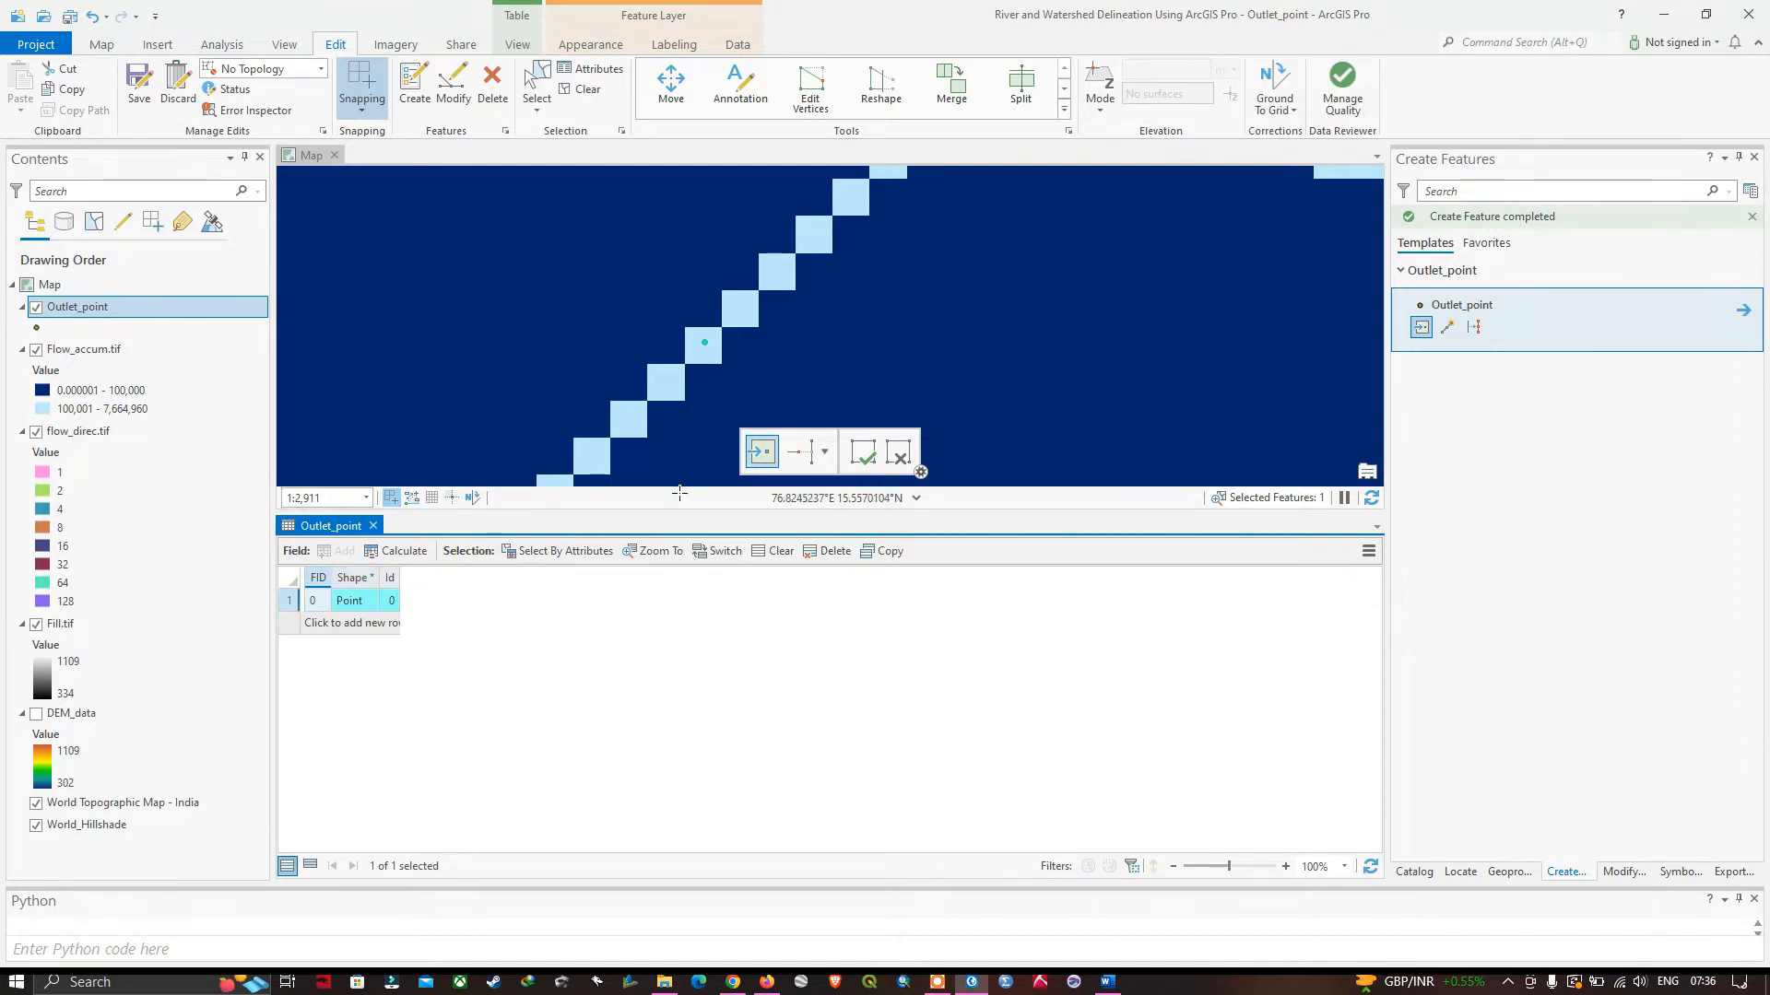
# Finish the outlet point sketch and save all edits to the Outlet_point layer.
pyautogui.moveTo(679, 512); pyautogui.dragTo(675, 749)
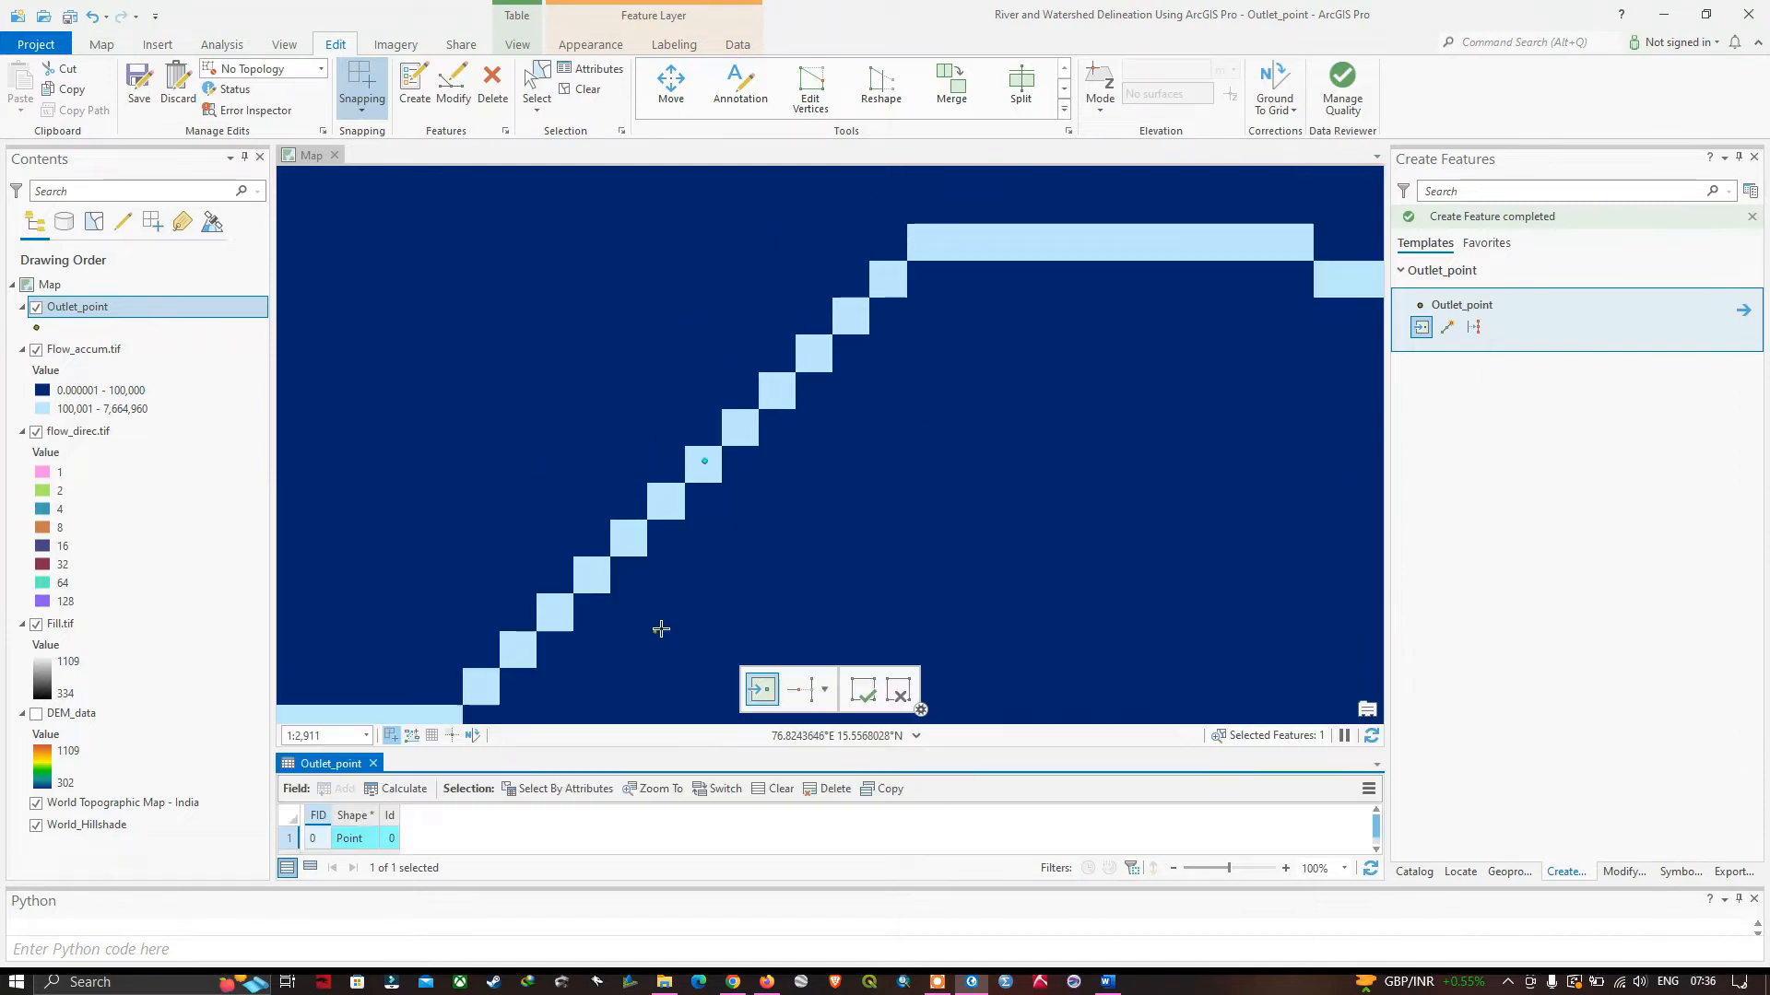
pyautogui.click(863, 698)
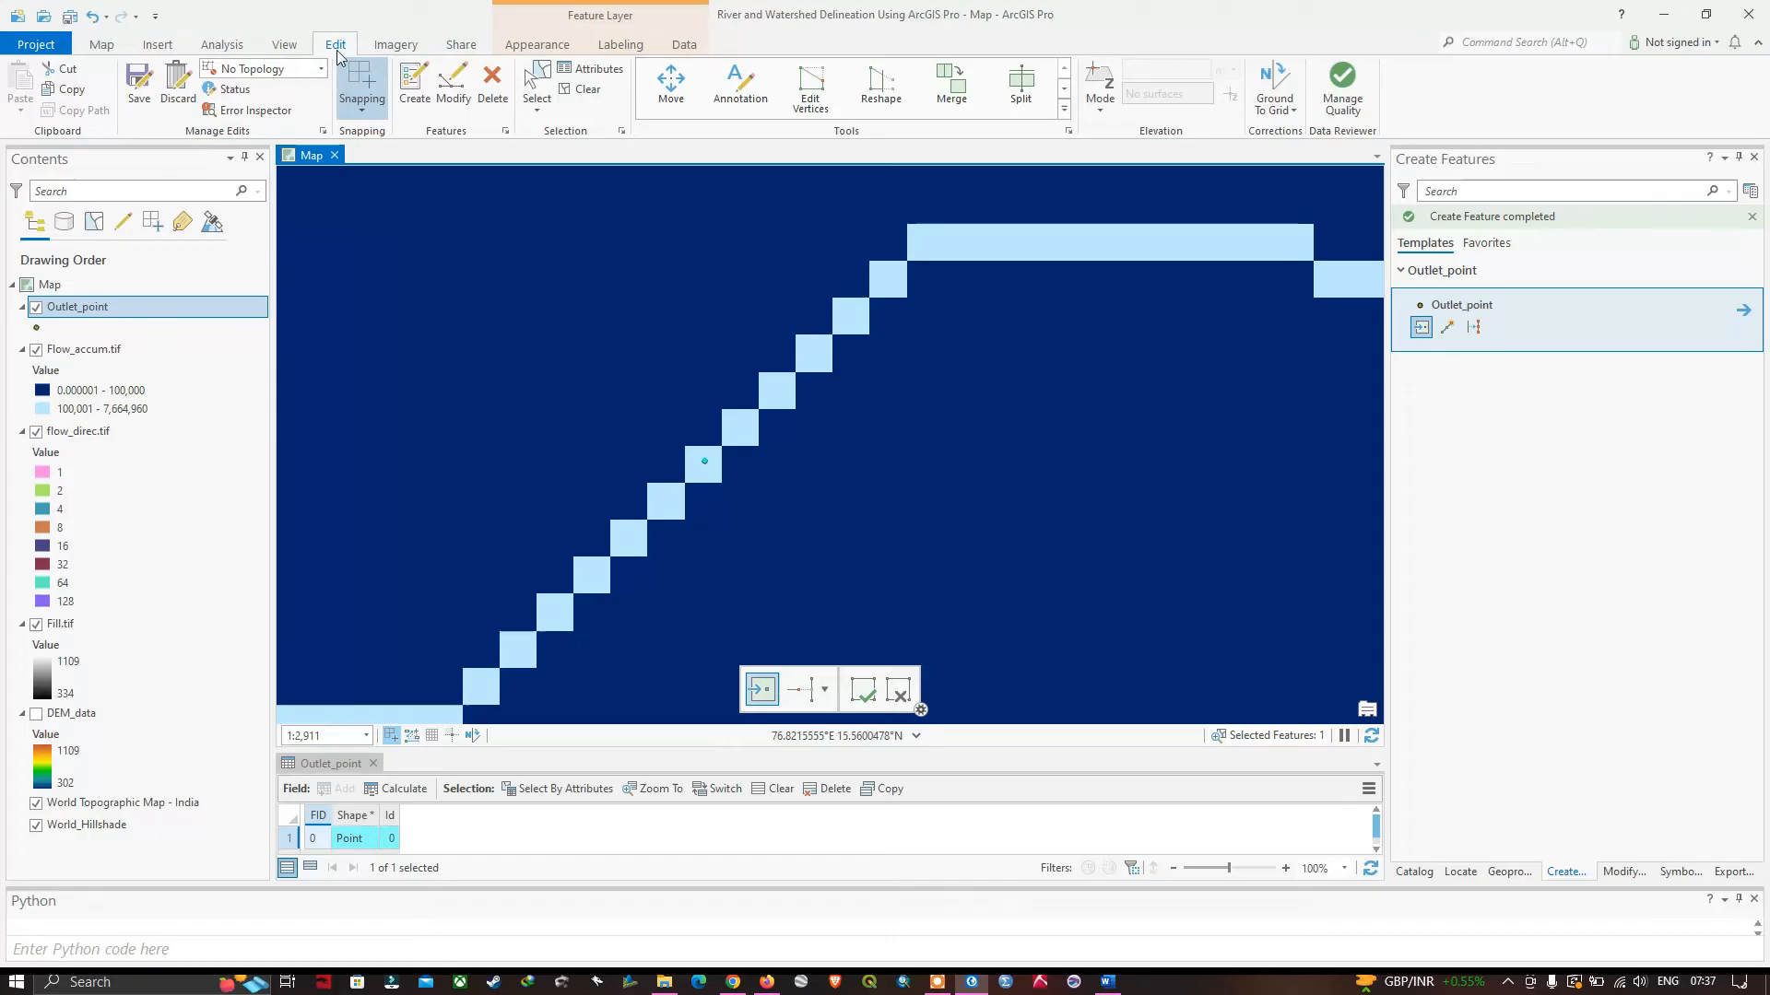
pyautogui.click(148, 103)
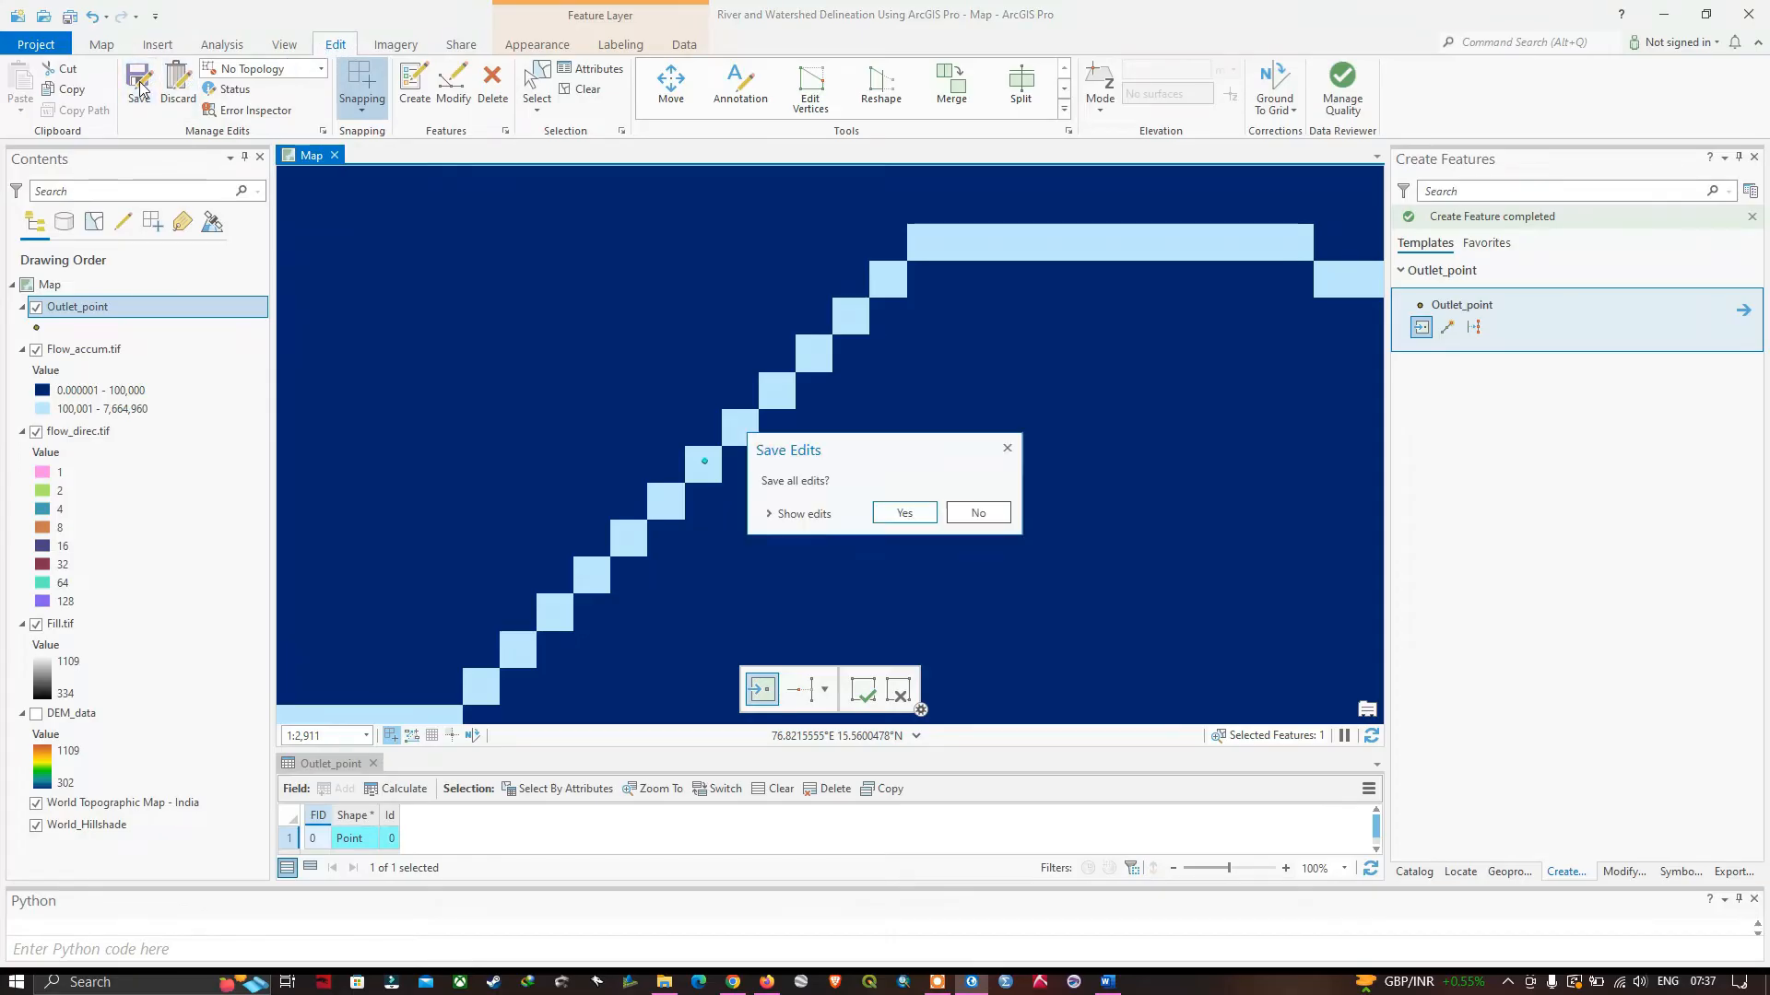
pyautogui.click(902, 513)
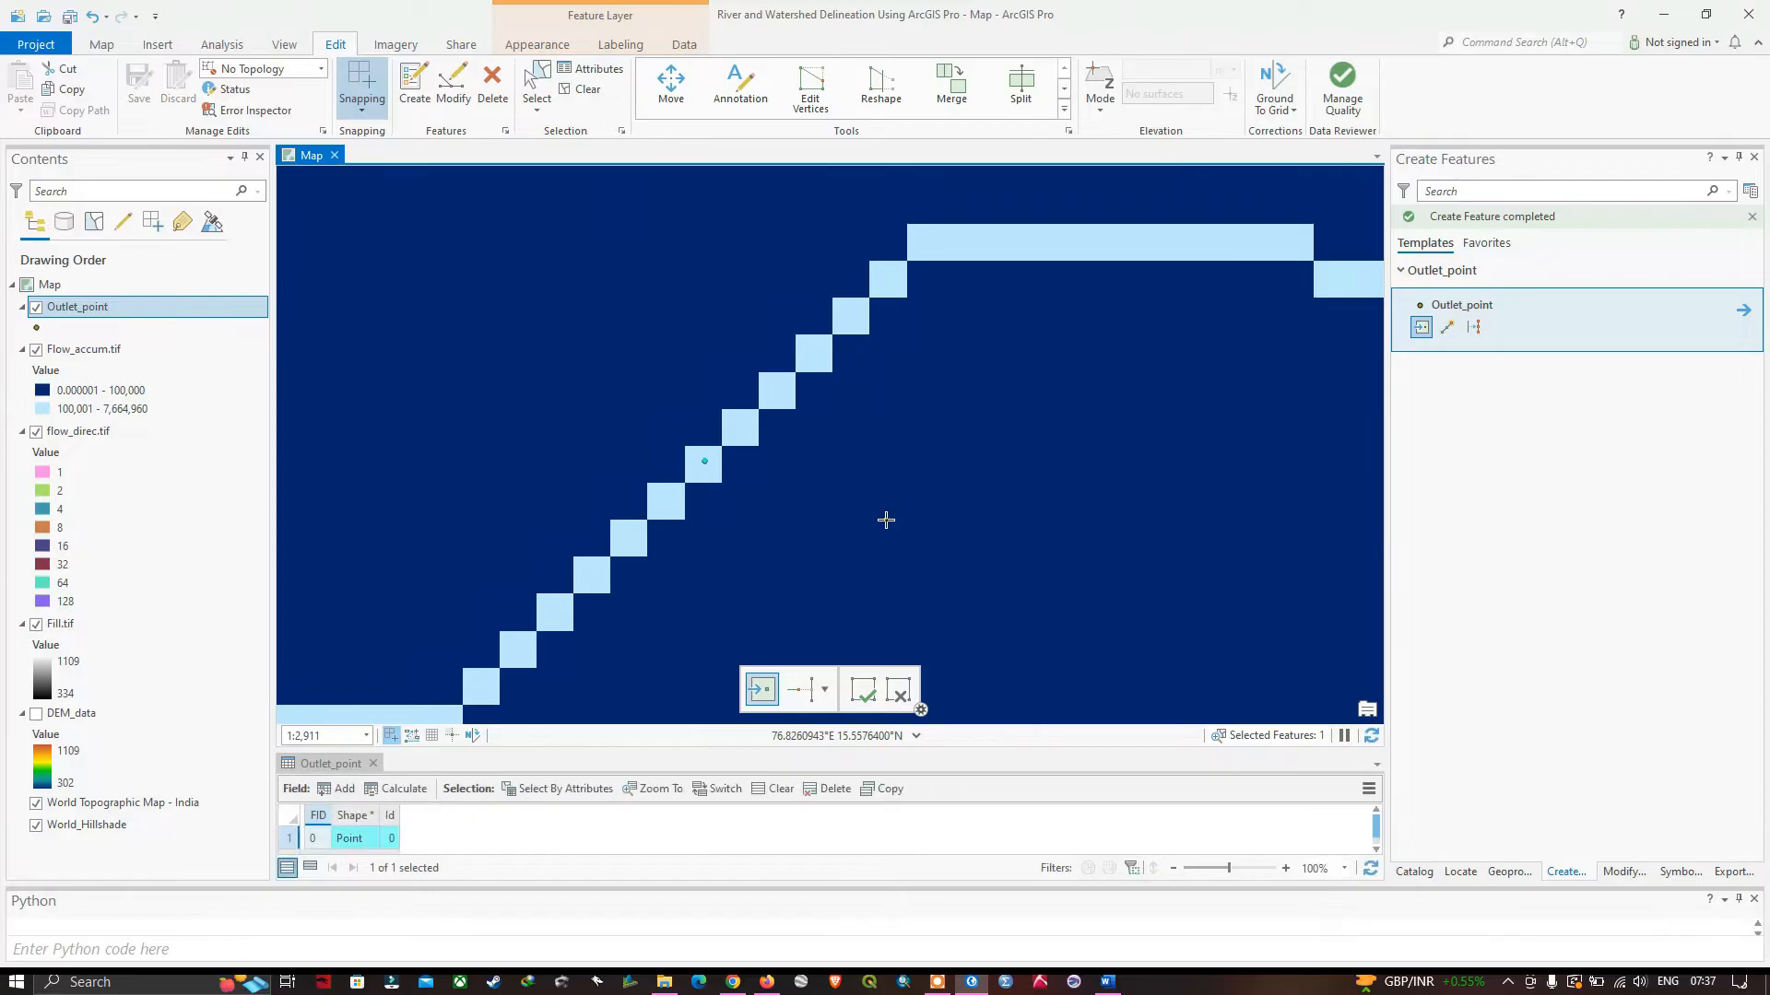
# Clear the outlet point's selection with the surrounding stream network in view.
pyautogui.scroll(-5, 788, 558)
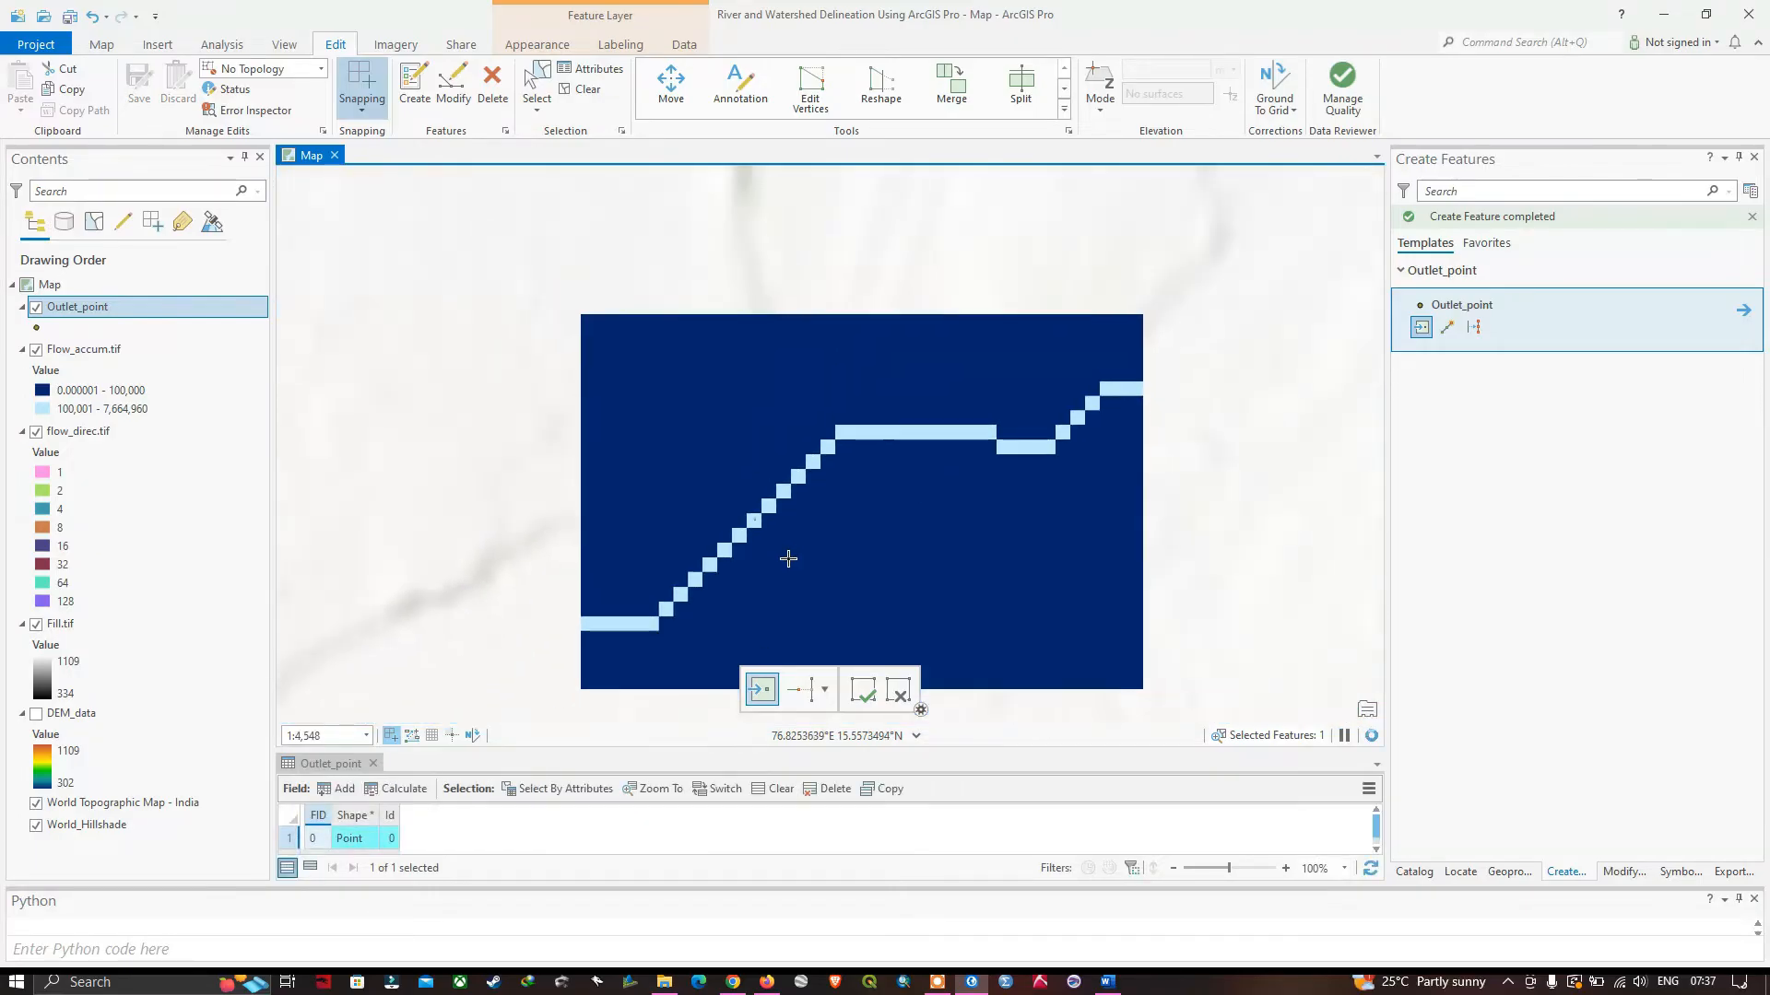
pyautogui.scroll(-10, 788, 559)
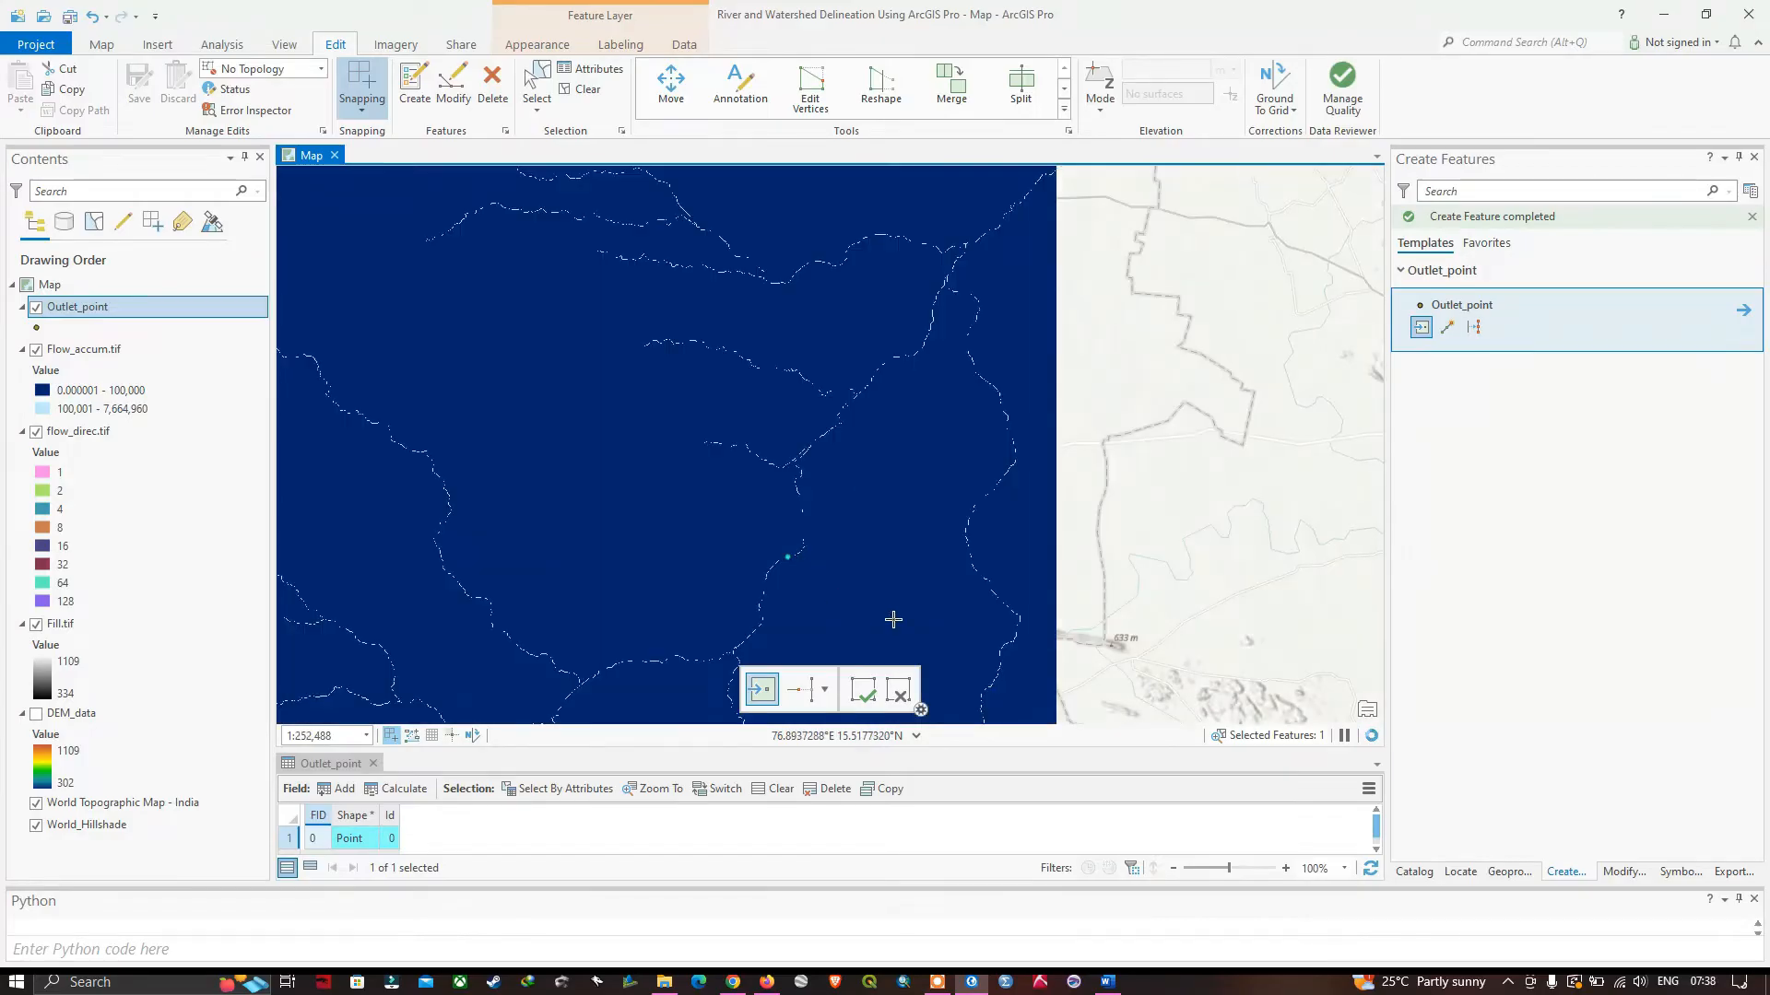
pyautogui.moveTo(893, 619); pyautogui.dragTo(993, 460)
pyautogui.scroll(-2, 977, 521)
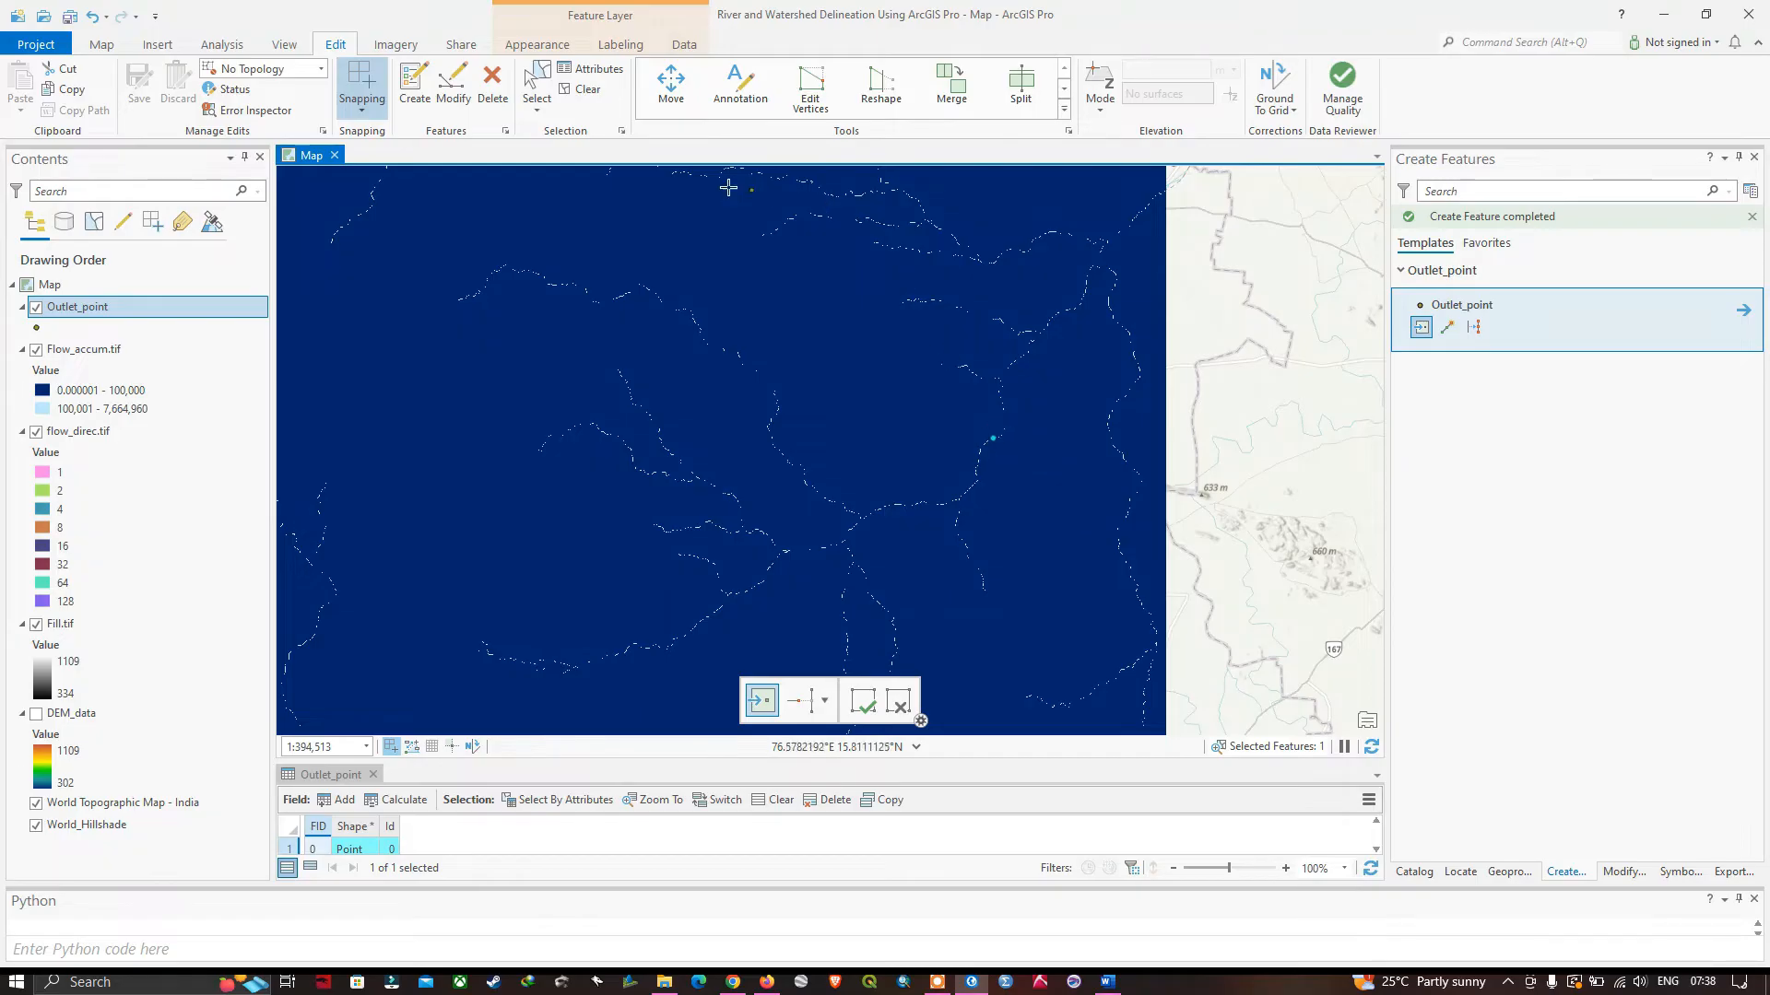
pyautogui.click(587, 92)
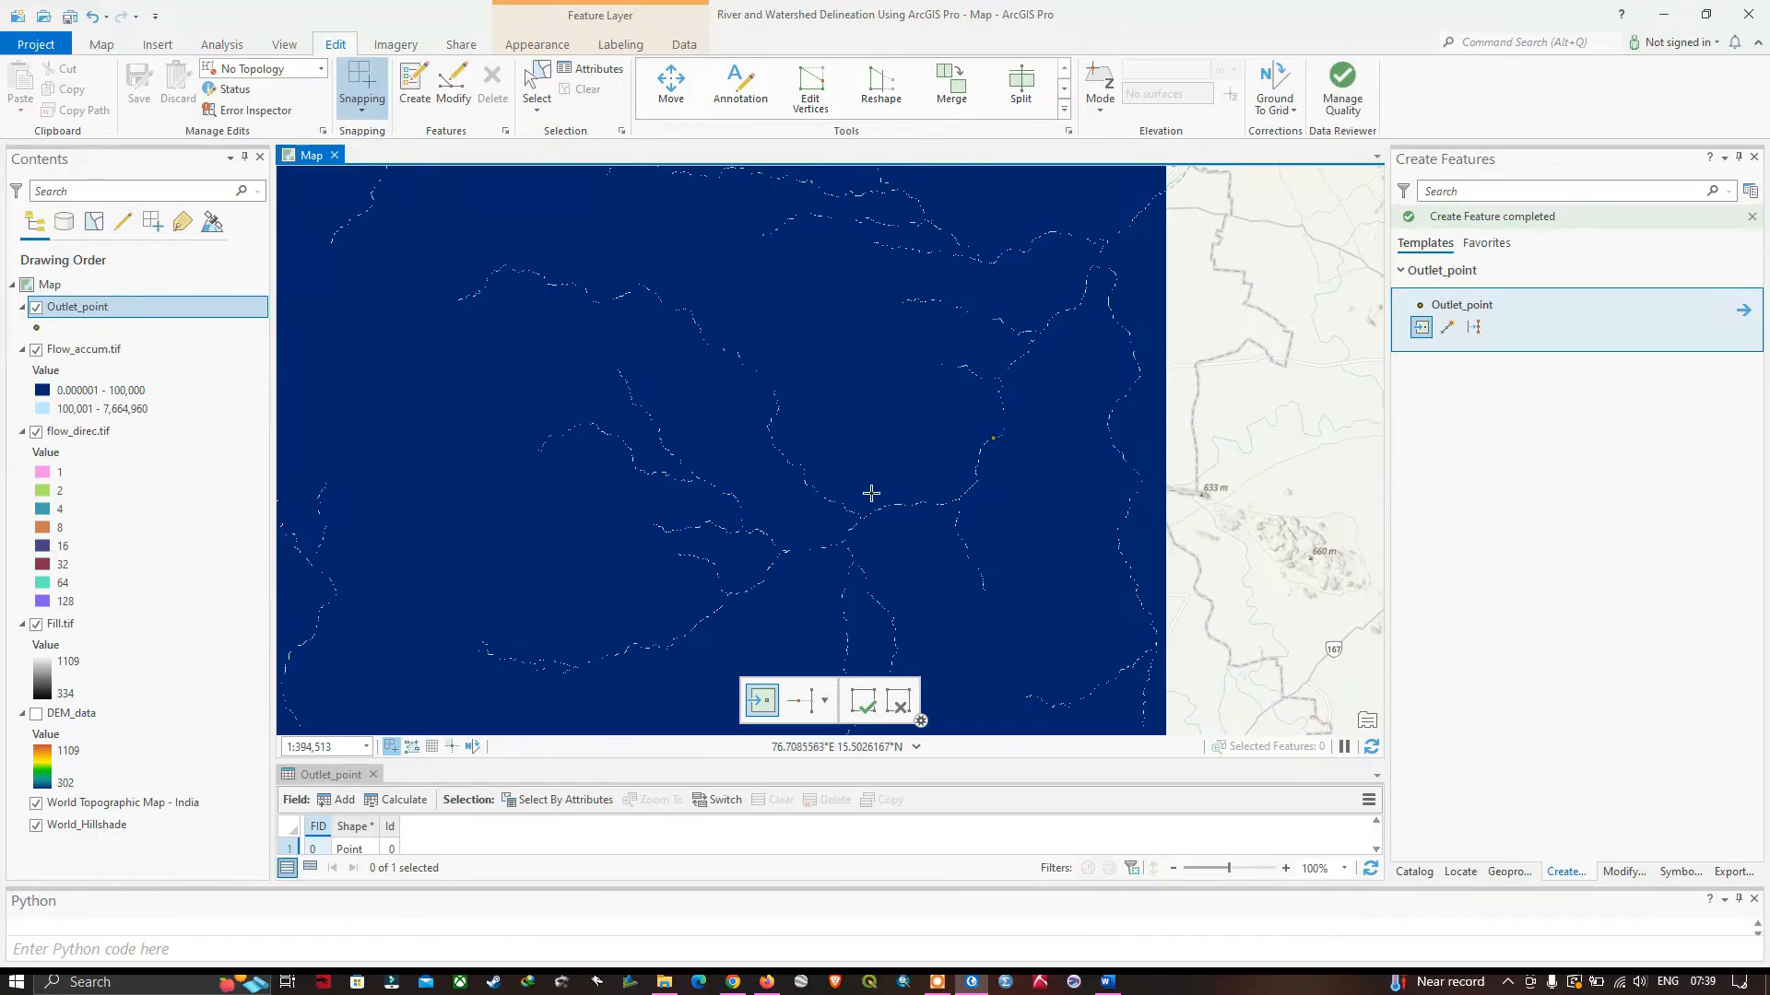
# Start the Watershed tool from the Hydrology toolset with flow_direc.tif as the D8 flow direction raster and Outlet_point as the pour point data.
pyautogui.click(229, 47)
pyautogui.click(211, 98)
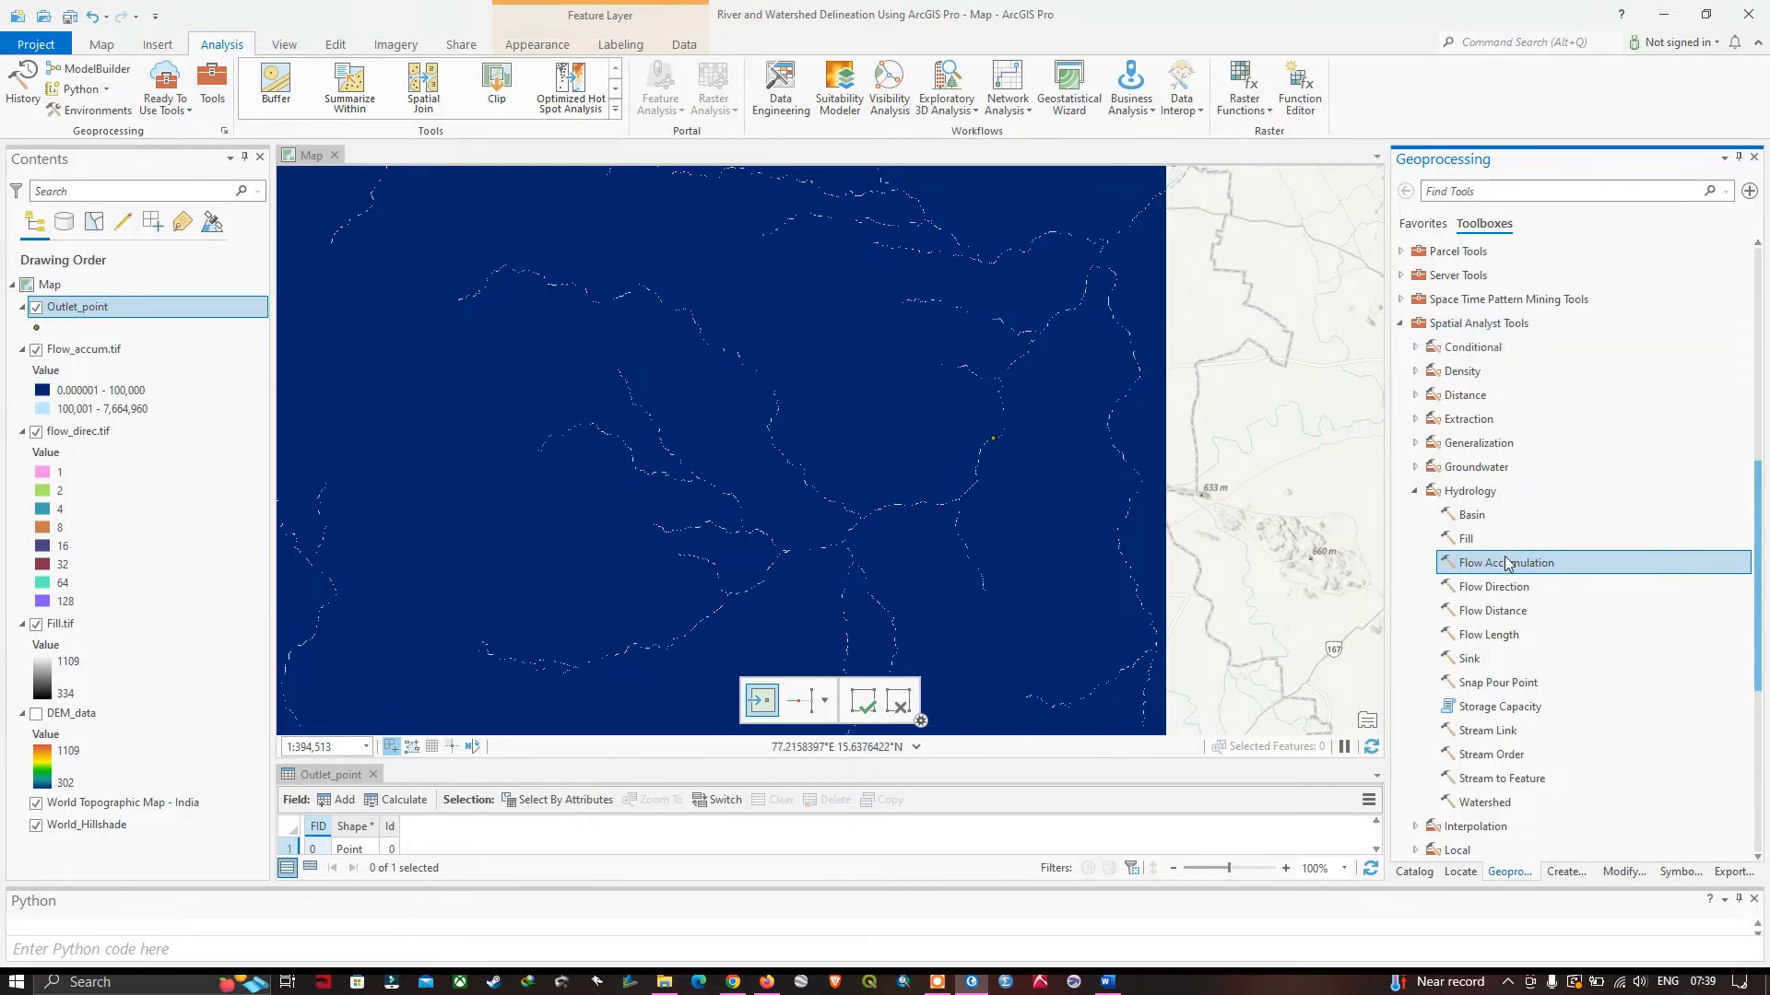
pyautogui.scroll(-1, 1508, 563)
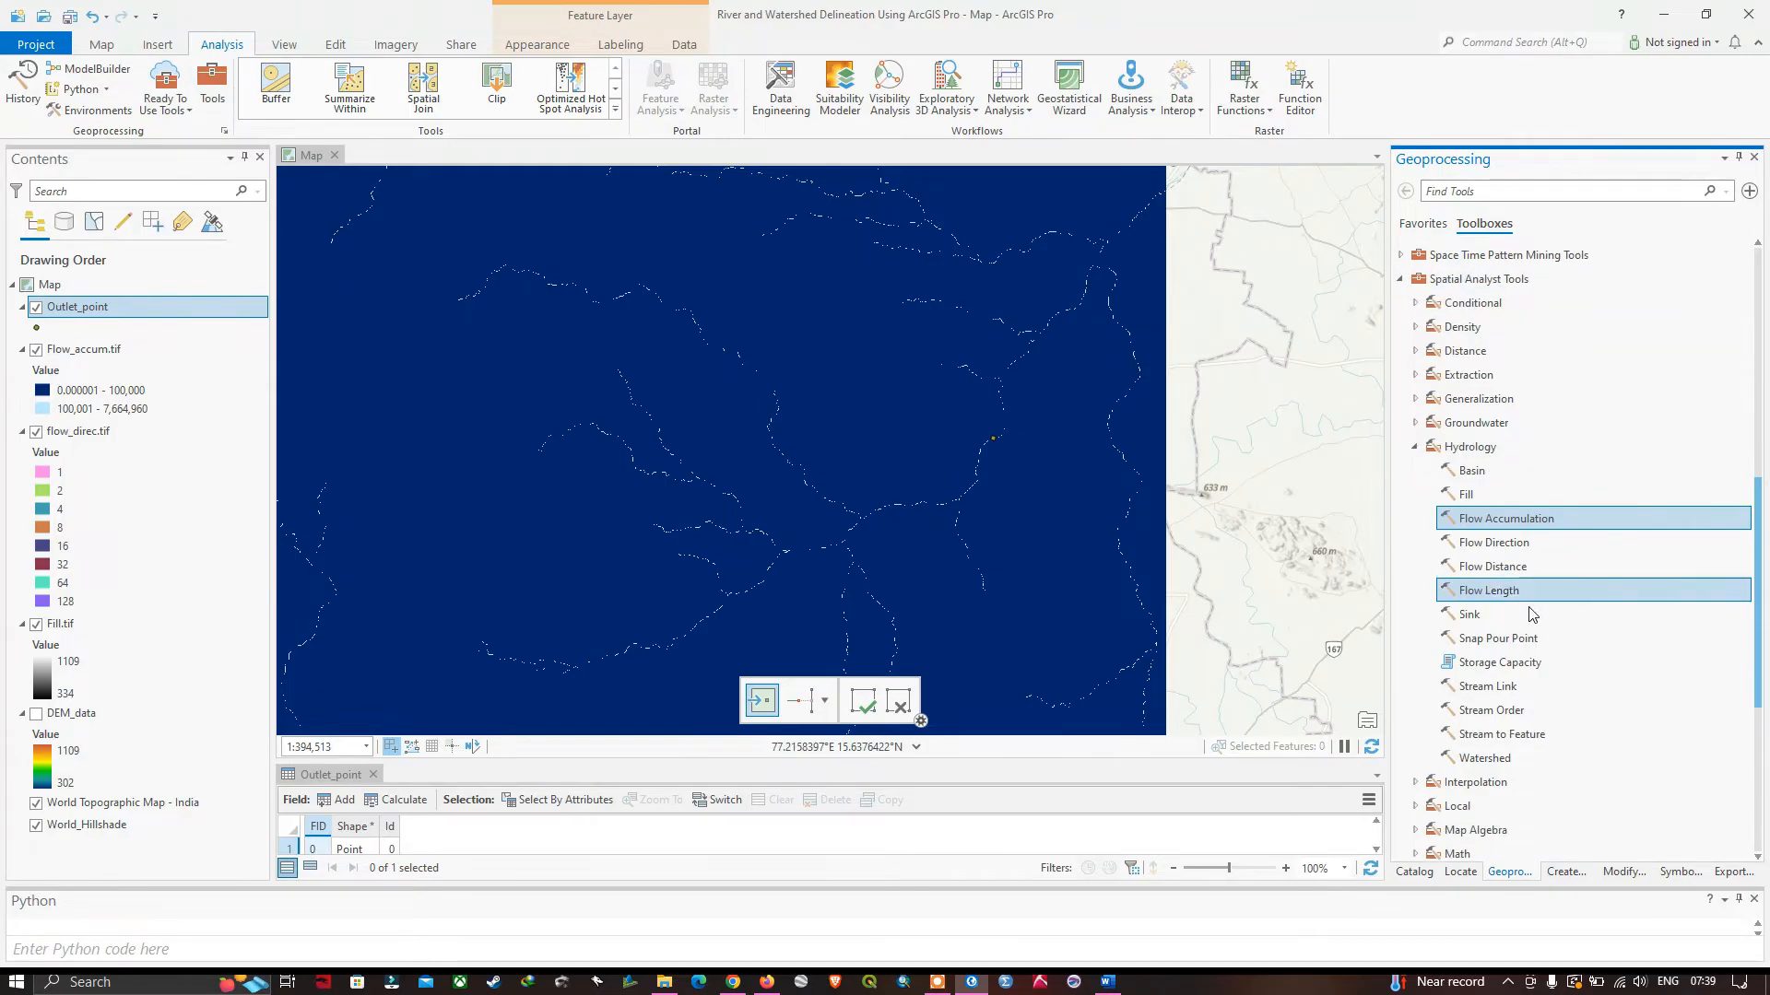
pyautogui.click(1493, 765)
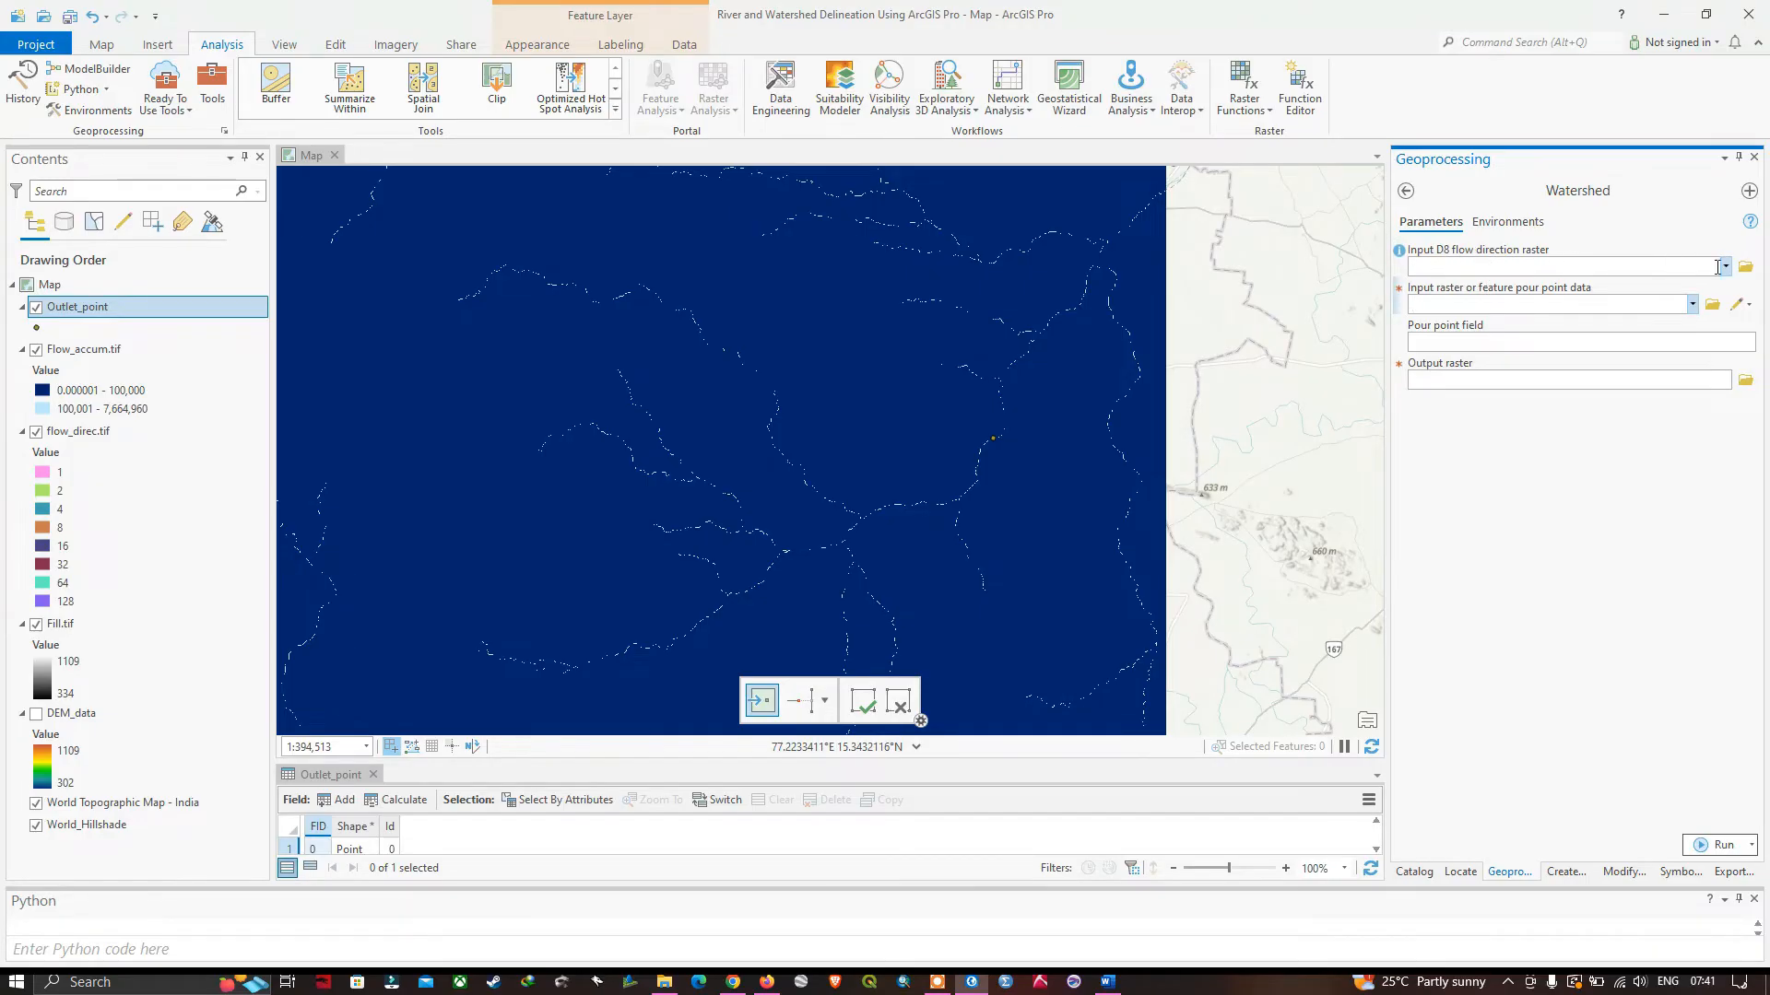
pyautogui.click(1725, 267)
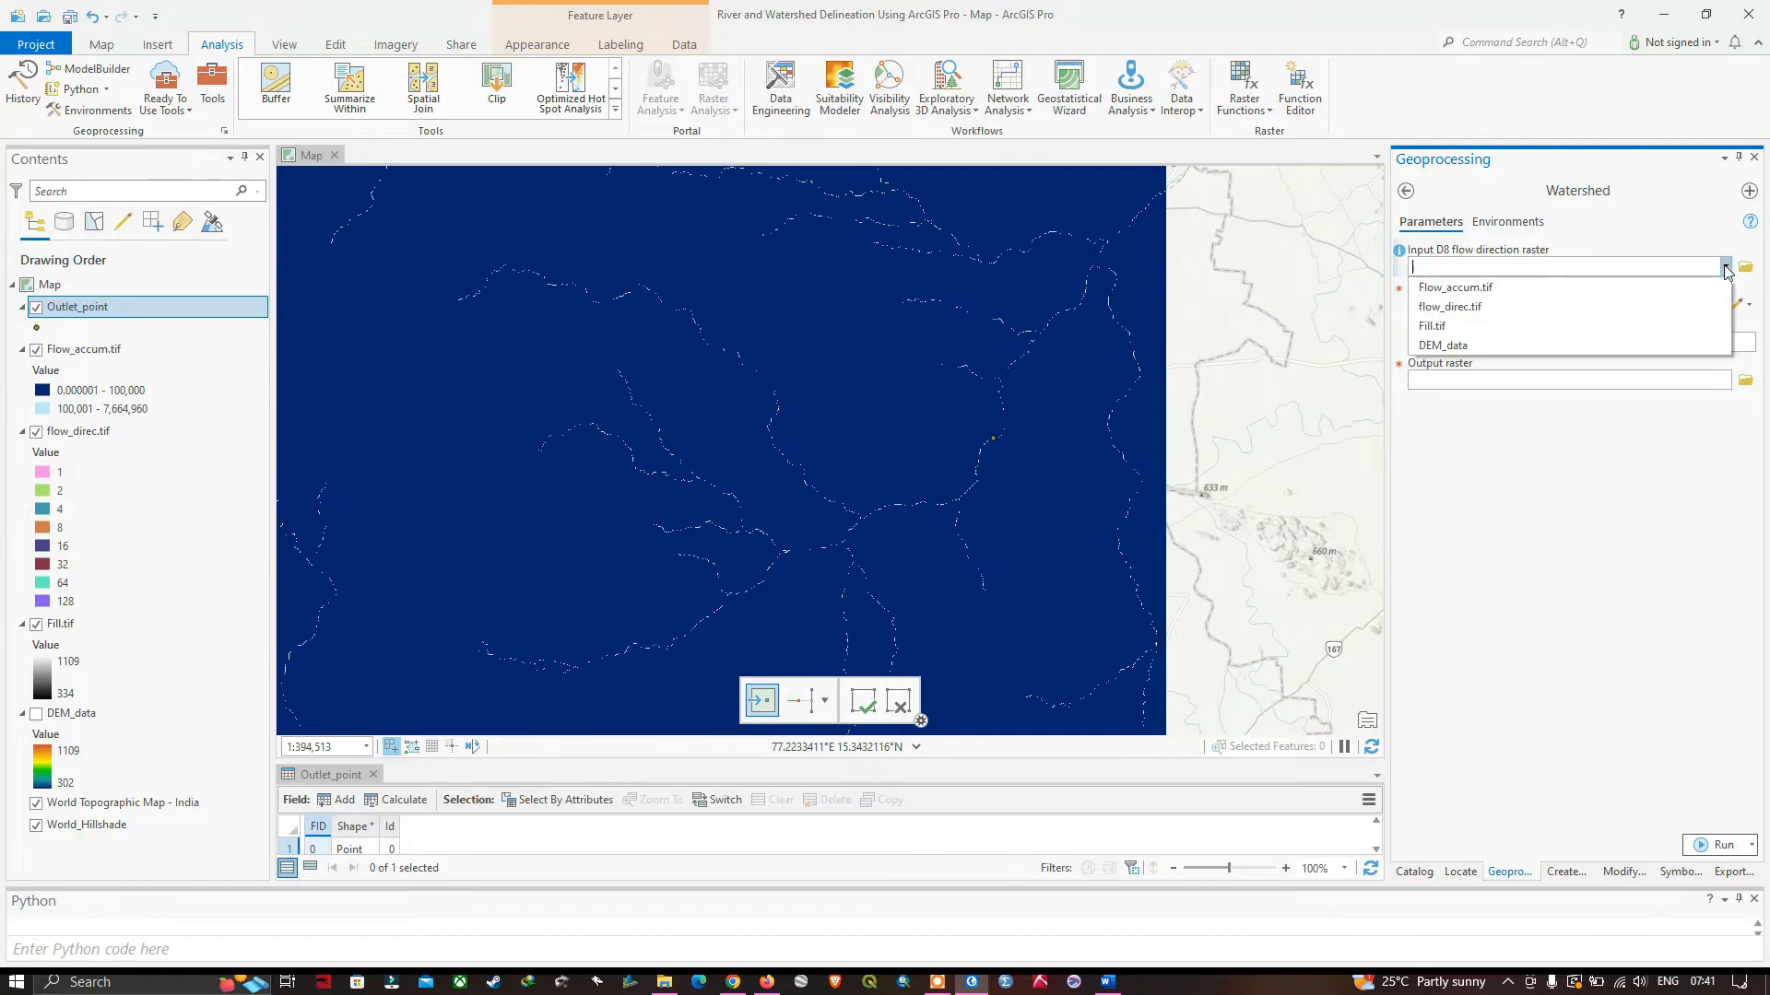
pyautogui.click(1459, 315)
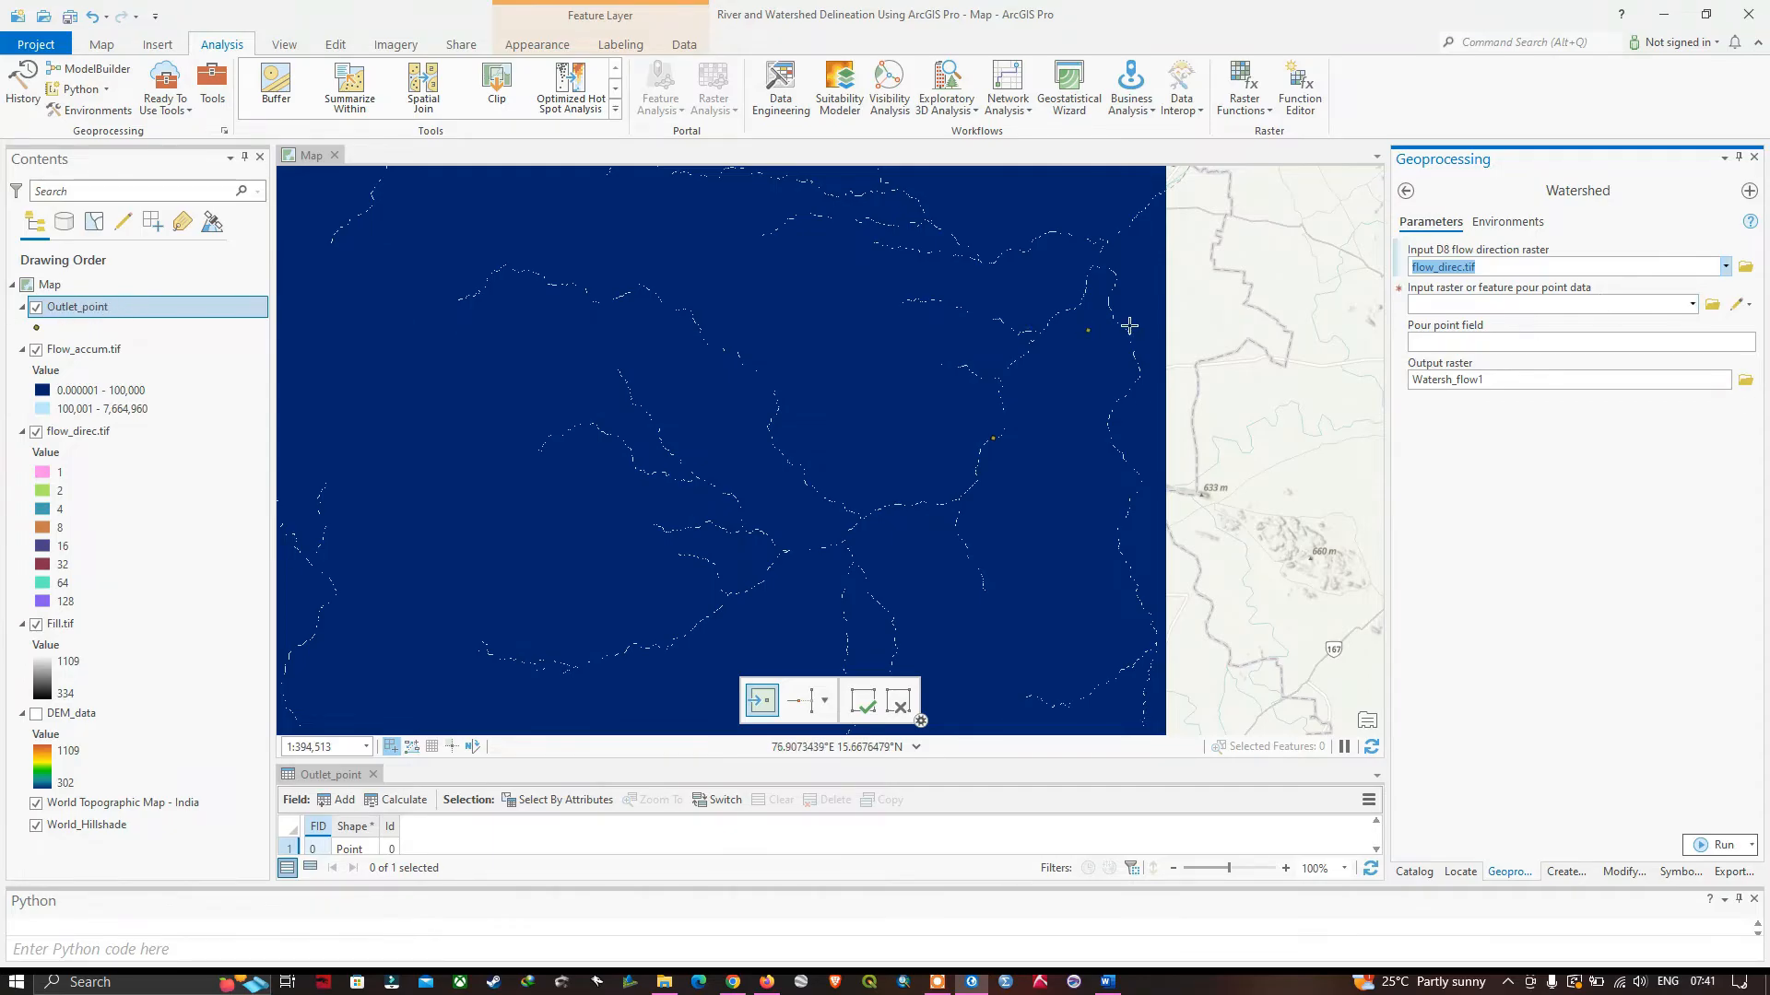
pyautogui.click(1694, 305)
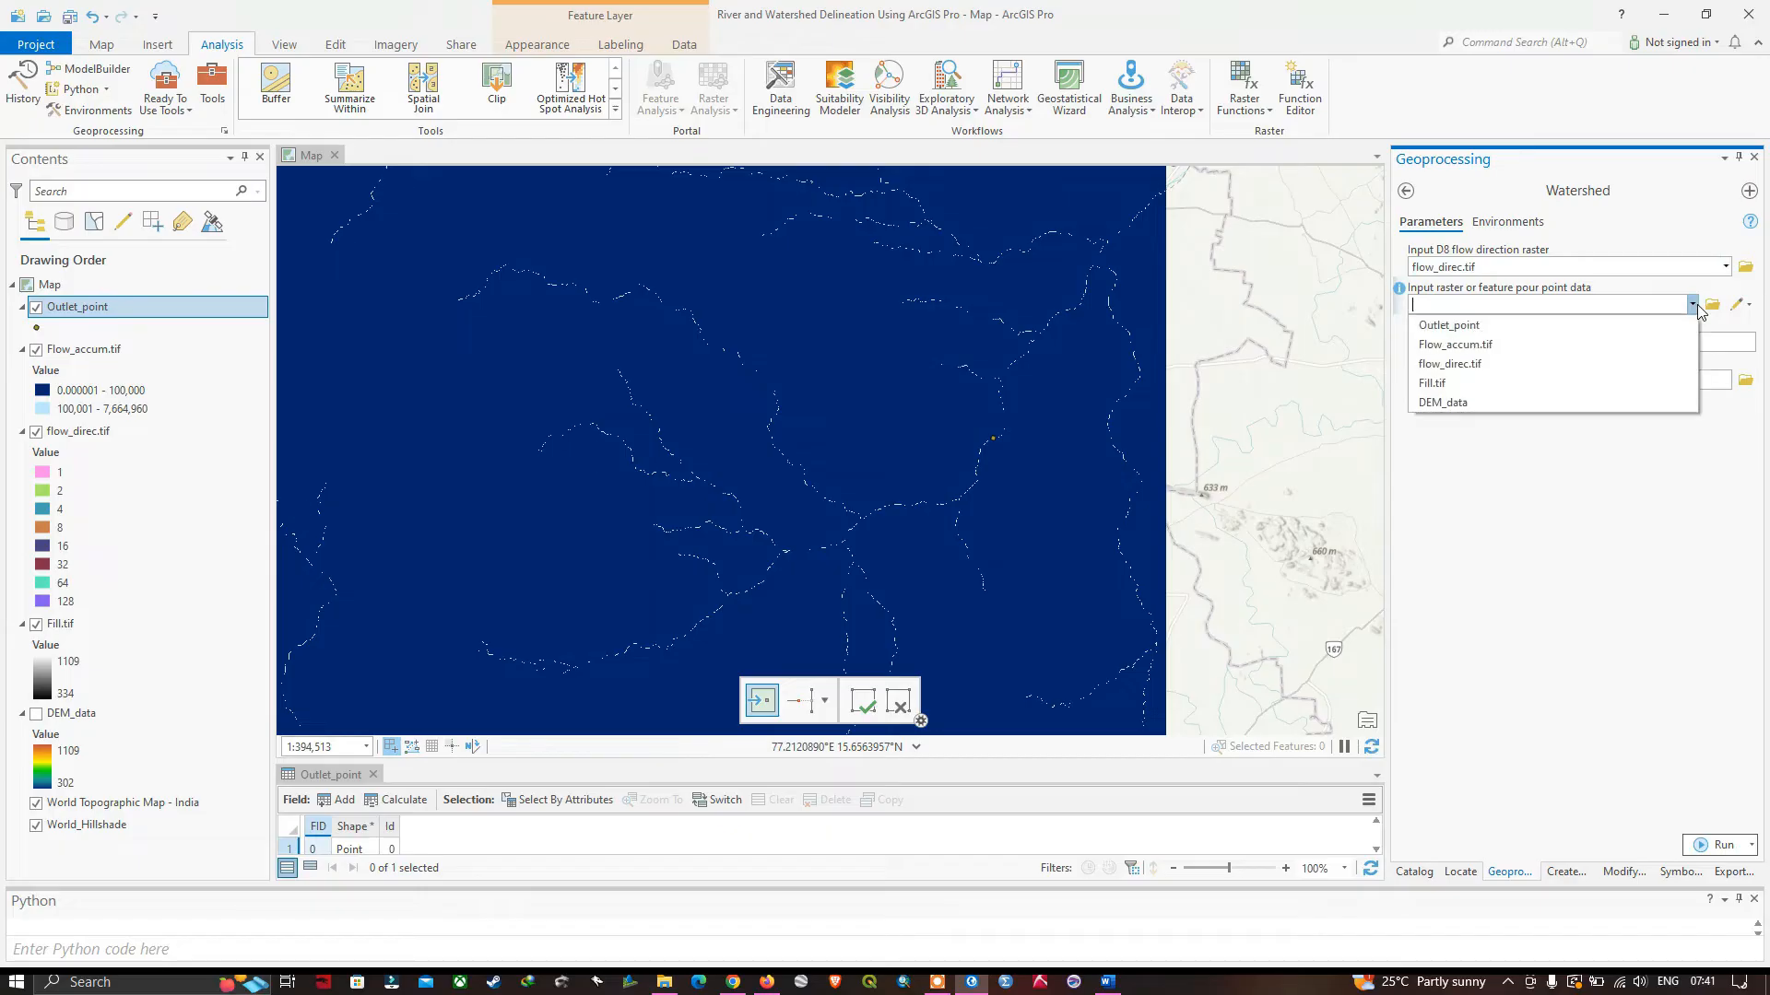
pyautogui.click(1470, 330)
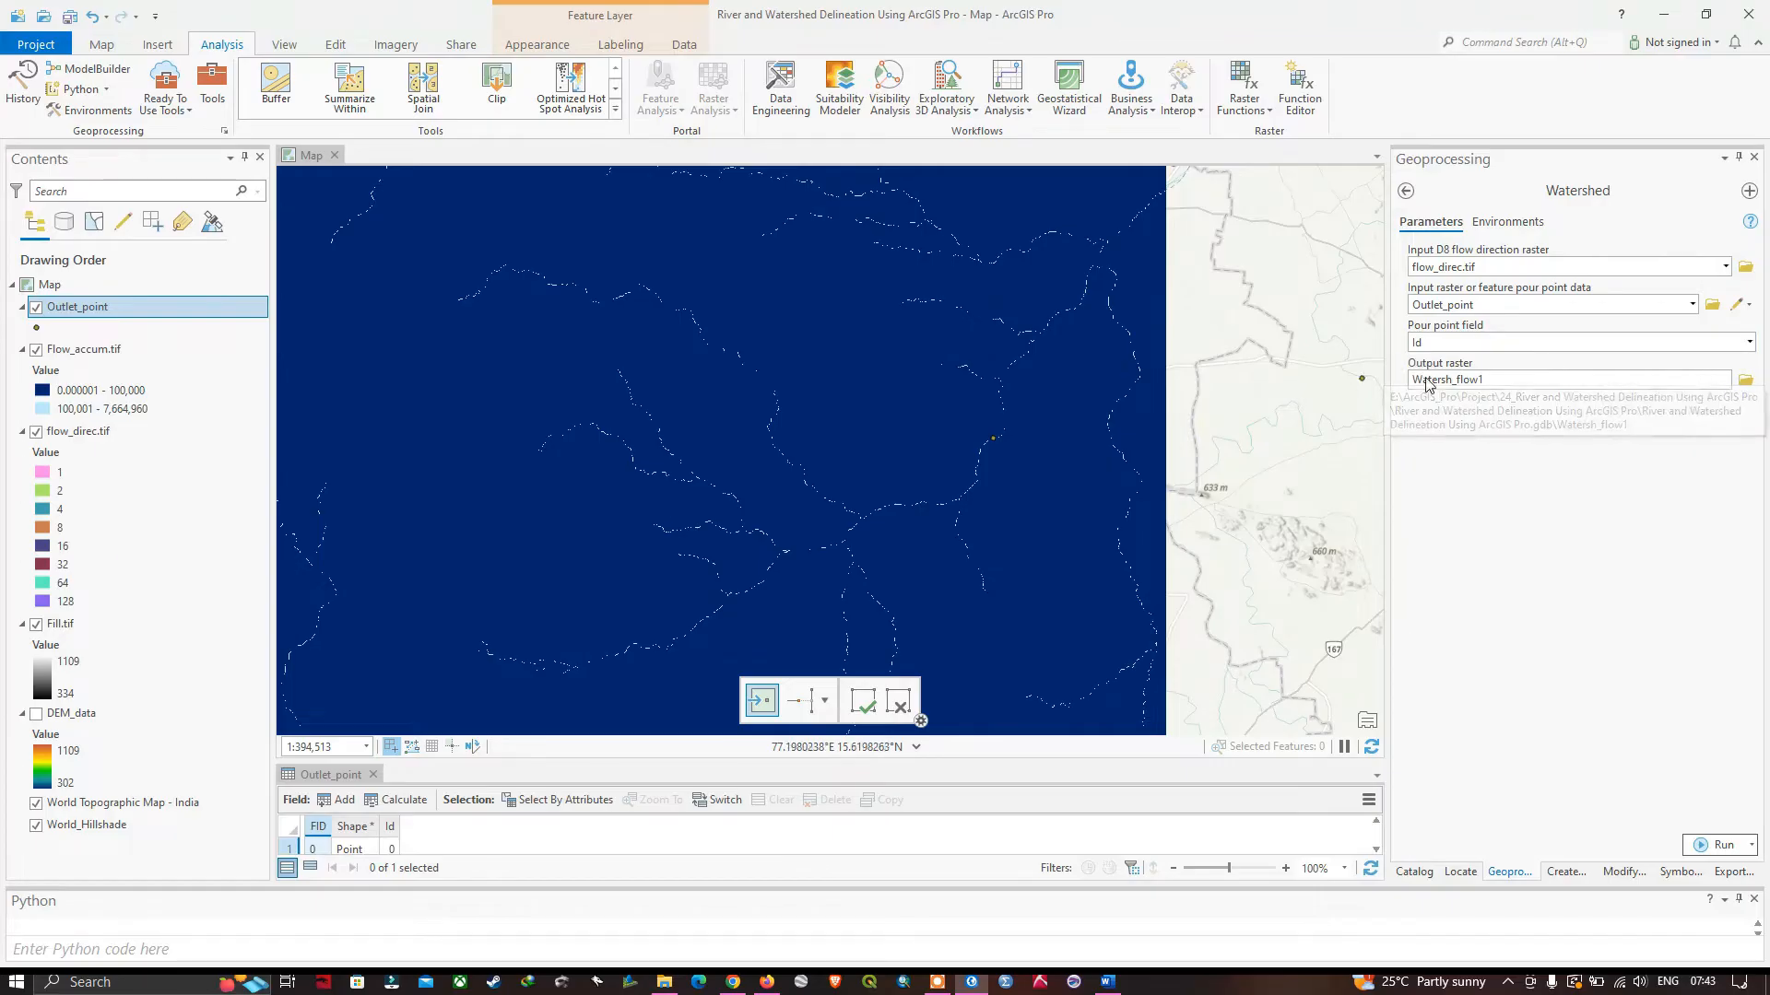
# Name the output raster Watershed and place it in the shapefiles folder.
pyautogui.click(1747, 382)
pyautogui.click(655, 678)
pyautogui.write('Watershed')
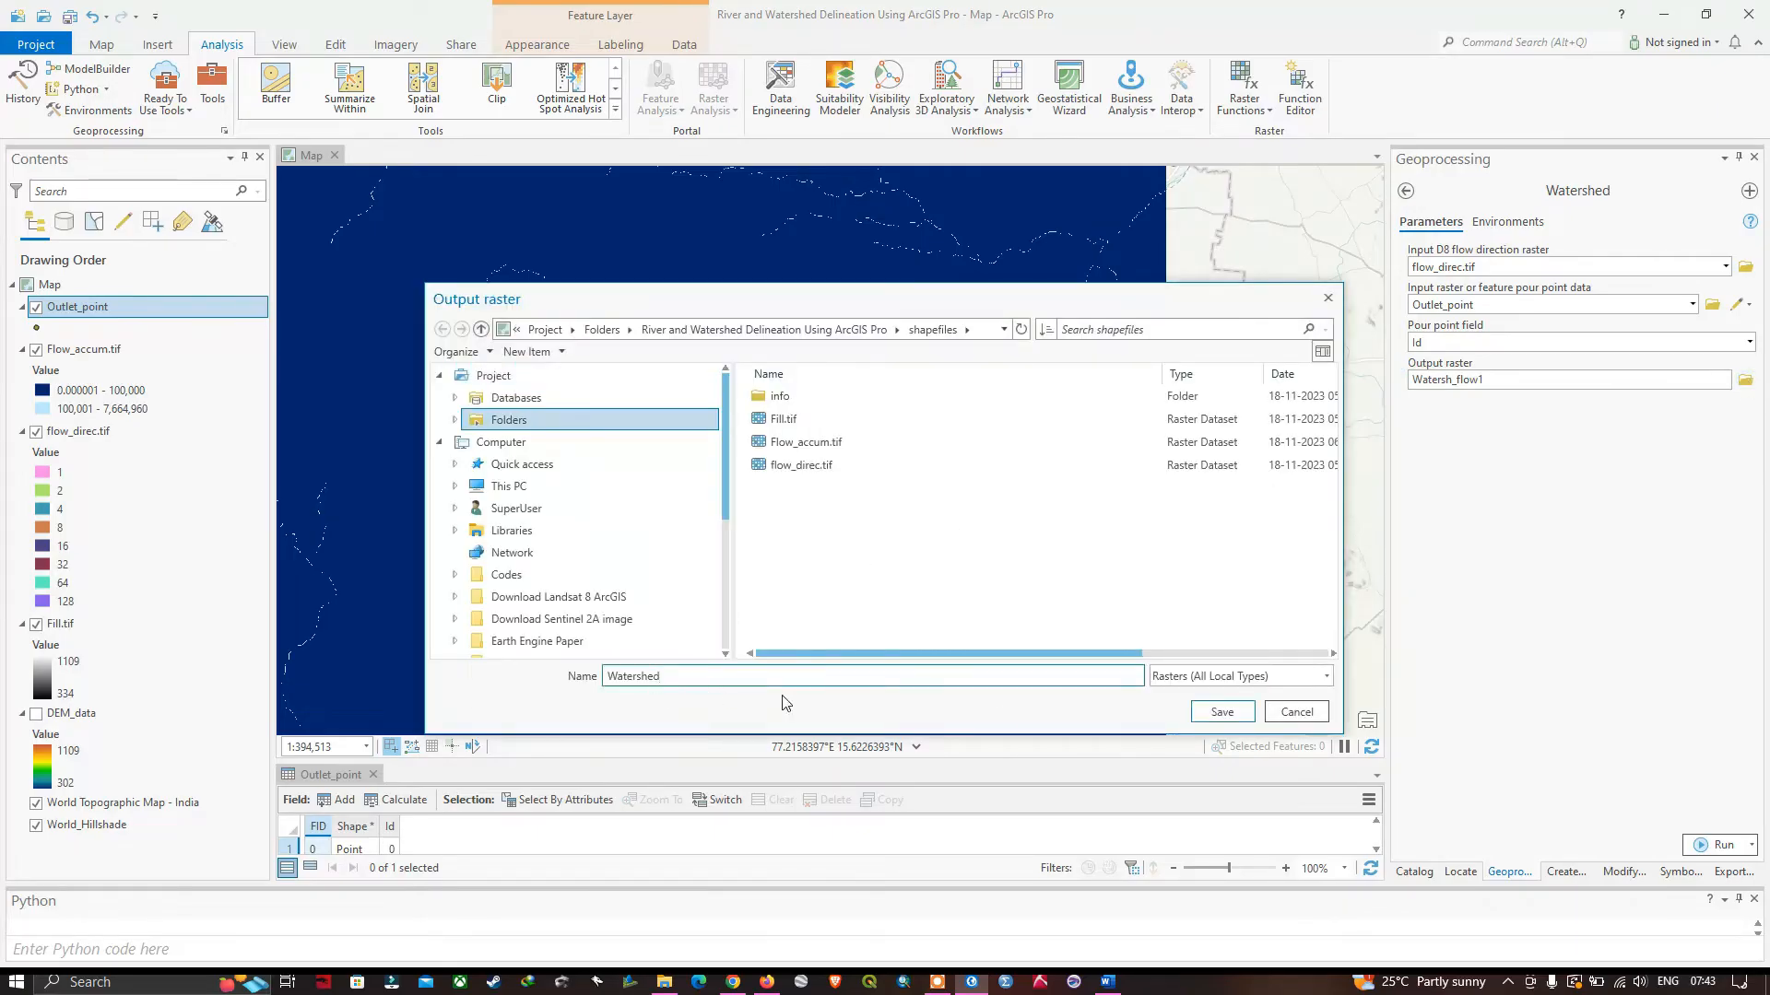
pyautogui.click(1221, 712)
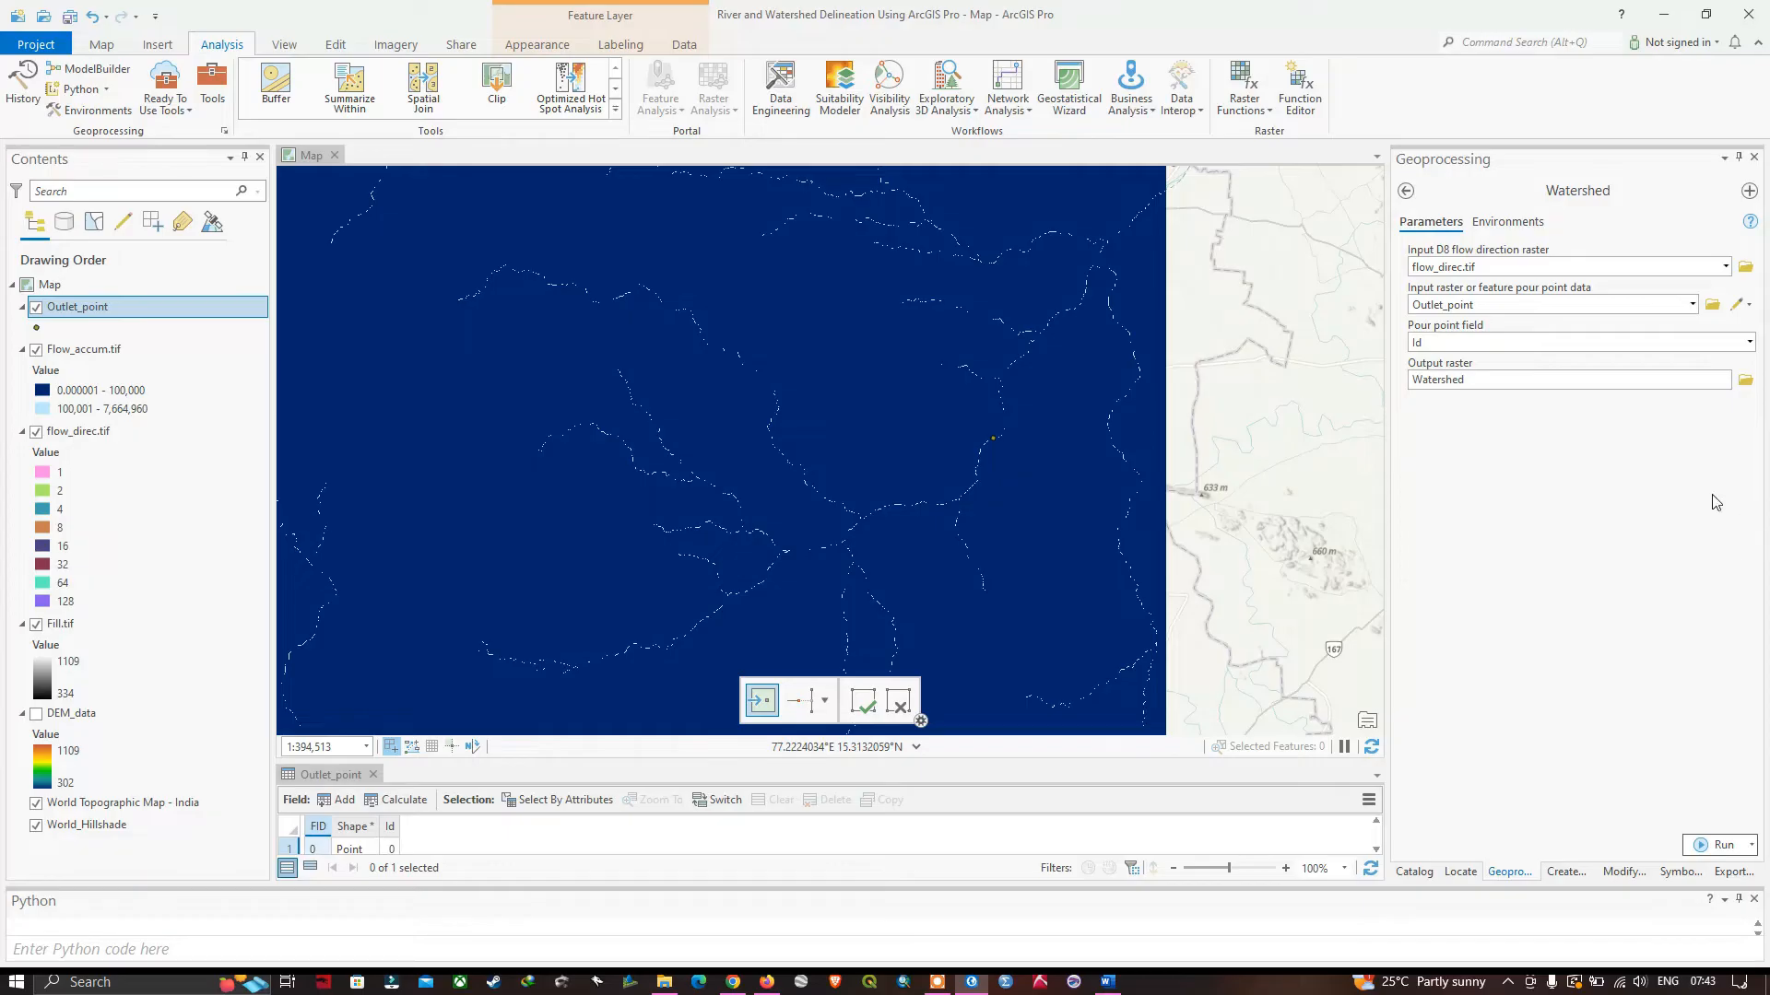
# Set the Watershed tool's processing extent to match DEM_data and run the tool.
pyautogui.click(1506, 224)
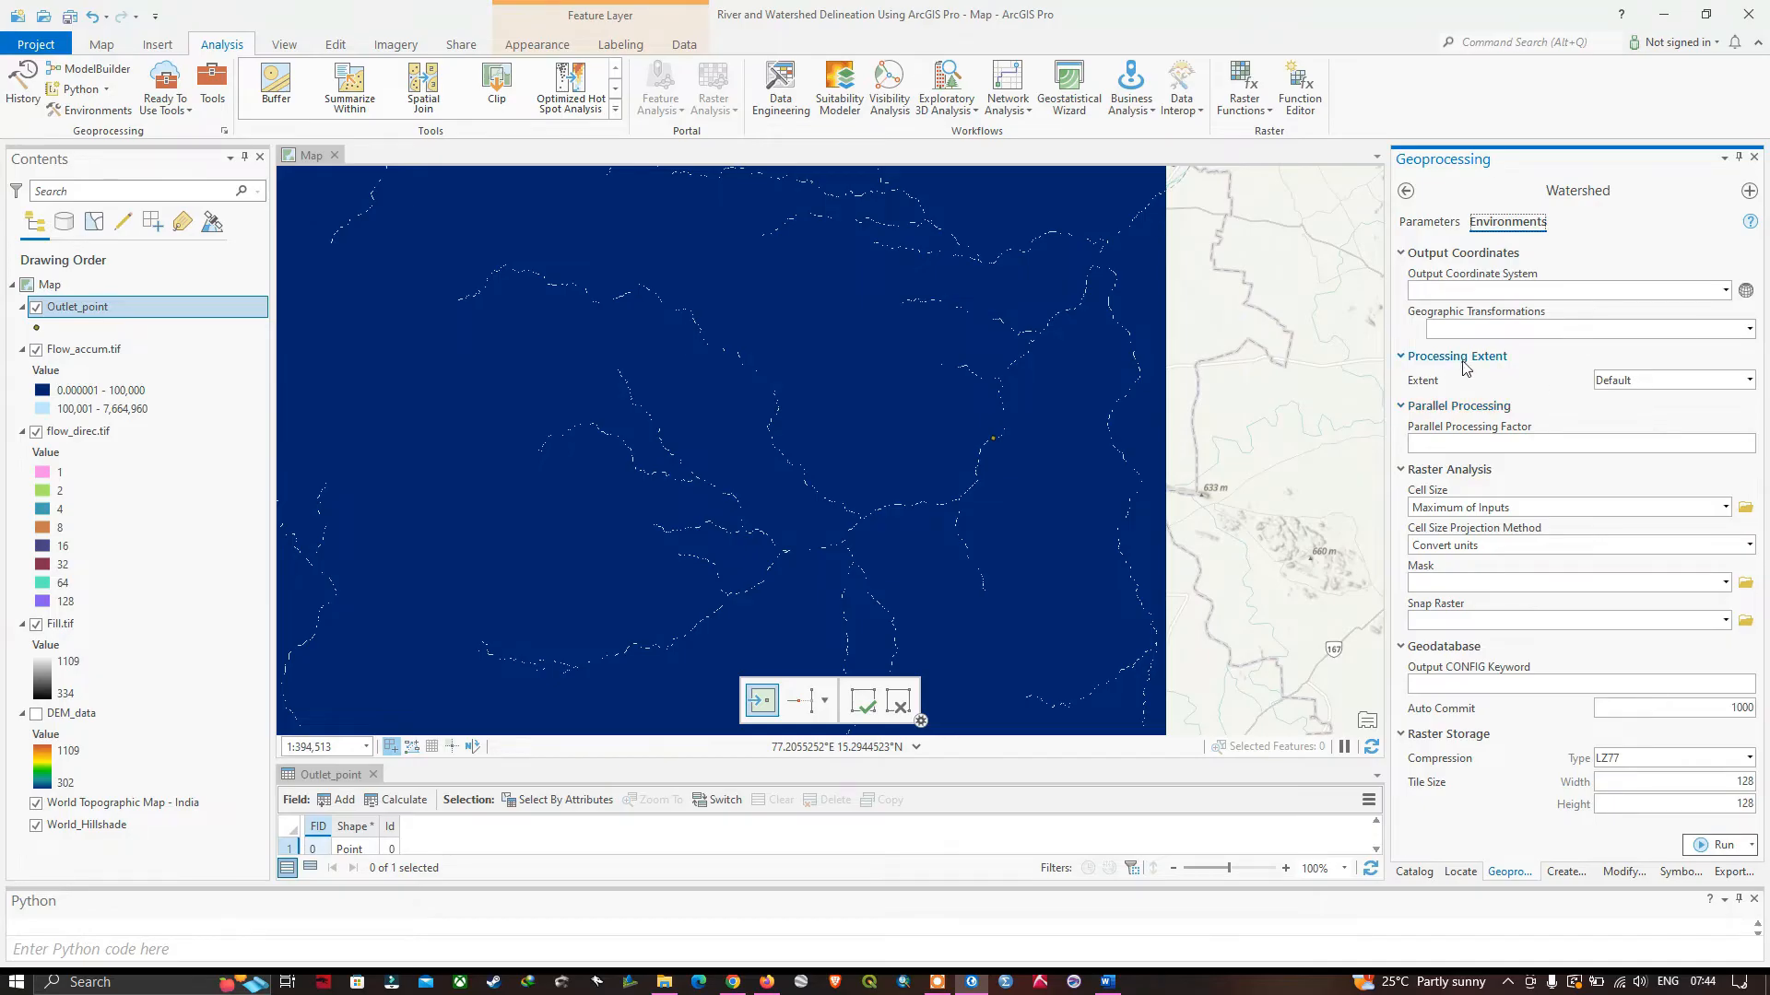
pyautogui.click(1747, 381)
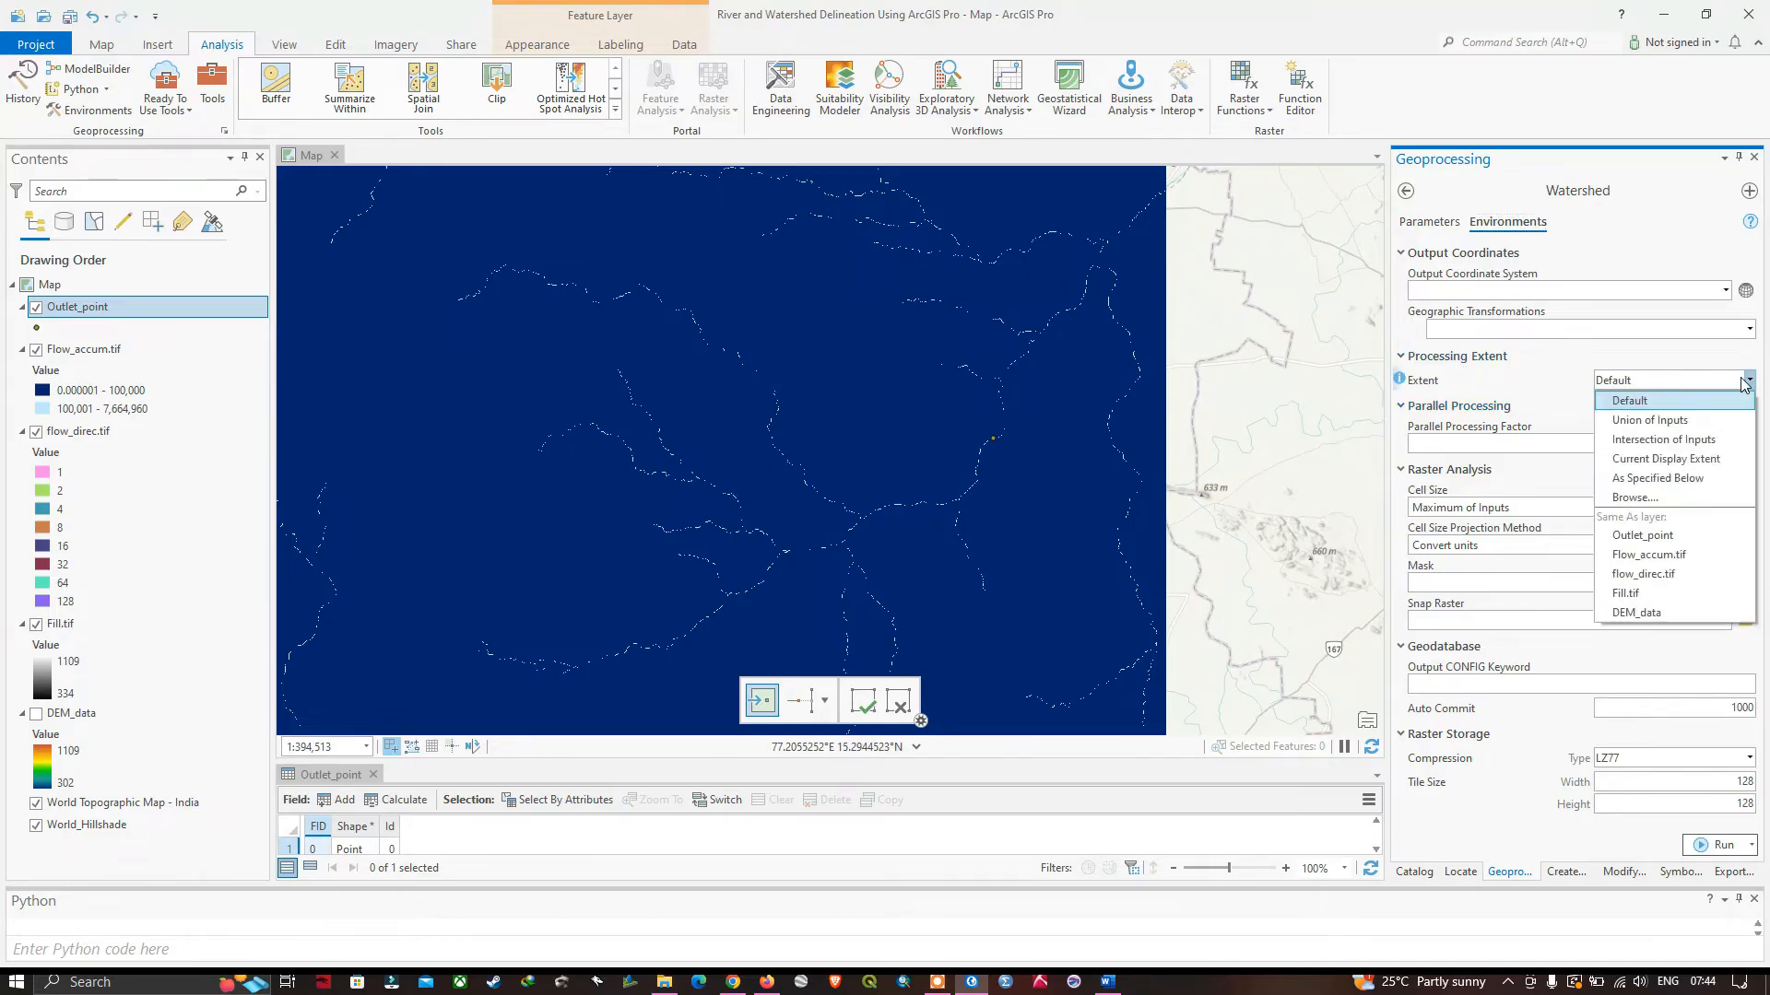
pyautogui.click(1628, 613)
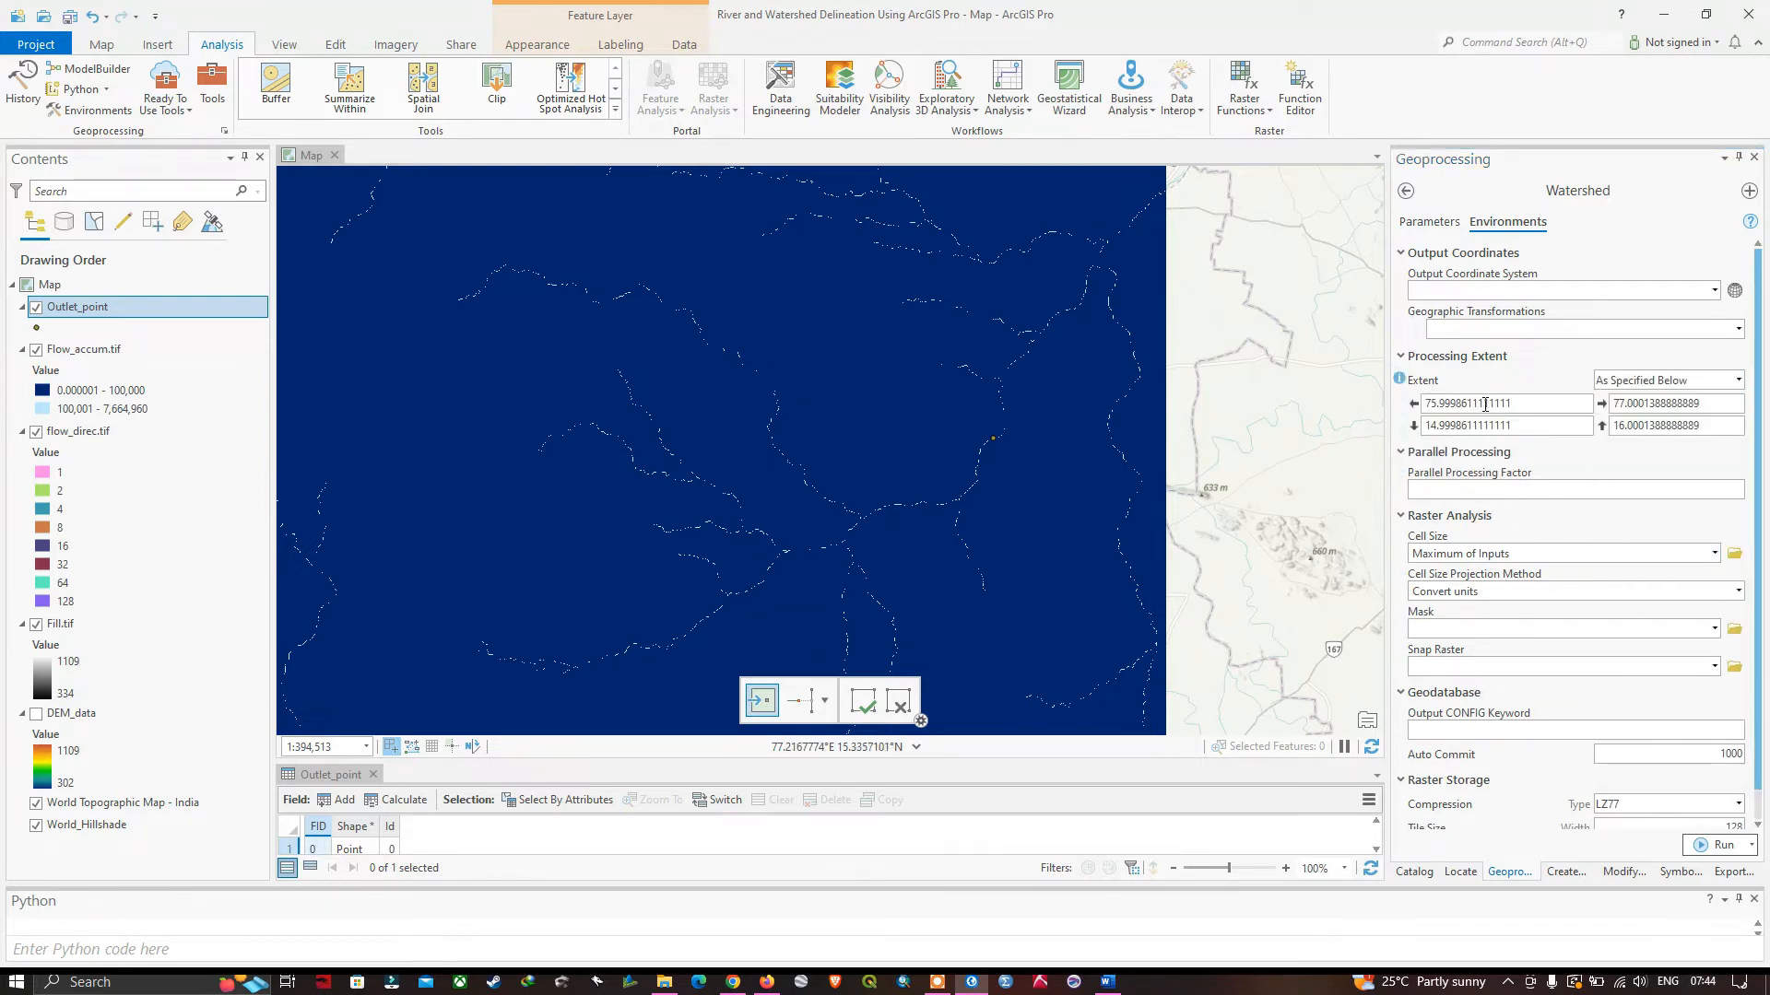
pyautogui.click(1723, 848)
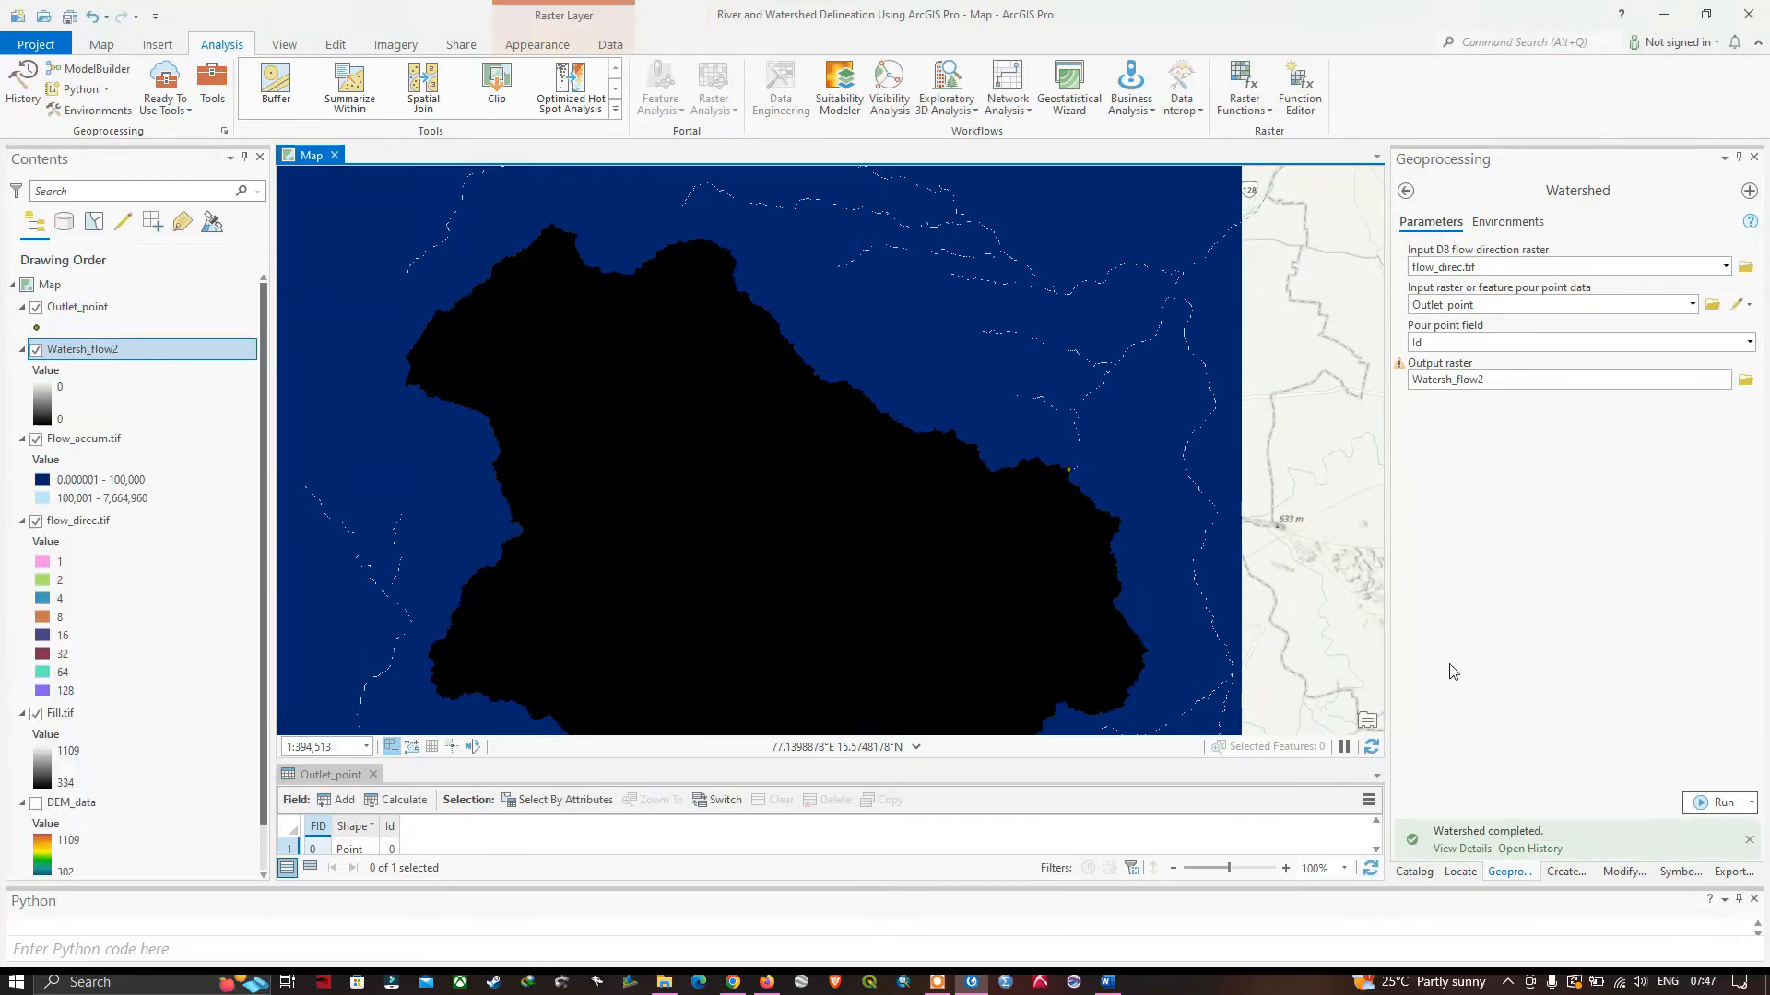
pyautogui.click(1479, 848)
# Set the watershed raster layer's transparency to about 54% so the stream network shows through it.
pyautogui.scroll(-5, 1146, 506)
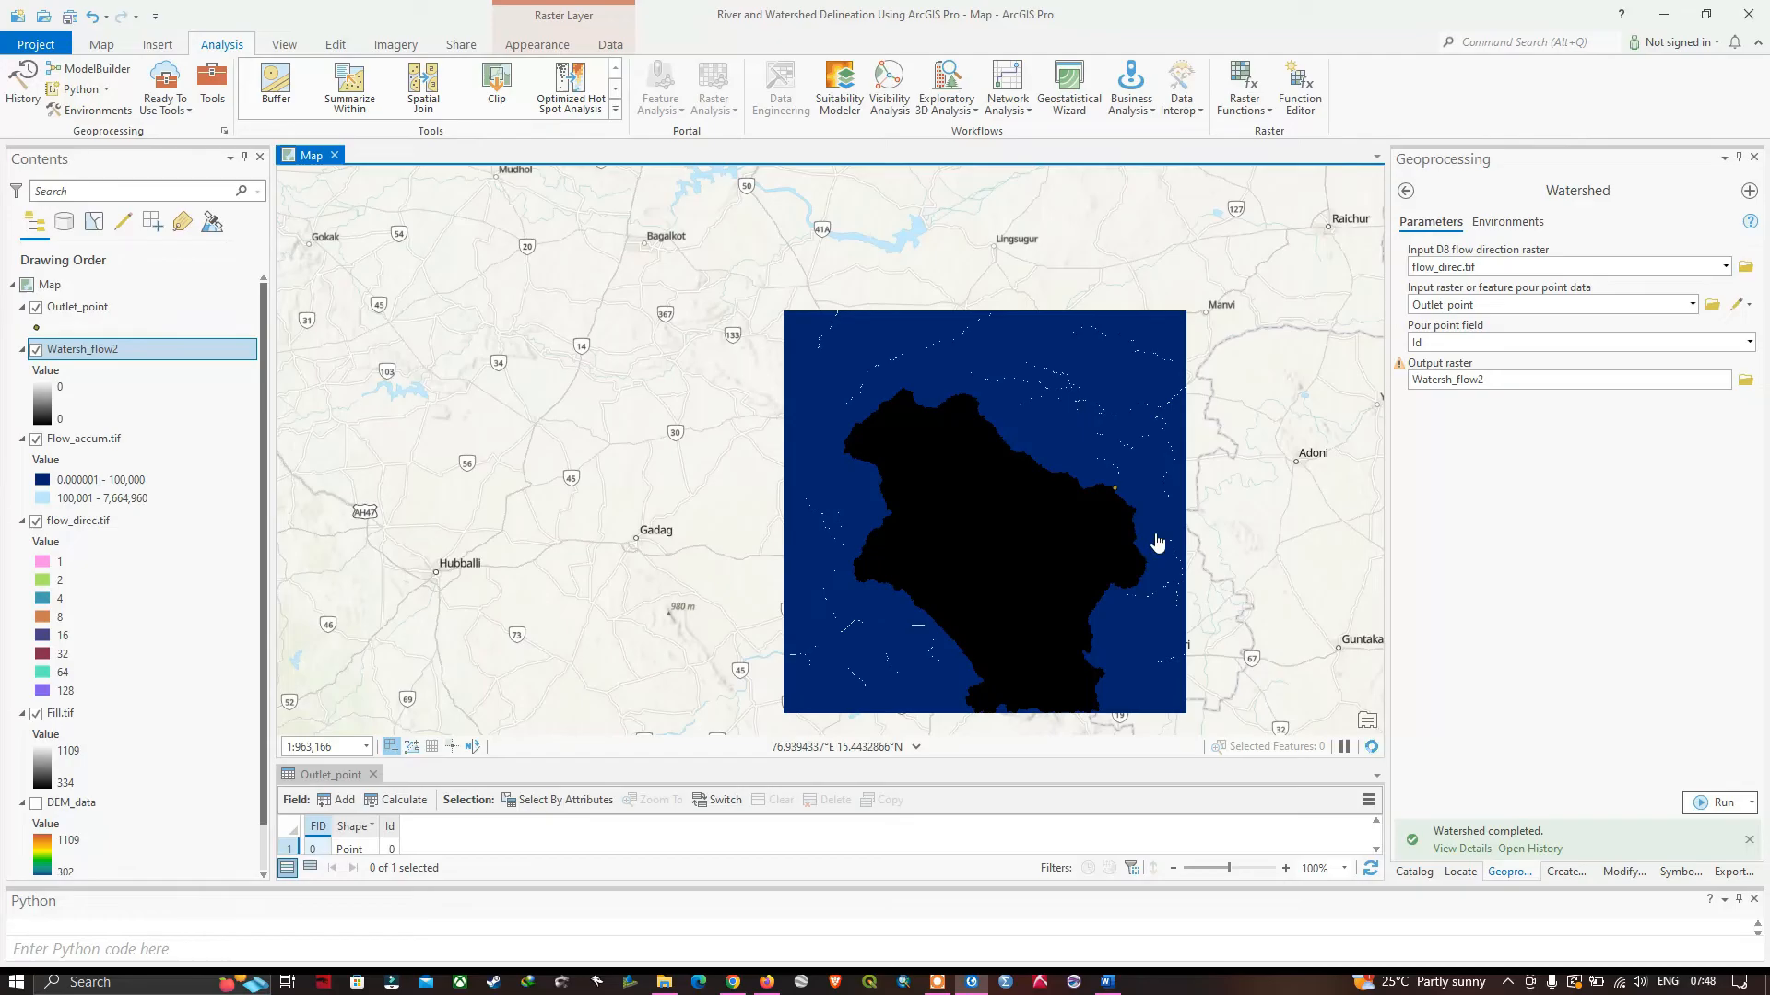
pyautogui.scroll(3, 1130, 513)
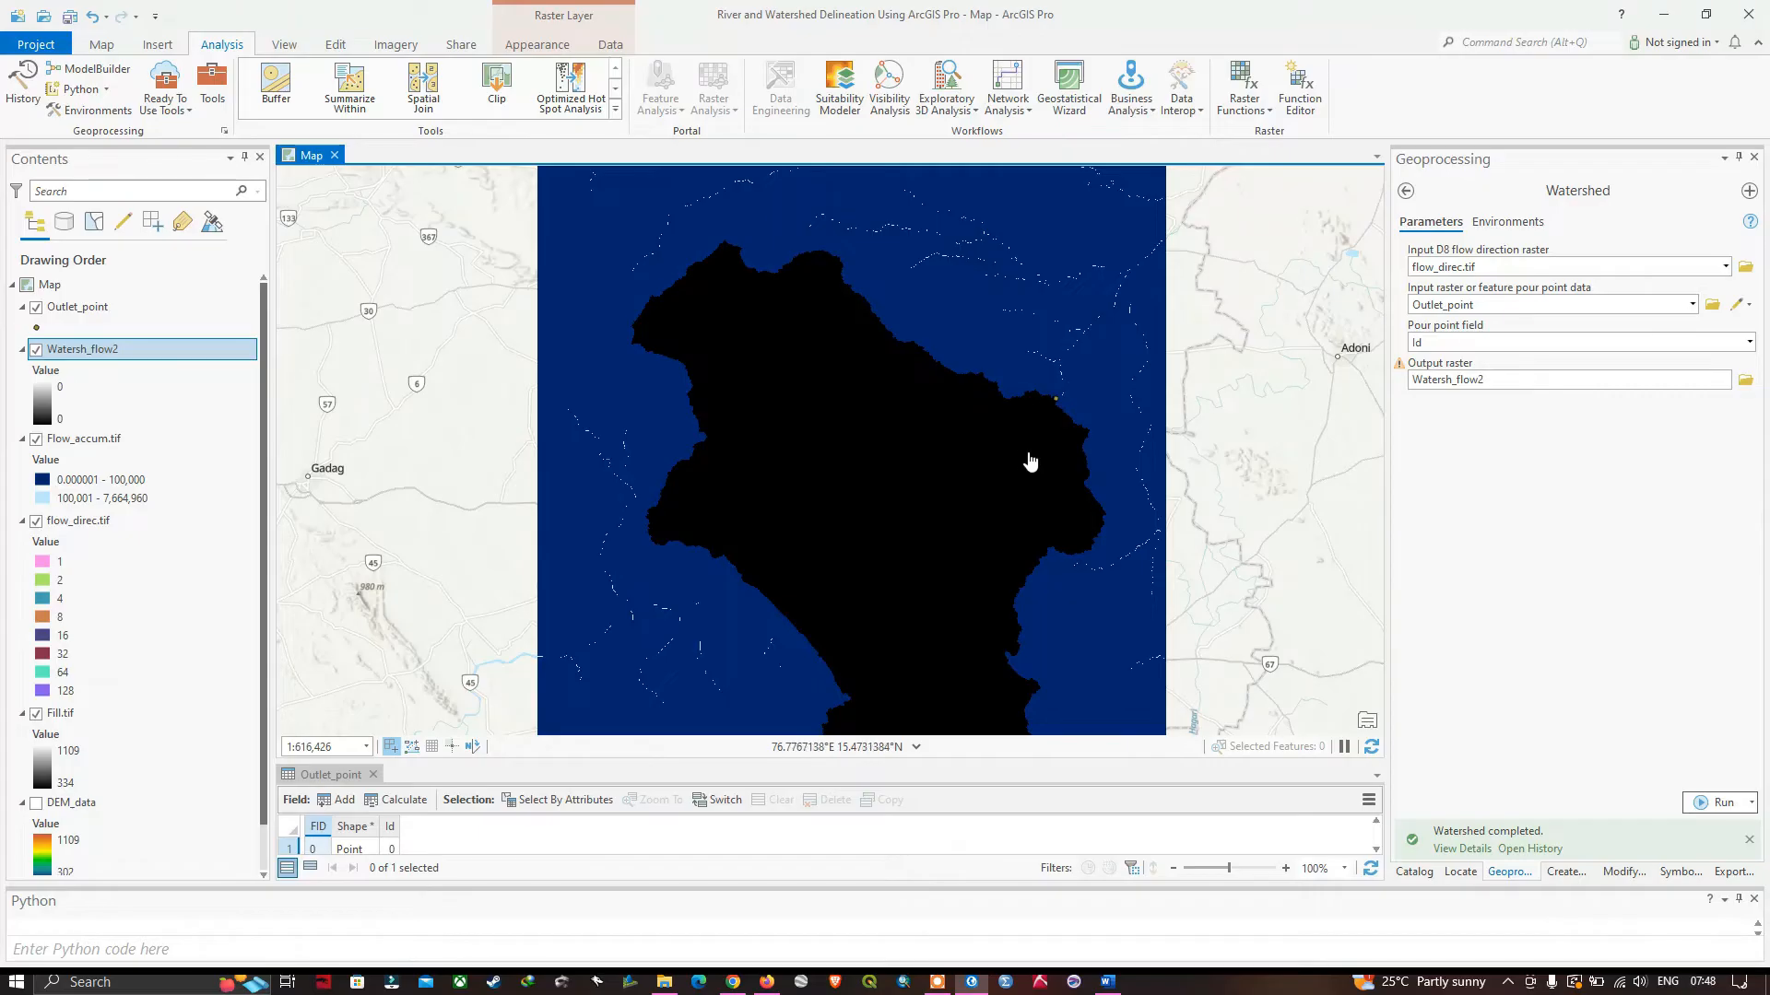
pyautogui.moveTo(1011, 502); pyautogui.dragTo(987, 462)
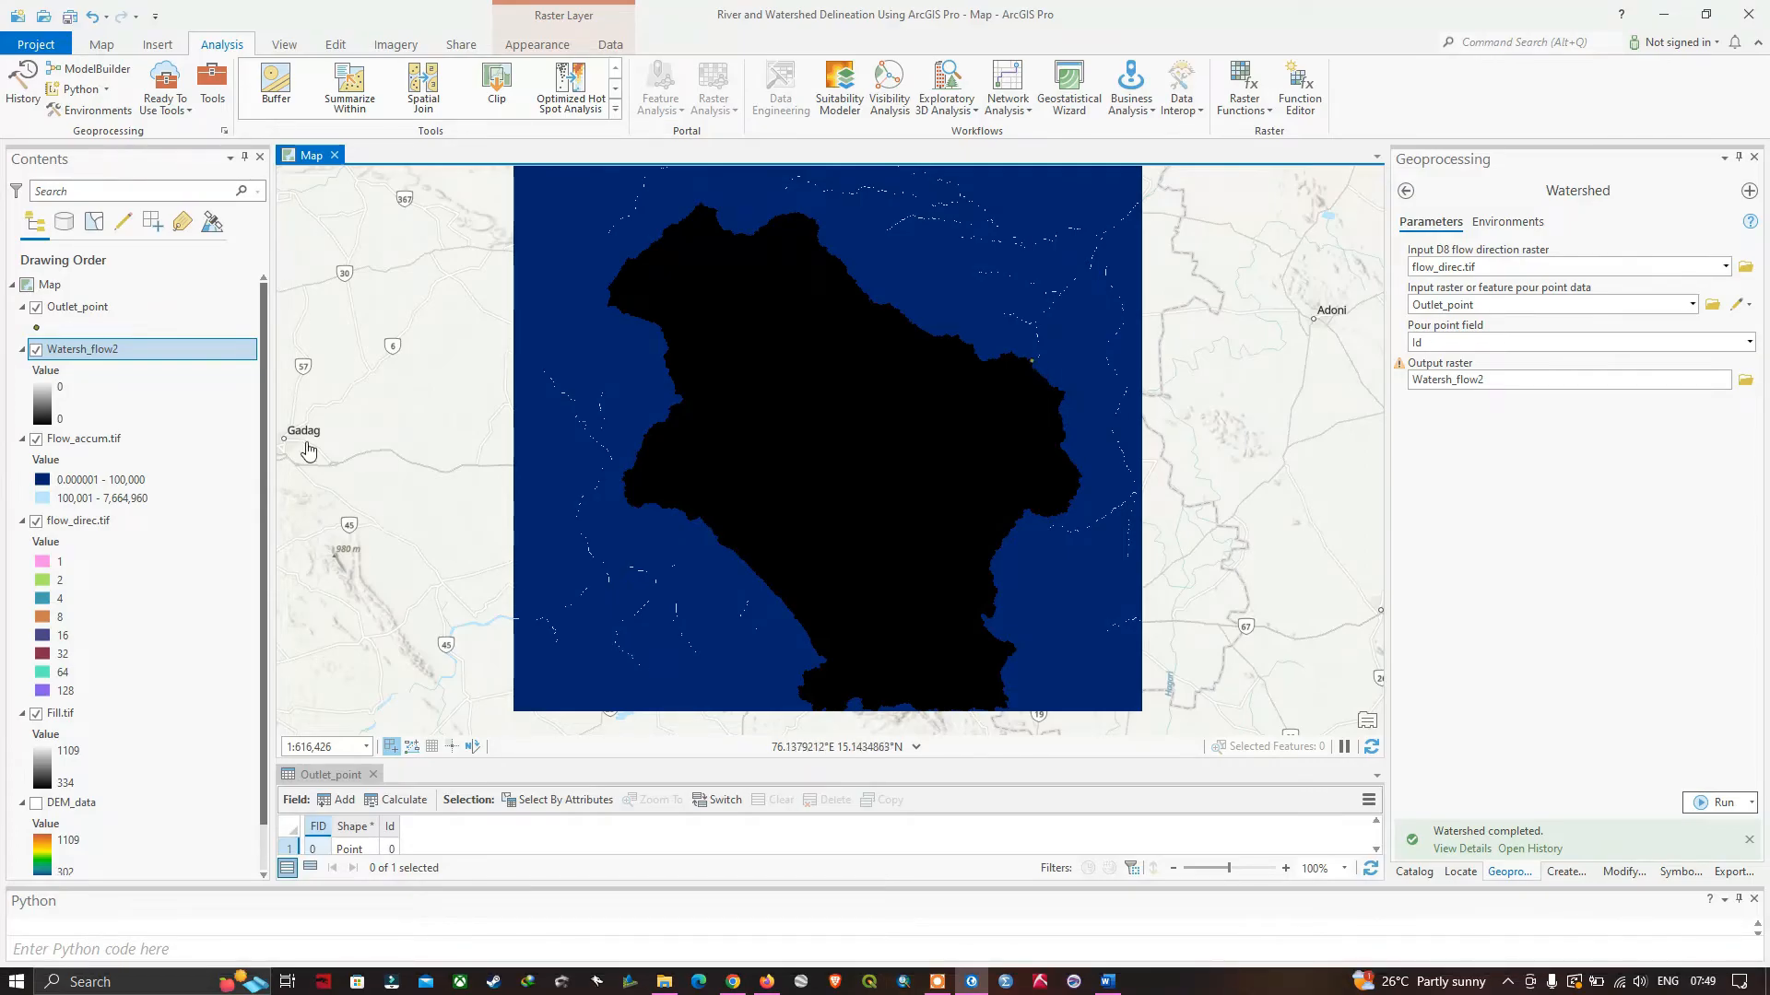
pyautogui.click(89, 357)
pyautogui.click(89, 357)
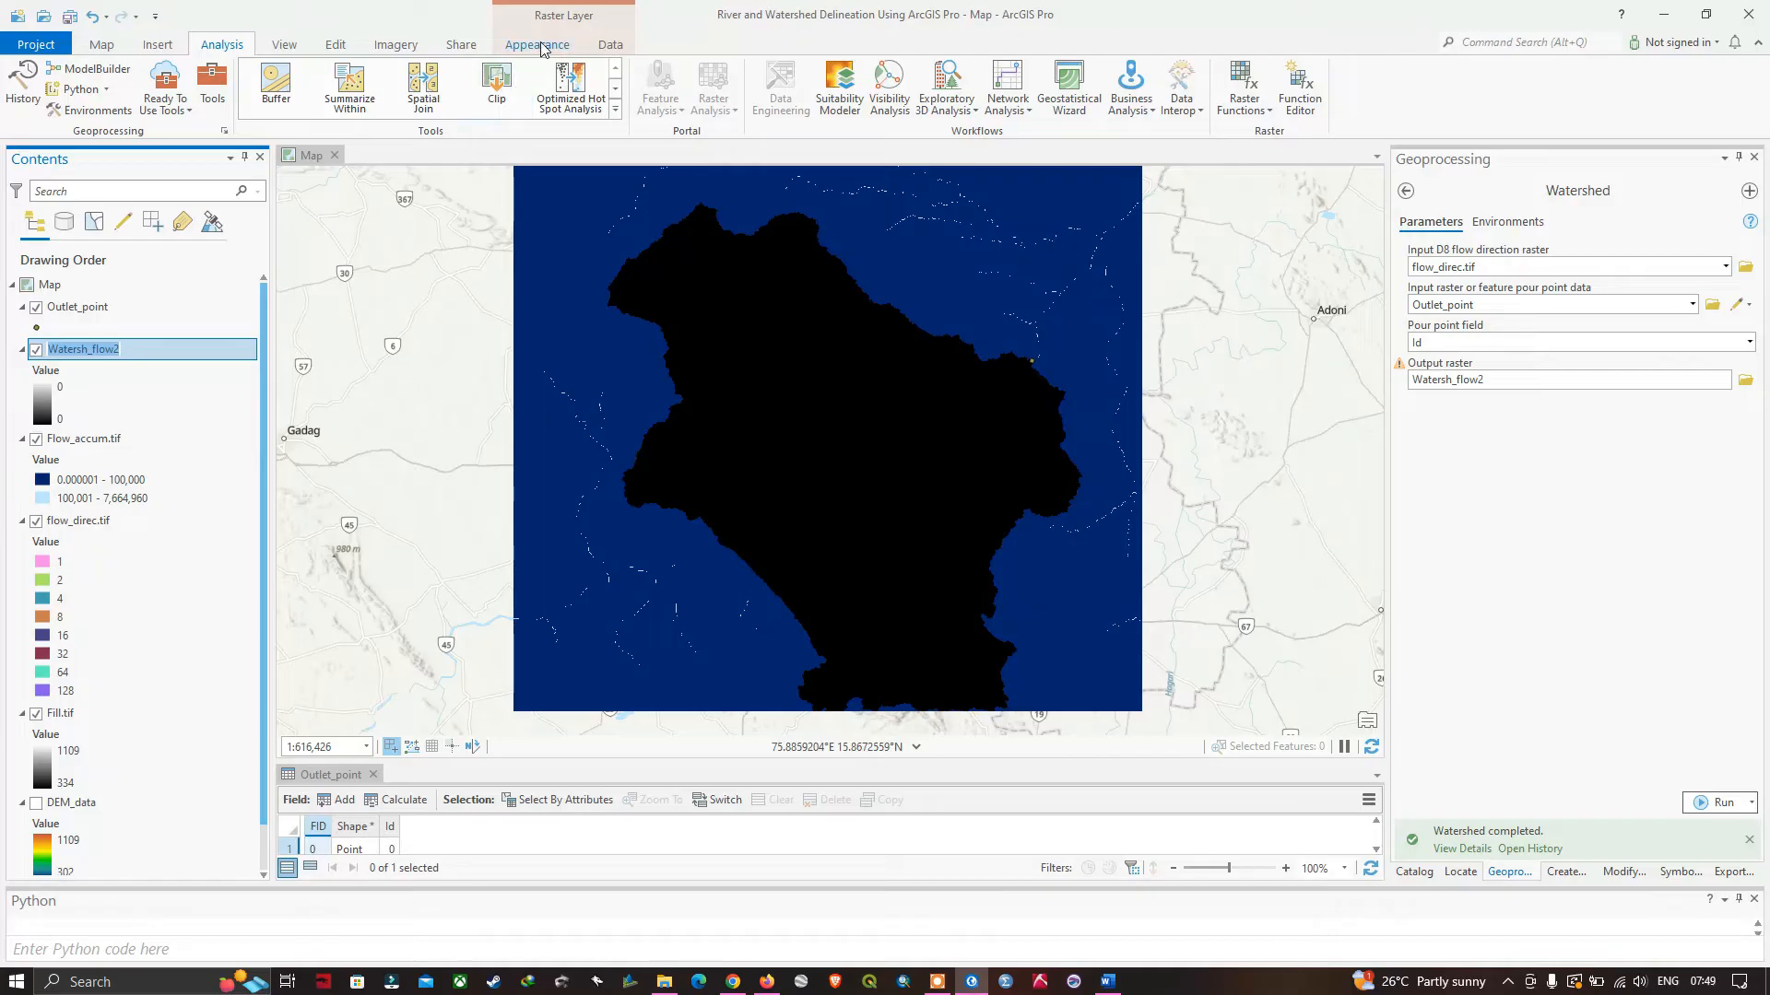
pyautogui.click(539, 45)
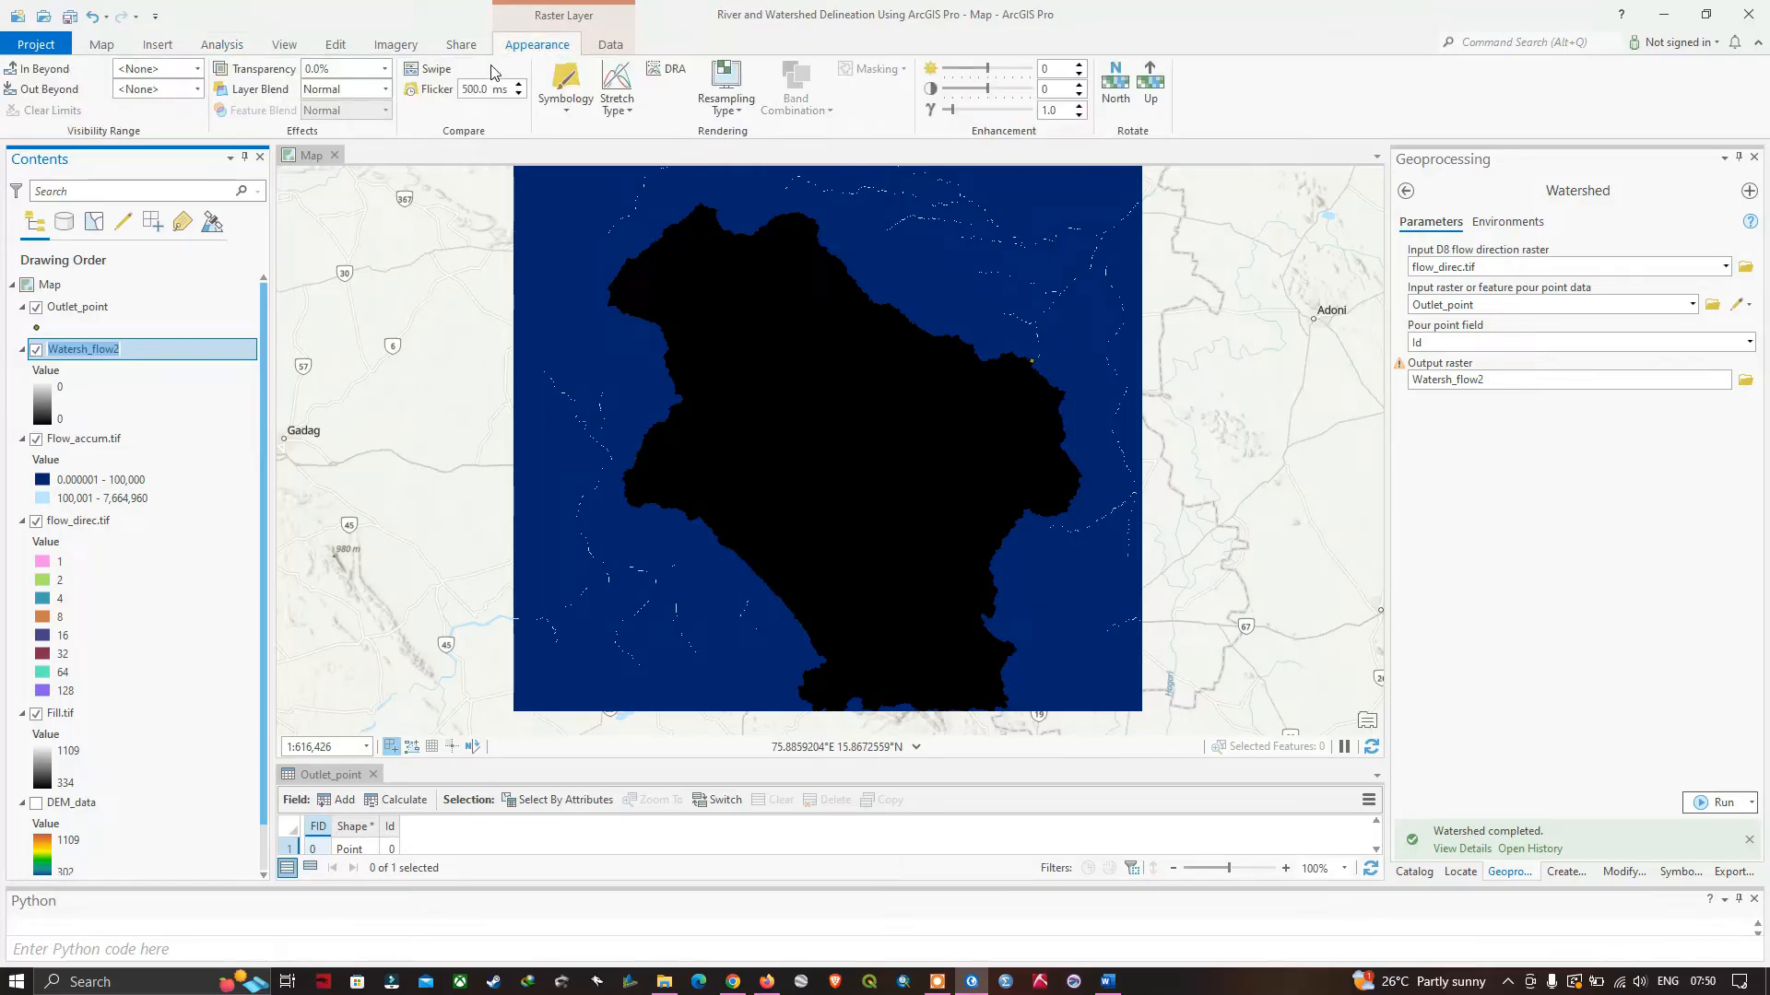
pyautogui.click(385, 70)
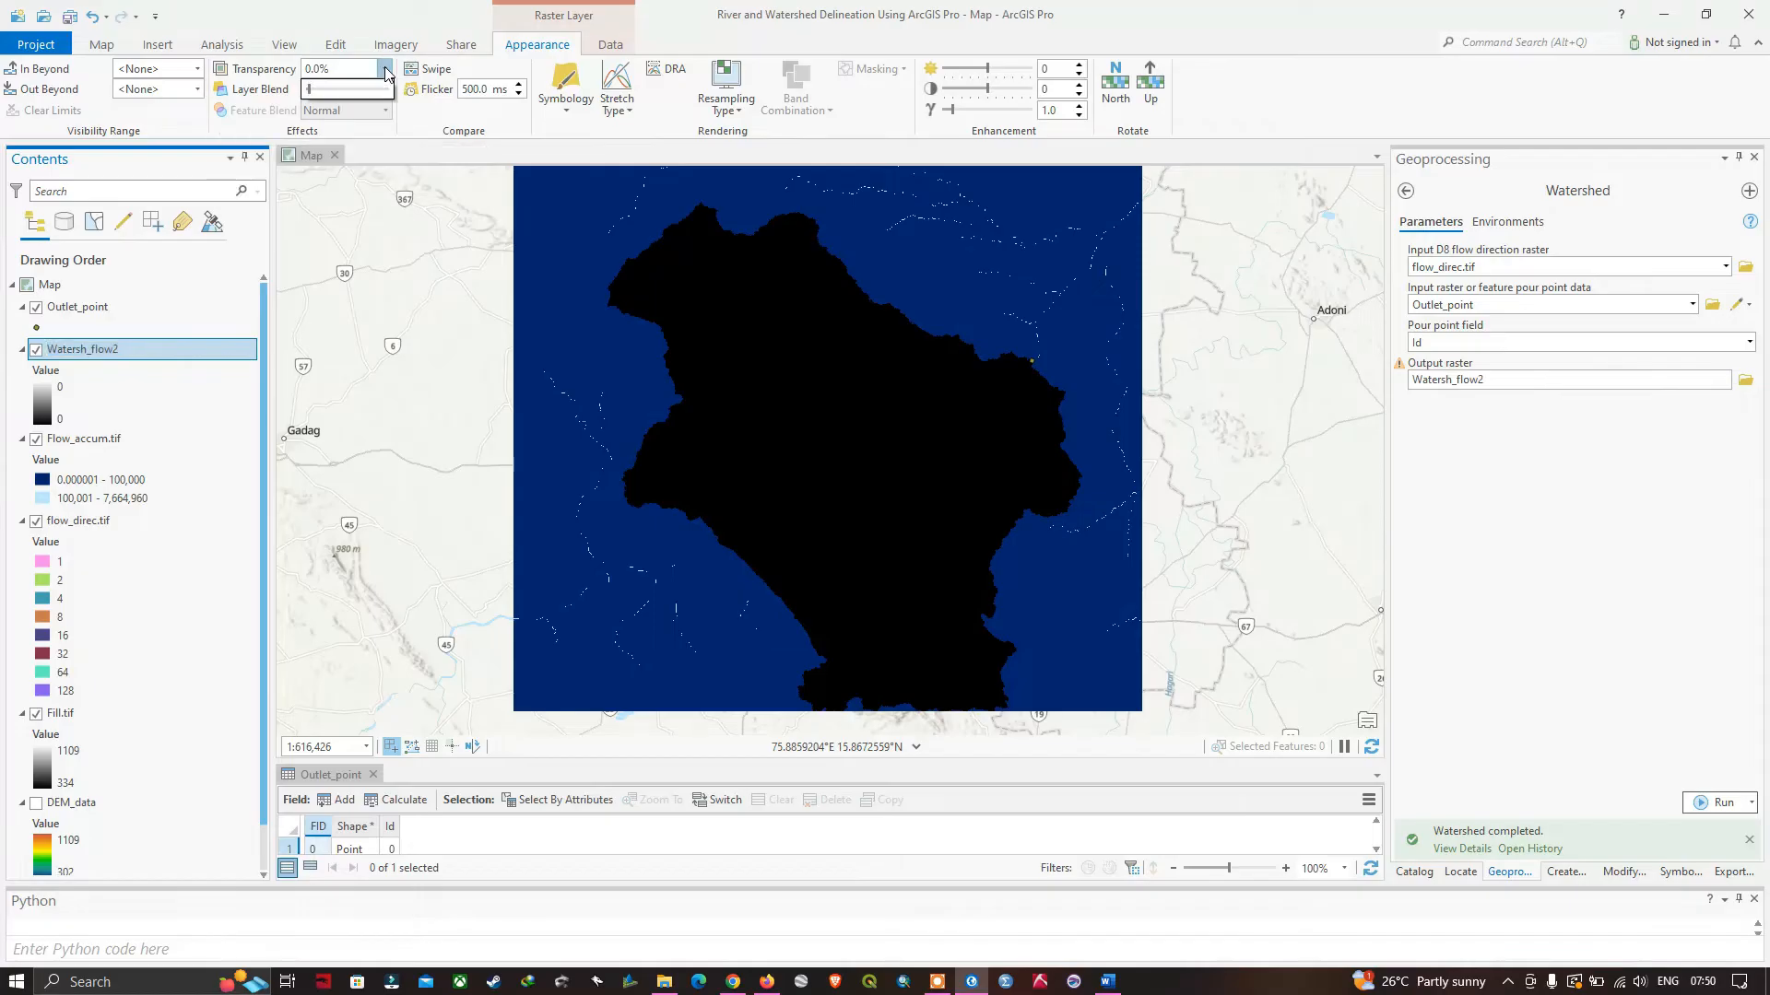
pyautogui.moveTo(310, 93); pyautogui.dragTo(362, 99)
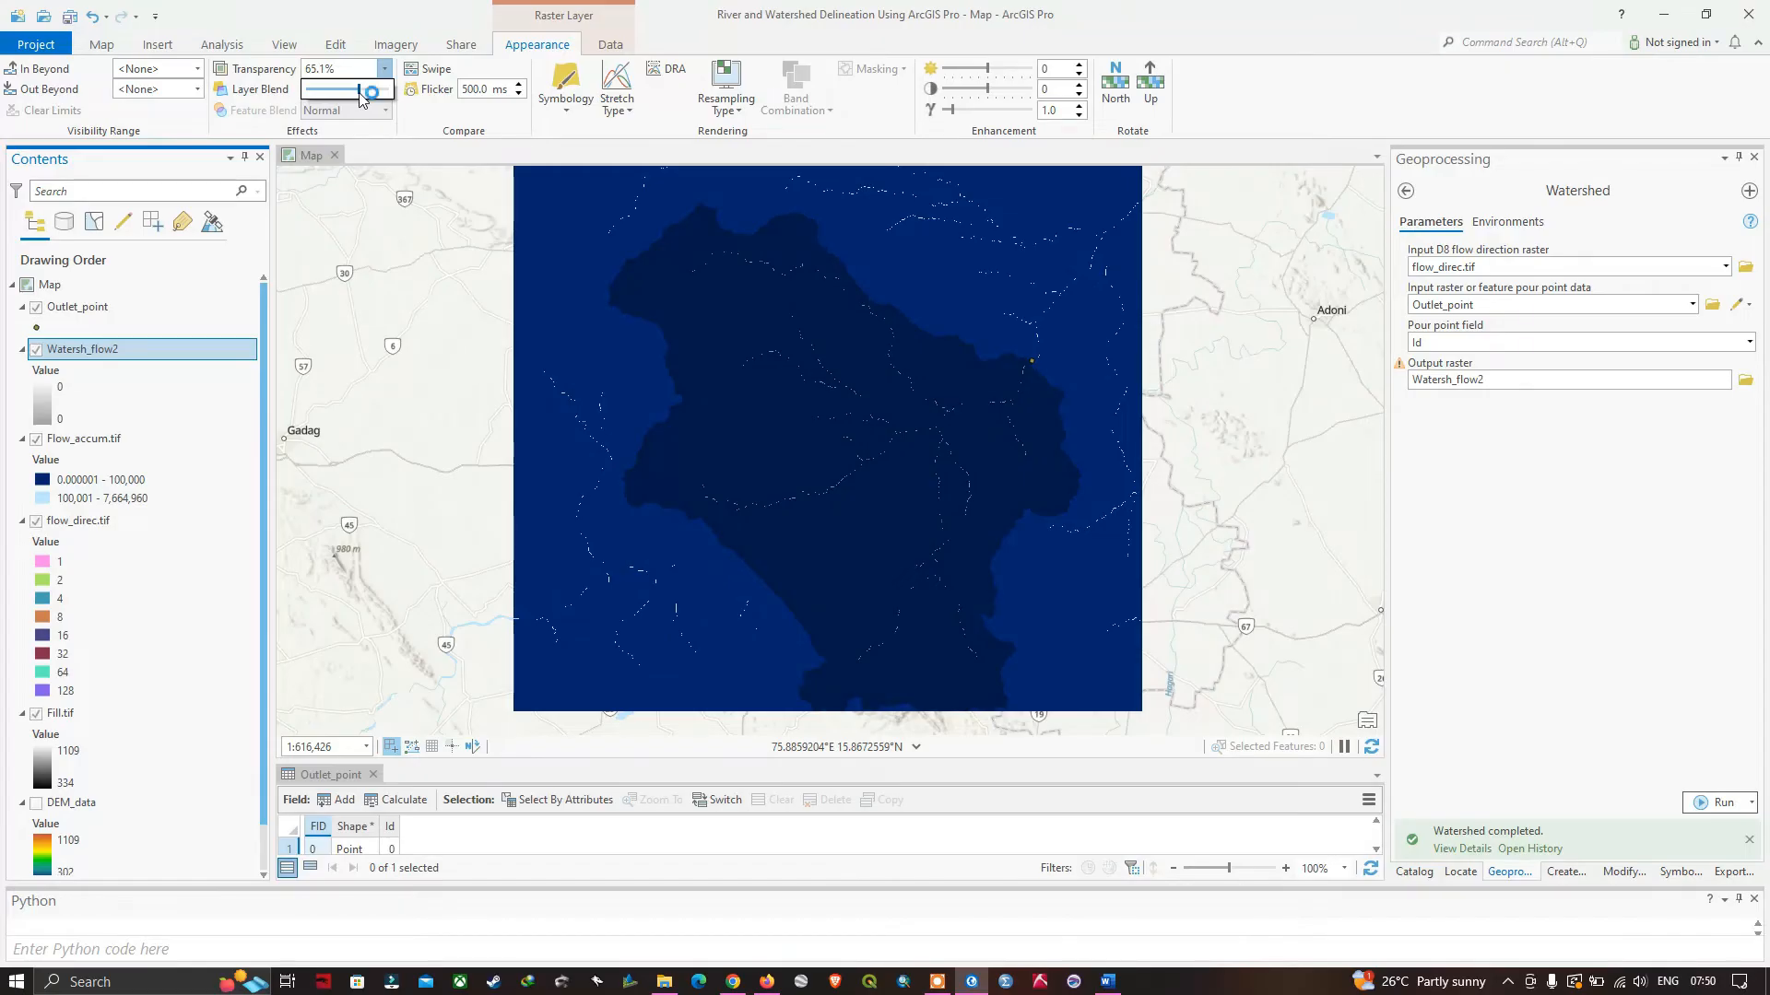
pyautogui.moveTo(361, 99); pyautogui.dragTo(363, 99)
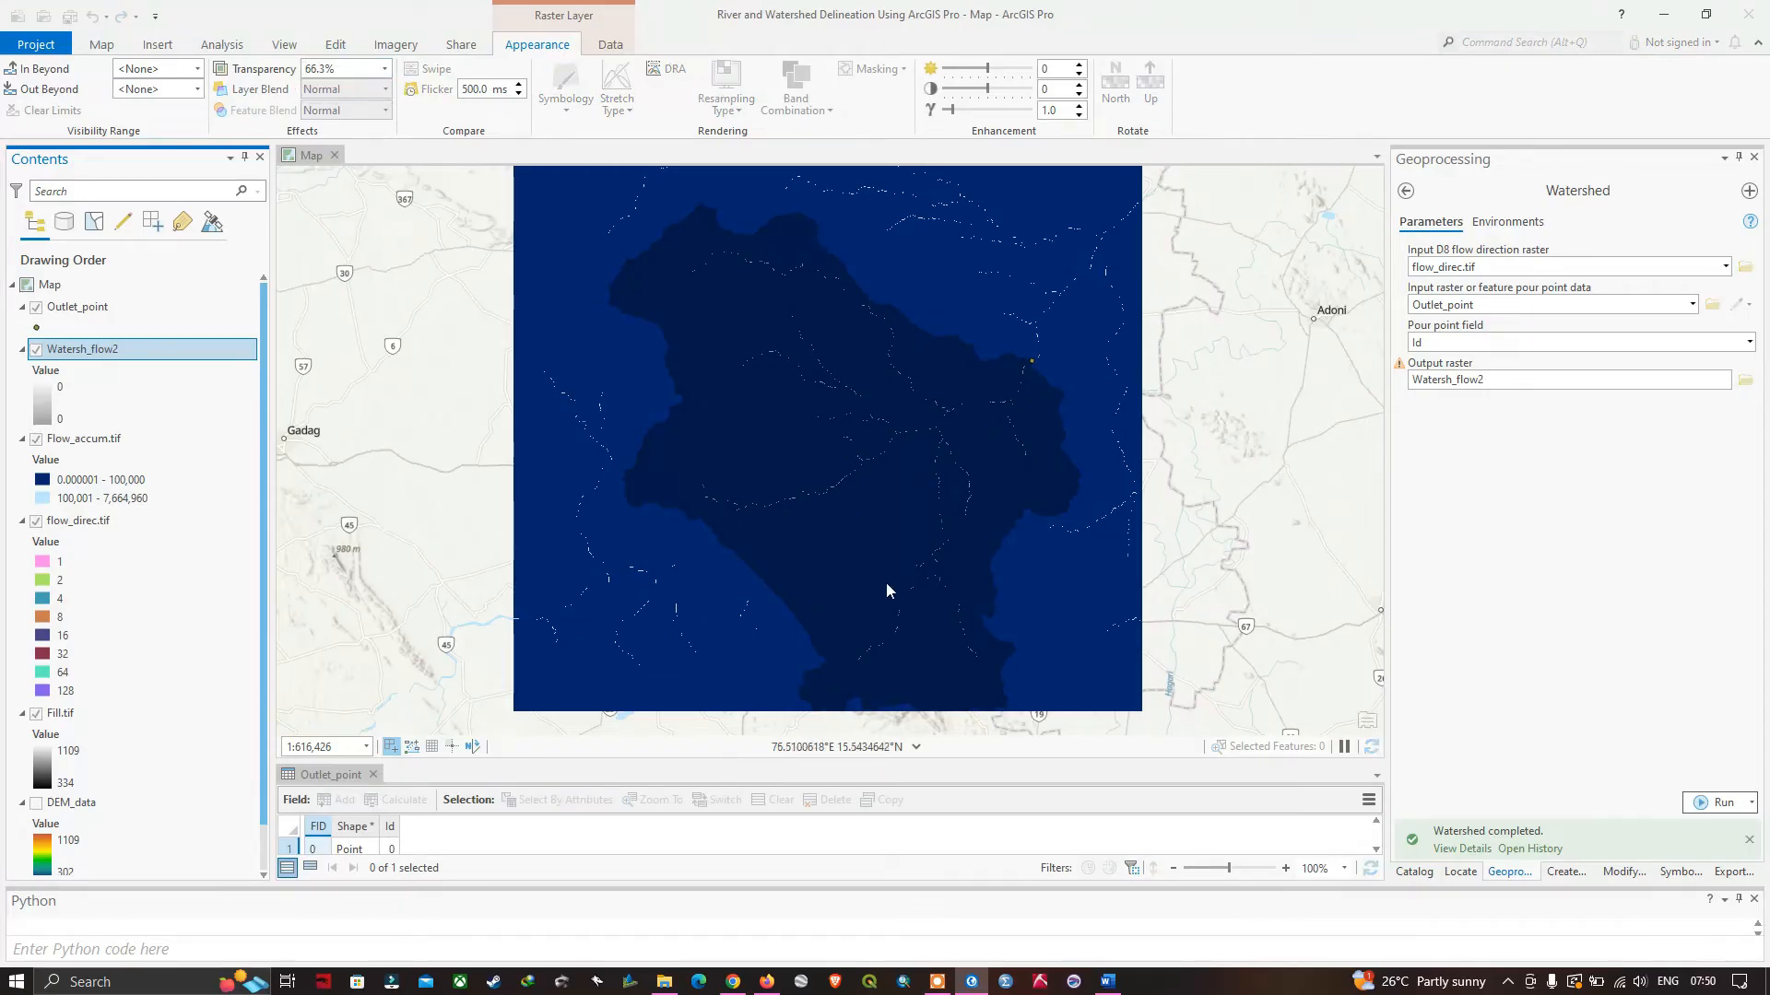
pyautogui.click(382, 70)
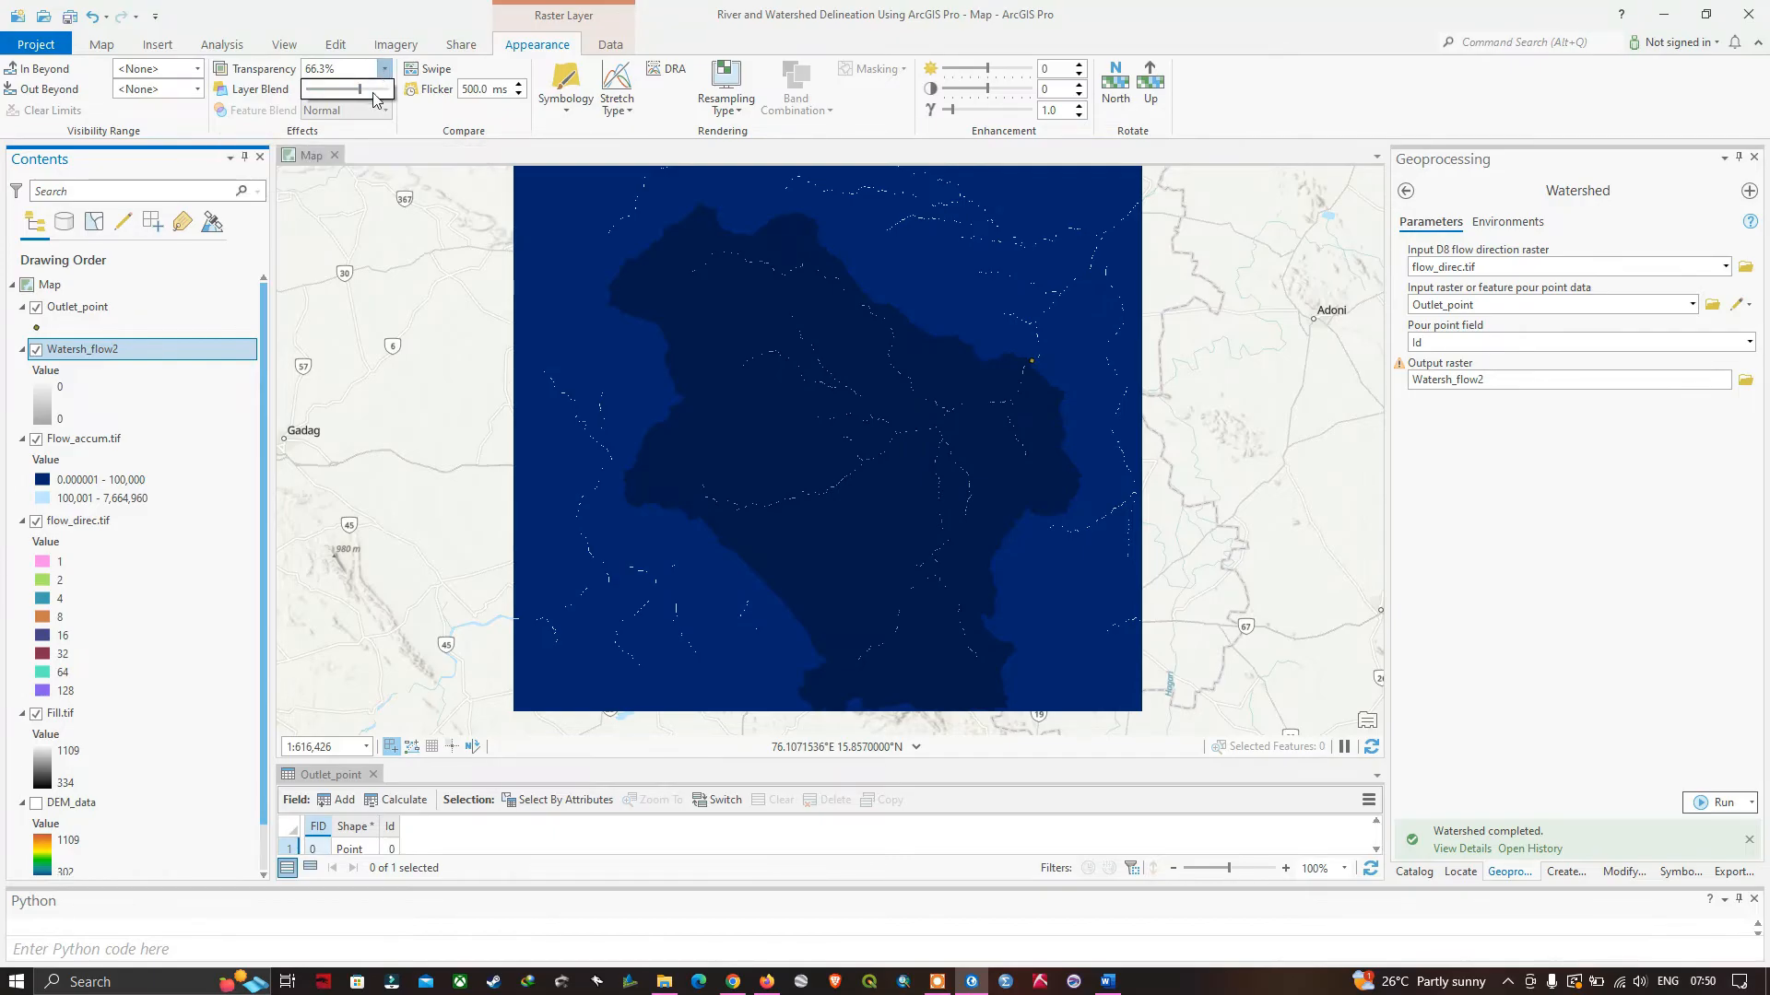
pyautogui.moveTo(377, 90); pyautogui.dragTo(352, 89)
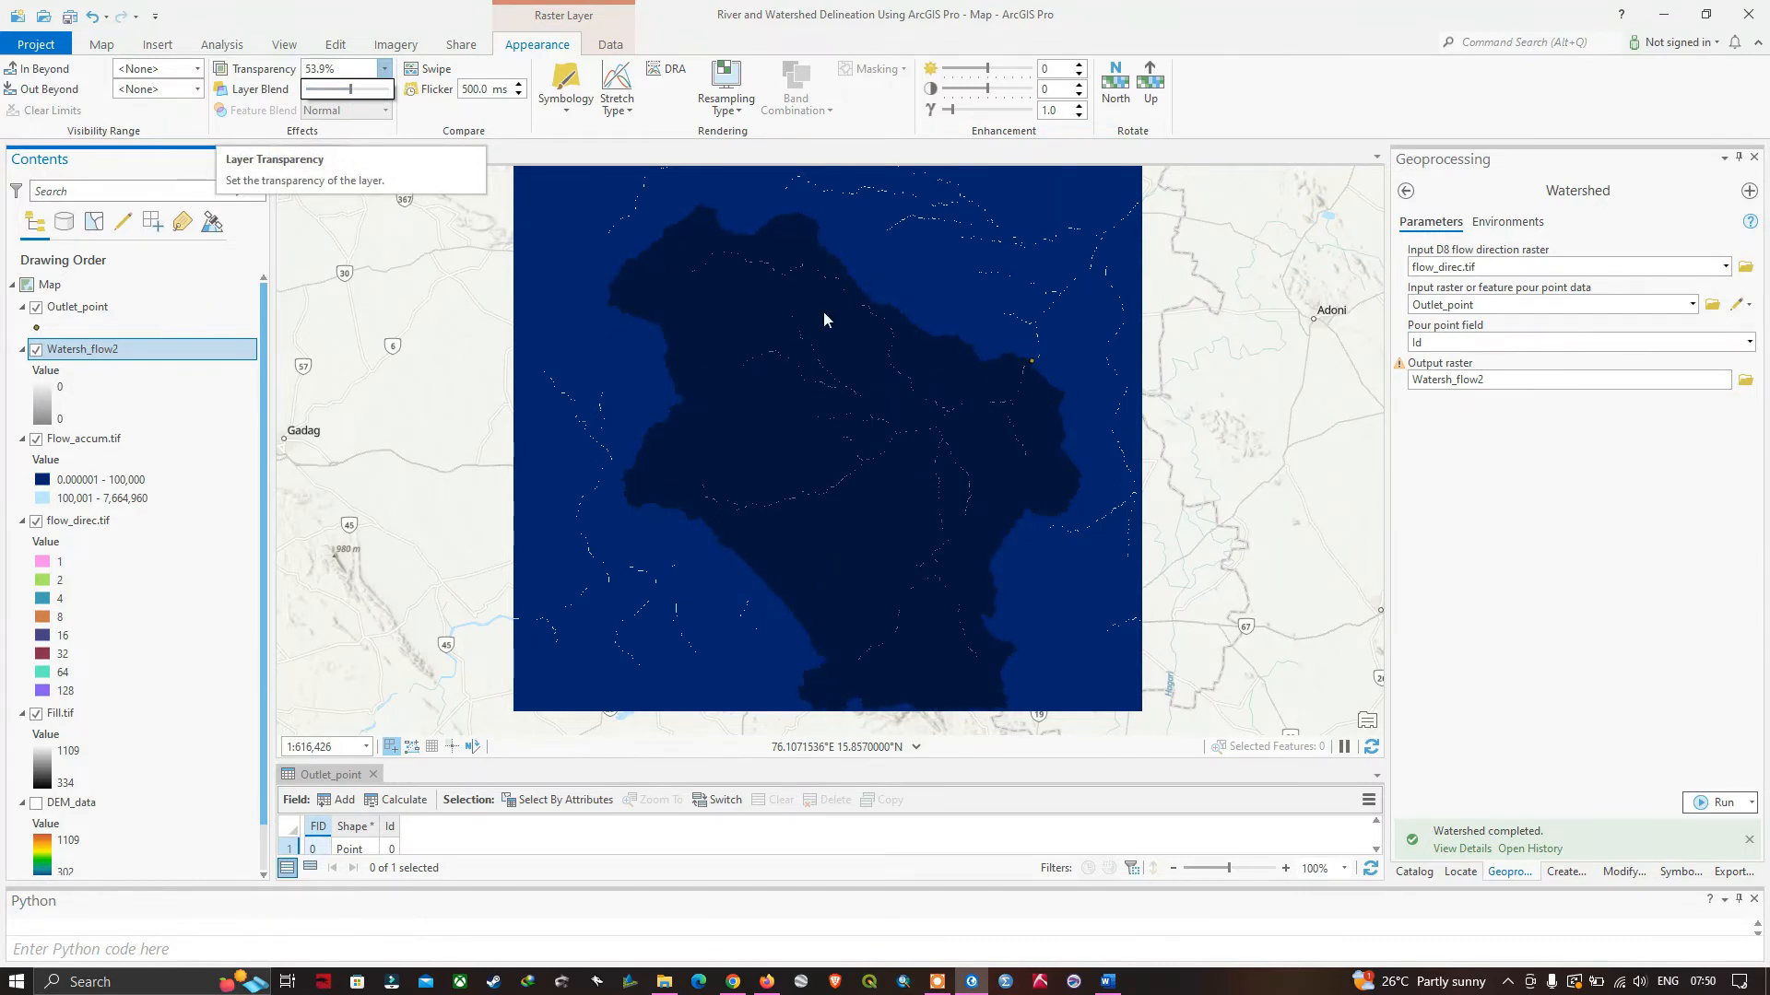
pyautogui.click(959, 560)
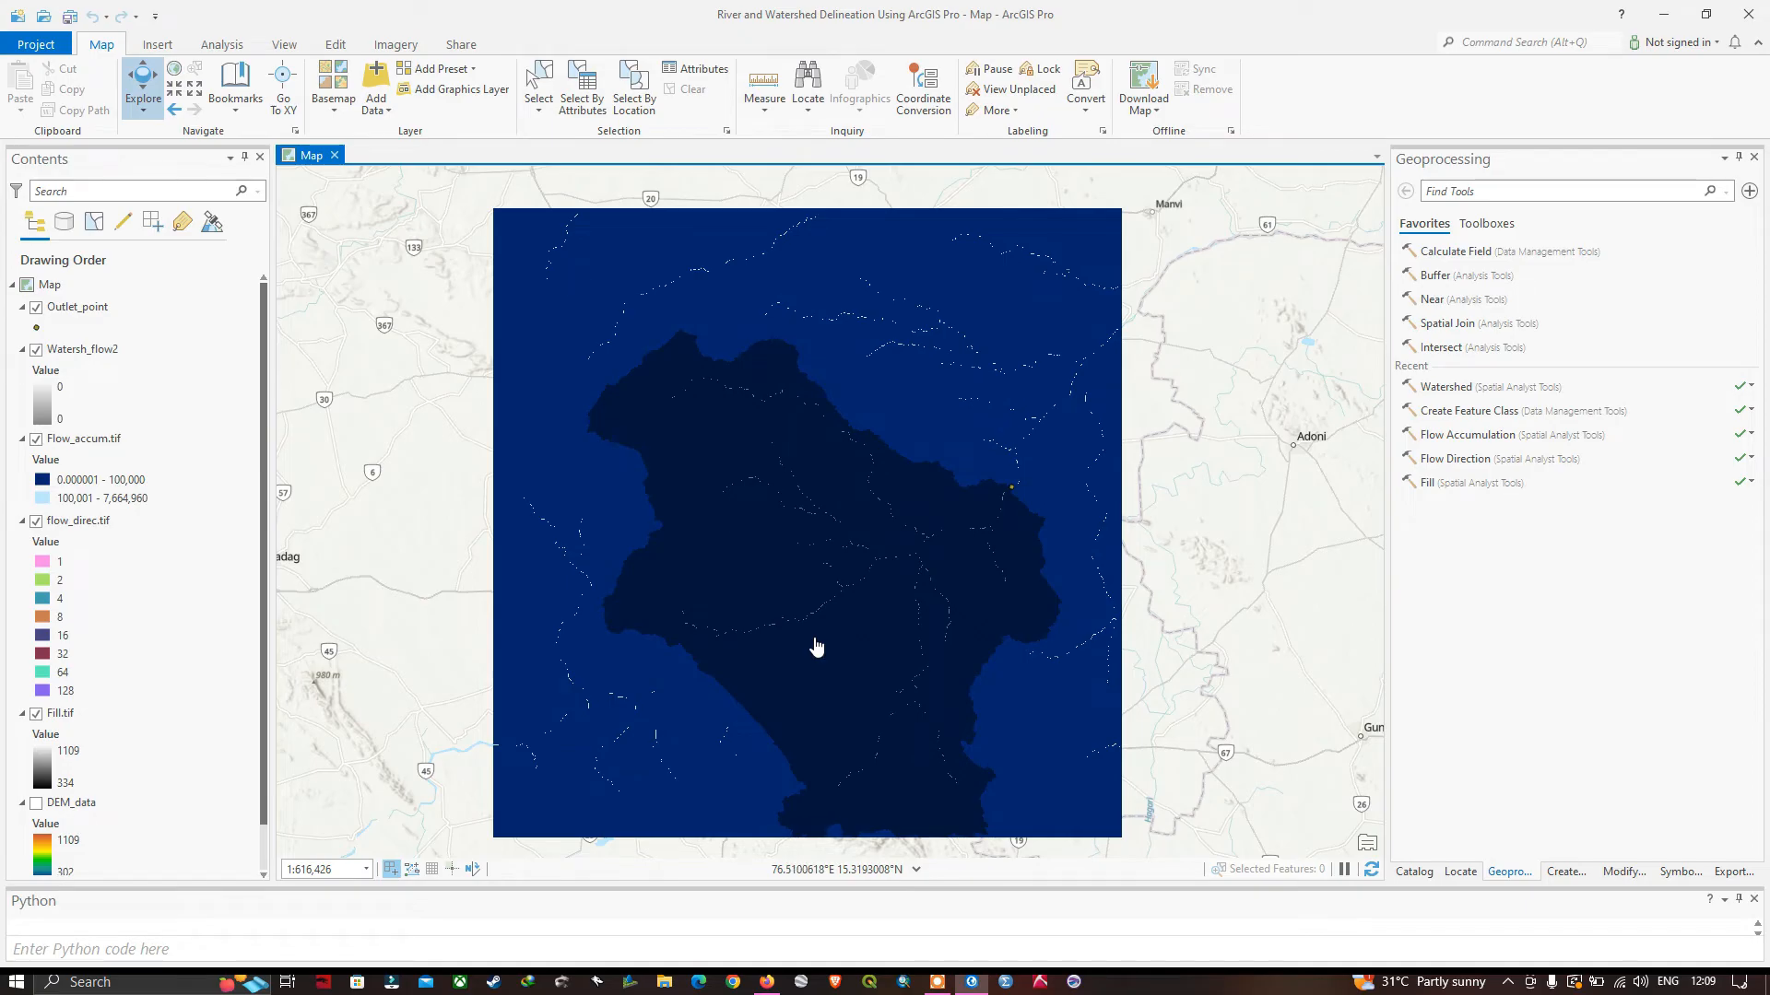
# Locate the Raster to Polygon tool in the From Raster toolset of the Conversion Tools.
pyautogui.click(1486, 224)
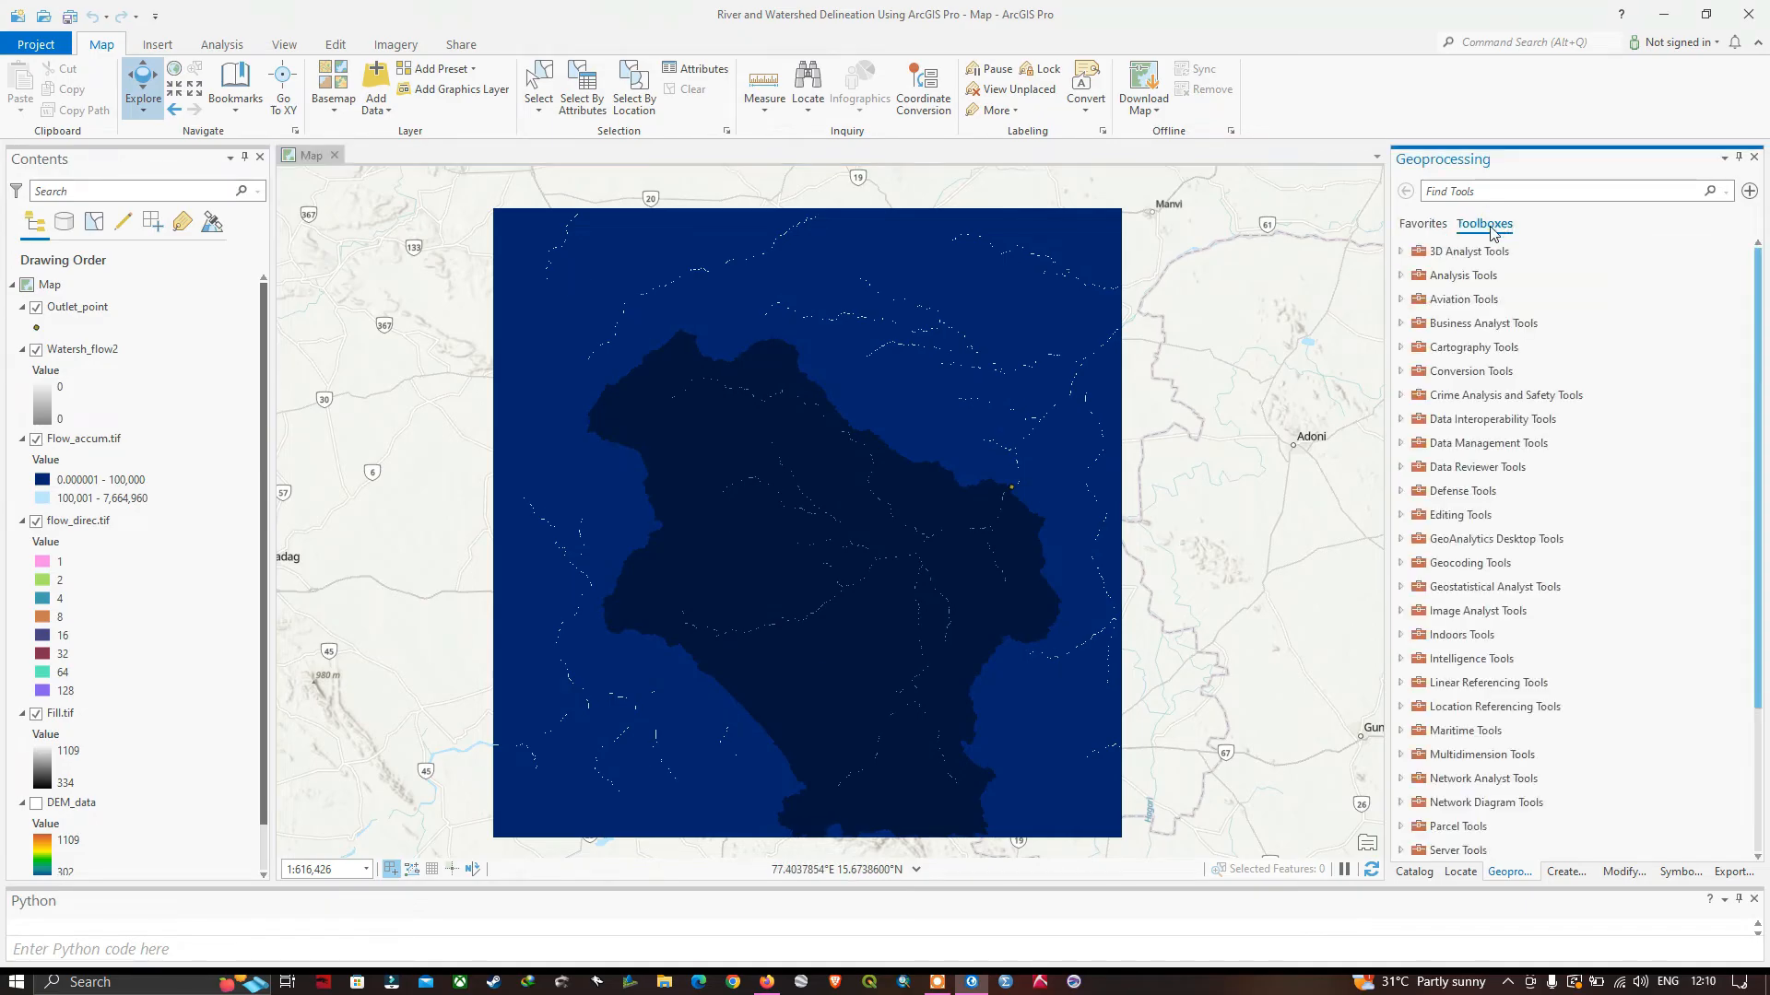
pyautogui.click(1401, 371)
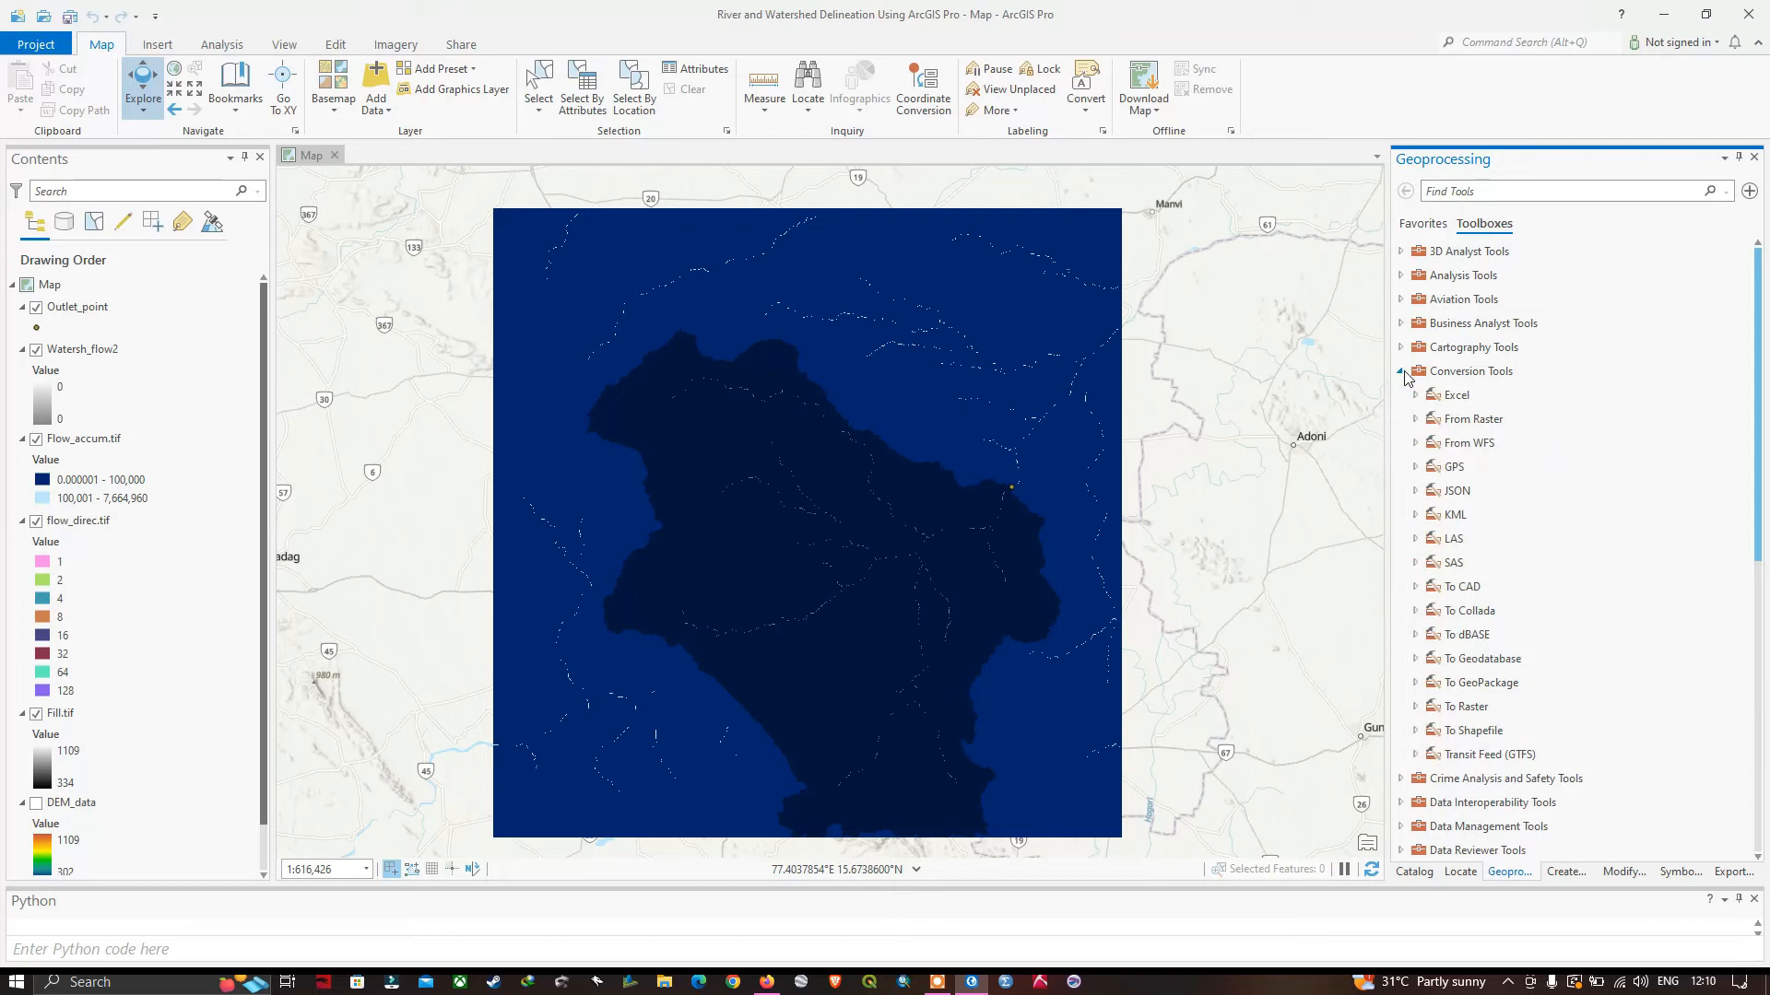
pyautogui.click(1459, 424)
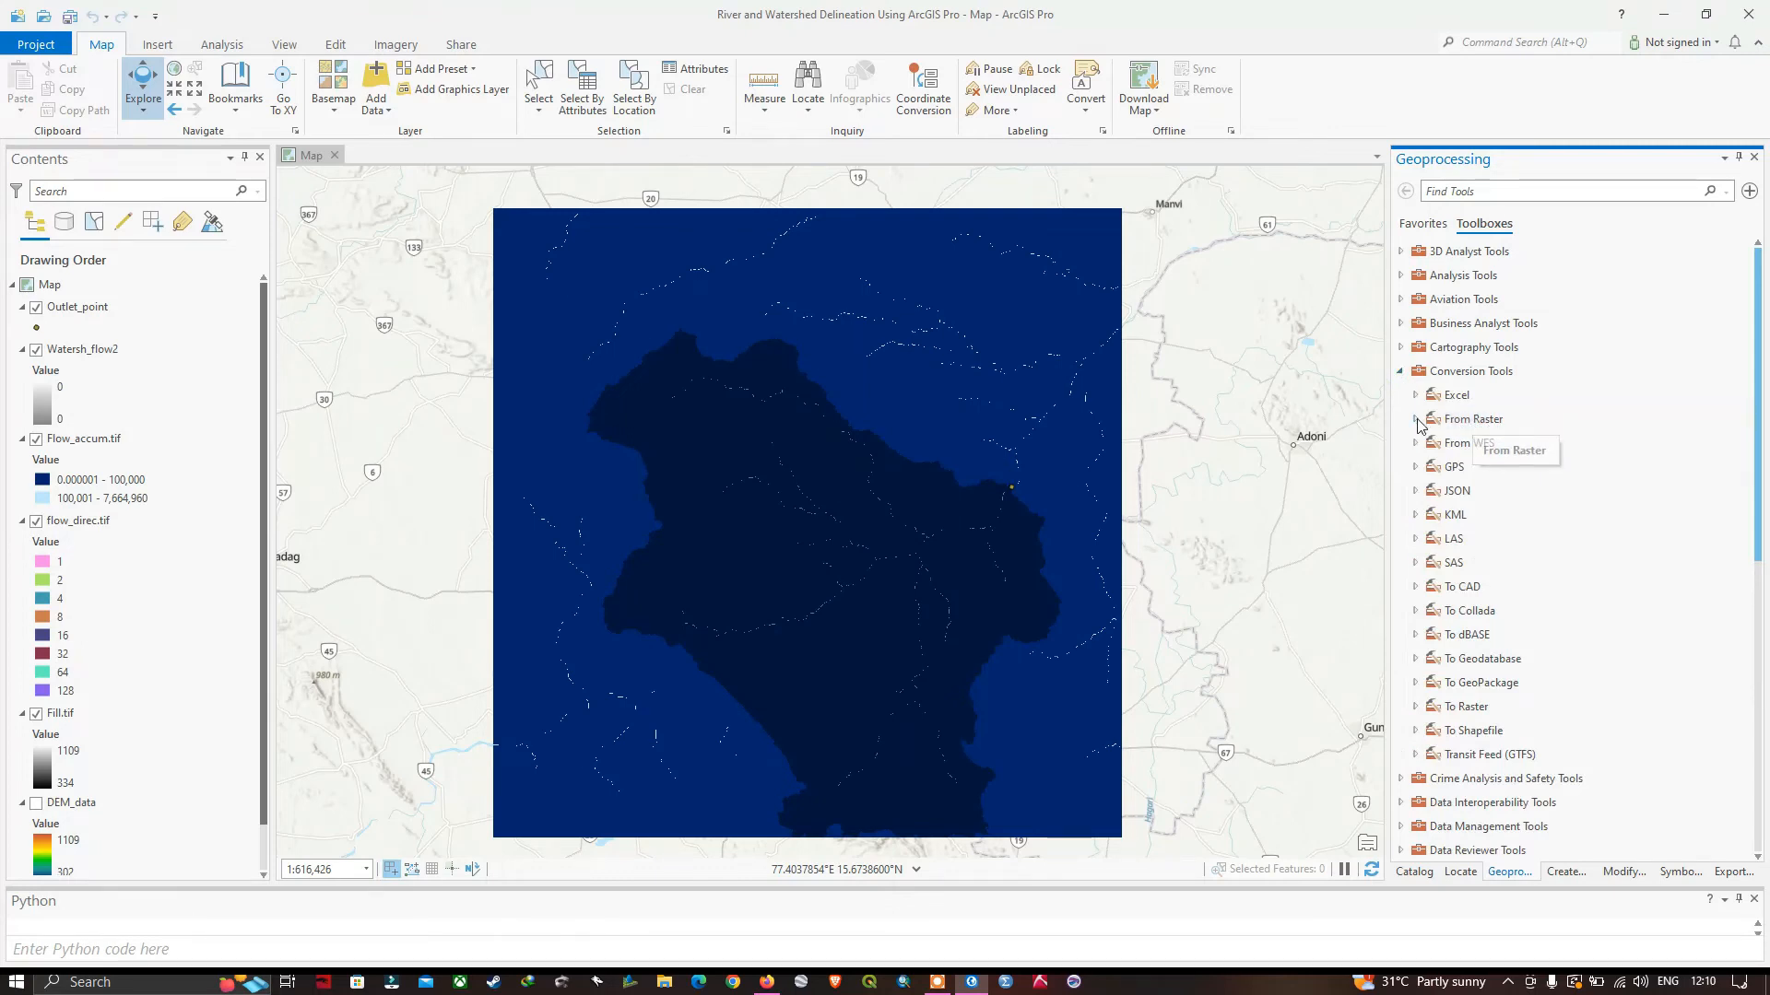
pyautogui.click(1416, 420)
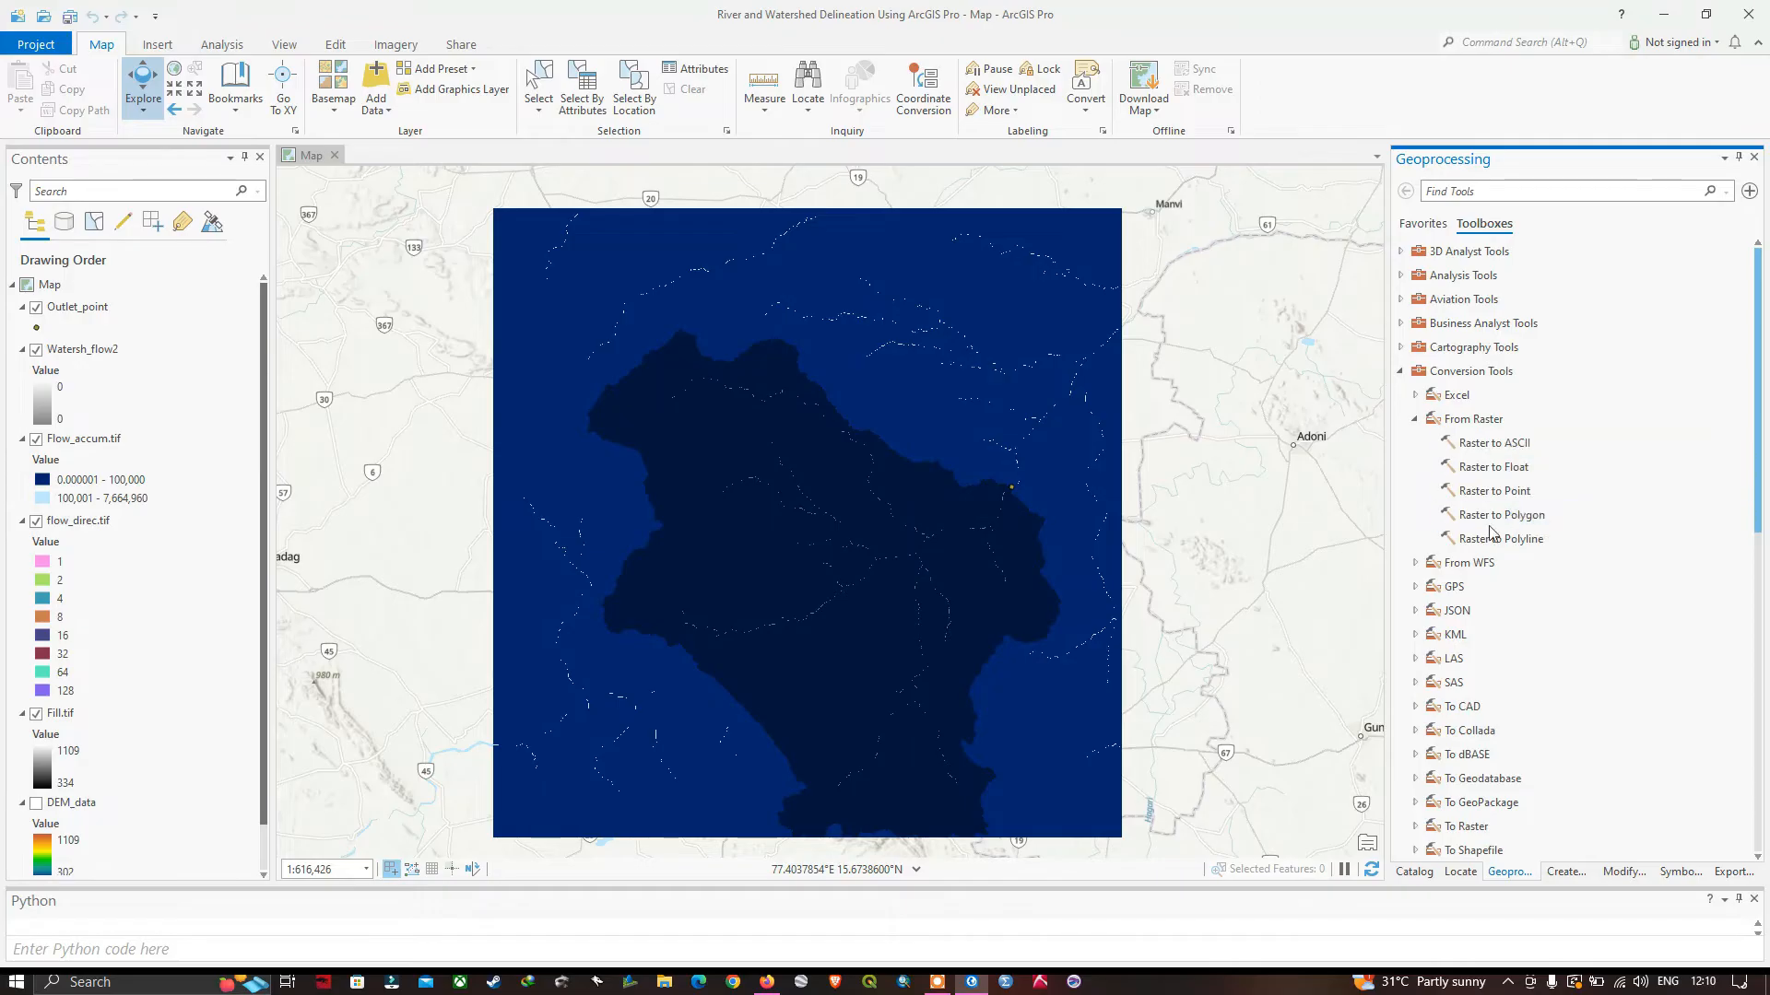
pyautogui.click(1513, 518)
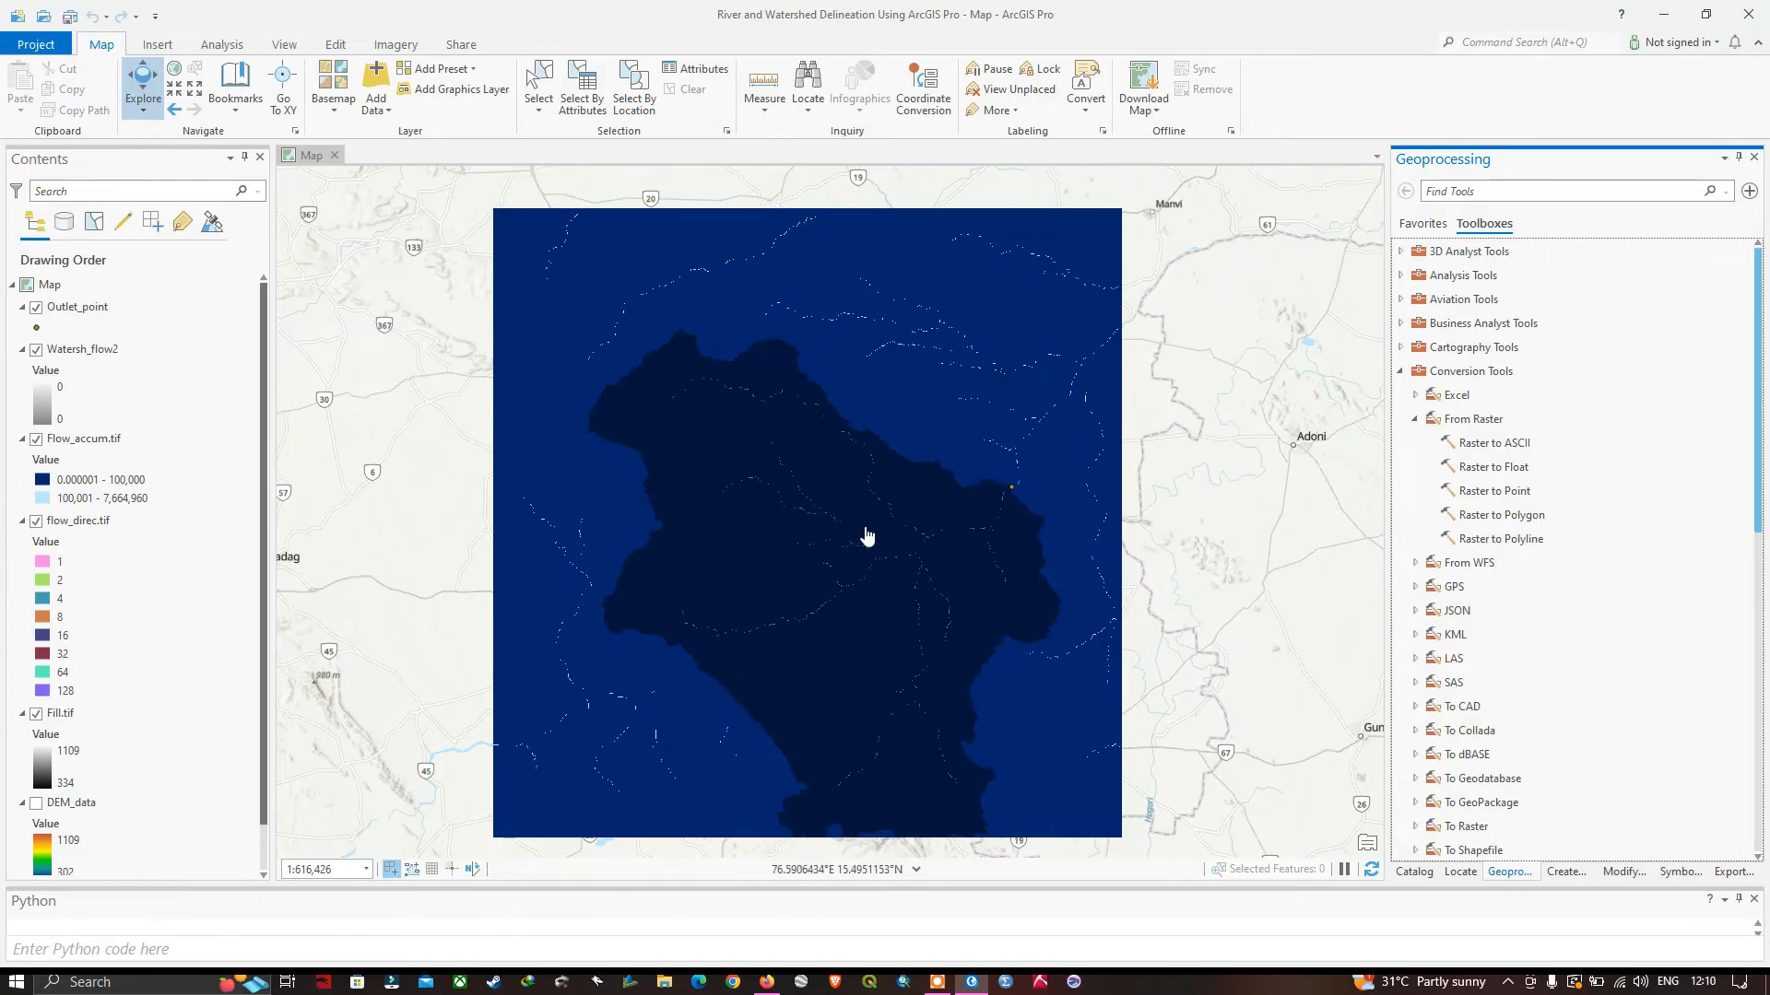
# Examine the tributaries and their junctions inside the delineated watershed above the outlet point.
pyautogui.scroll(3, 865, 534)
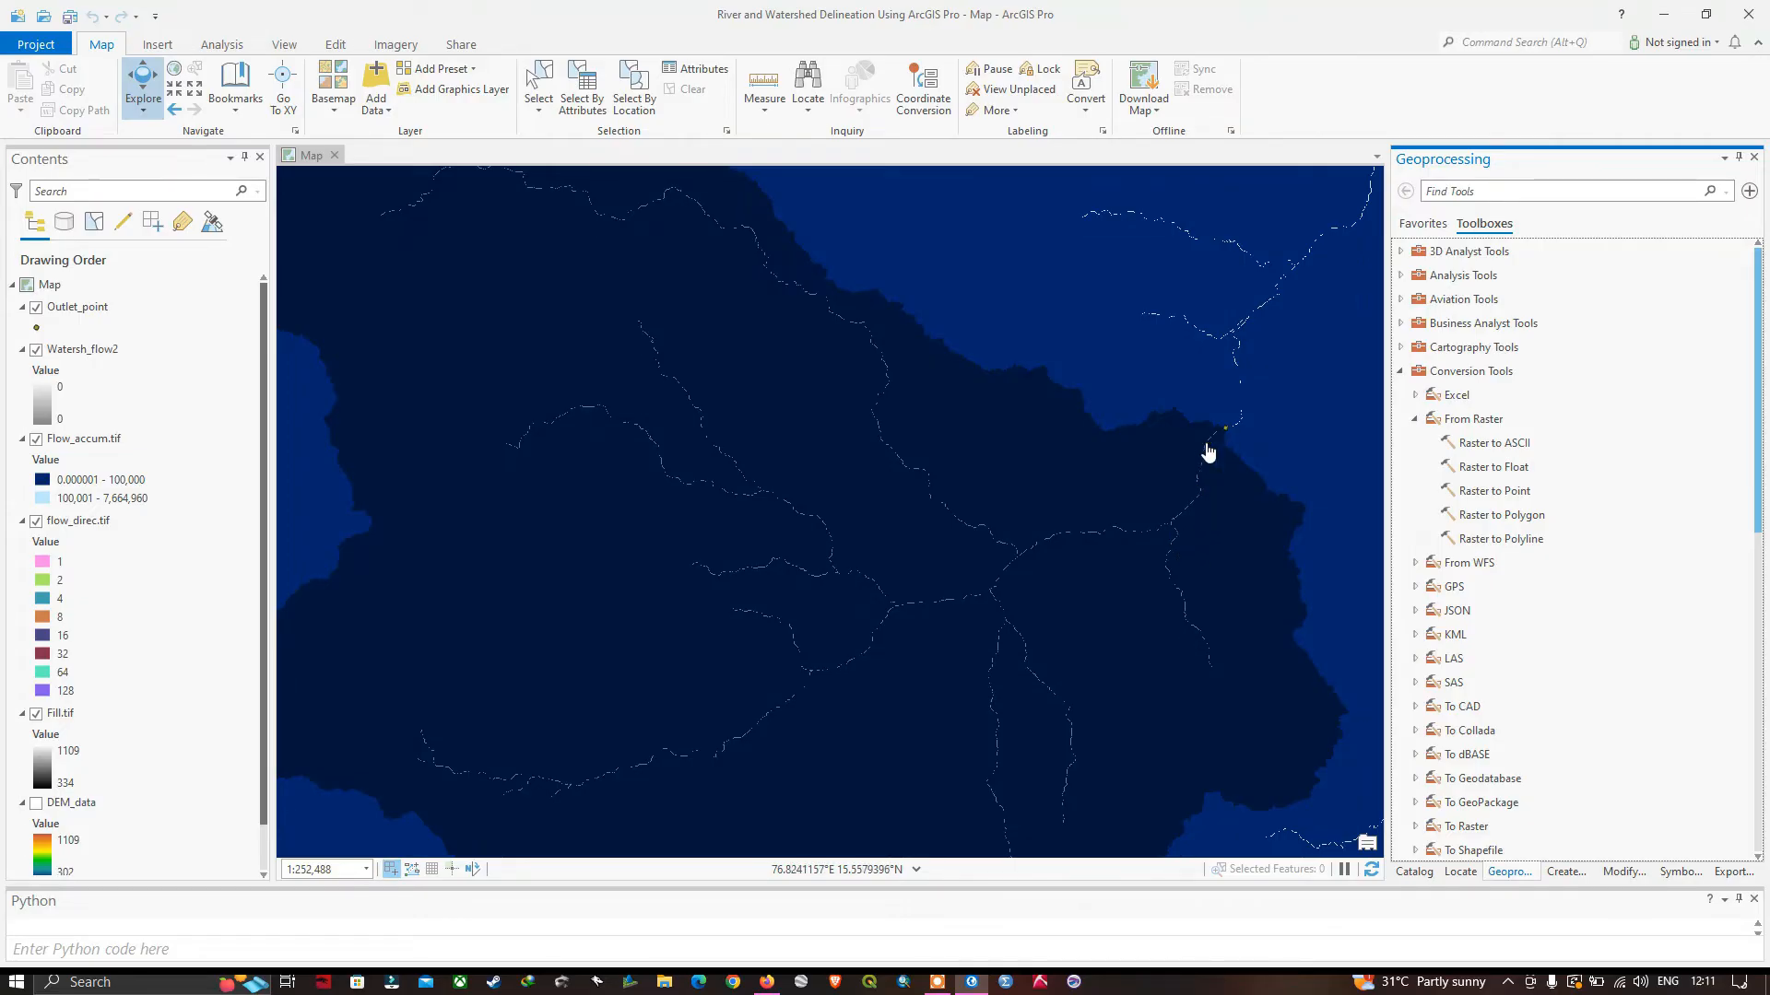
pyautogui.scroll(-1, 1066, 604)
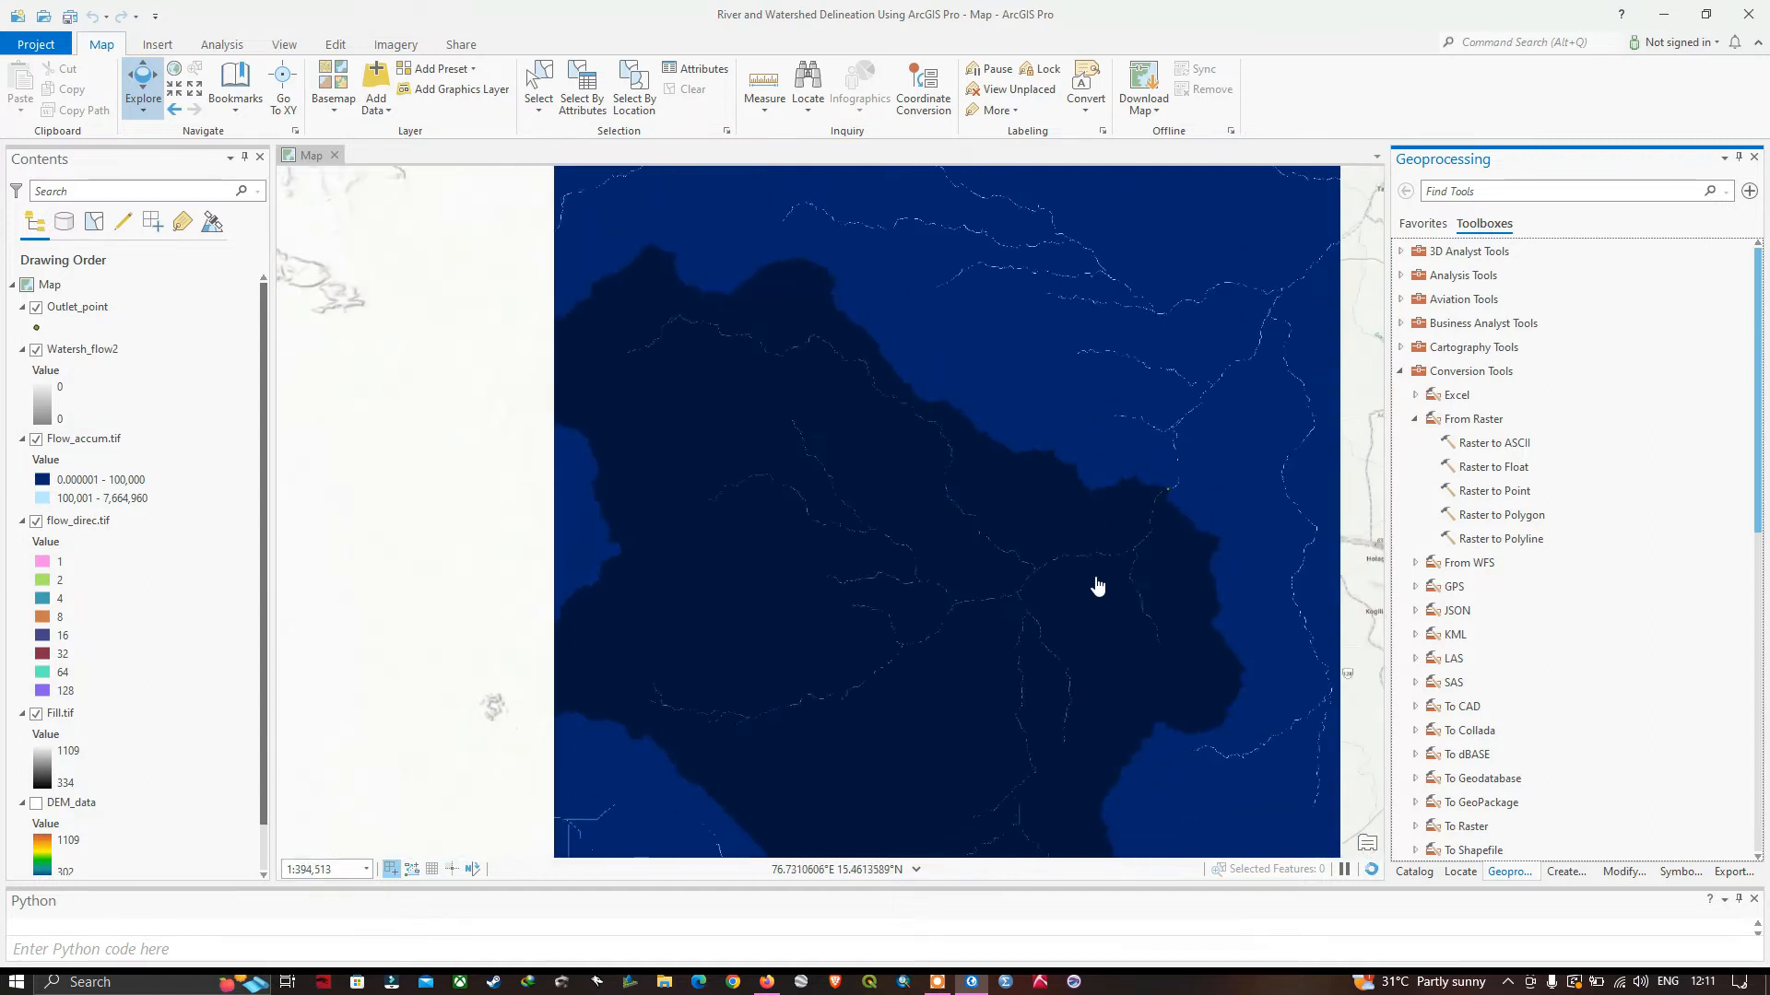
pyautogui.scroll(-1, 1106, 604)
pyautogui.moveTo(810, 501); pyautogui.dragTo(811, 451)
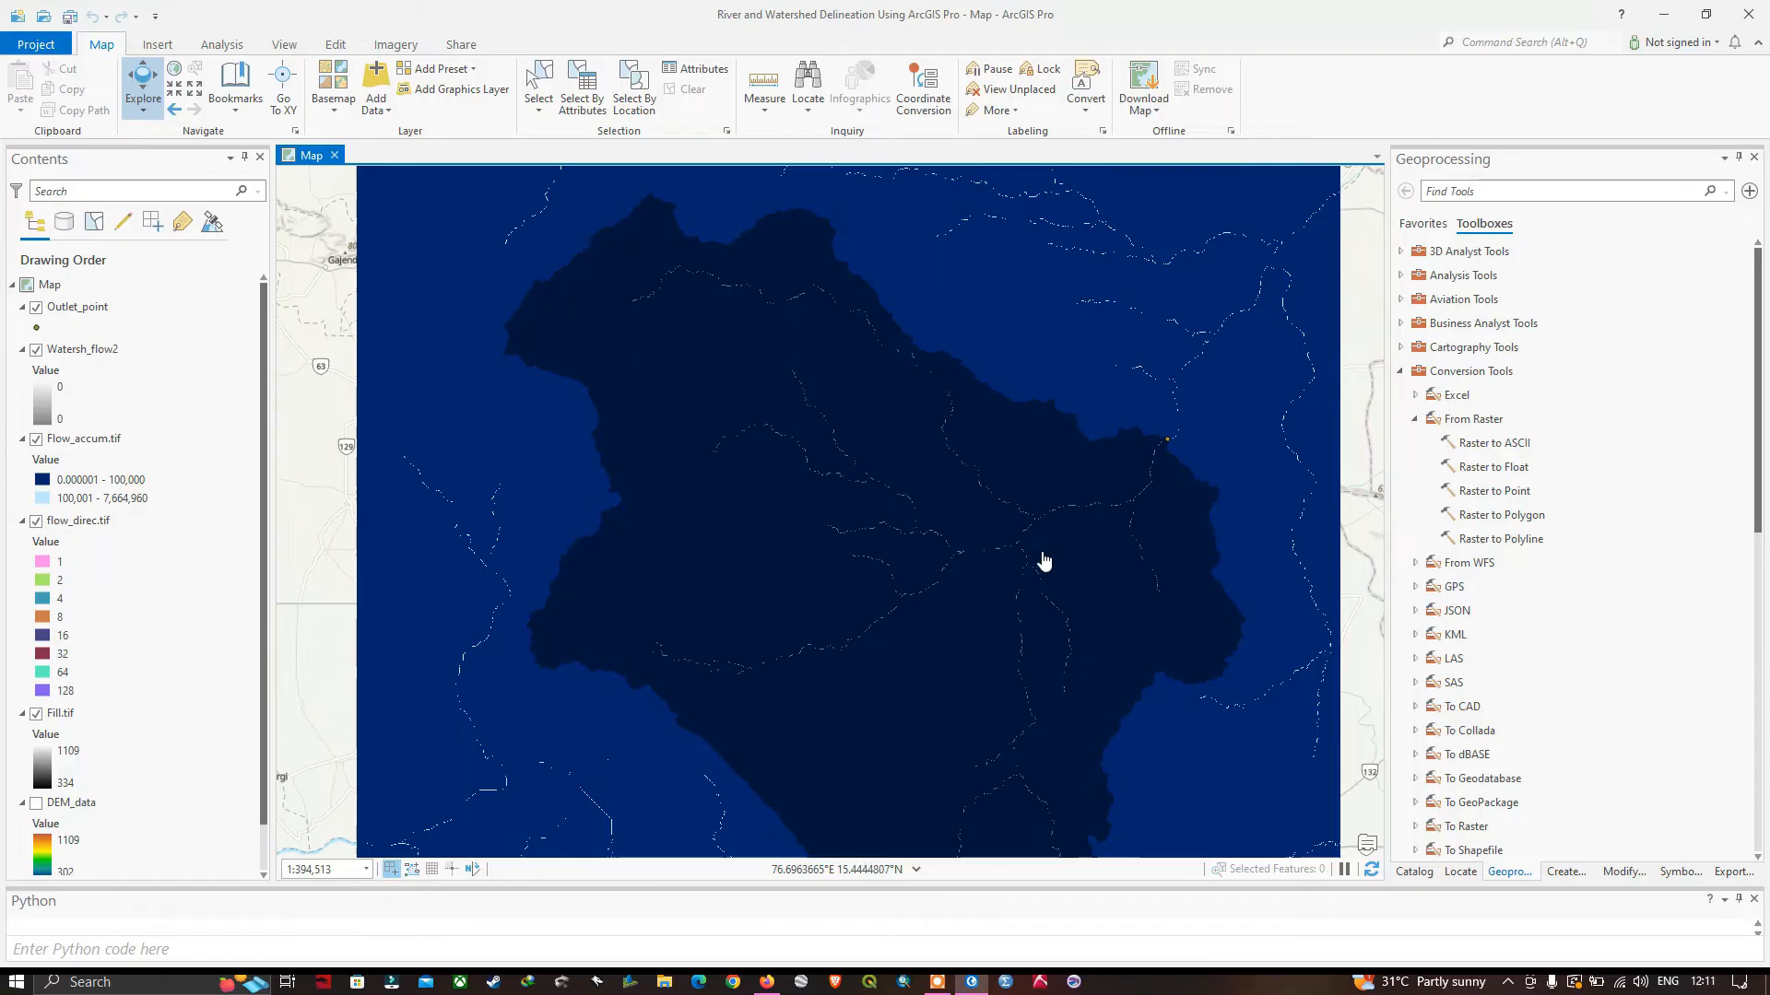
pyautogui.moveTo(1120, 604); pyautogui.dragTo(1118, 532)
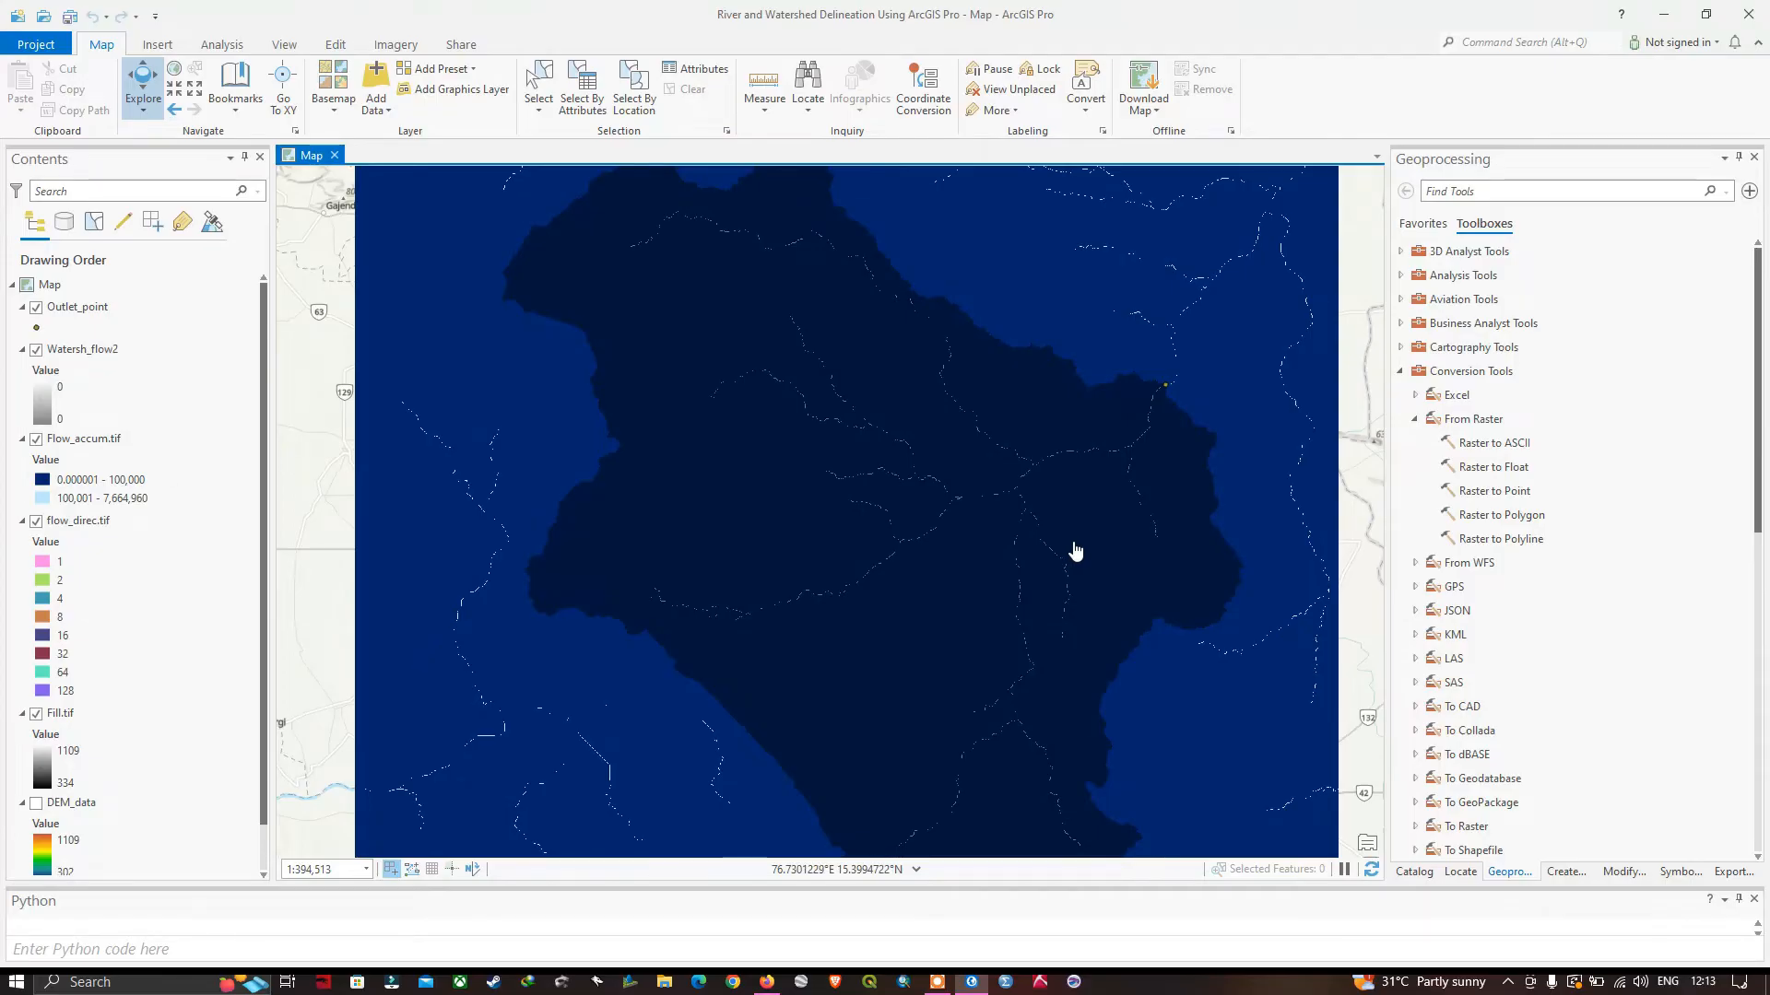
# Start a new shapefile in the project's shapefiles folder from the Catalog.
pyautogui.click(285, 47)
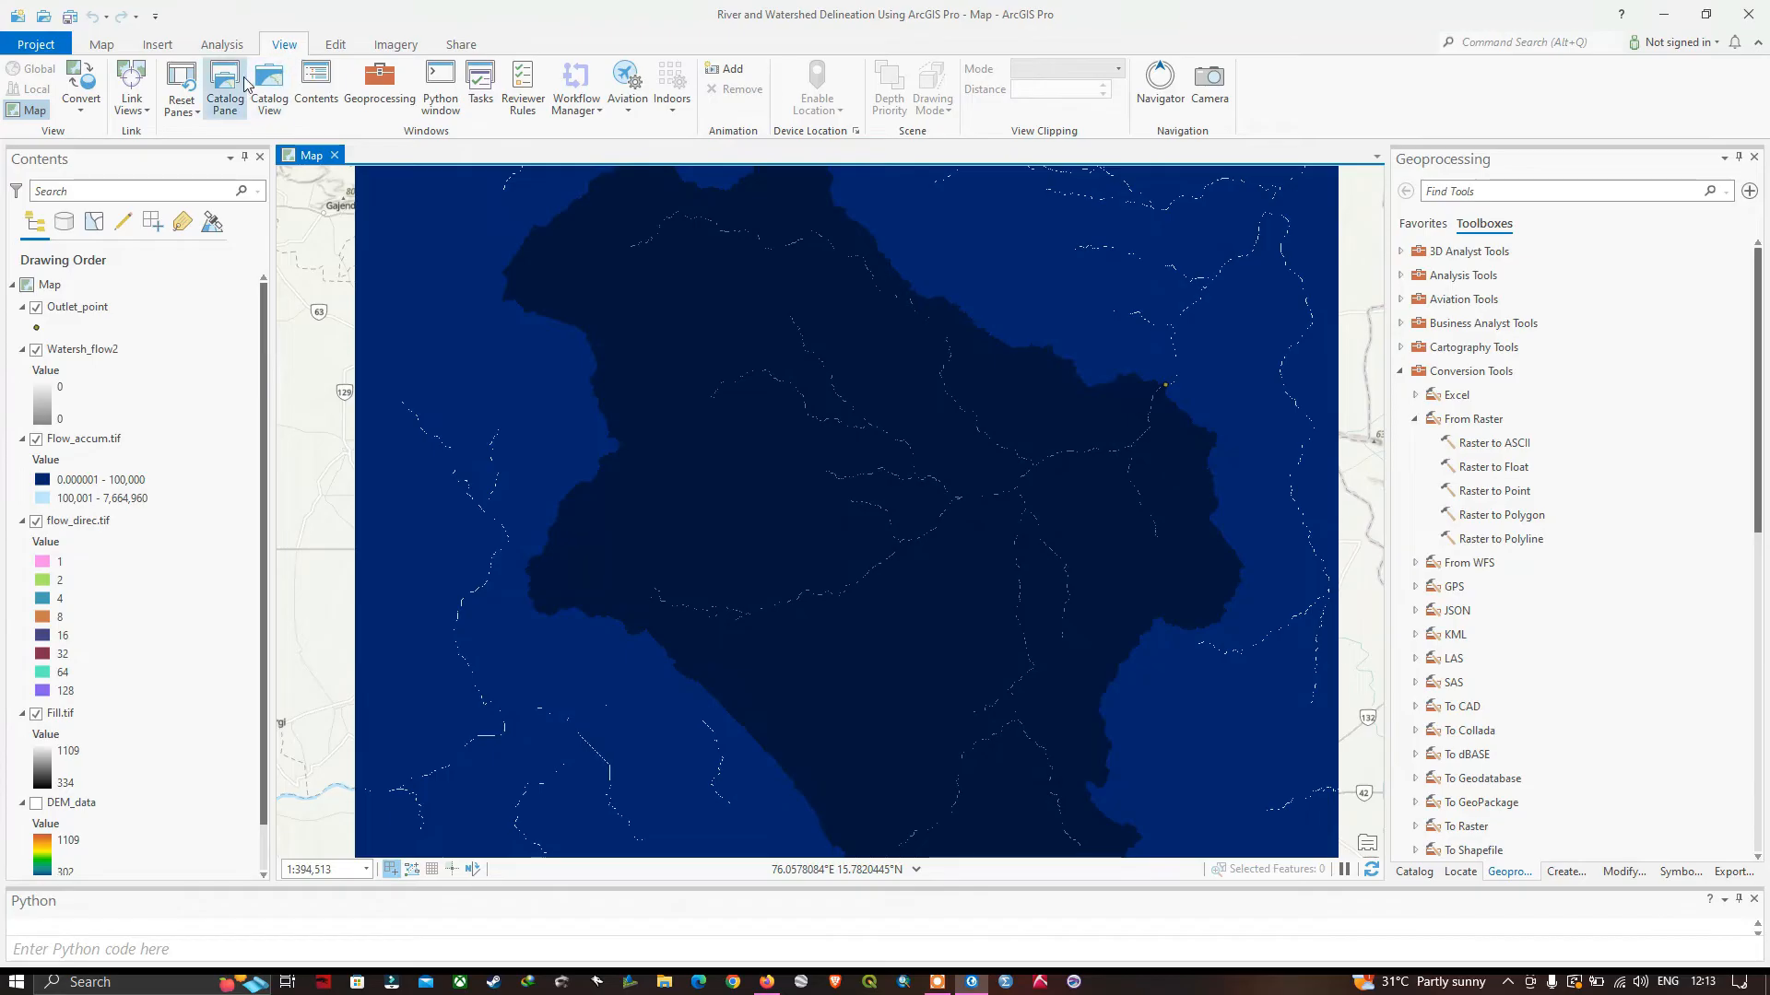
pyautogui.click(221, 87)
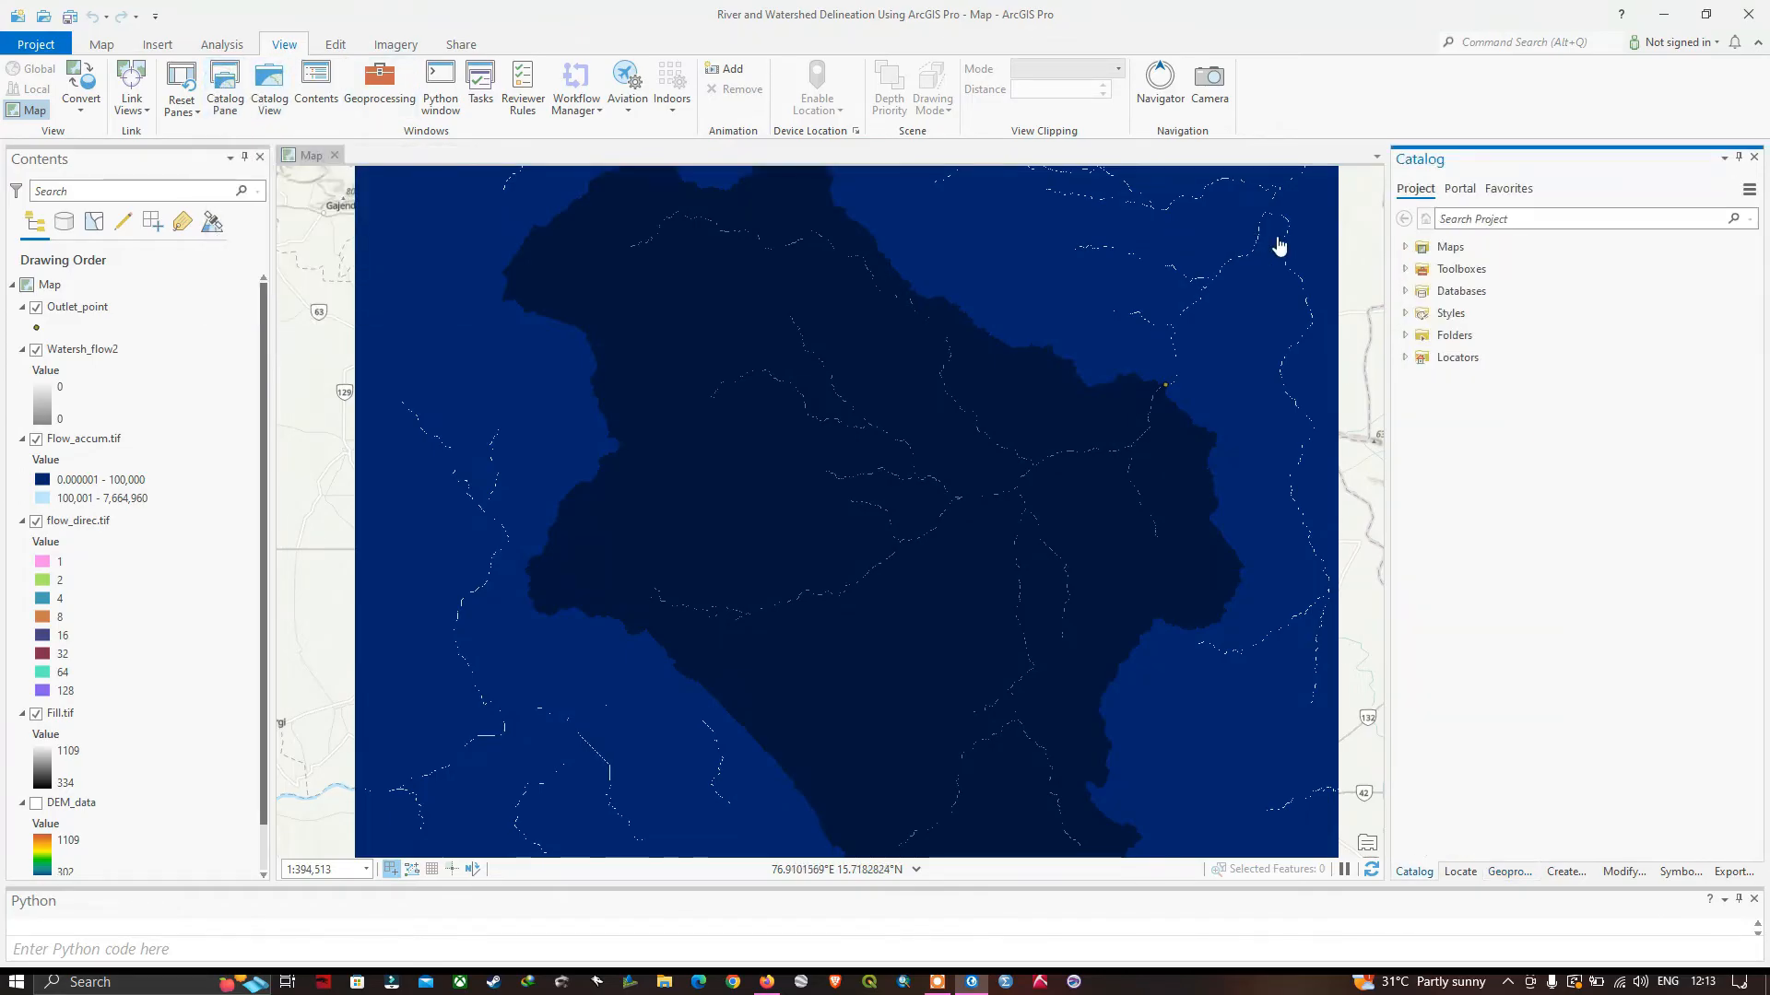
pyautogui.click(1405, 336)
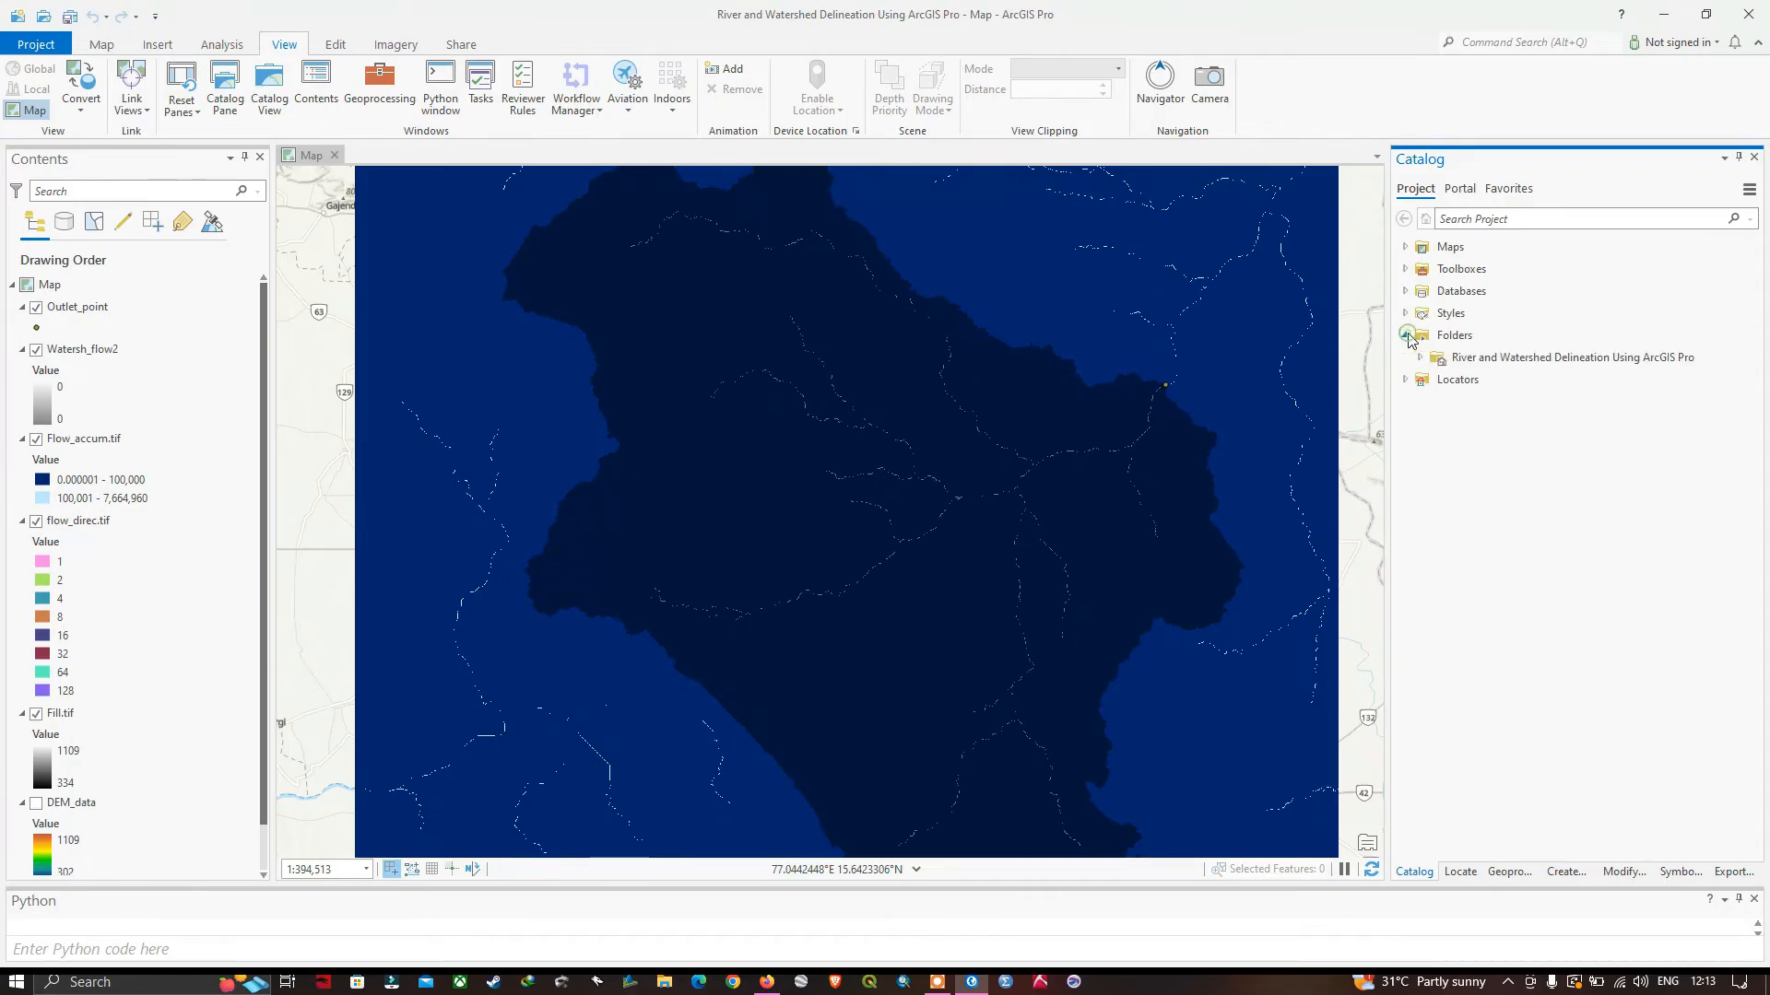
pyautogui.click(1418, 358)
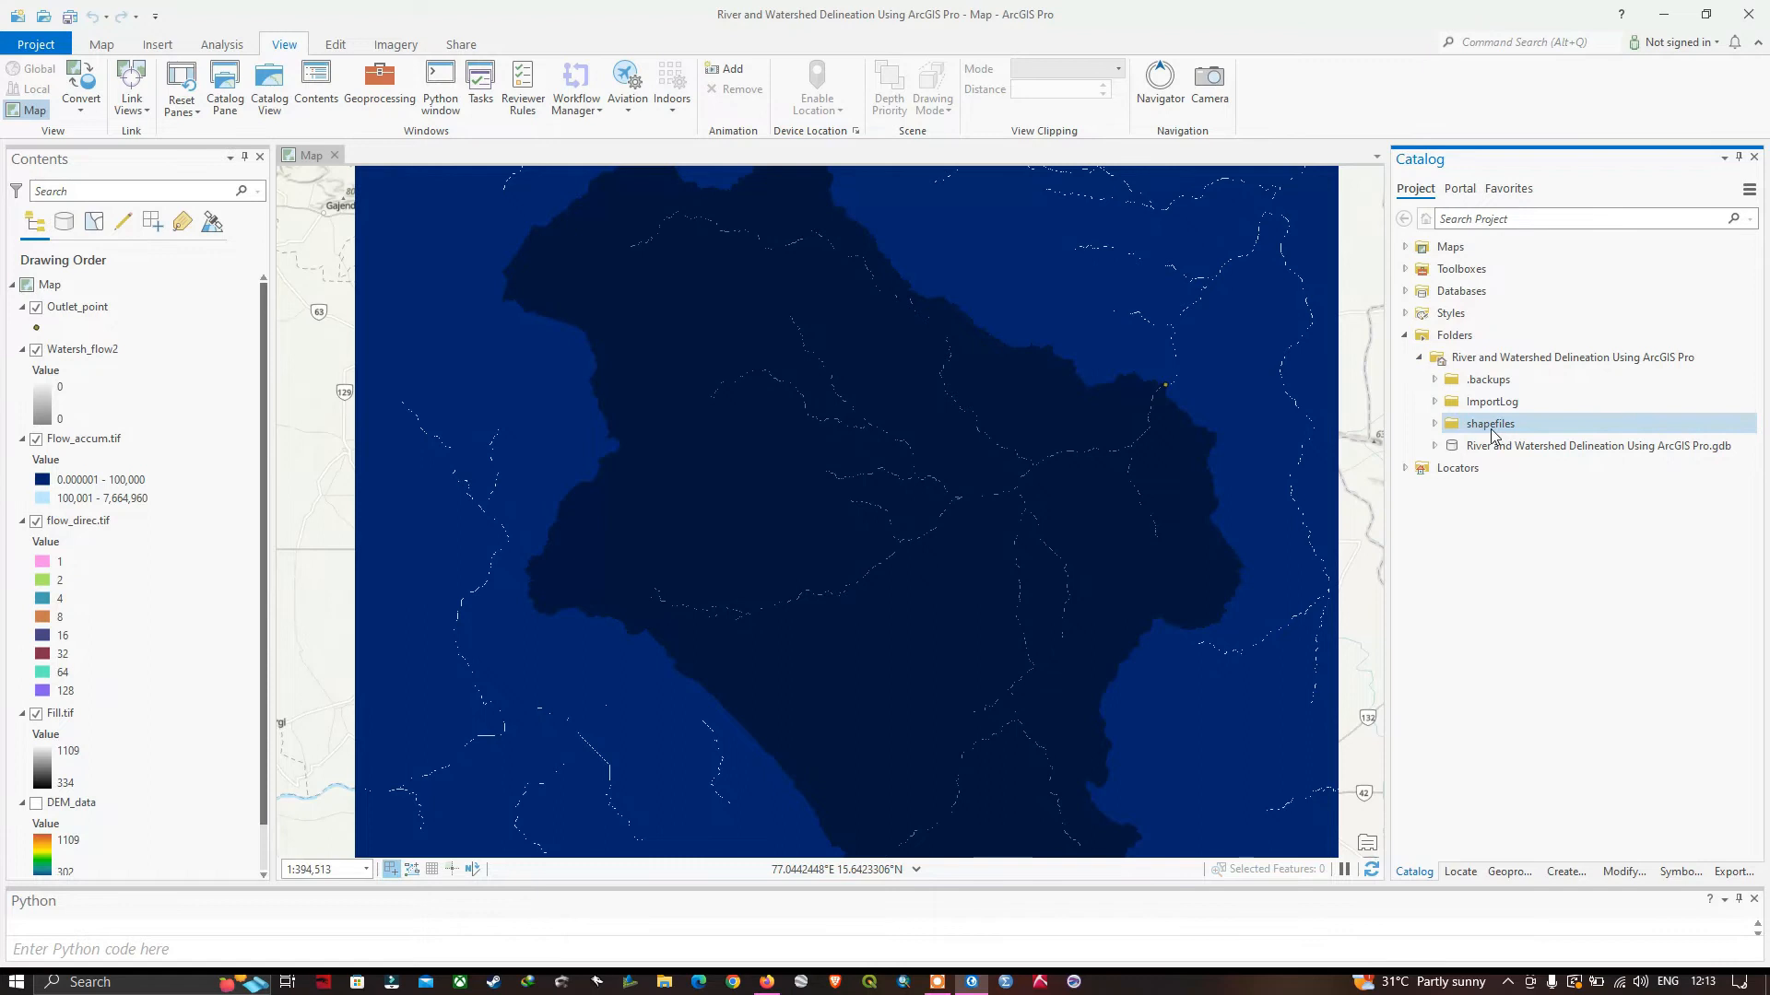
pyautogui.click(1435, 424)
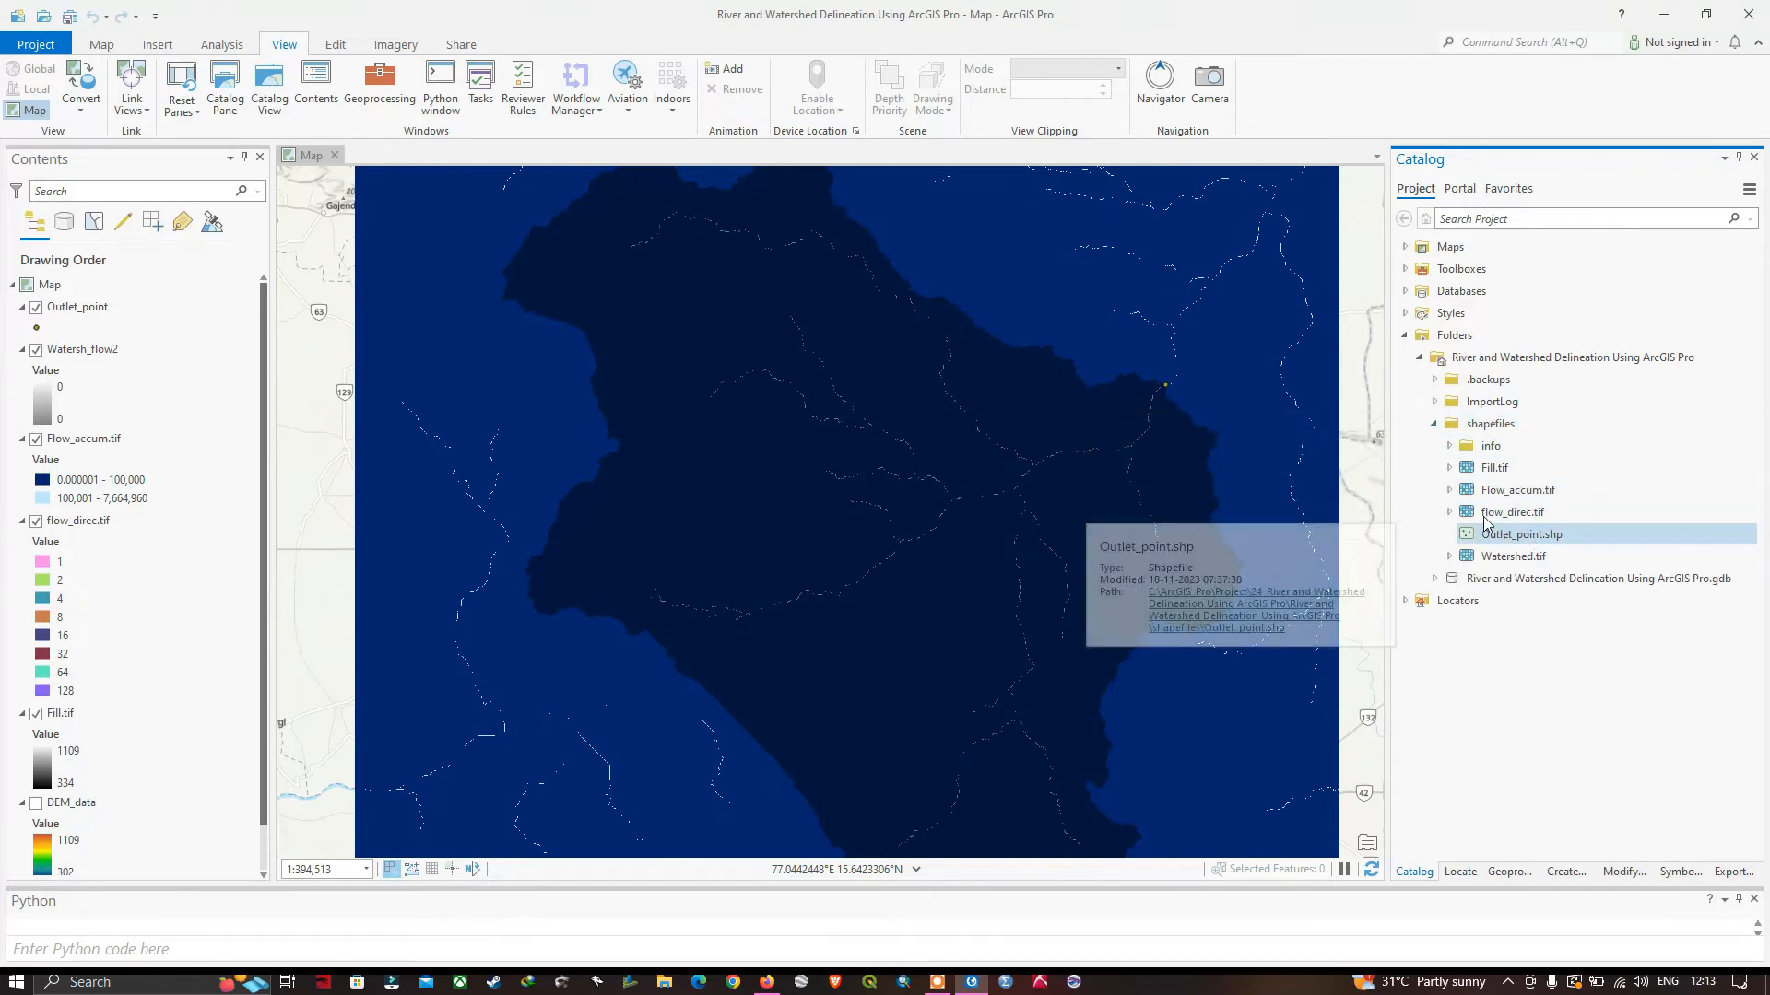
pyautogui.click(1436, 425)
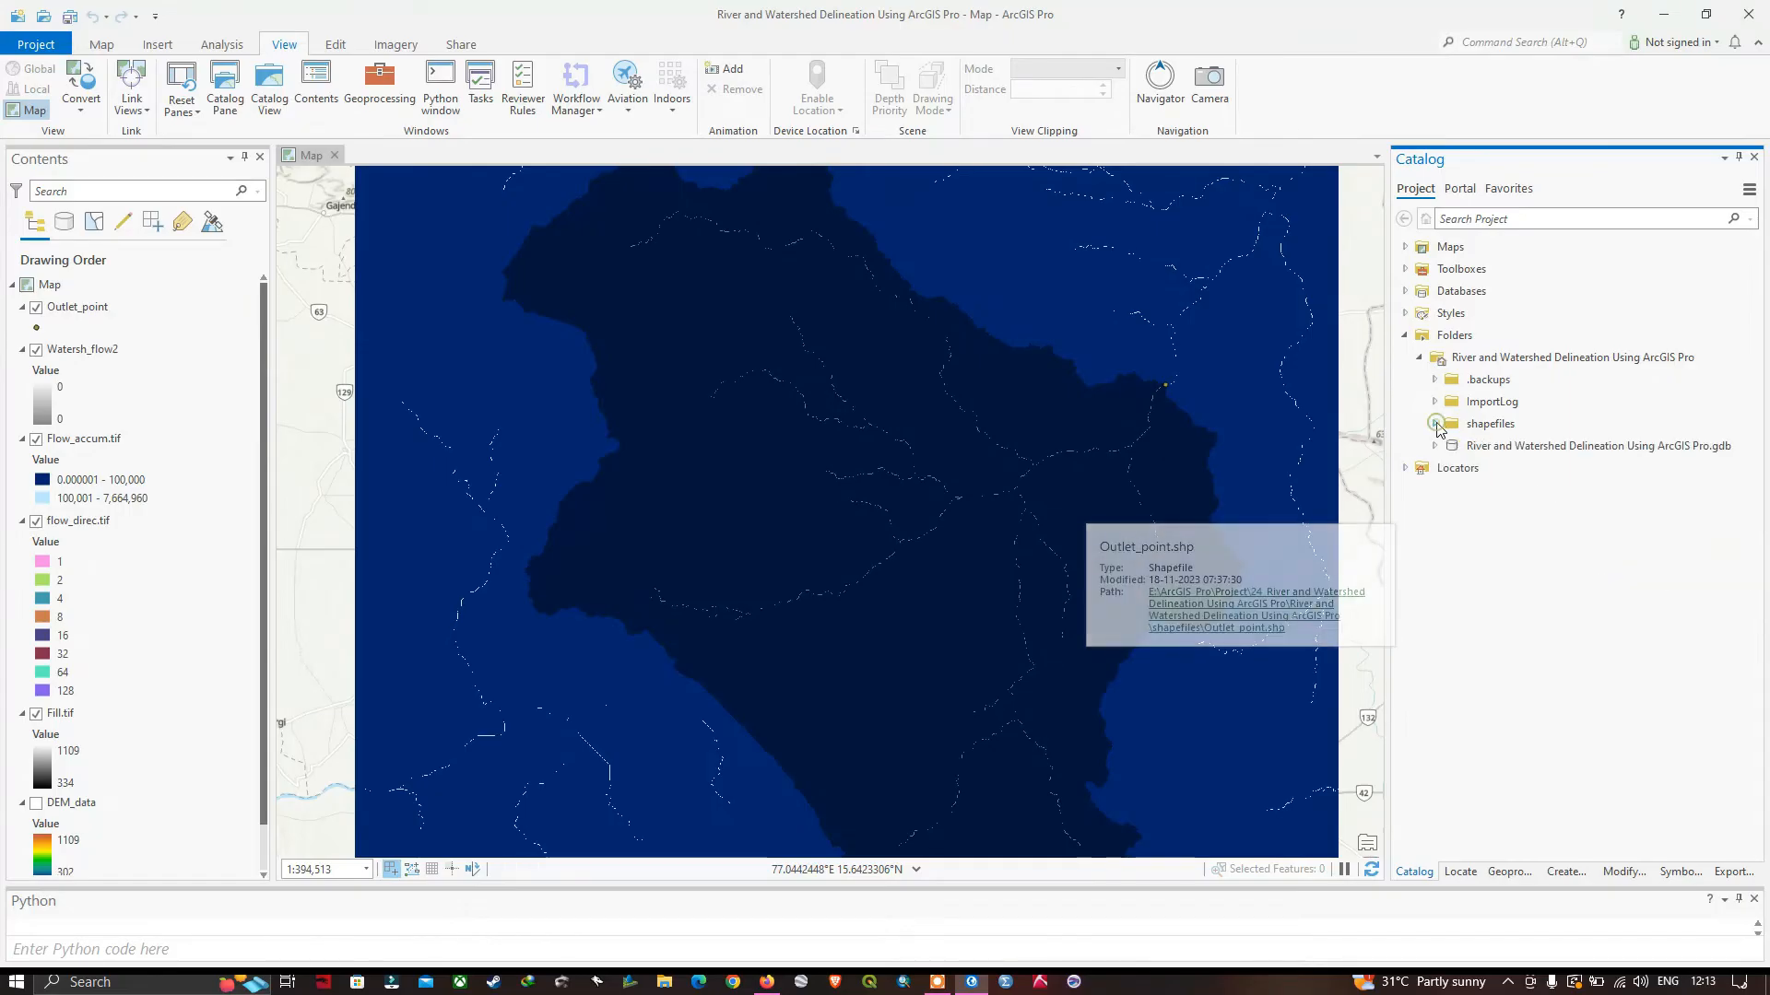
pyautogui.rightClick(1488, 429)
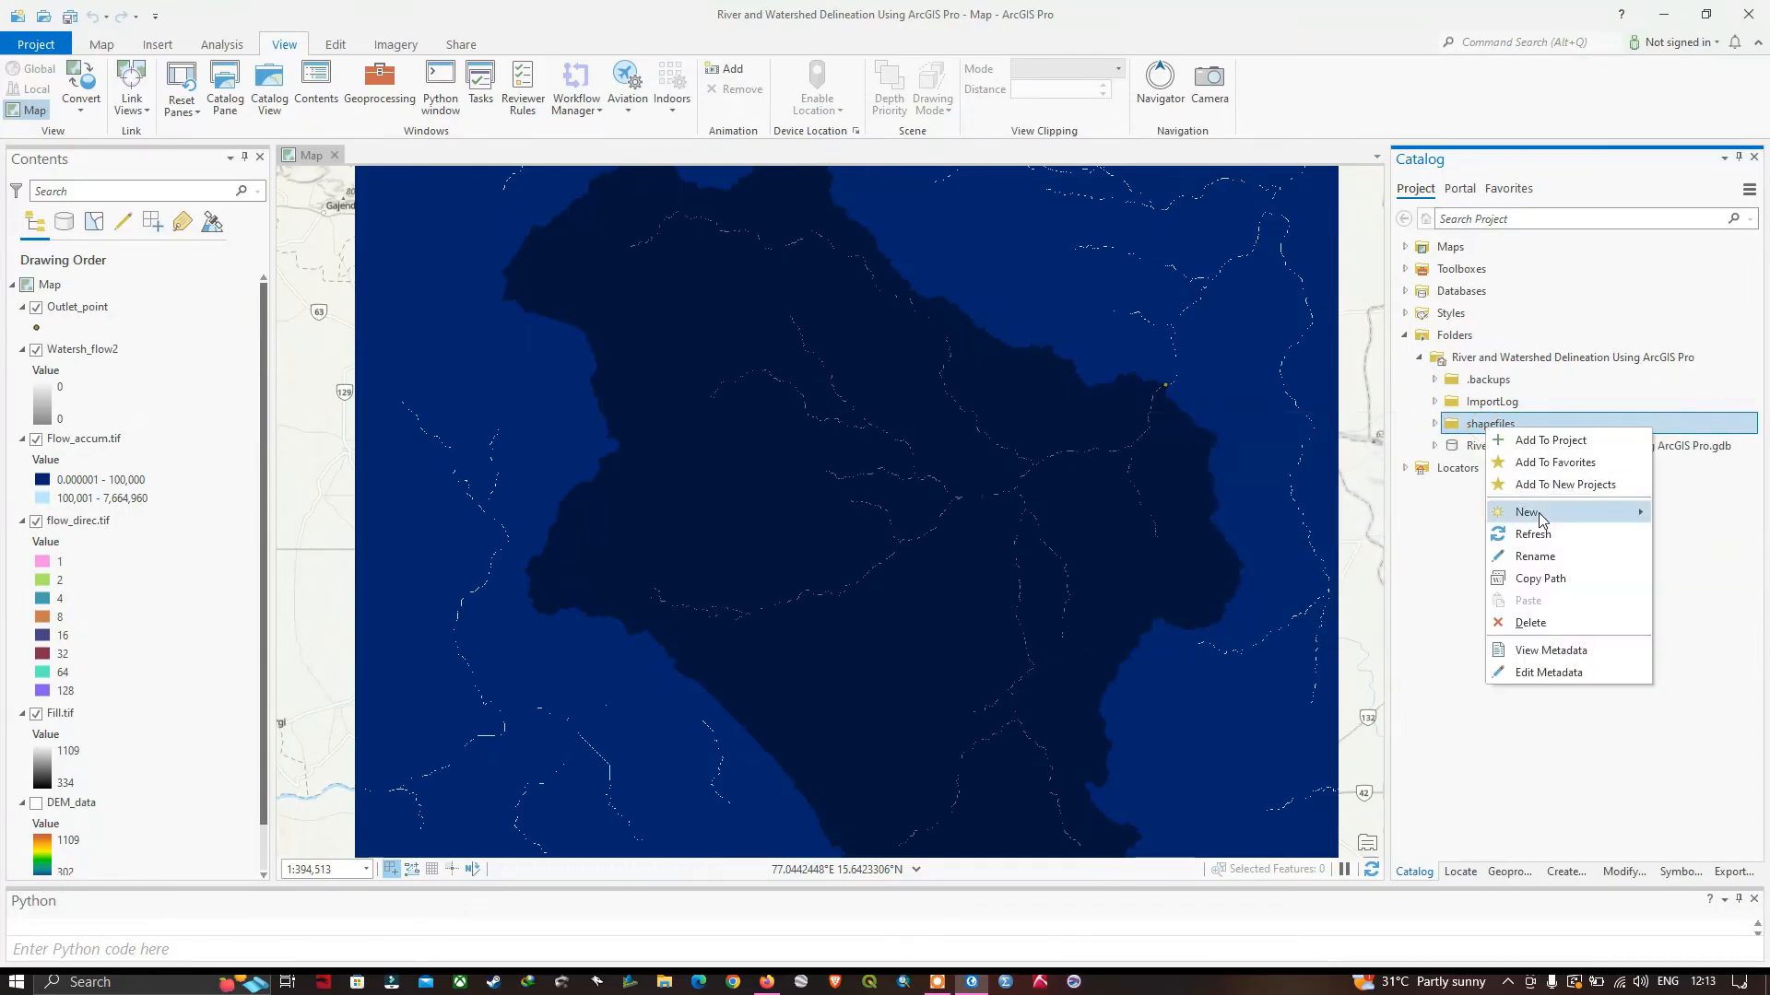
pyautogui.moveTo(1539, 521)
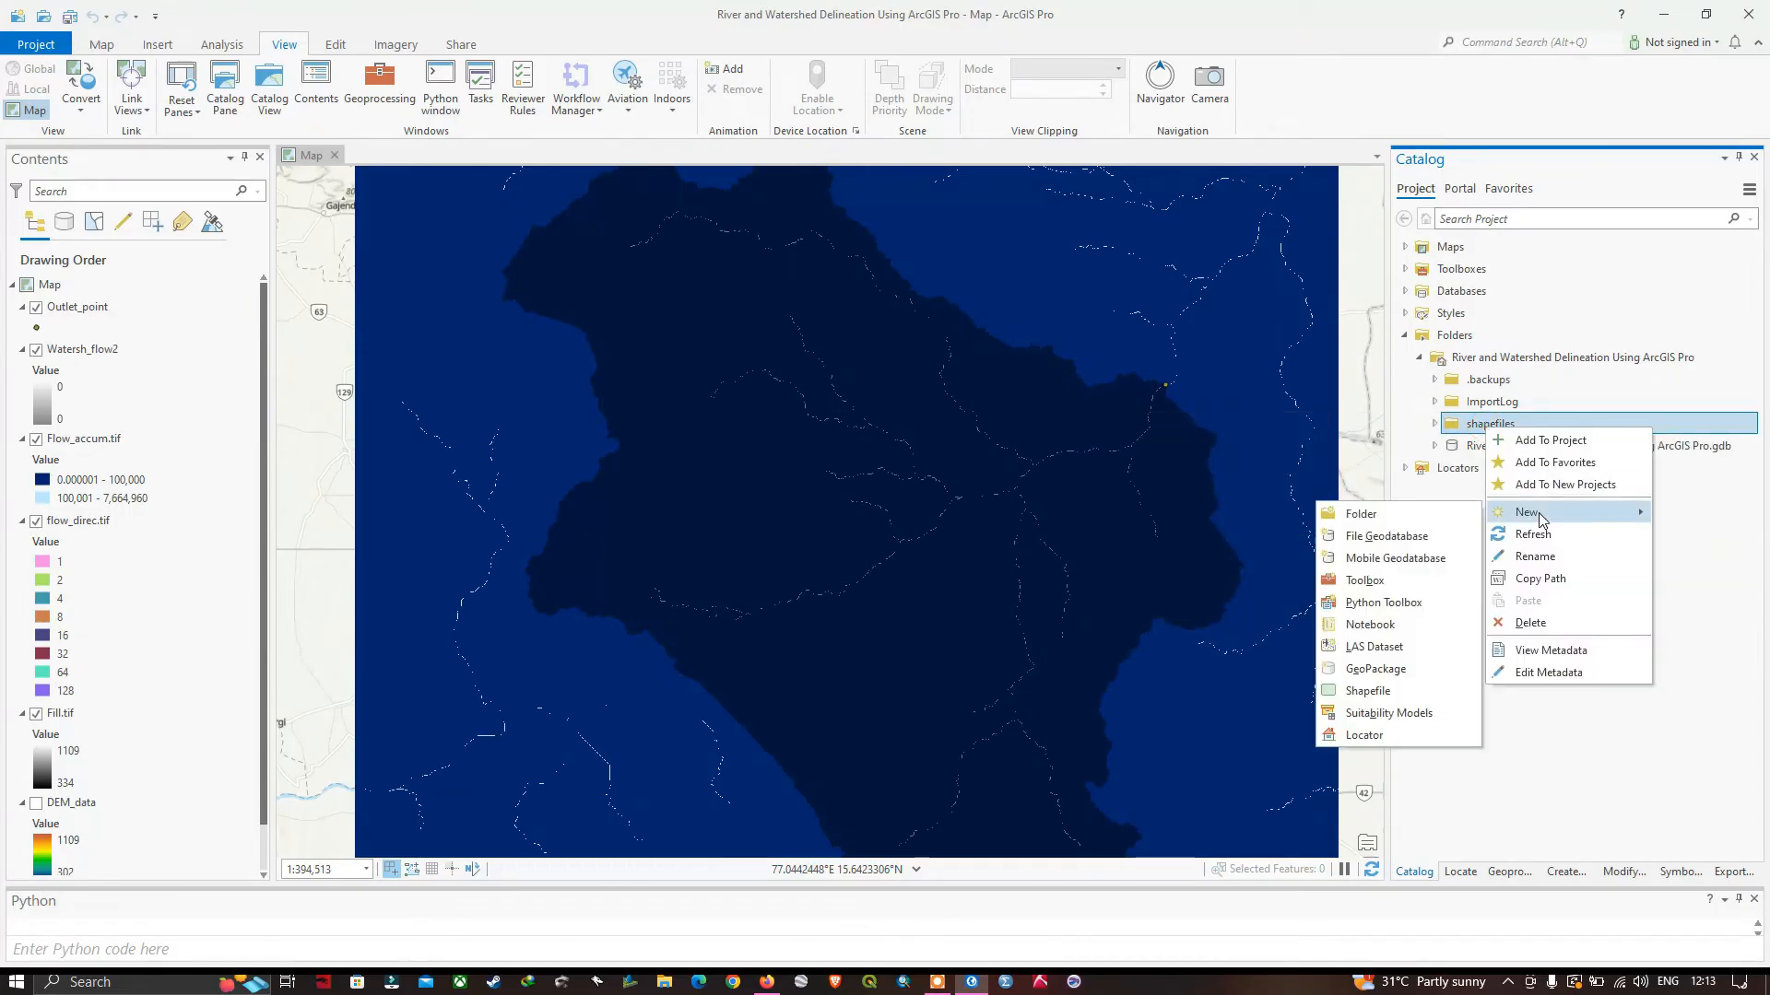
pyautogui.click(1387, 692)
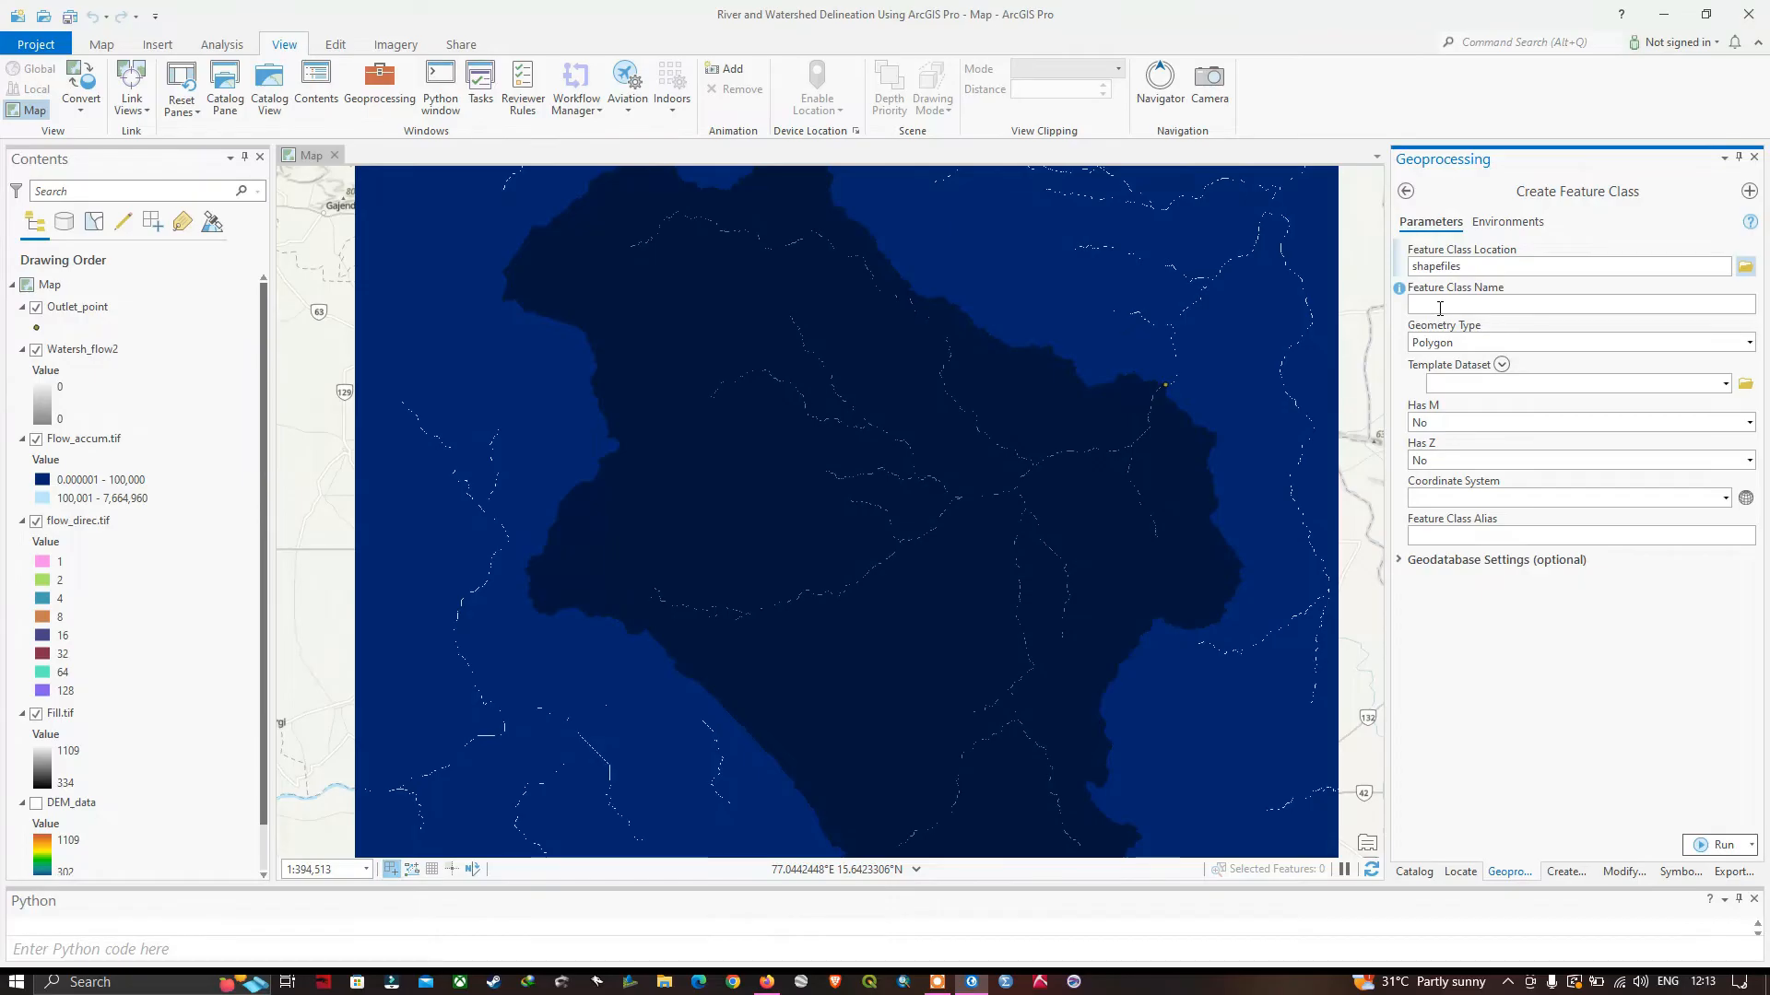
# Name the new feature class Outlet_Sub and set its geometry type to Point.
pyautogui.click(1440, 309)
pyautogui.write('Outlet_Sub')
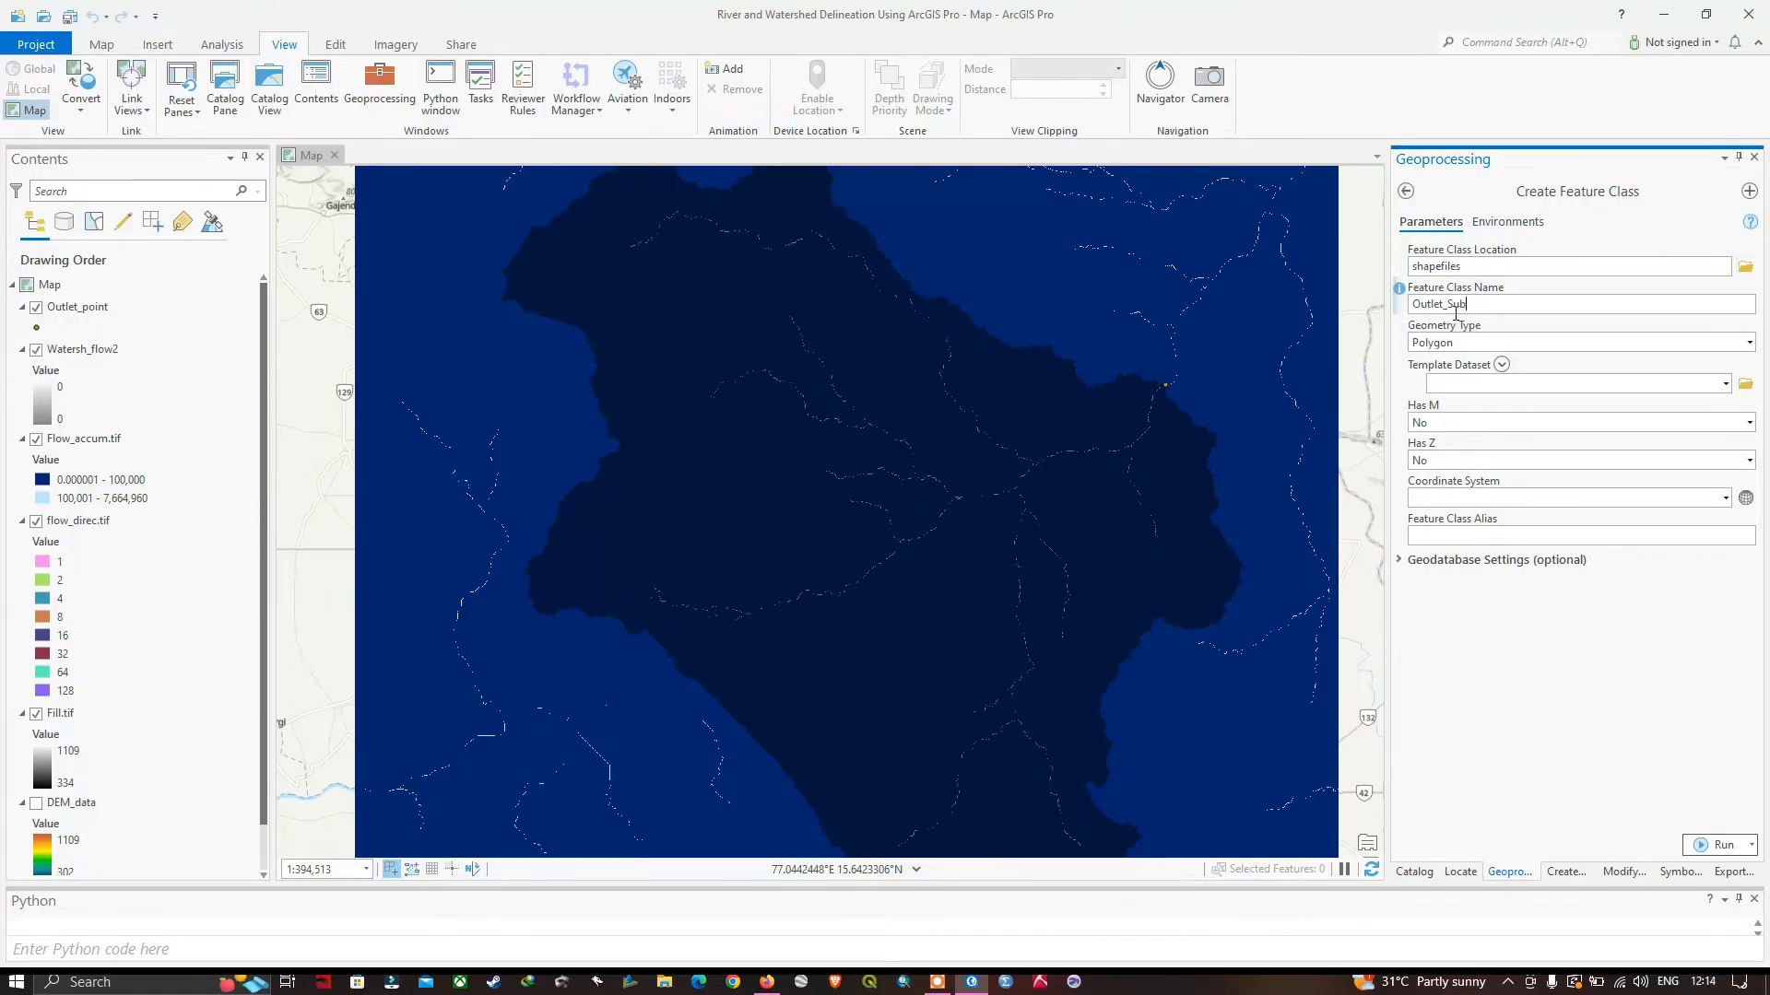
pyautogui.click(1749, 343)
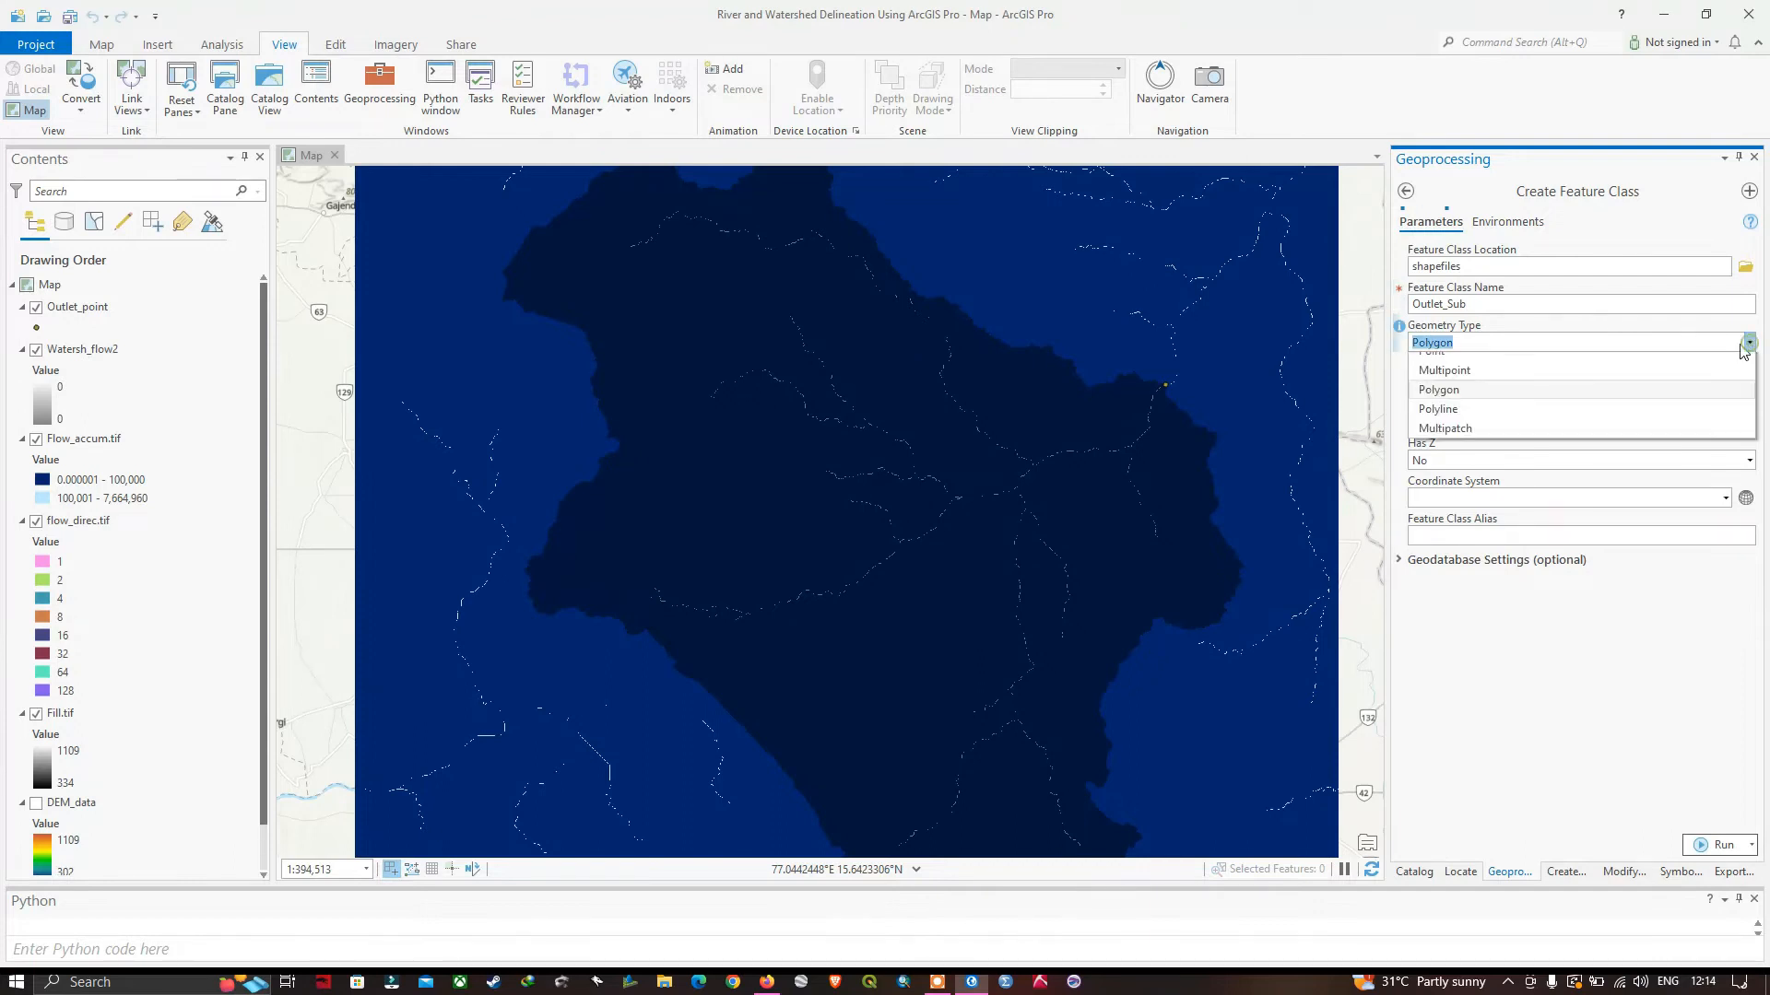
pyautogui.click(1480, 365)
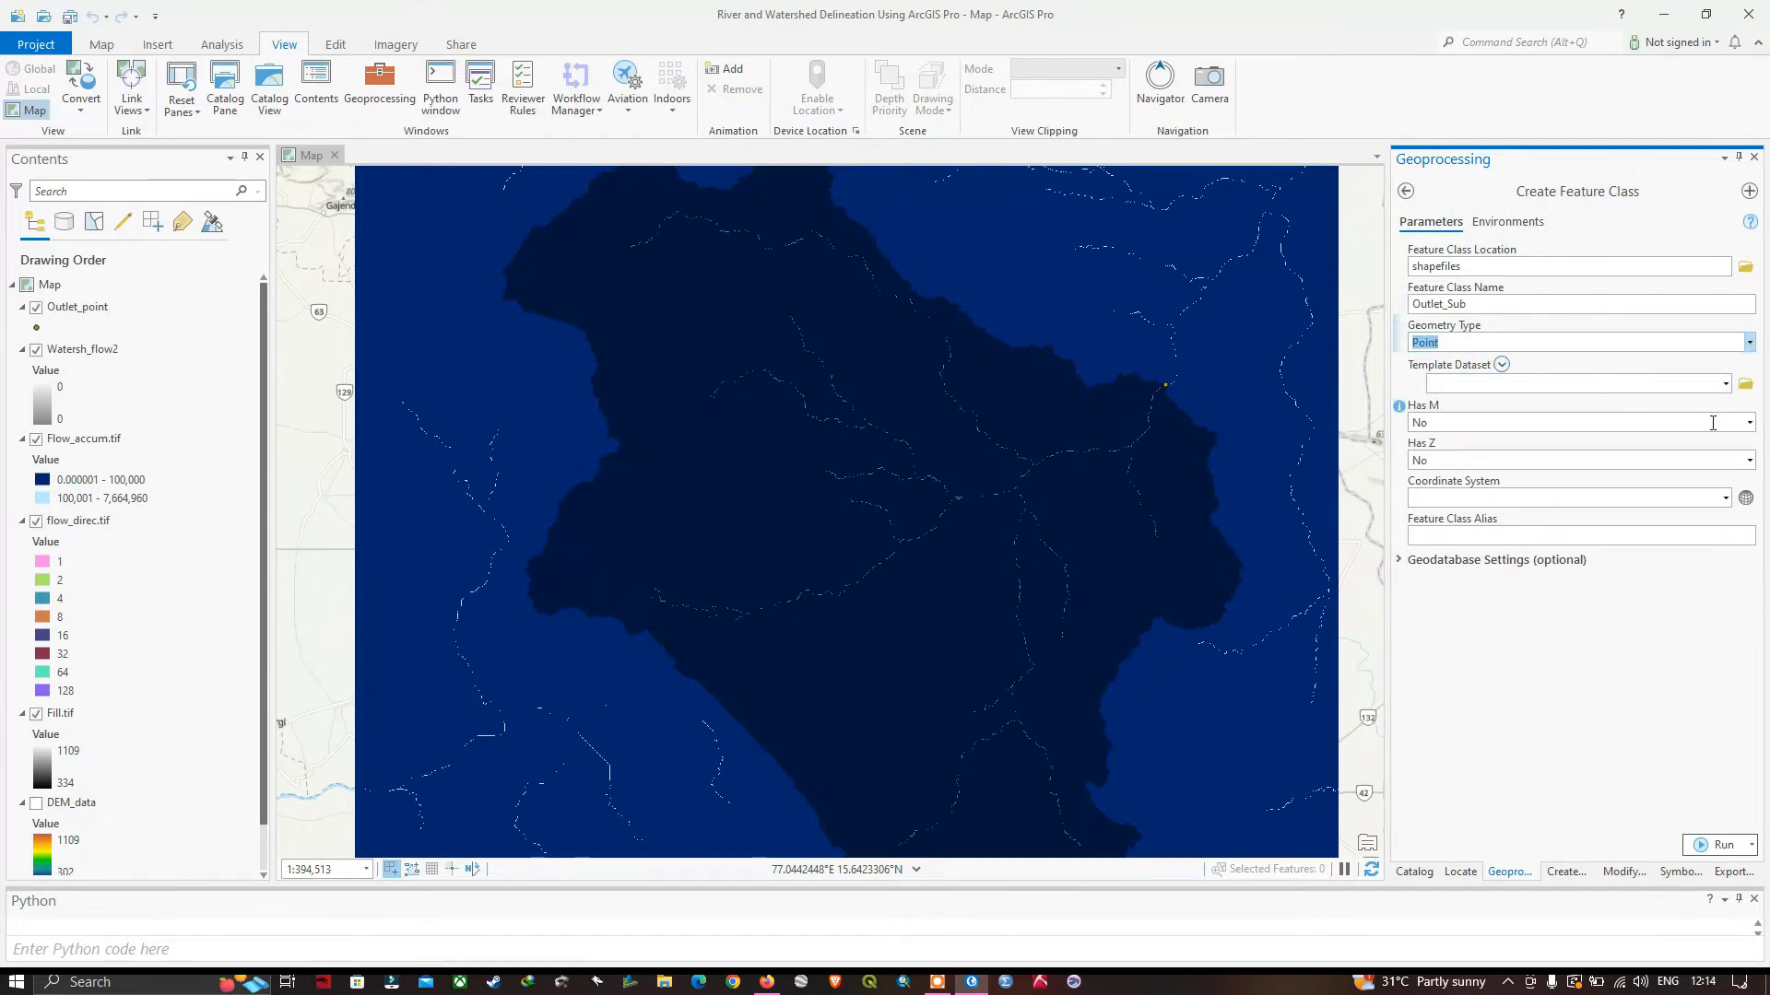
# Assign the current map's coordinate system, GCS_WGS_1984, to the feature class and run Create Feature Class.
pyautogui.click(1726, 498)
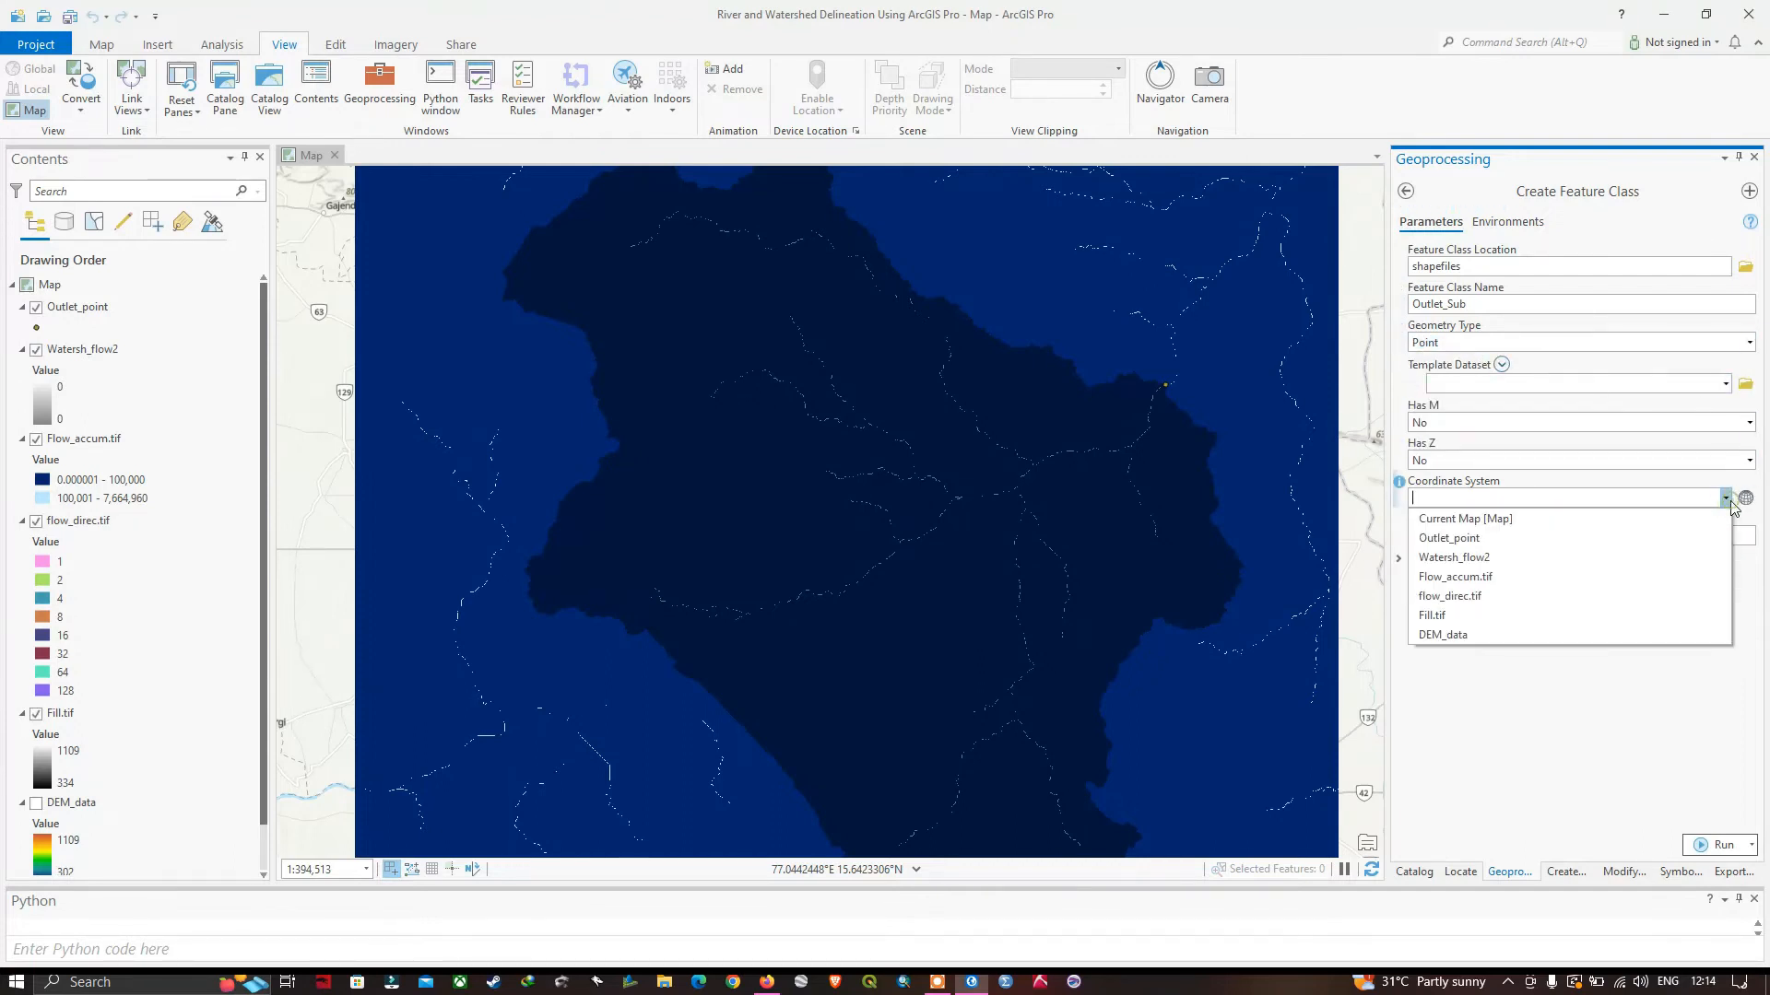
pyautogui.click(1472, 520)
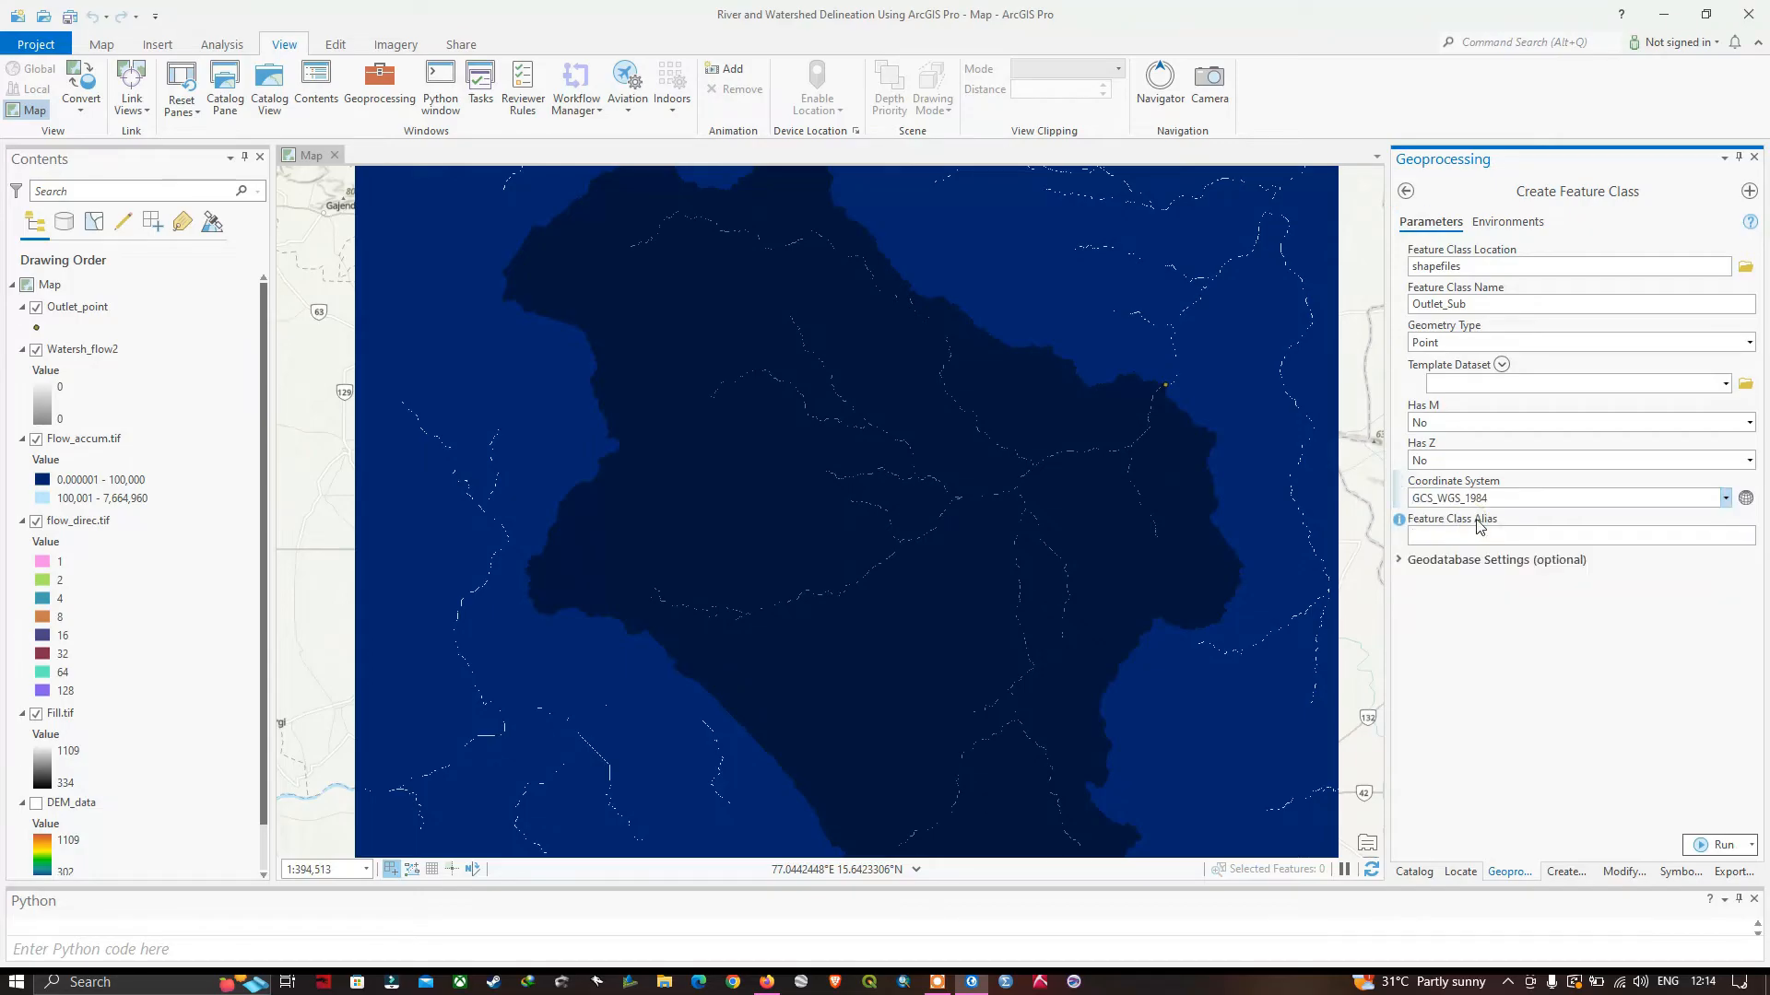
pyautogui.click(1711, 853)
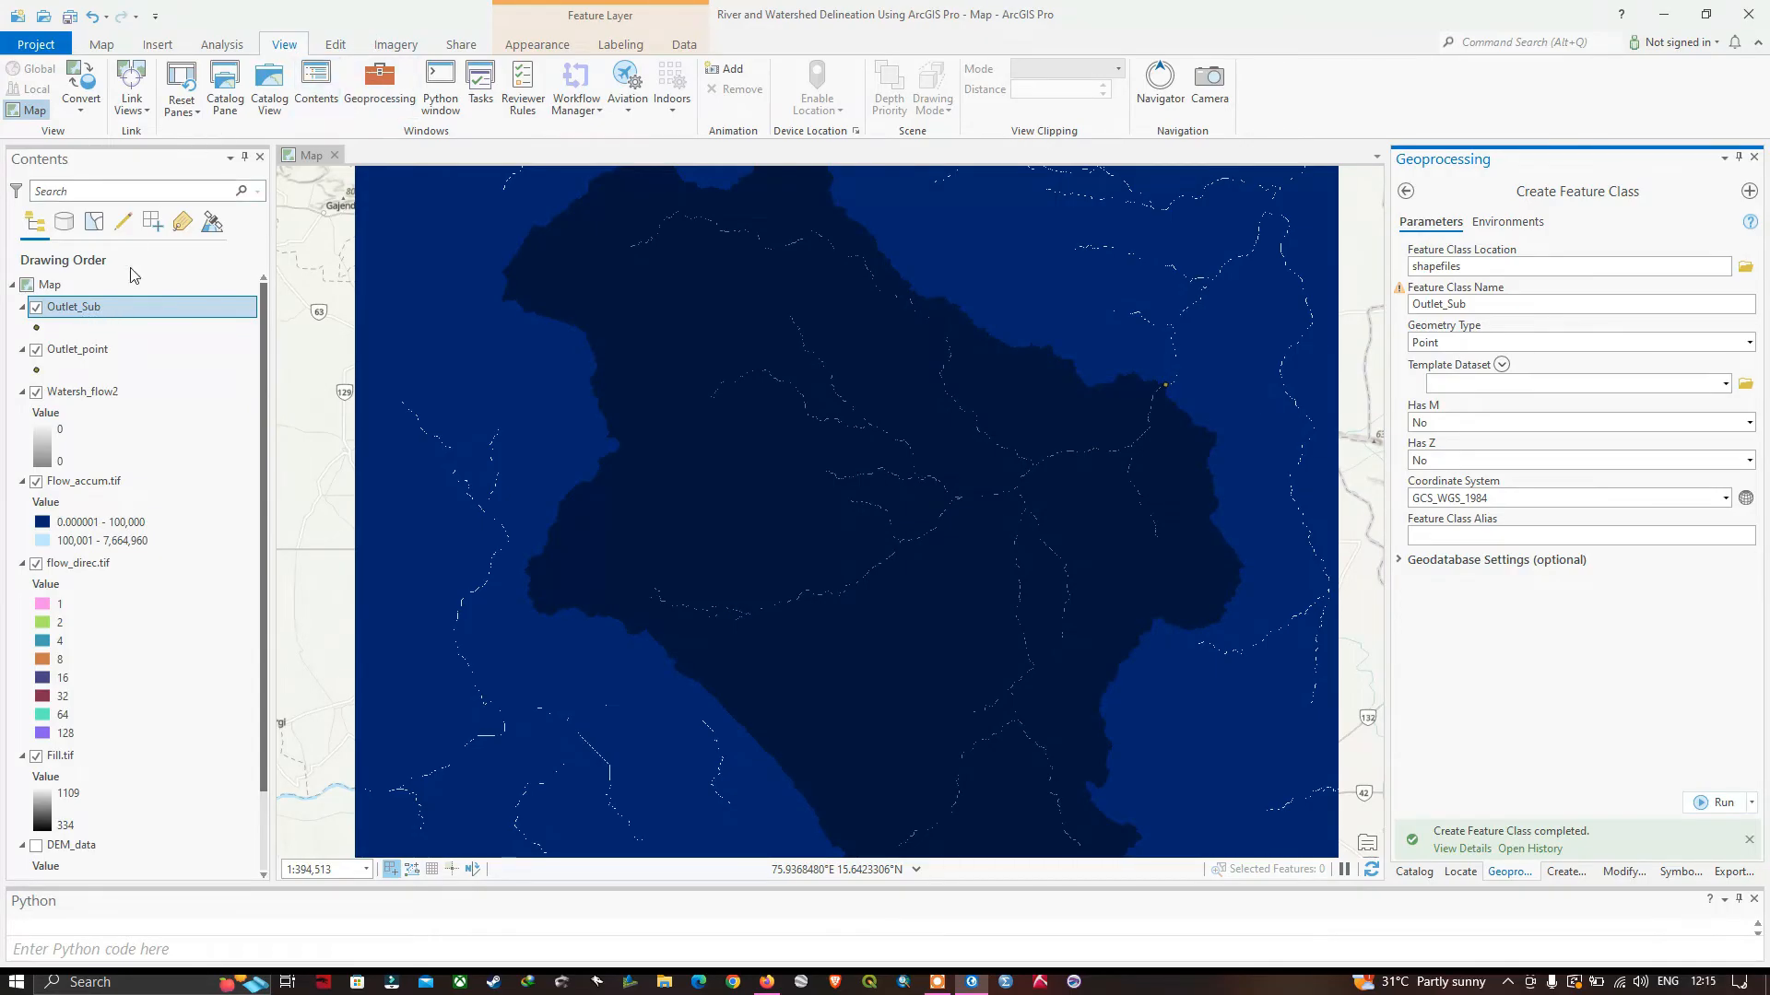
# Start creating features in the Outlet_Sub layer with its Point template.
pyautogui.click(99, 316)
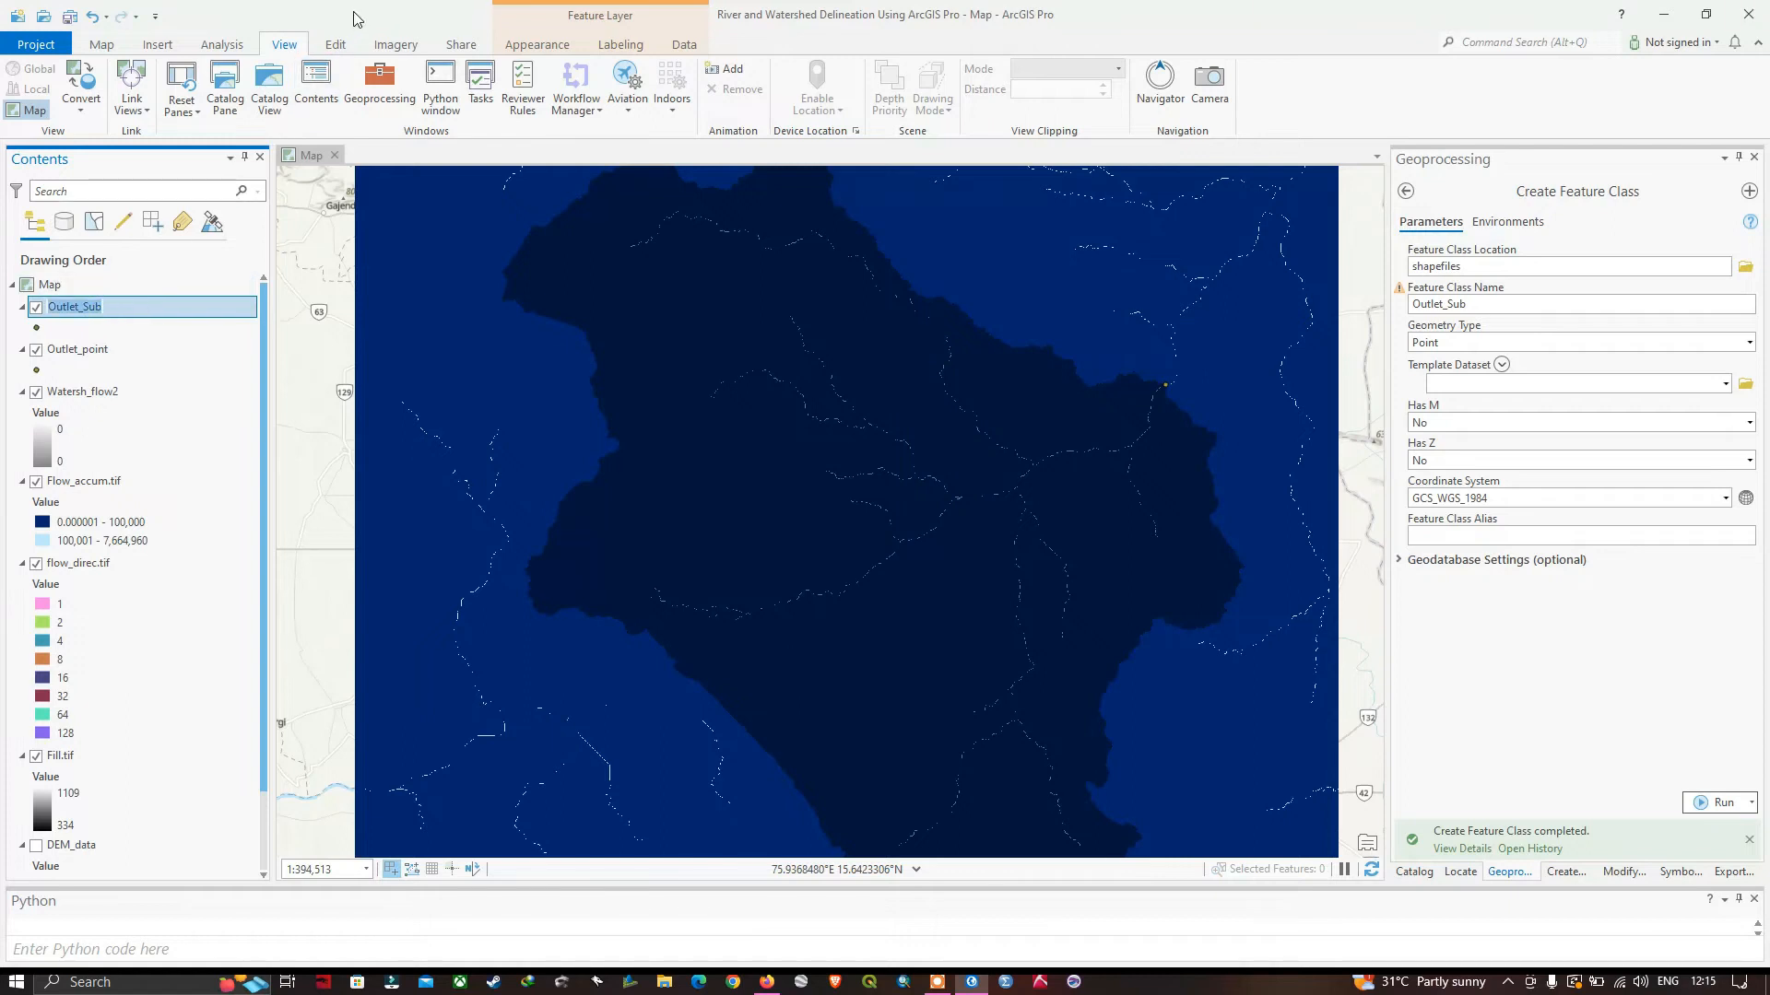
pyautogui.click(336, 45)
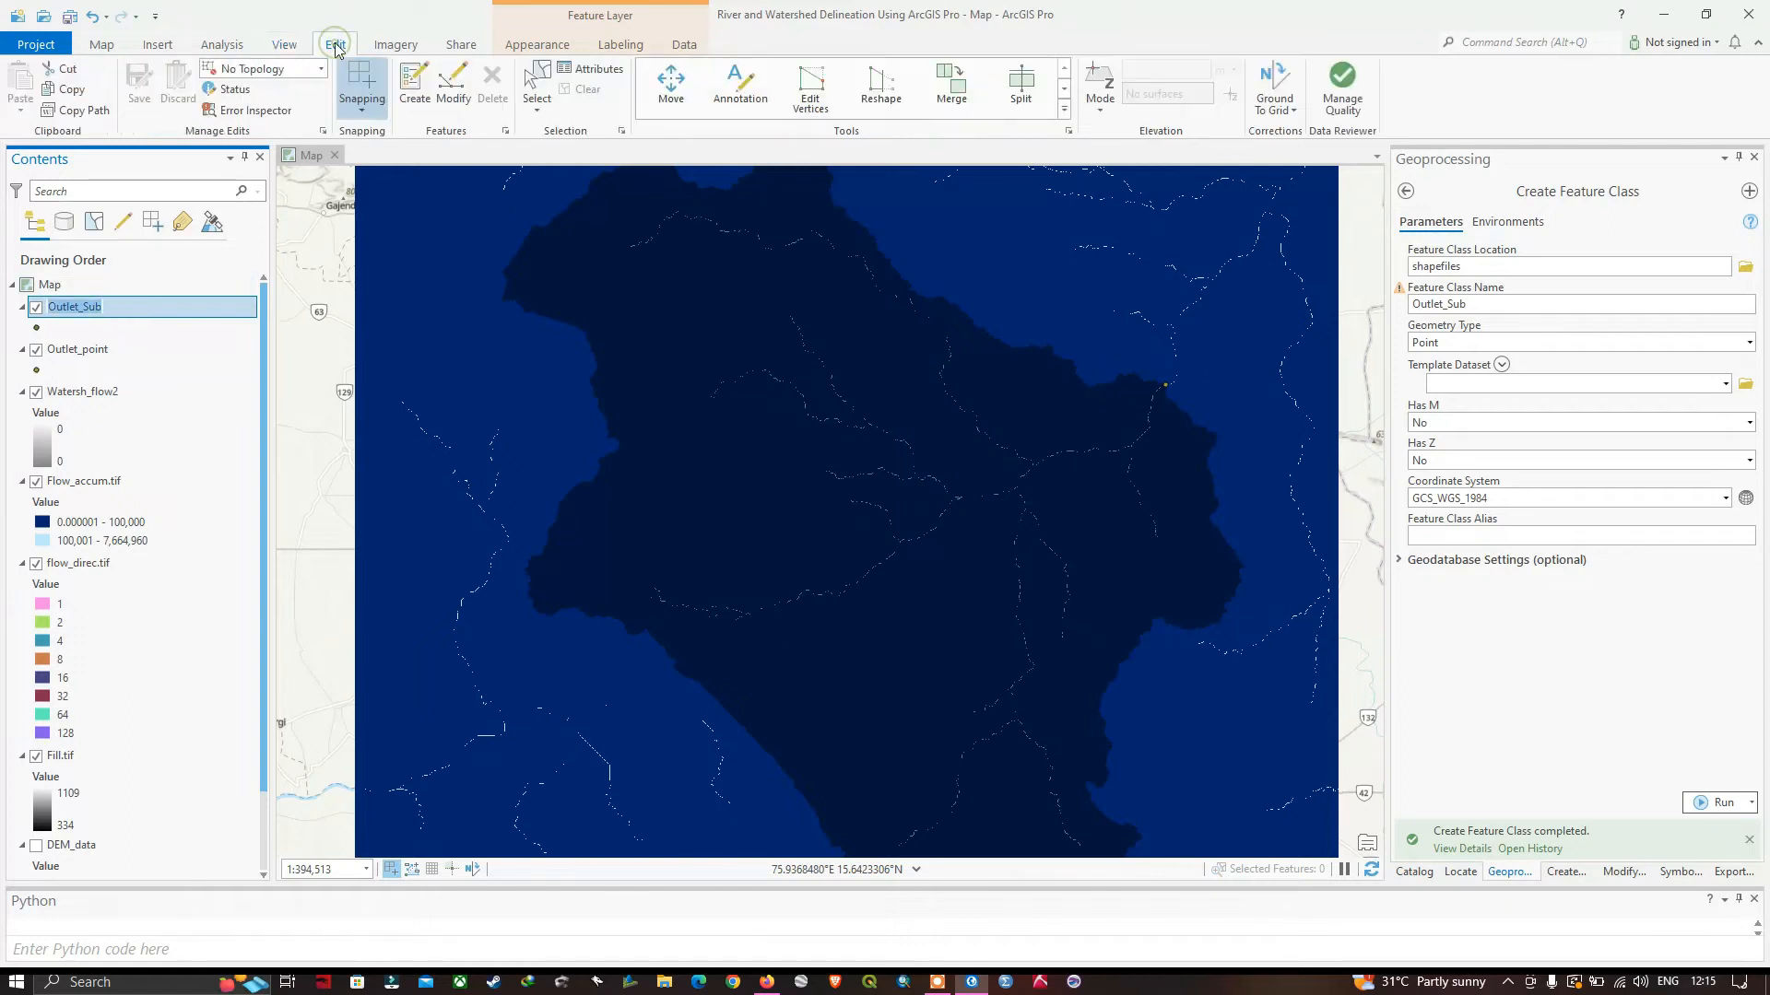
pyautogui.click(413, 87)
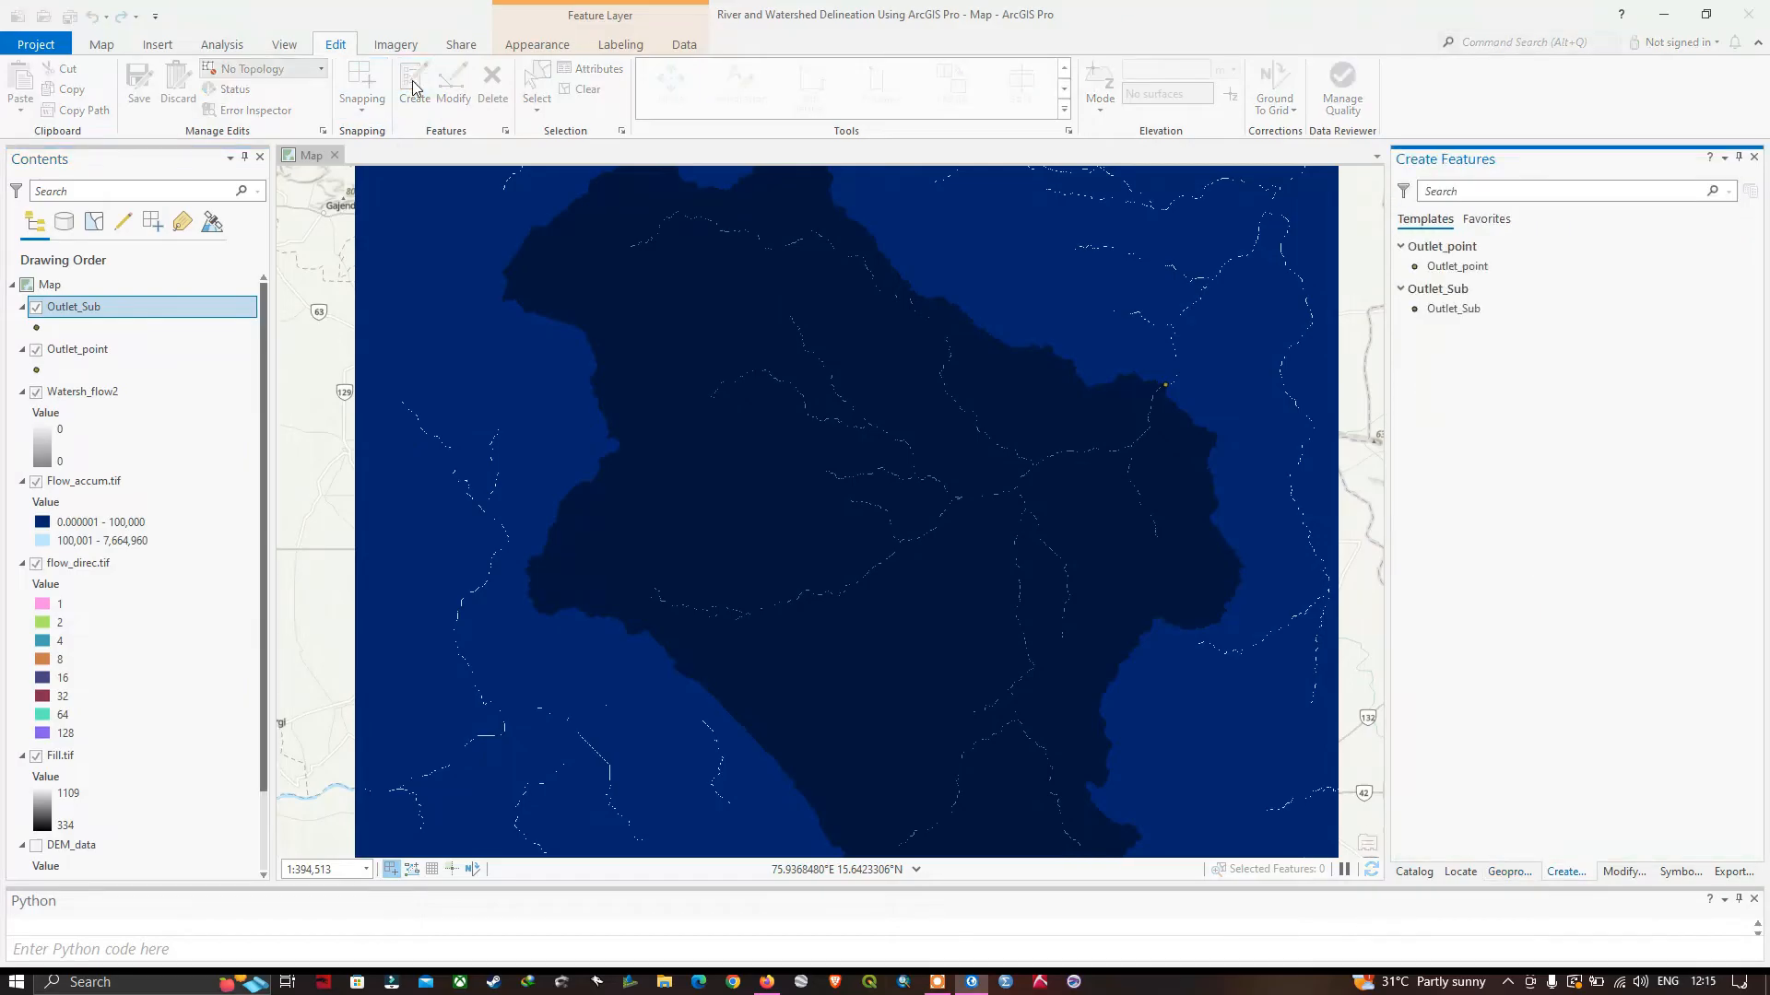
pyautogui.click(1450, 310)
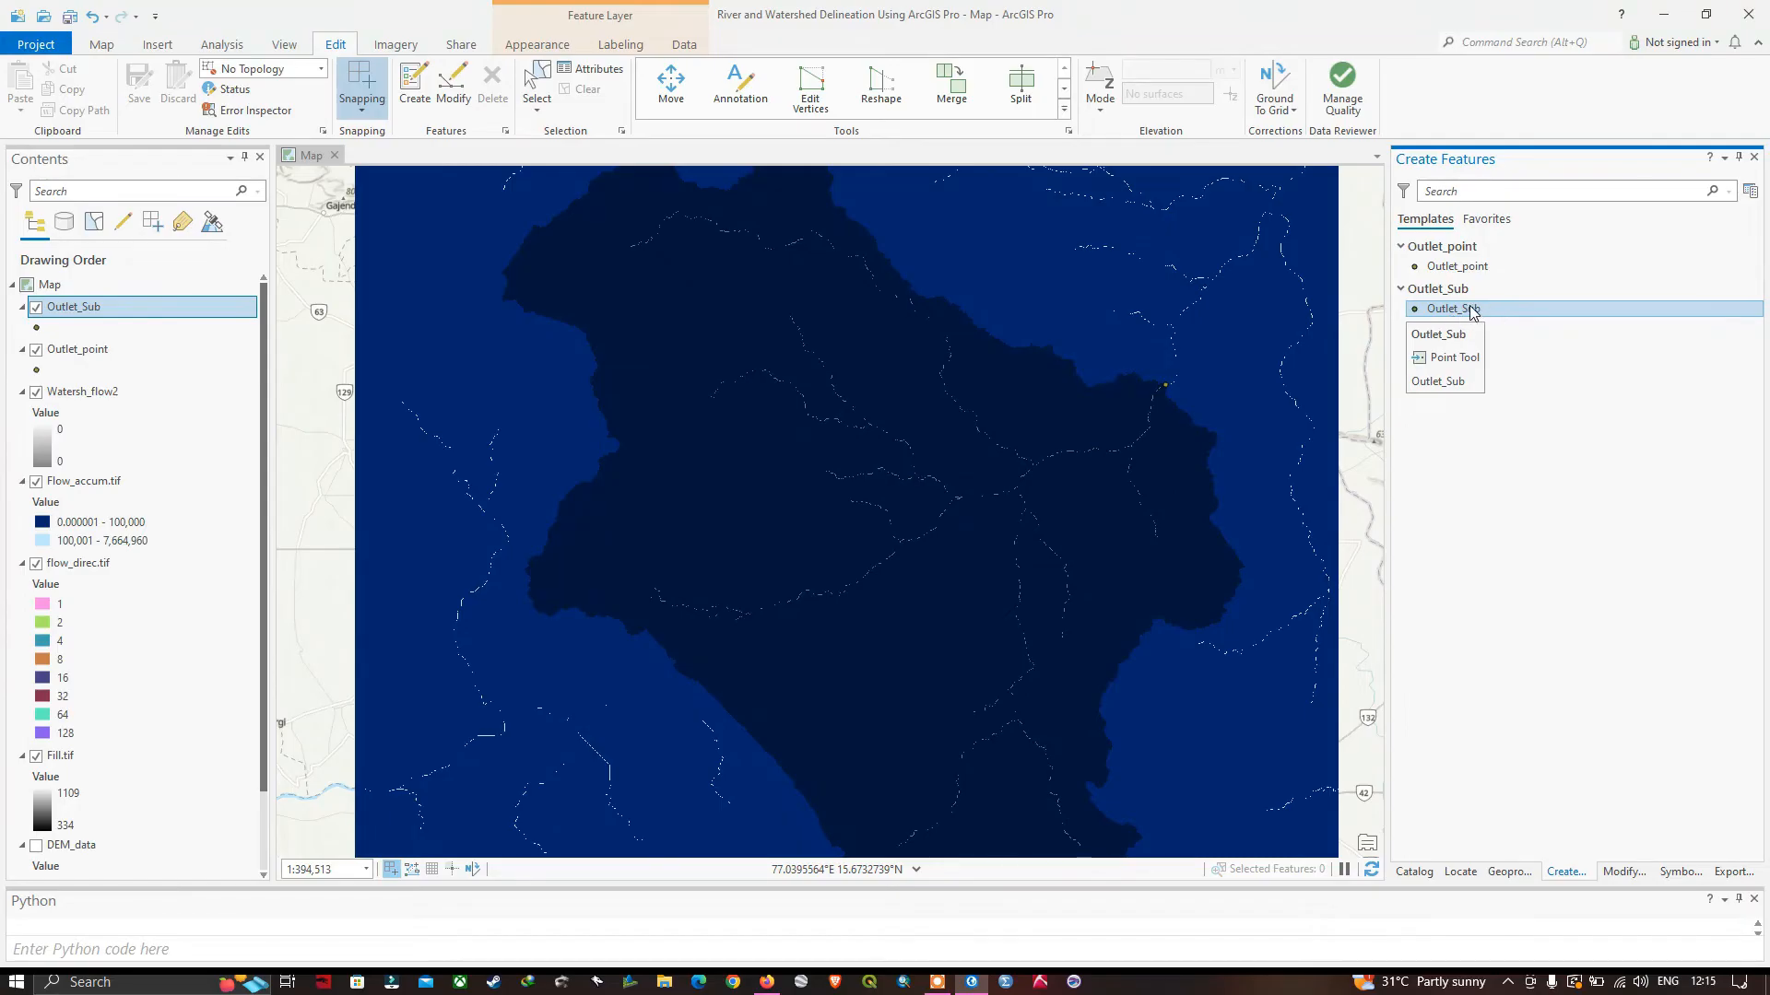
pyautogui.click(1444, 312)
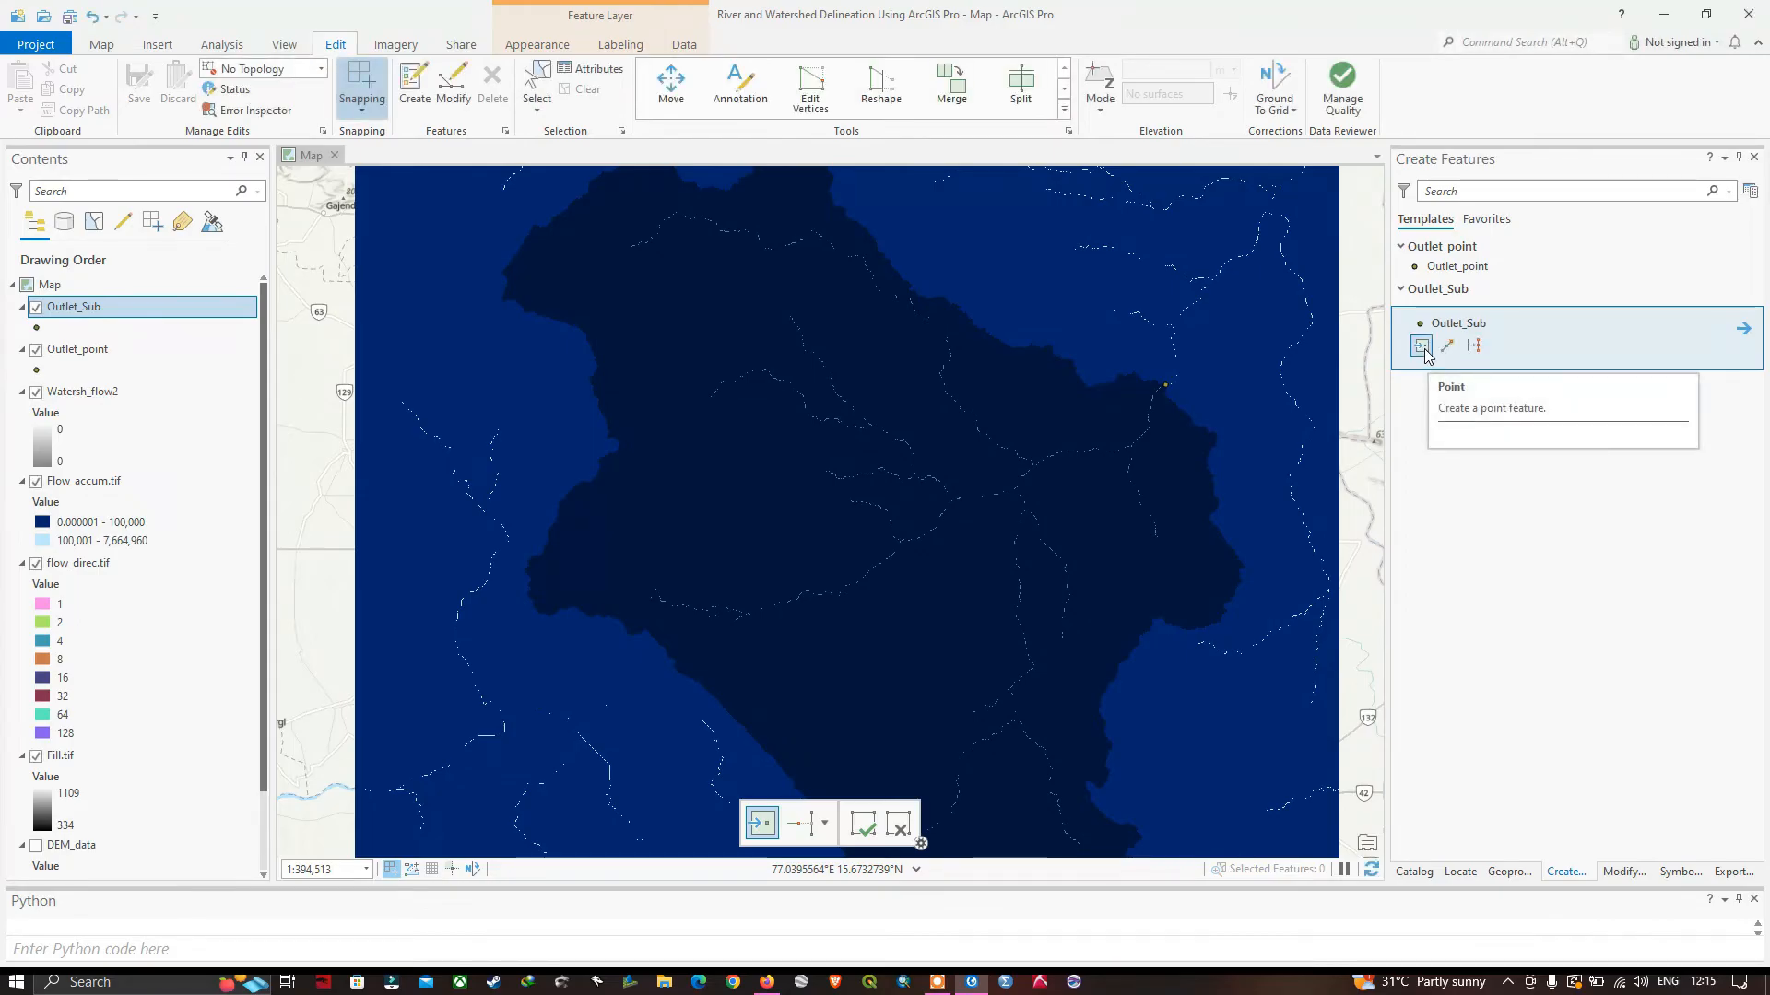
pyautogui.click(1282, 446)
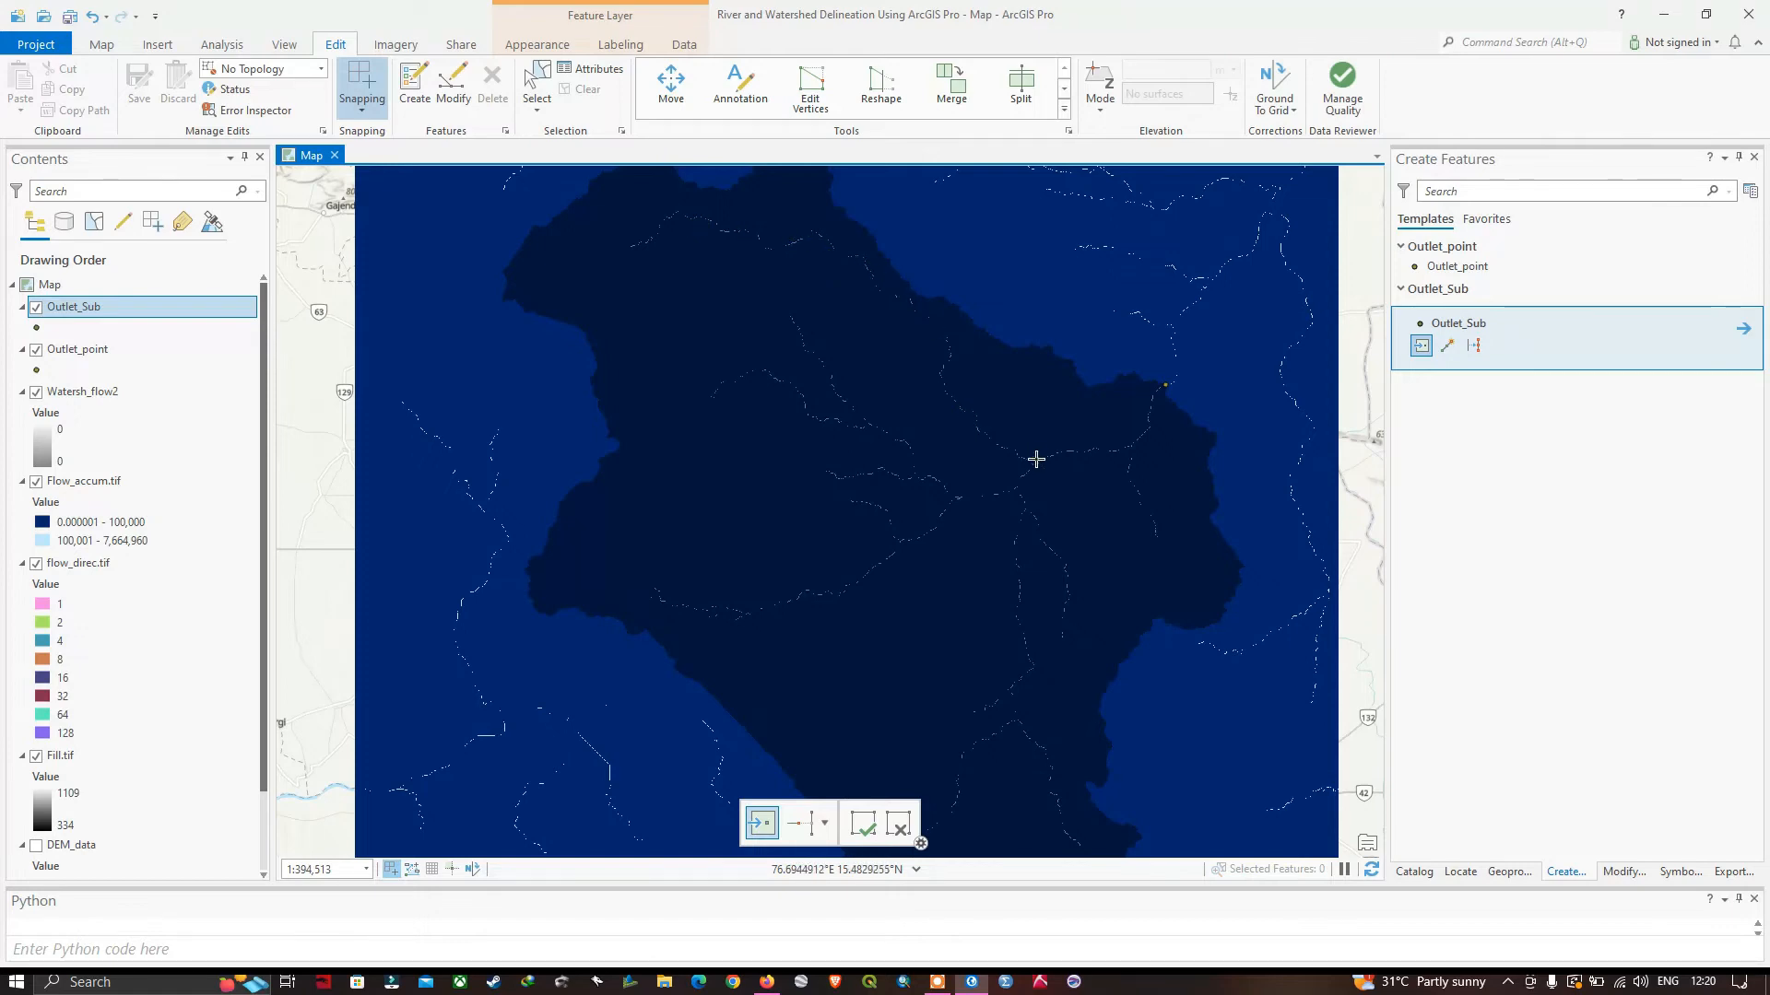
# Hide the flow_direc.tif, Fill.tif and Outlet_point layers on the map.
pyautogui.scroll(4, 1019, 452)
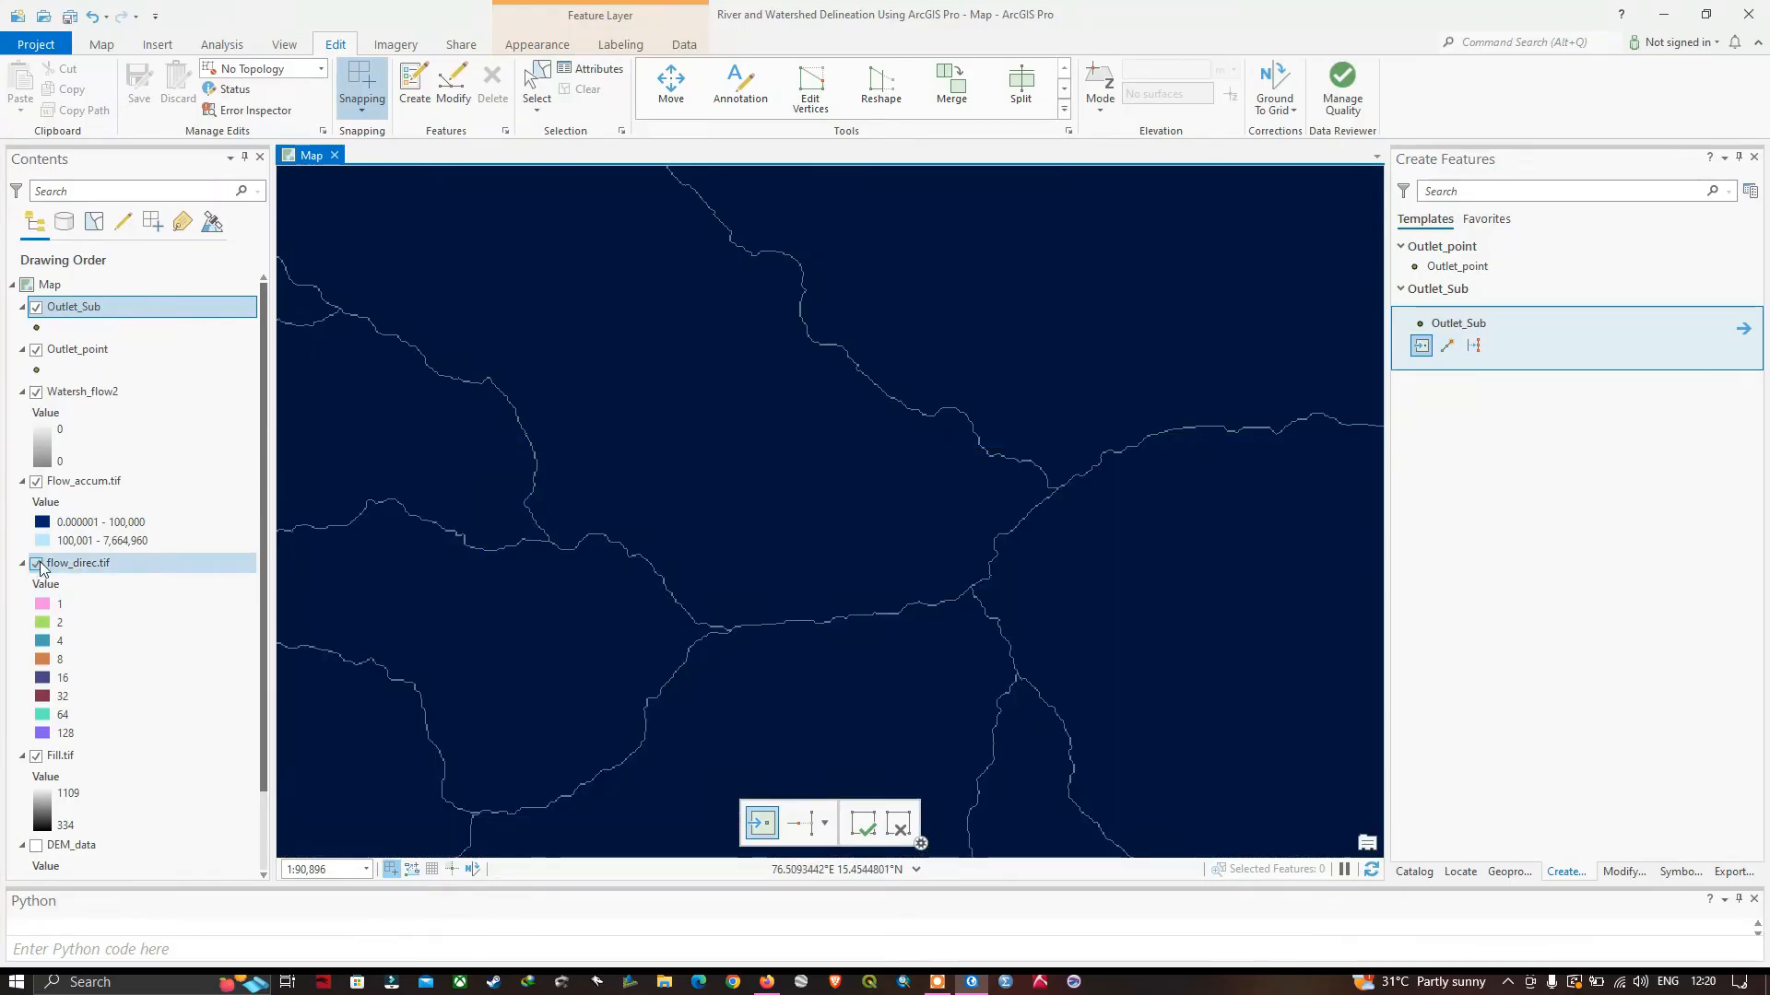
pyautogui.click(36, 564)
pyautogui.click(36, 756)
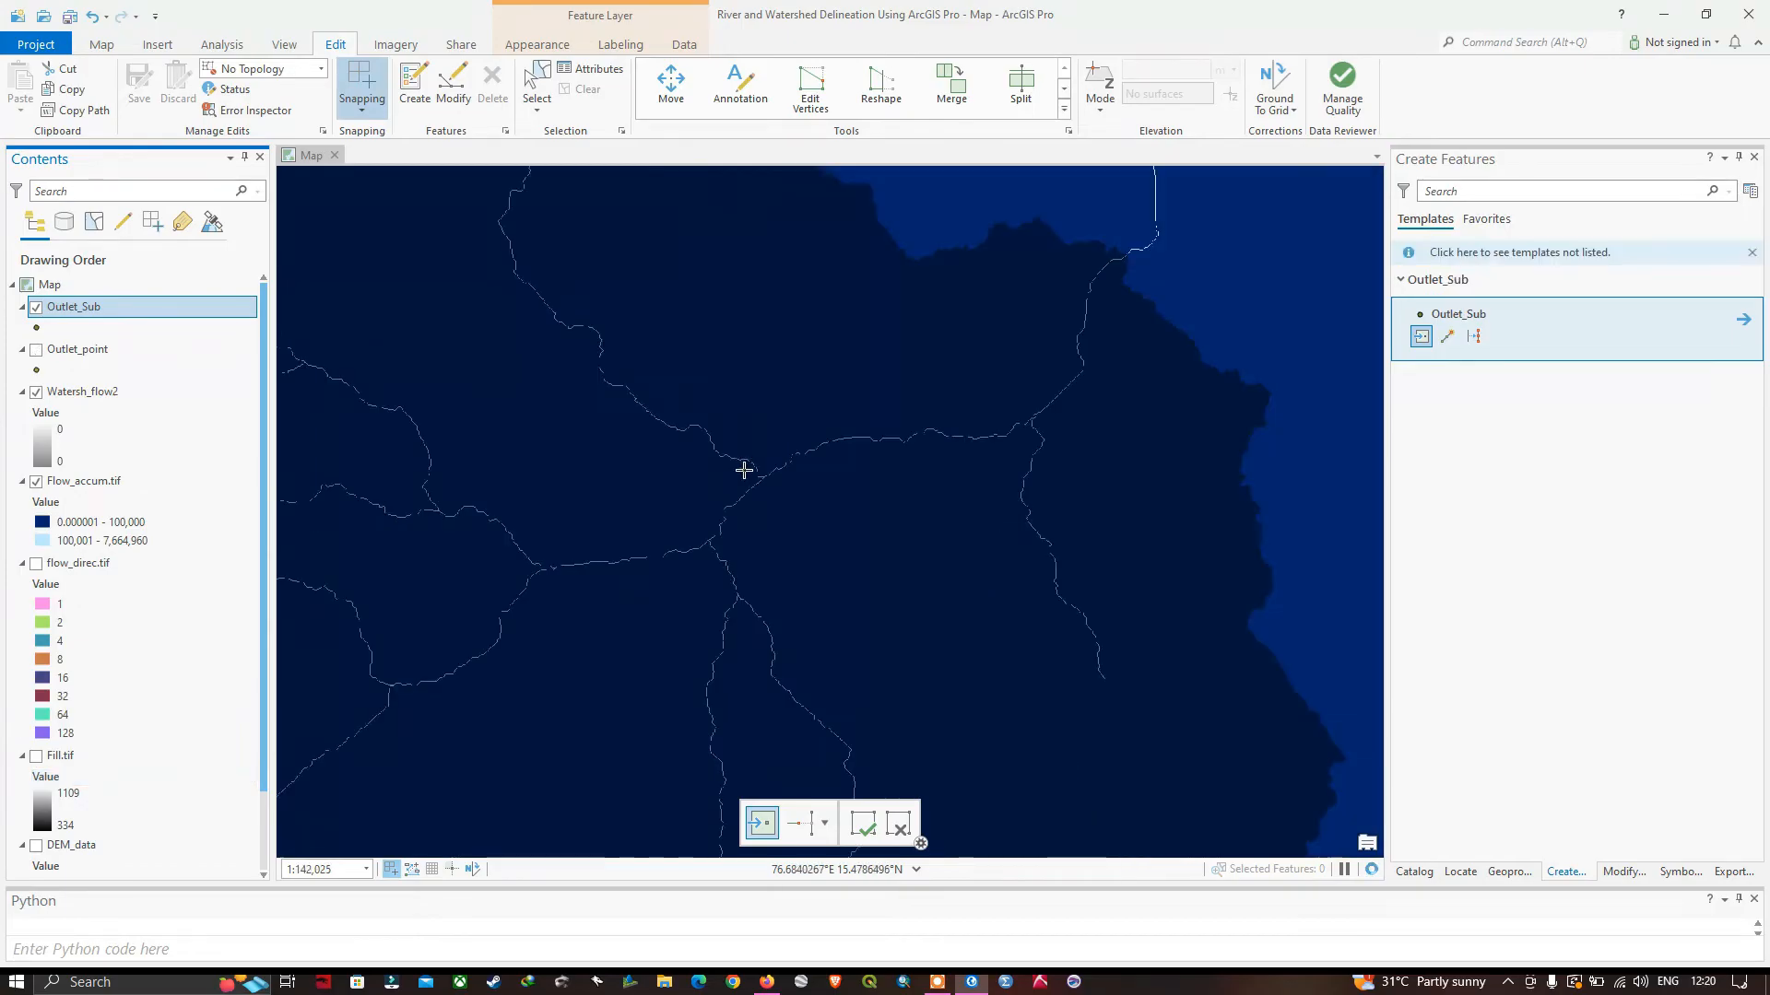
# Place an Outlet_Sub point on the northern tributary's stream cells, just upstream of its junction with the main river.
pyautogui.scroll(4, 743, 470)
pyautogui.scroll(8, 746, 465)
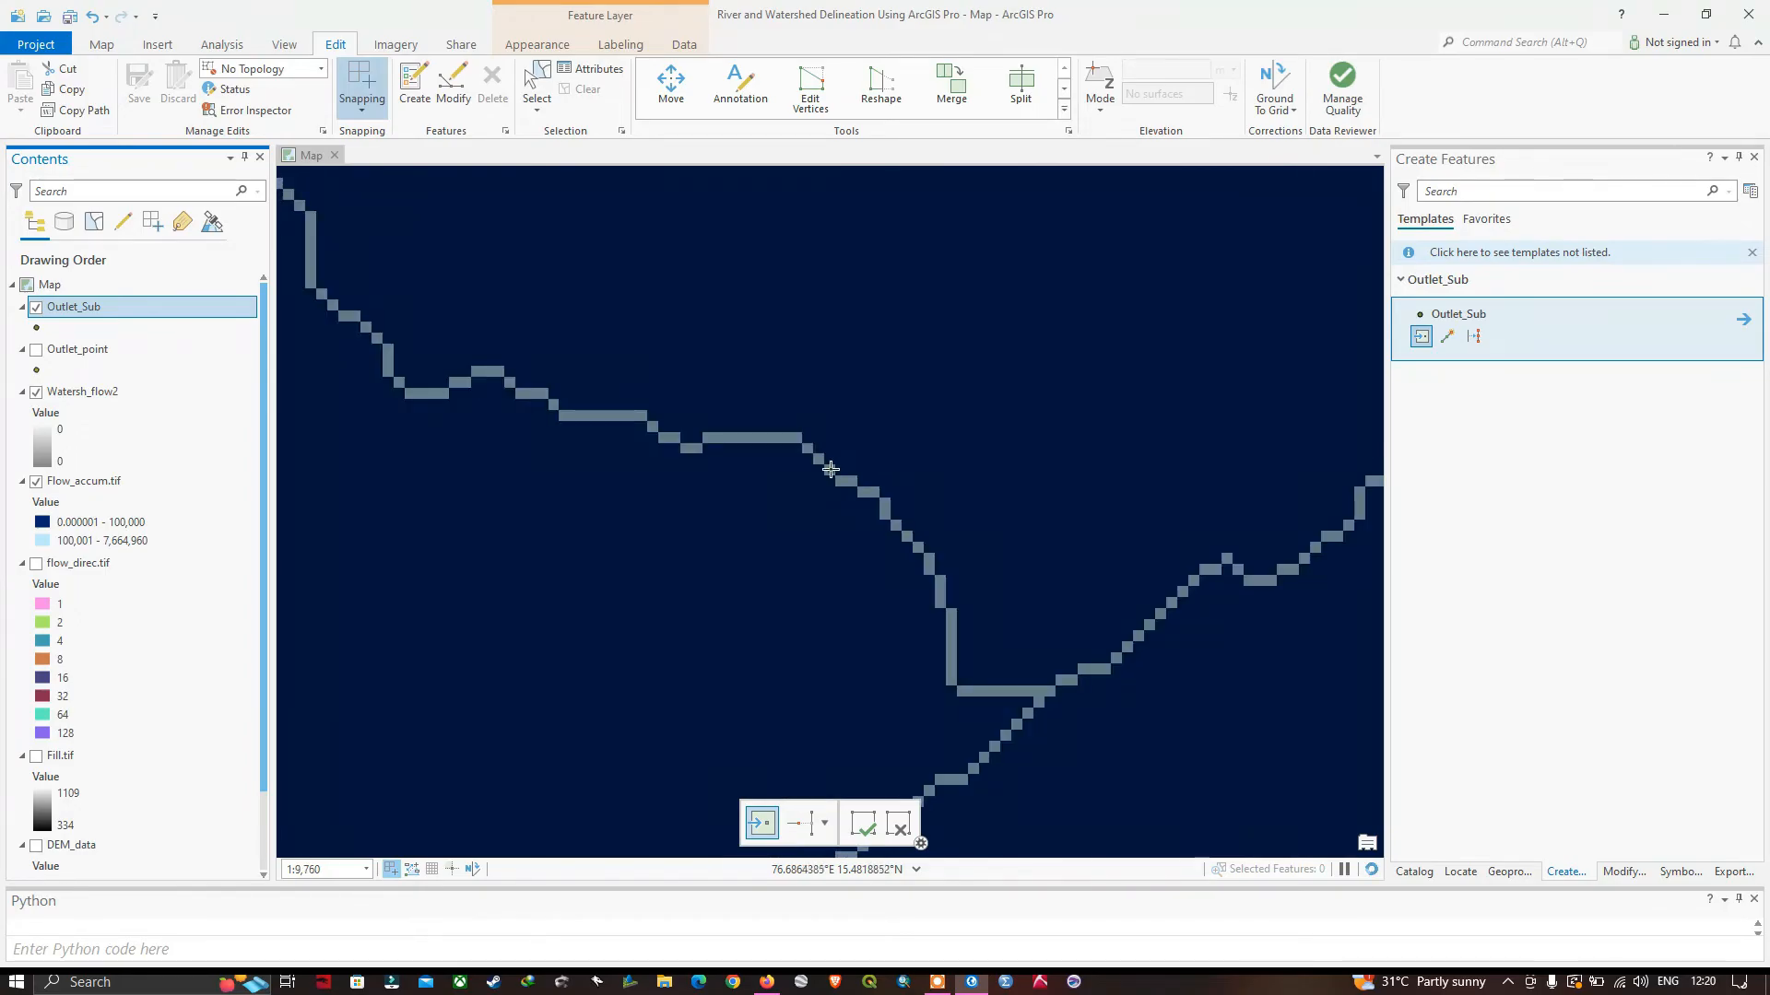
pyautogui.click(831, 470)
pyautogui.scroll(-6, 907, 511)
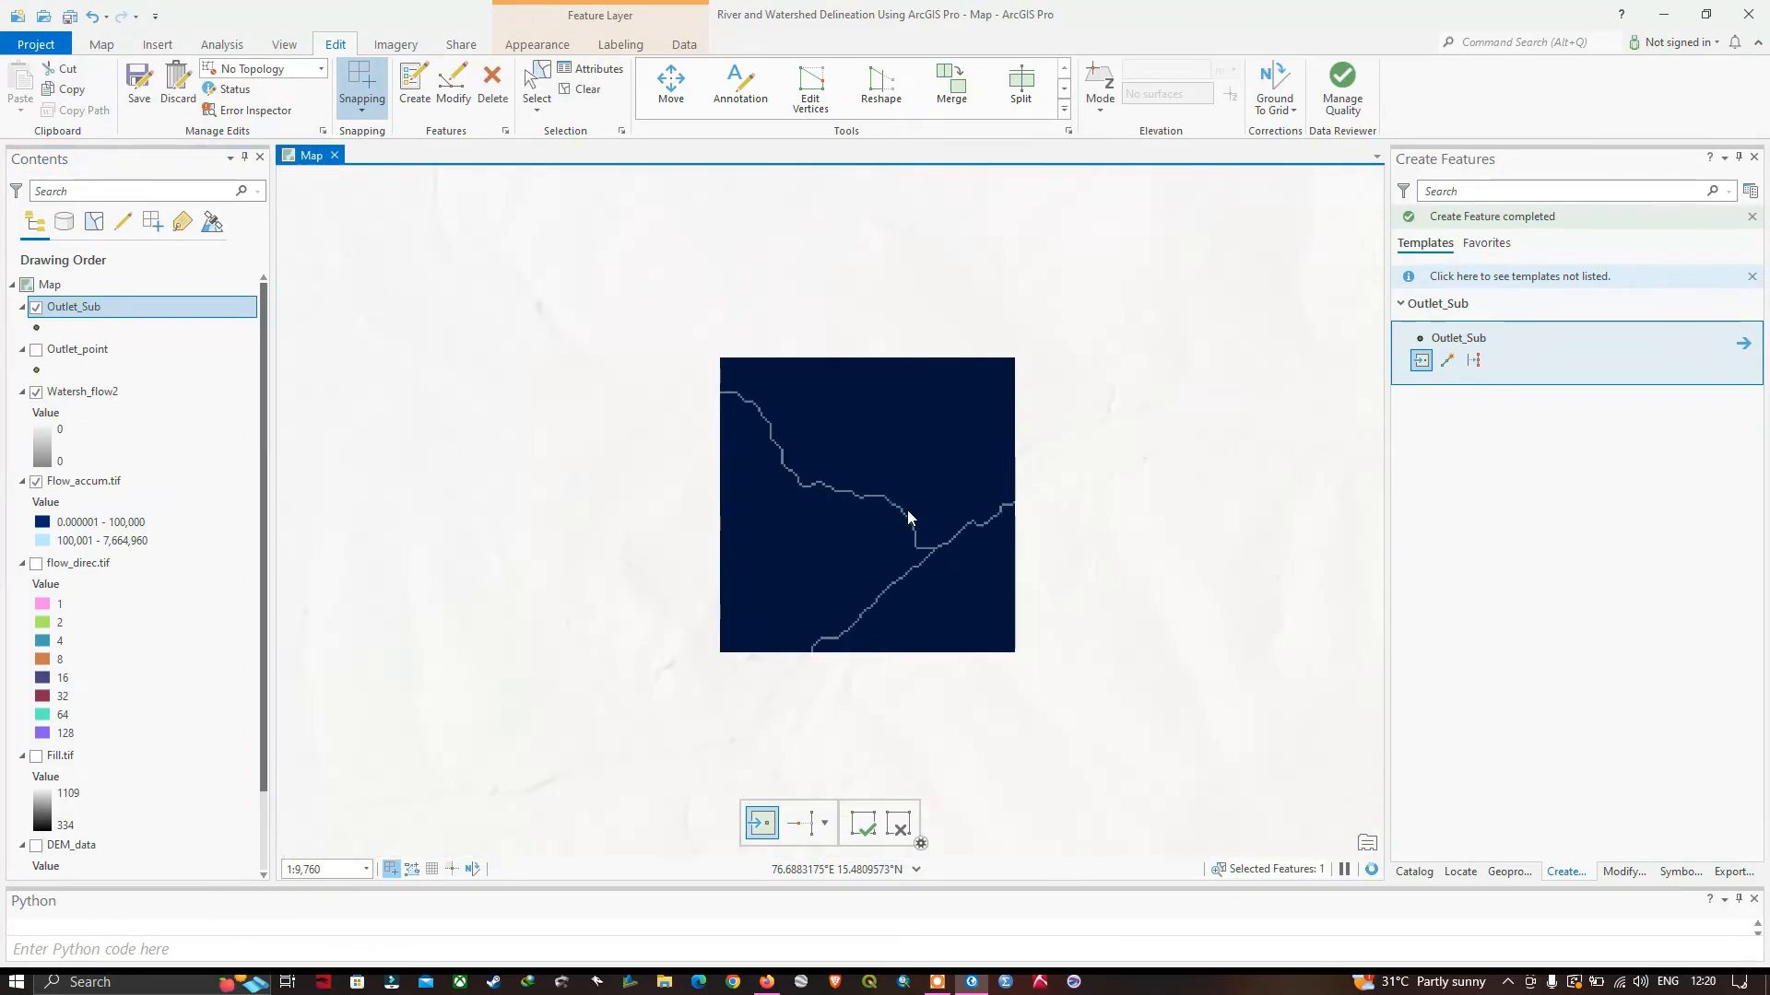
pyautogui.moveTo(888, 624); pyautogui.dragTo(1035, 470)
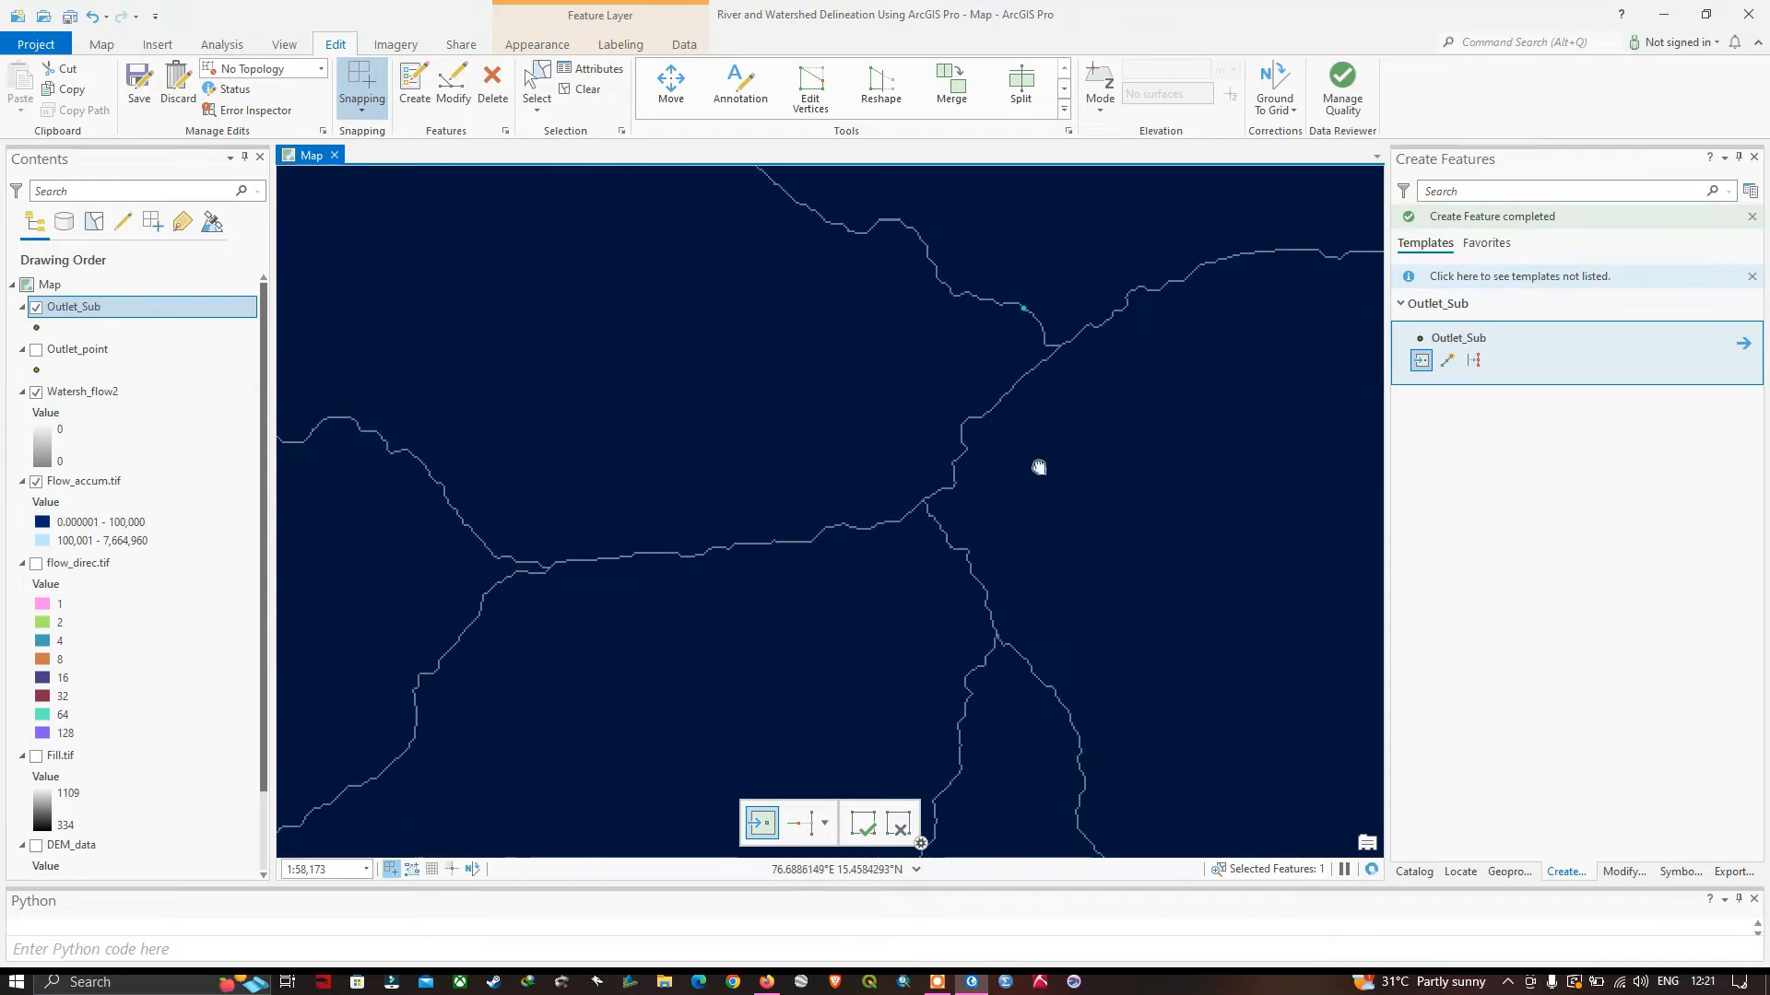
# Place an Outlet_Sub point on the southern tributary's stream cells, between its fork and its junction with the main river.
pyautogui.scroll(-4, 1014, 517)
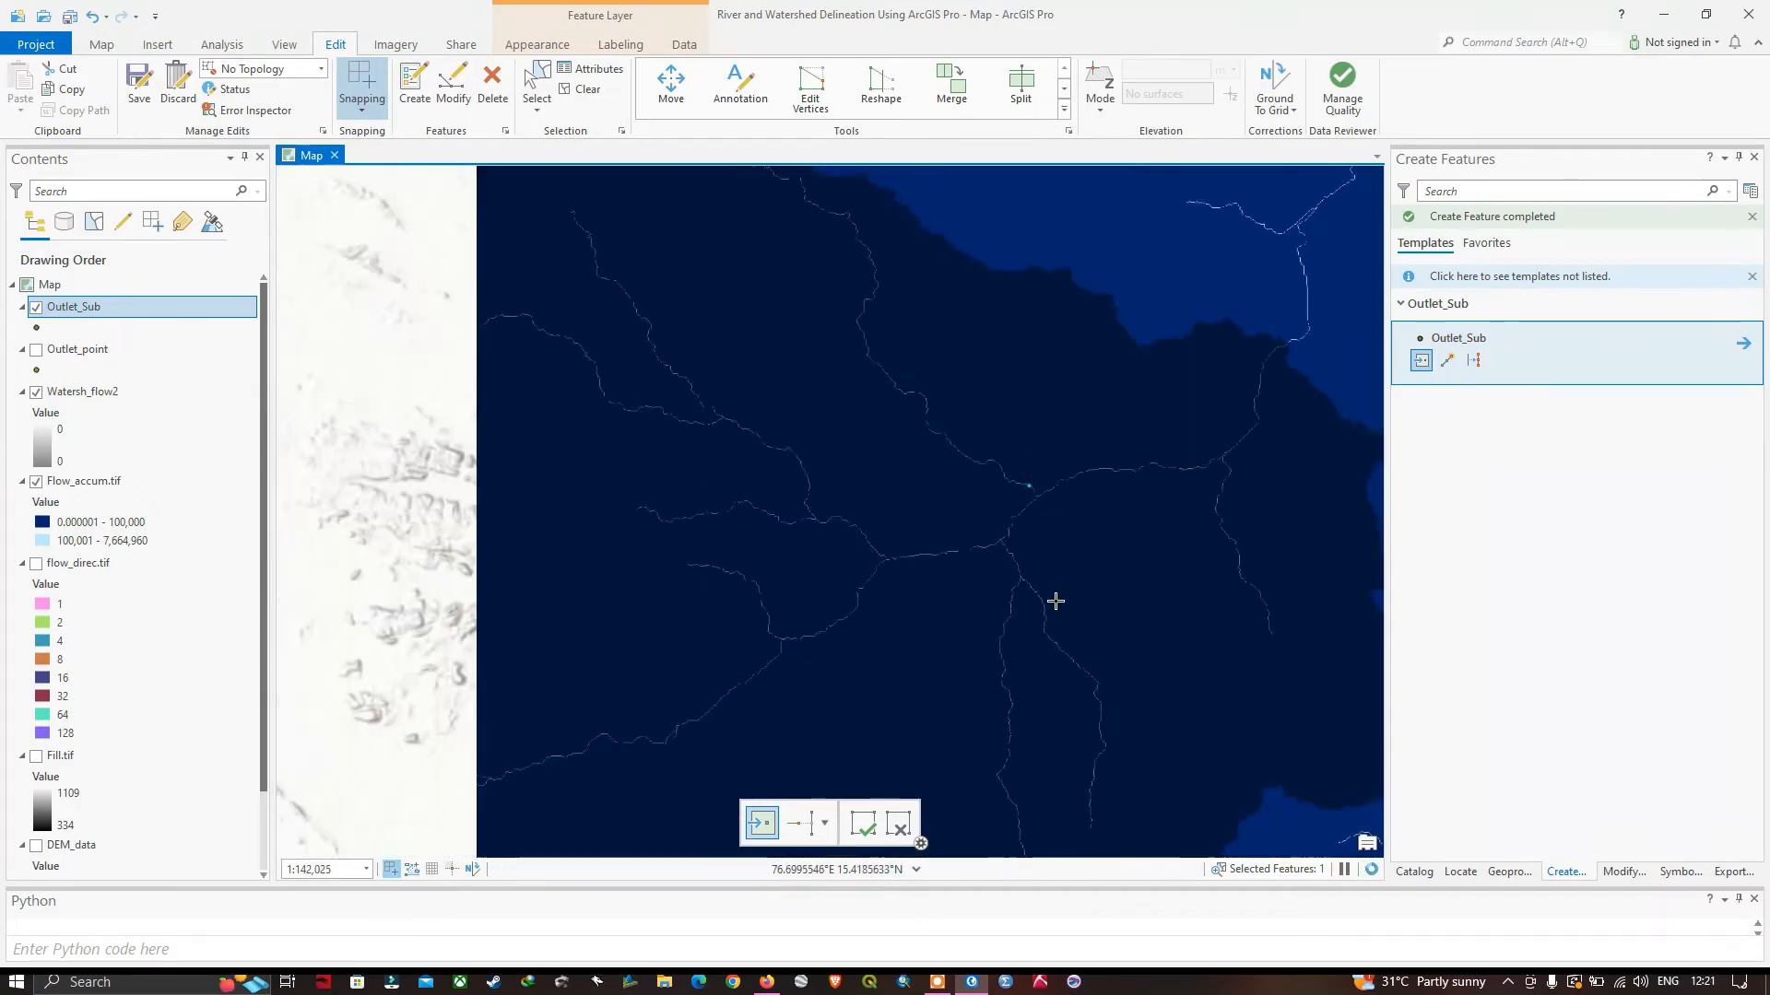
pyautogui.moveTo(1114, 615); pyautogui.dragTo(1063, 544)
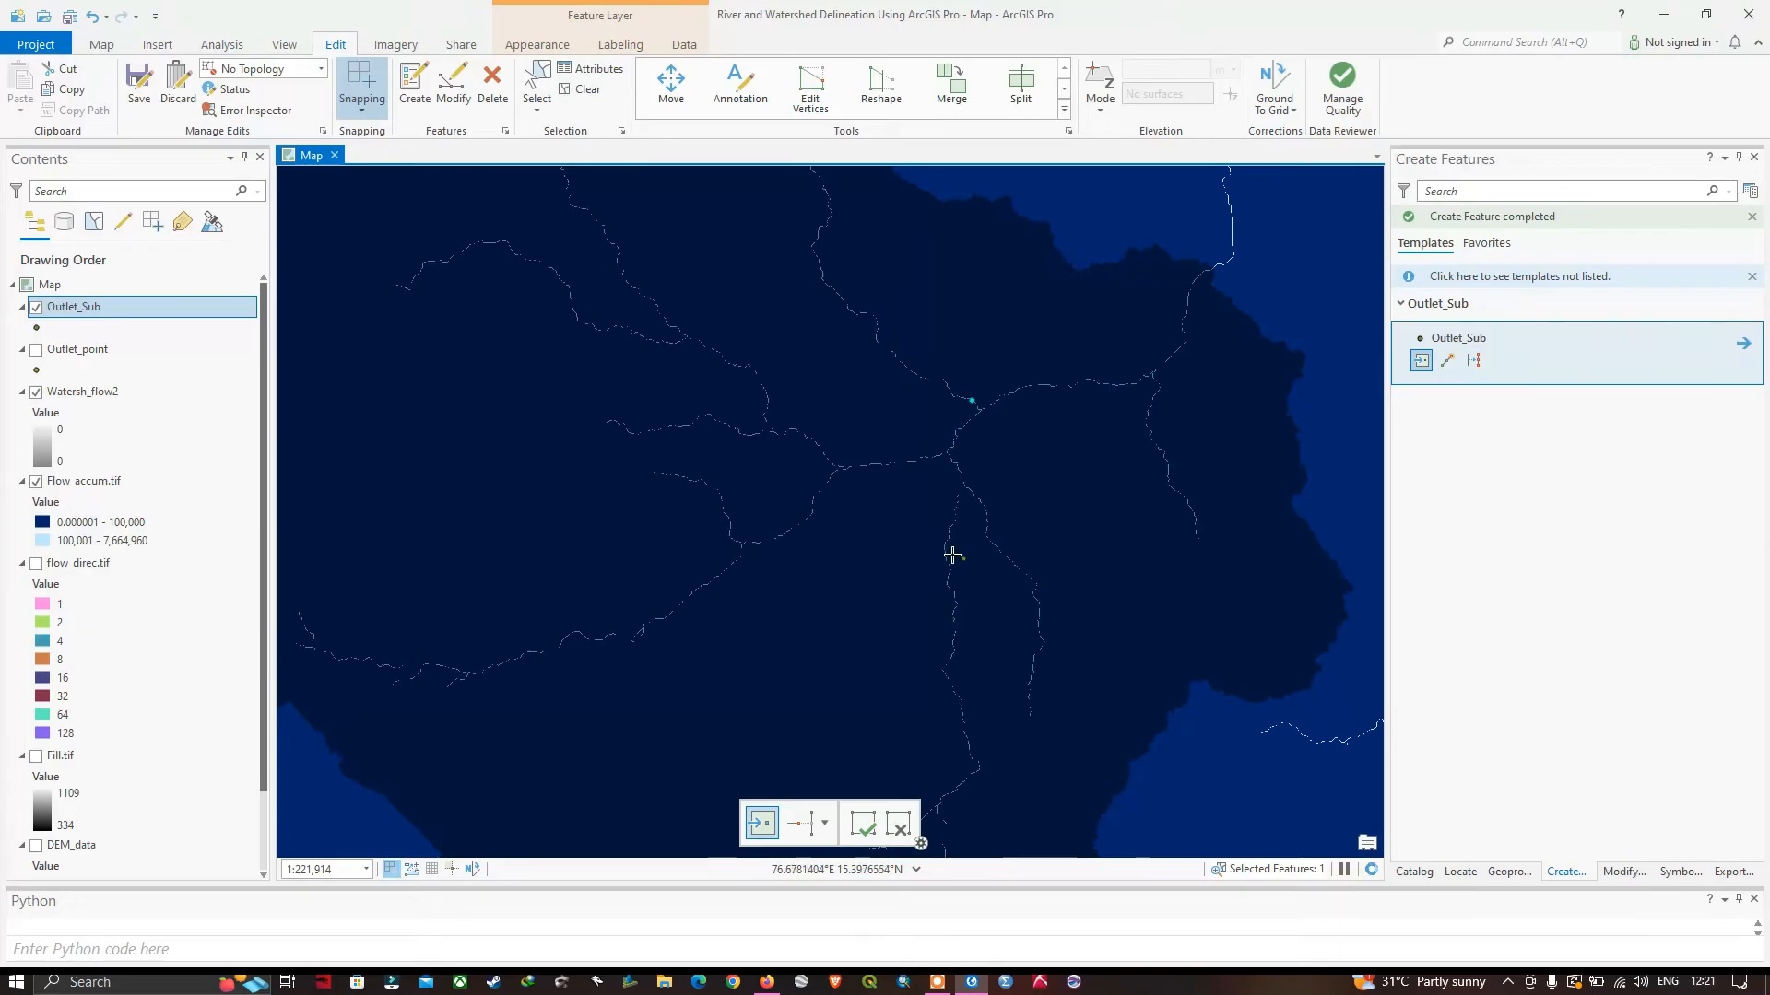
pyautogui.scroll(5, 1003, 546)
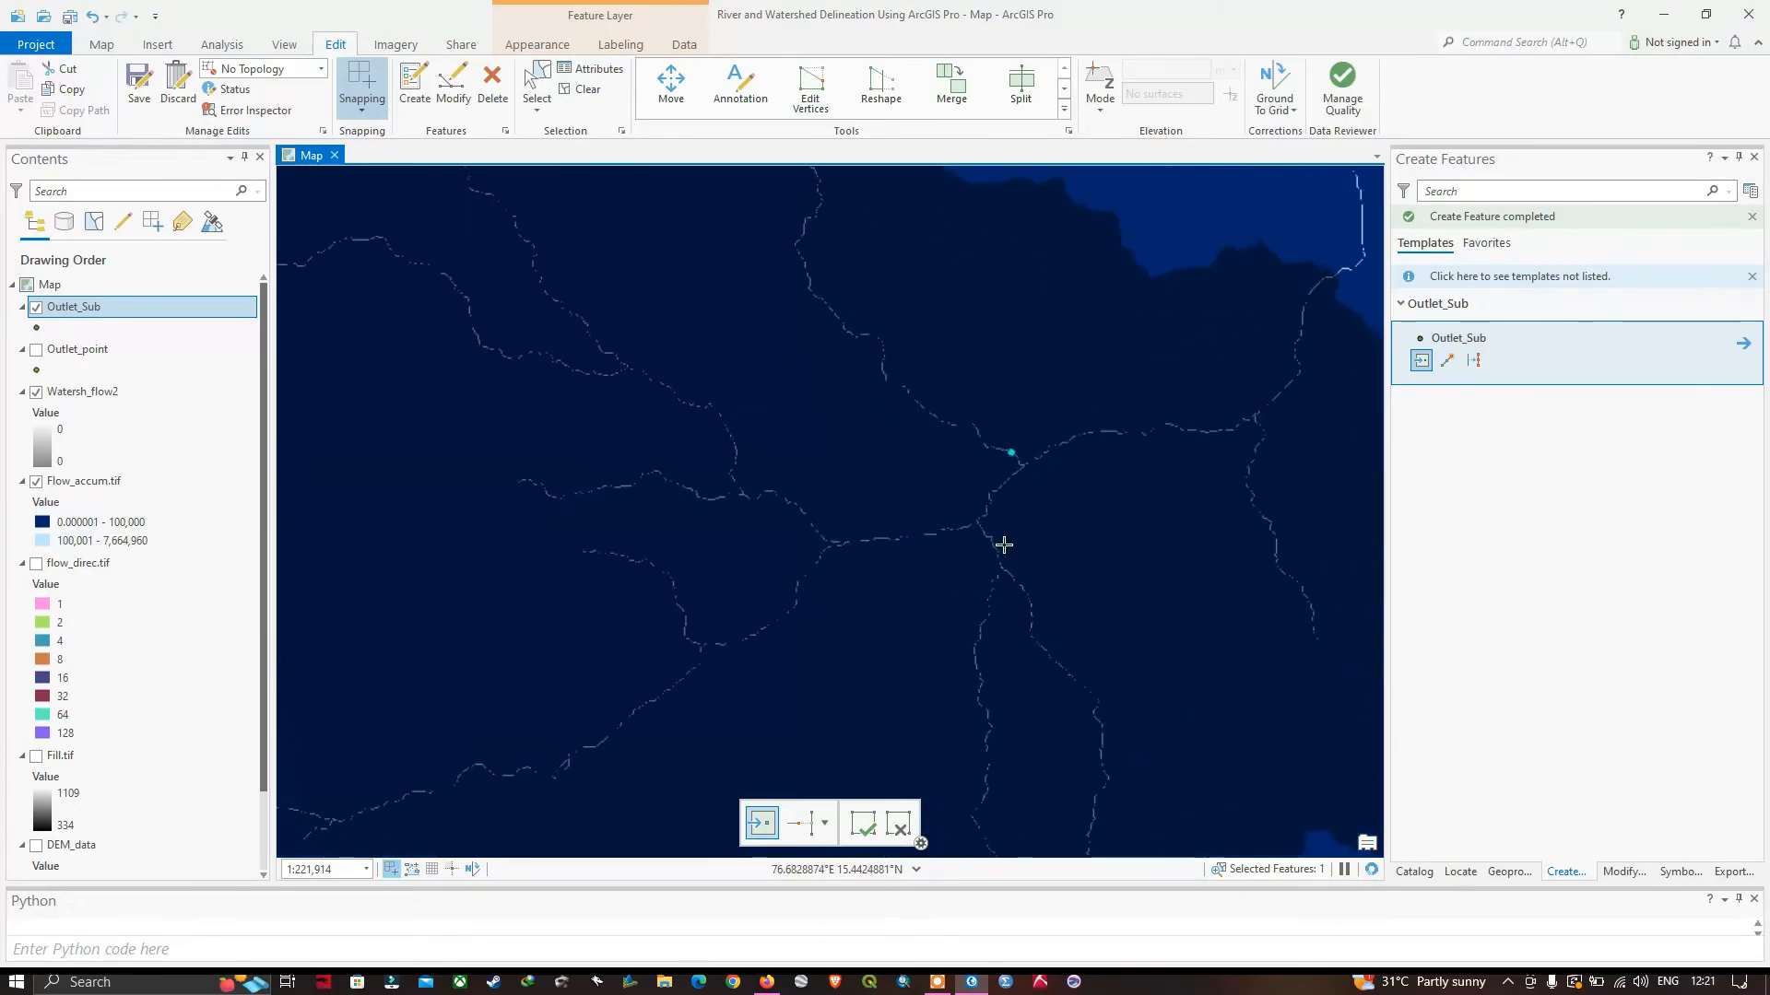
pyautogui.scroll(5, 991, 552)
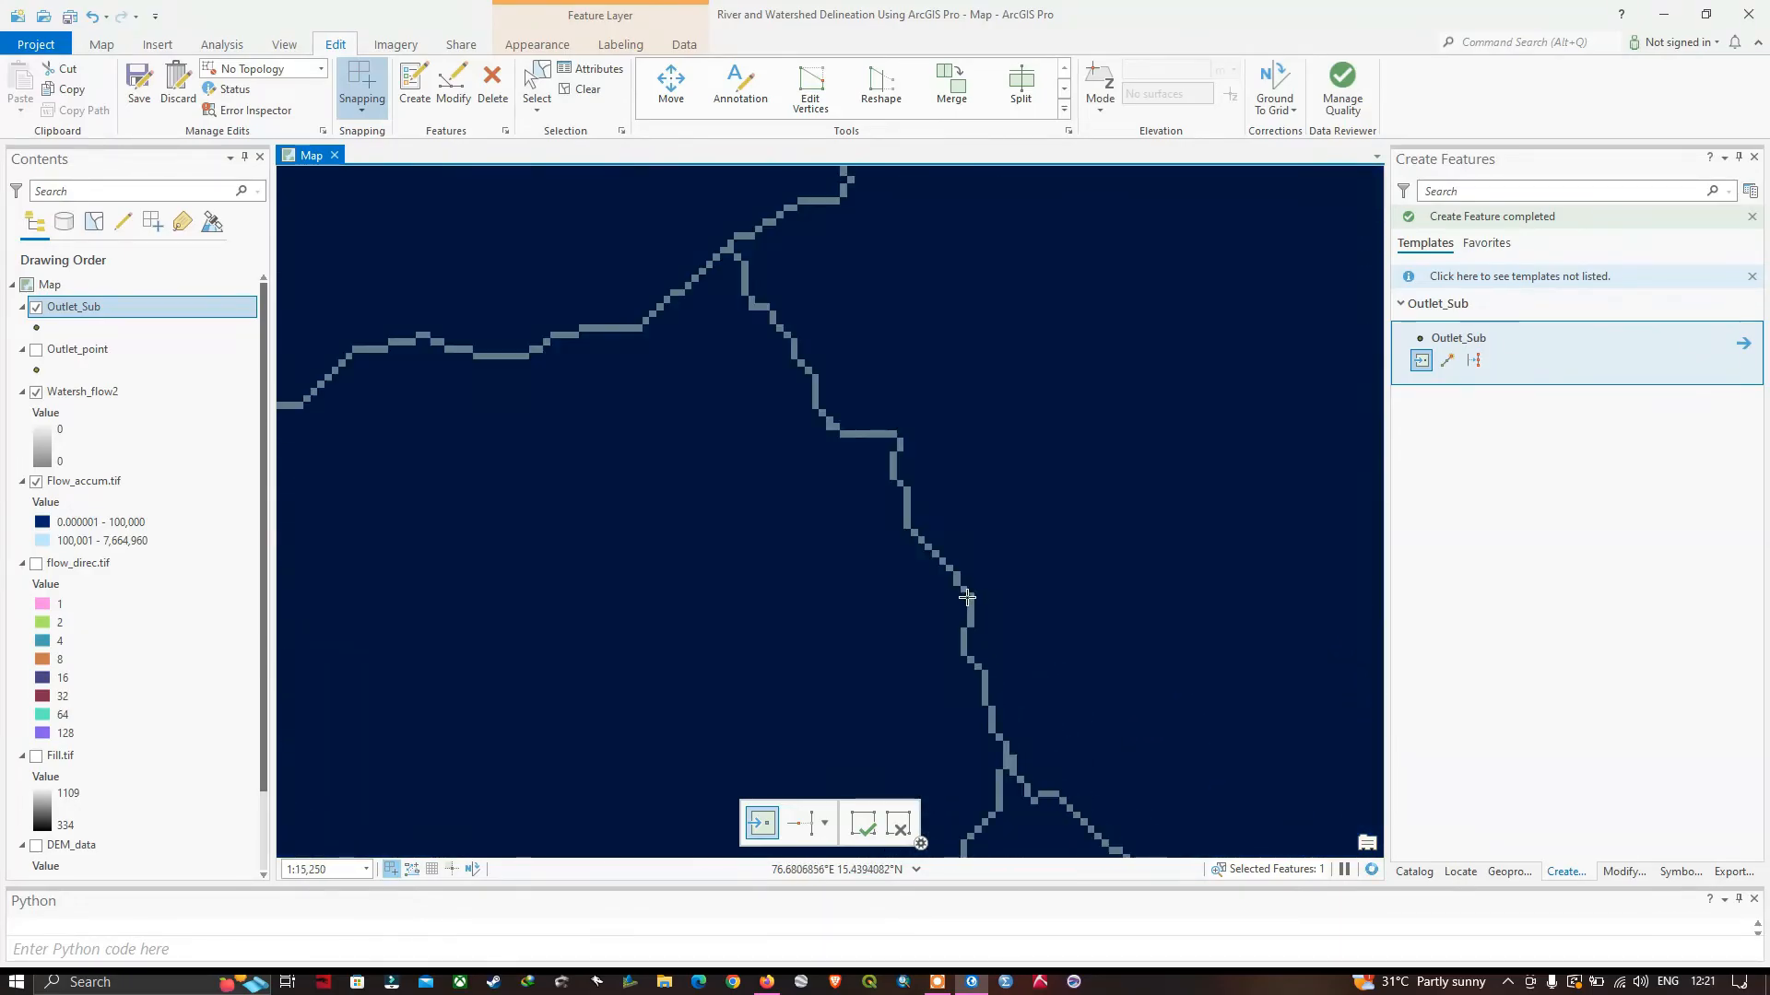
pyautogui.scroll(2, 961, 593)
pyautogui.scroll(2, 940, 553)
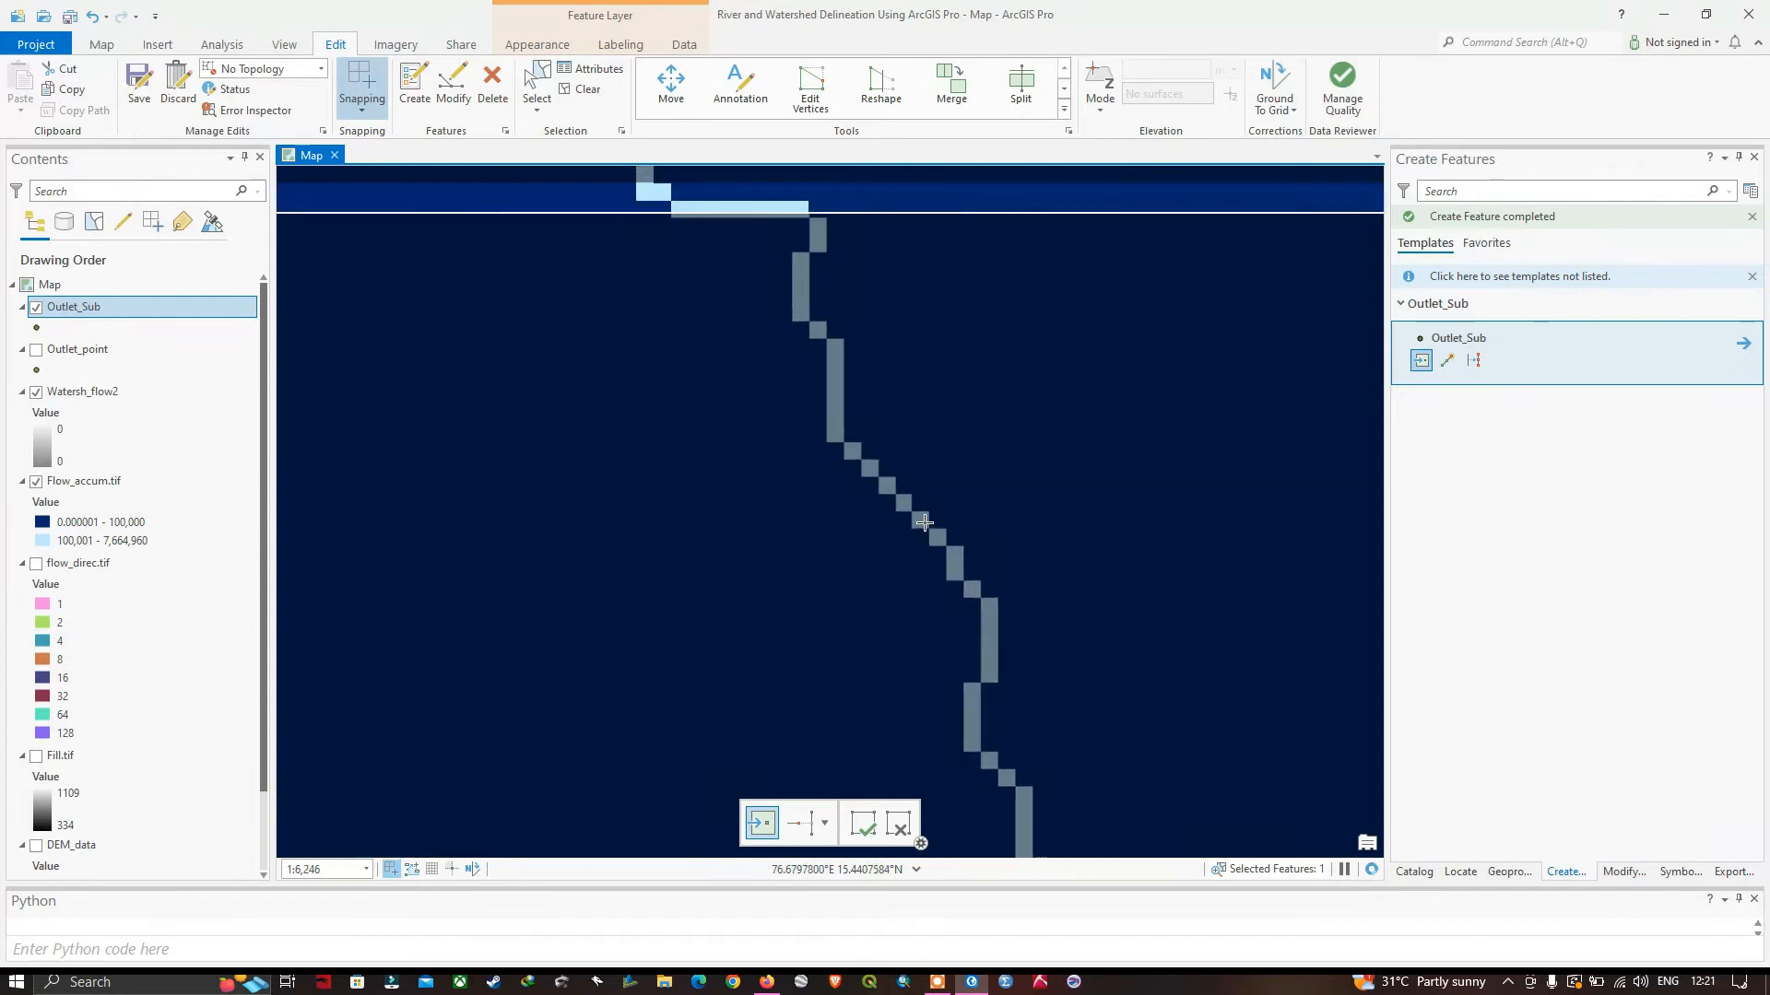
# Place an Outlet_Sub point on the northern branch of the western tributary, just upstream of where its two branches meet.
pyautogui.scroll(-5, 977, 535)
pyautogui.scroll(-2, 1003, 555)
pyautogui.moveTo(1095, 595); pyautogui.dragTo(1039, 431)
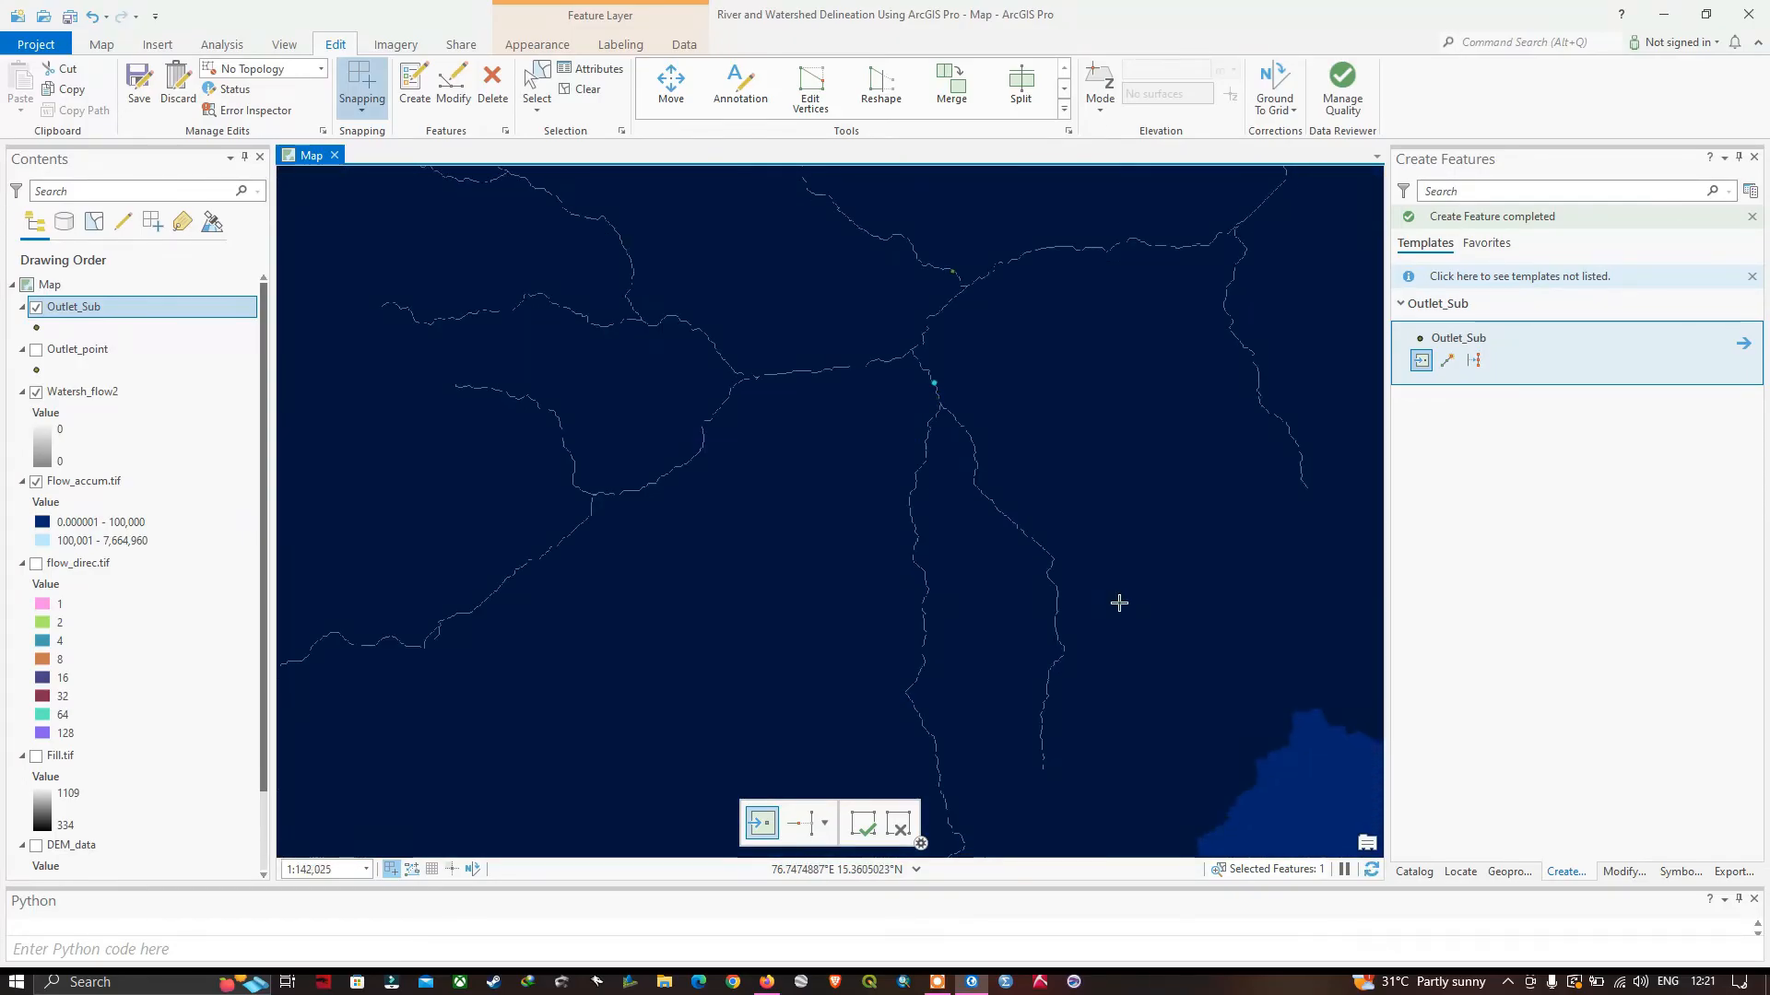
pyautogui.moveTo(1118, 600); pyautogui.dragTo(1205, 375)
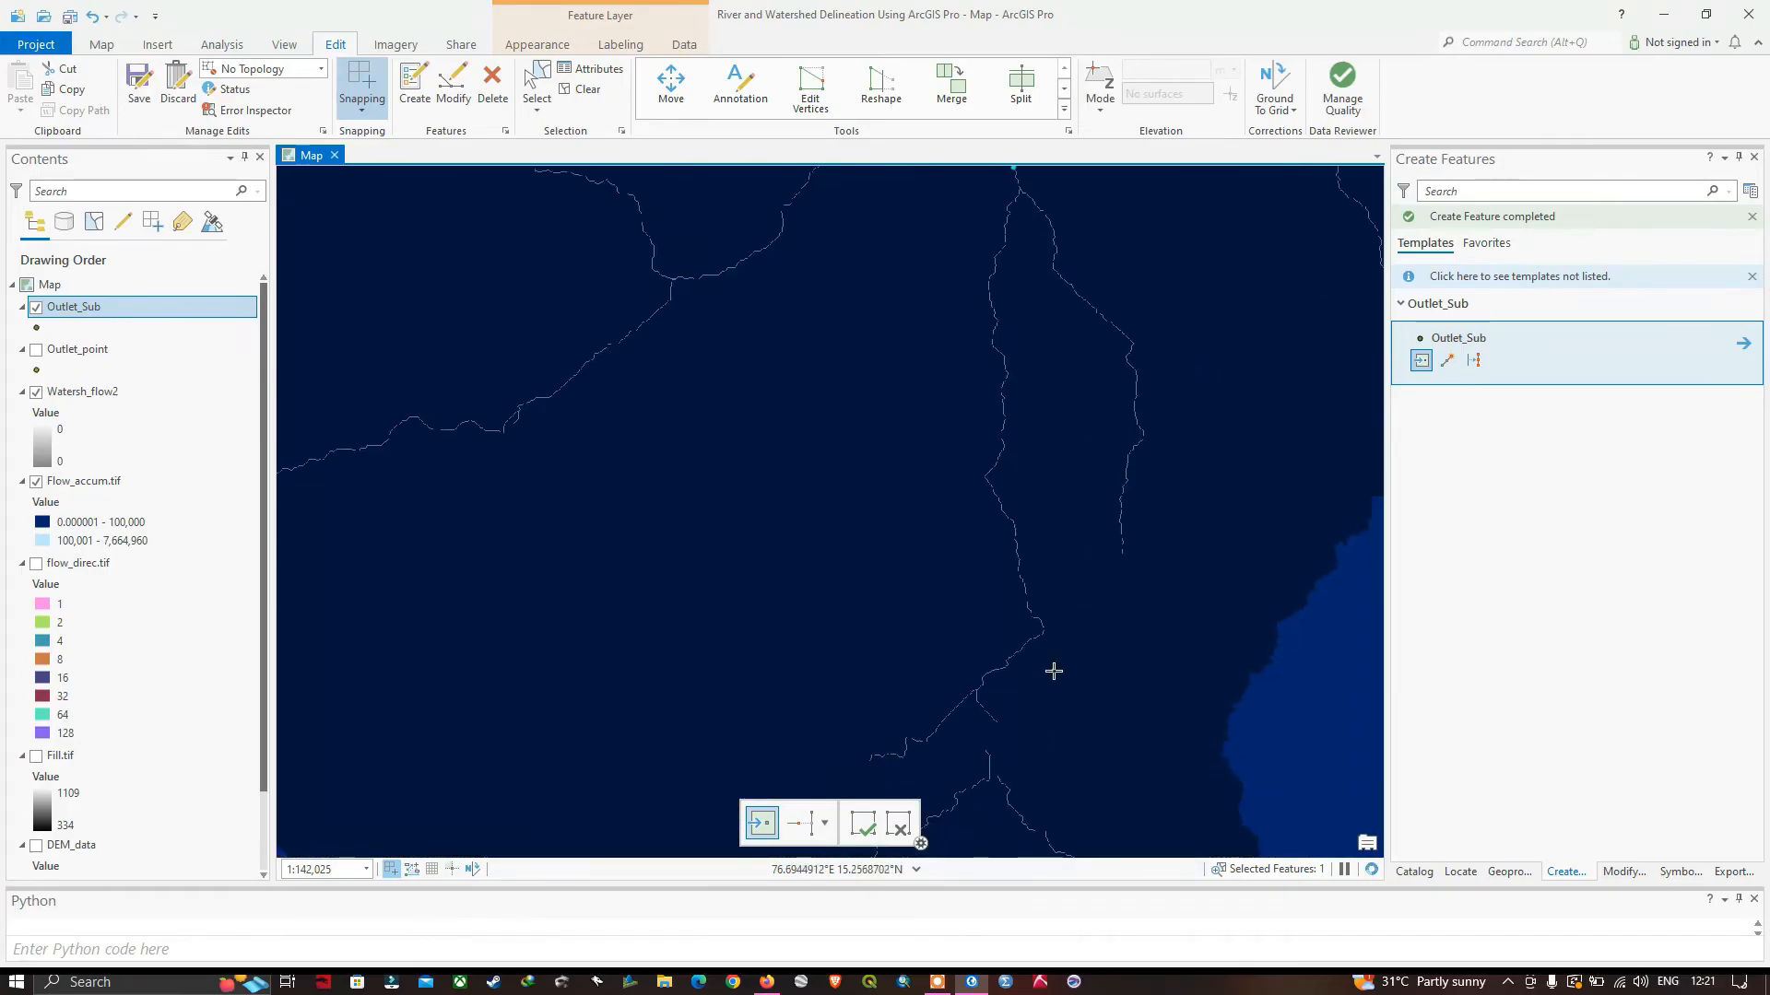
pyautogui.scroll(-2, 956, 580)
pyautogui.scroll(6, 949, 588)
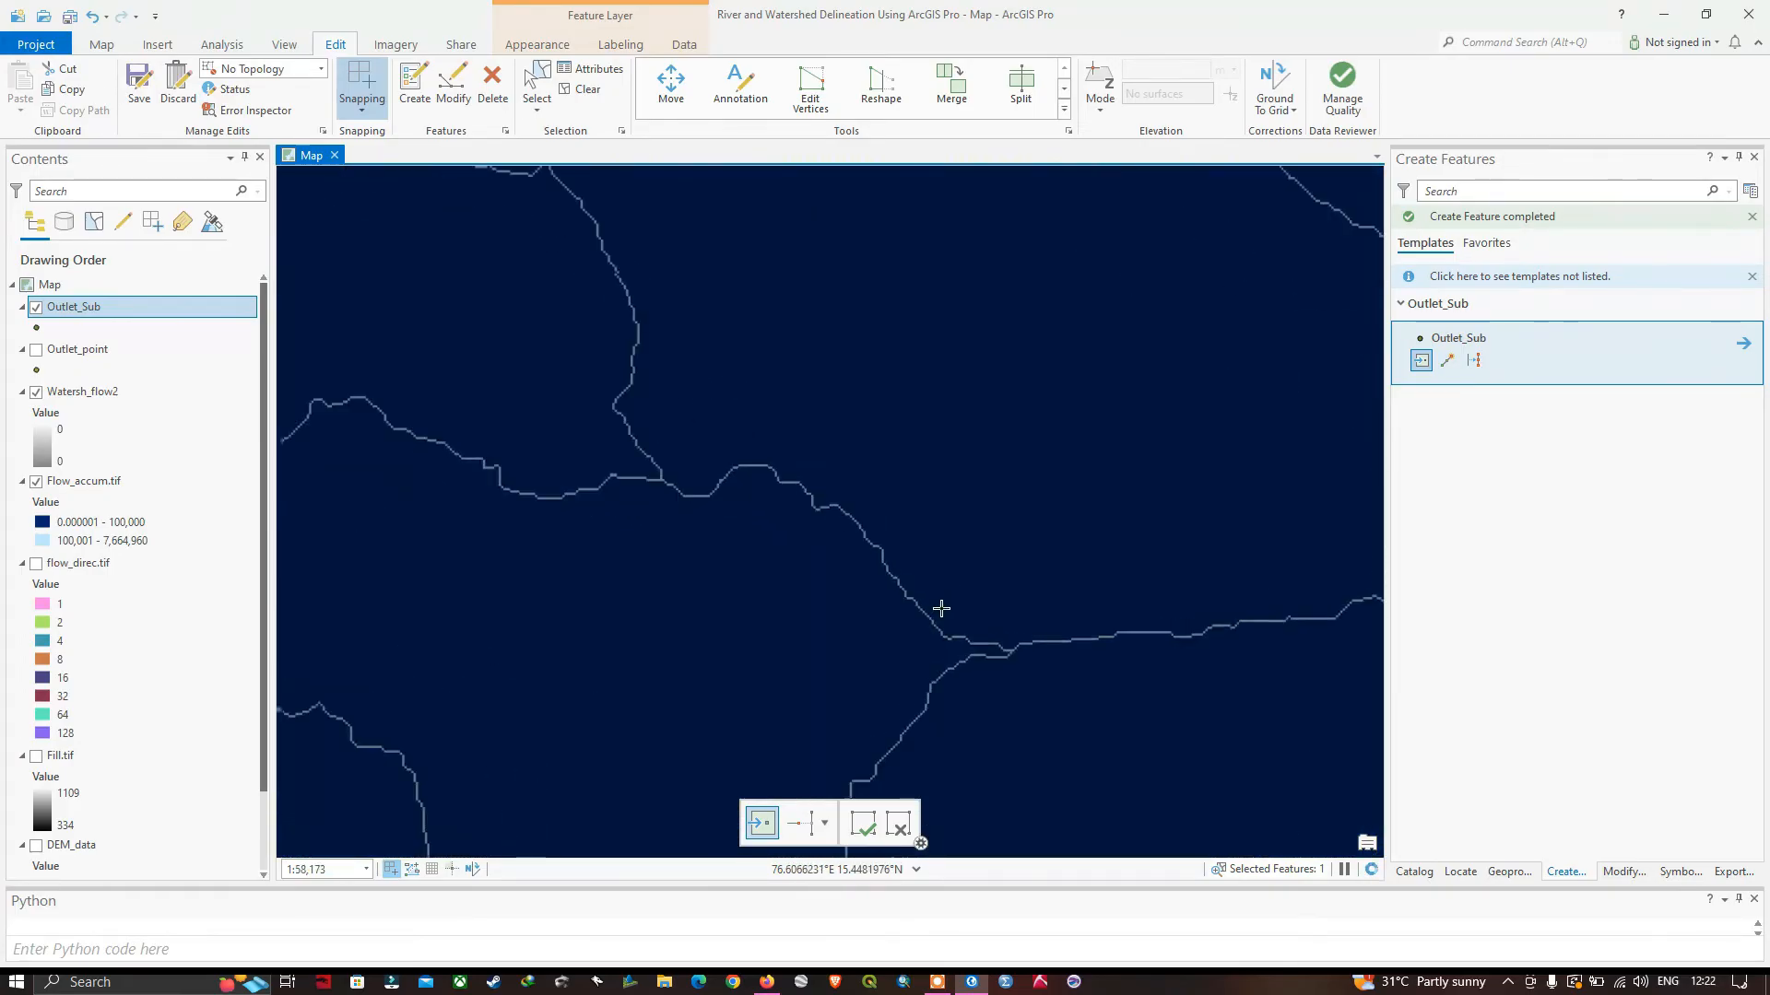
pyautogui.scroll(1, 918, 626)
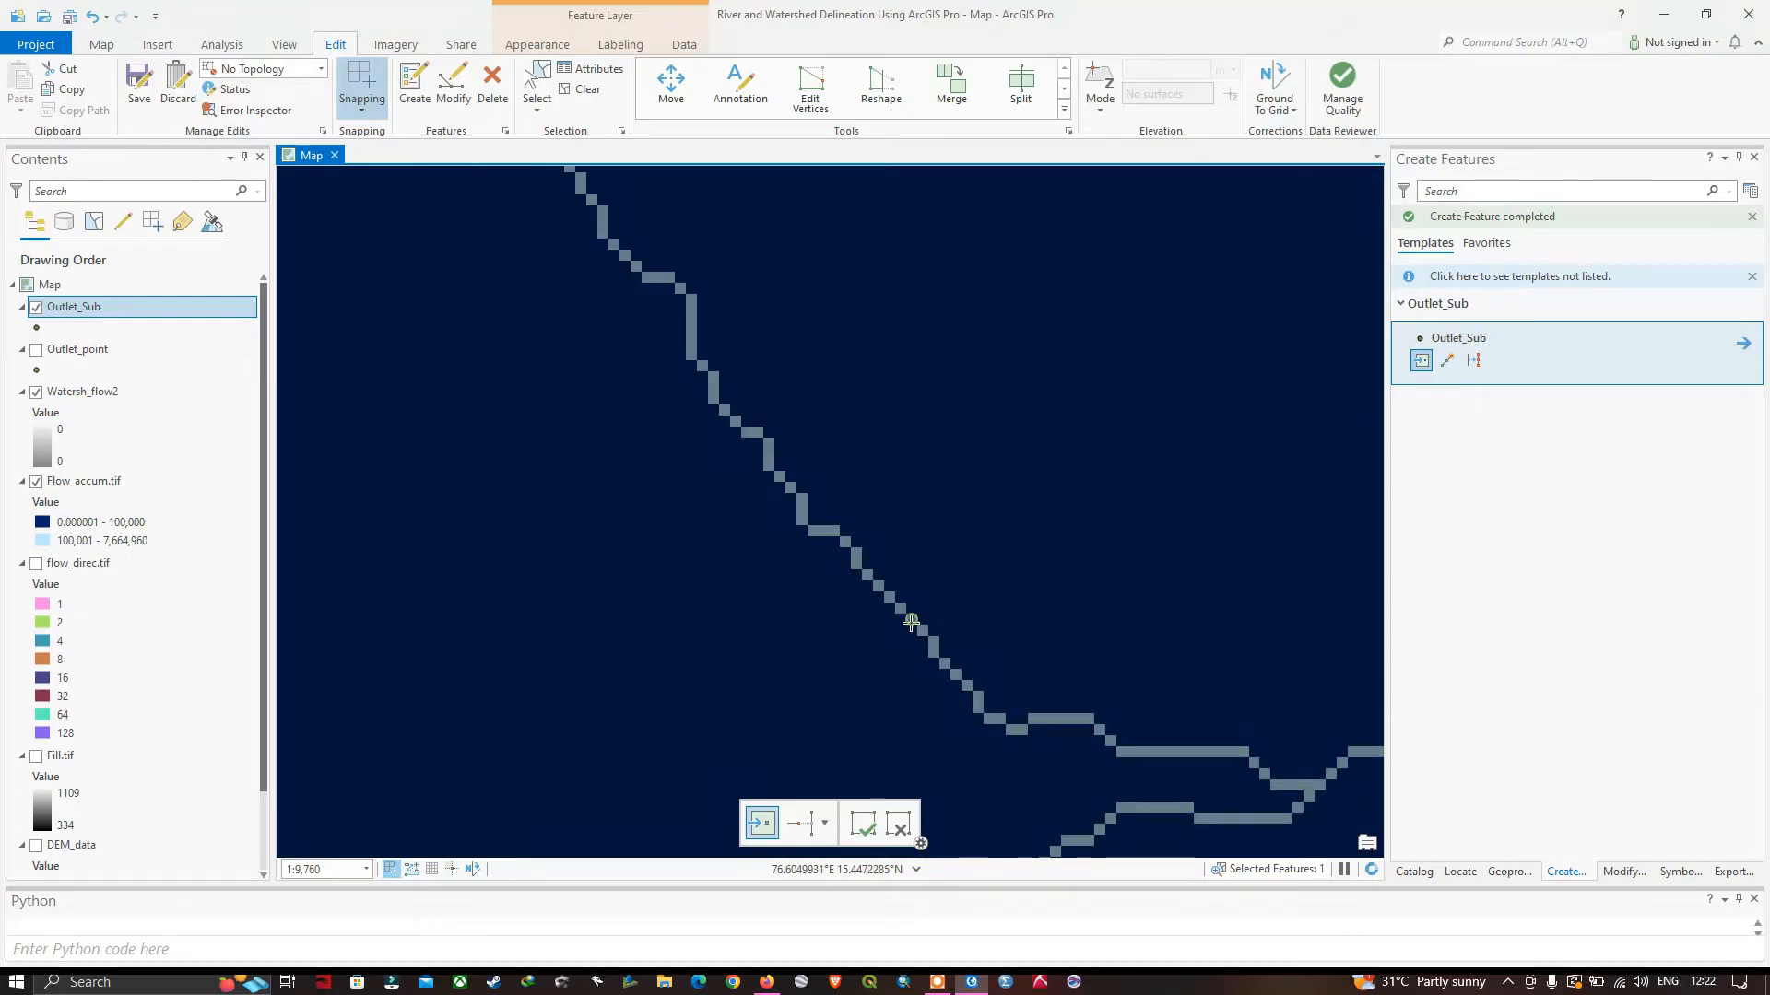
# Place Outlet_Sub points on the western tributary's southern branch, the far southern stream and the main river near the watershed's northeastern outlet.
pyautogui.scroll(-5, 940, 656)
pyautogui.scroll(-3, 965, 683)
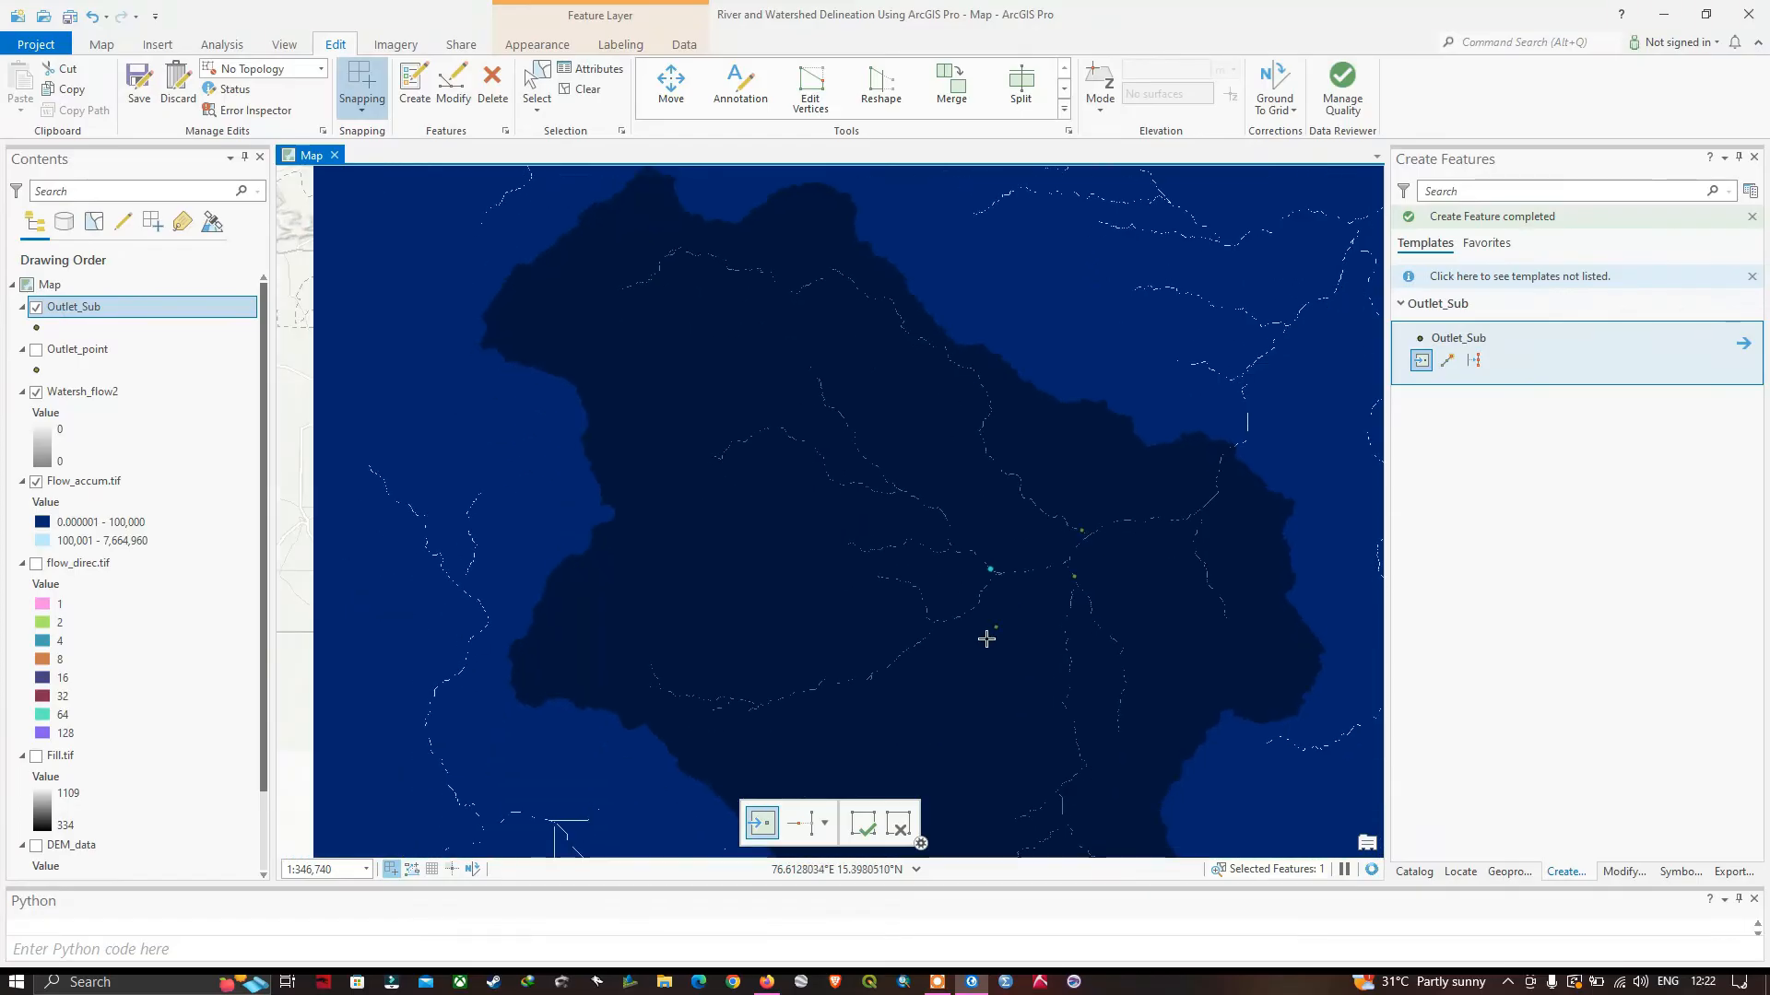
pyautogui.scroll(3, 974, 631)
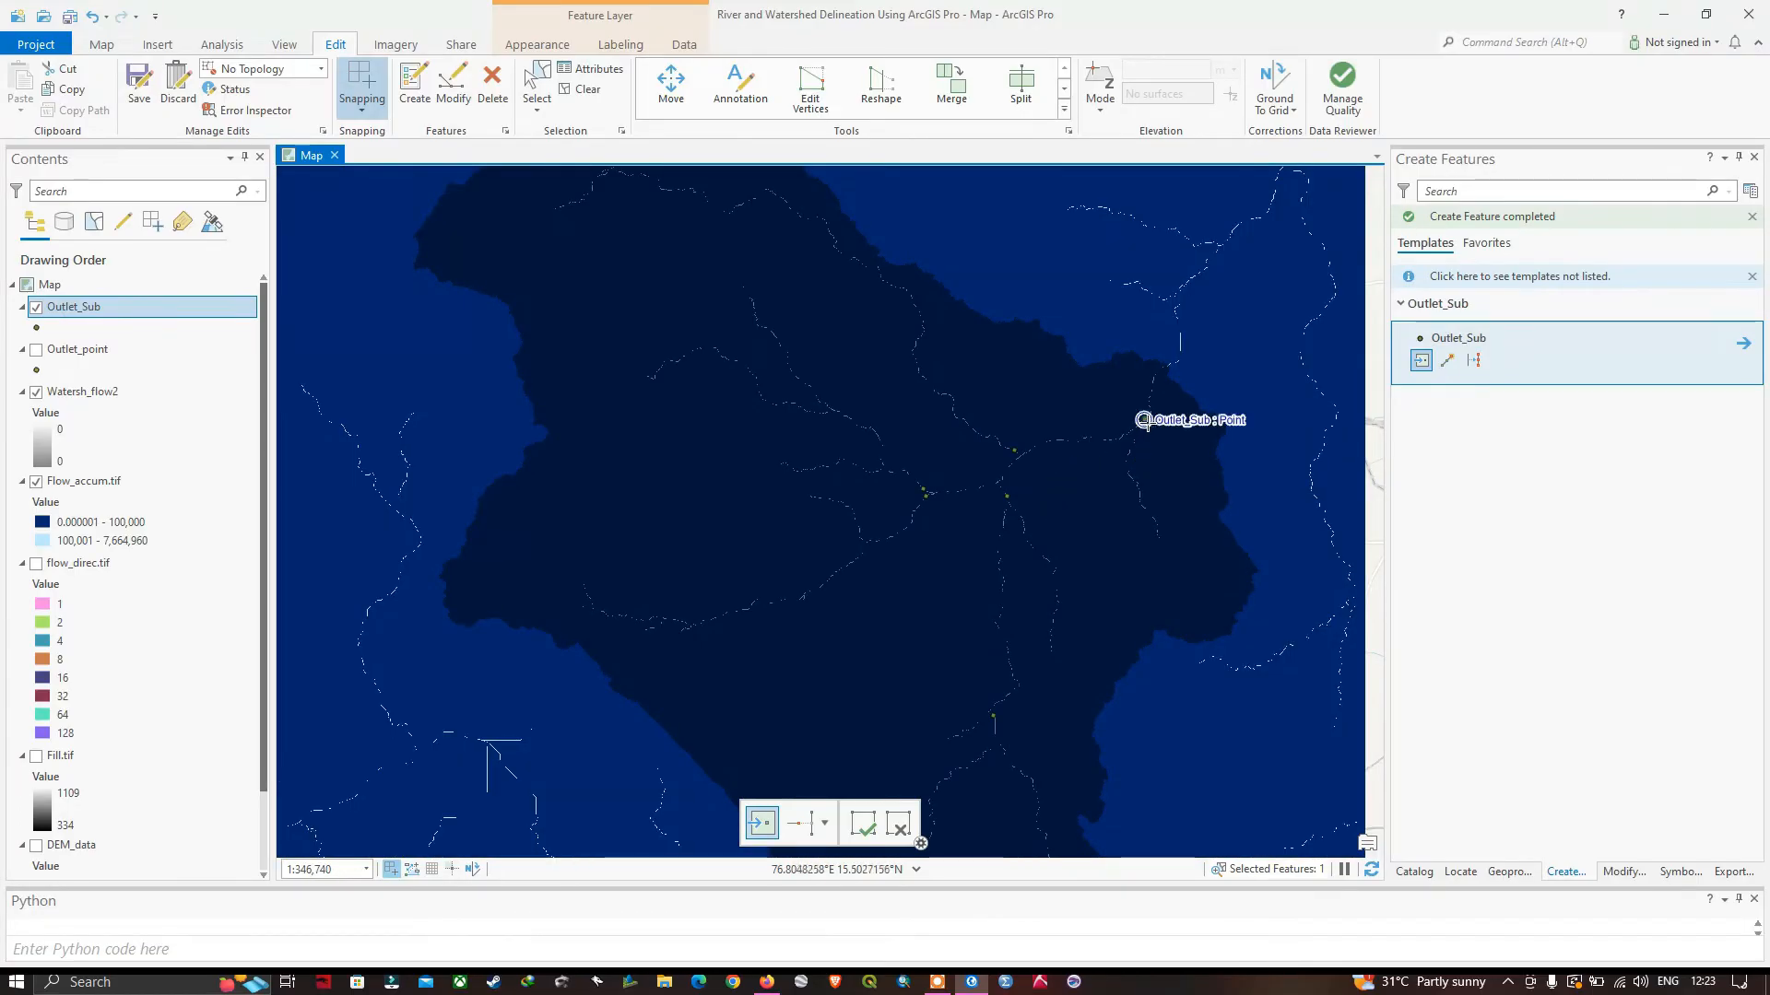
# Check the placed Outlet_Sub points at the tributary junctions and save all edits.
pyautogui.click(1013, 449)
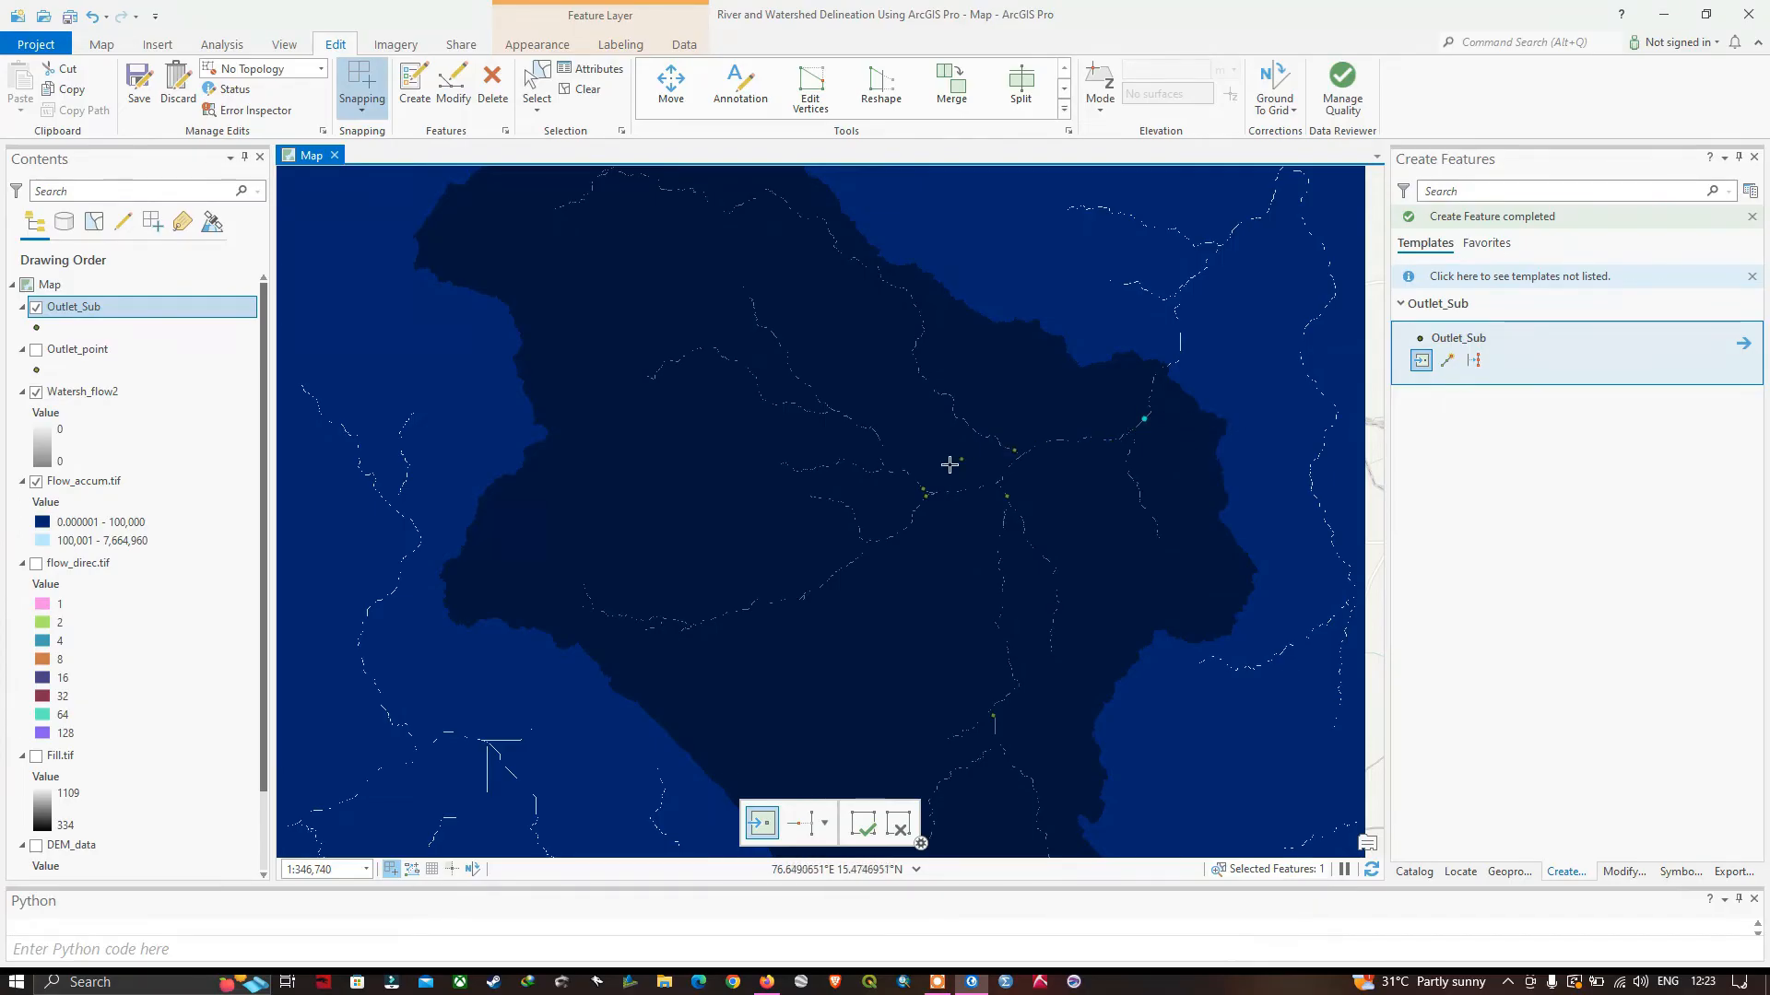
pyautogui.click(926, 496)
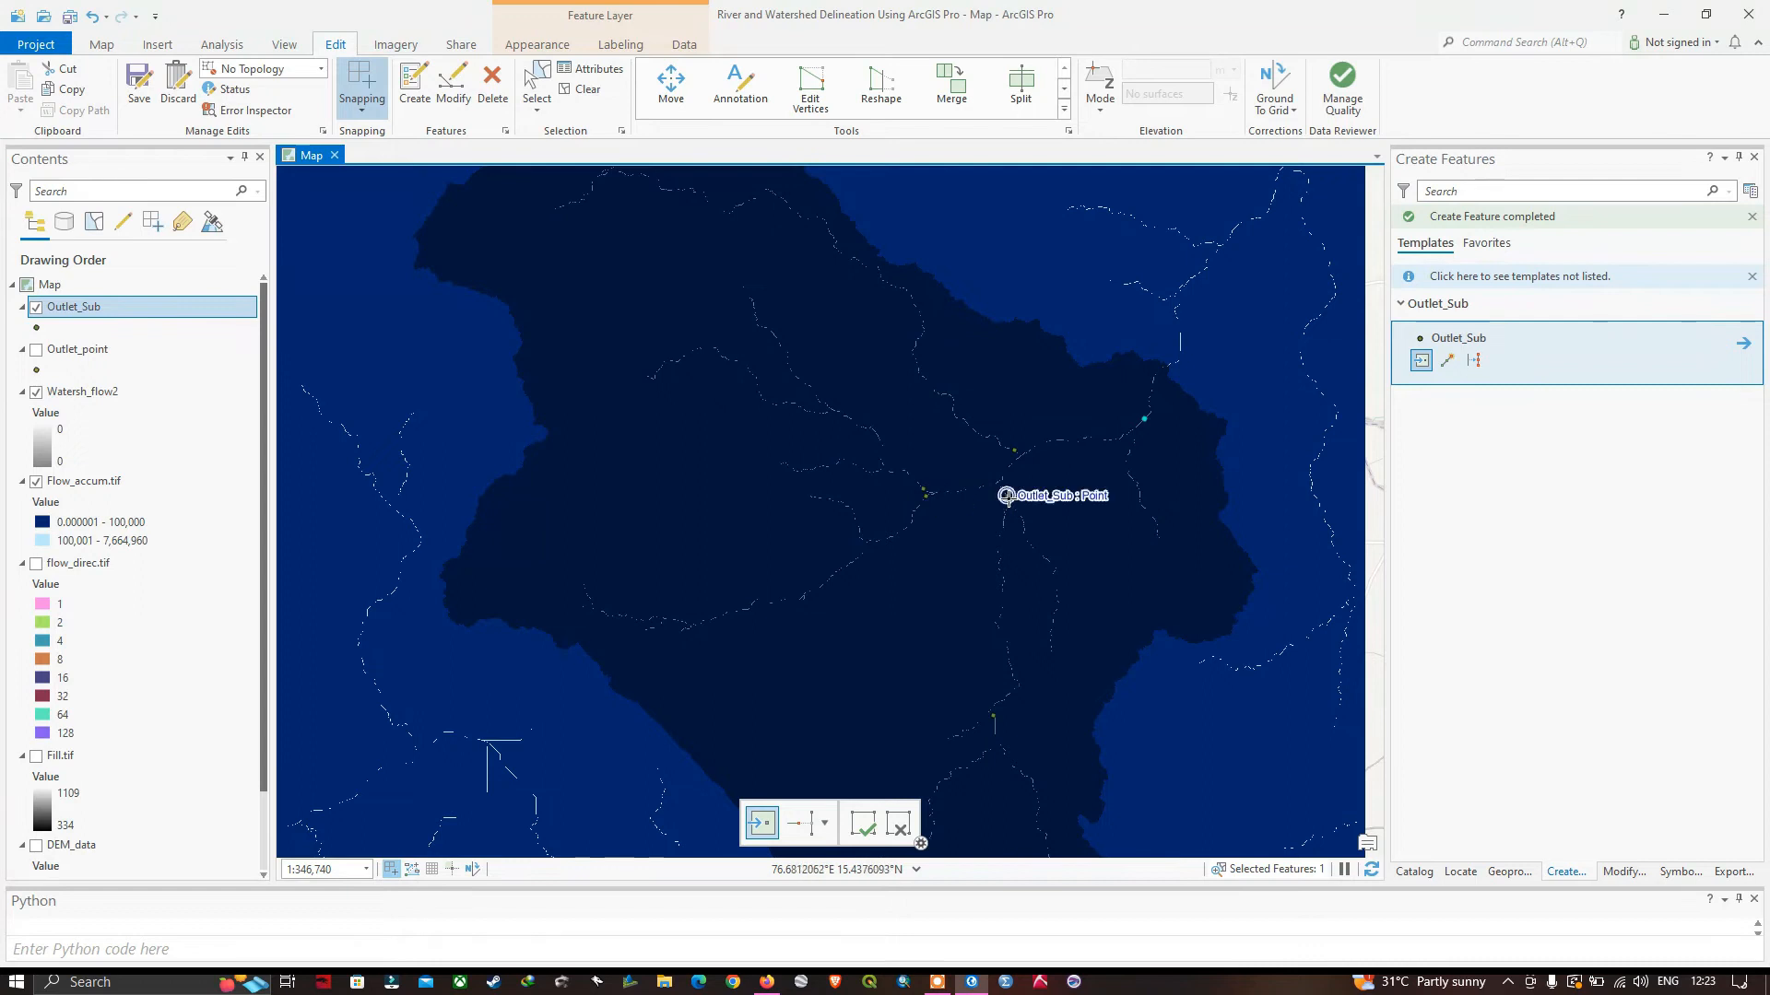
pyautogui.click(1006, 496)
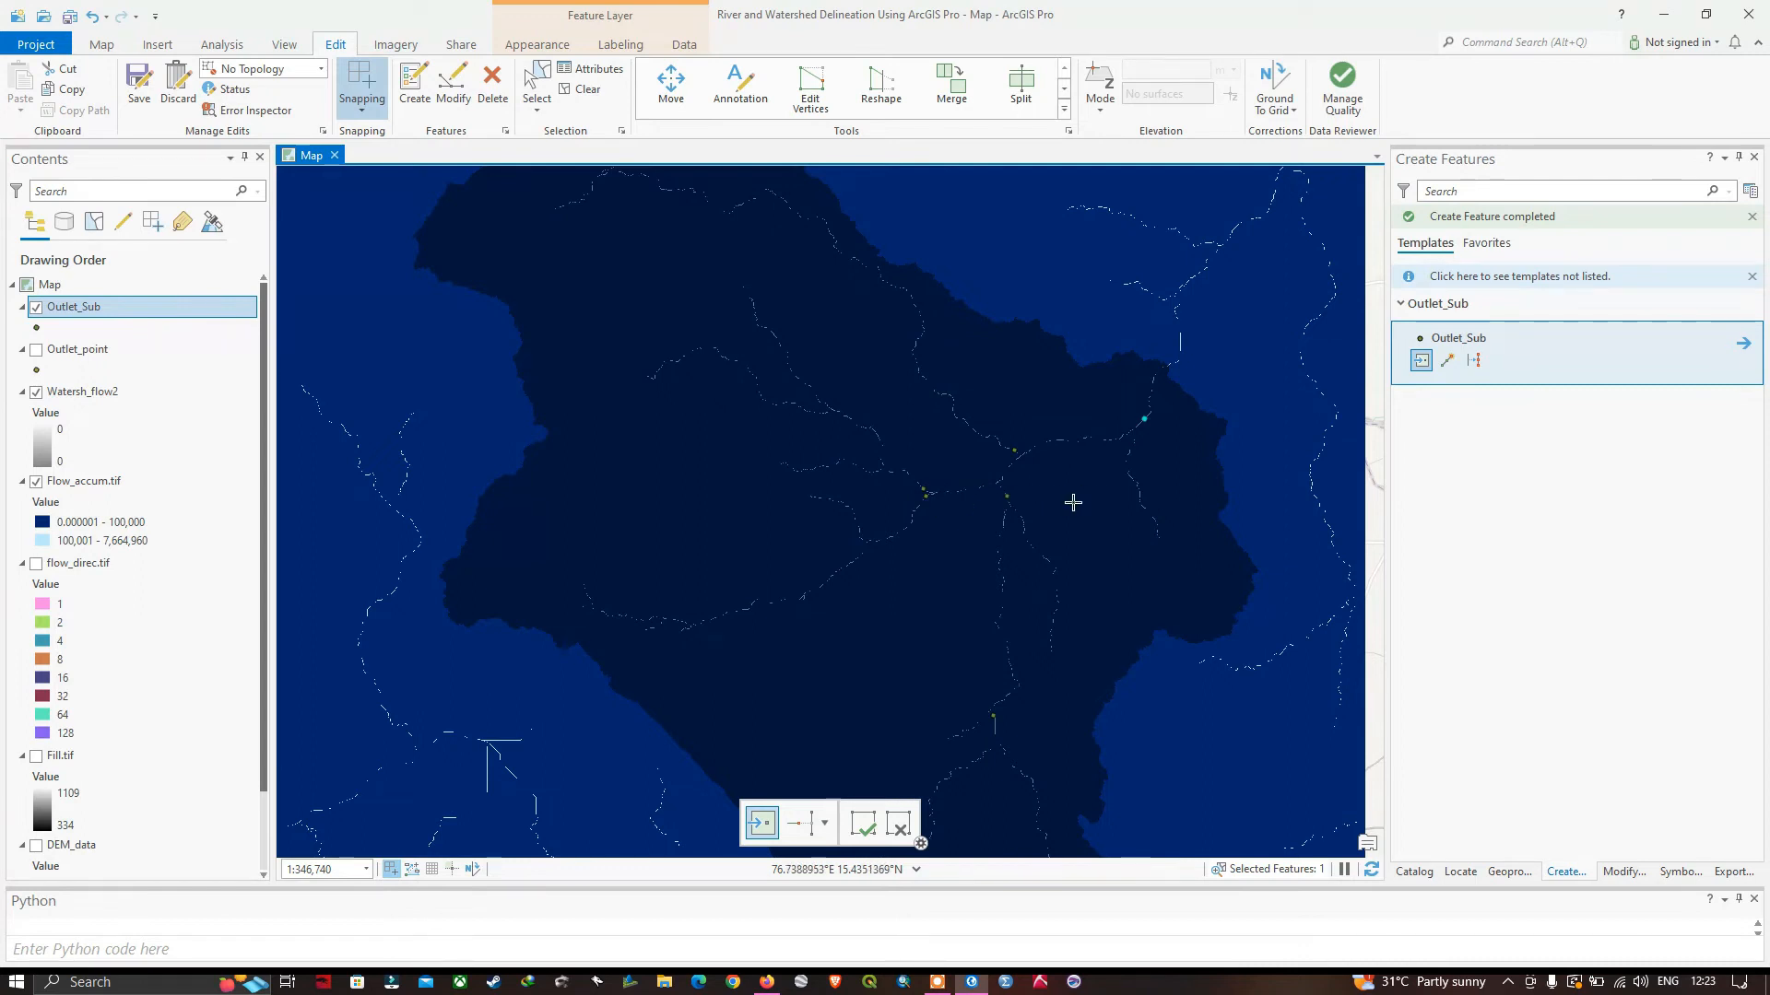
pyautogui.click(923, 491)
pyautogui.click(140, 96)
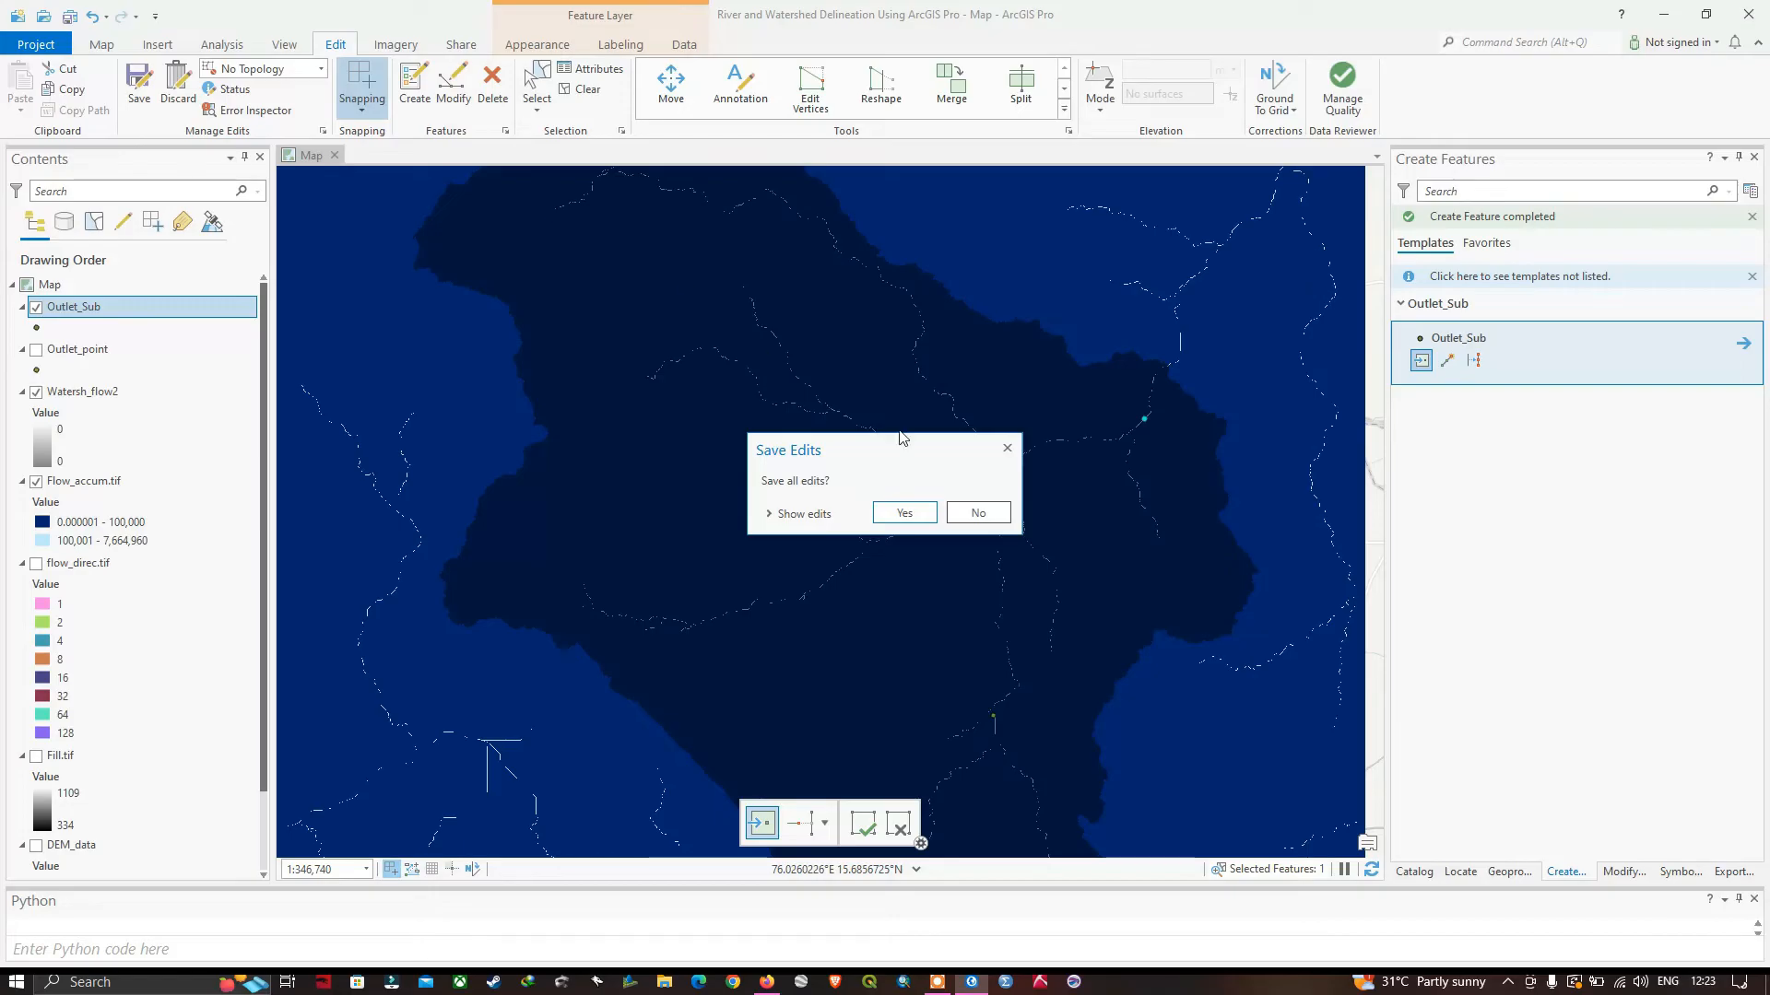
pyautogui.click(904, 512)
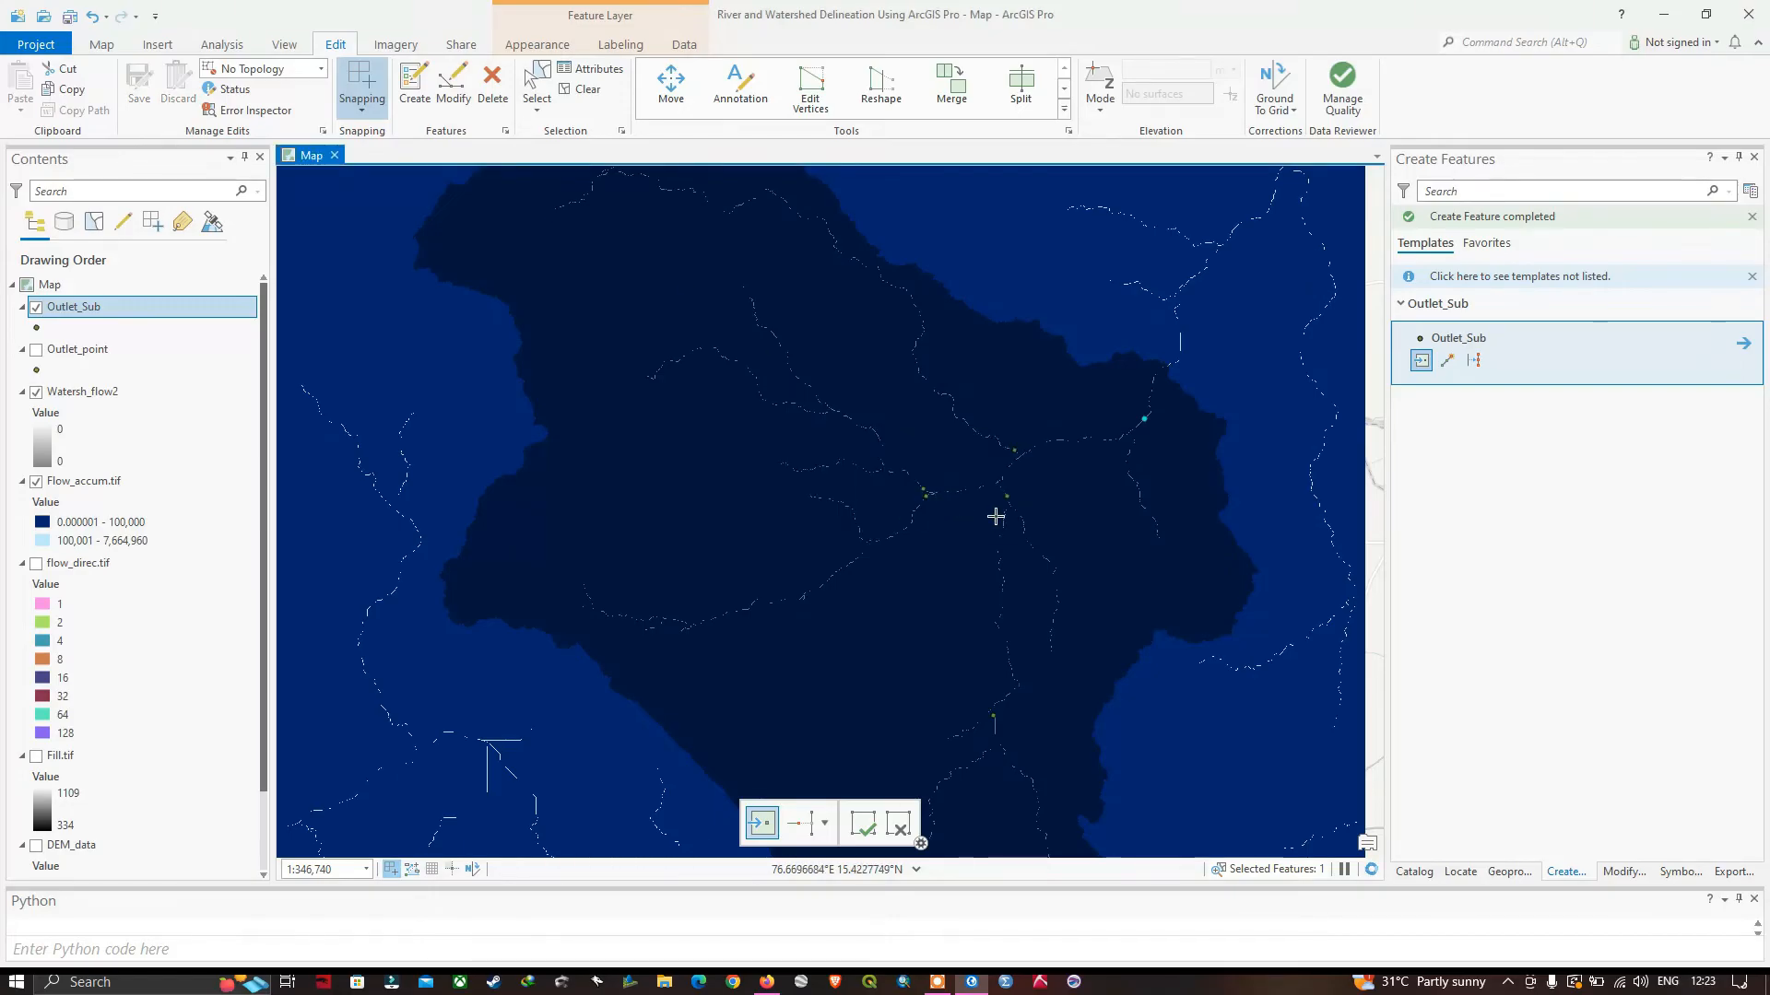
# Examine where the Outlet_Sub points sit relative to the river junctions and the main watershed.
pyautogui.scroll(-2, 996, 516)
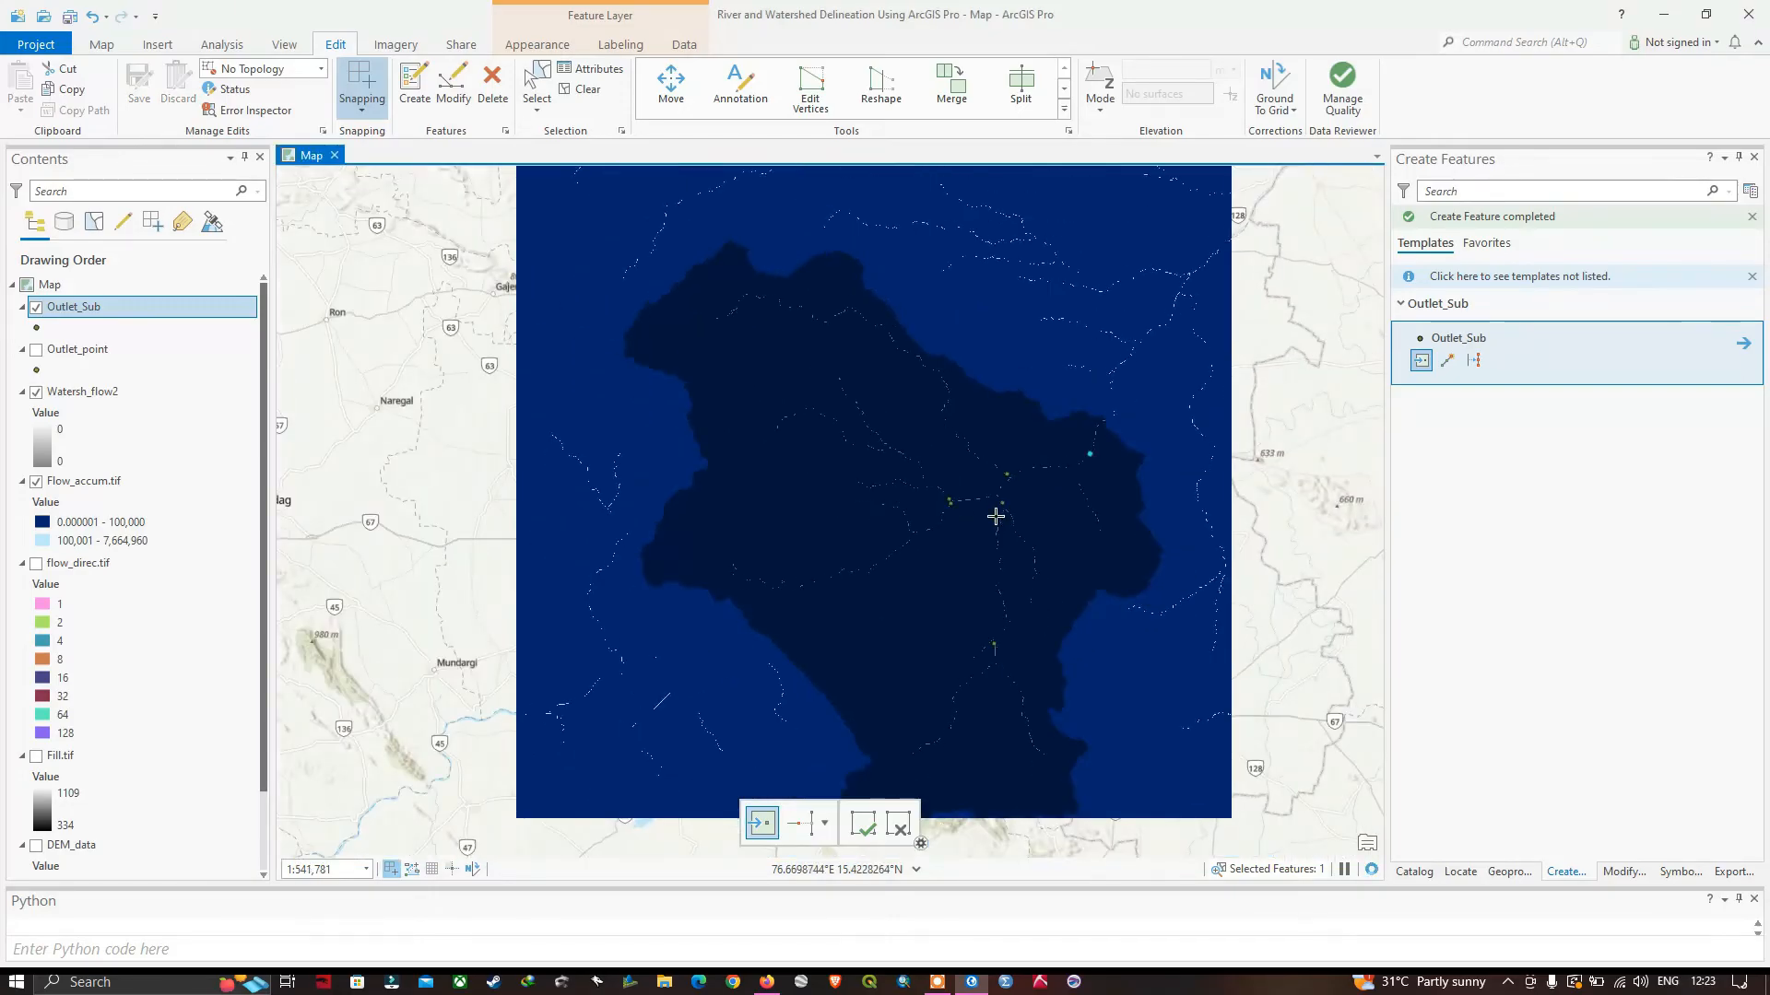
pyautogui.scroll(2, 1096, 459)
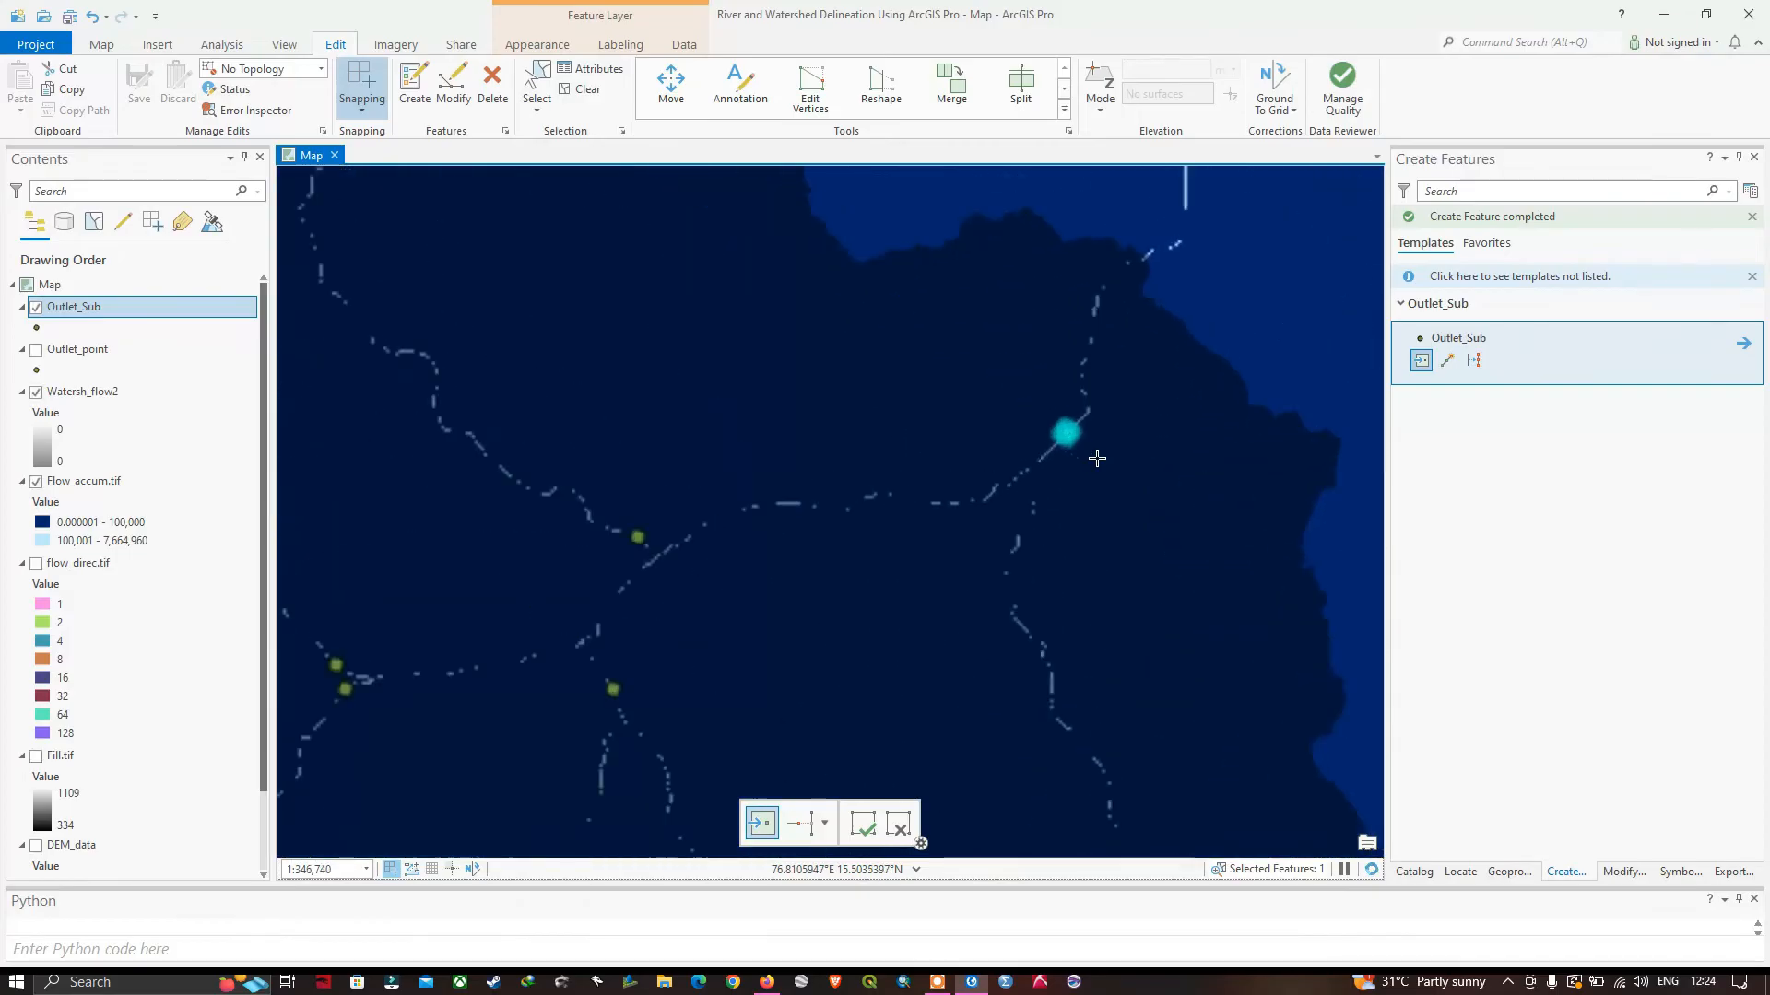
pyautogui.scroll(6, 1097, 458)
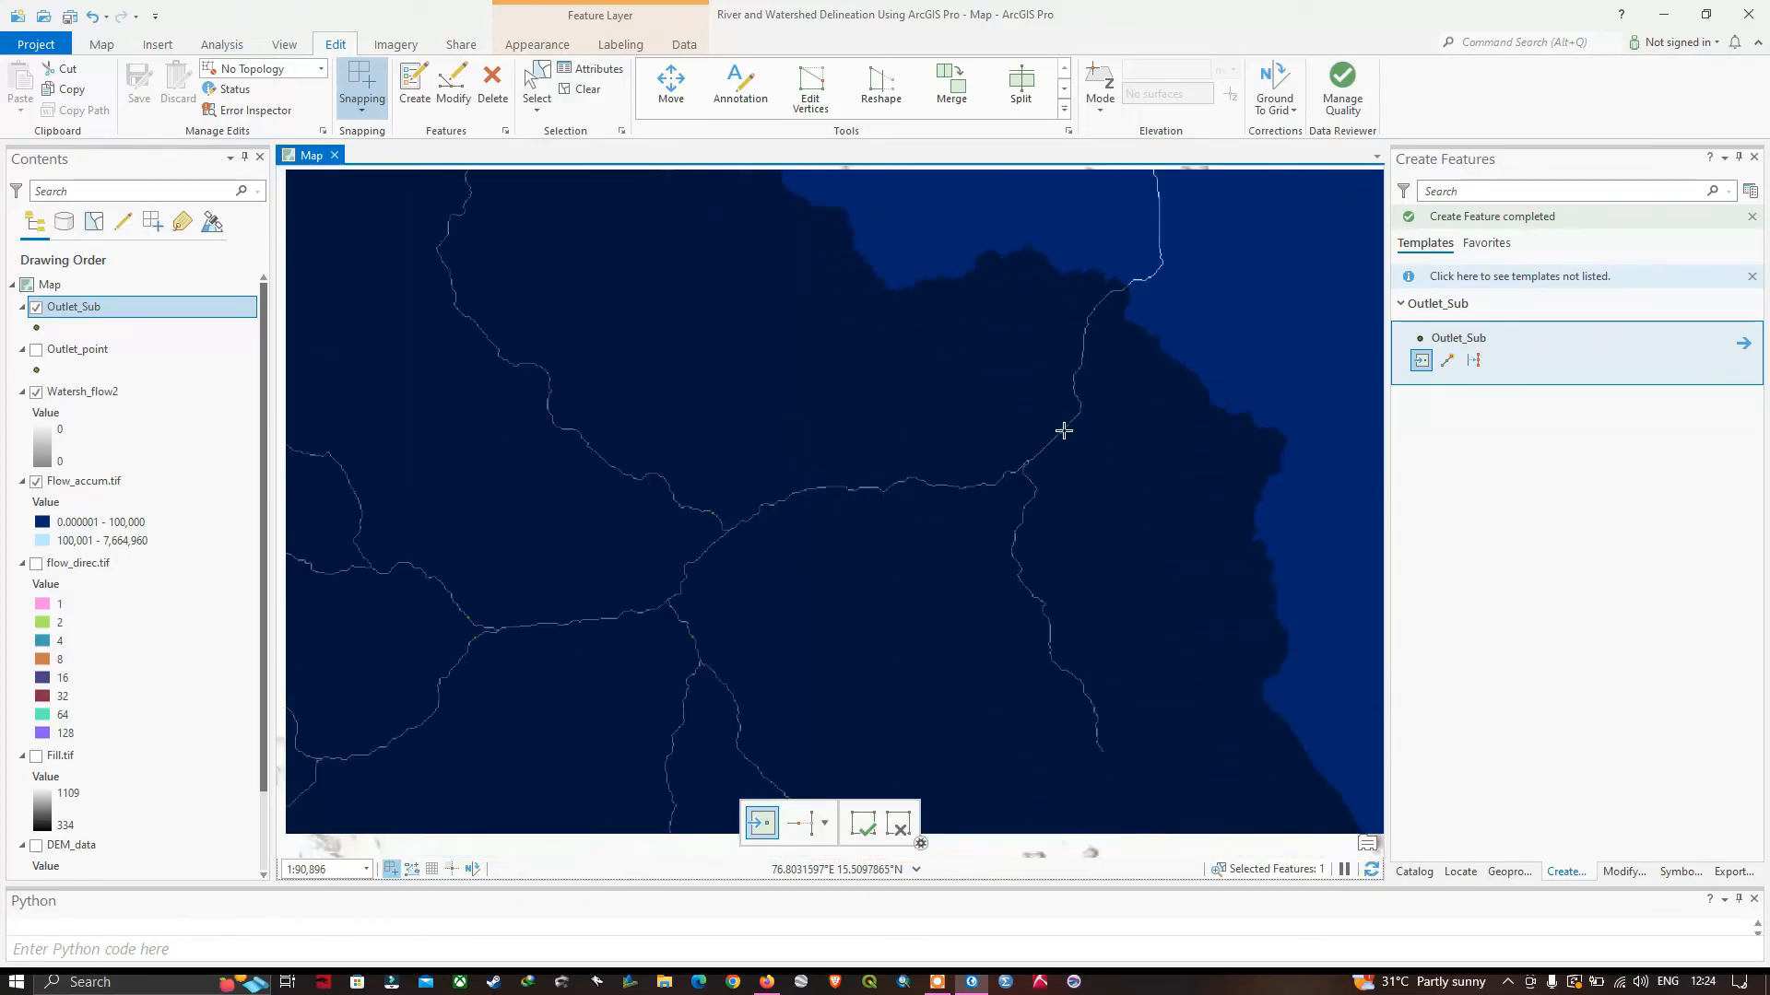
pyautogui.scroll(-4, 1066, 427)
pyautogui.scroll(4, 845, 470)
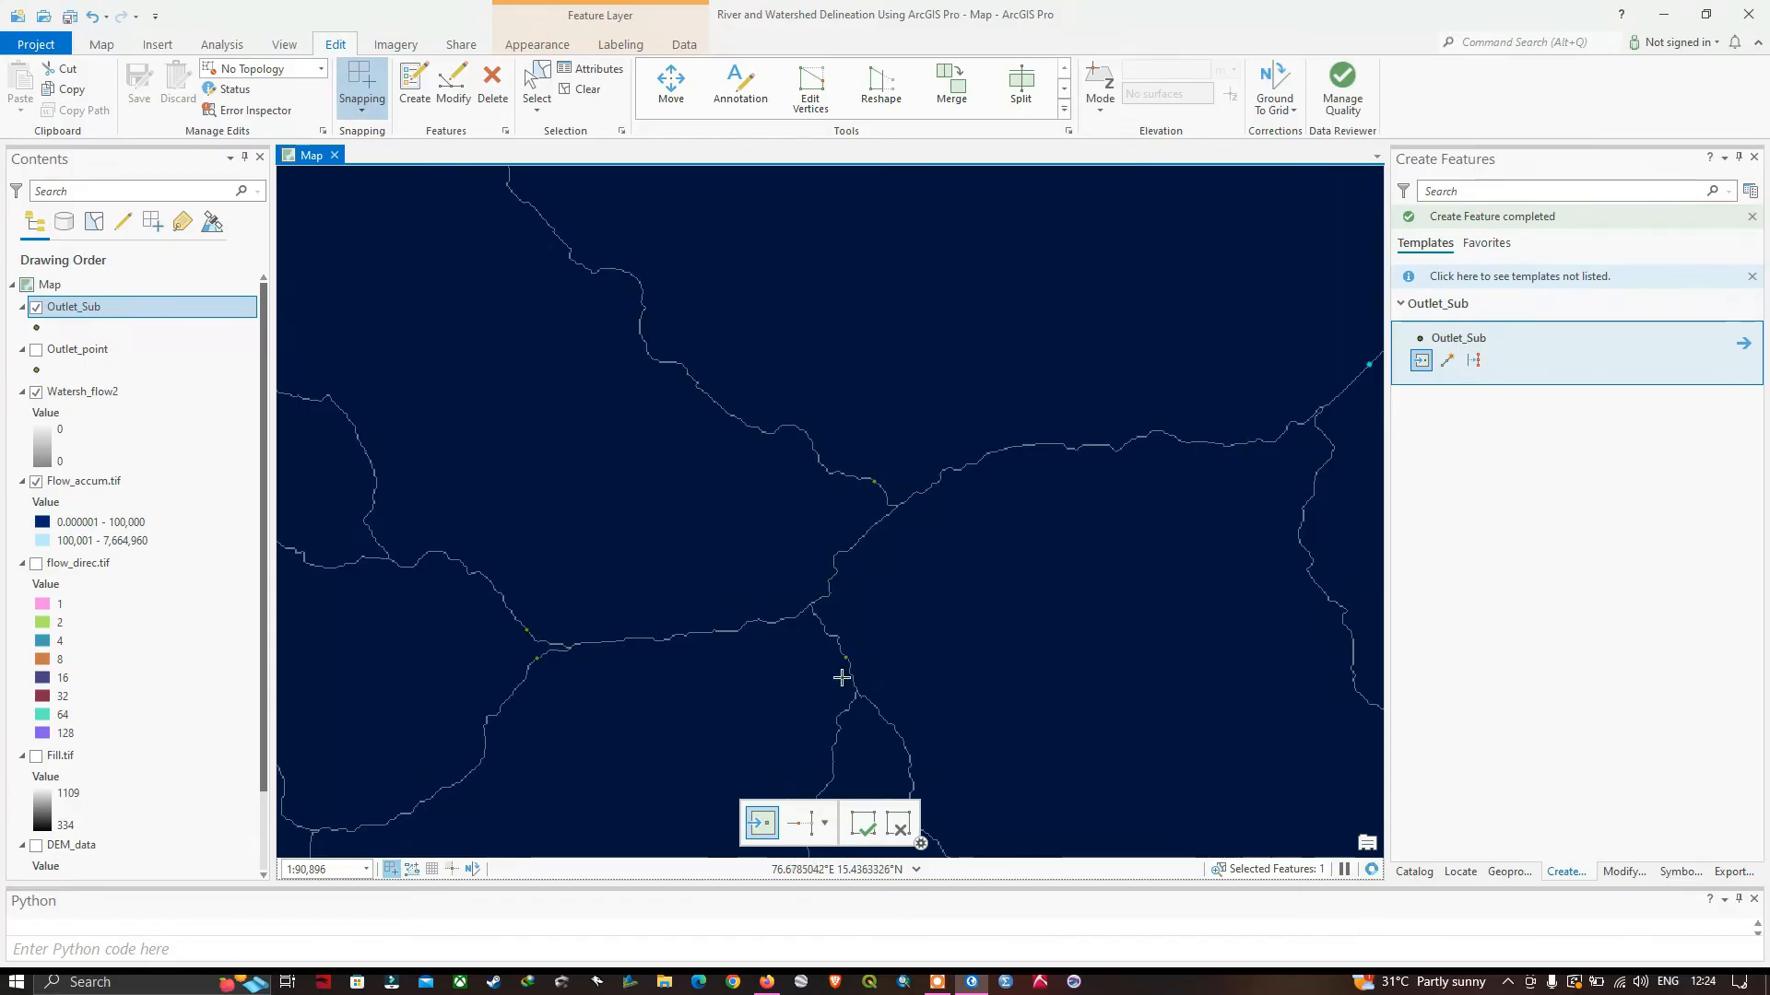
pyautogui.moveTo(845, 652); pyautogui.dragTo(798, 535)
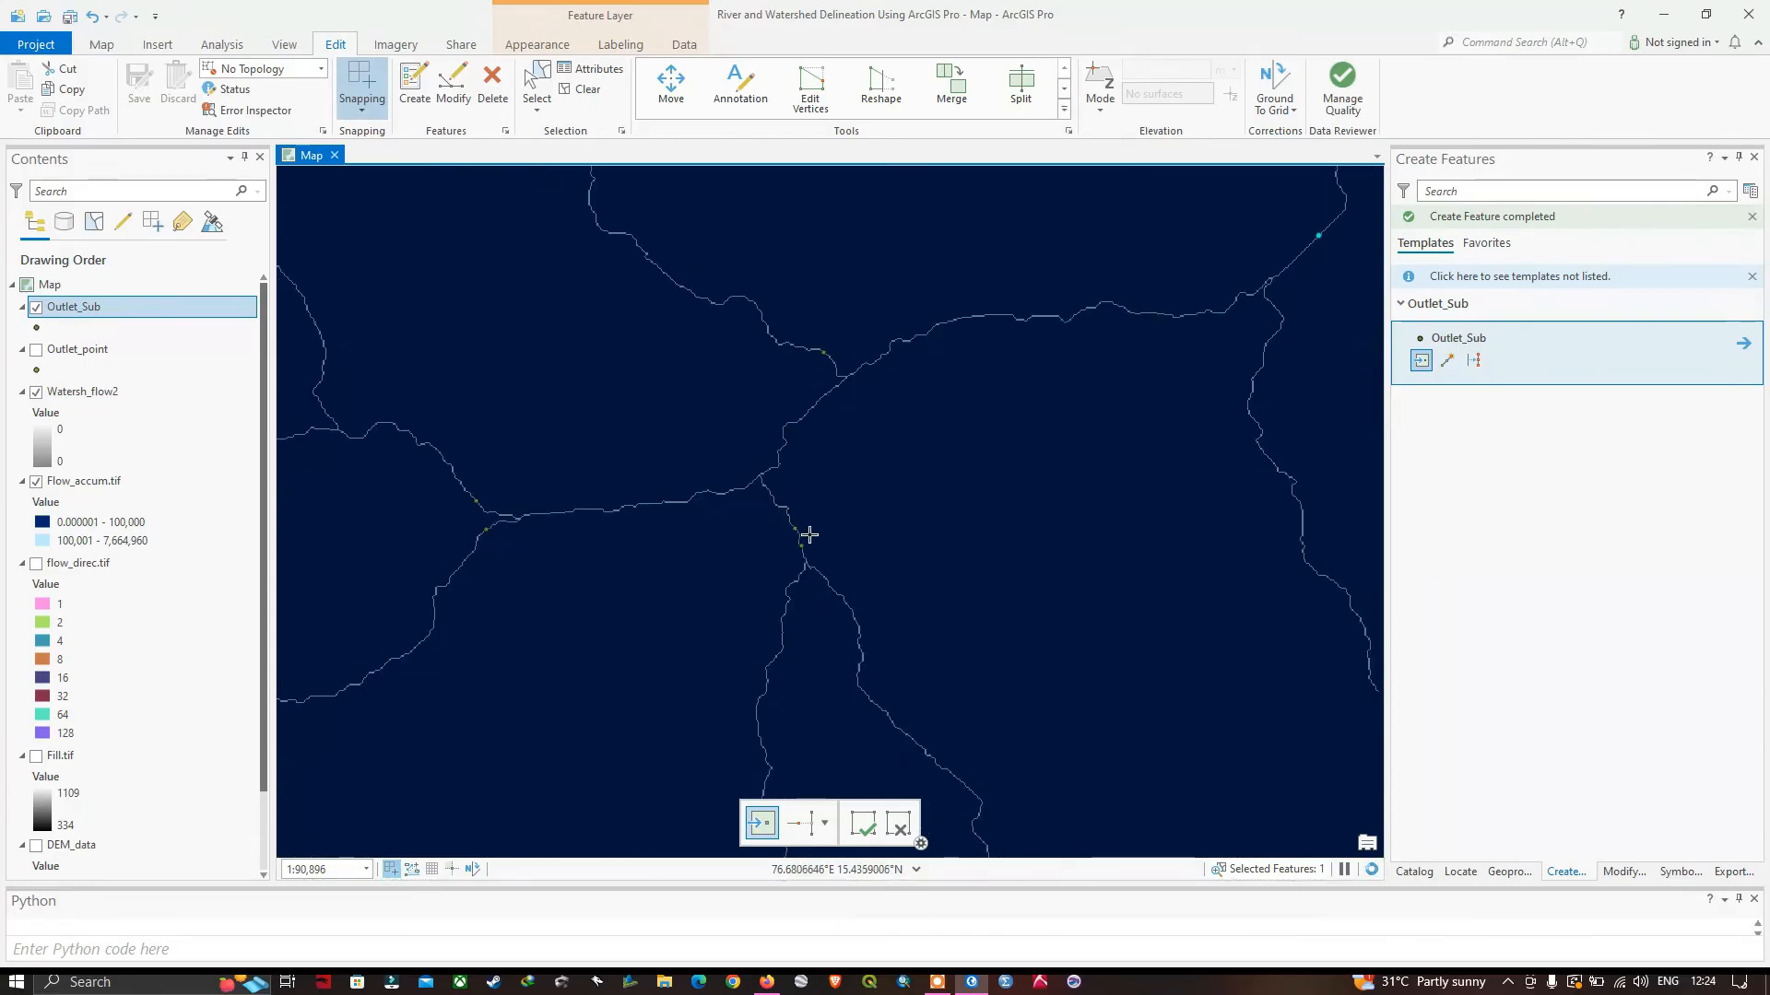
pyautogui.moveTo(477, 501); pyautogui.dragTo(922, 559)
pyautogui.moveTo(942, 480); pyautogui.dragTo(987, 454)
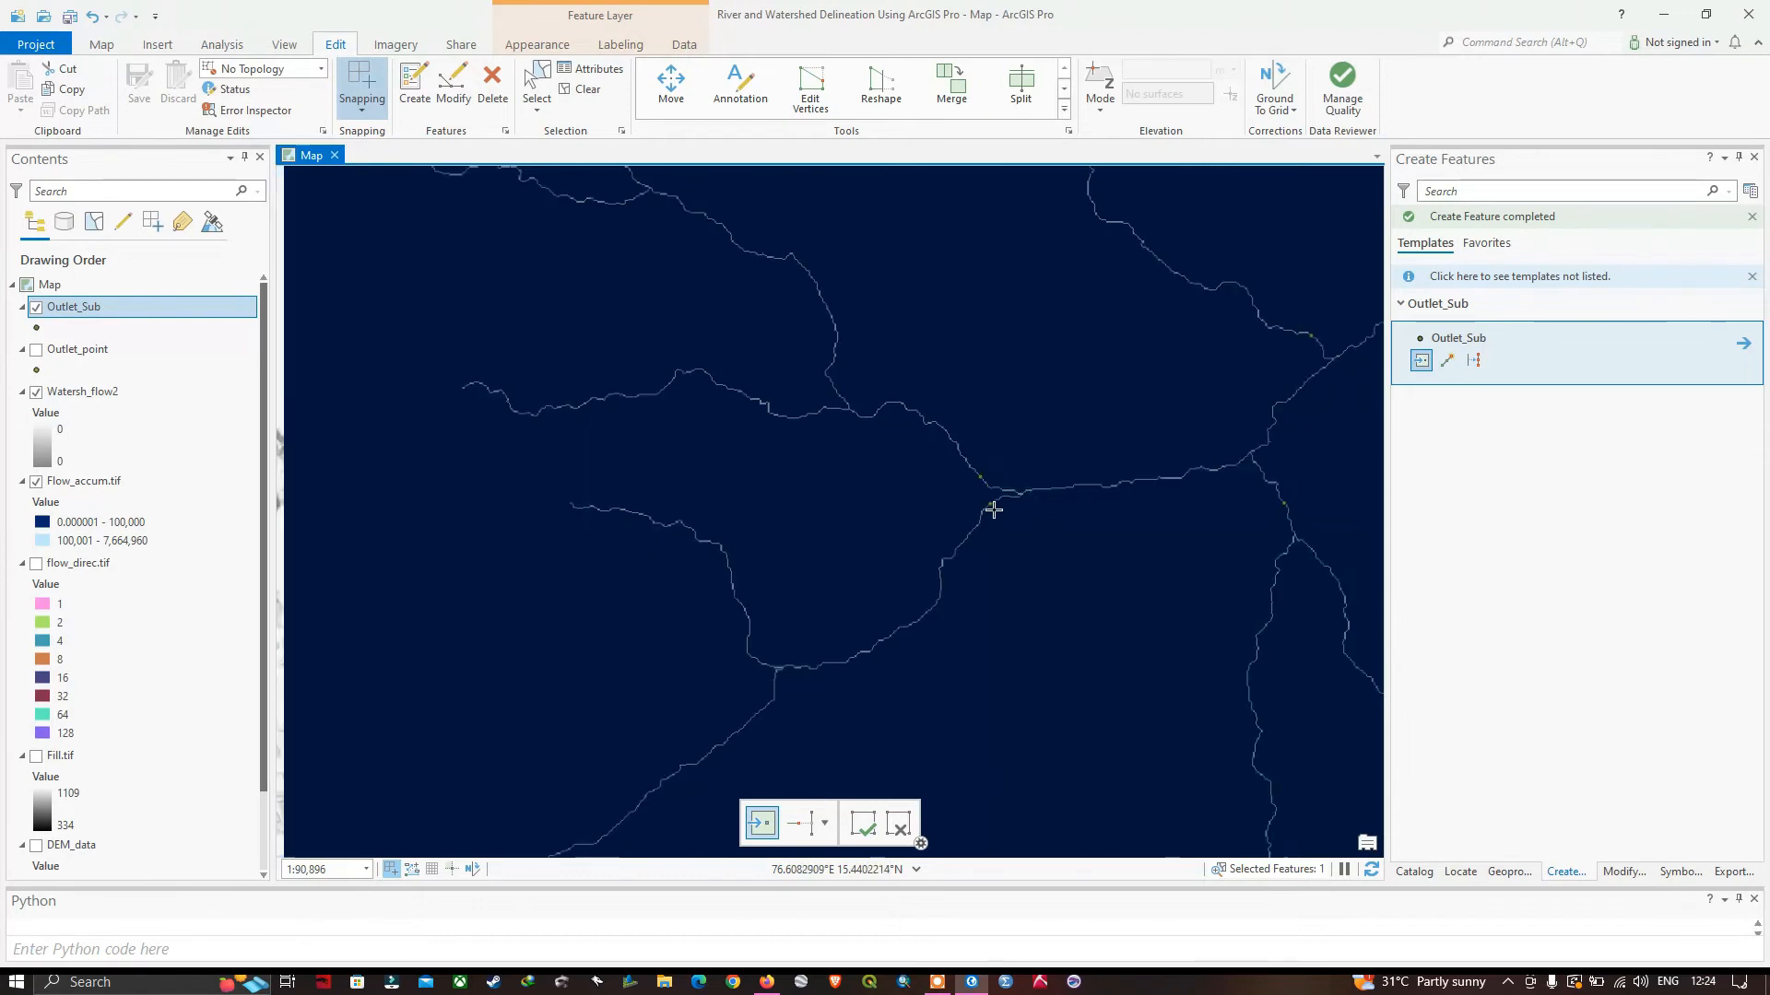
pyautogui.scroll(-3, 992, 512)
pyautogui.scroll(-3, 1133, 506)
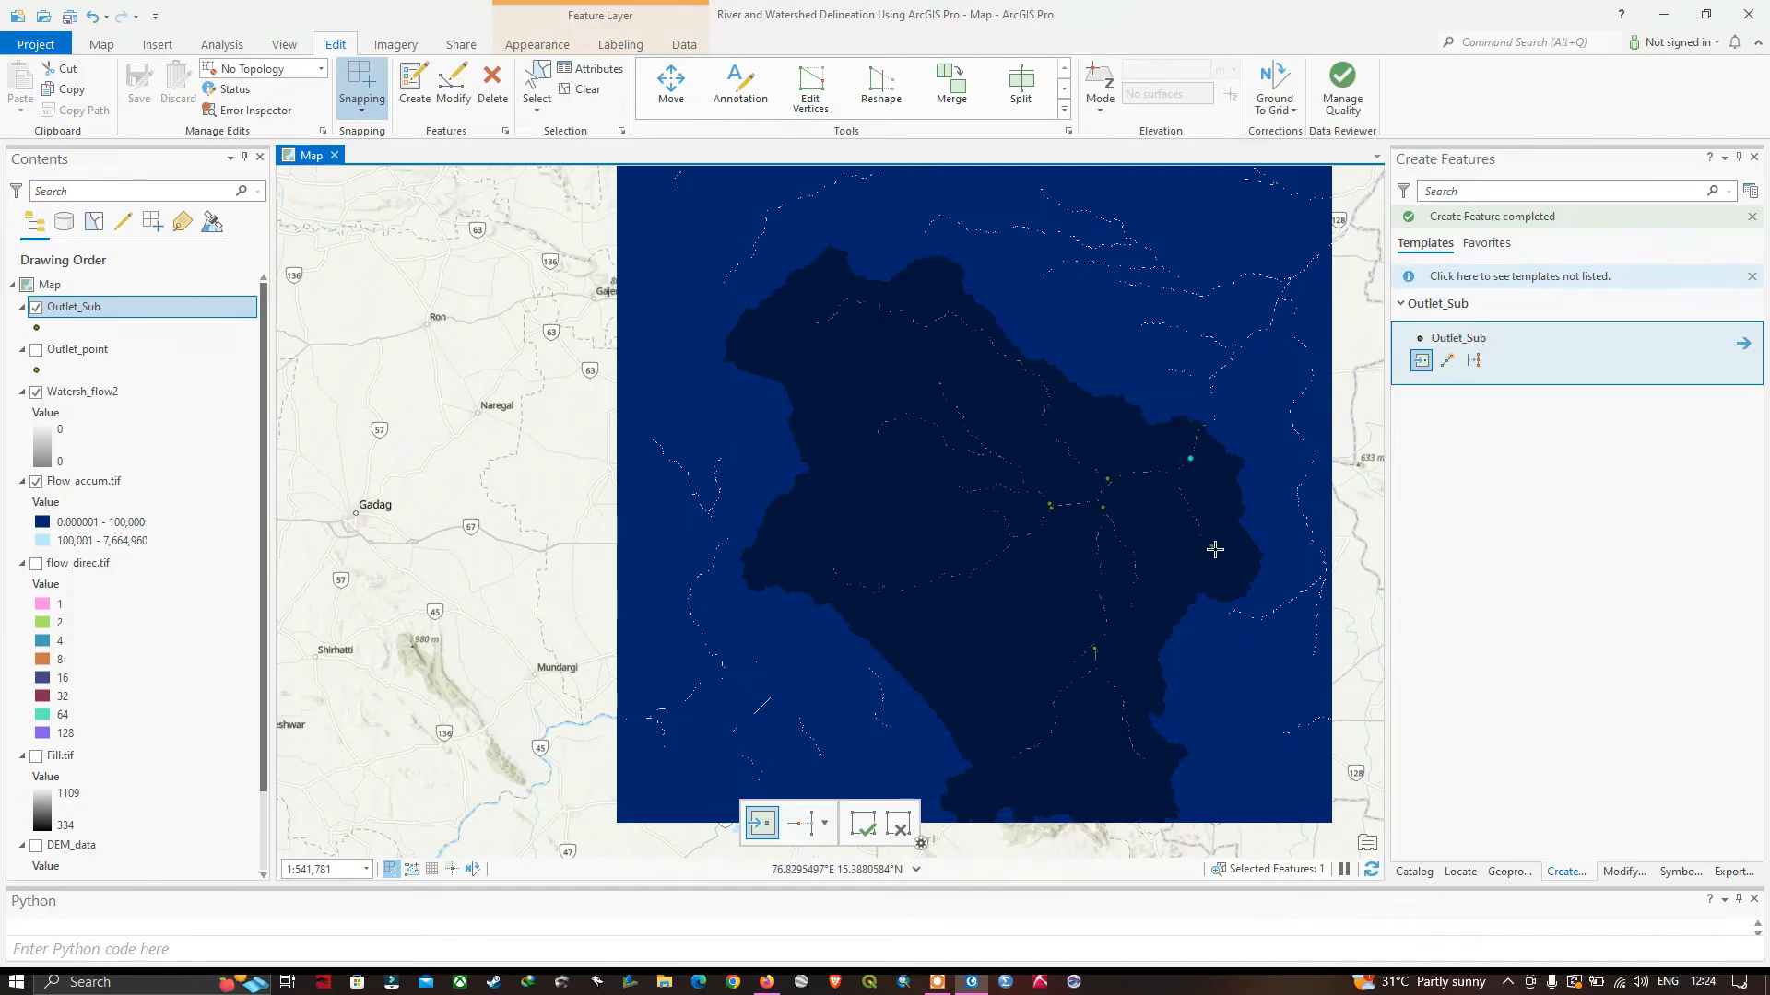
pyautogui.moveTo(1214, 555); pyautogui.dragTo(1114, 538)
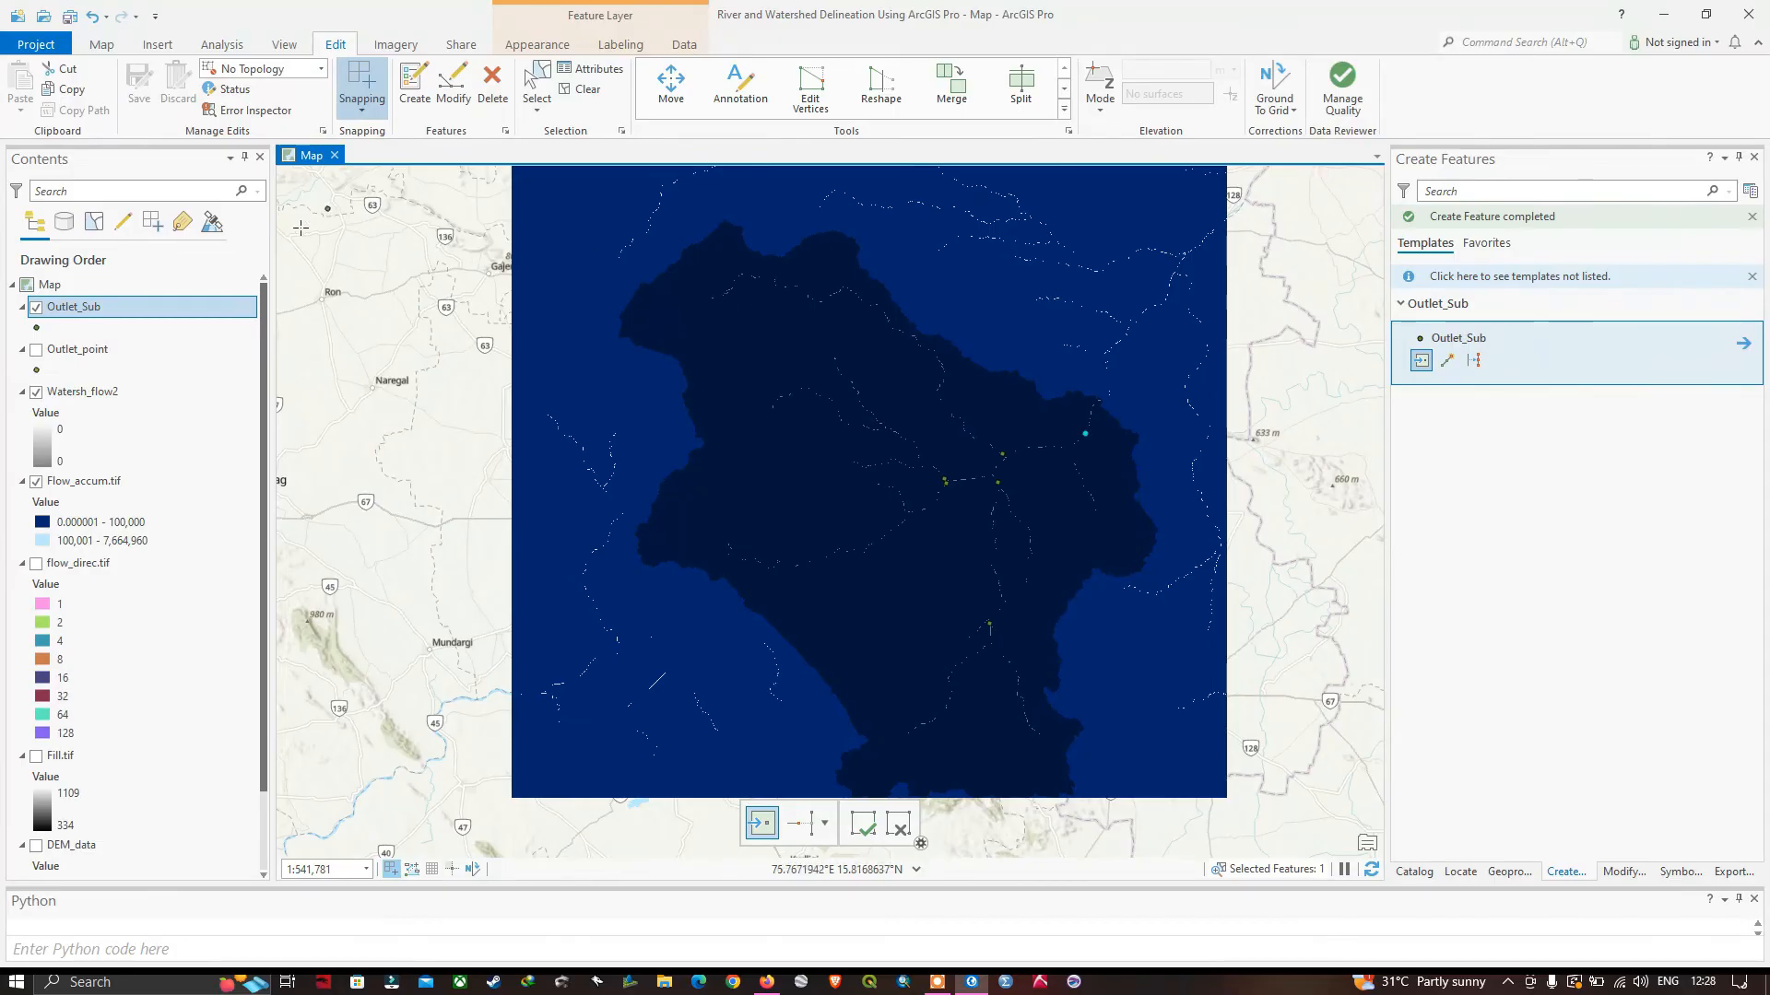
# Open the Watershed geoprocessing tool from the Spatial Analyst Hydrology toolset.
pyautogui.click(221, 47)
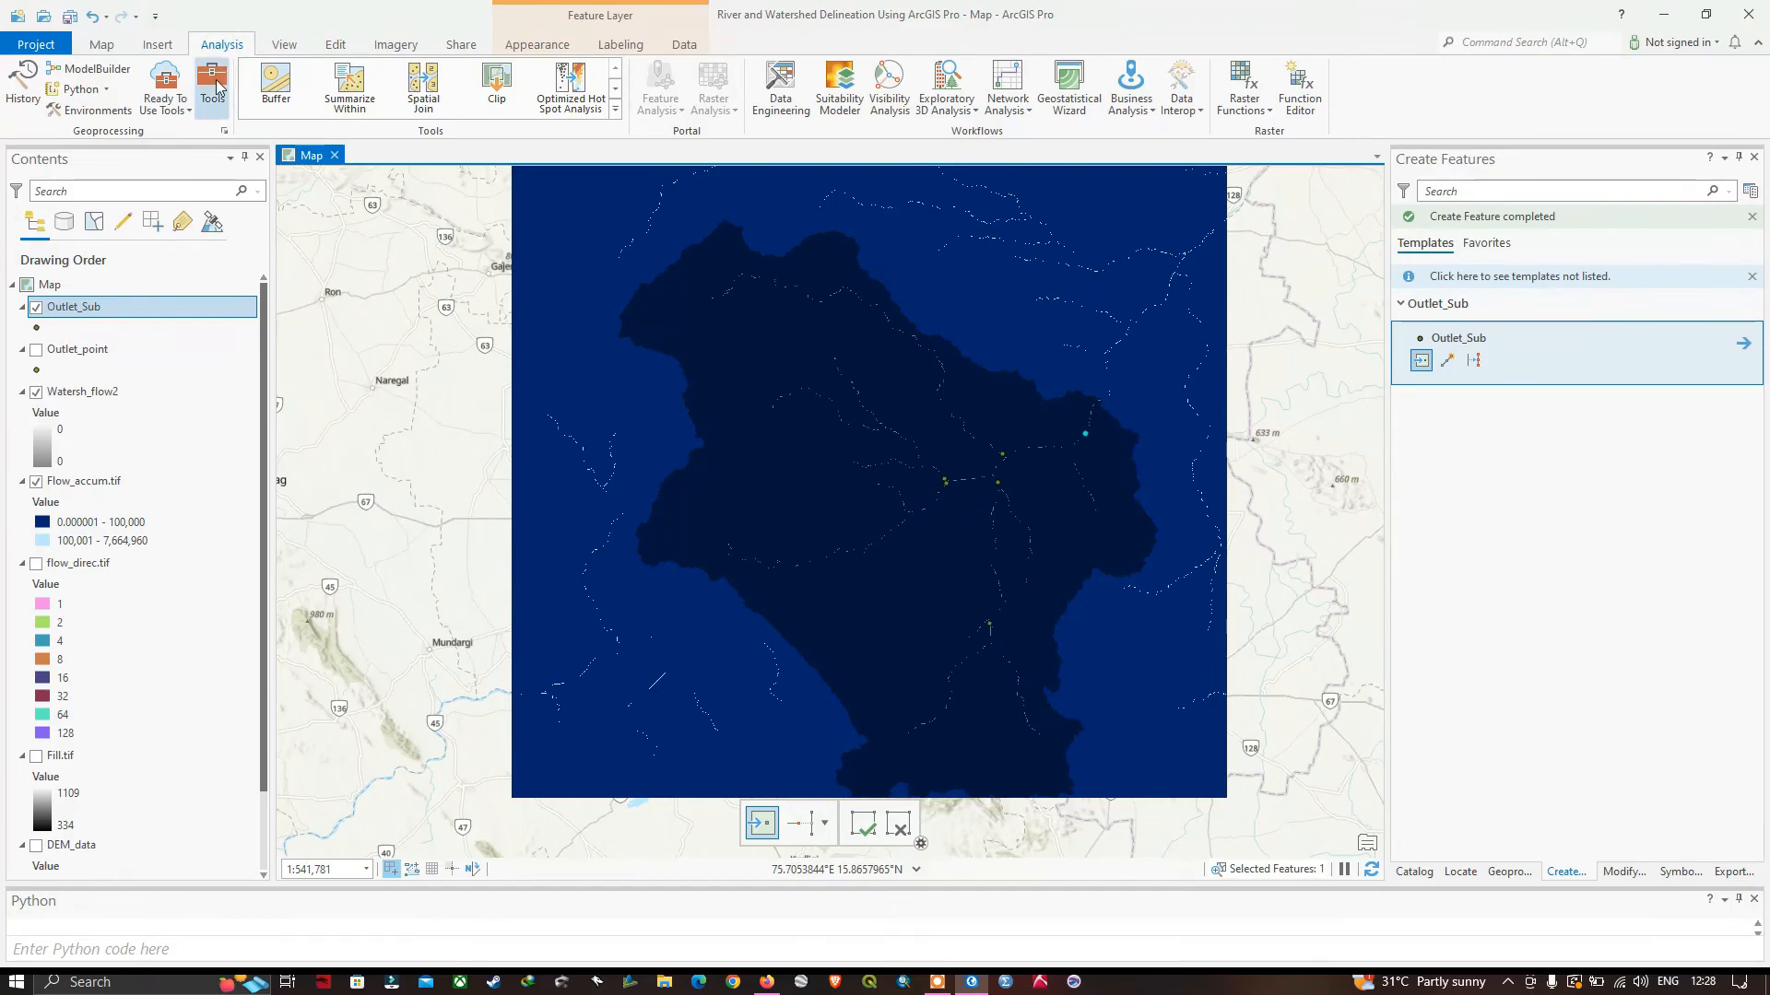
pyautogui.click(214, 87)
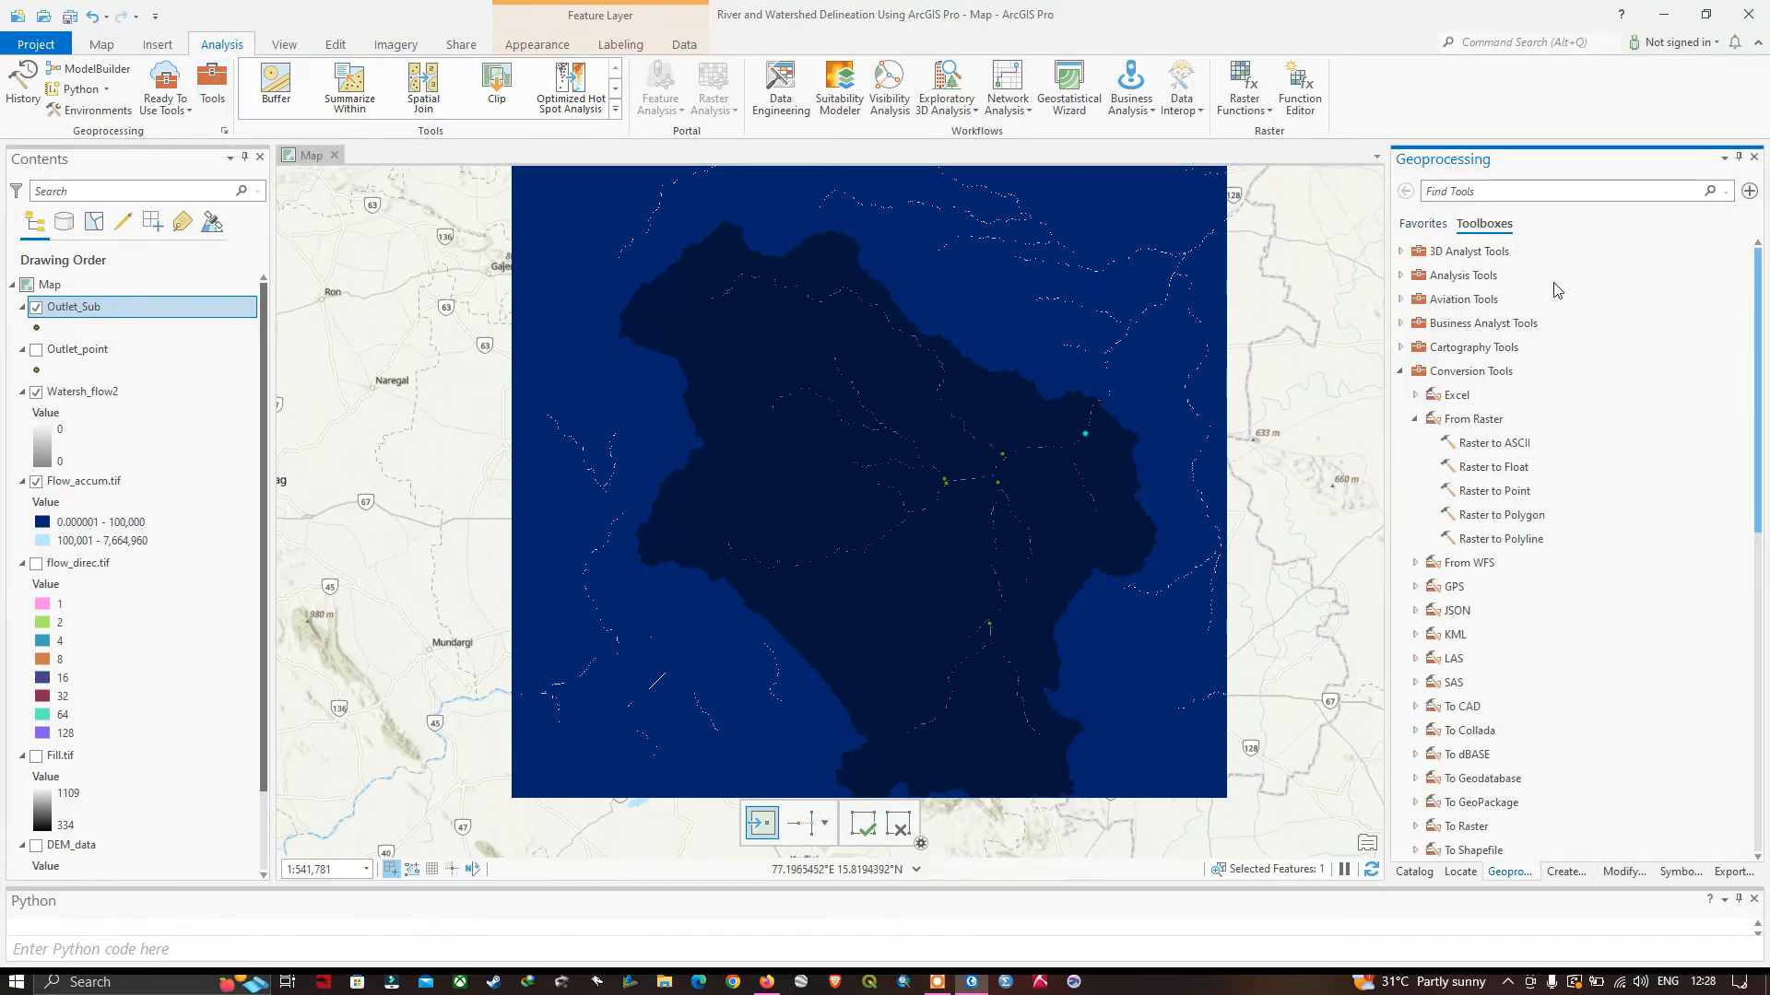
pyautogui.click(1400, 371)
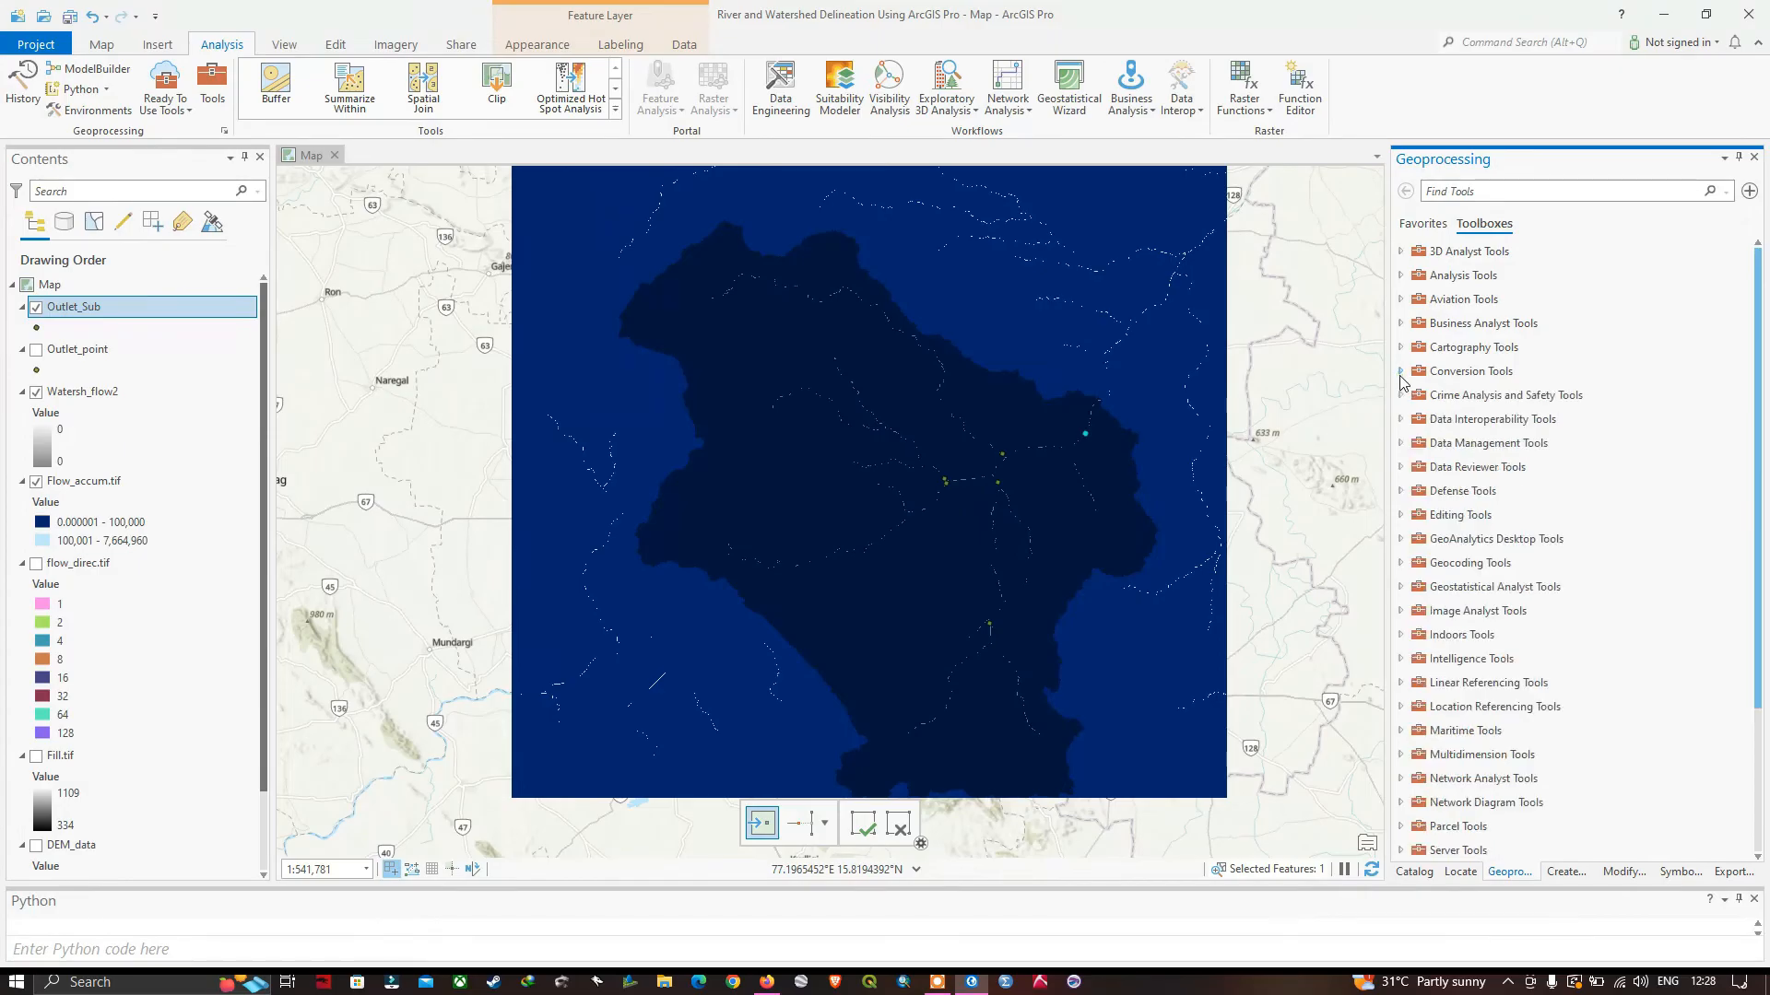
pyautogui.scroll(-3, 1478, 470)
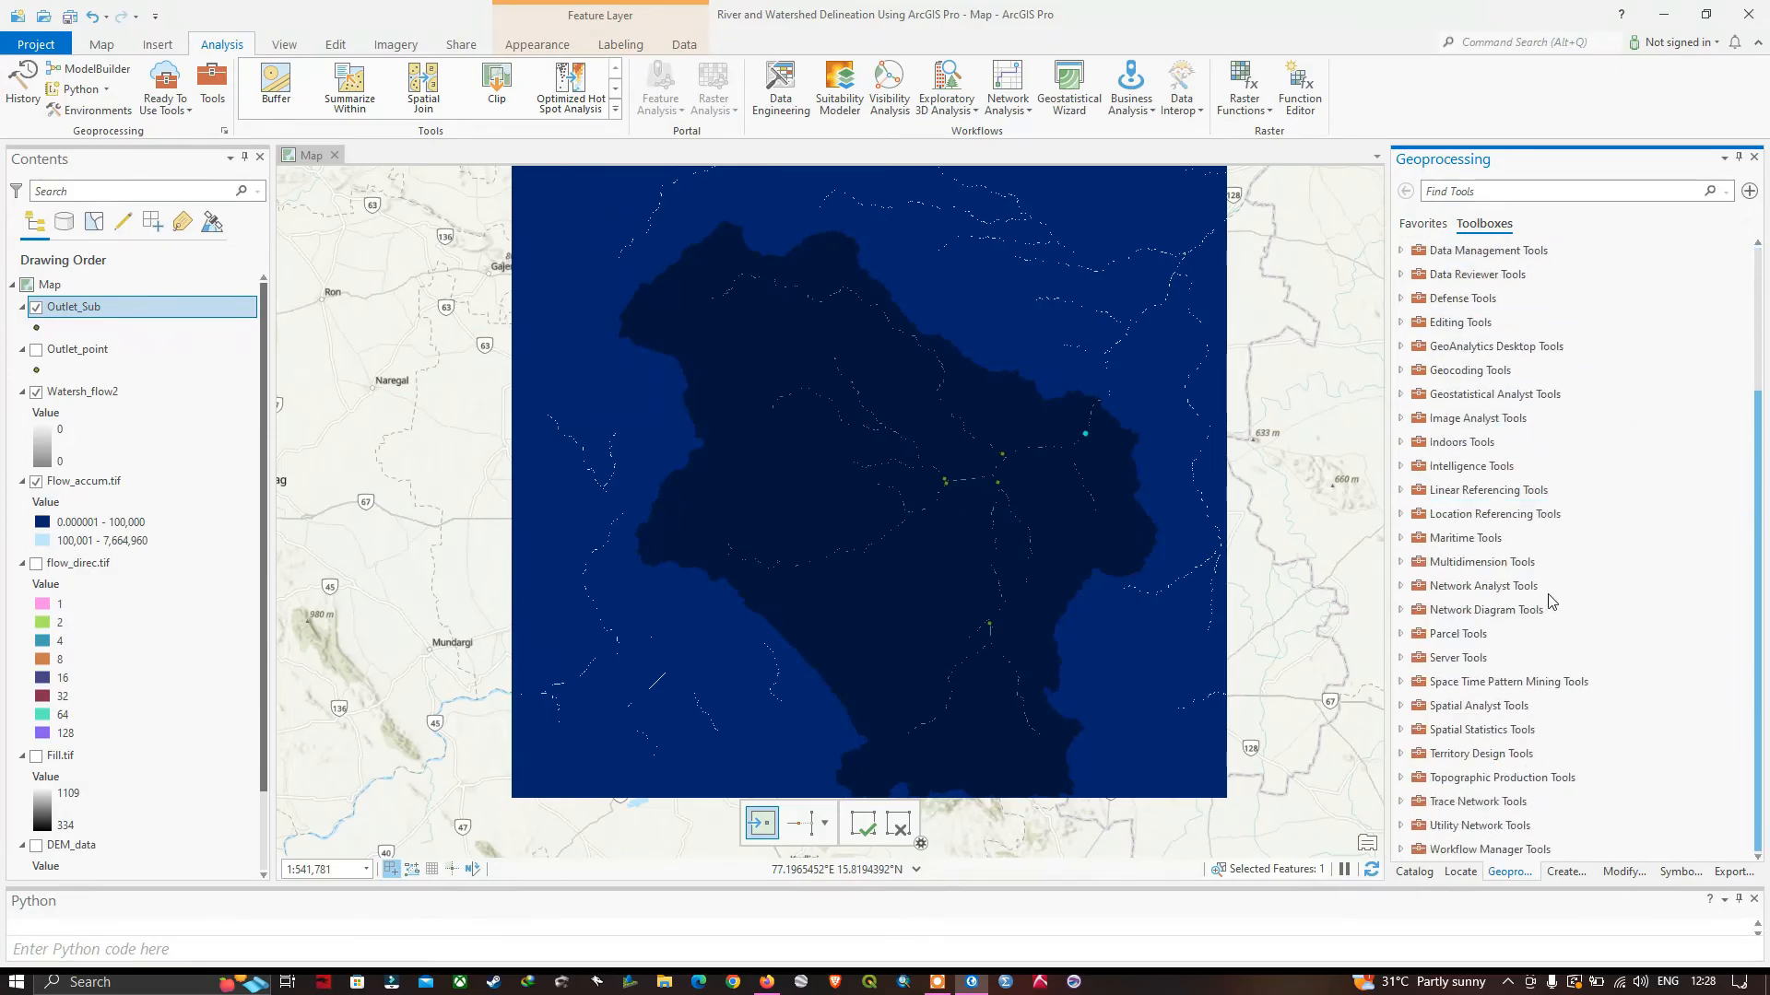
pyautogui.click(1400, 708)
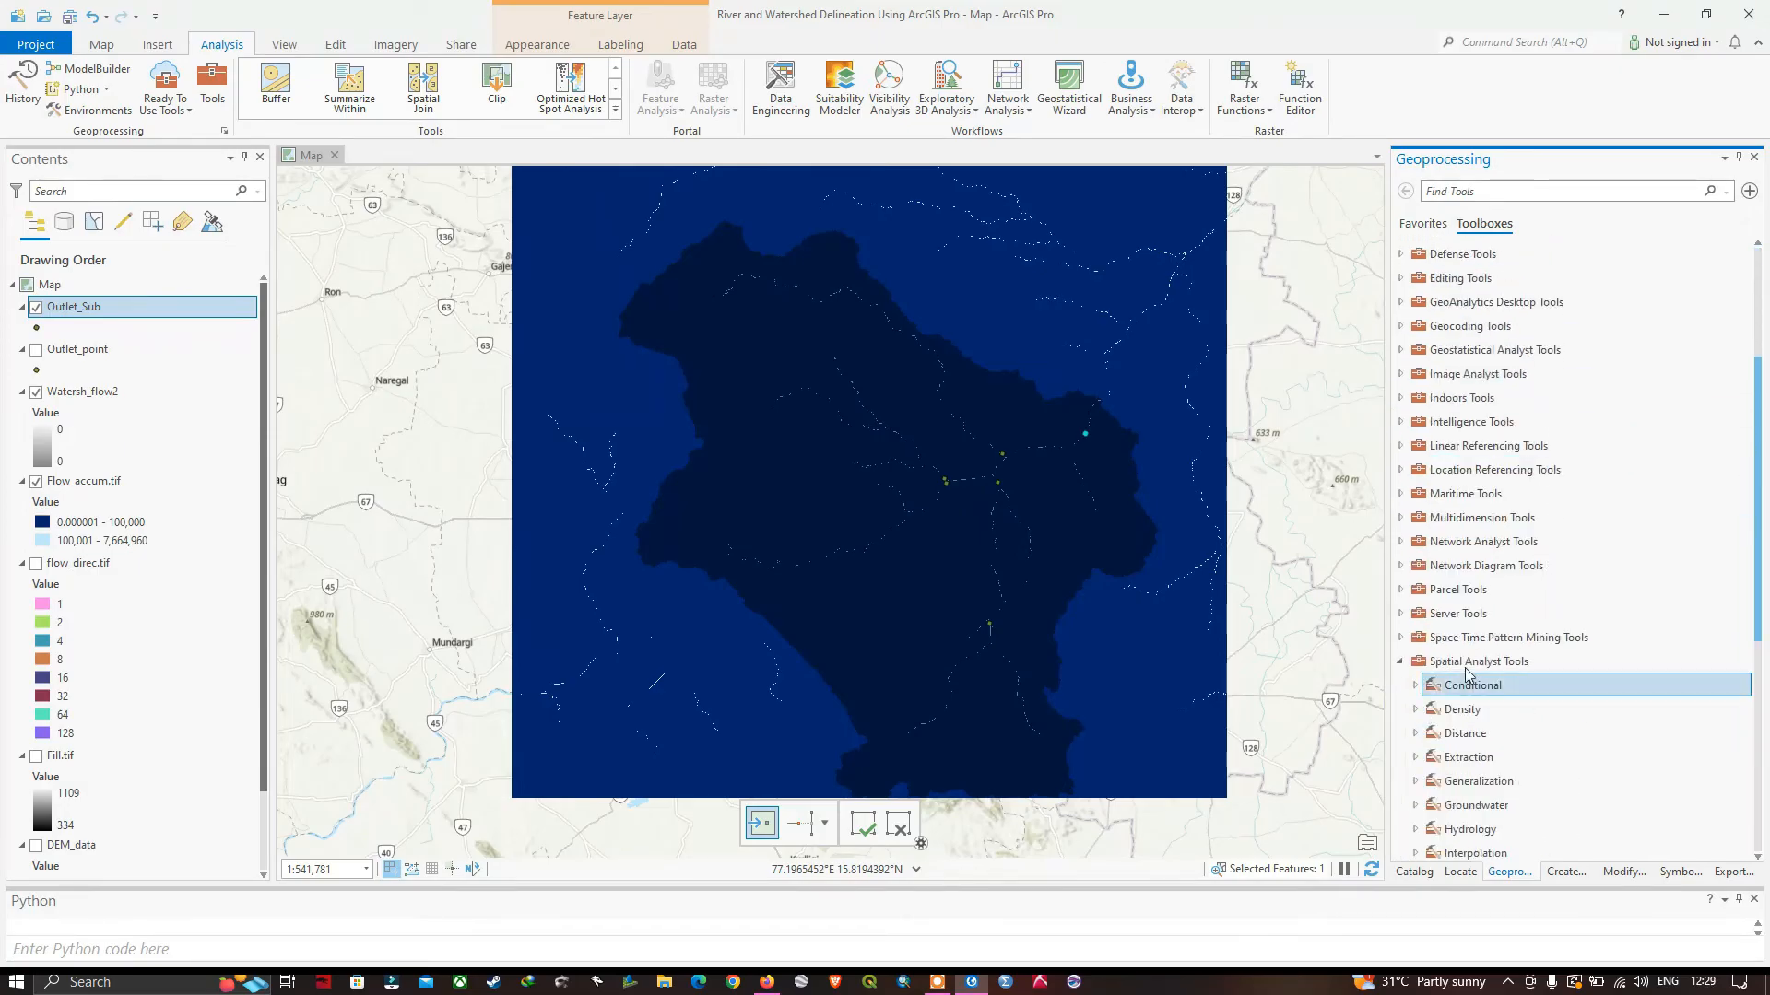
pyautogui.scroll(-2, 1521, 675)
pyautogui.scroll(-2, 1521, 676)
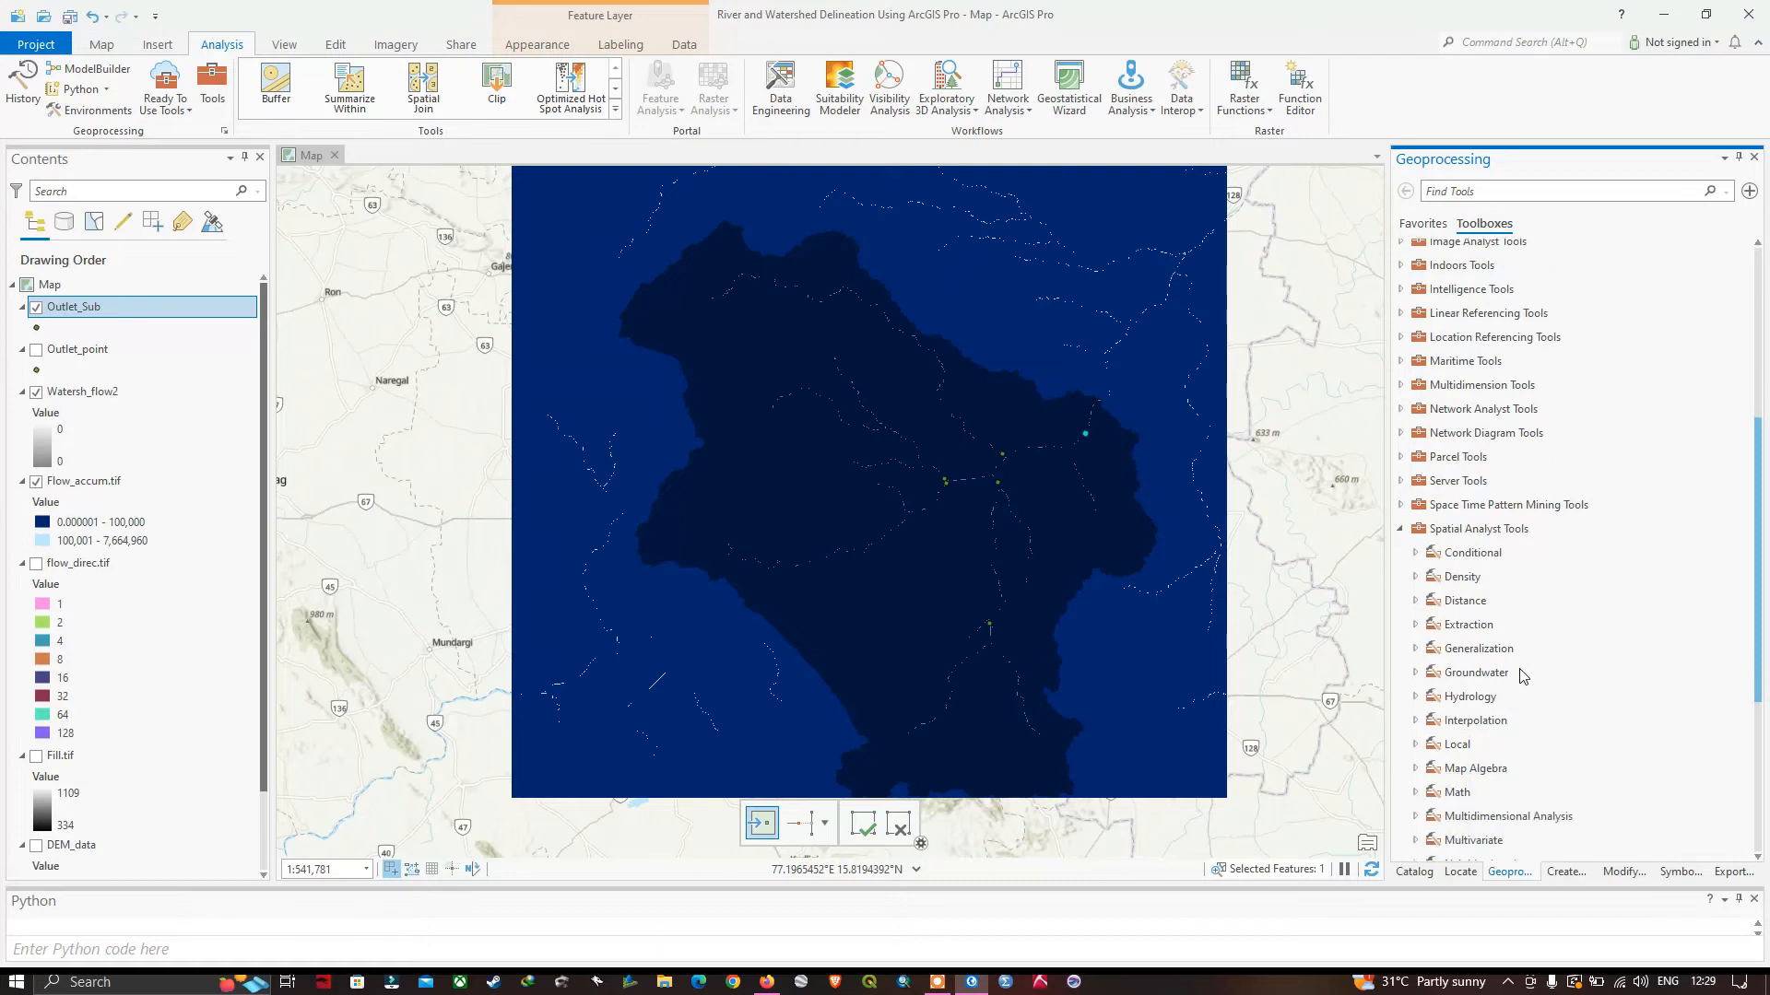
pyautogui.click(1417, 699)
pyautogui.scroll(-4, 1530, 715)
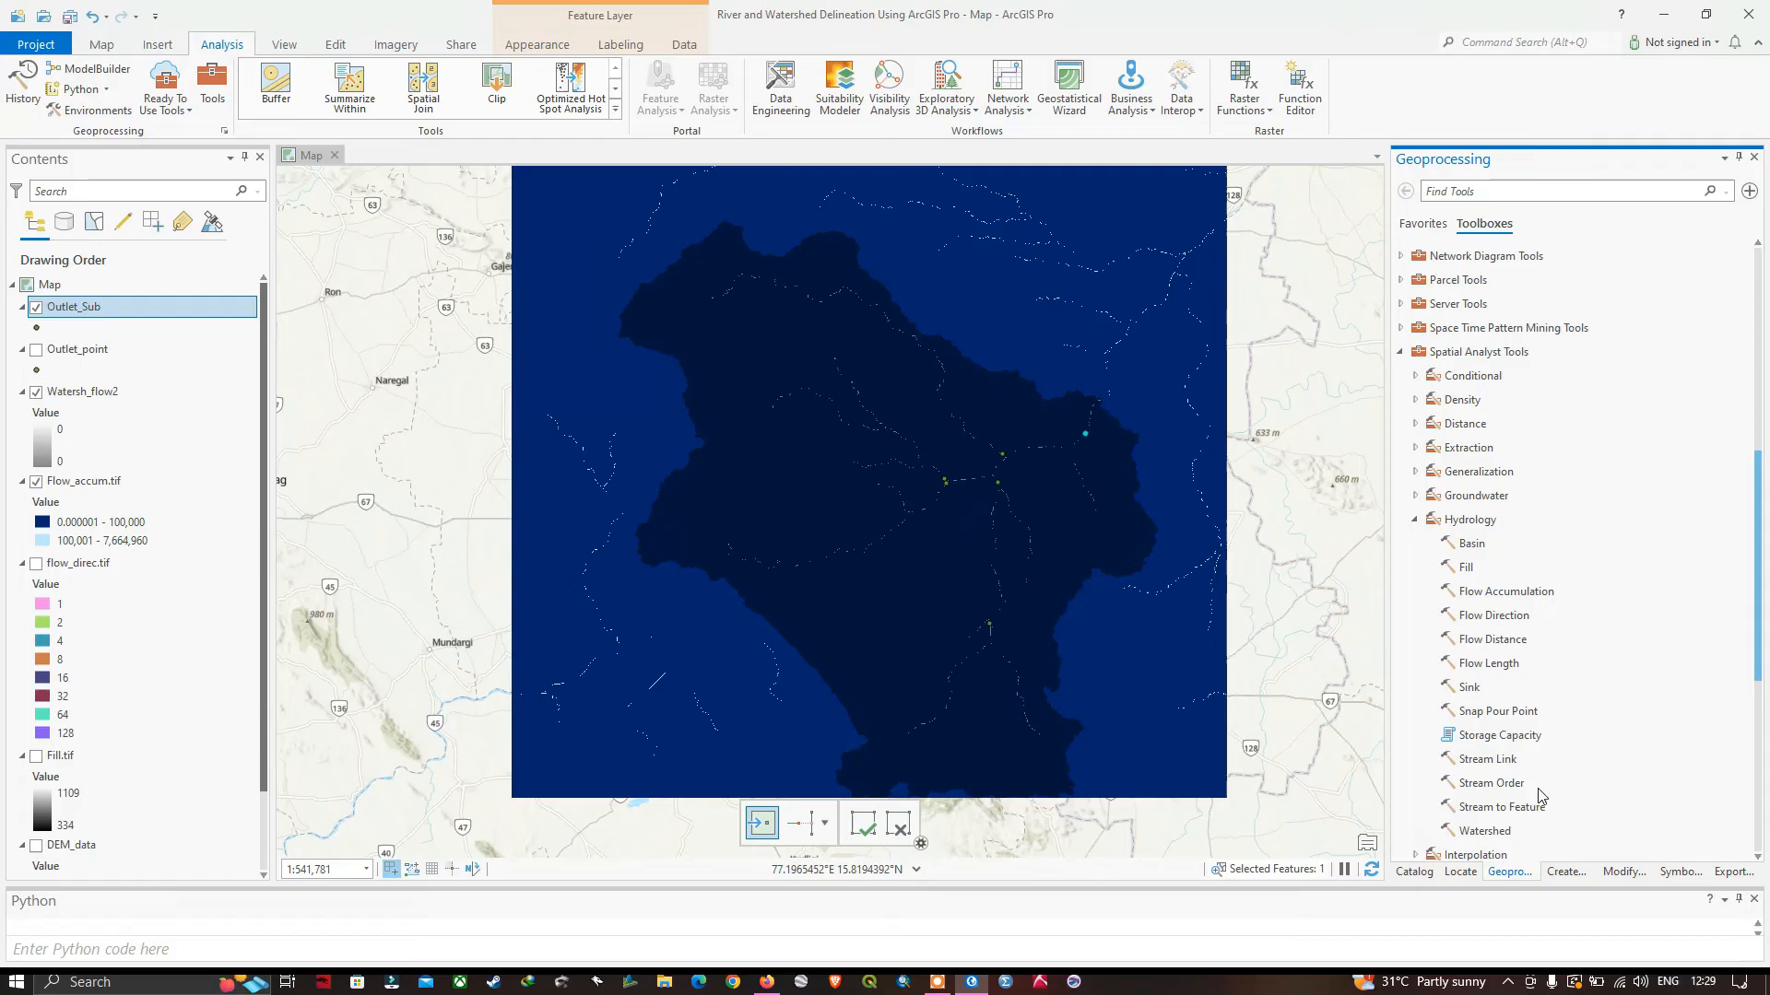
pyautogui.click(1486, 831)
pyautogui.doubleClick(1486, 832)
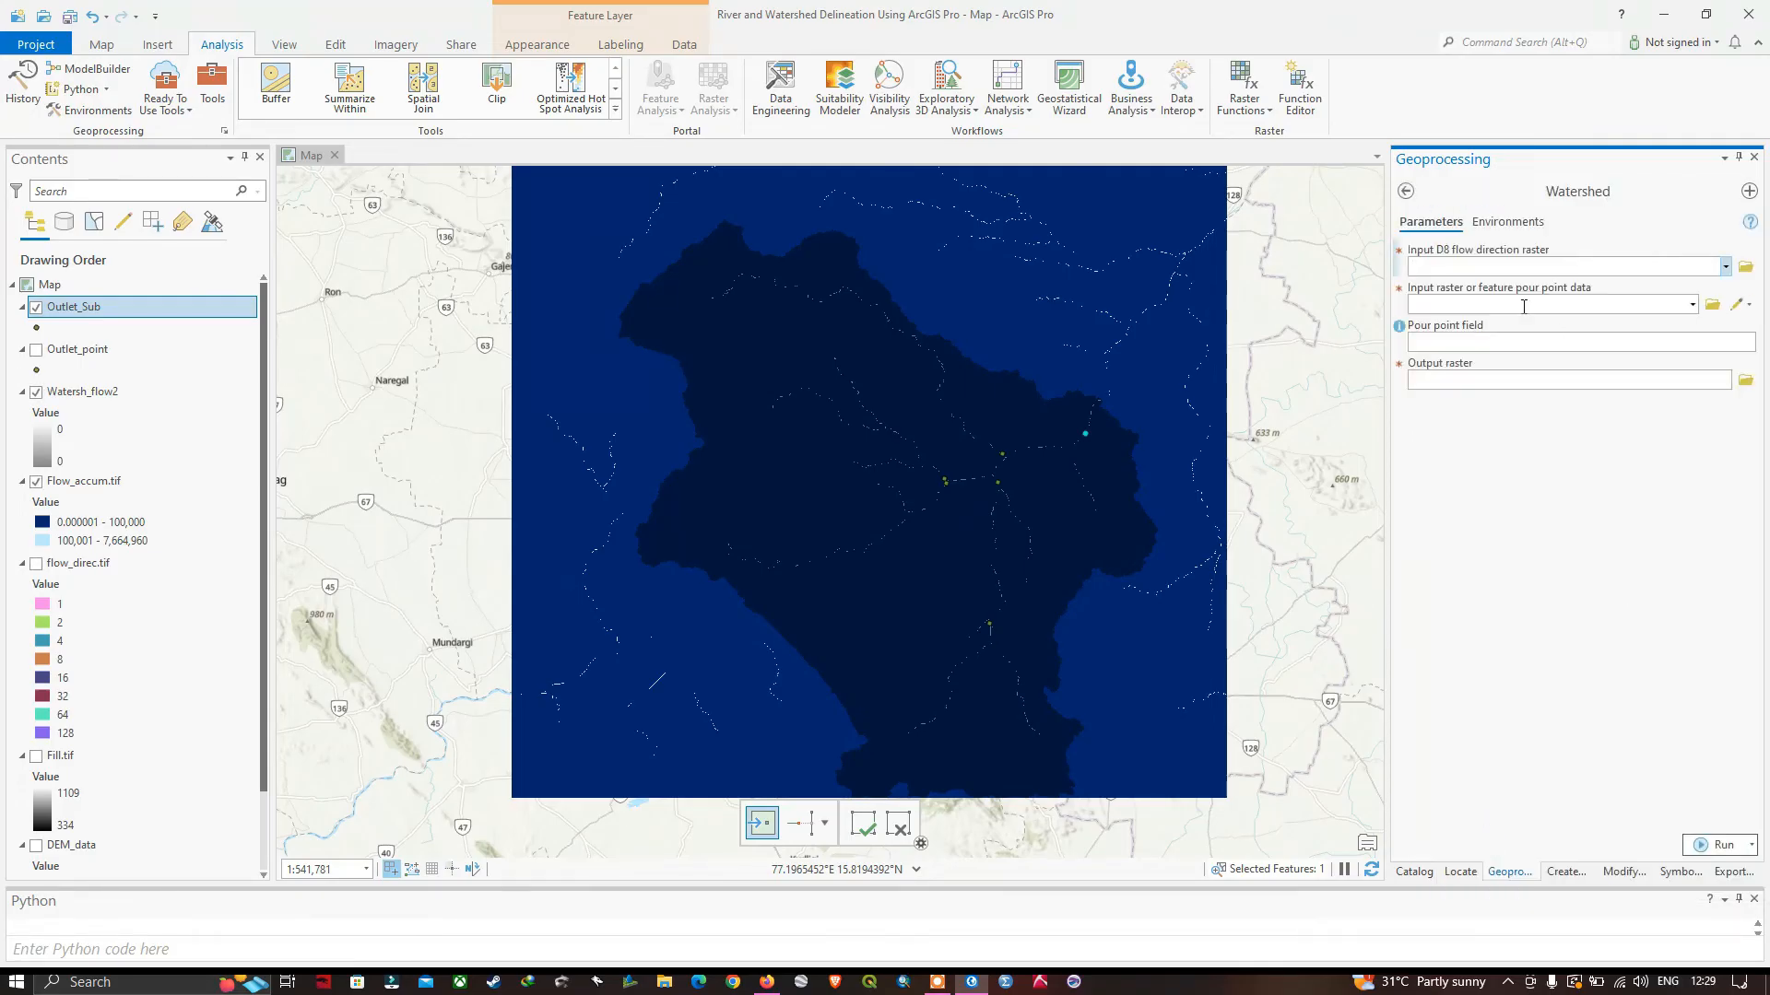
# Run Watershed with flow_direc.tif as flow direction raster, Outlet_Sub as pour point data and FID as pour point field.
pyautogui.click(1727, 268)
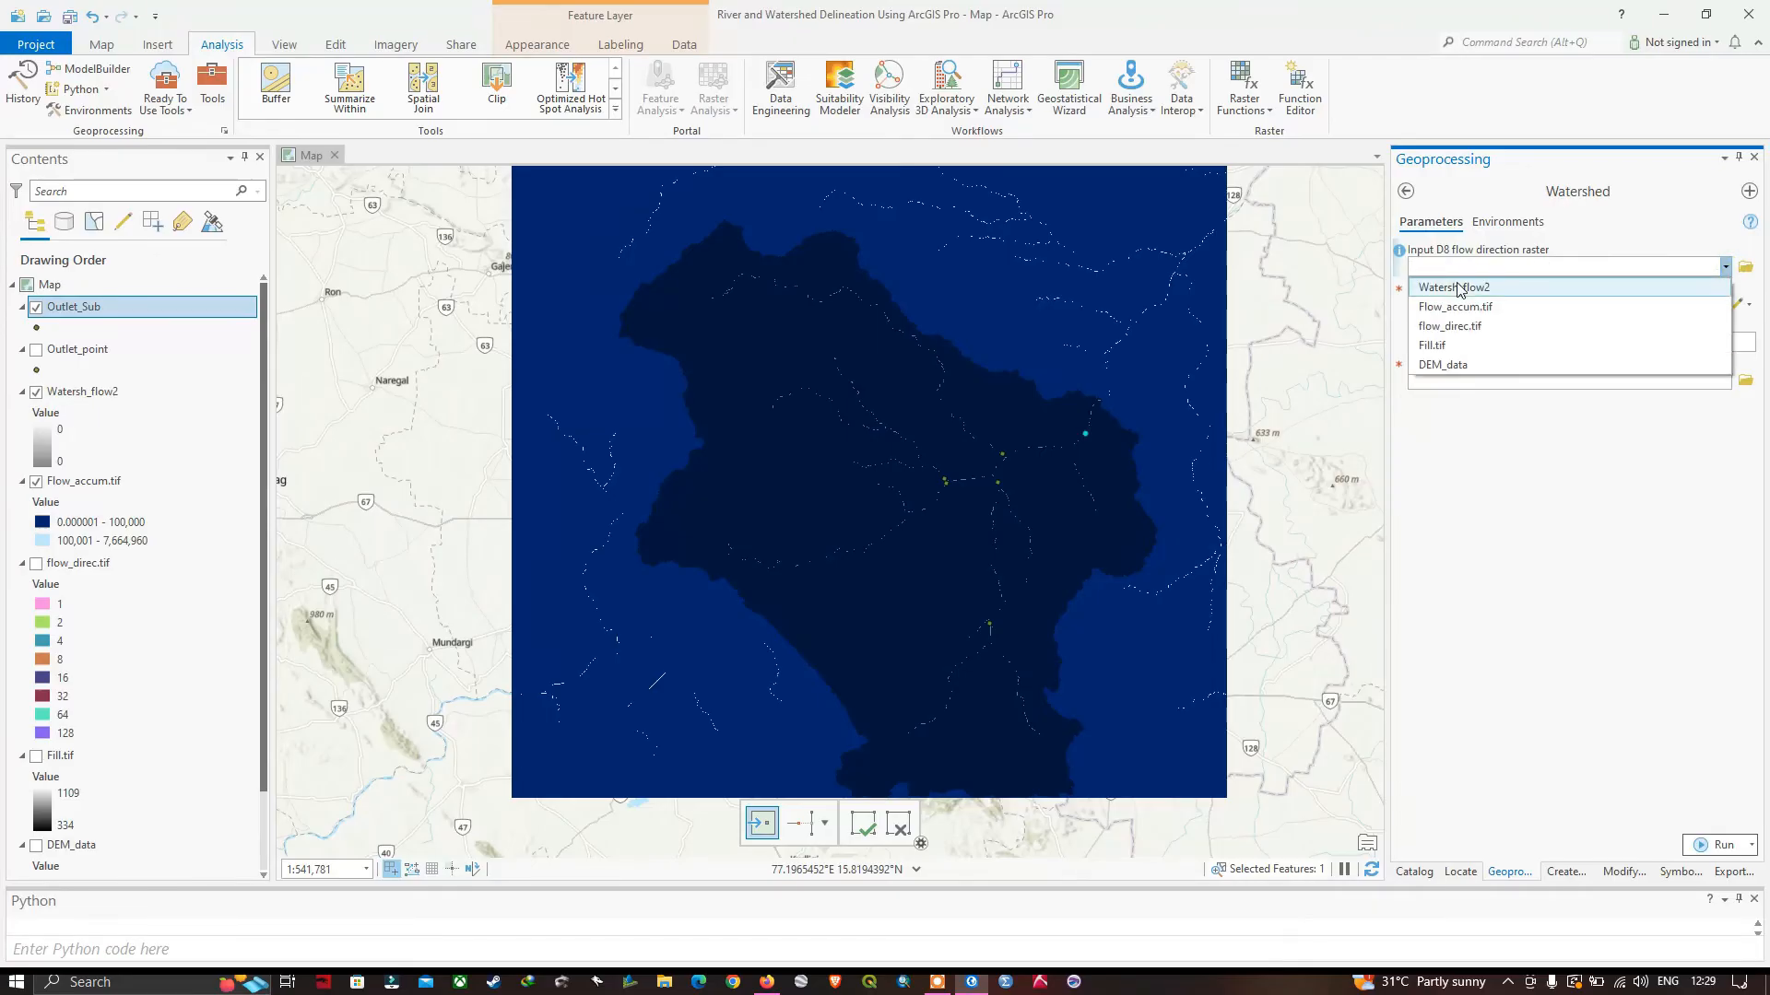
pyautogui.click(1478, 329)
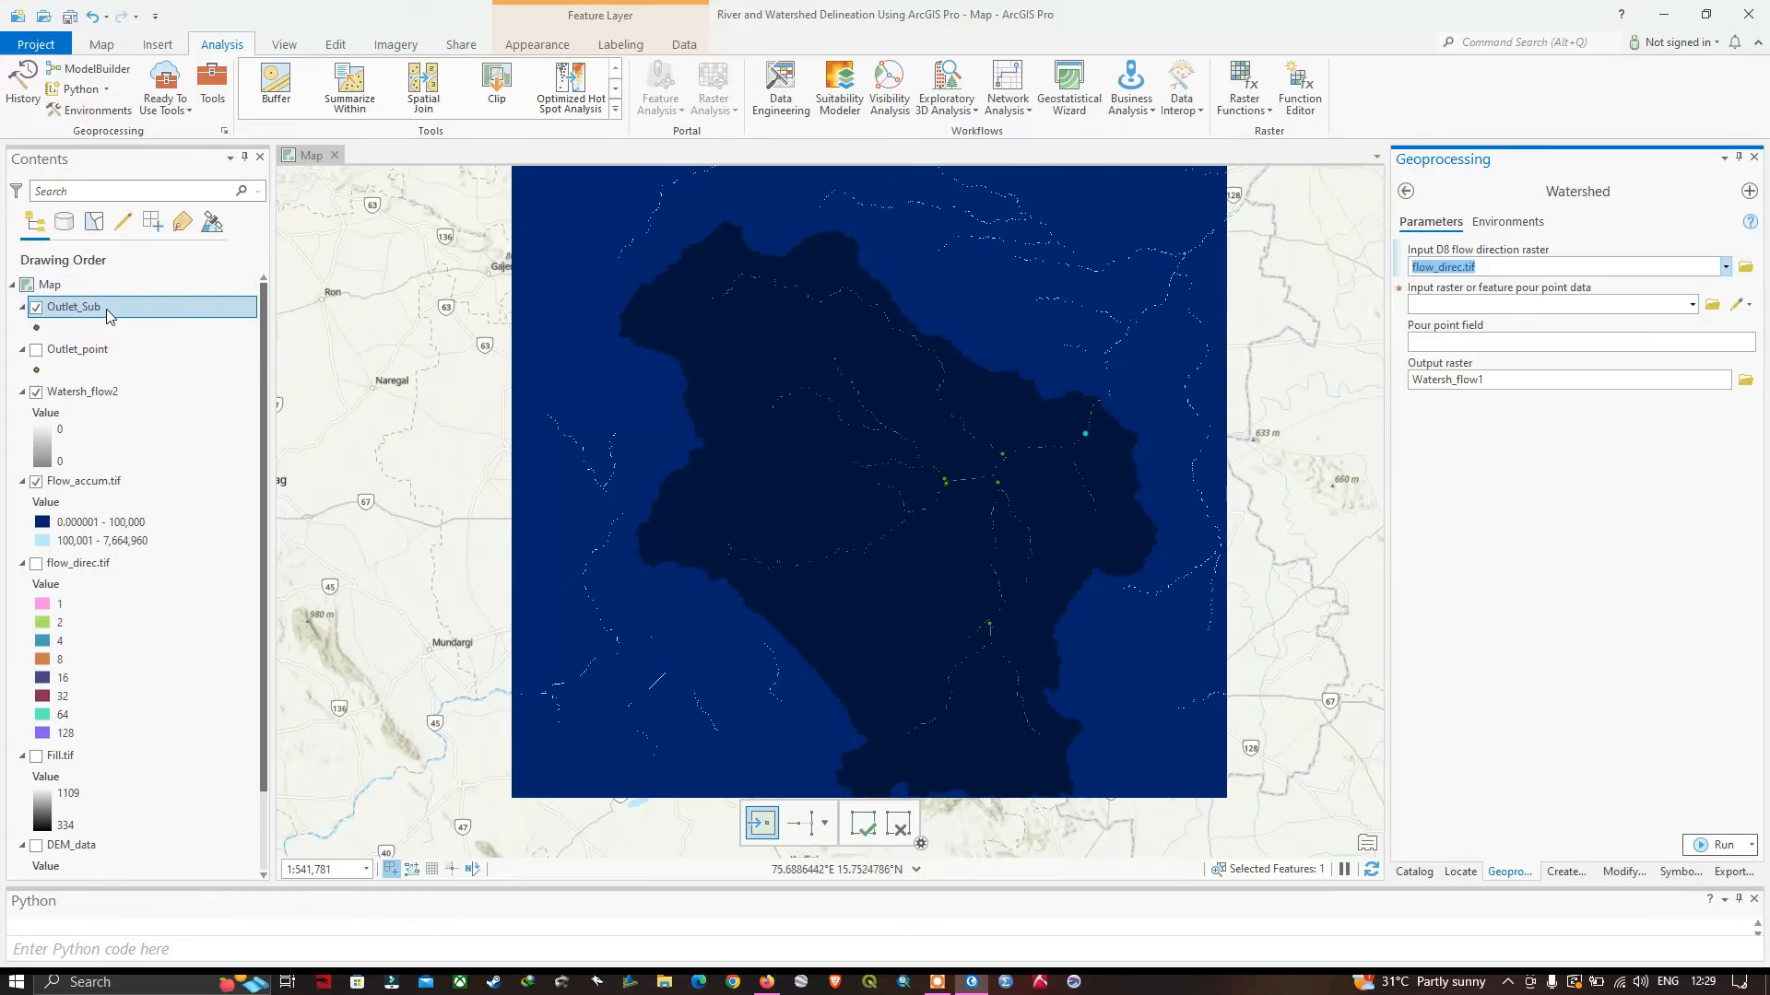
pyautogui.click(1694, 305)
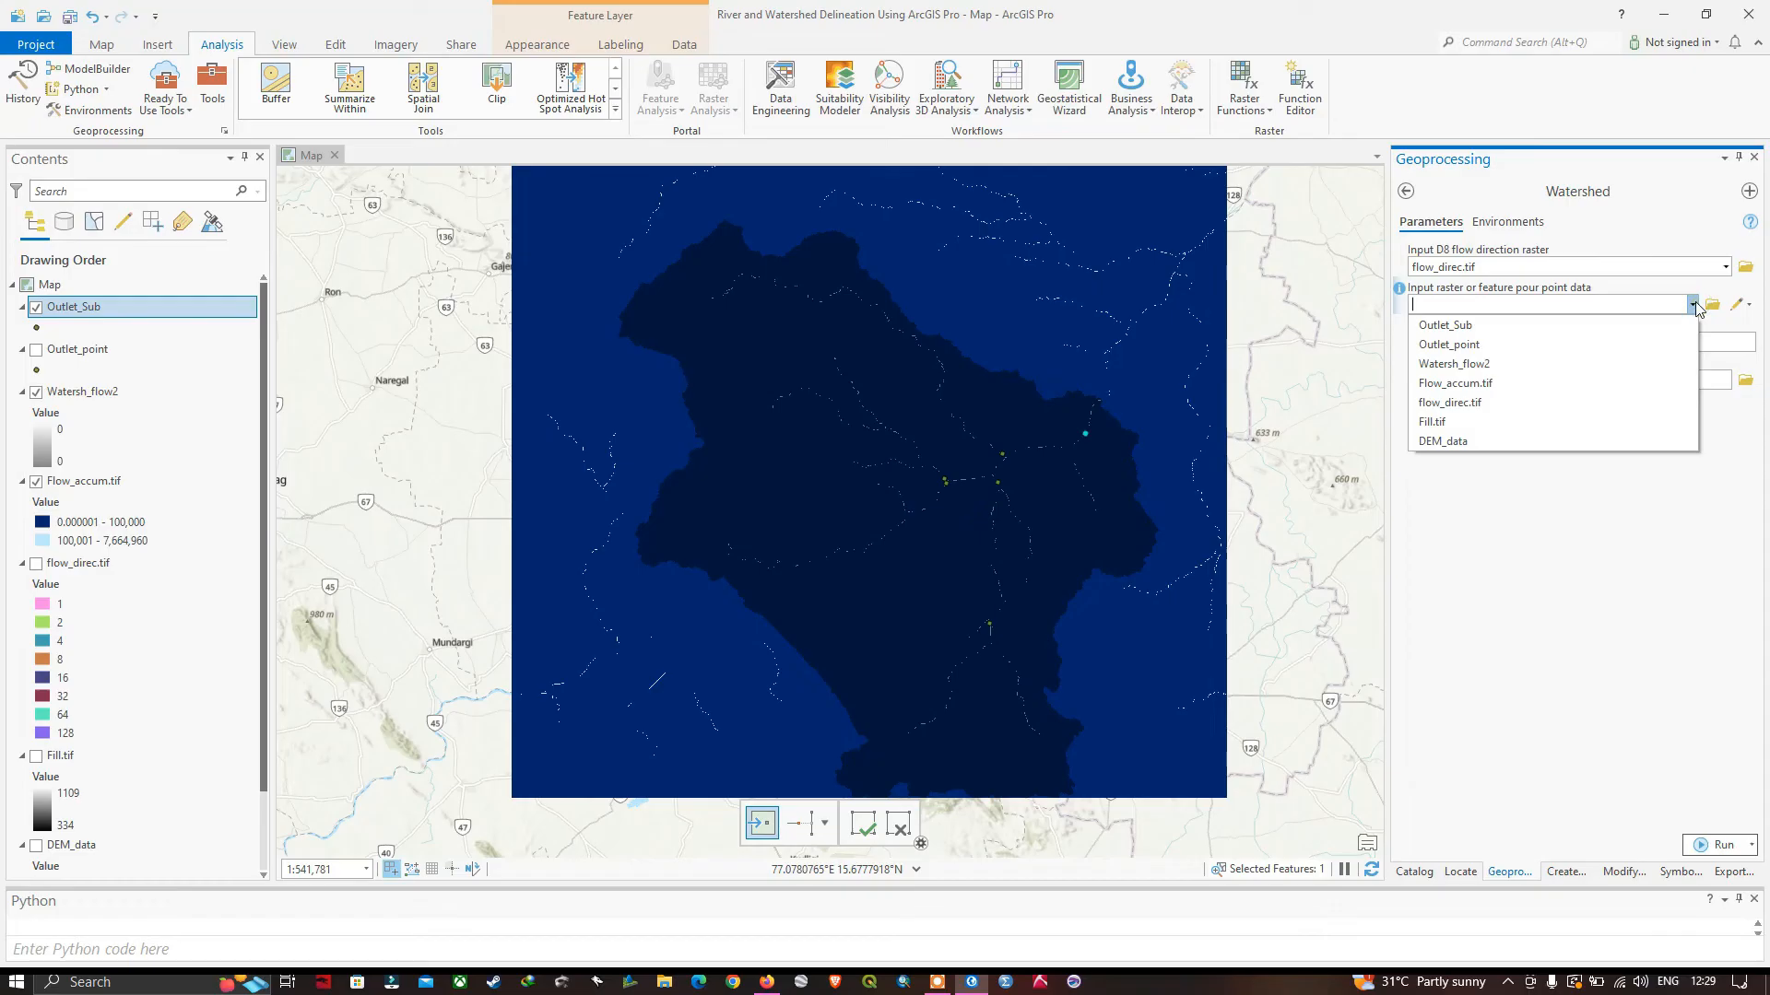
pyautogui.click(1460, 332)
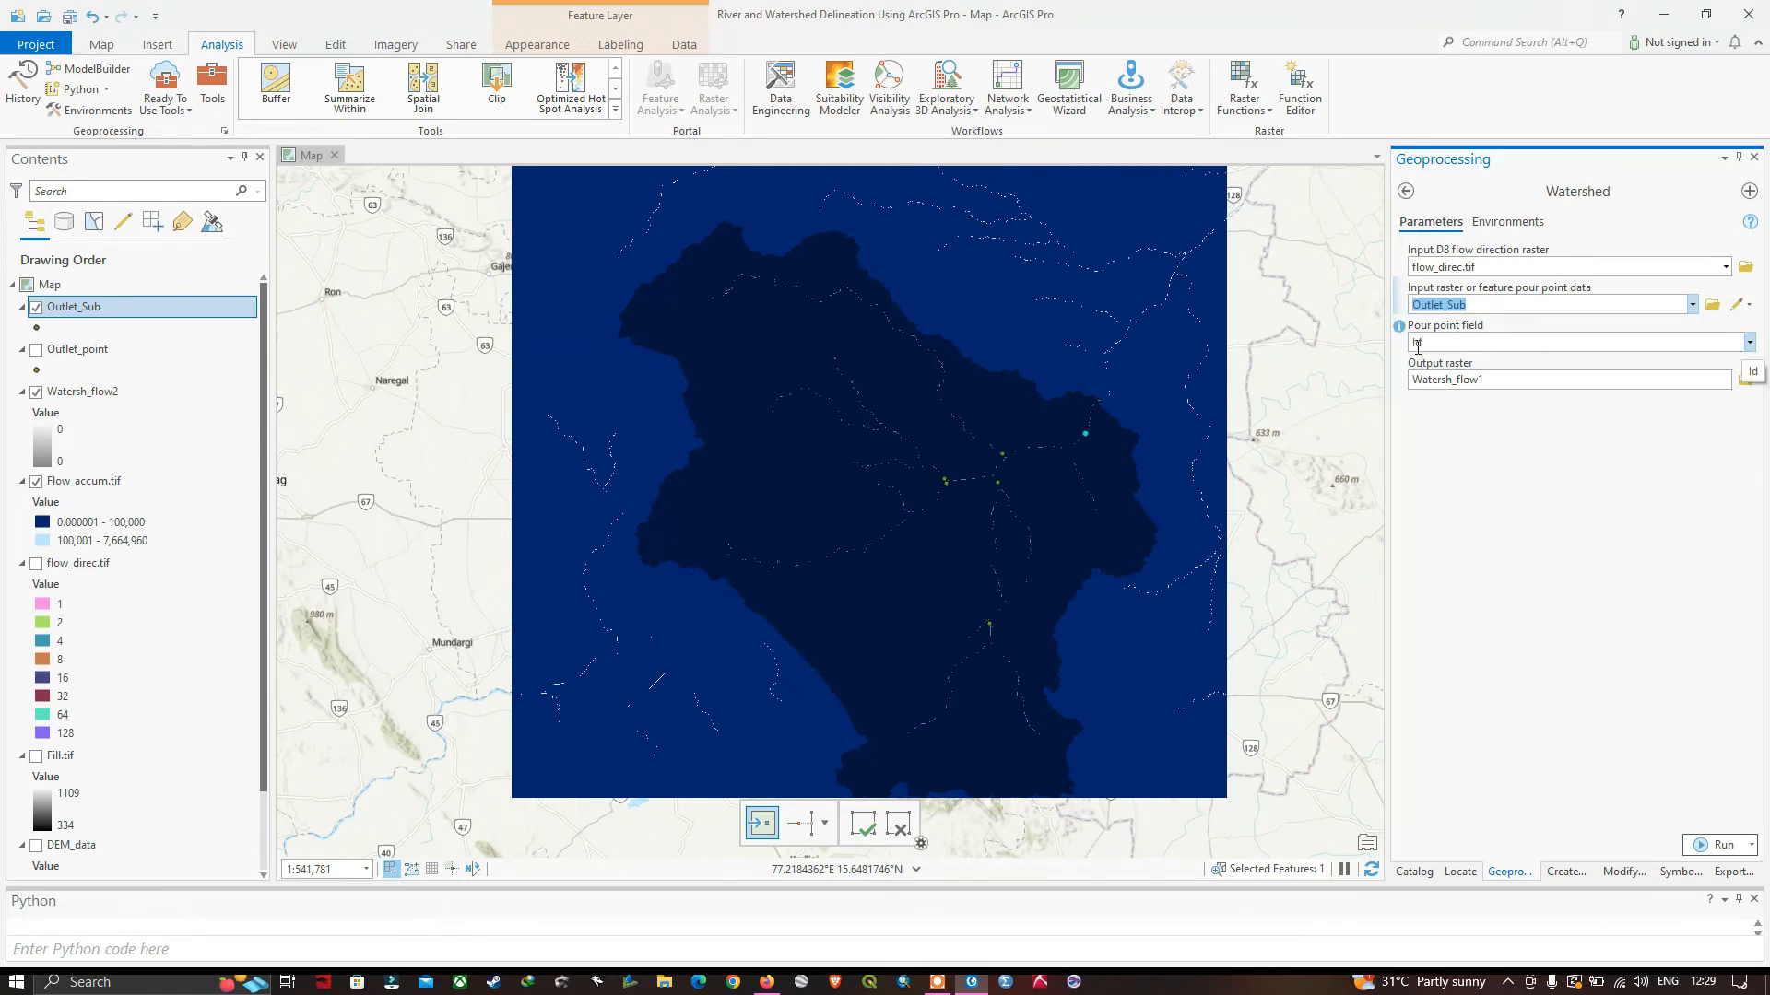
pyautogui.click(1748, 342)
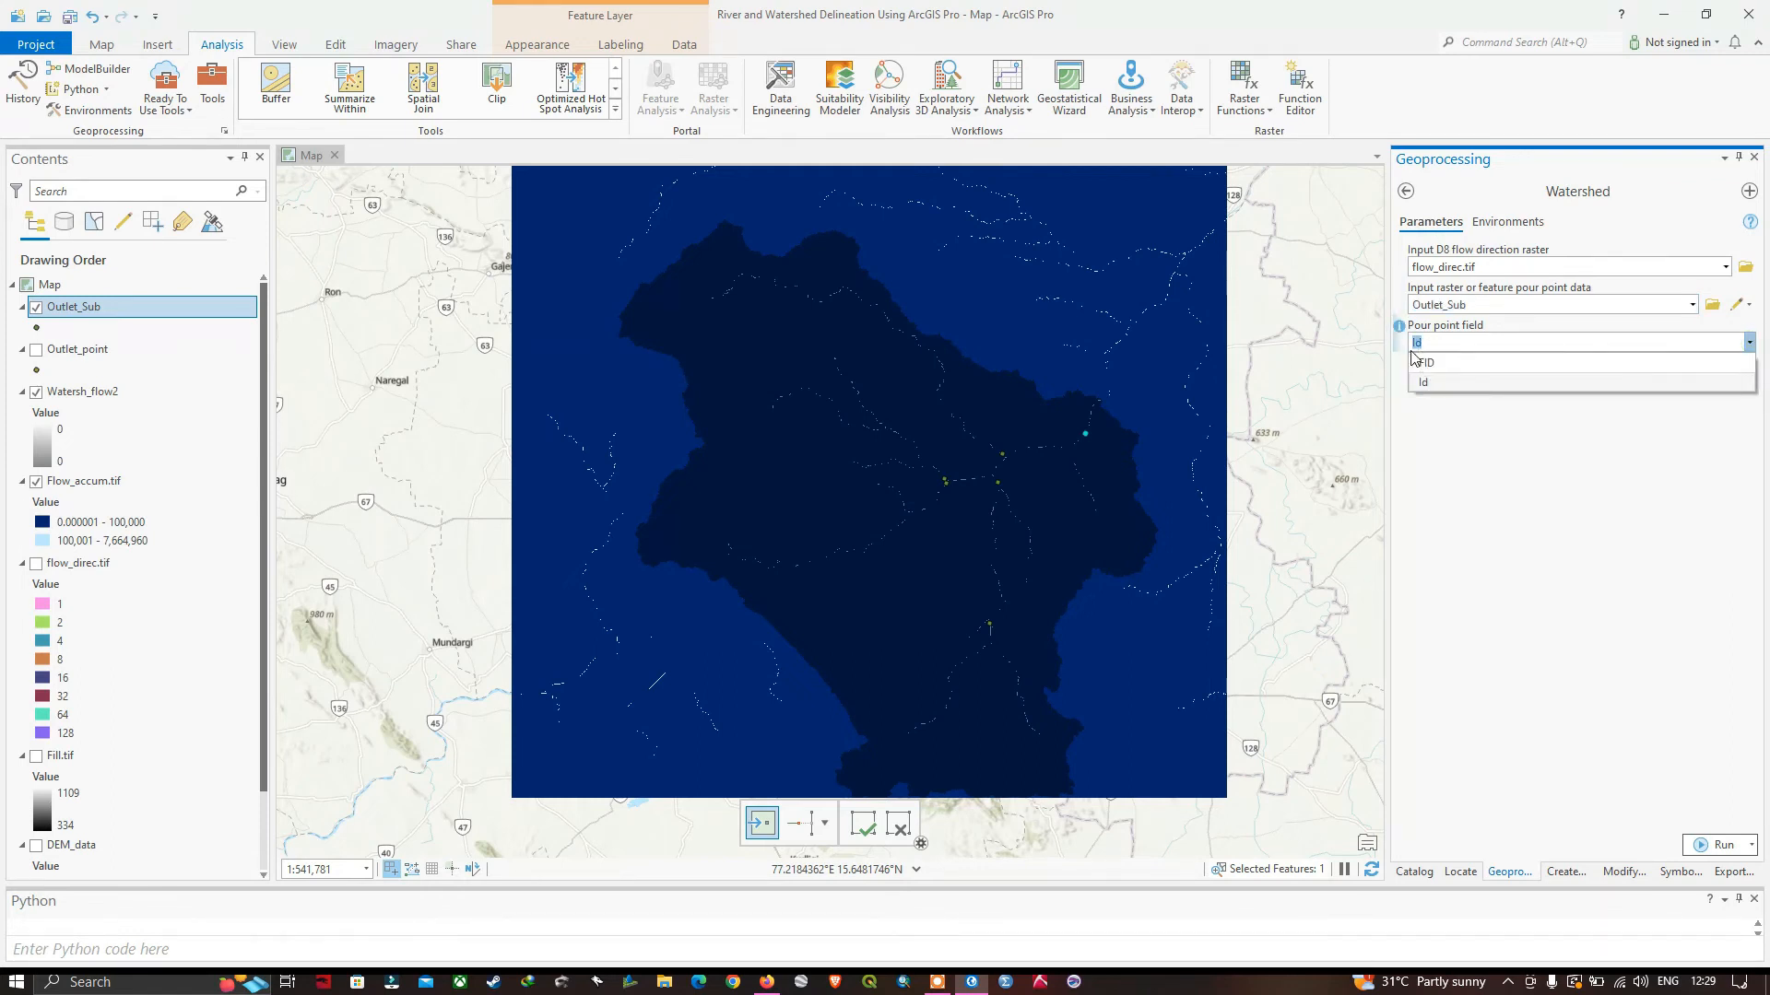
pyautogui.click(1429, 363)
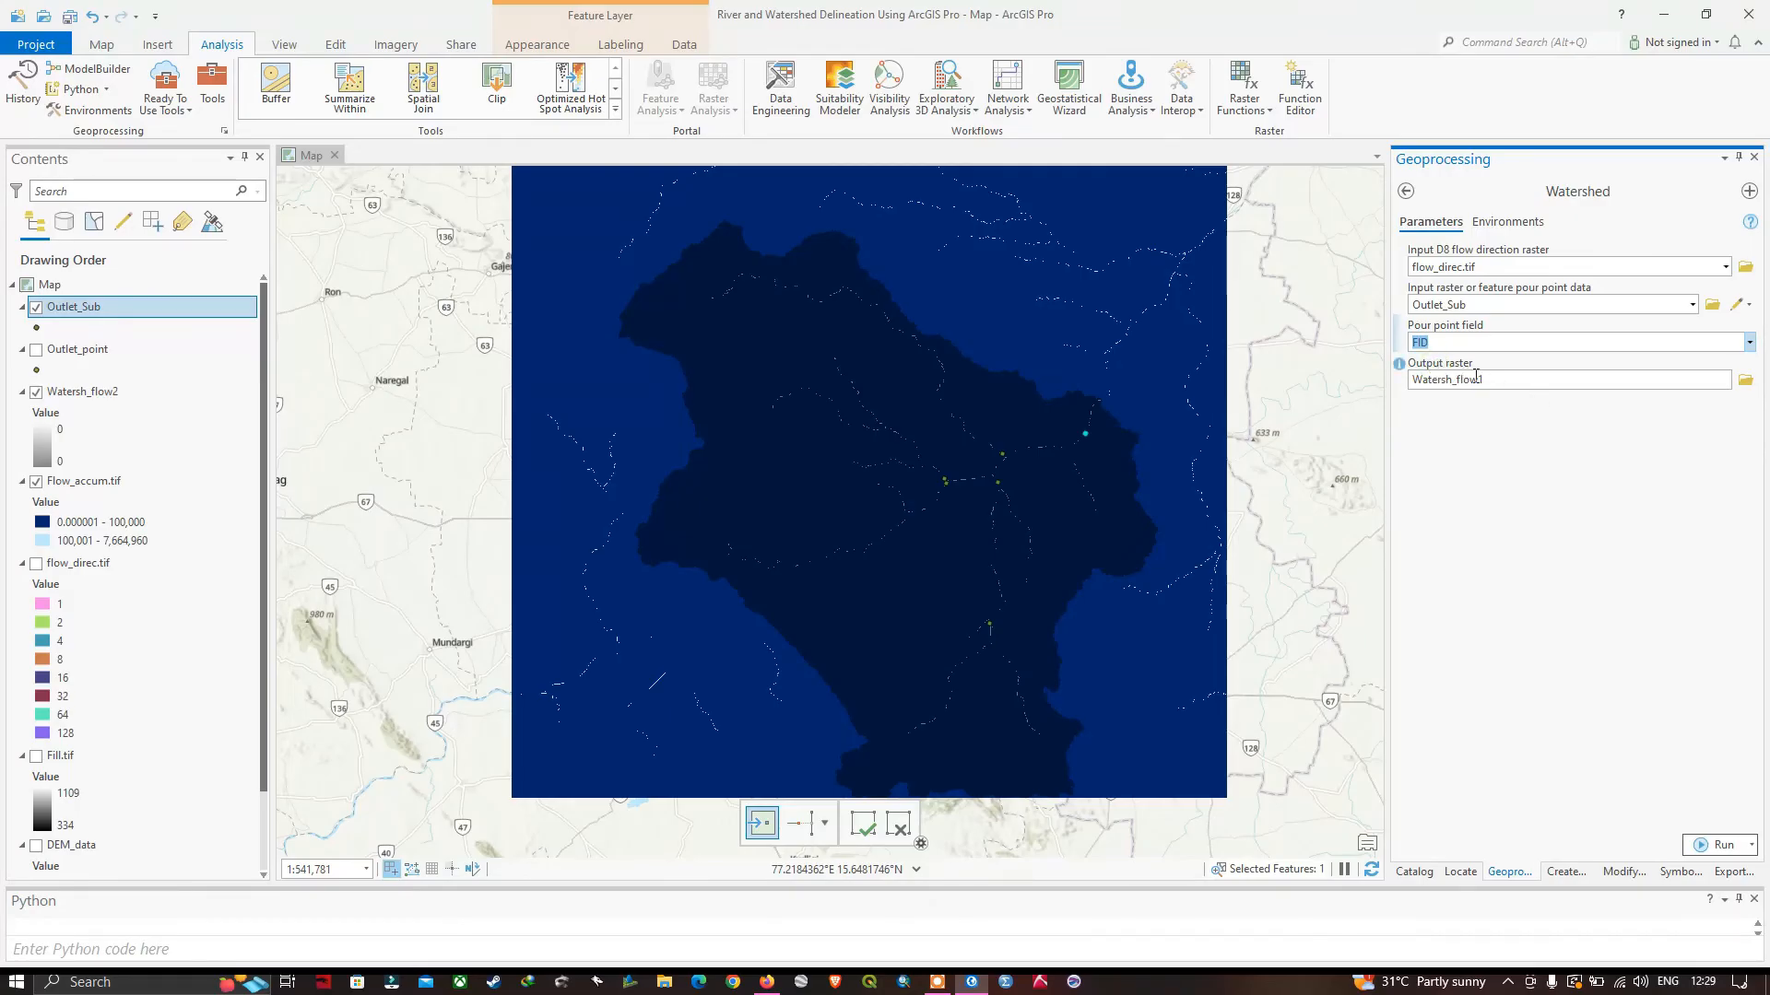
pyautogui.click(1724, 845)
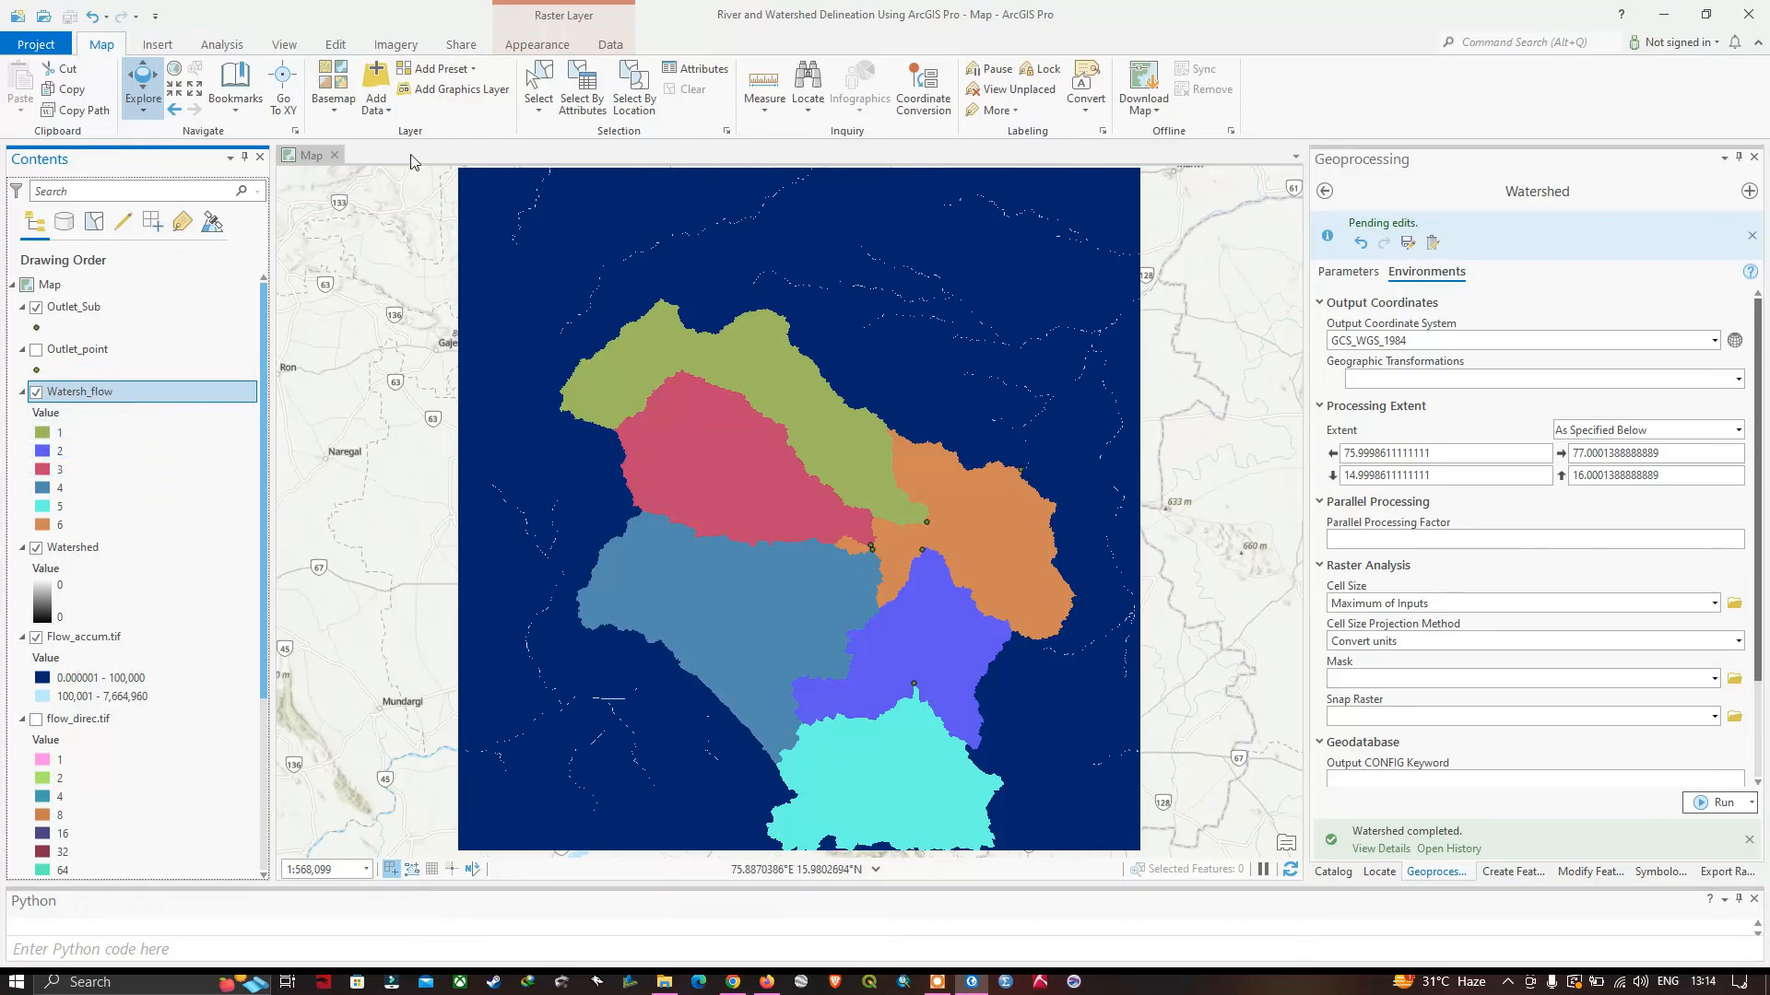
# Set the transparency of the Watersh_flow sub-watershed layer to 32.5%.
pyautogui.click(540, 46)
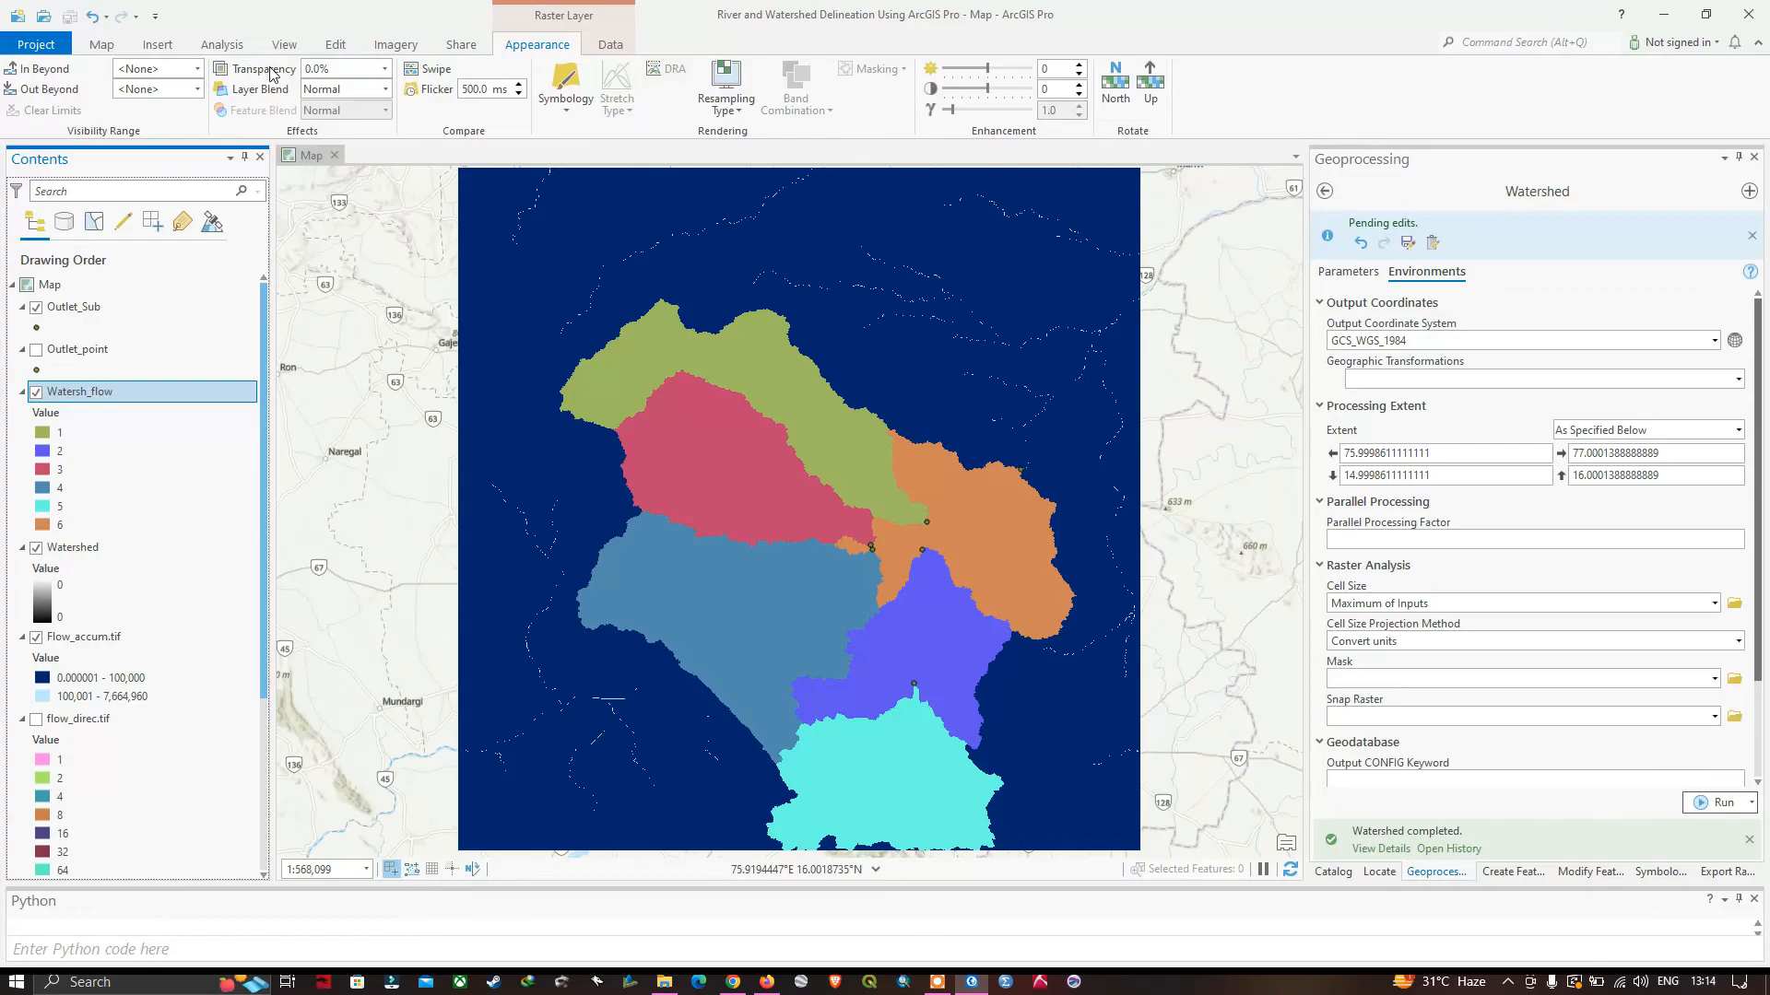
pyautogui.click(382, 74)
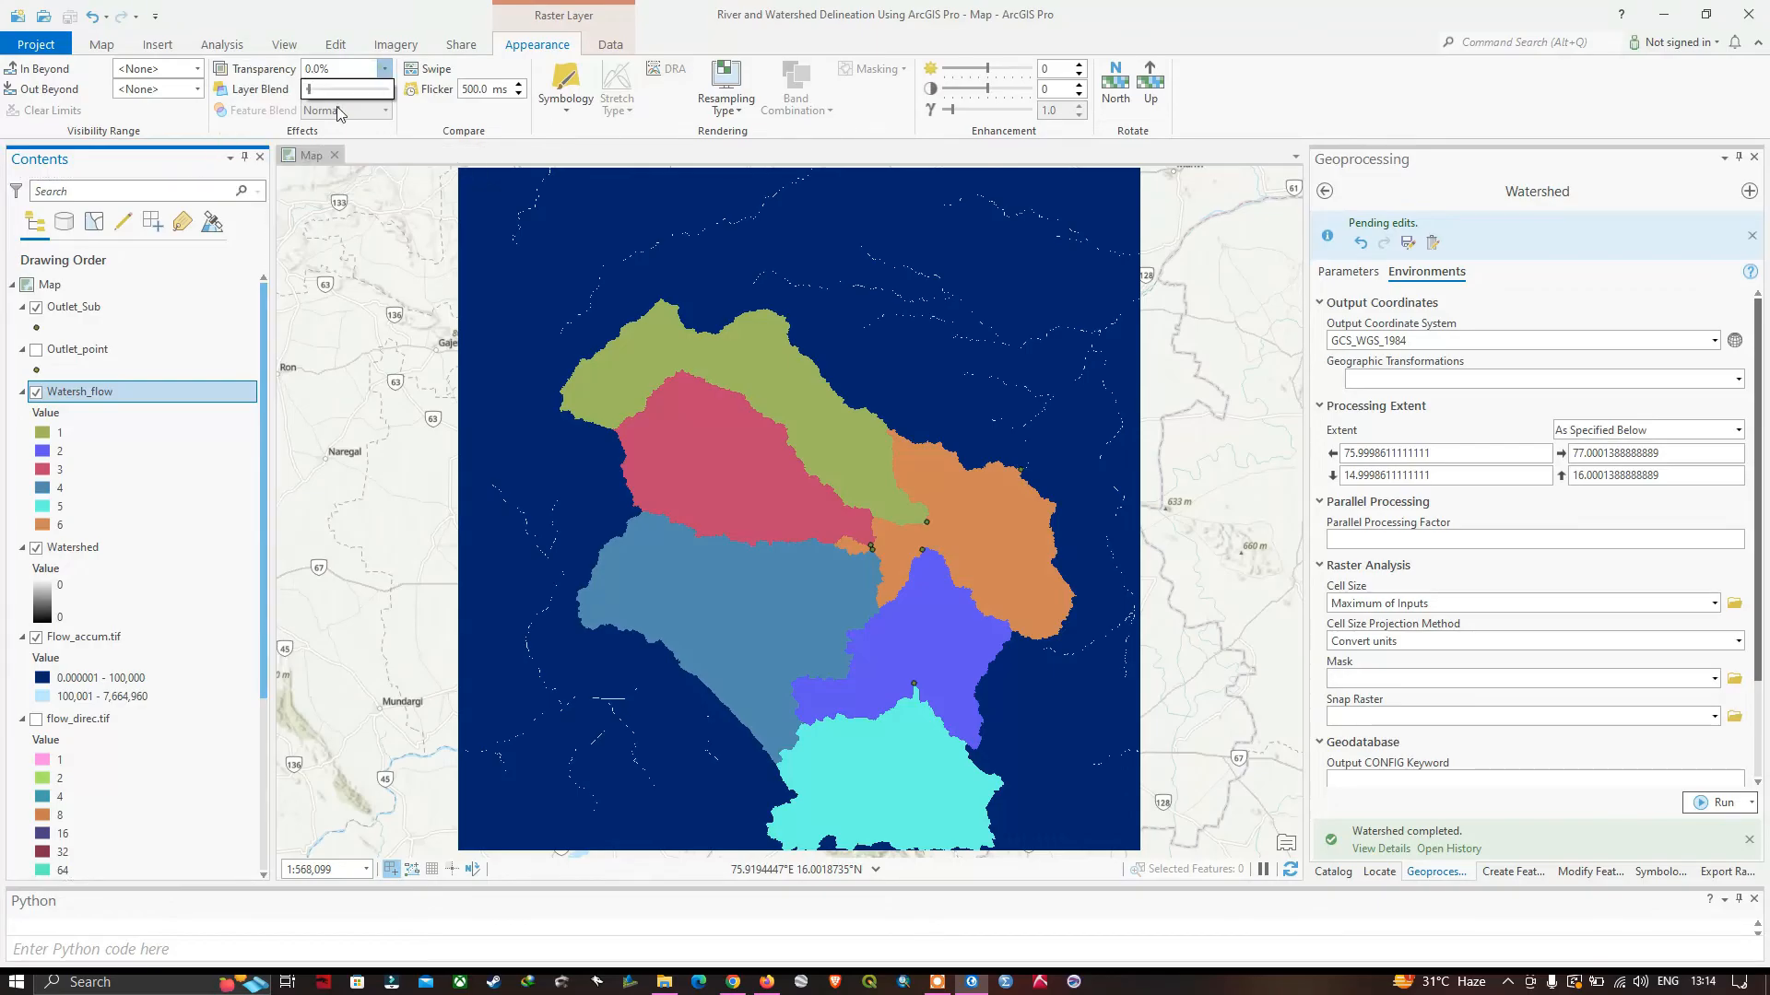
pyautogui.moveTo(317, 96); pyautogui.dragTo(337, 101)
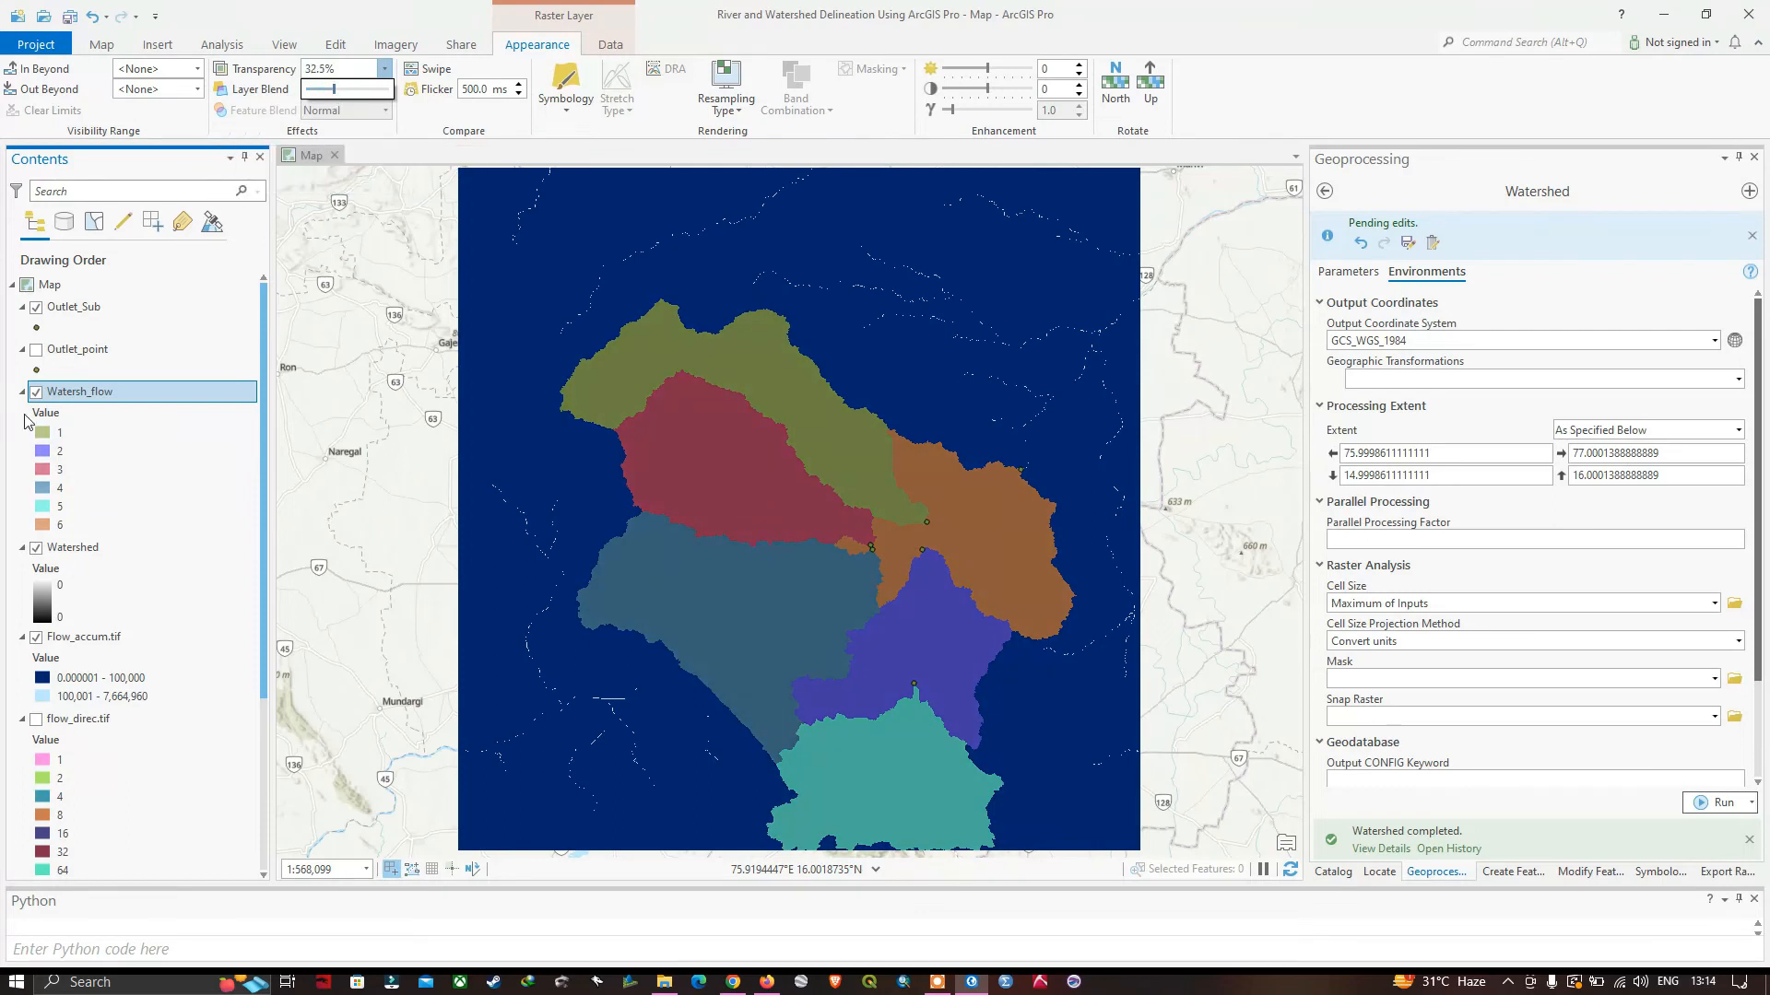
# Compare the sub-watersheds with the main watershed by hiding and showing the Watershed and Watersh_flow layers in turn.
pyautogui.click(37, 550)
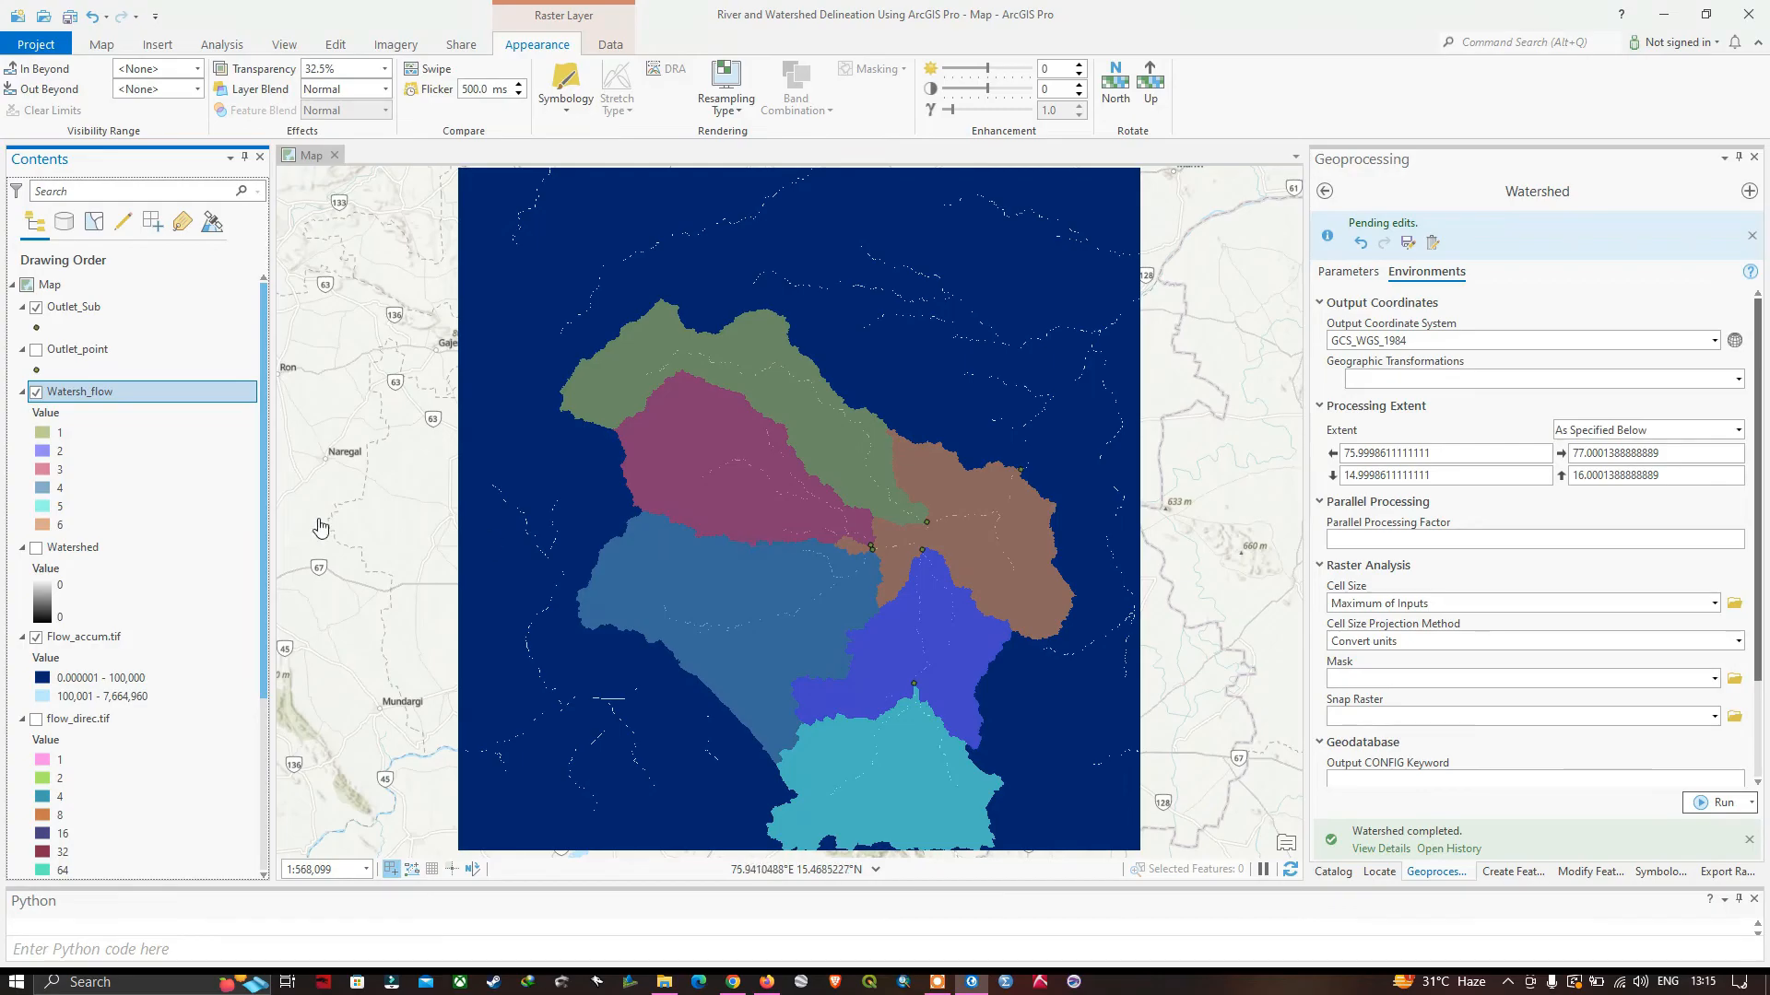
pyautogui.click(36, 548)
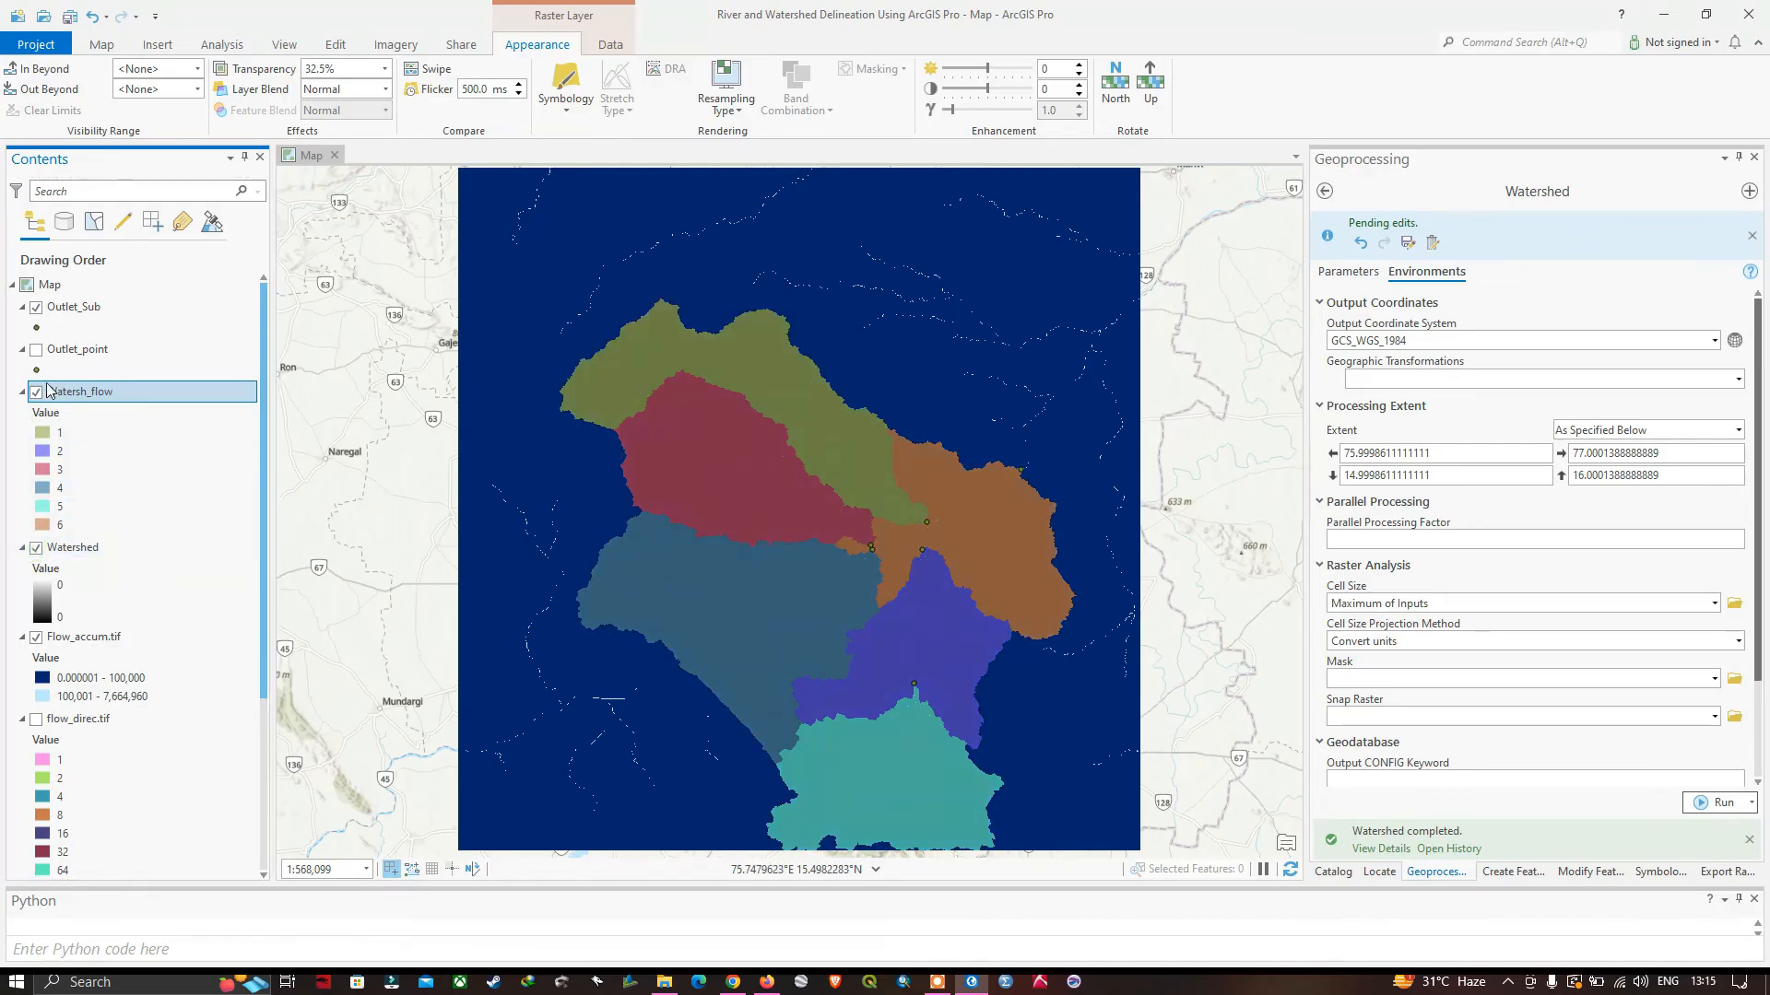
pyautogui.click(36, 394)
pyautogui.click(35, 394)
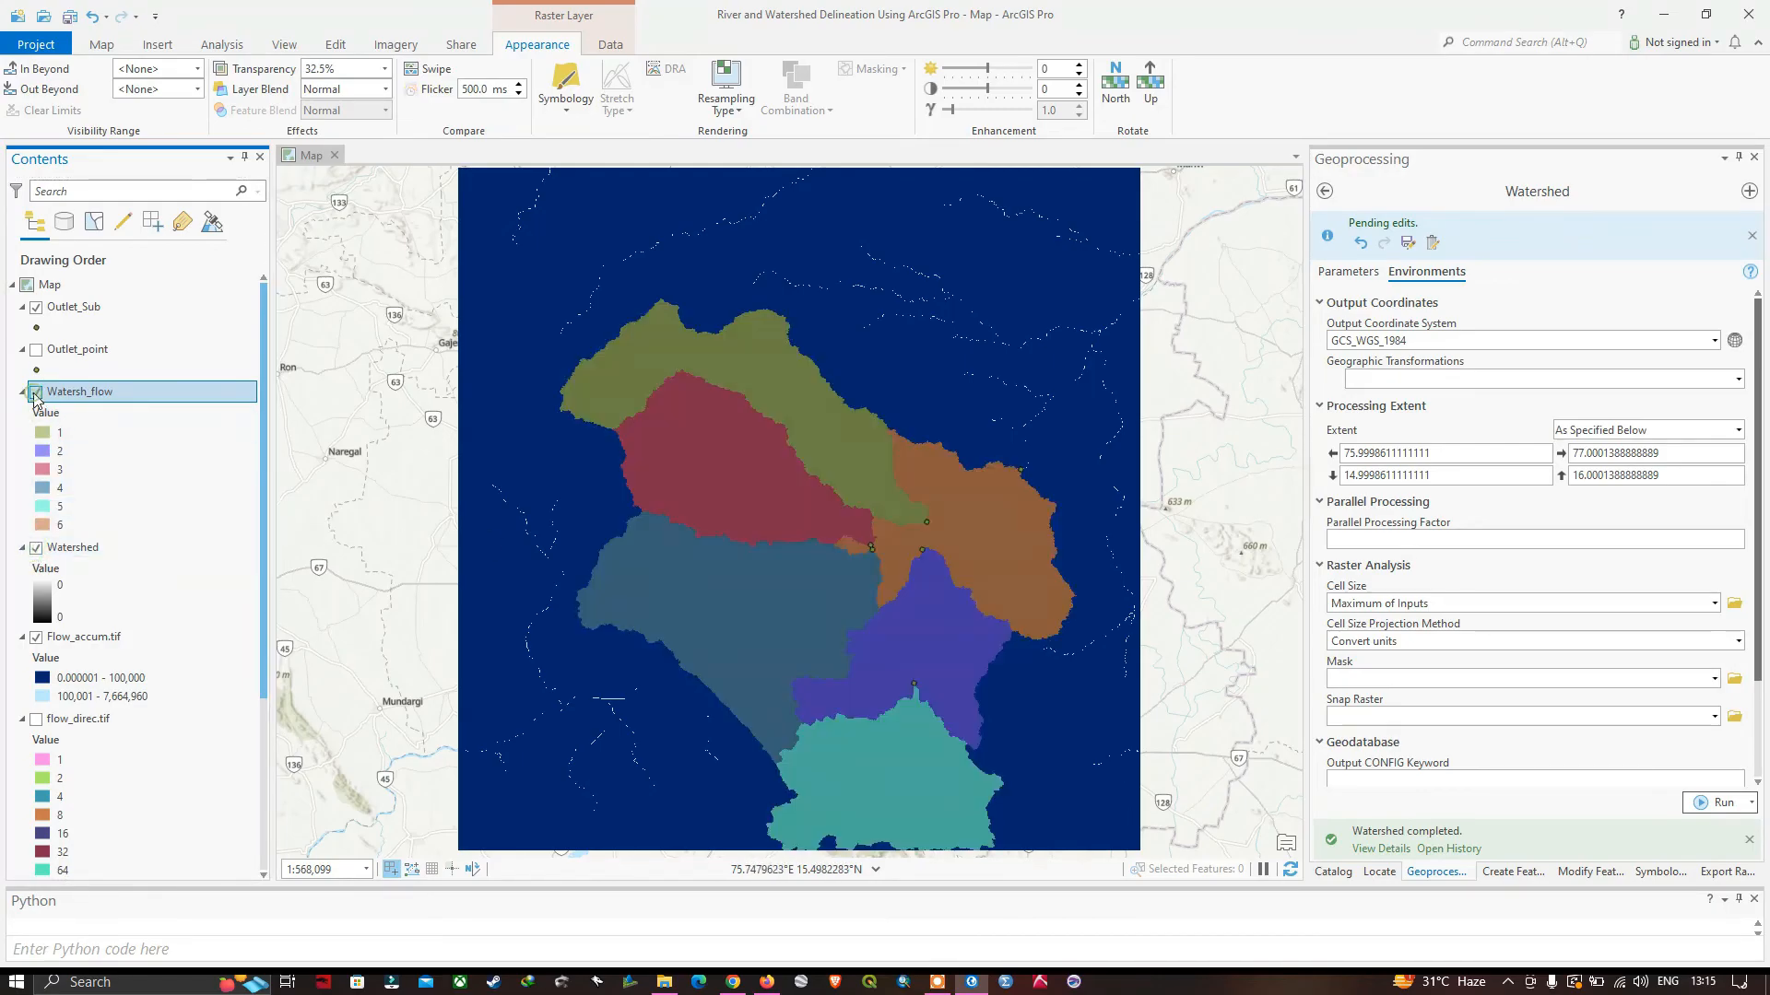
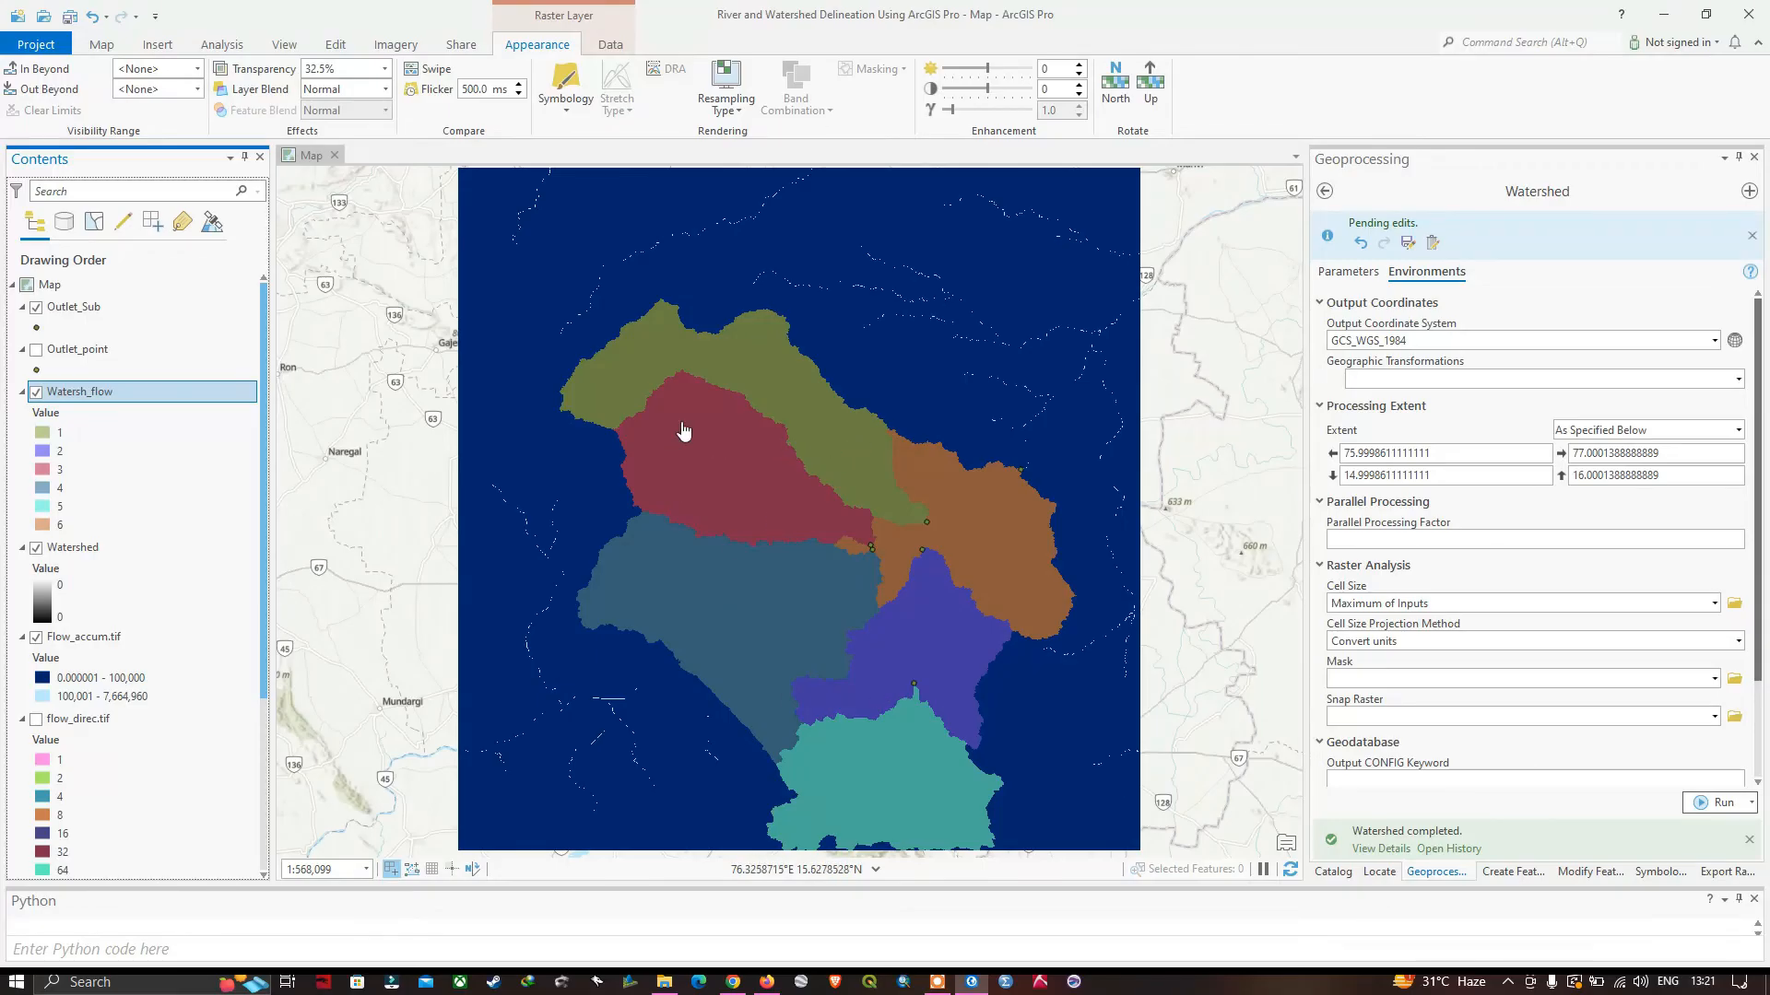
# Open the Raster to Polygon geoprocessing tool from the From Raster toolset of the Conversion Tools.
pyautogui.click(230, 50)
pyautogui.click(214, 93)
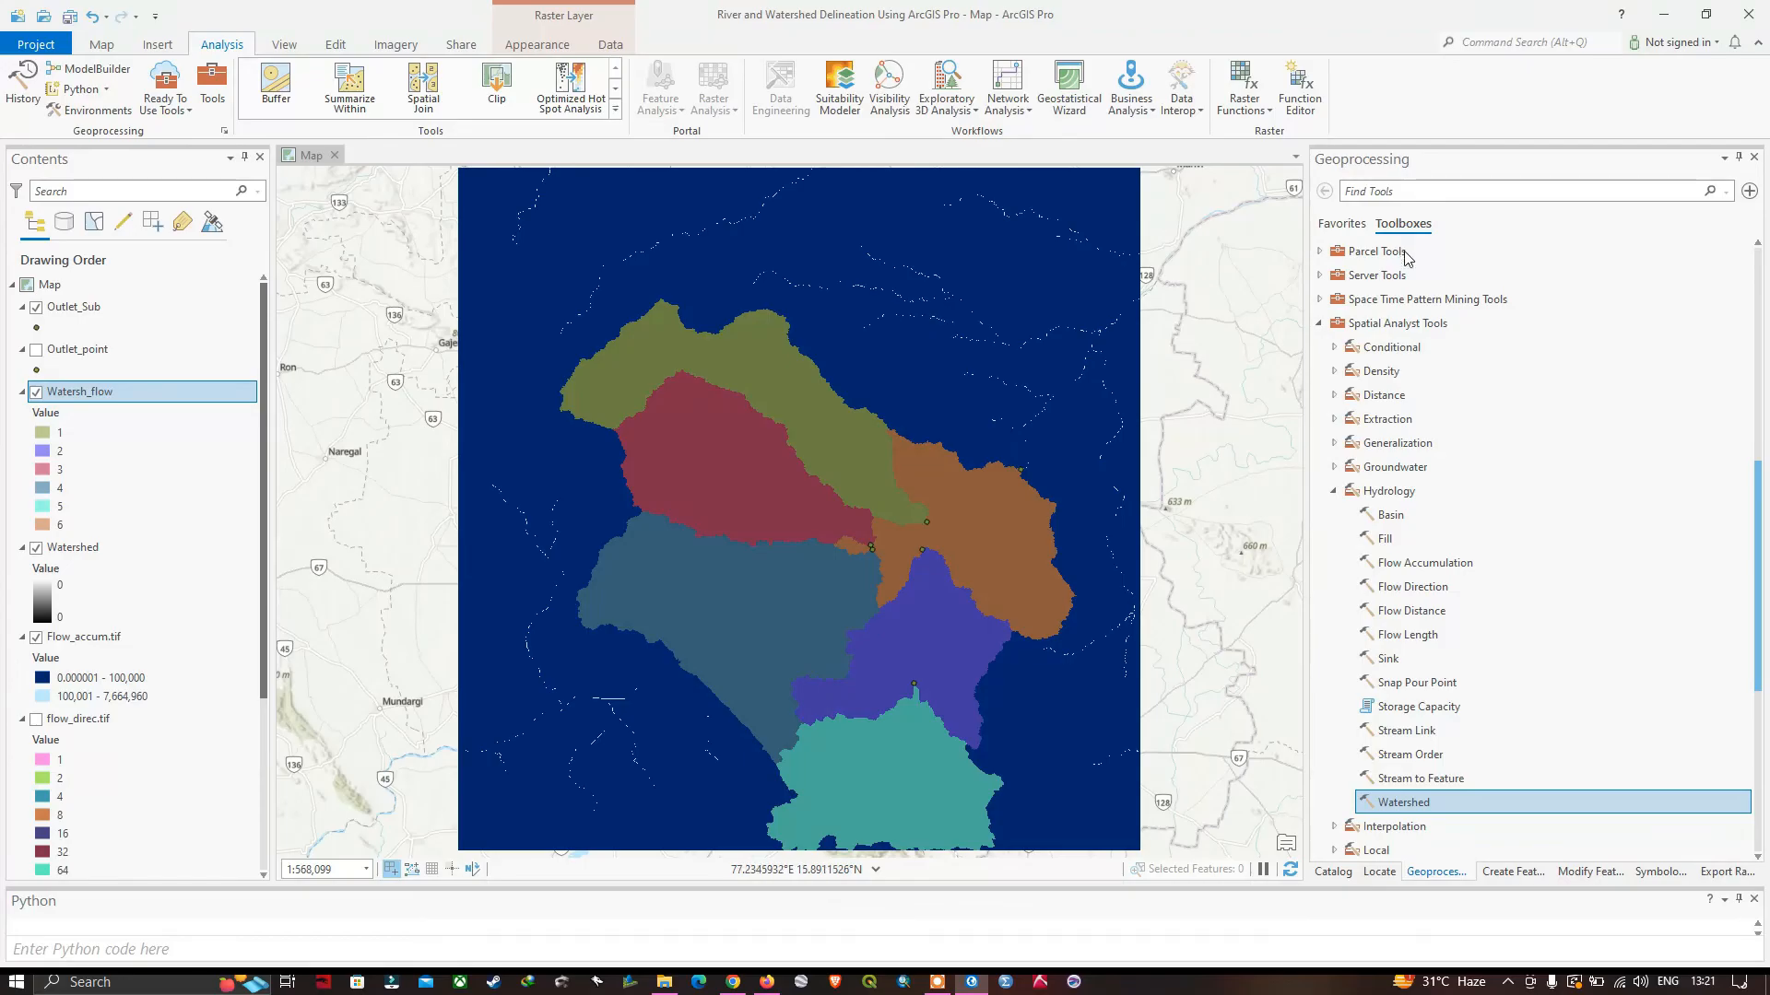
pyautogui.scroll(7, 1410, 276)
pyautogui.scroll(2, 1419, 369)
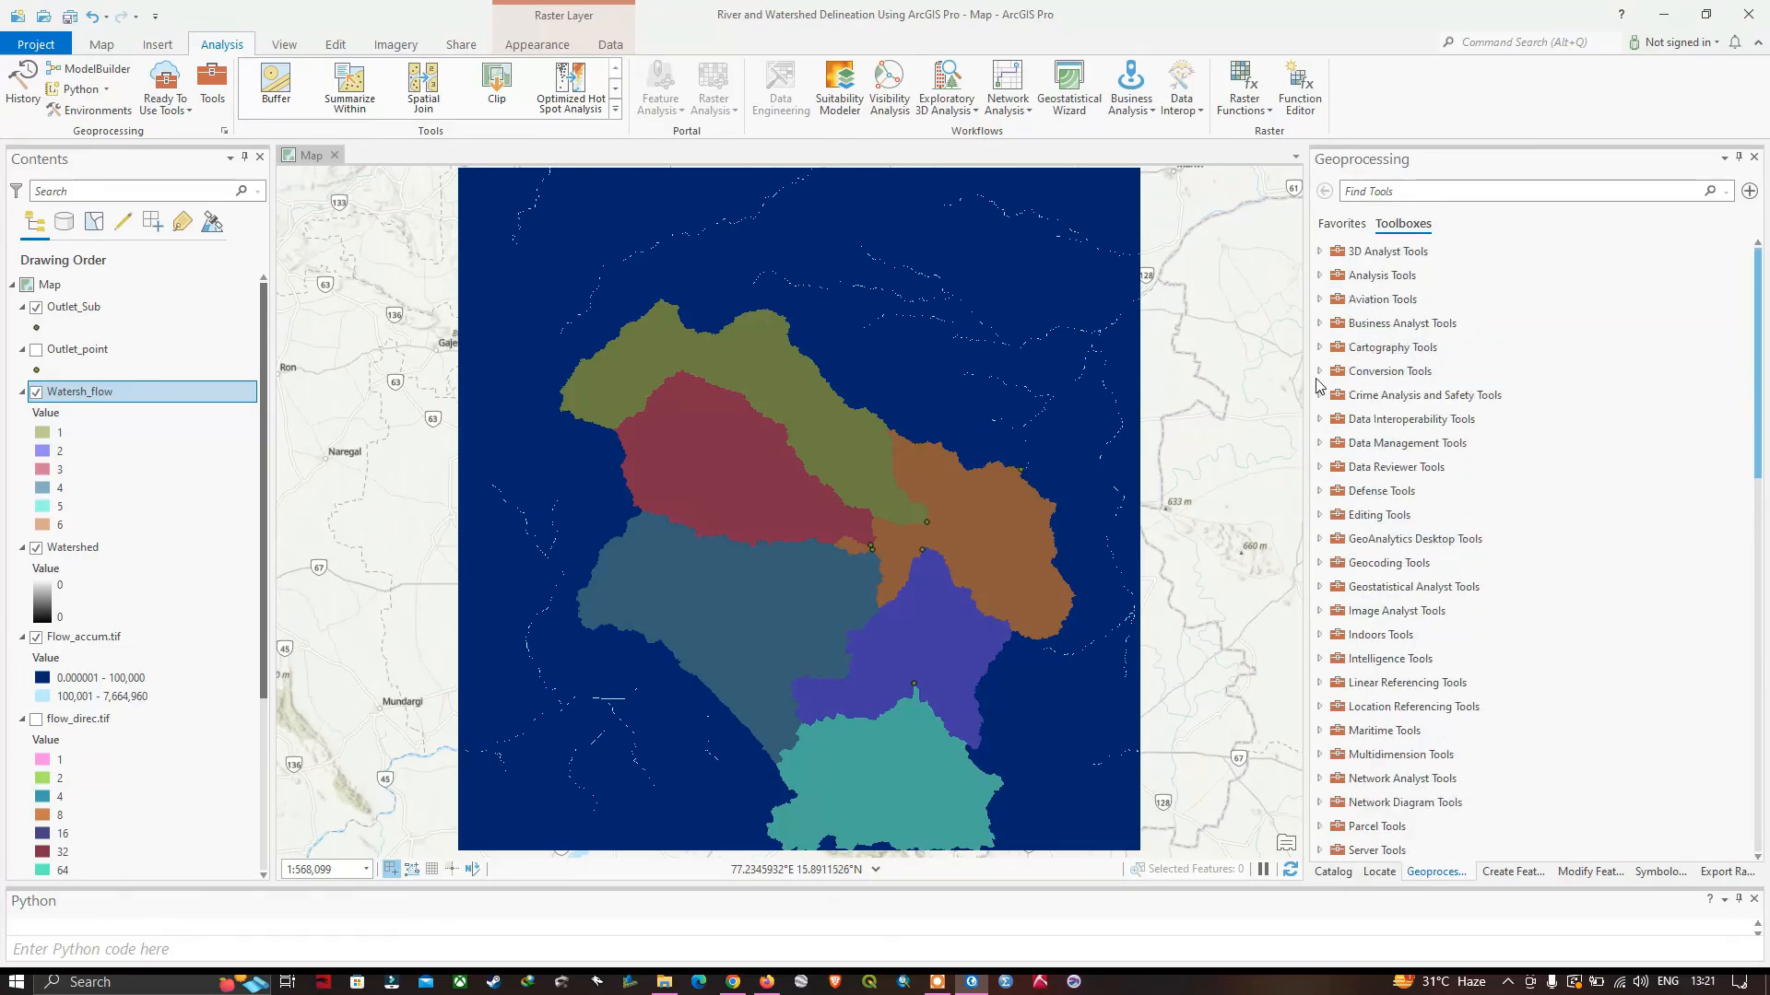
pyautogui.scroll(-8, 1320, 386)
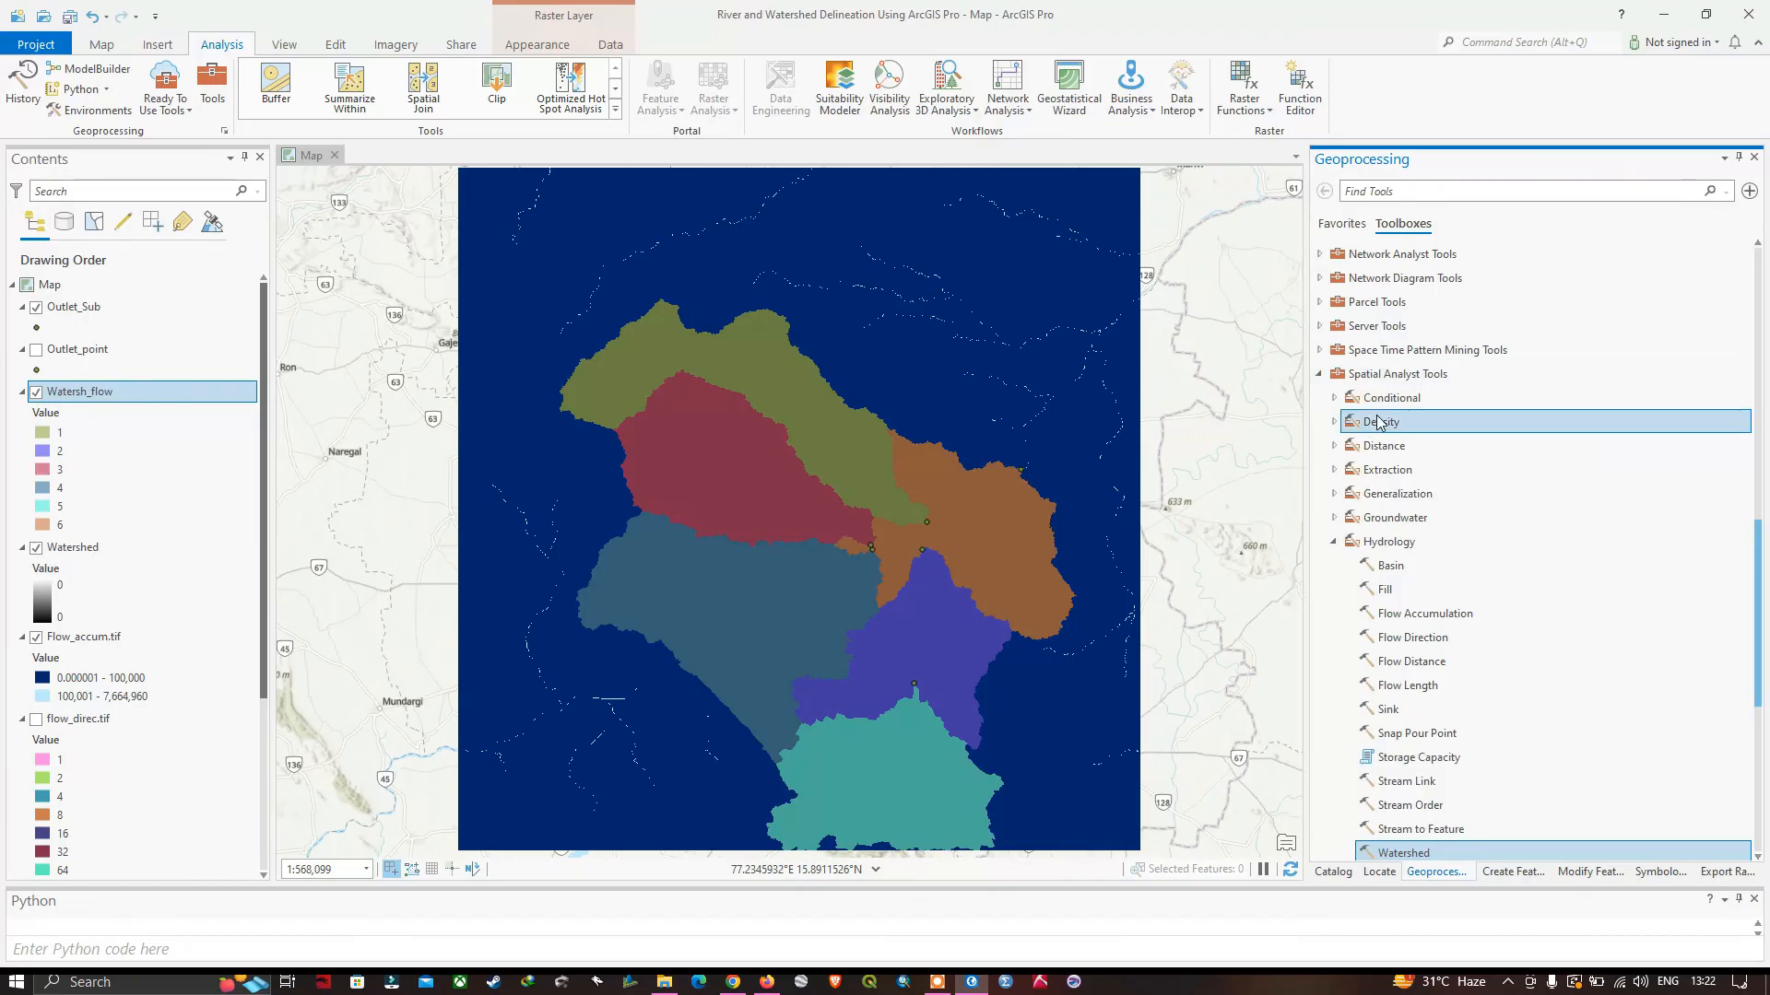
pyautogui.scroll(4, 1392, 426)
pyautogui.scroll(6, 1419, 446)
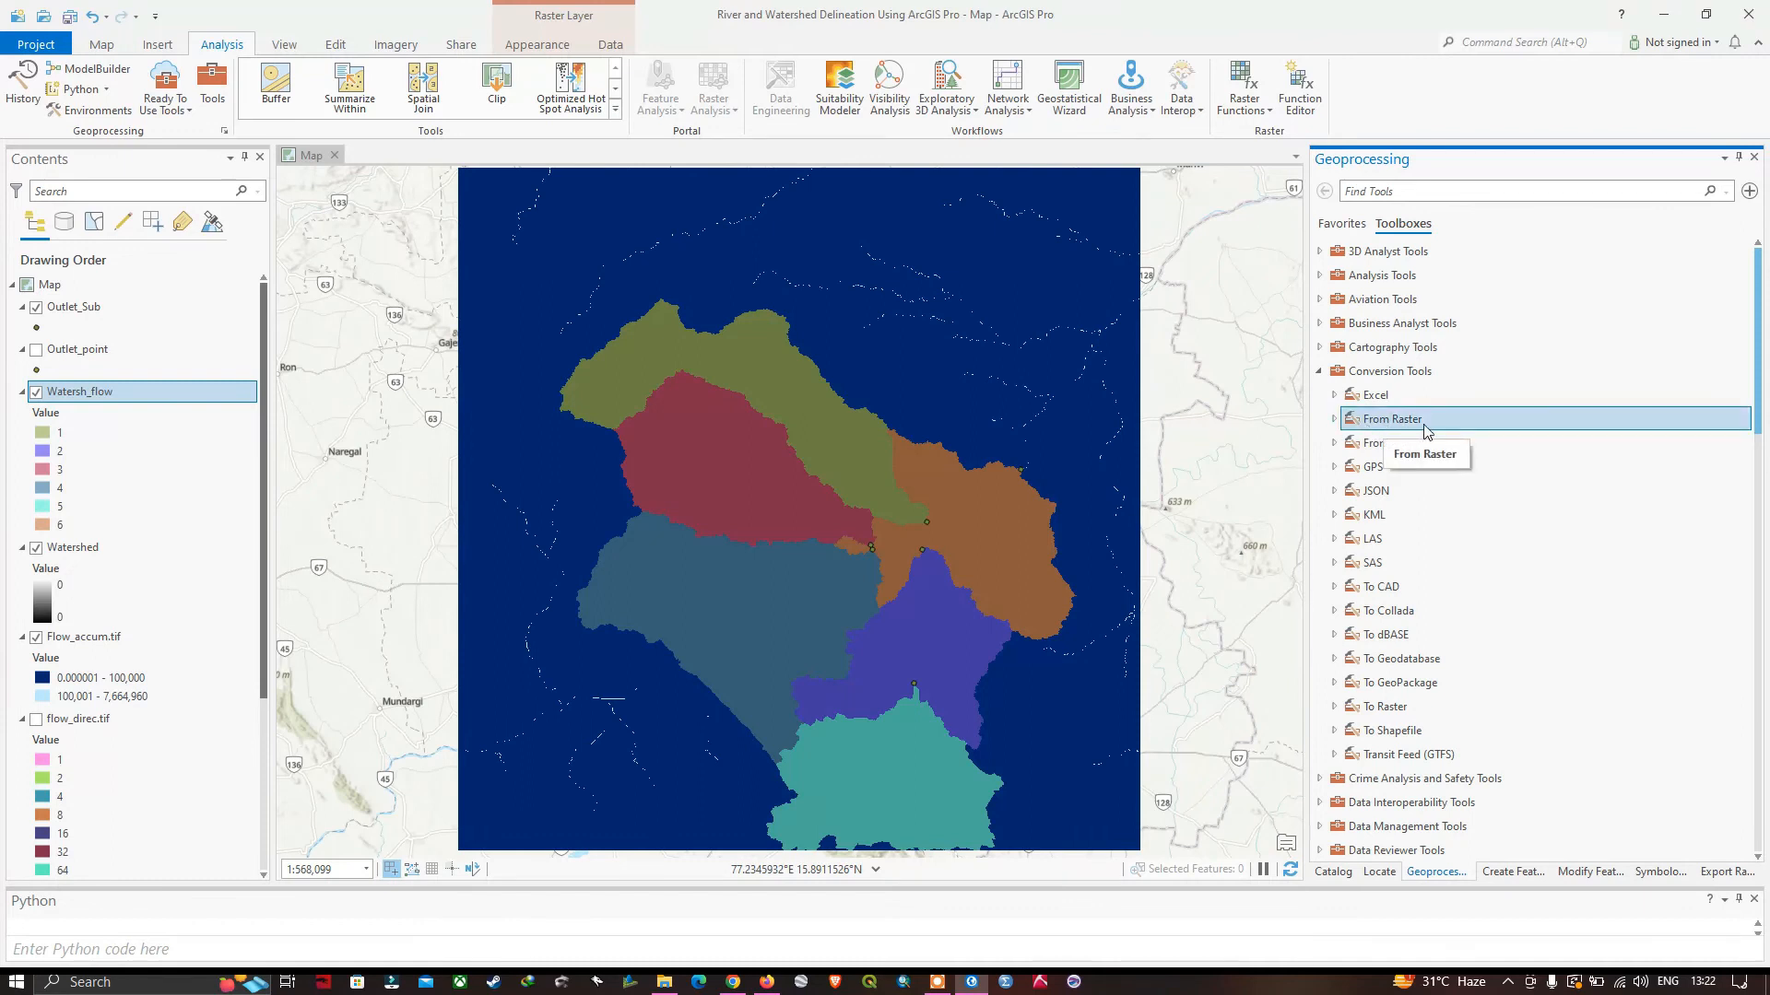
pyautogui.click(1333, 419)
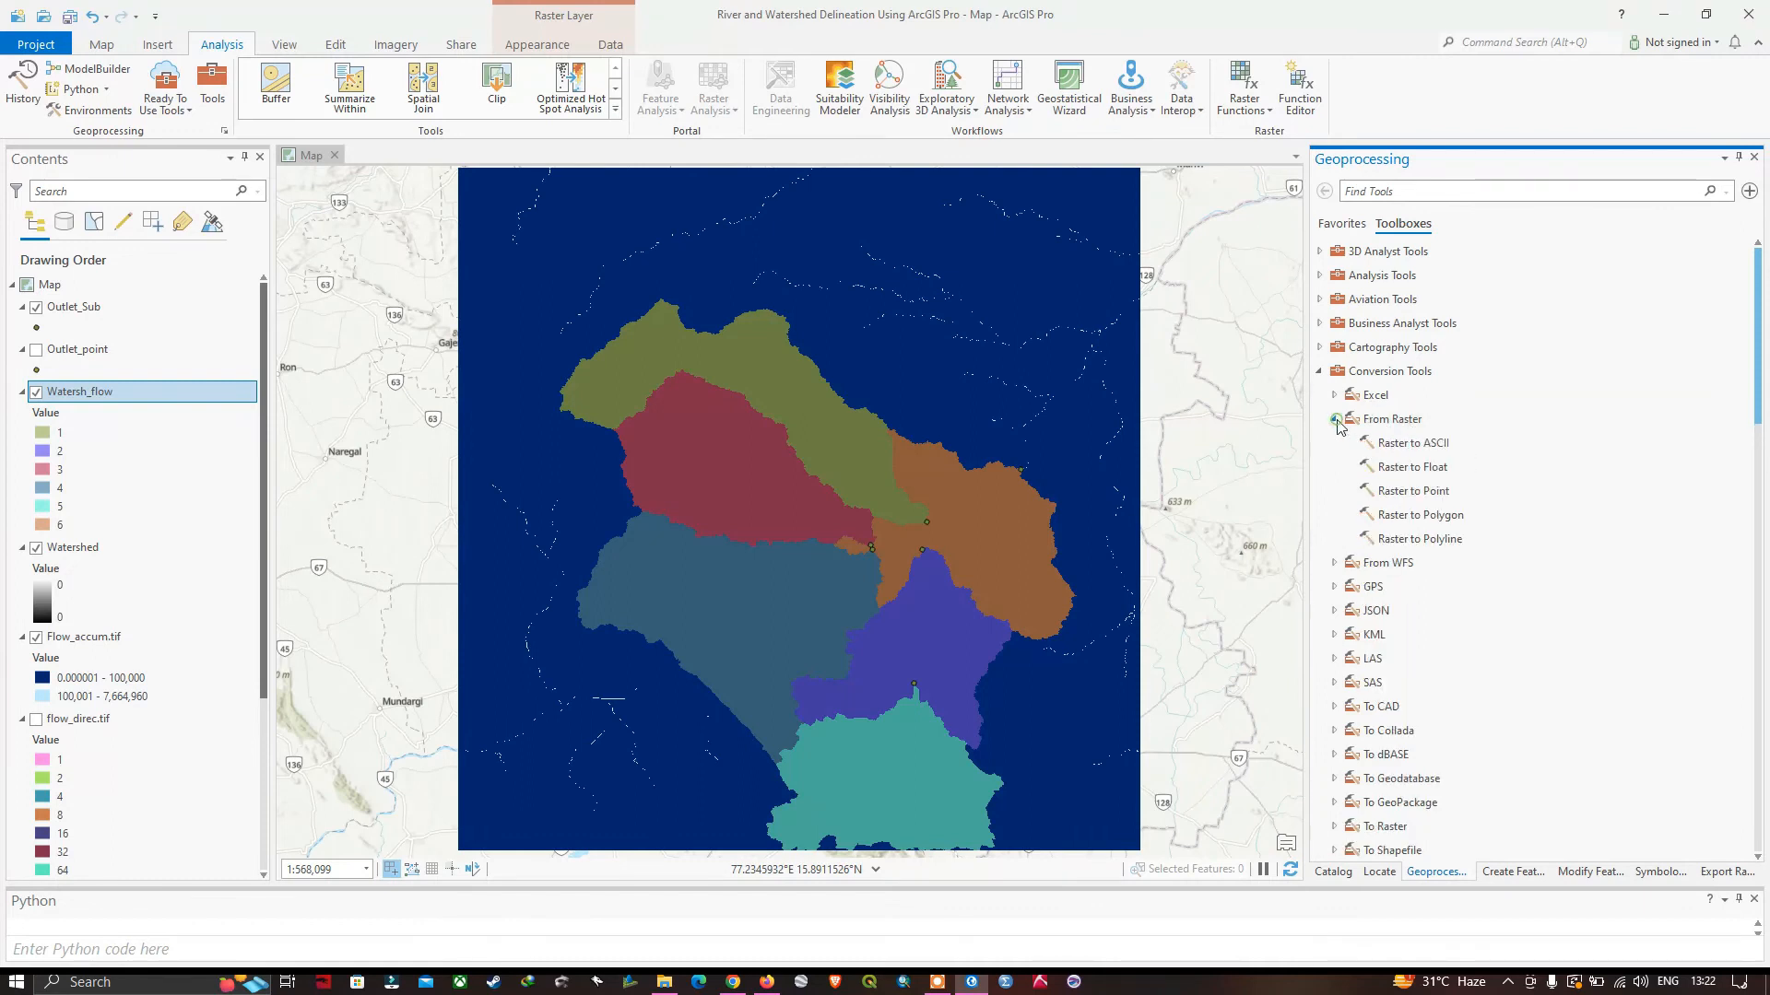
pyautogui.click(1424, 516)
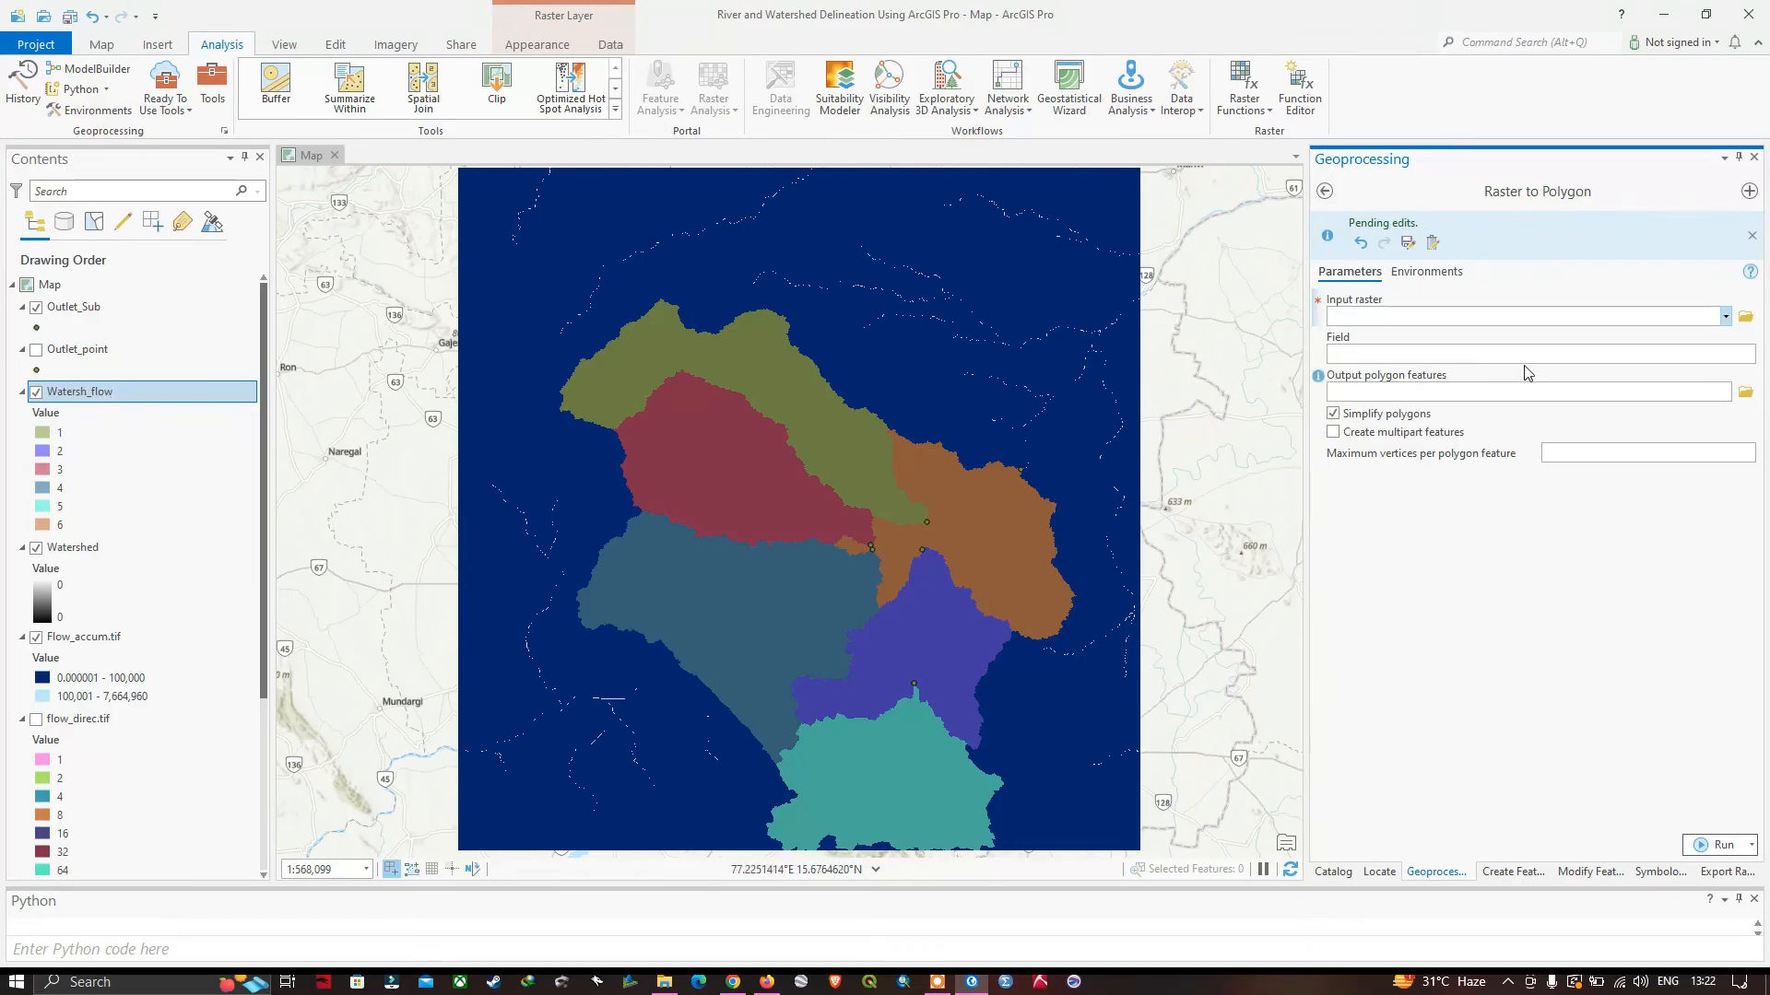
# Convert the Watersh_flow raster to polygons using the Value field, saving the output as Subwatershed in the shapefiles folder.
pyautogui.click(1724, 317)
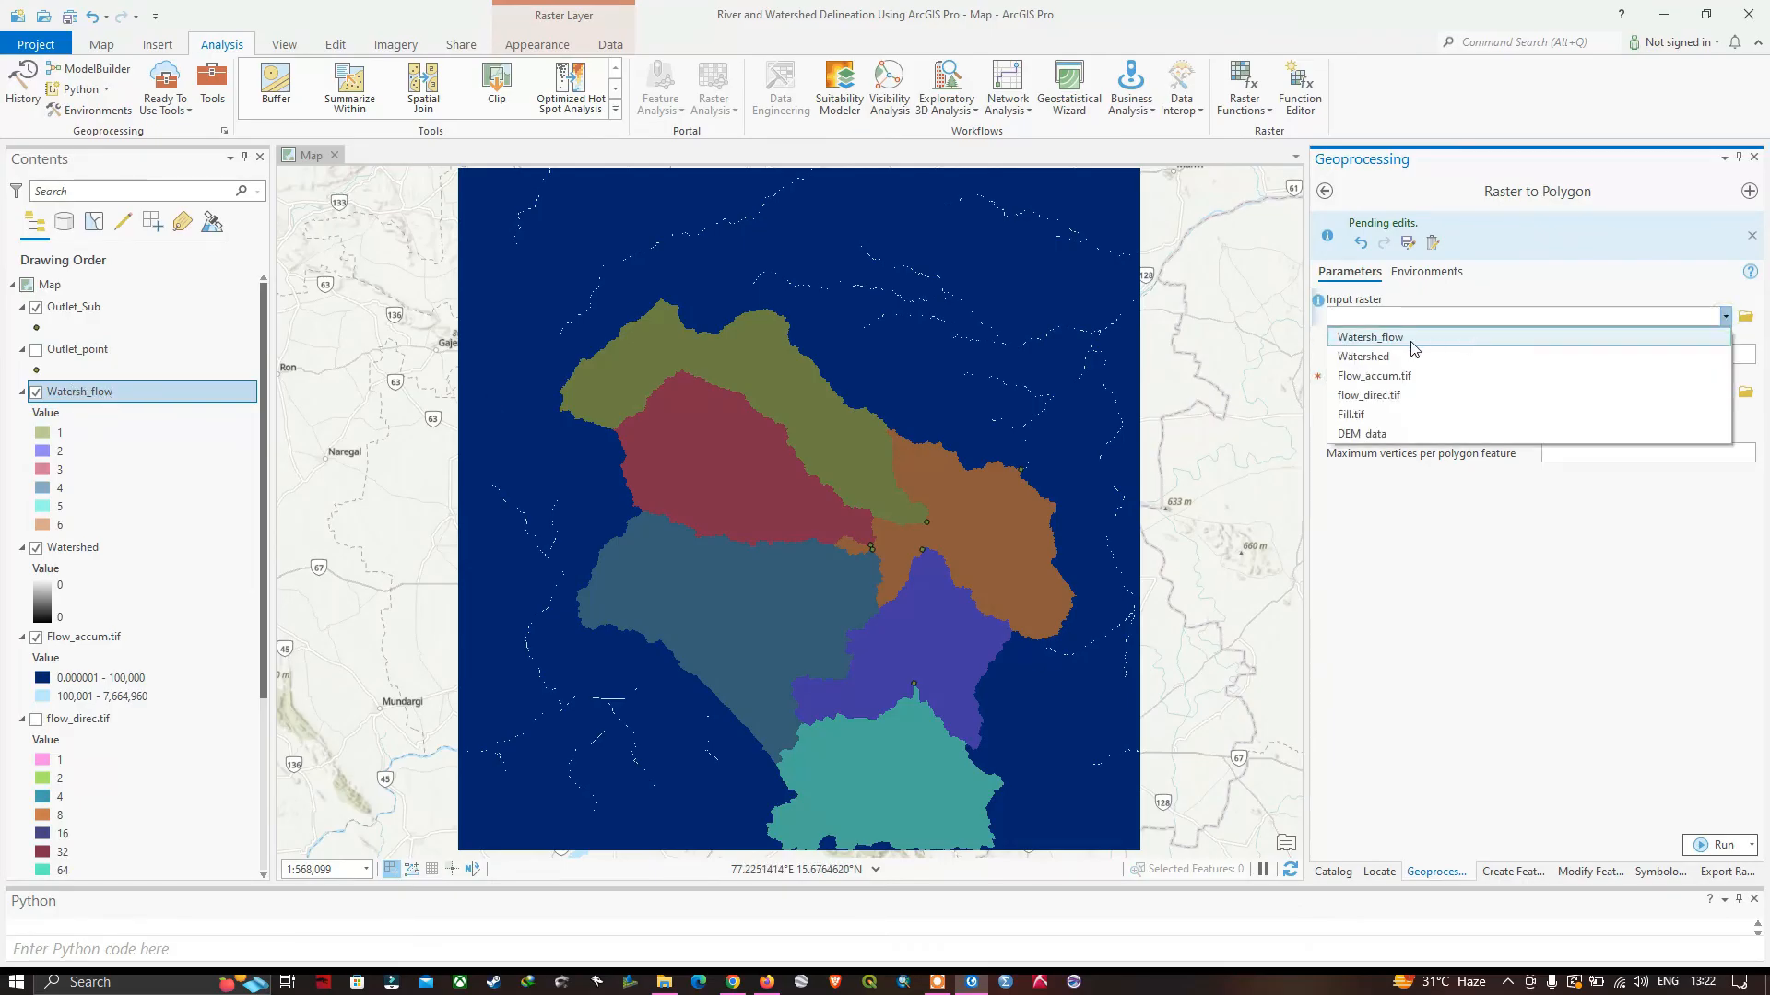
pyautogui.click(1385, 342)
pyautogui.click(1383, 354)
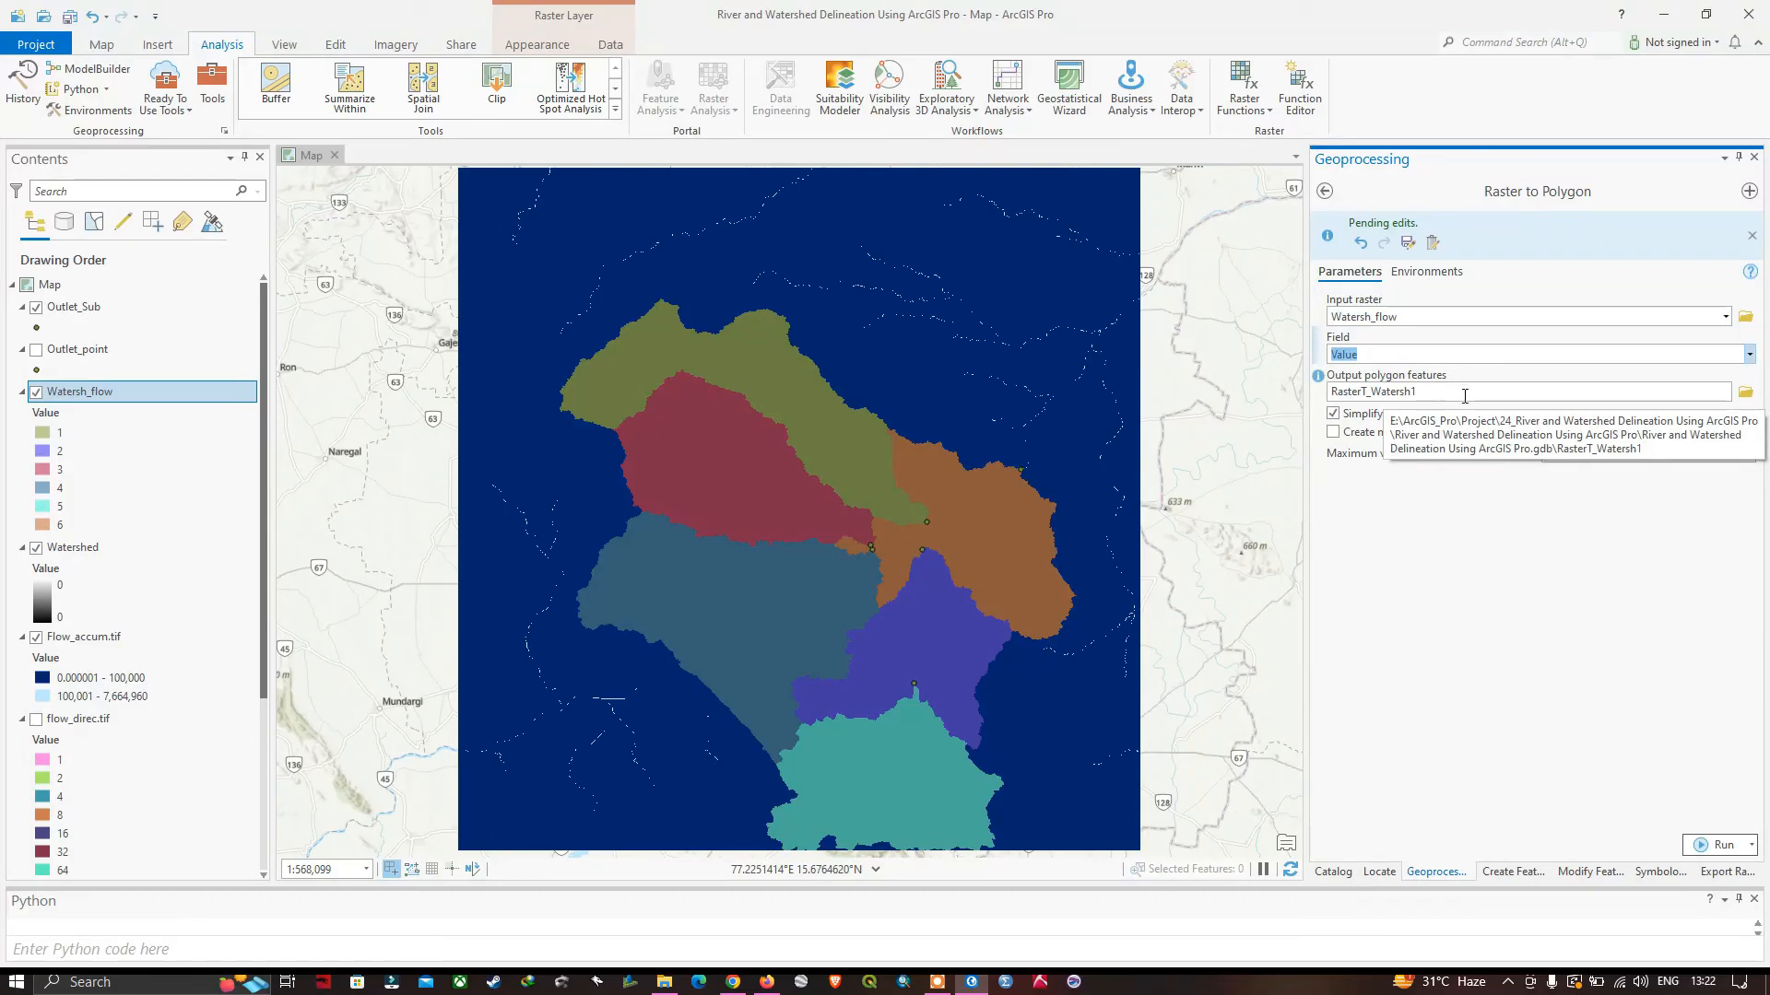
pyautogui.click(1744, 396)
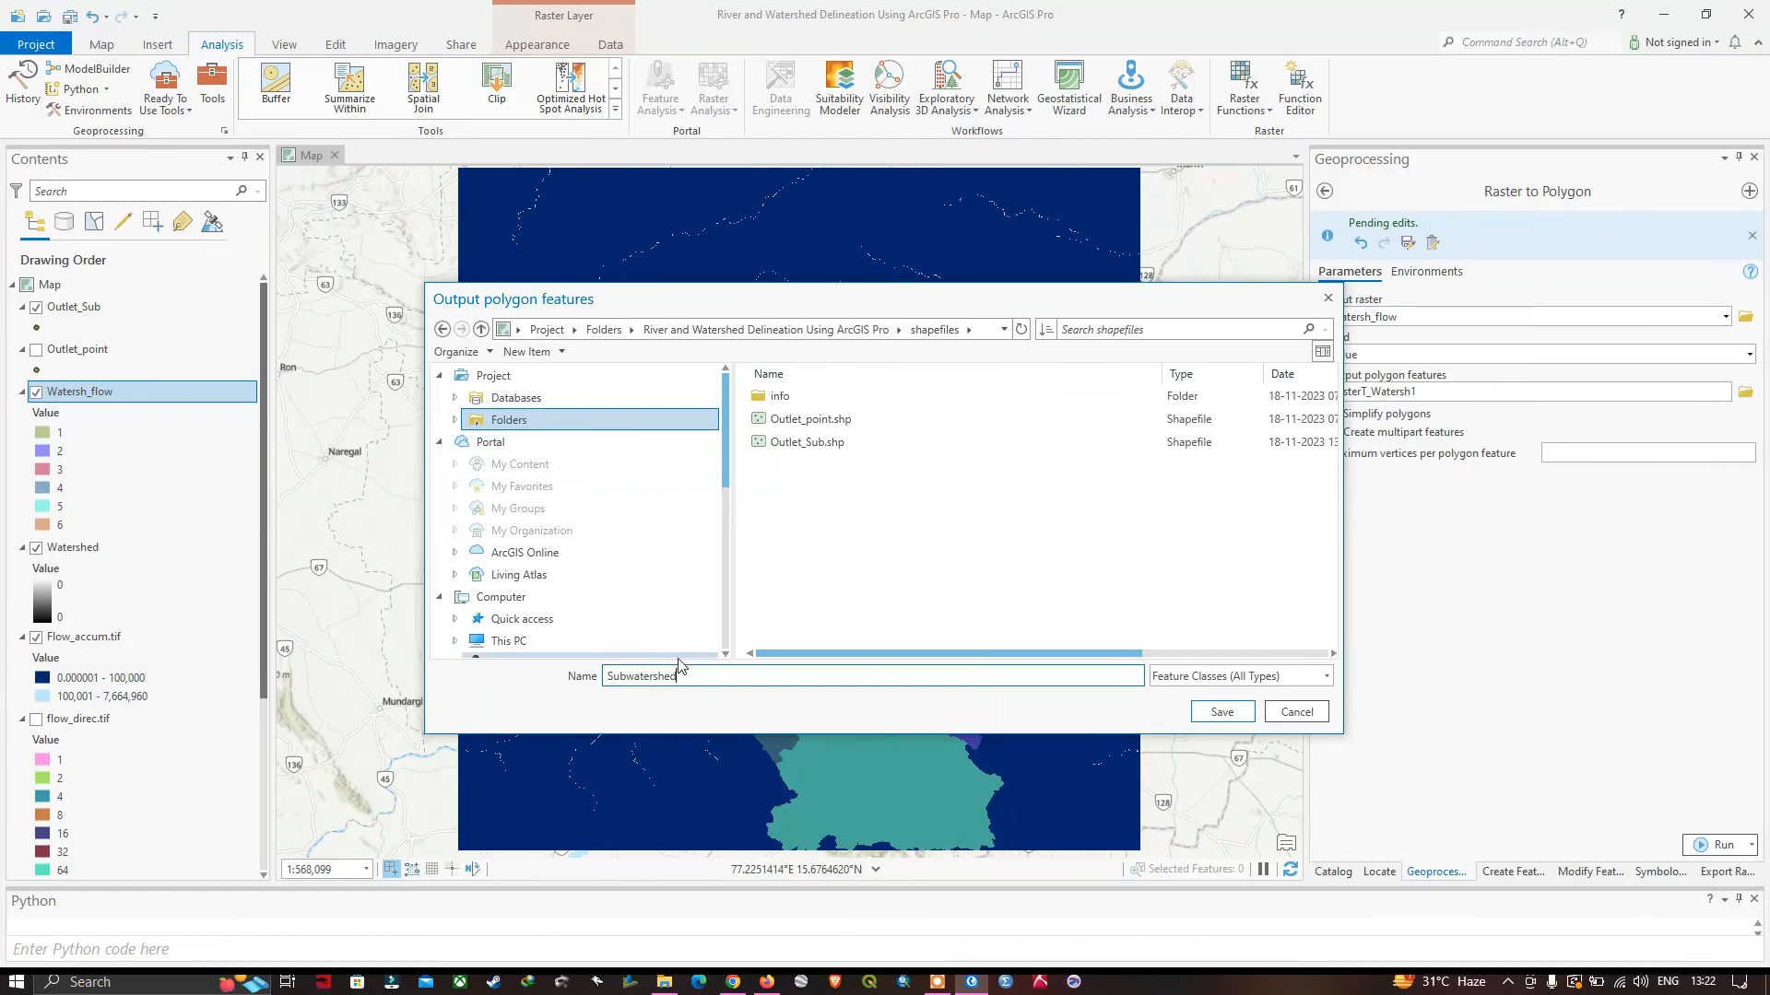
pyautogui.click(1222, 713)
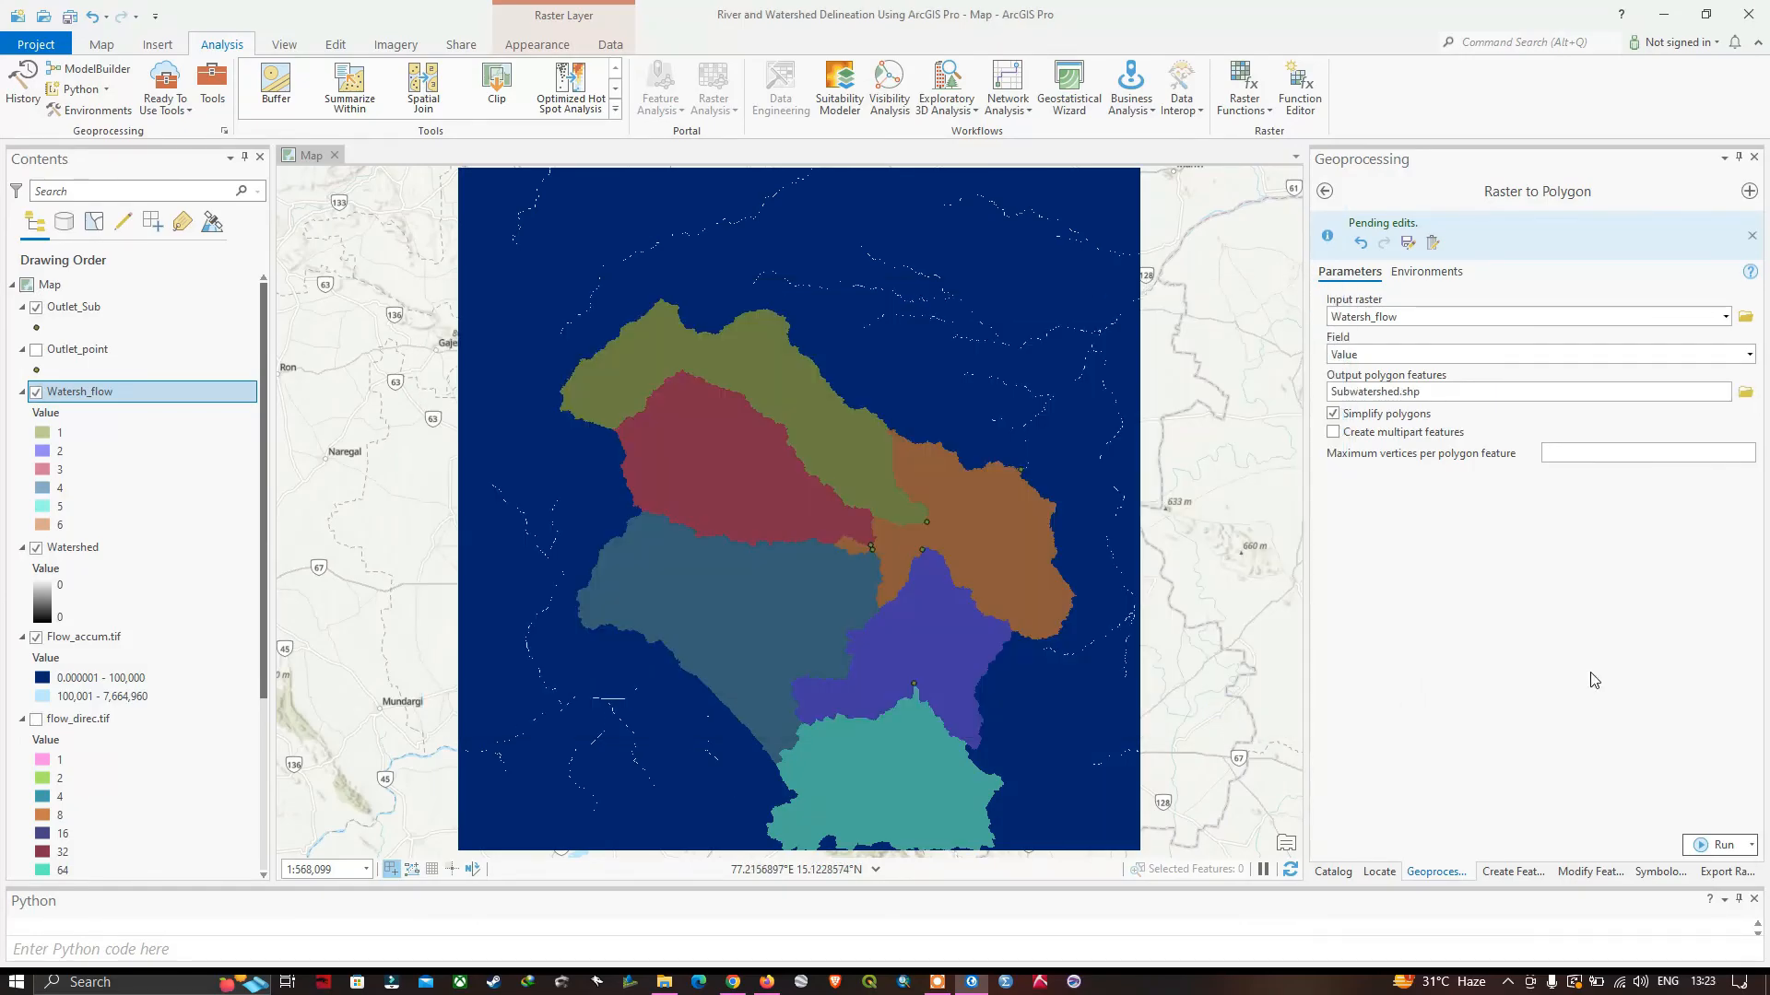
pyautogui.click(1720, 845)
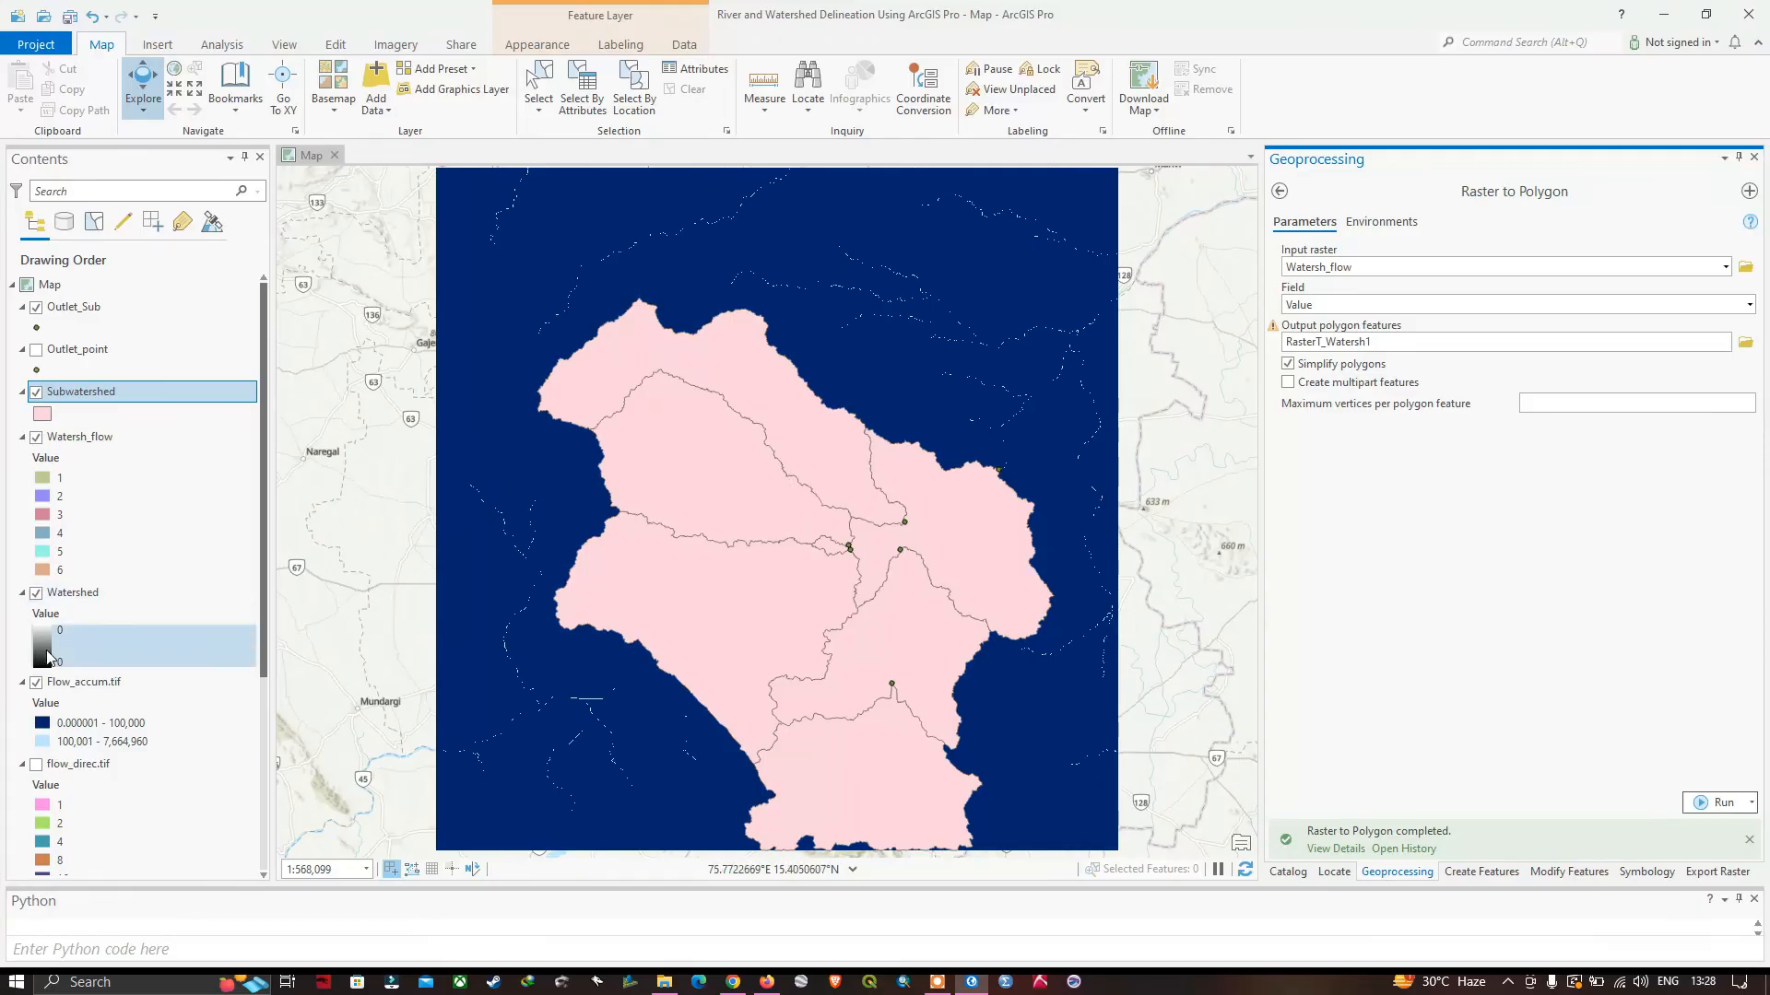
# Hide the Flow_accum.tif, Watersh_flow, Watershed and Outlet_Sub layers so only the Subwatershed polygons show over the basemap.
pyautogui.click(37, 683)
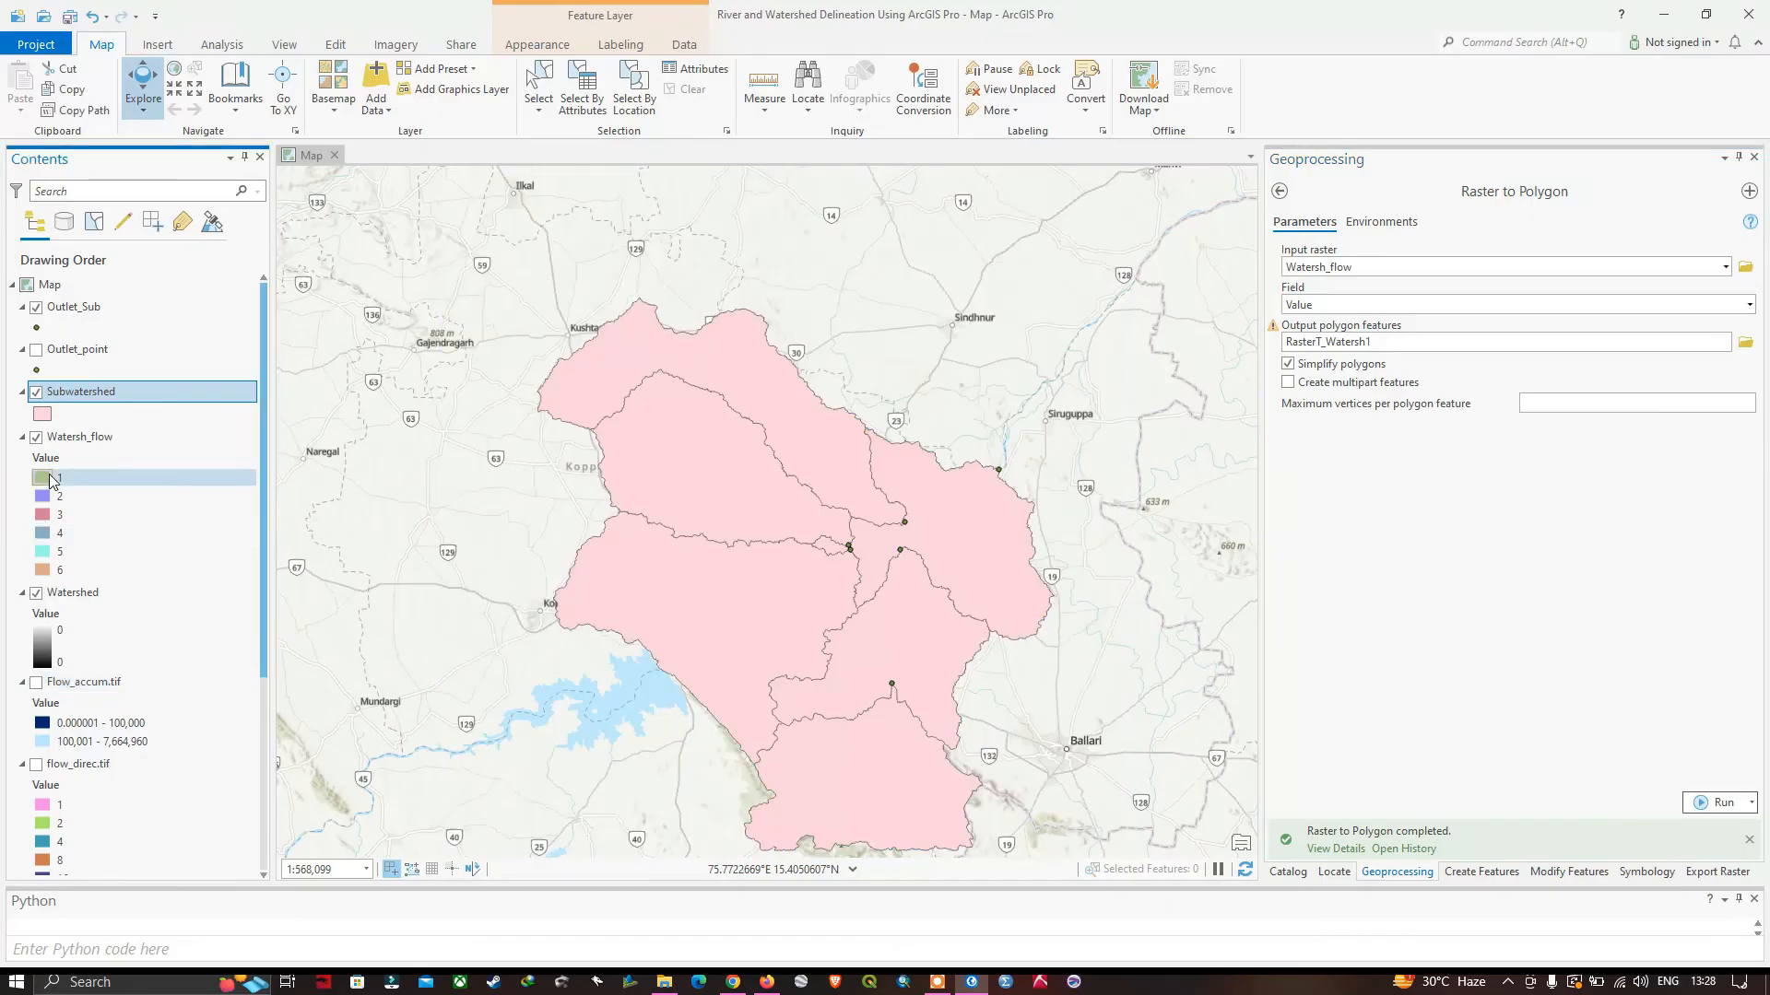
pyautogui.click(37, 438)
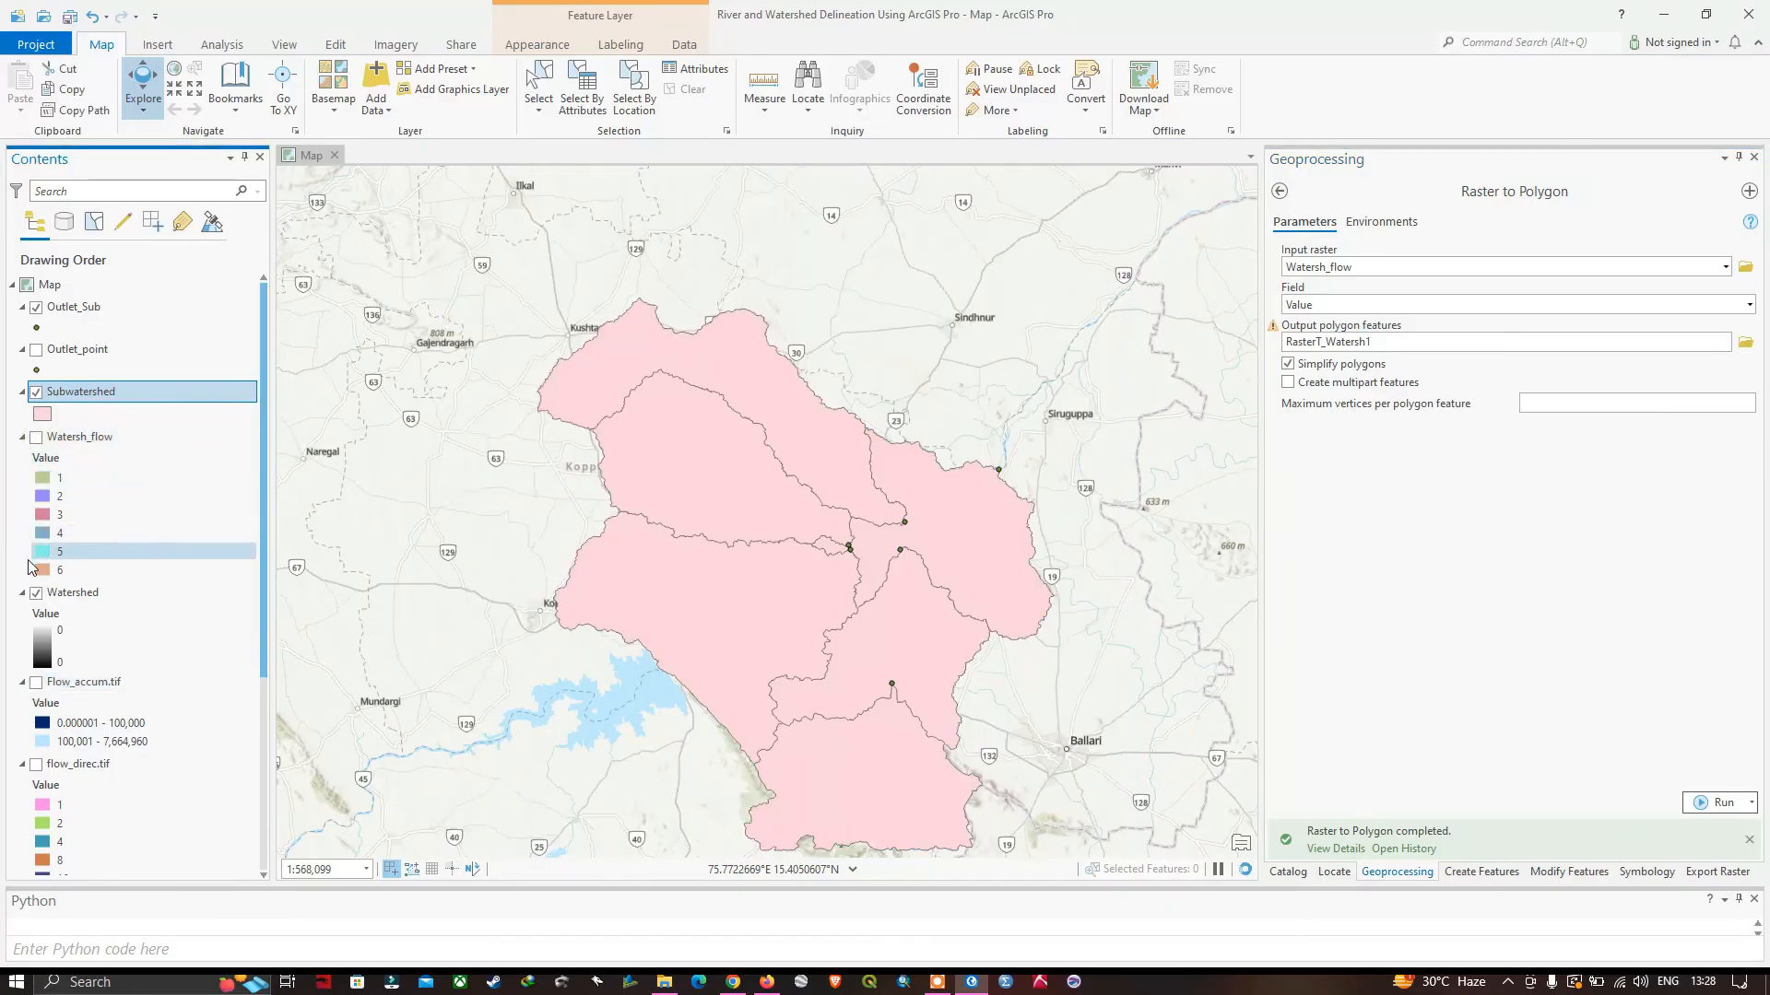
pyautogui.click(37, 593)
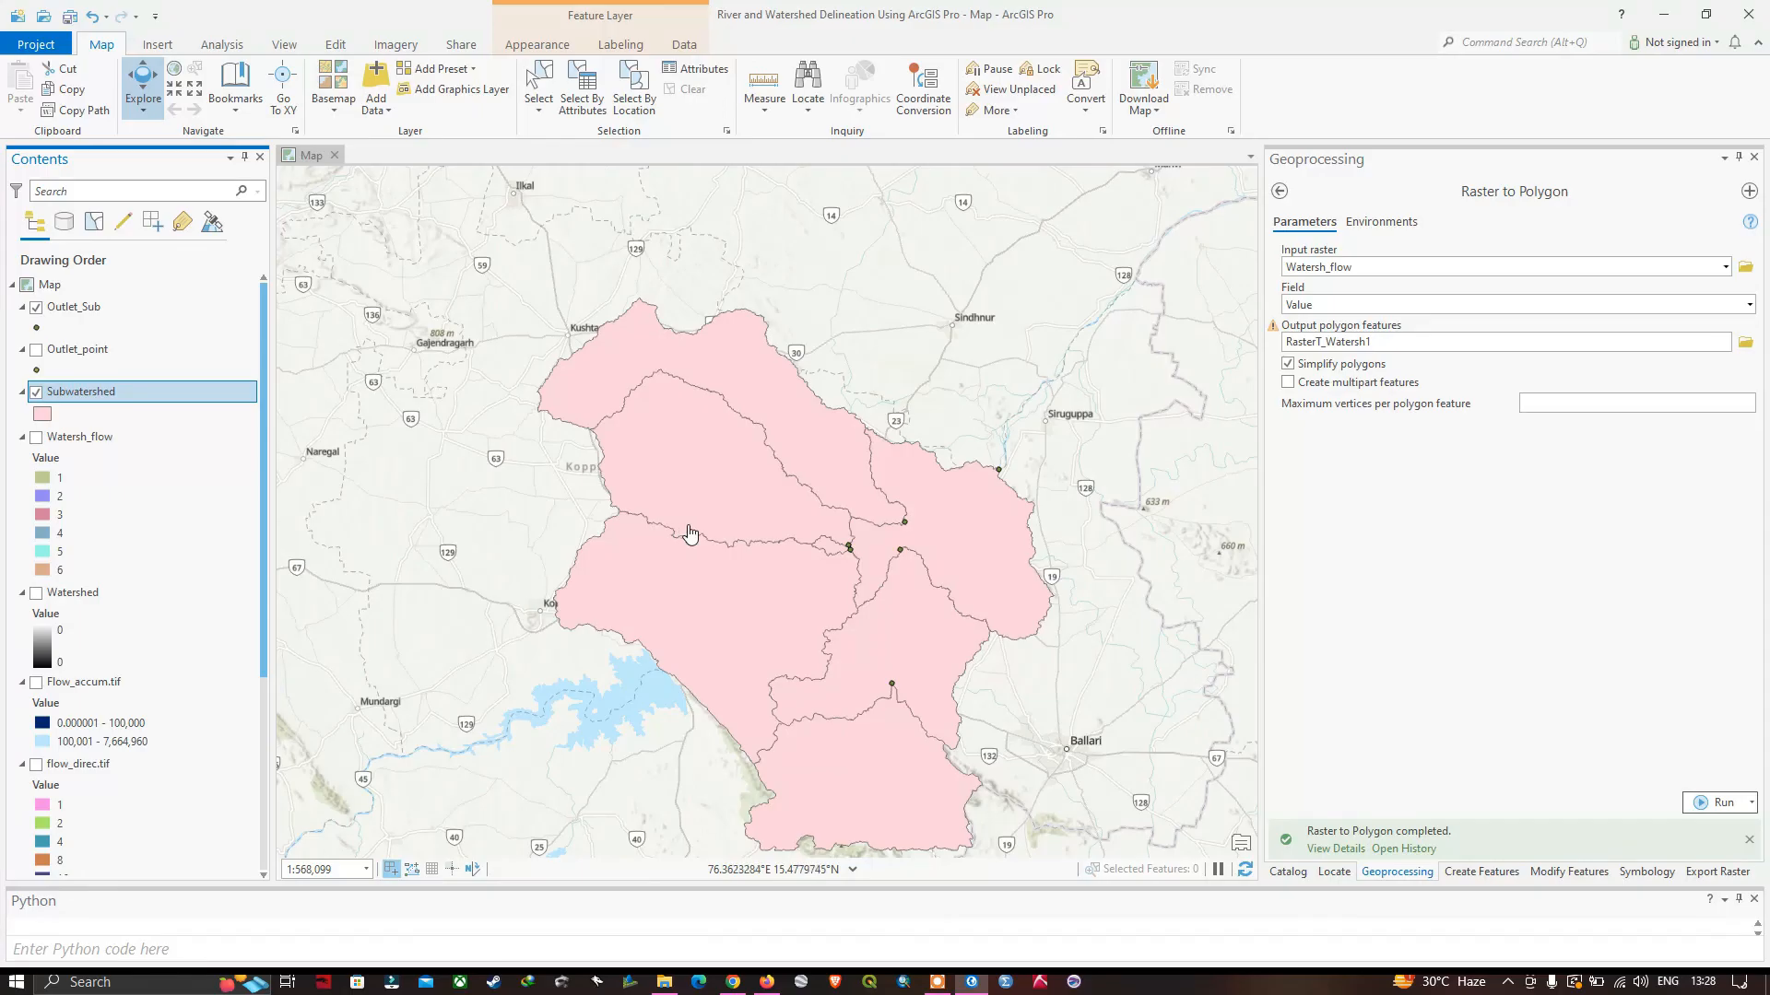
pyautogui.moveTo(782, 557); pyautogui.dragTo(775, 479)
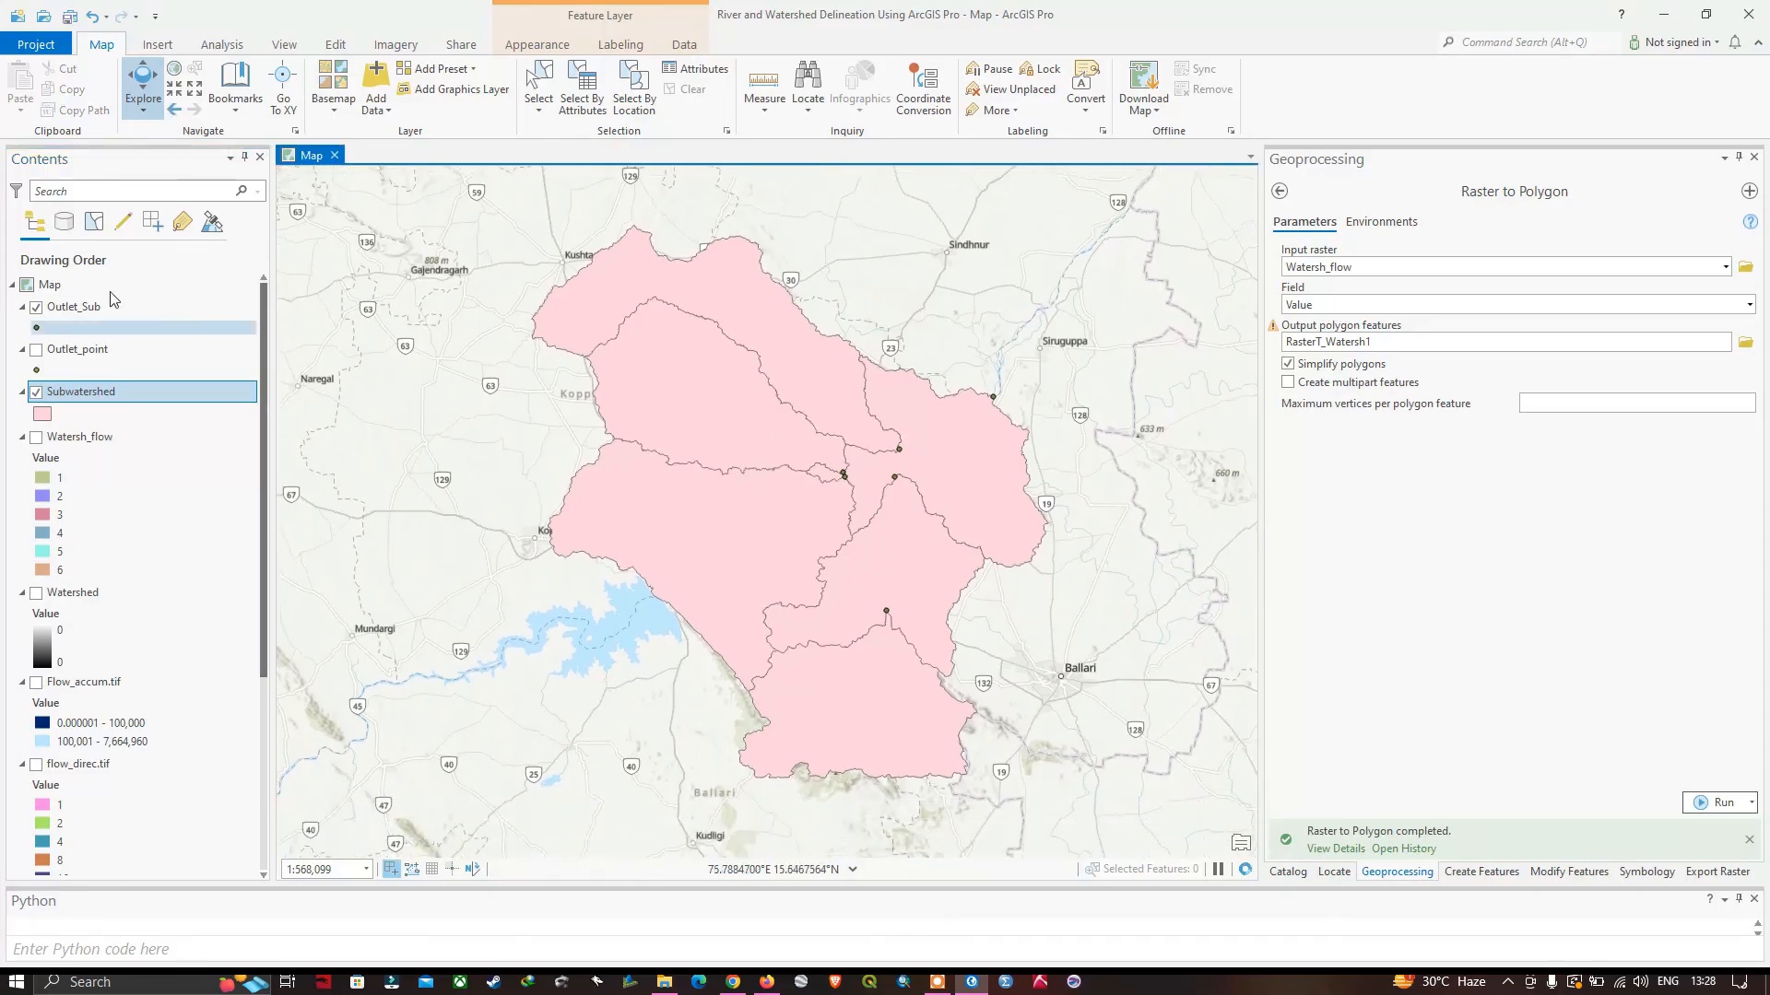
pyautogui.click(37, 308)
pyautogui.click(864, 413)
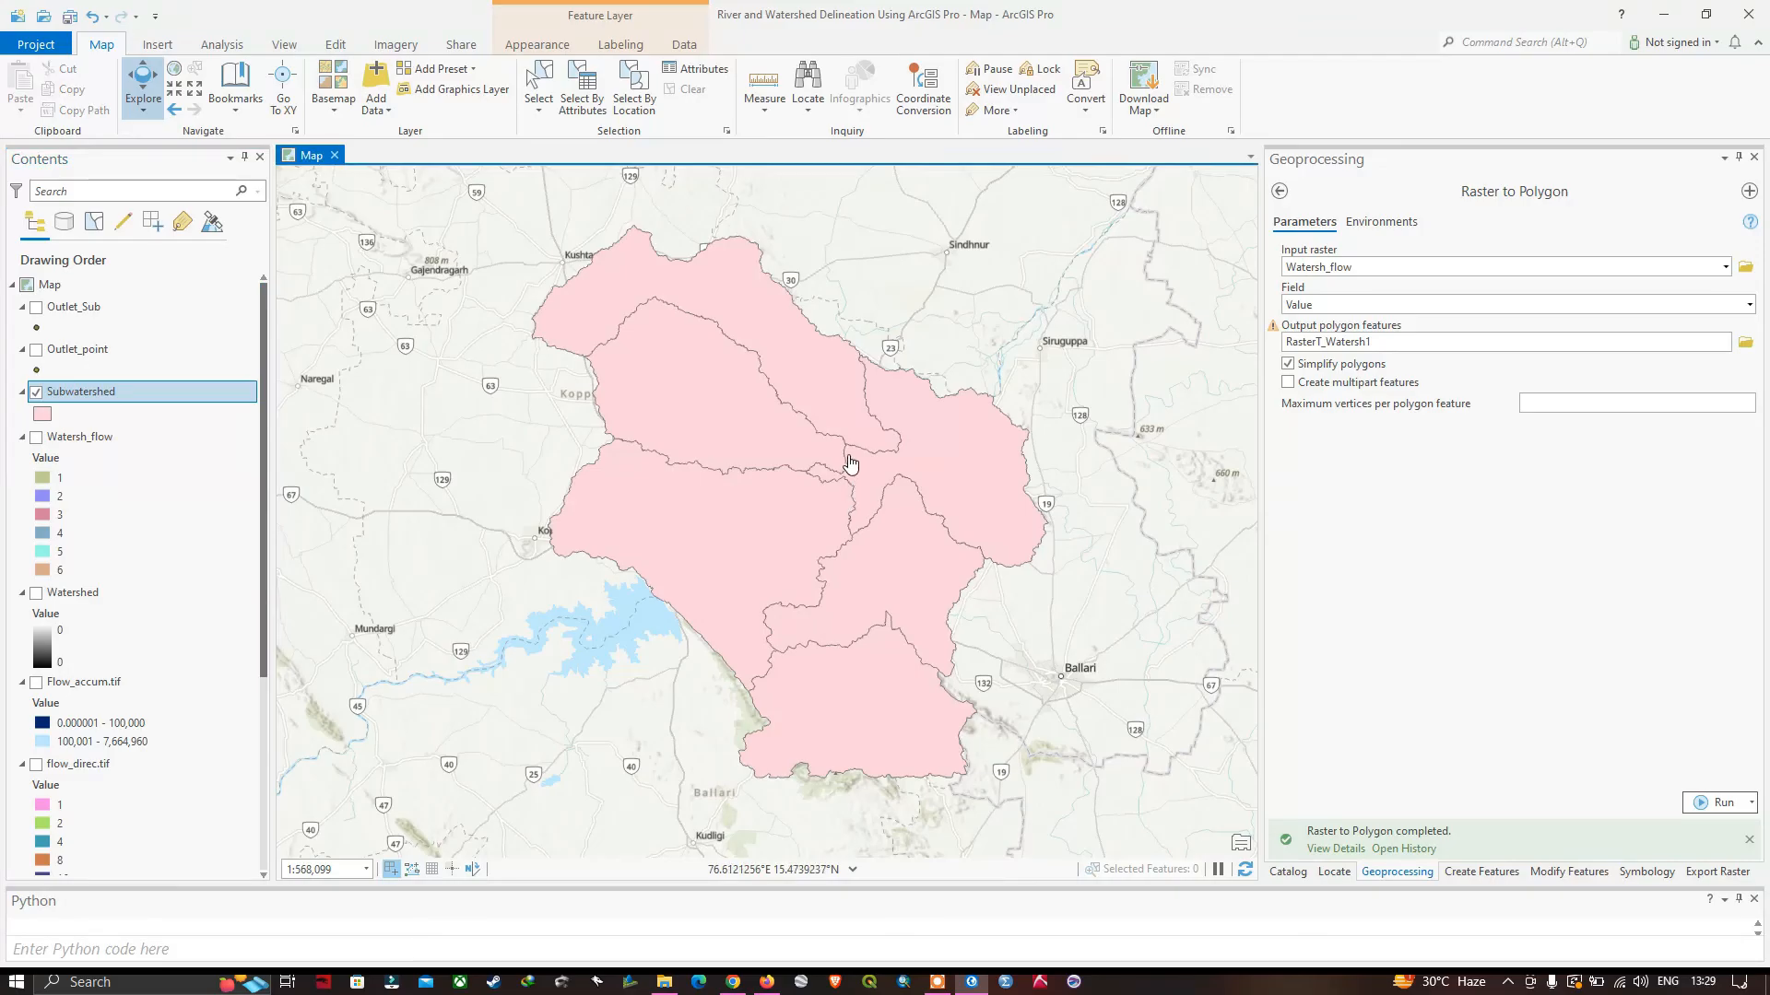
# Inspect the Subwatershed attribute table, selecting the record with OBJECTID 3 to locate its polygon on the map, and close the table.
pyautogui.click(79, 398)
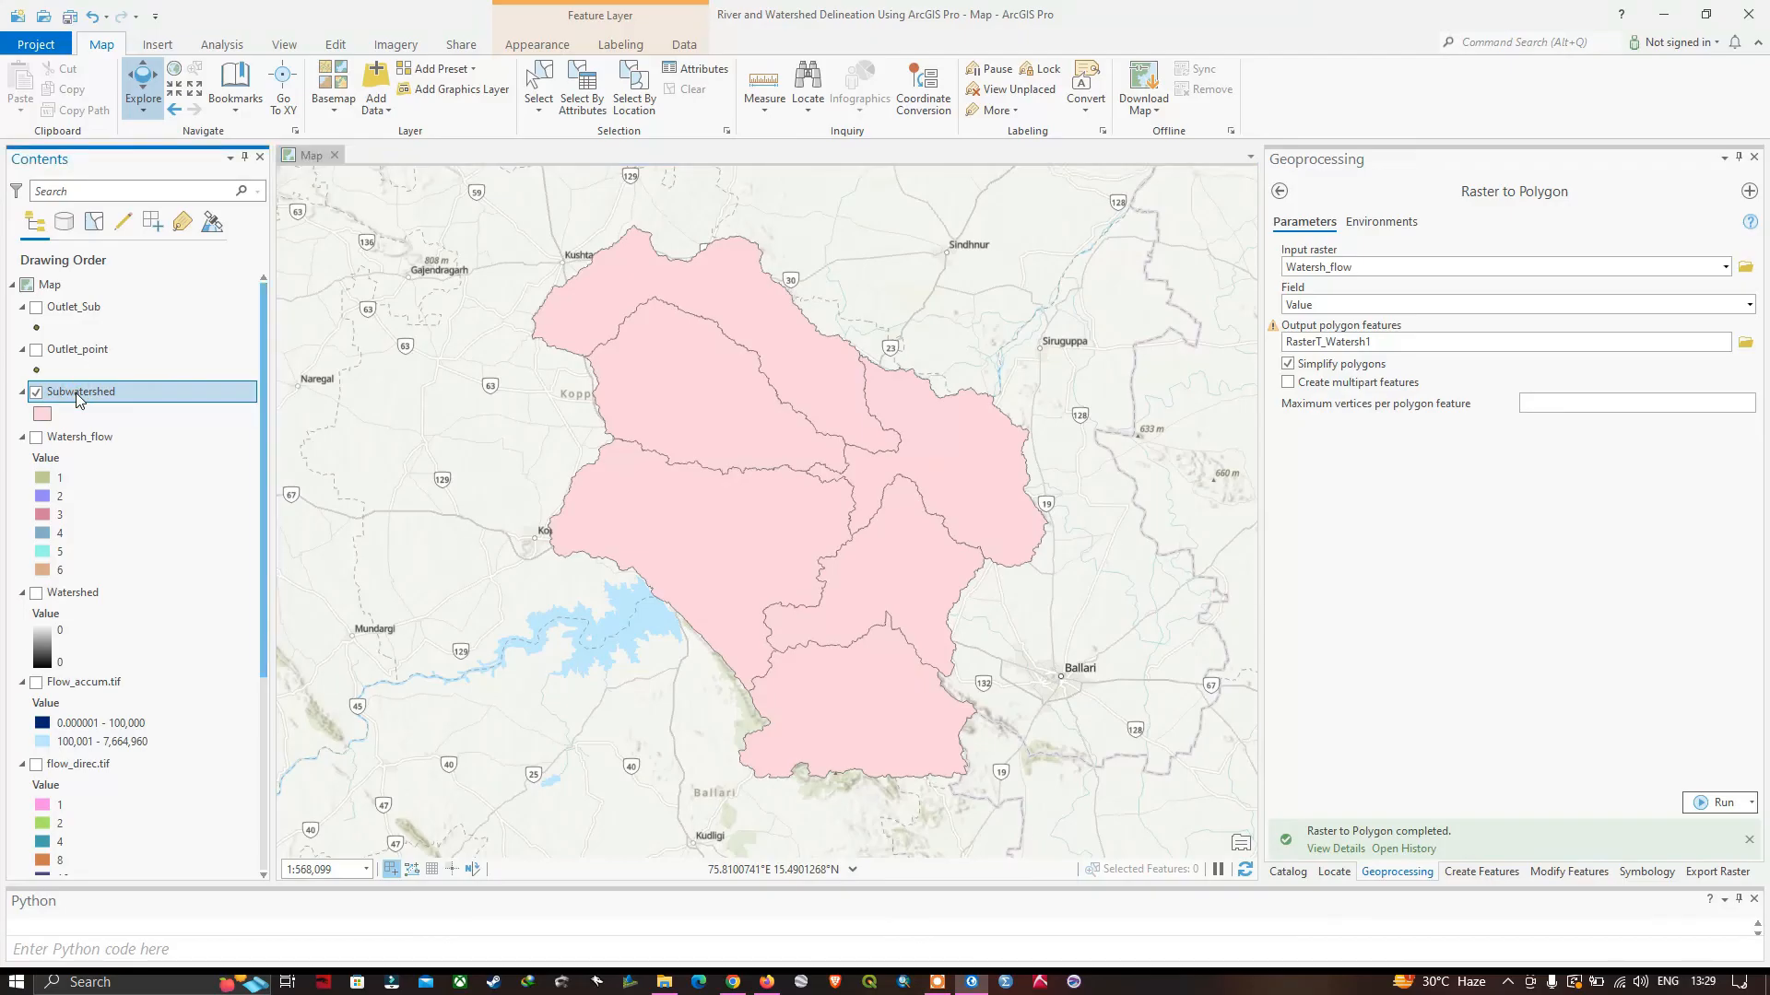
pyautogui.rightClick(79, 398)
pyautogui.click(128, 439)
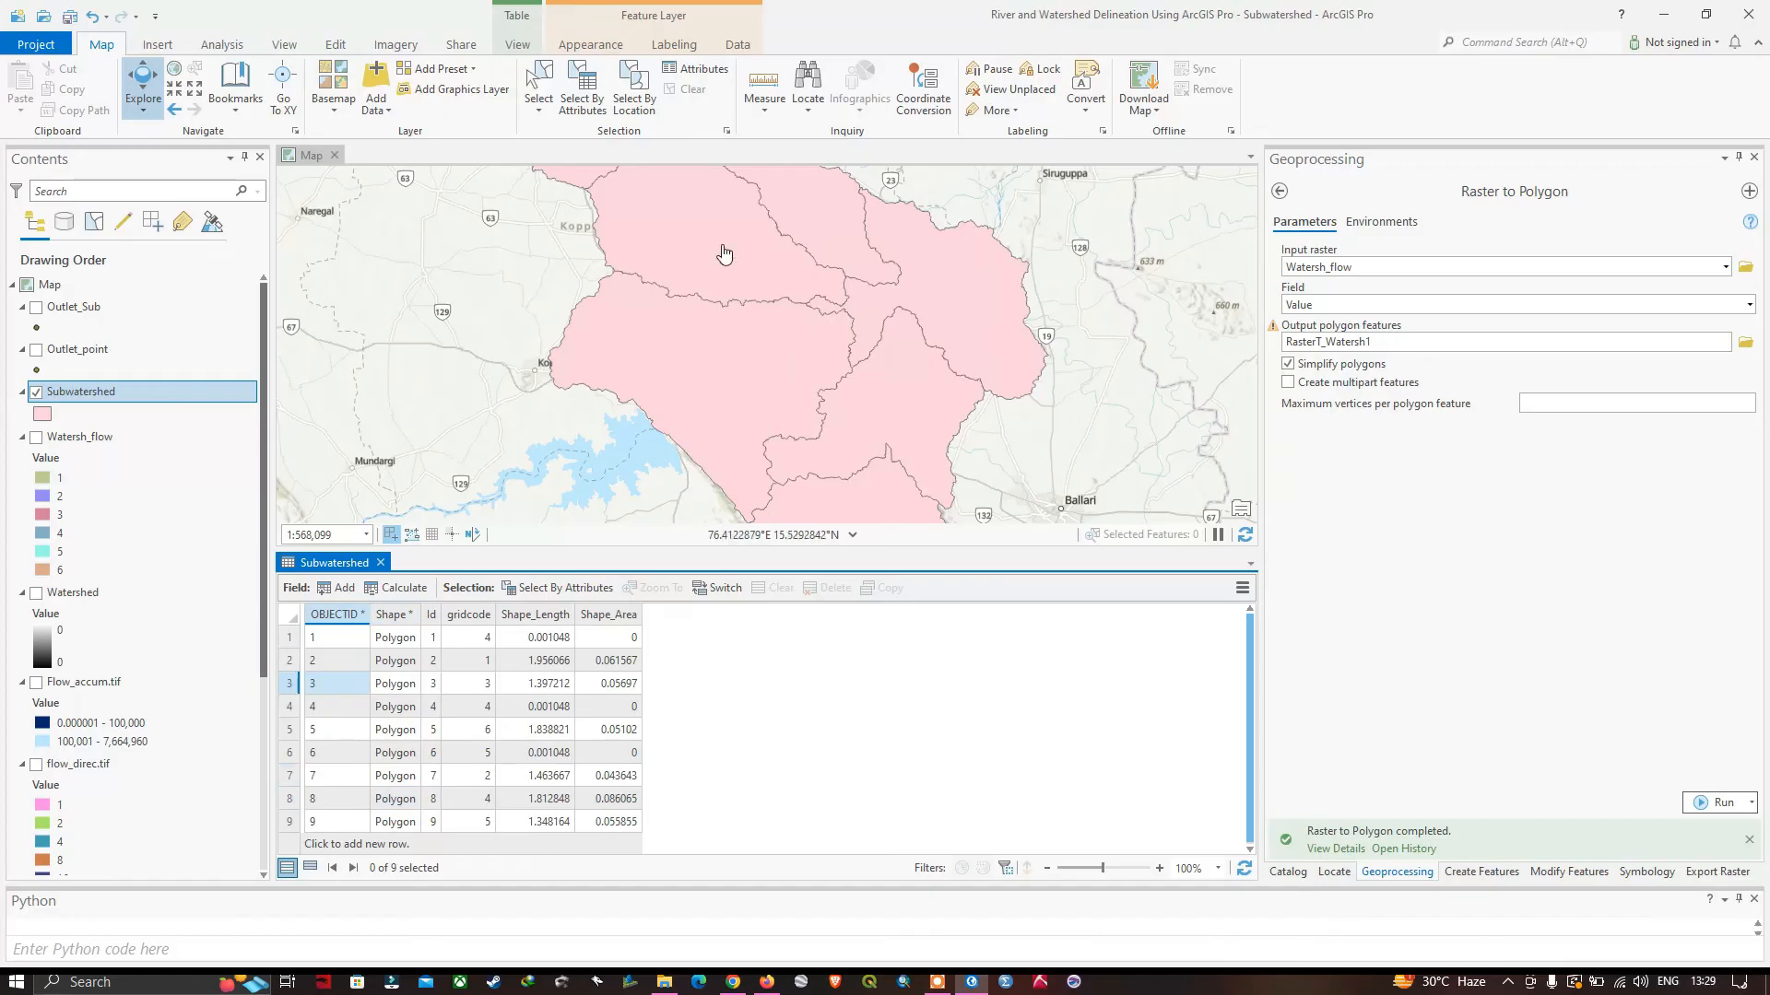
pyautogui.click(293, 684)
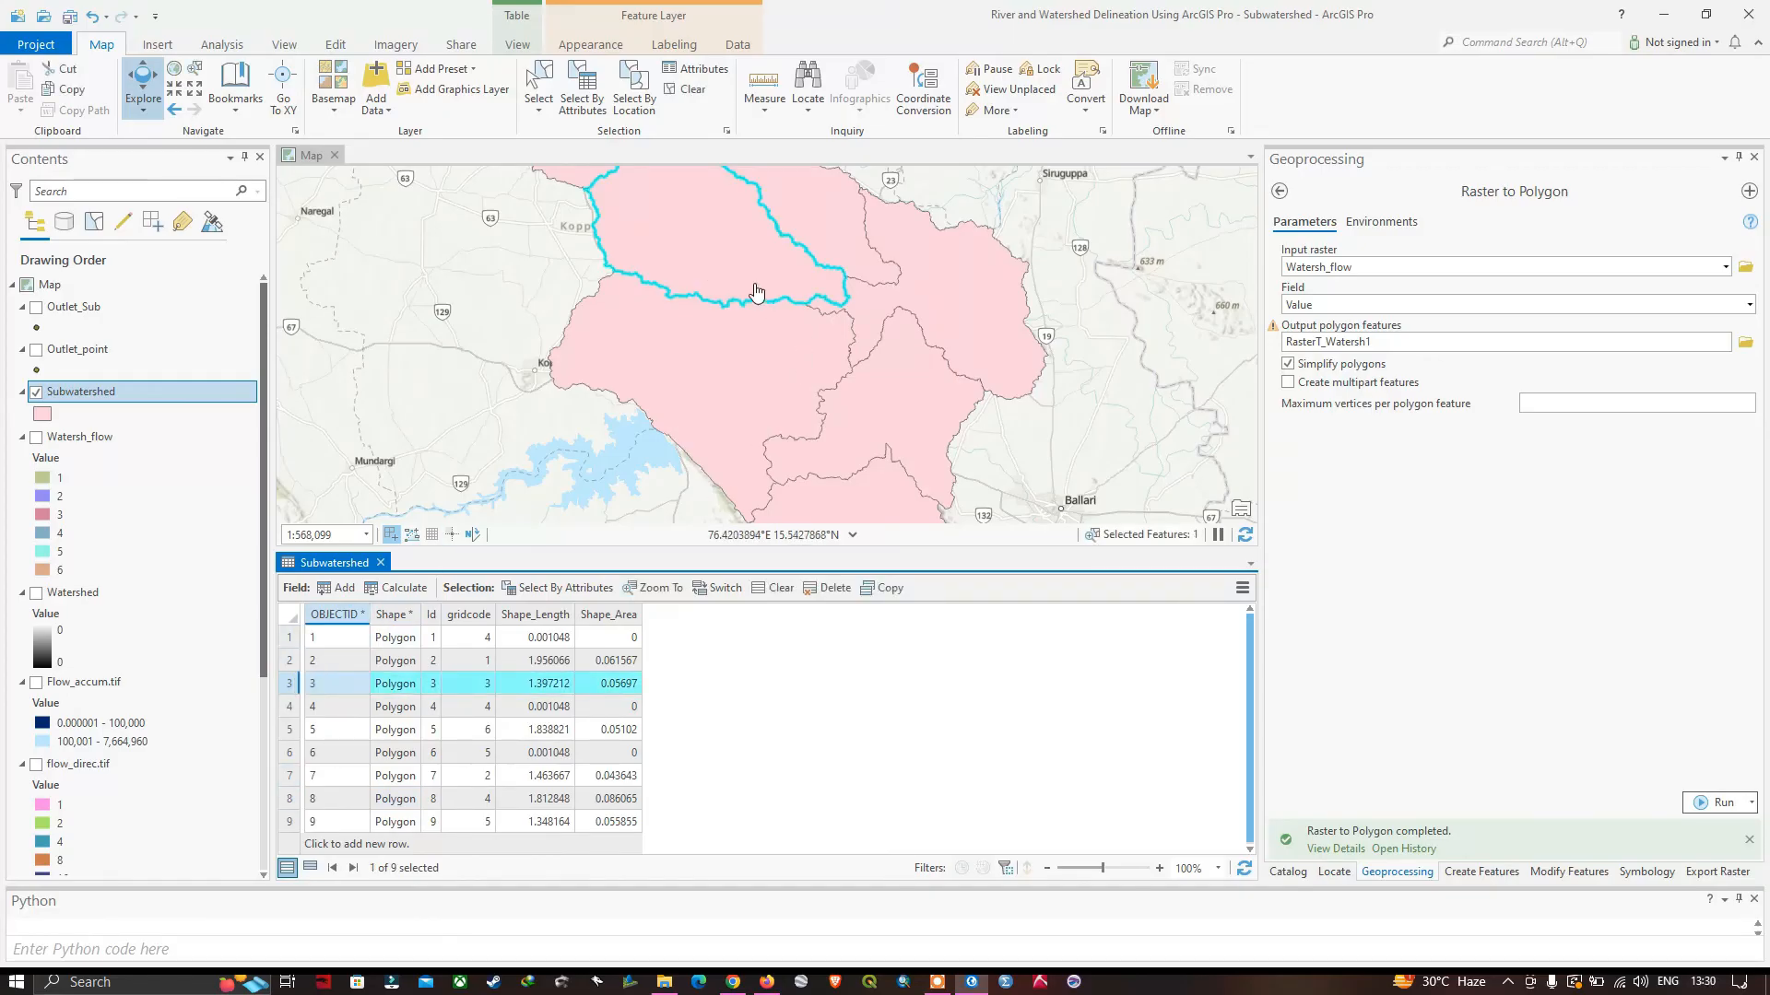
pyautogui.moveTo(786, 556); pyautogui.dragTo(786, 639)
pyautogui.scroll(-1, 808, 344)
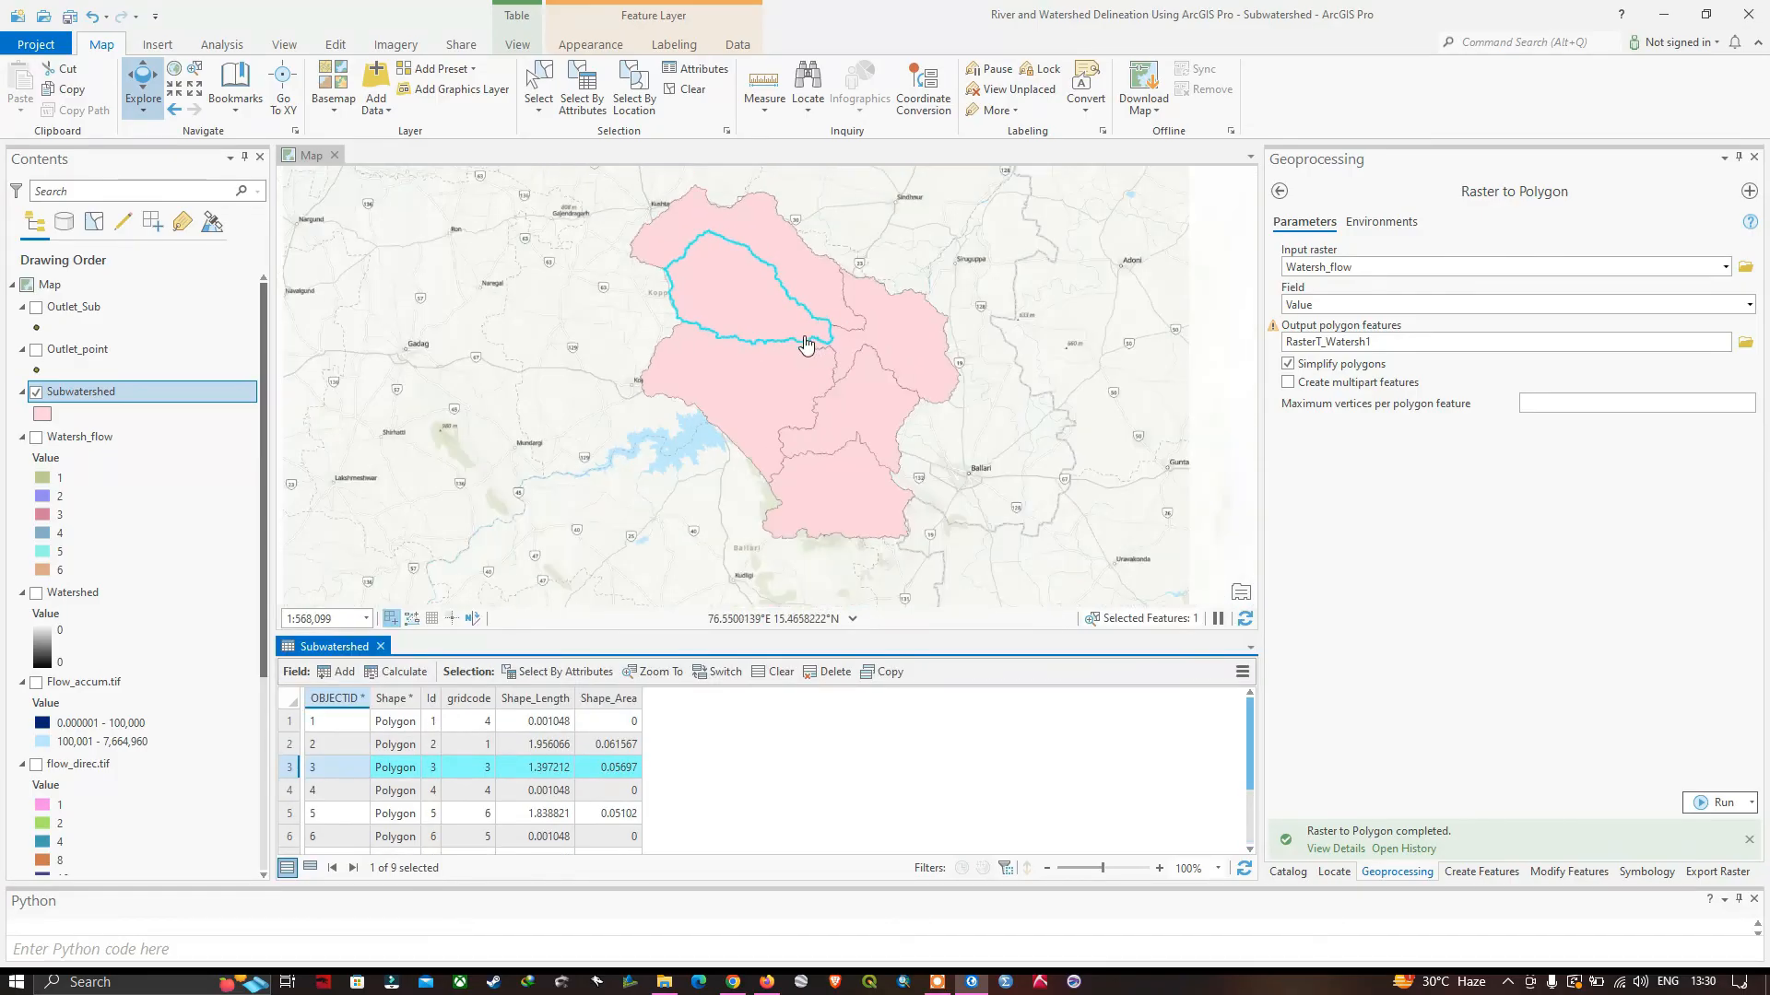
pyautogui.click(301, 744)
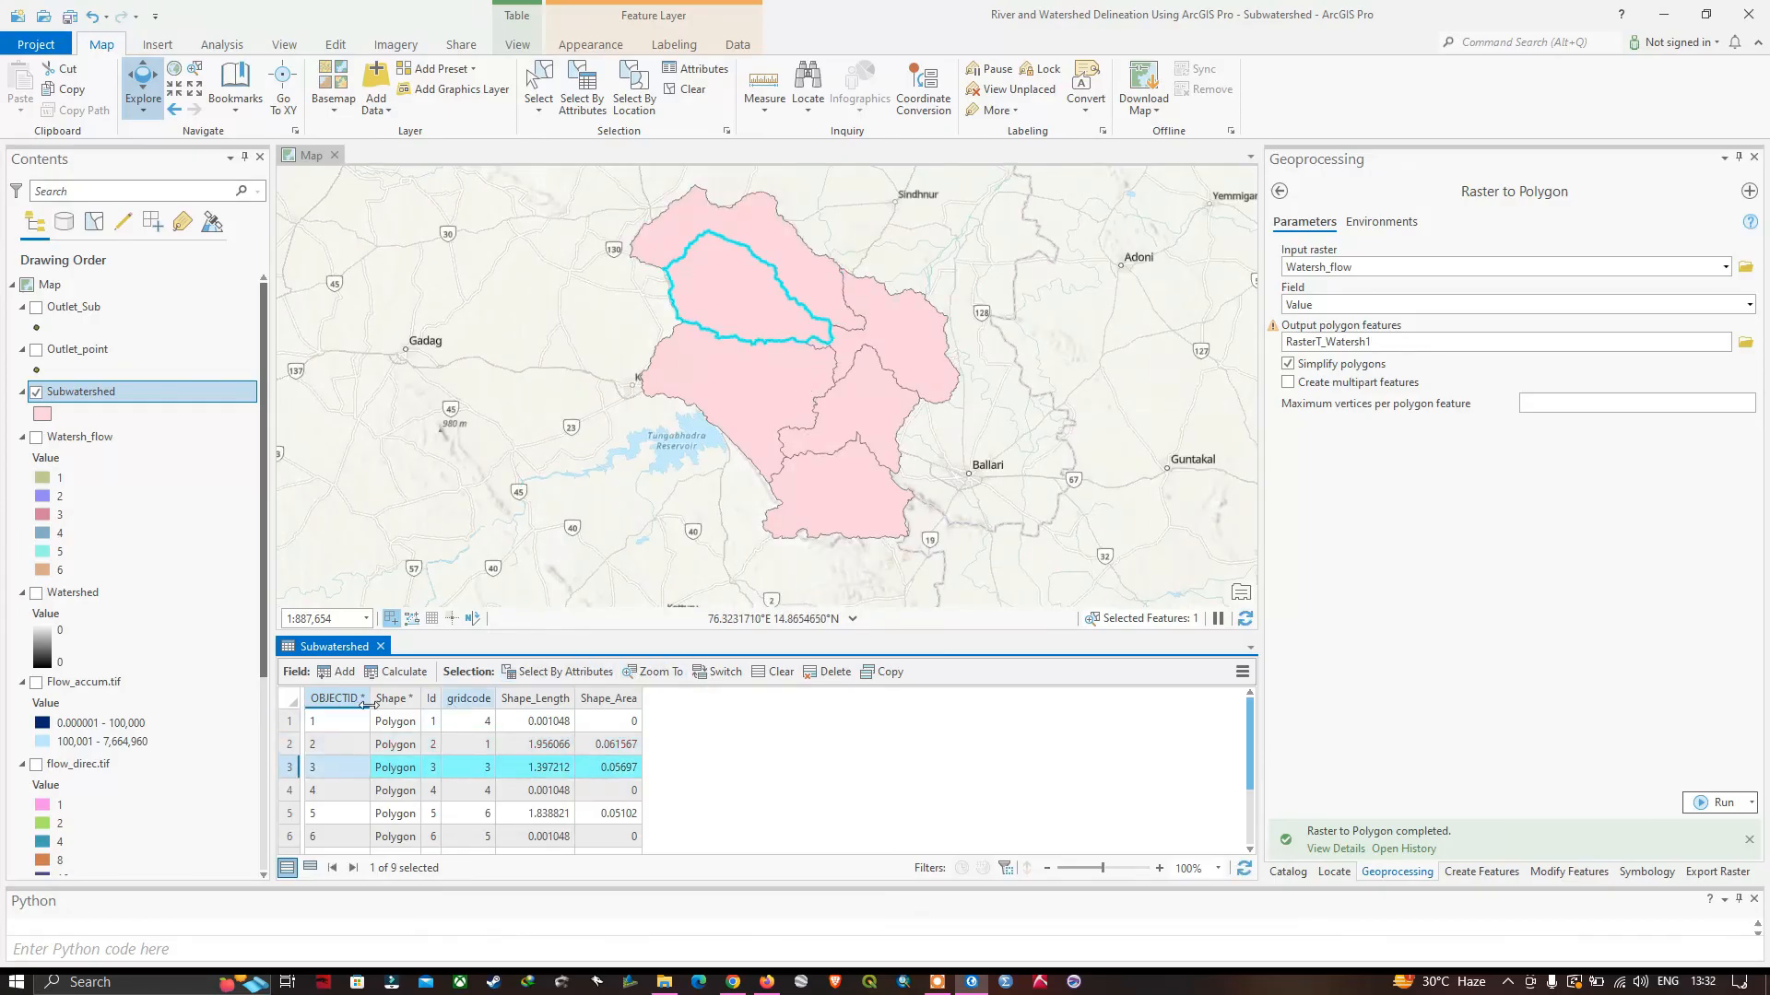
pyautogui.click(381, 646)
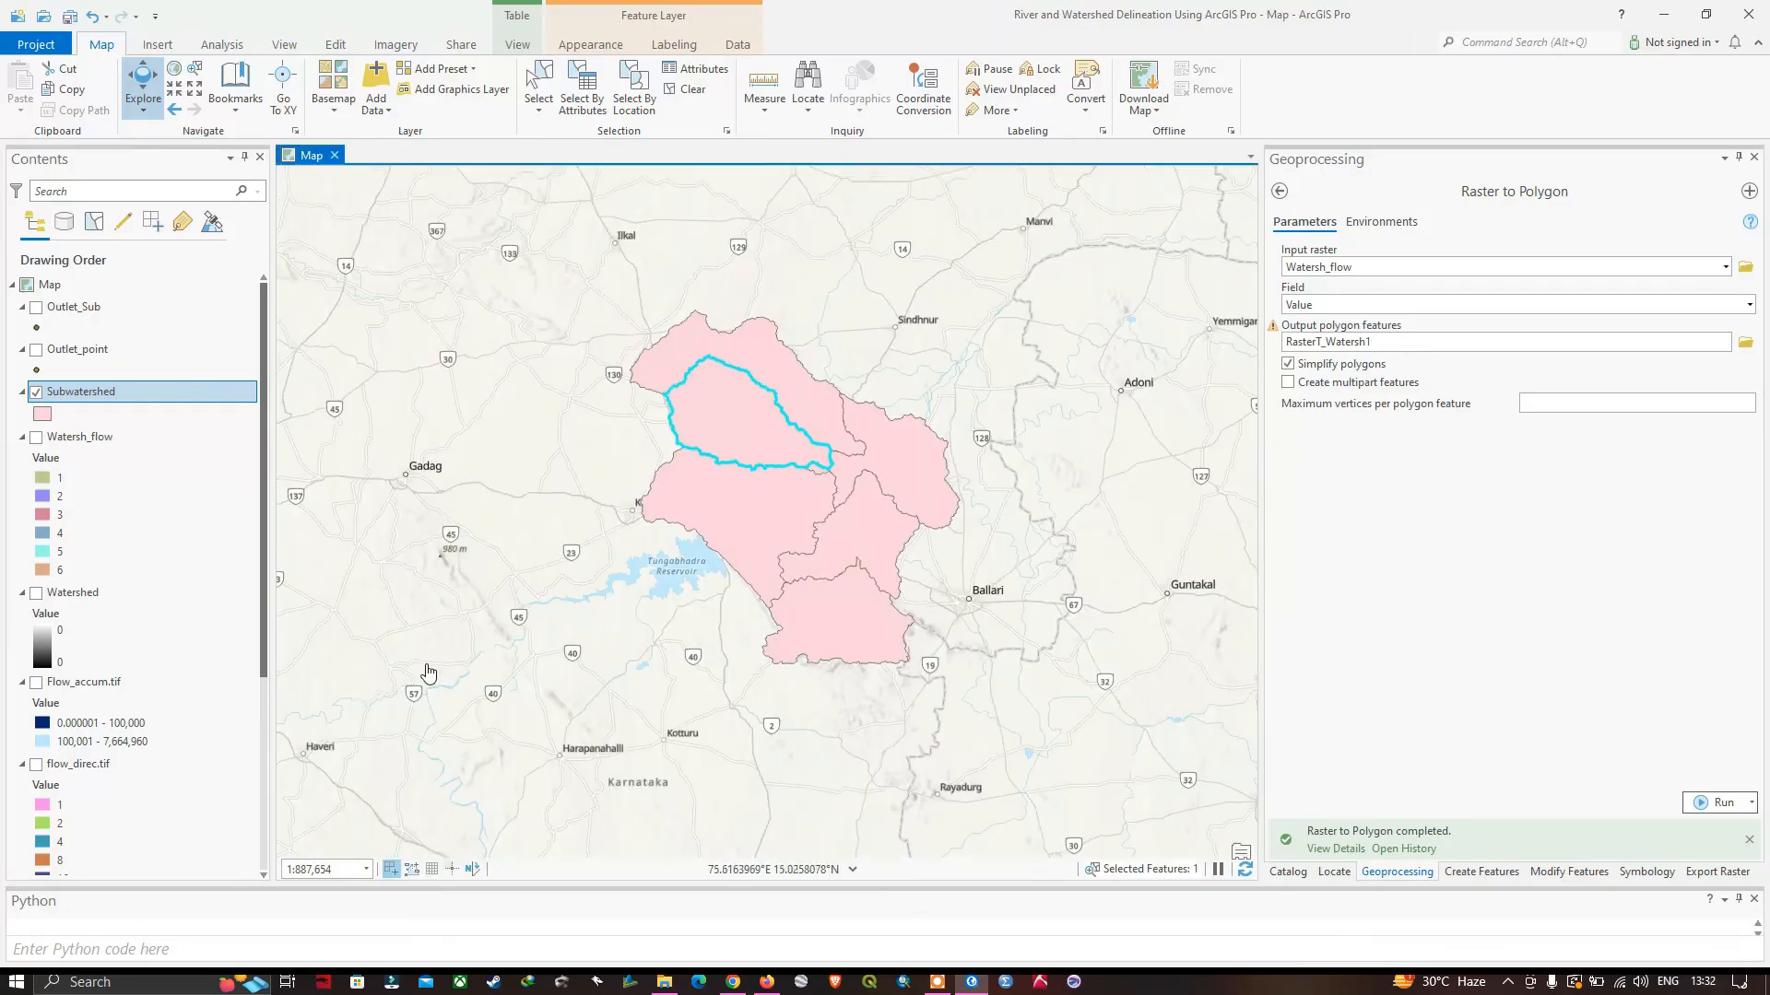
# Show the Flow_accum.tif layer and hide the Subwatershed layer to view the stream network alone.
pyautogui.scroll(-1, 112, 644)
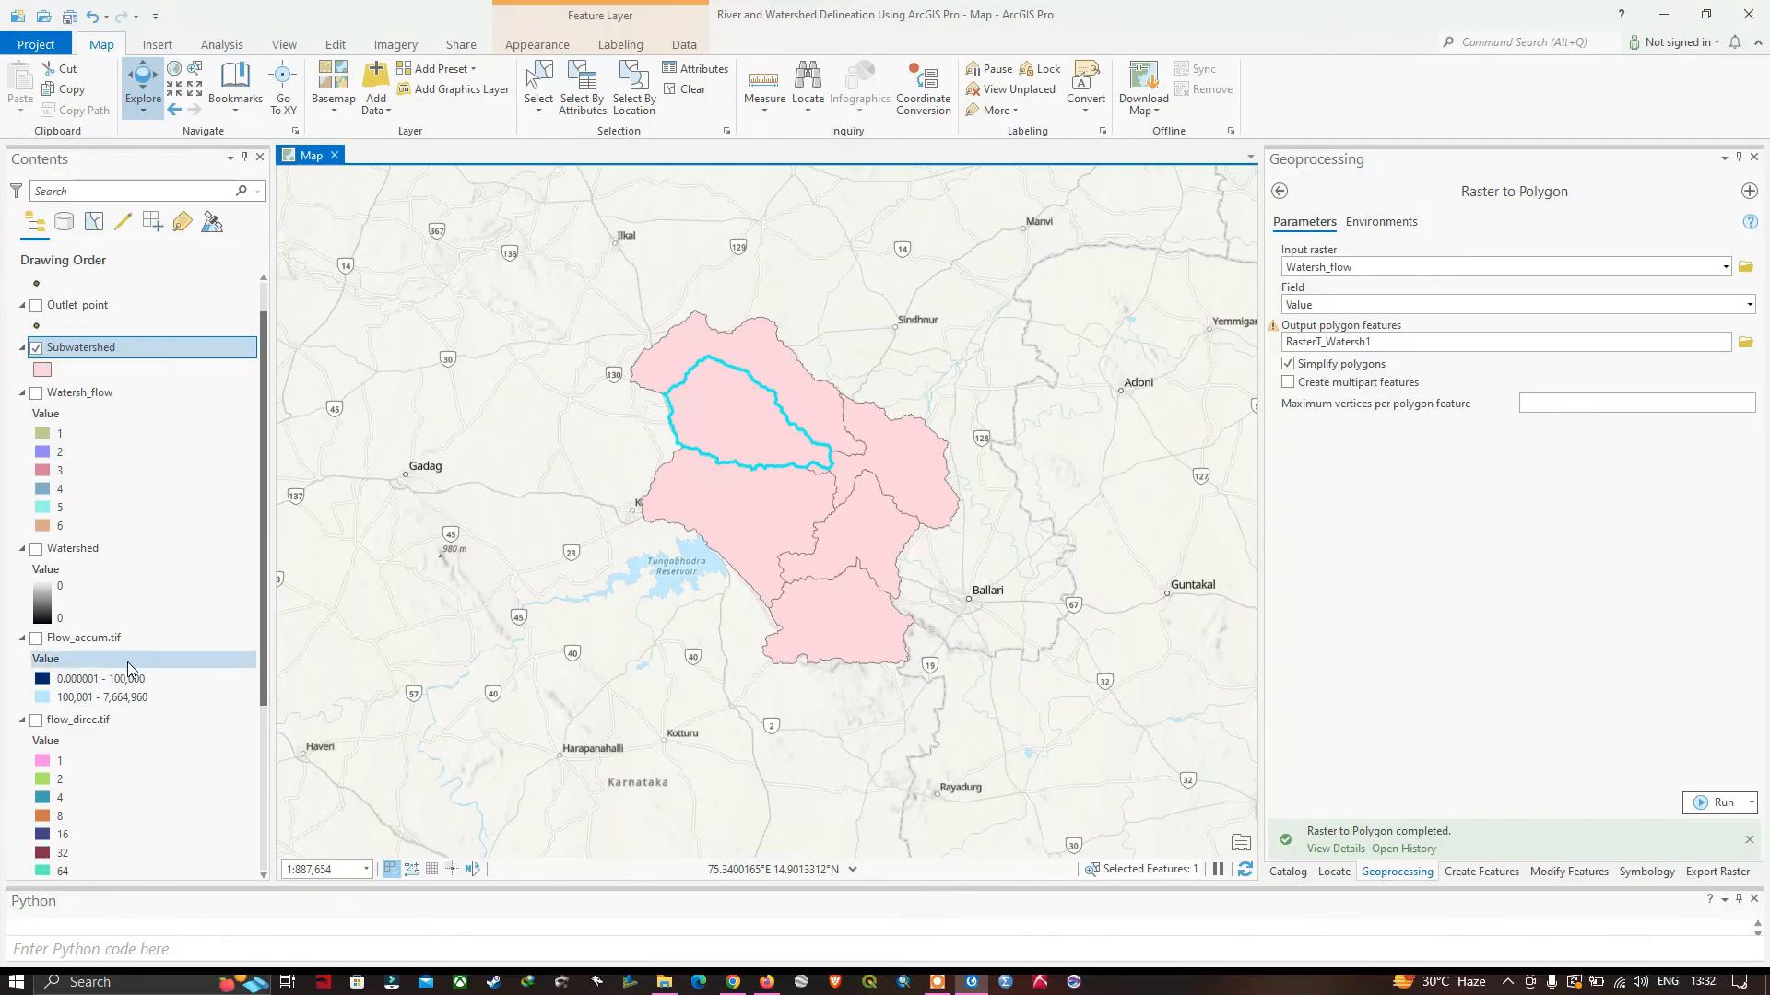
pyautogui.click(37, 638)
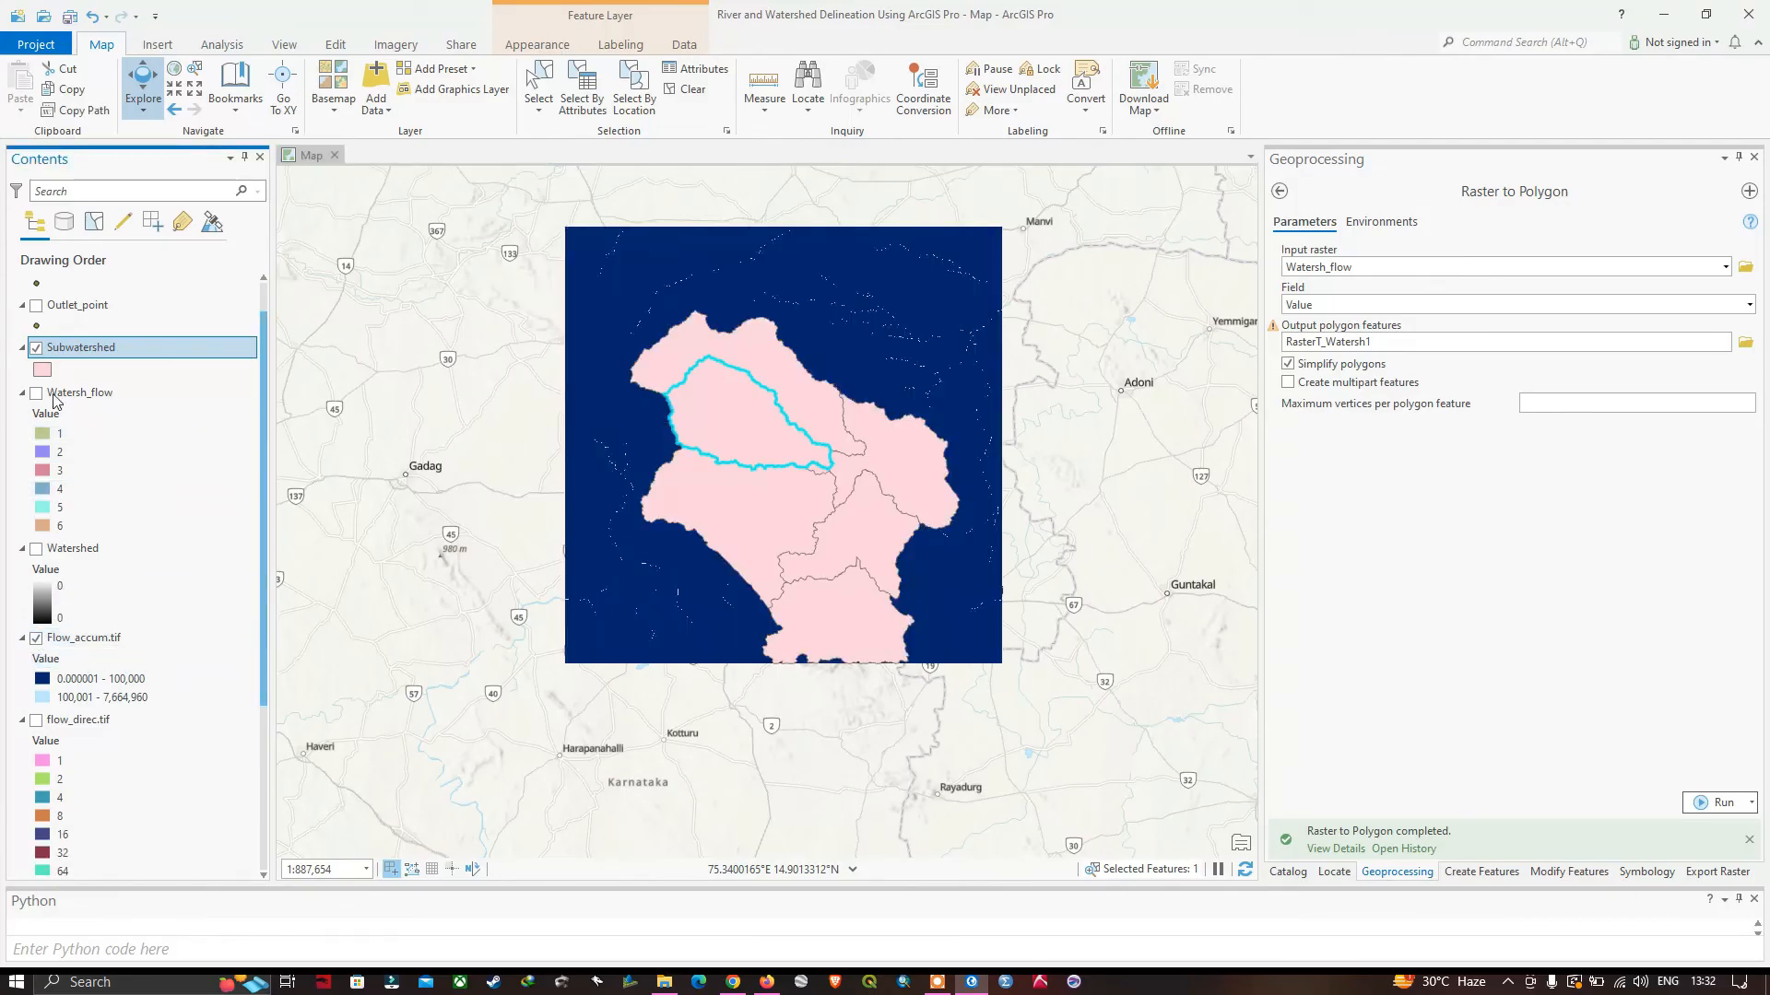
pyautogui.click(37, 348)
pyautogui.scroll(2, 830, 462)
pyautogui.moveTo(1005, 269); pyautogui.dragTo(1024, 332)
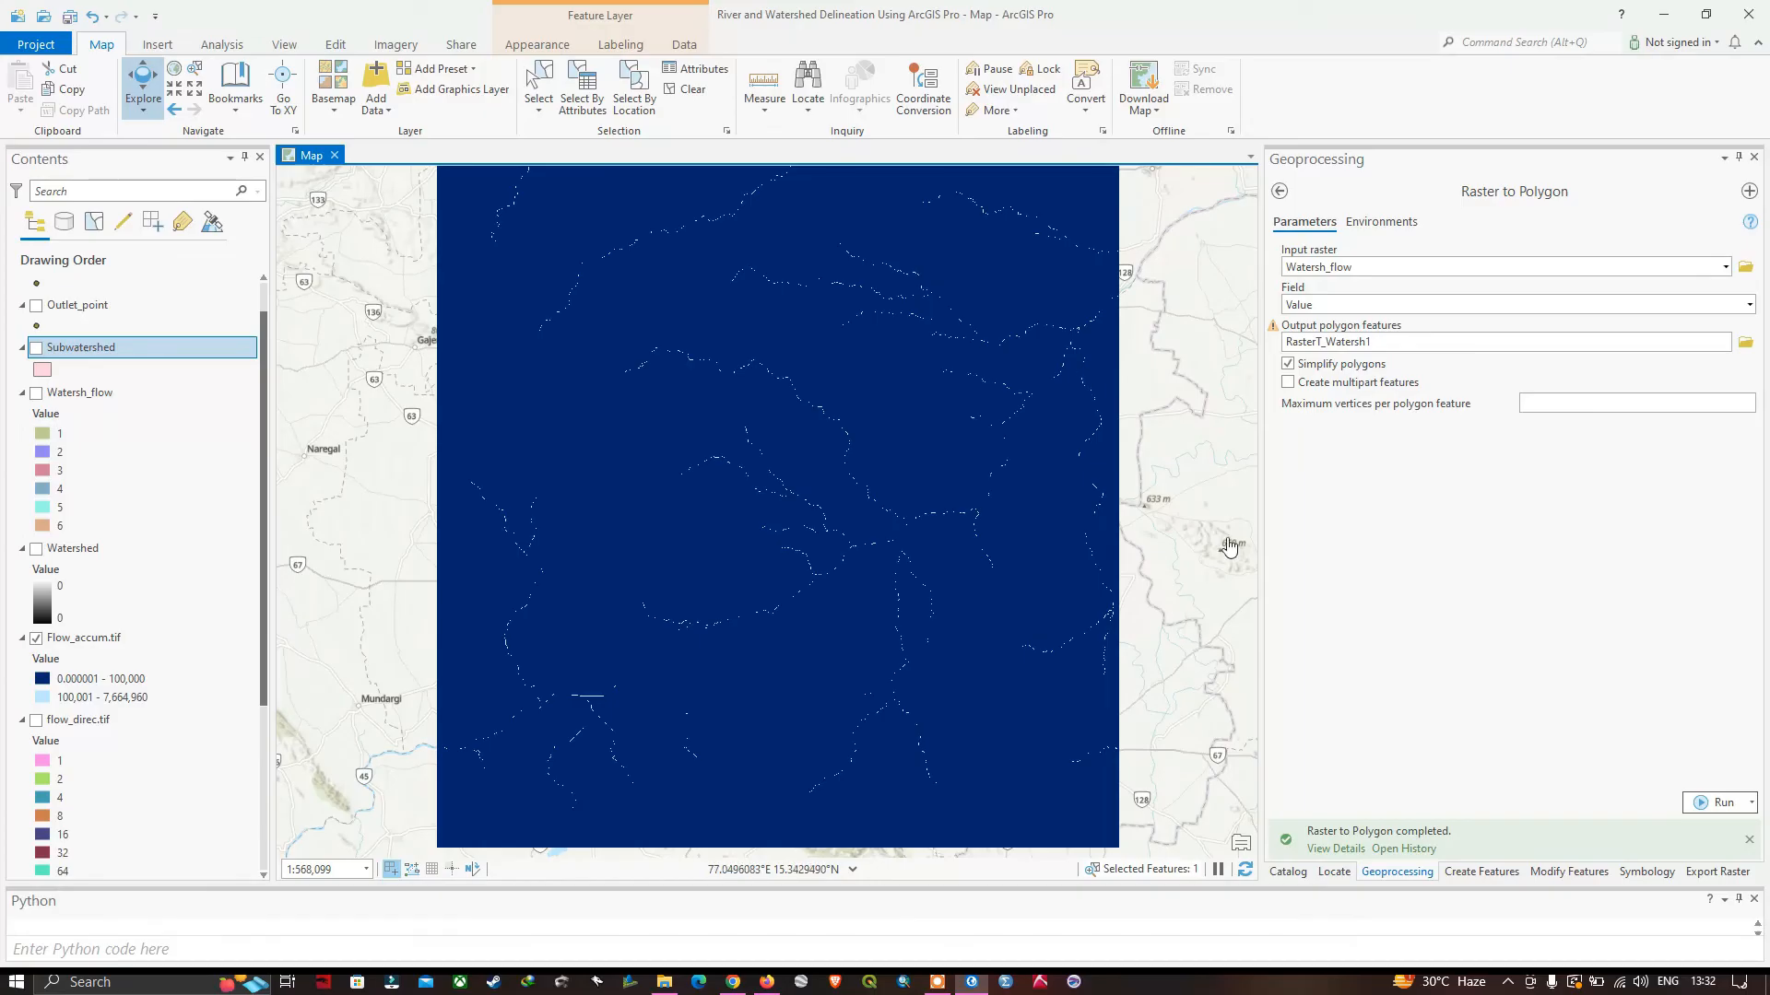
# Search the geoprocessing tools for "reclassify" and open the Spatial Analyst Reclassify tool.
pyautogui.click(1290, 192)
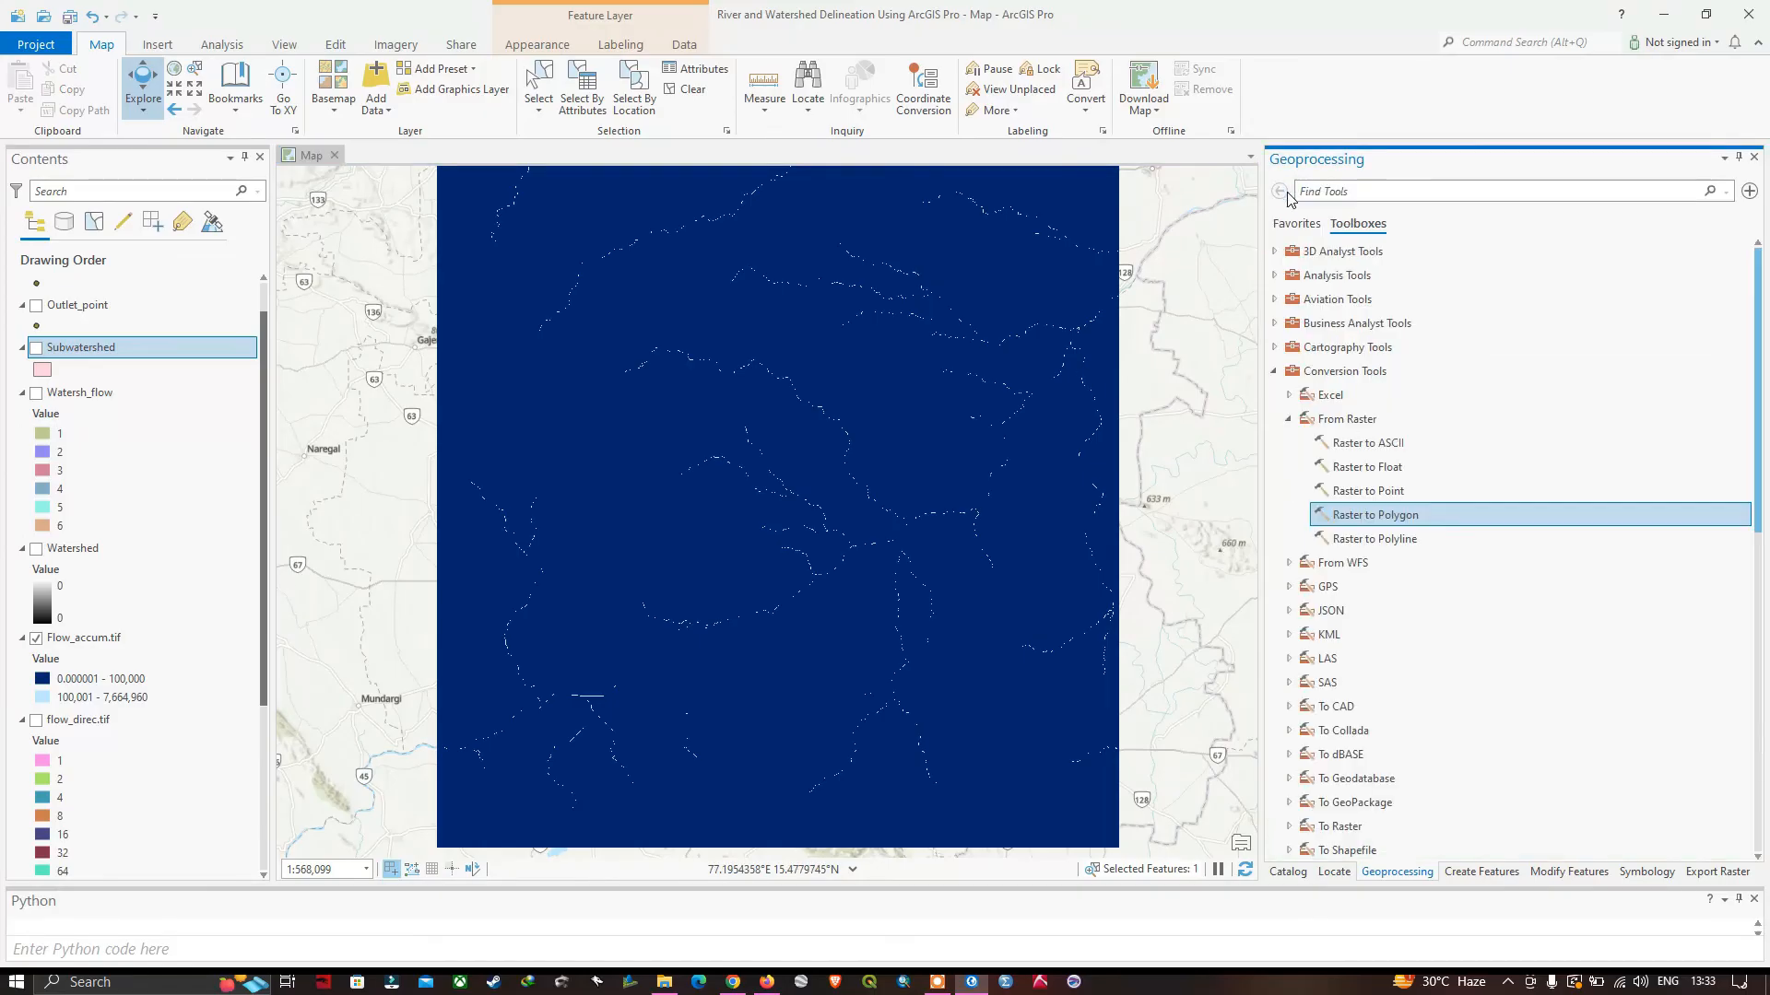
pyautogui.click(1354, 193)
pyautogui.write('reclassify')
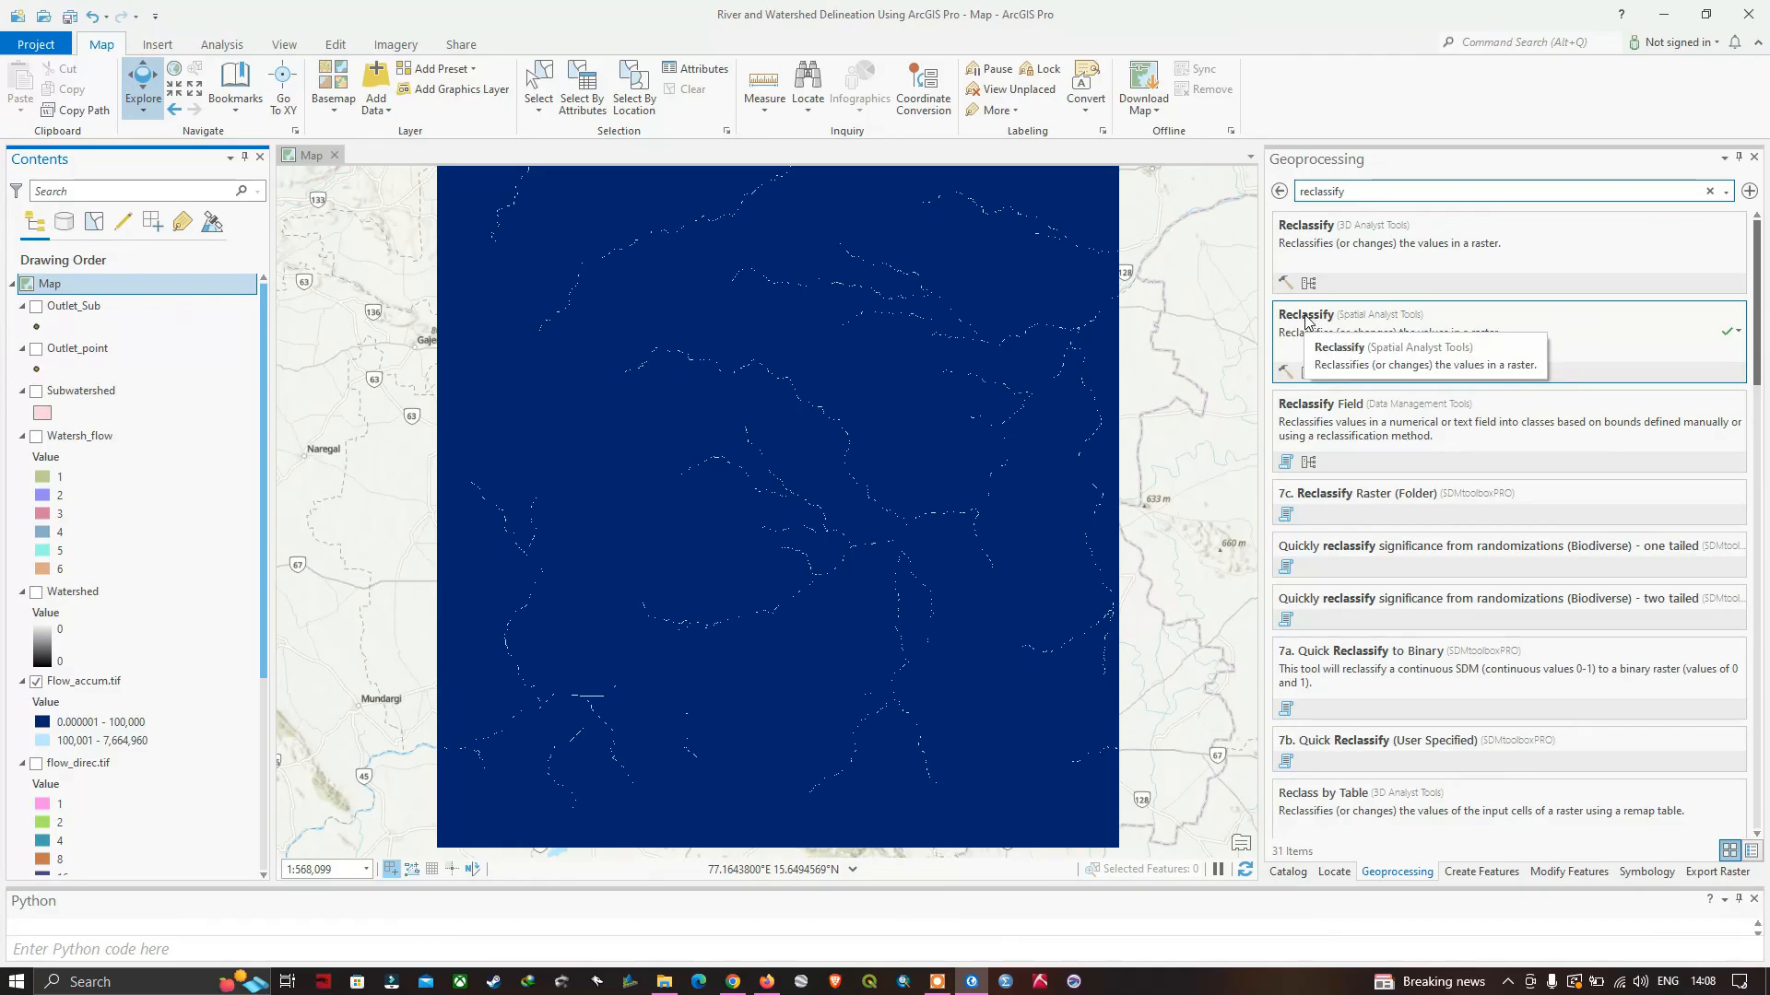
pyautogui.click(1305, 320)
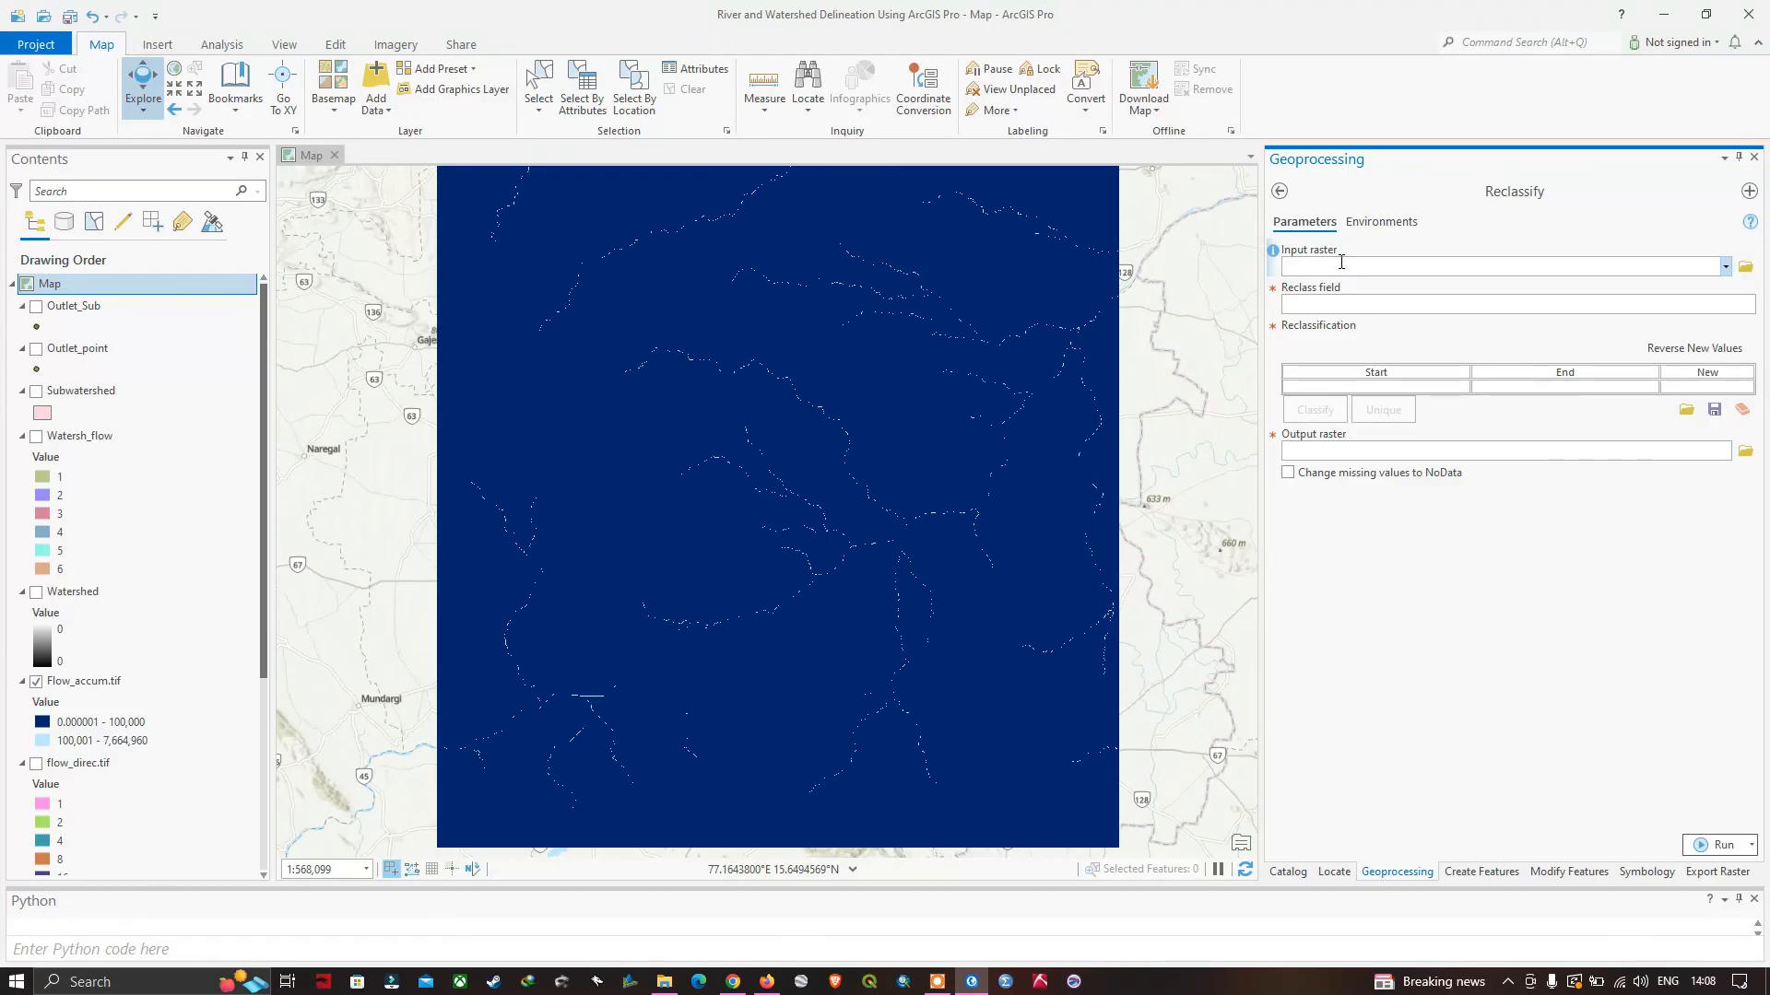
# Reclassify Flow_accum.tif by VALUE, assigning new value 0 to the 0–100000 range, with Reclass_Flow2 as the output raster.
pyautogui.click(1726, 268)
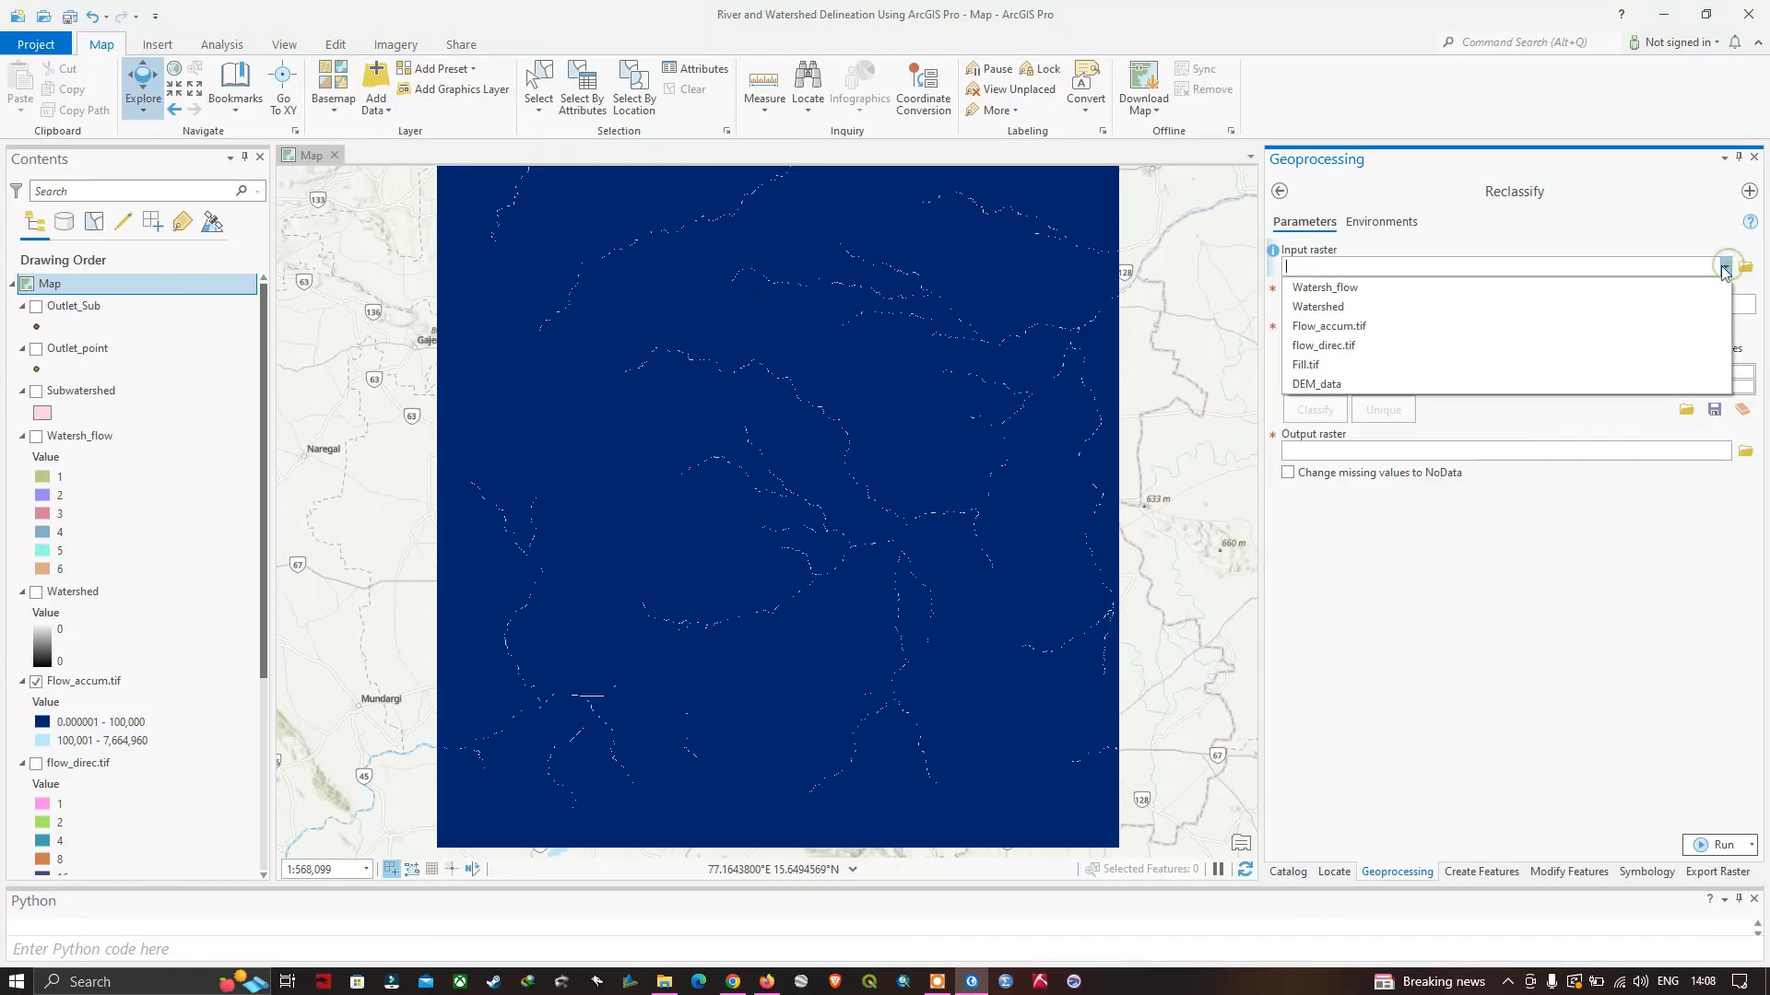
pyautogui.click(1351, 332)
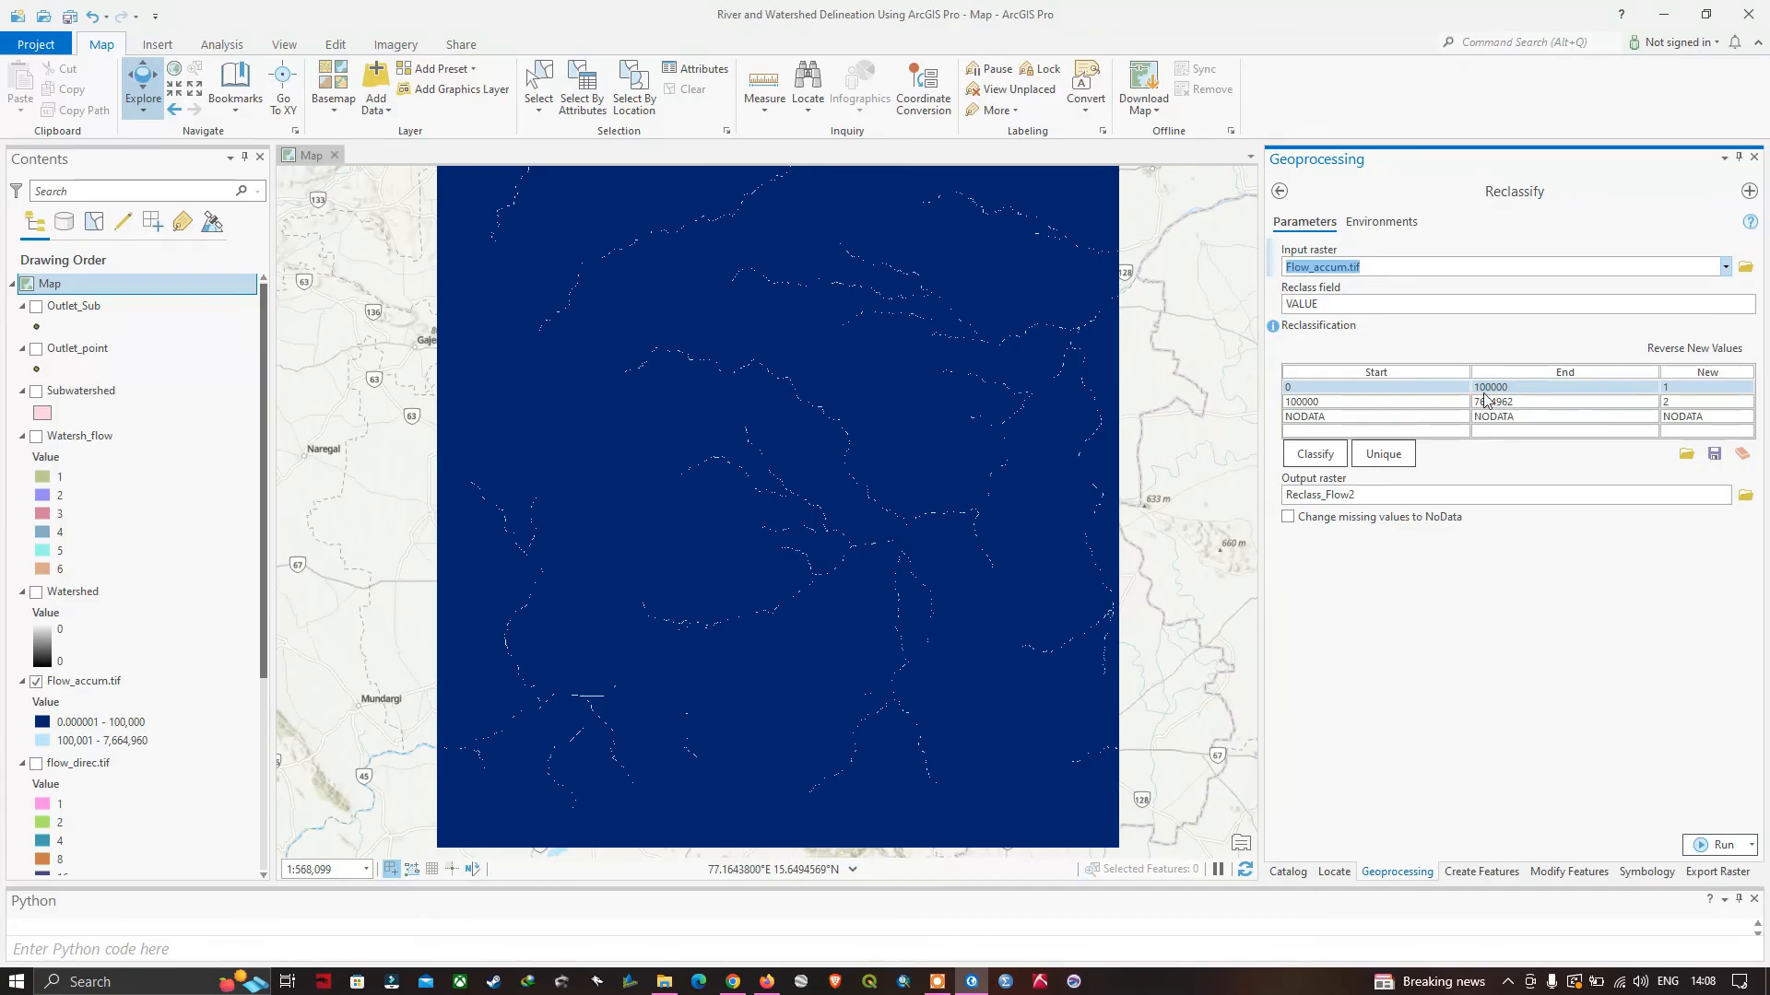
pyautogui.click(1686, 387)
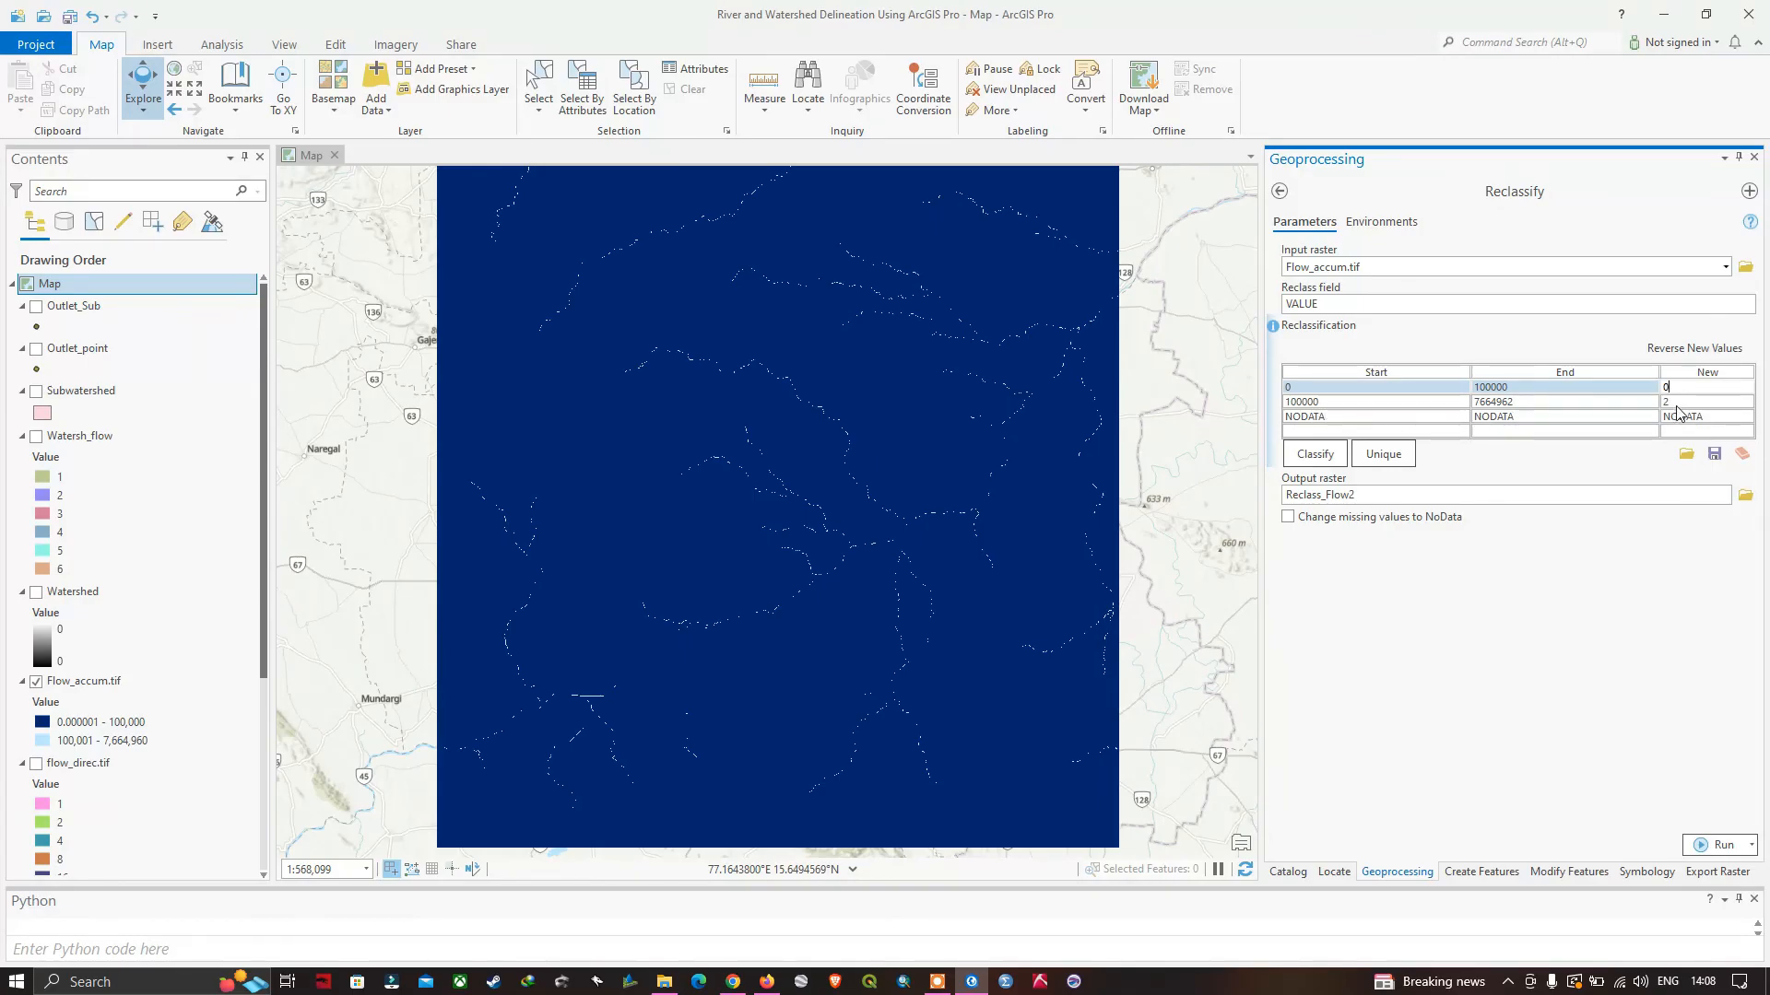
pyautogui.click(1324, 499)
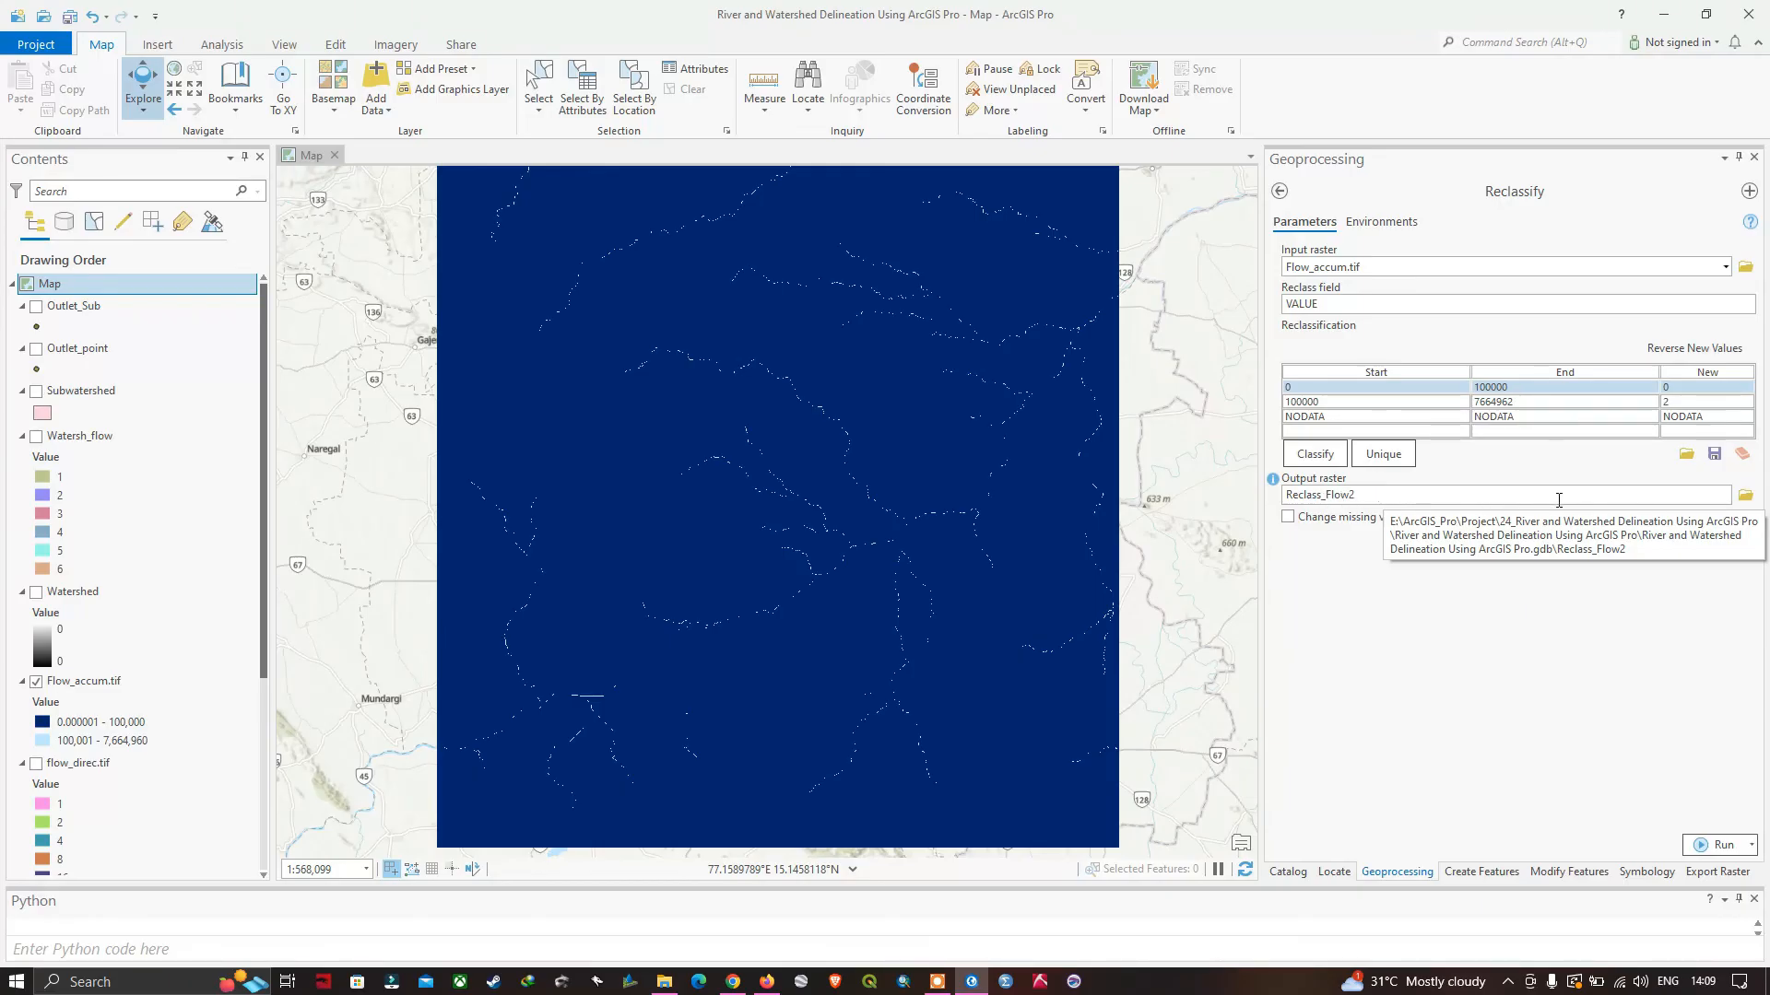
pyautogui.click(1724, 848)
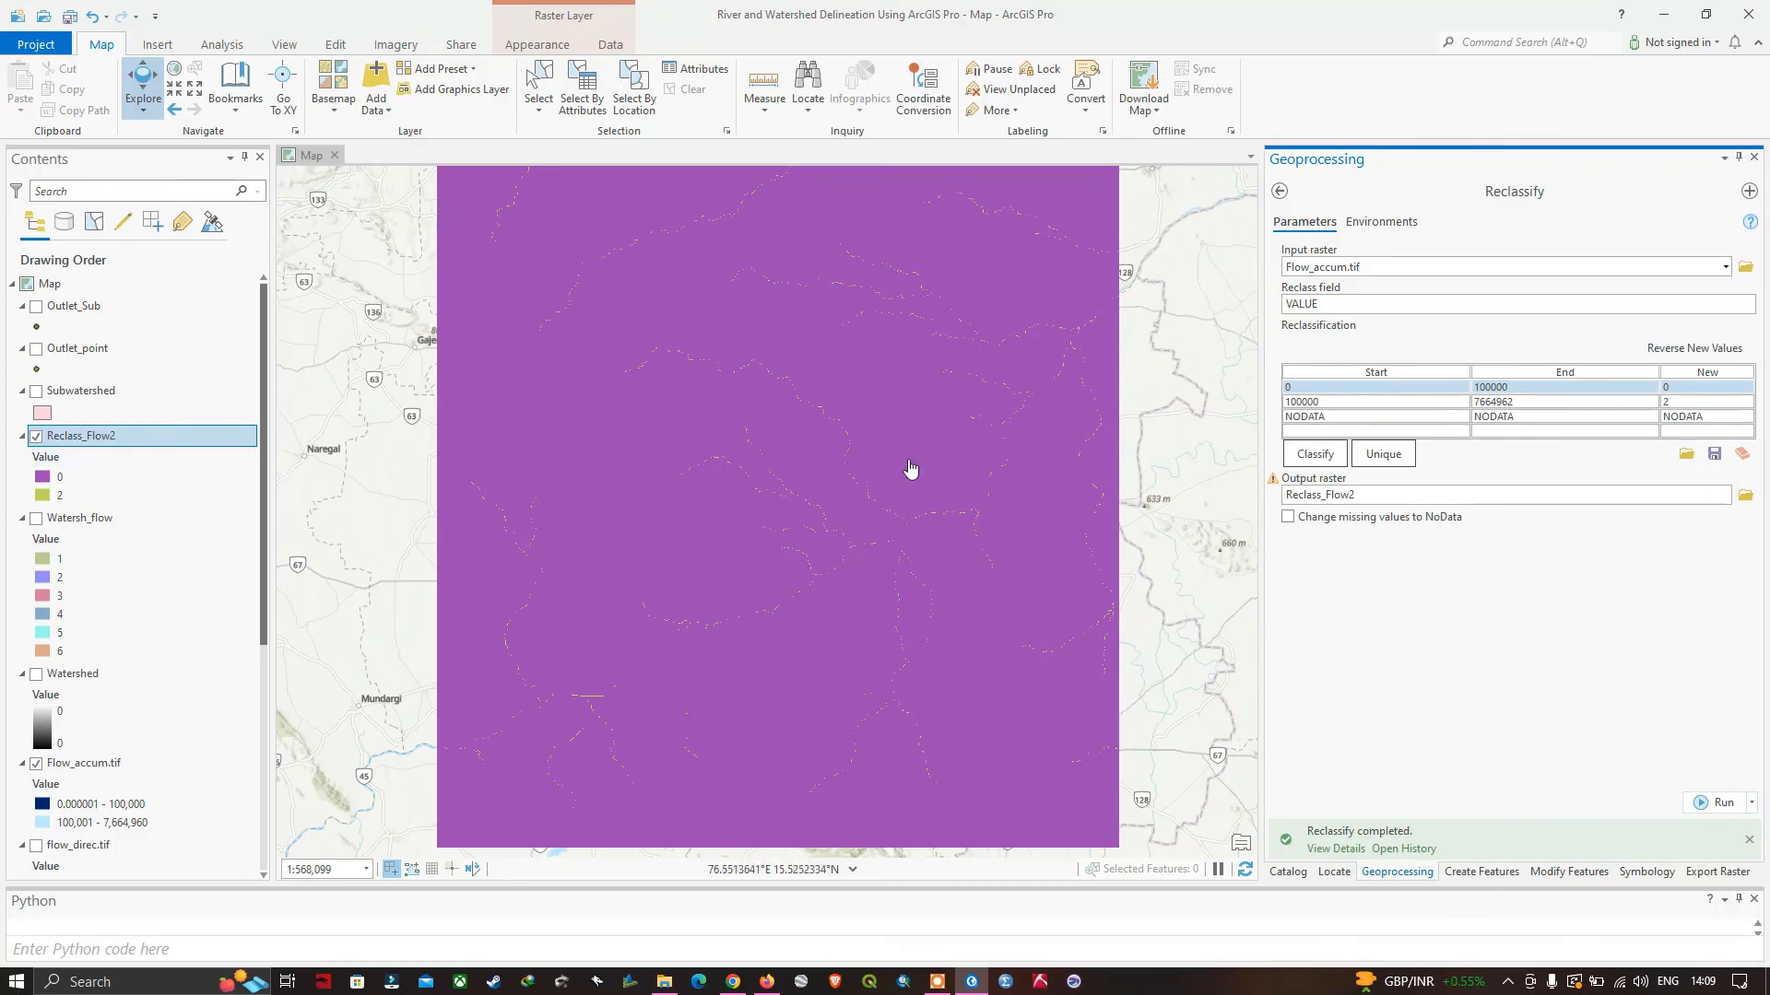
# Open the Raster to Polyline conversion tool and set Reclass_Flow2 as the input raster with Value as the field.
pyautogui.click(1281, 193)
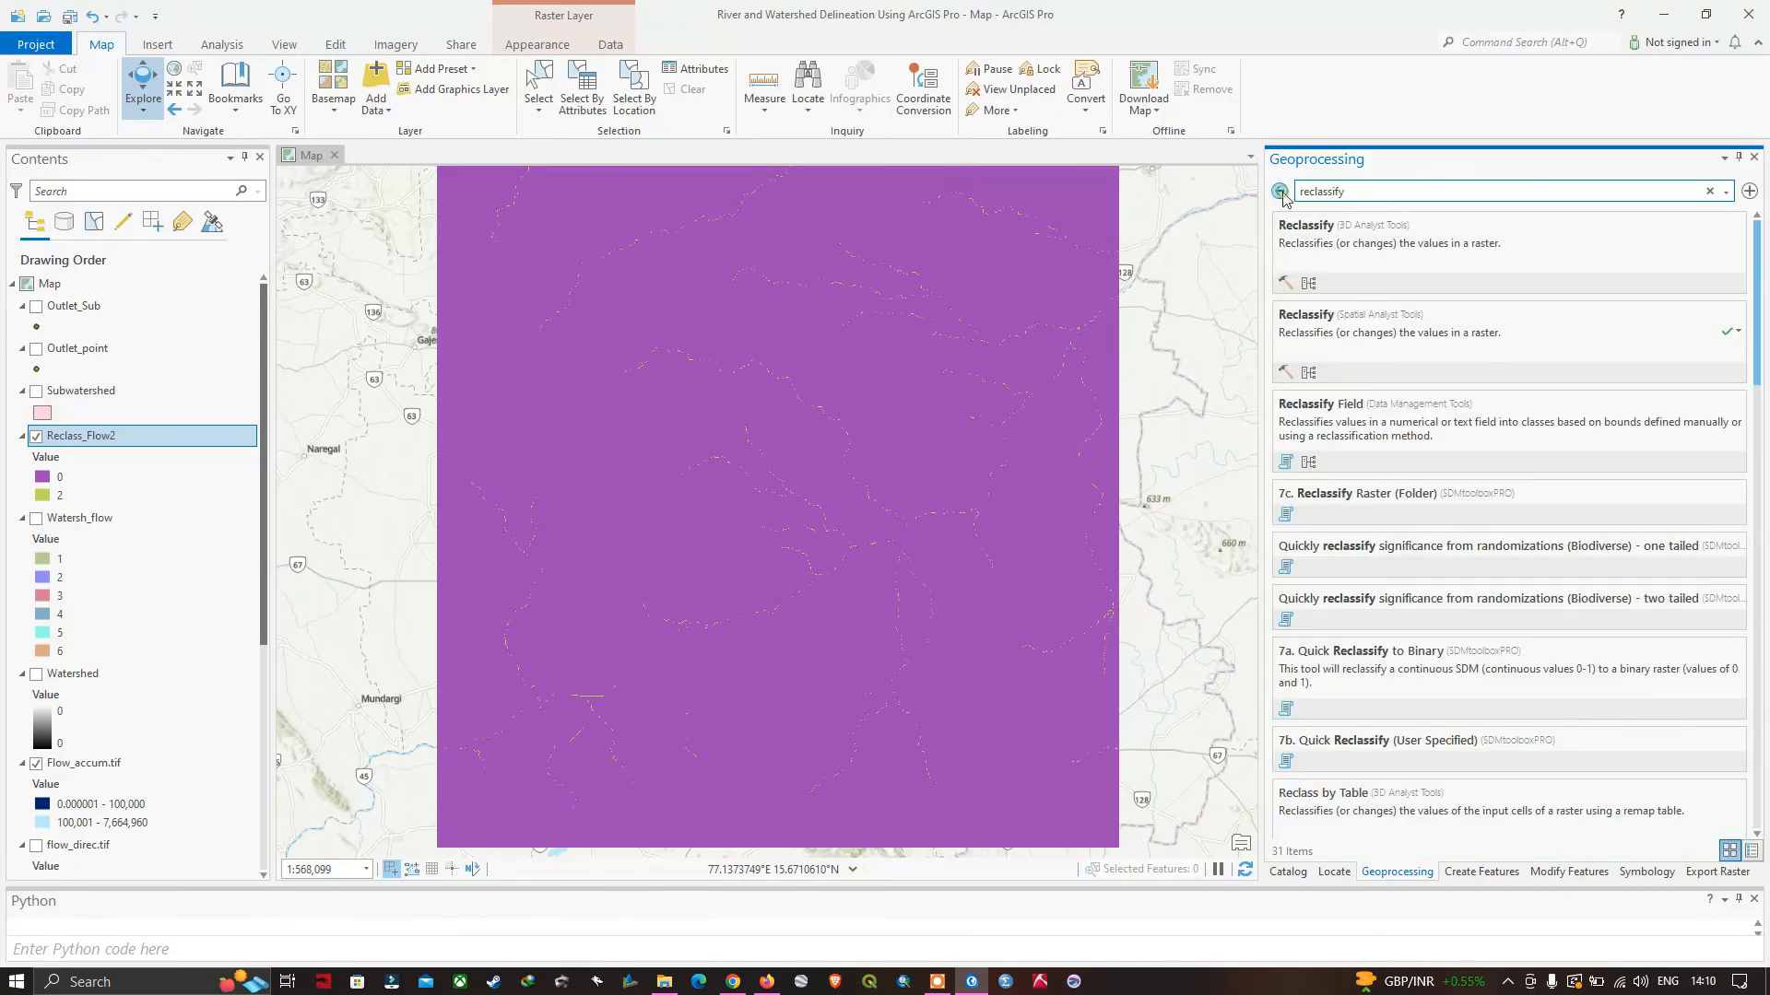
pyautogui.click(1281, 193)
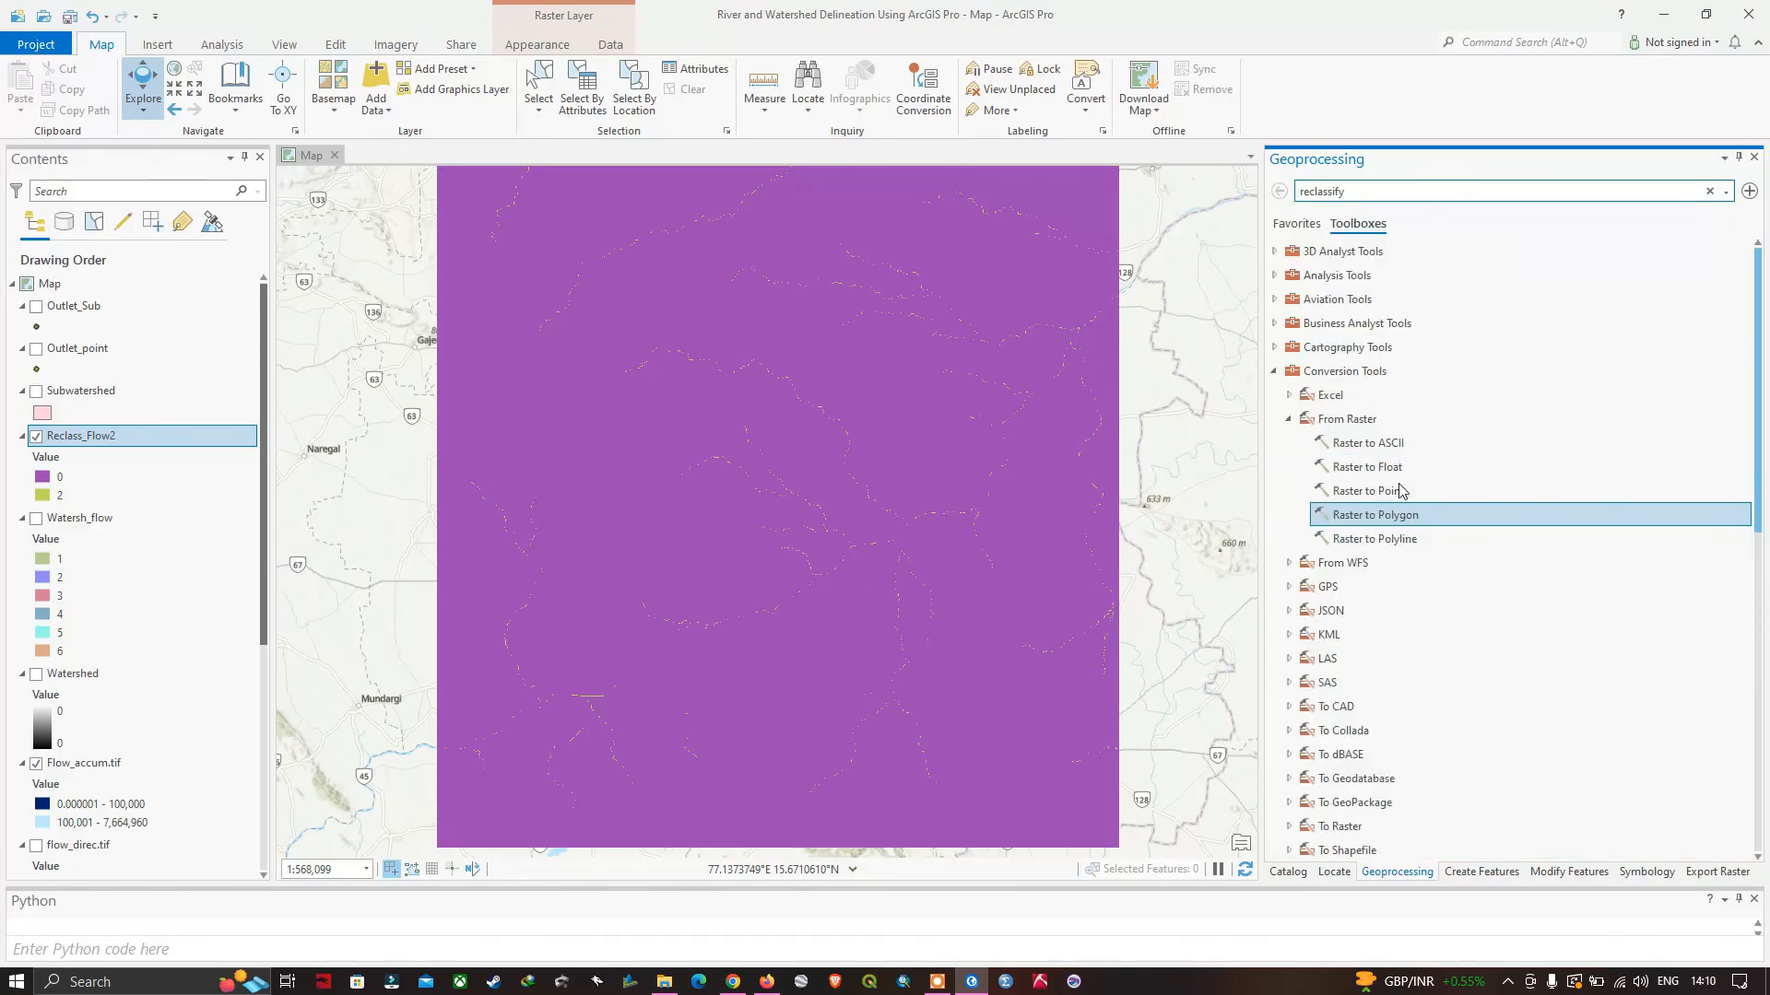
pyautogui.doubleClick(1397, 542)
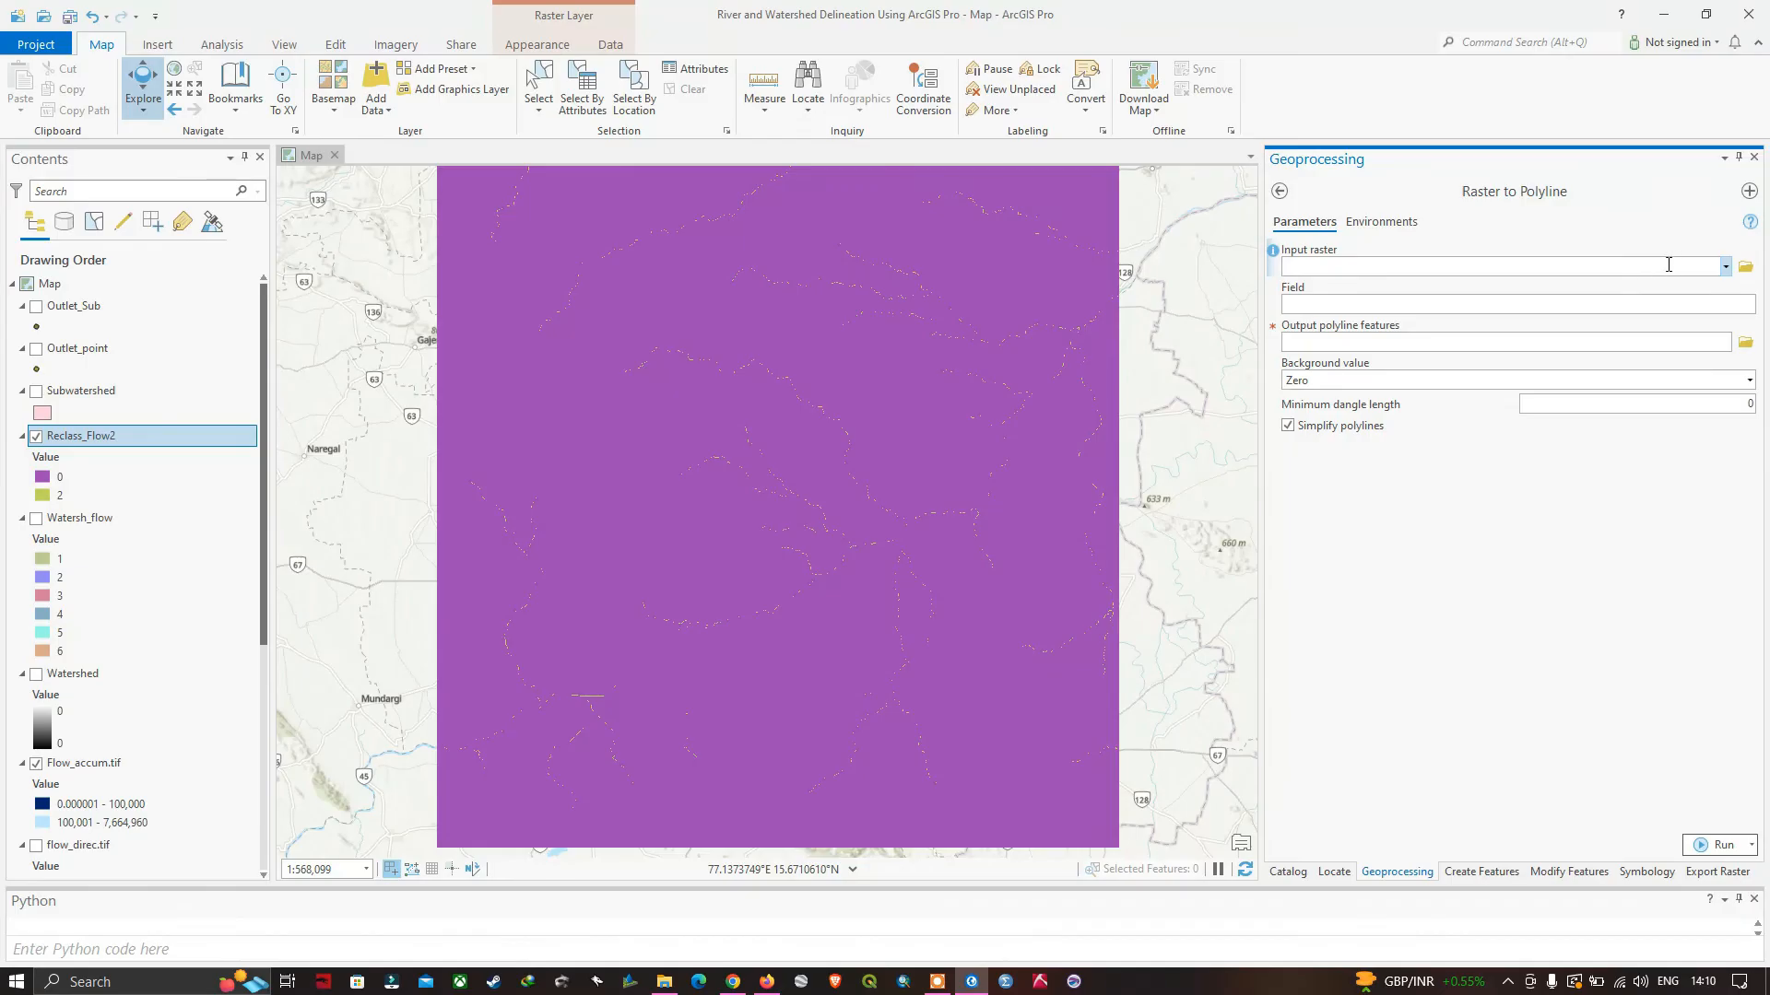
pyautogui.click(1706, 270)
pyautogui.click(1727, 267)
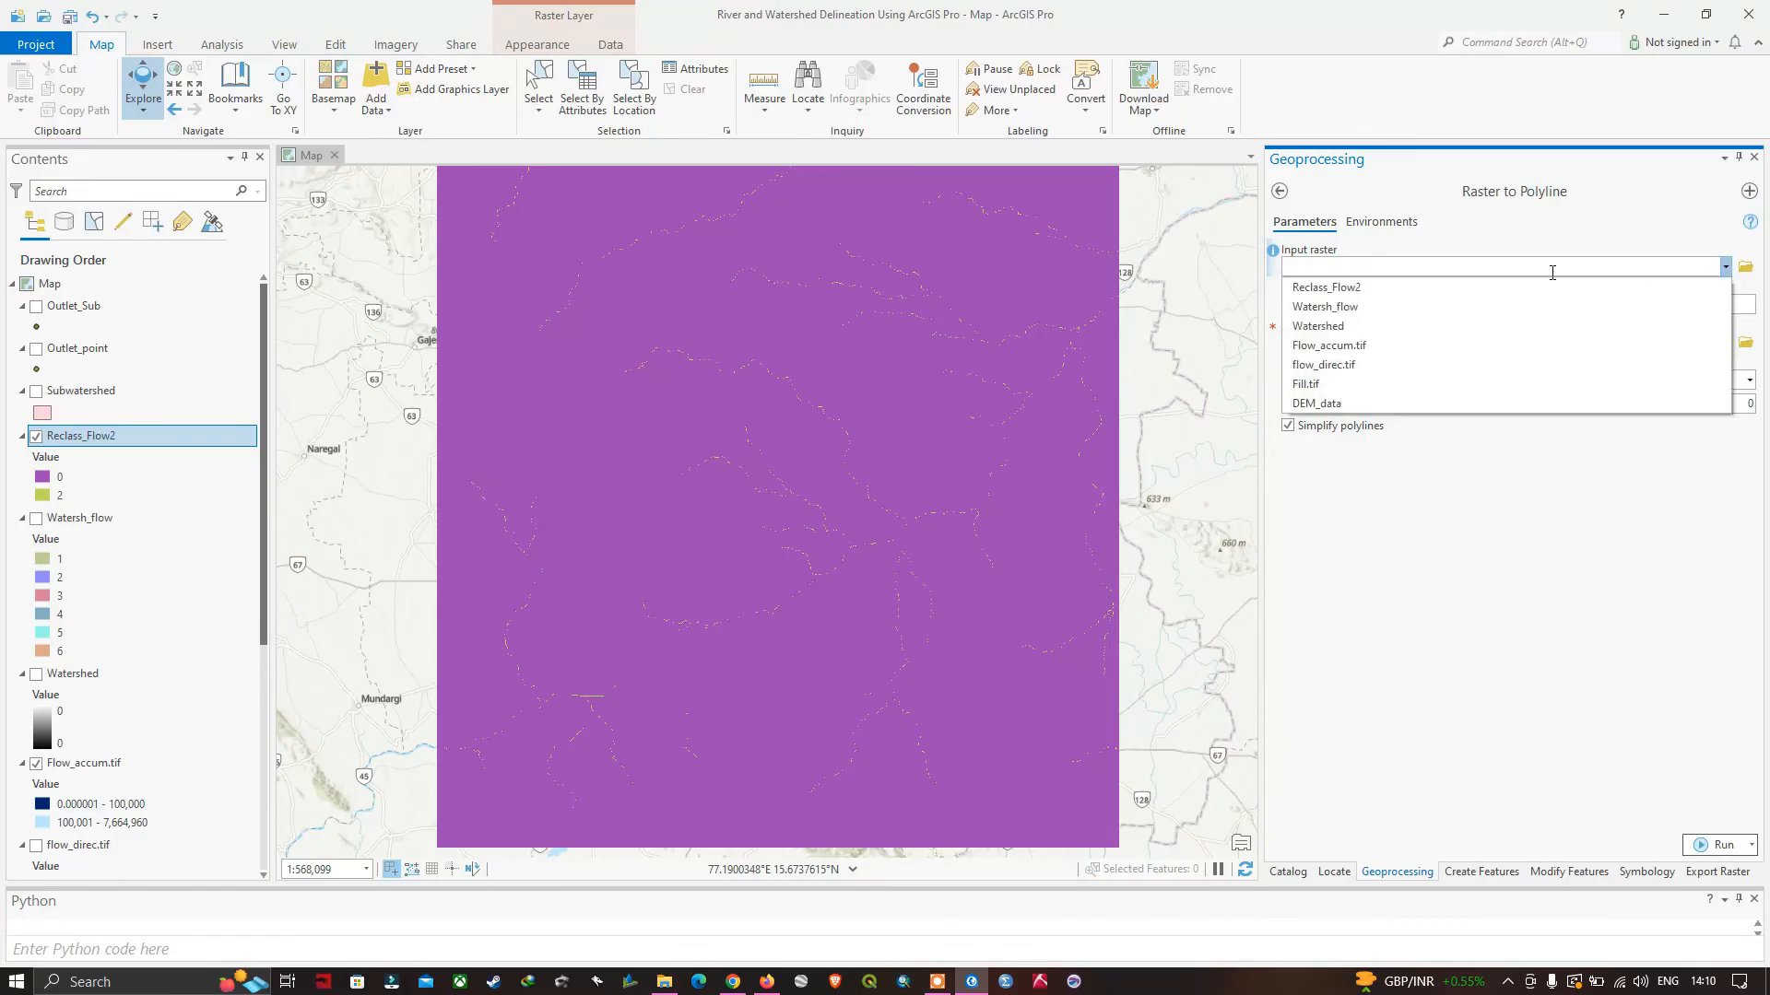
pyautogui.click(1315, 287)
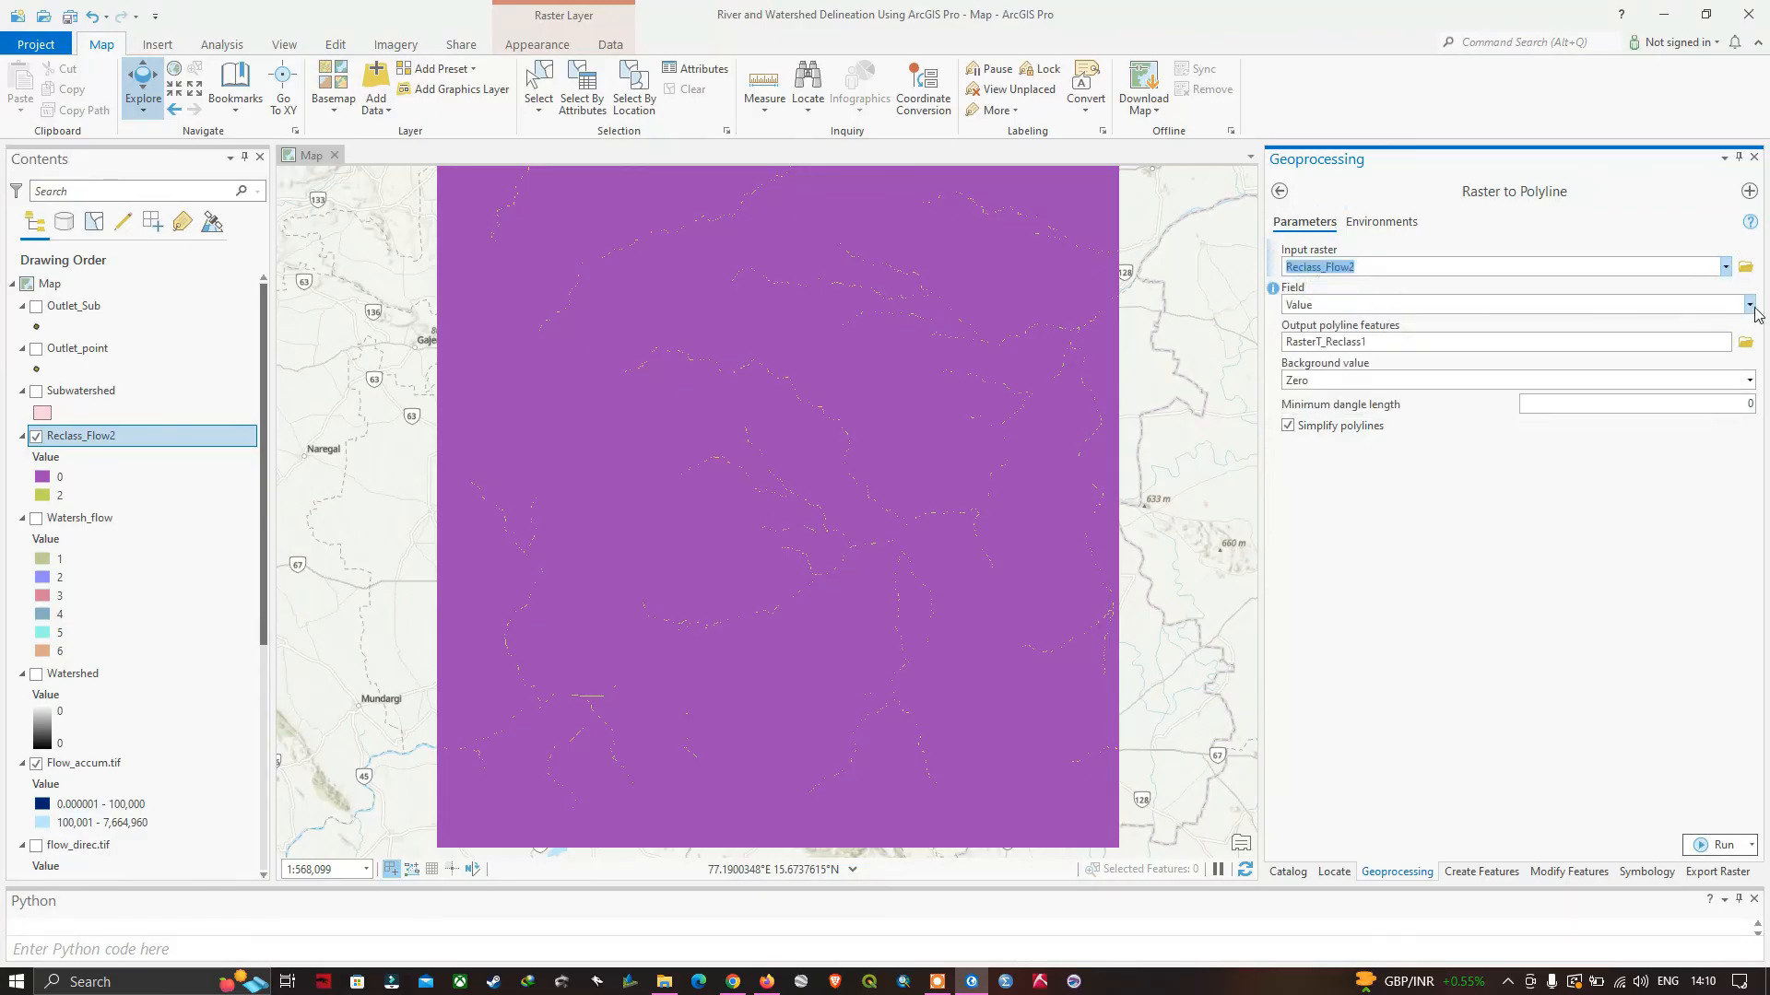
pyautogui.click(1749, 305)
pyautogui.click(1427, 465)
# Check the values in the Reclass_Flow2 attribute table, close it, and run Raster to Polyline with background value Zero and simplified polylines.
pyautogui.rightClick(74, 439)
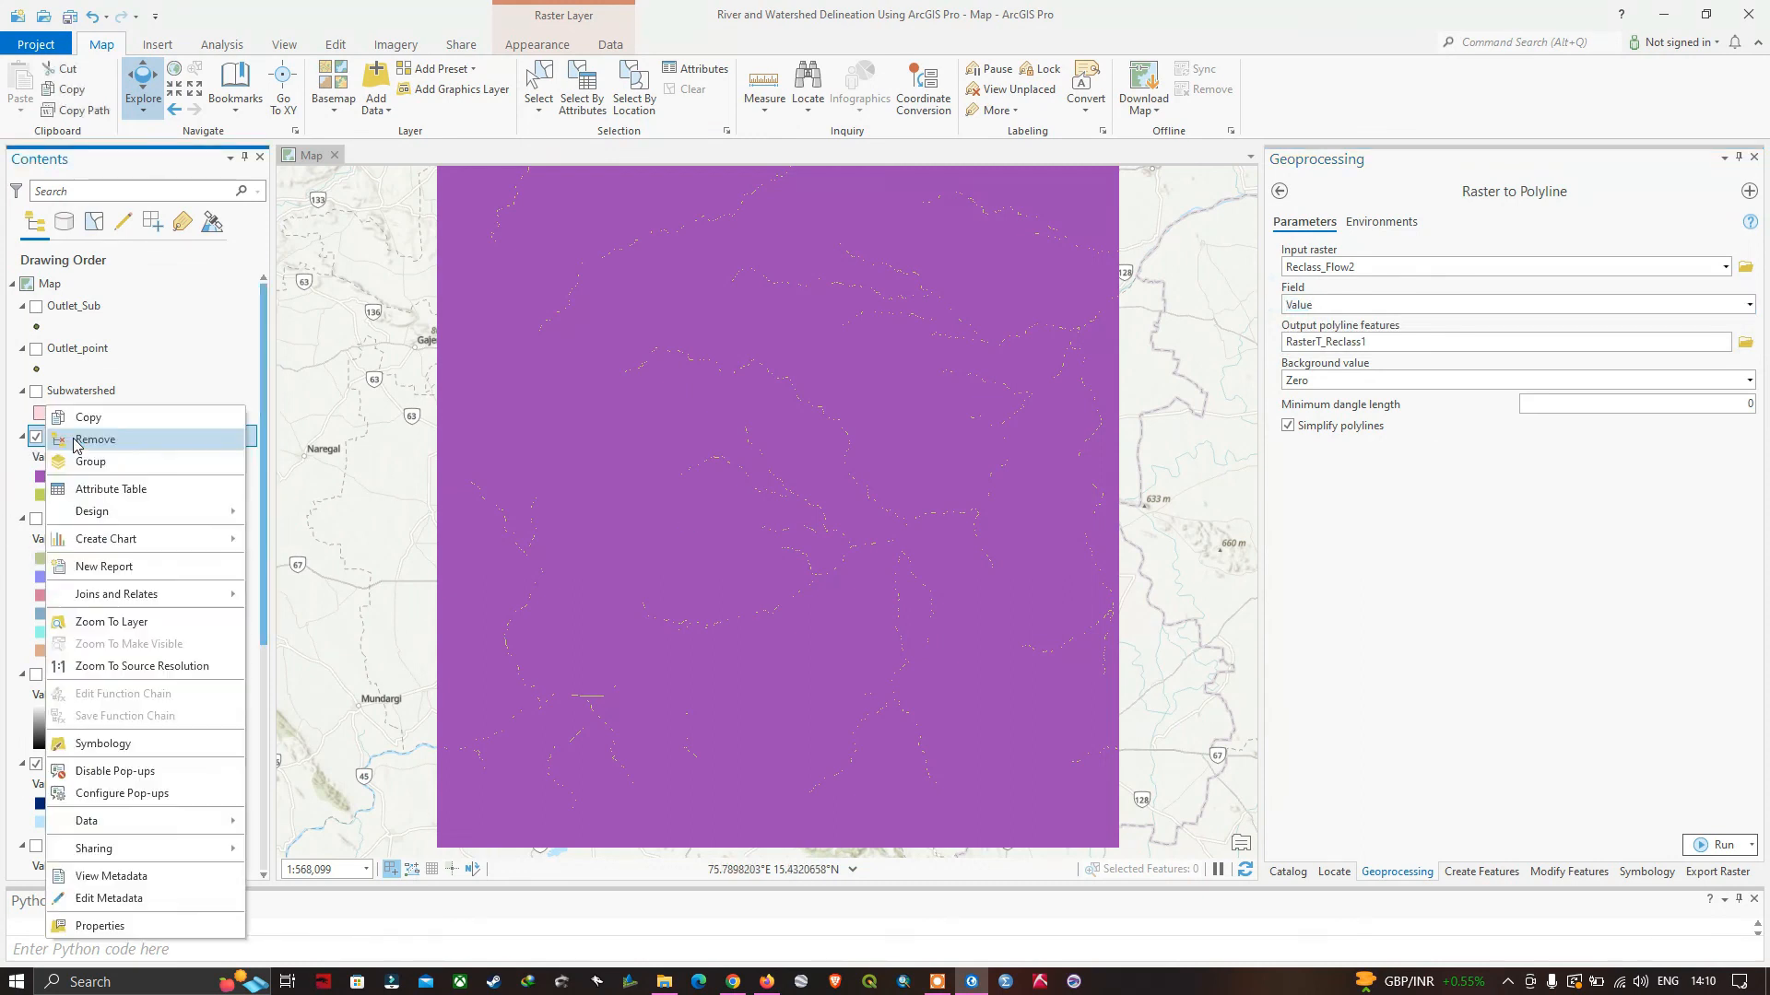
pyautogui.click(141, 490)
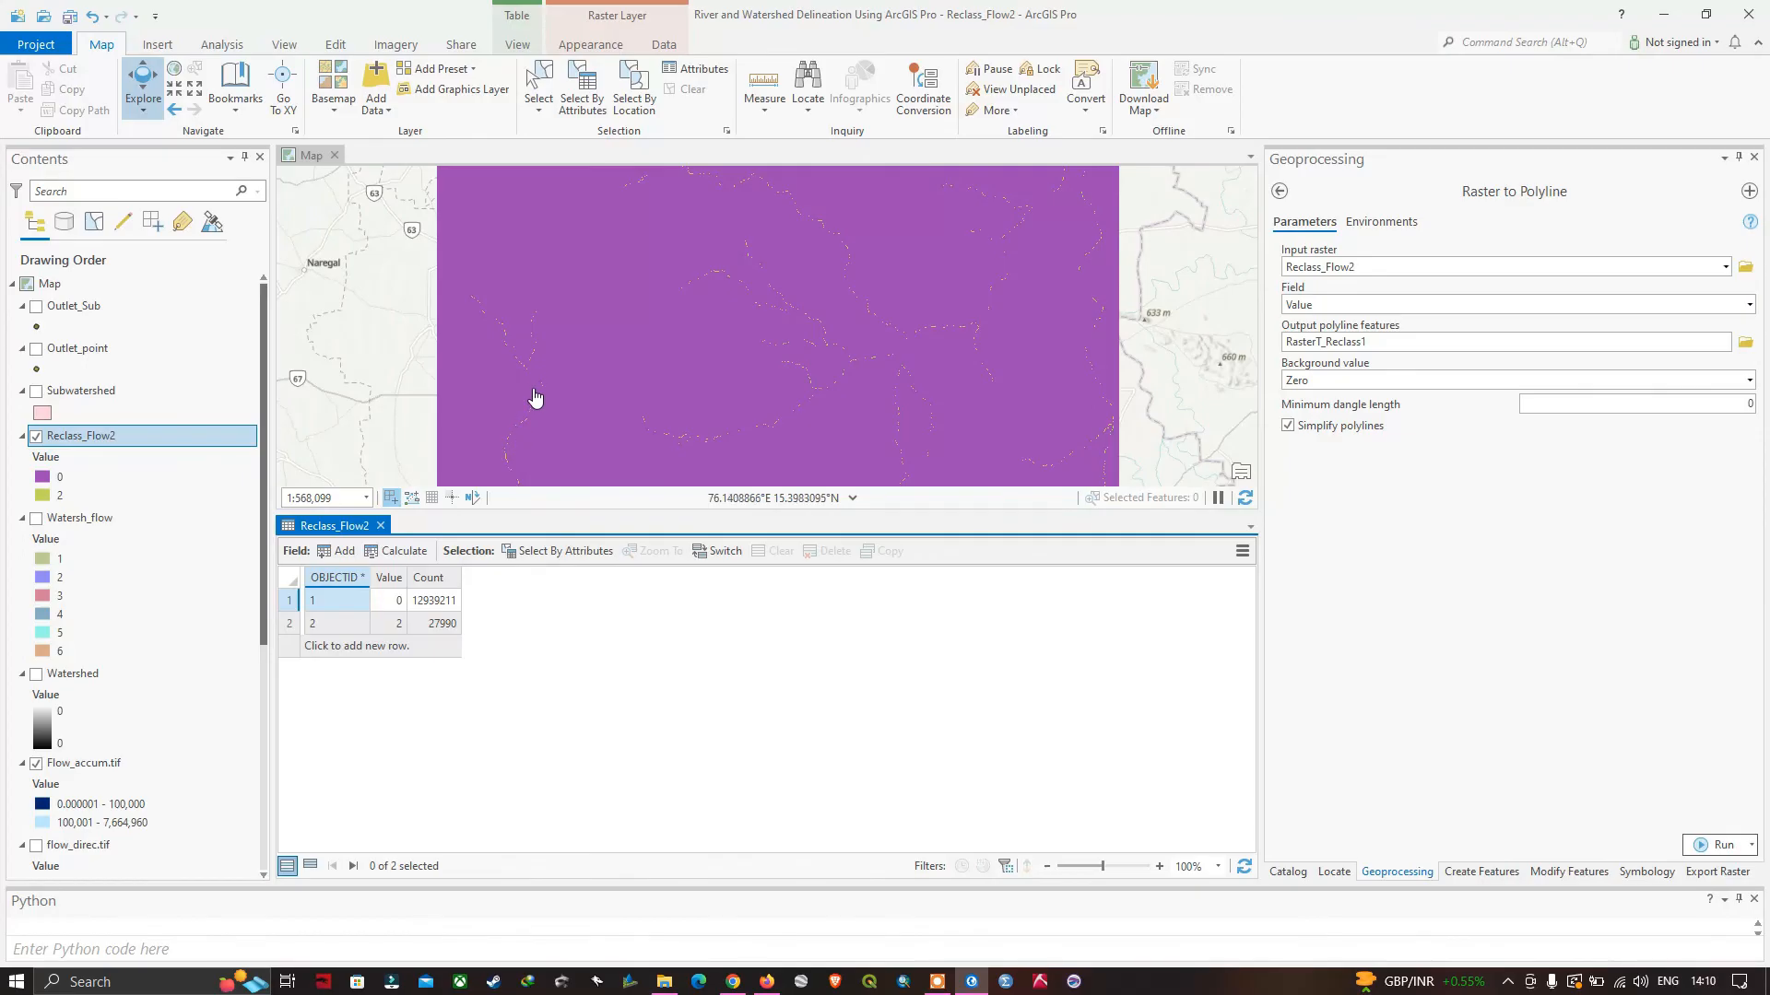
pyautogui.click(381, 526)
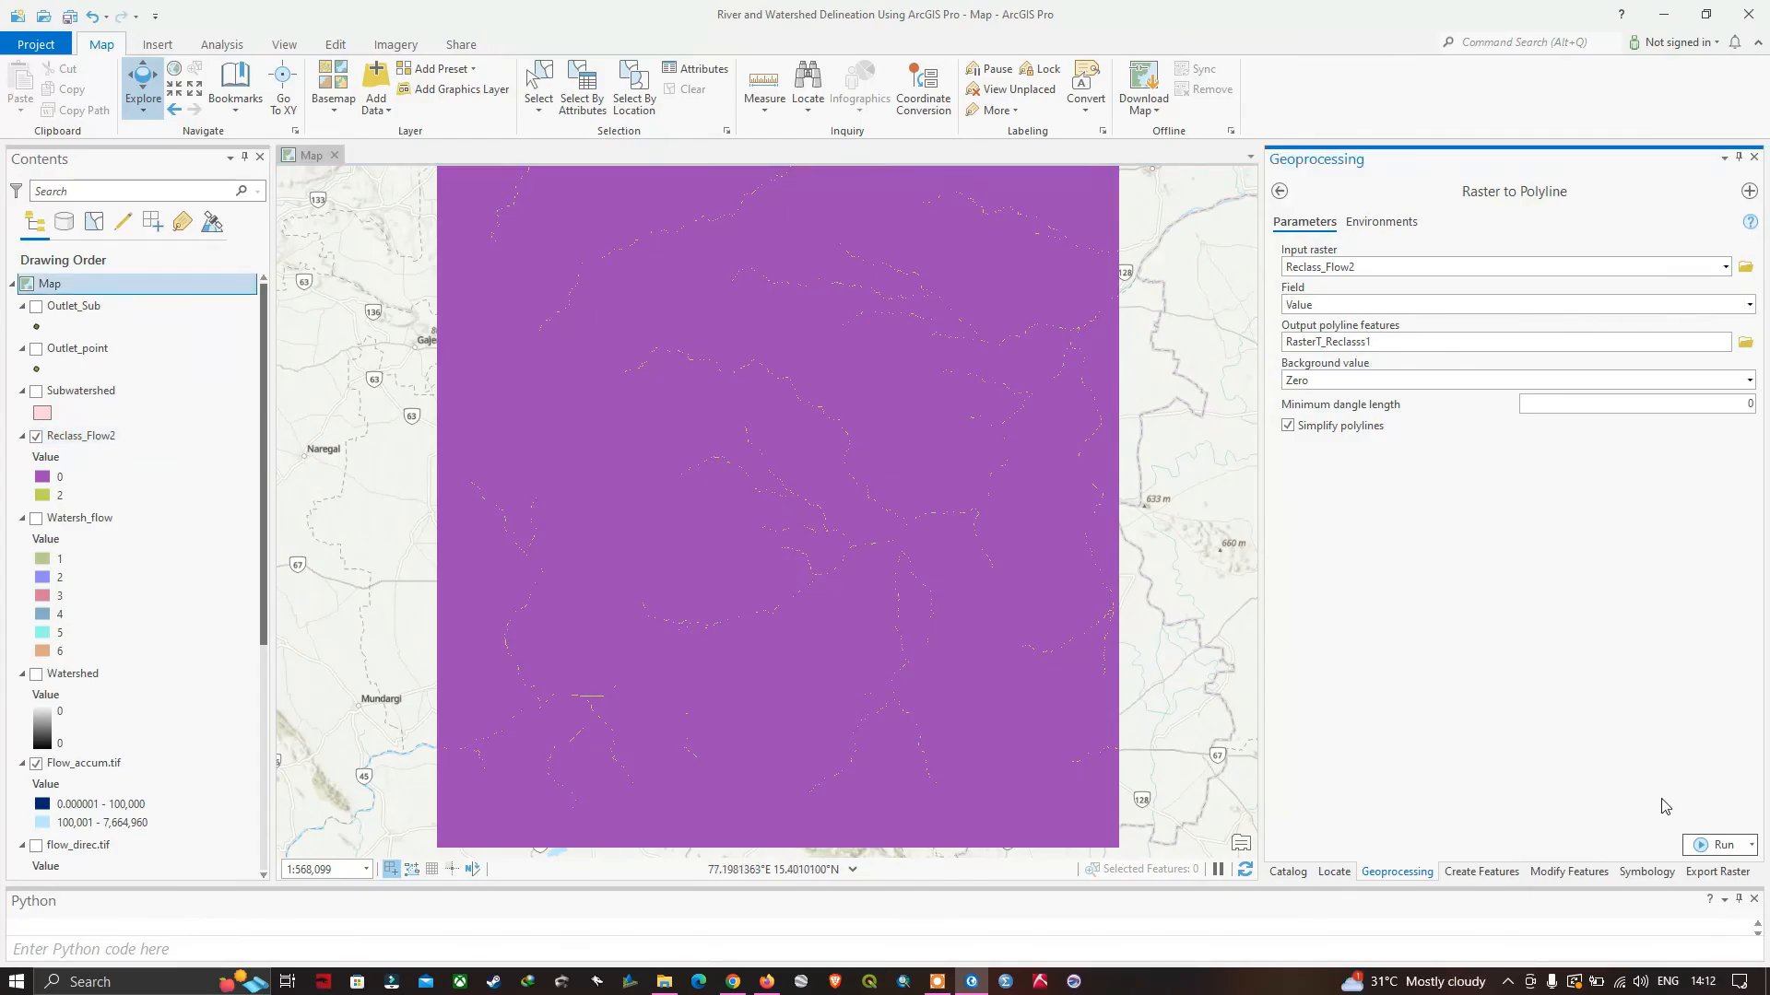
pyautogui.click(1718, 844)
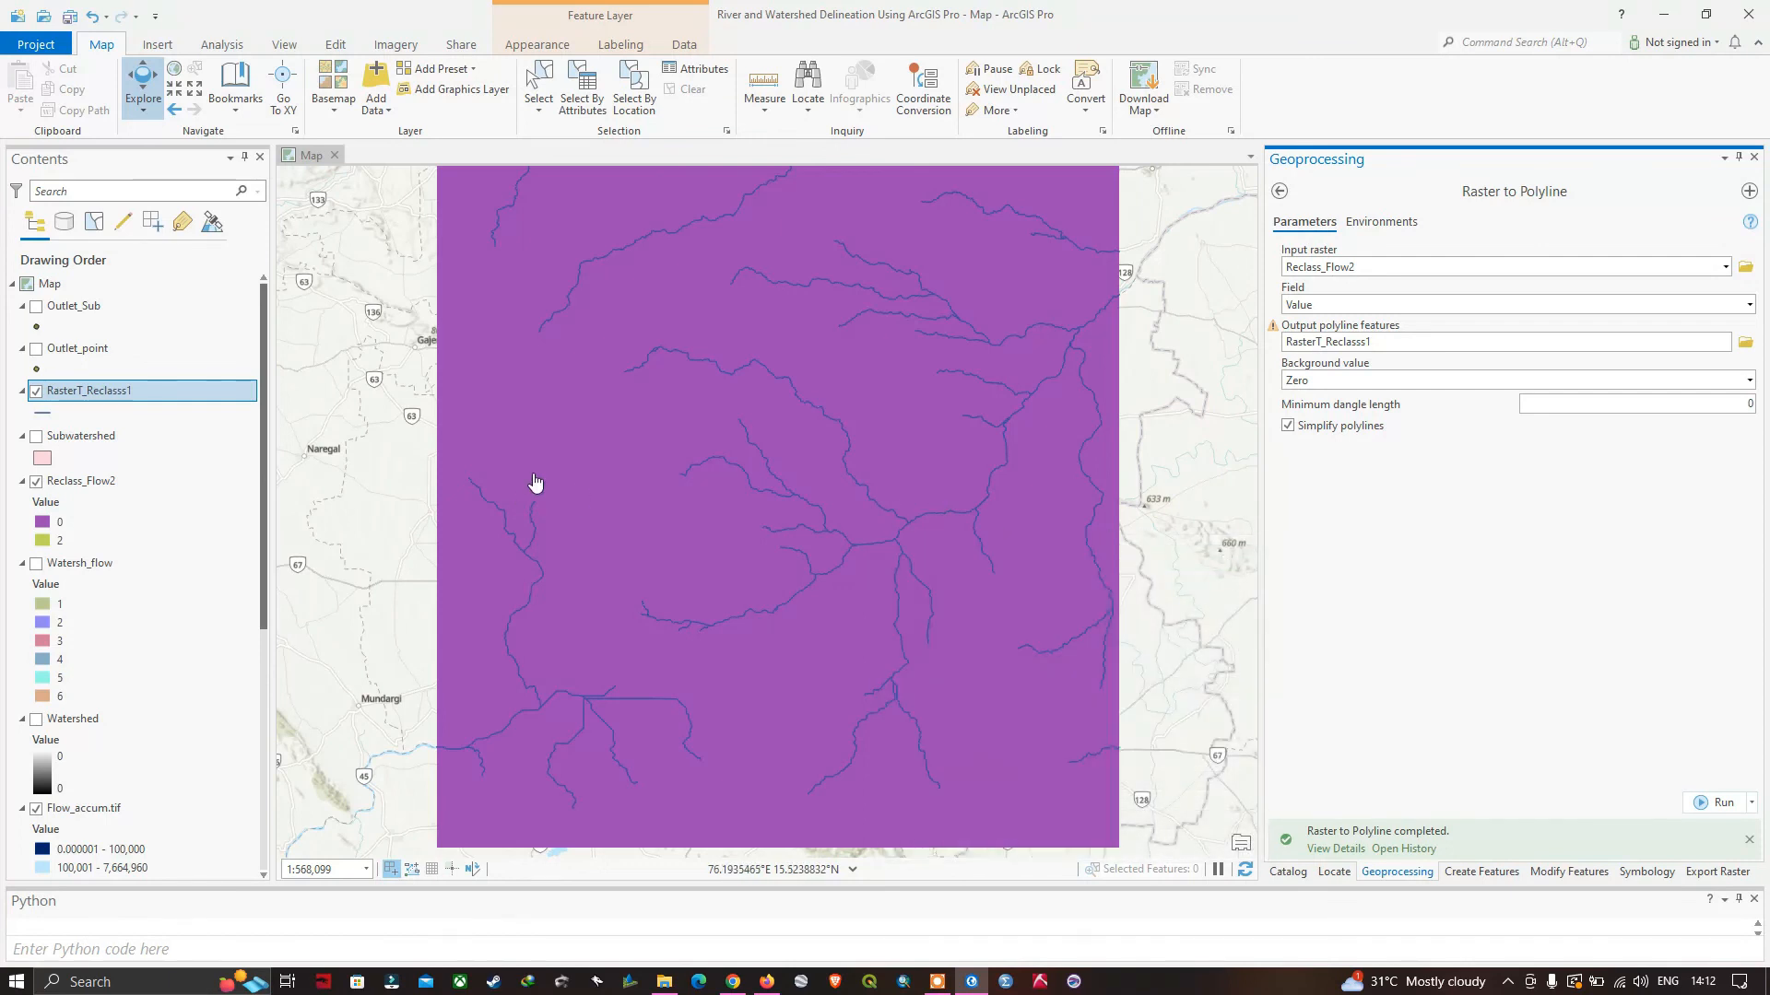
# Hide the Reclass_Flow2 and Flow_accum.tif layers, briefly compare the rivers with Watersh_flow, and leave the Subwatershed polygons shown beneath them.
pyautogui.click(36, 481)
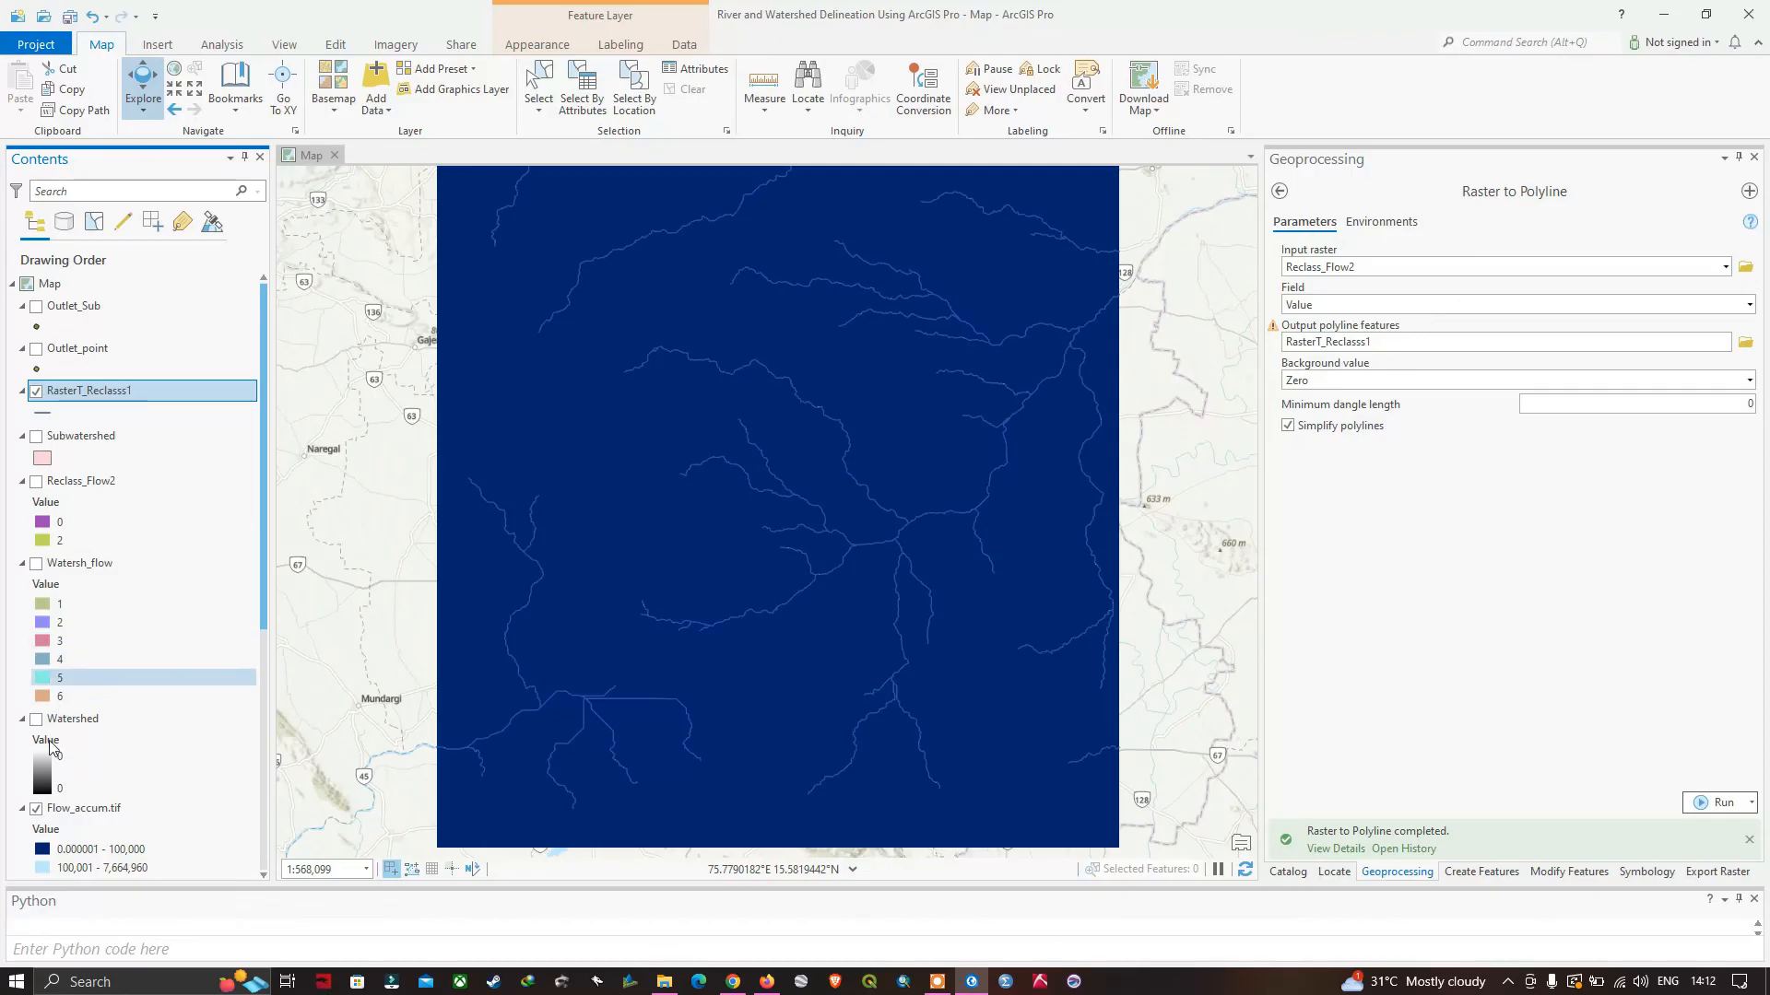
pyautogui.click(36, 808)
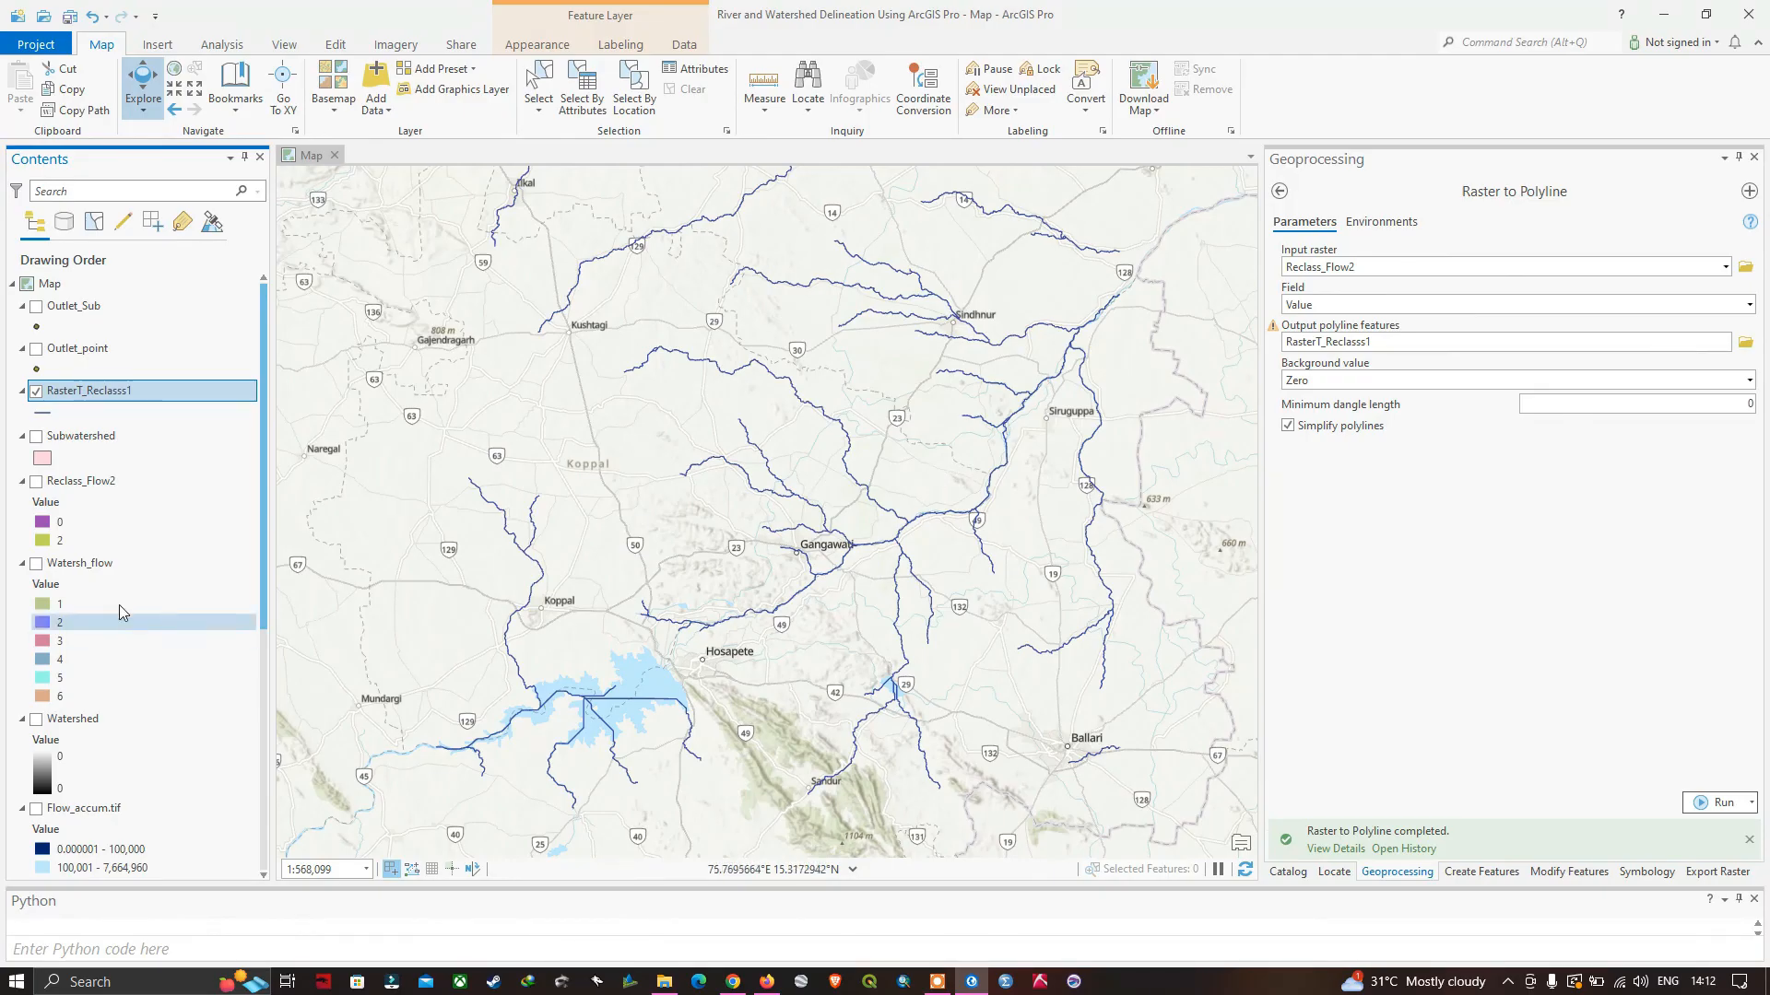
pyautogui.click(36, 566)
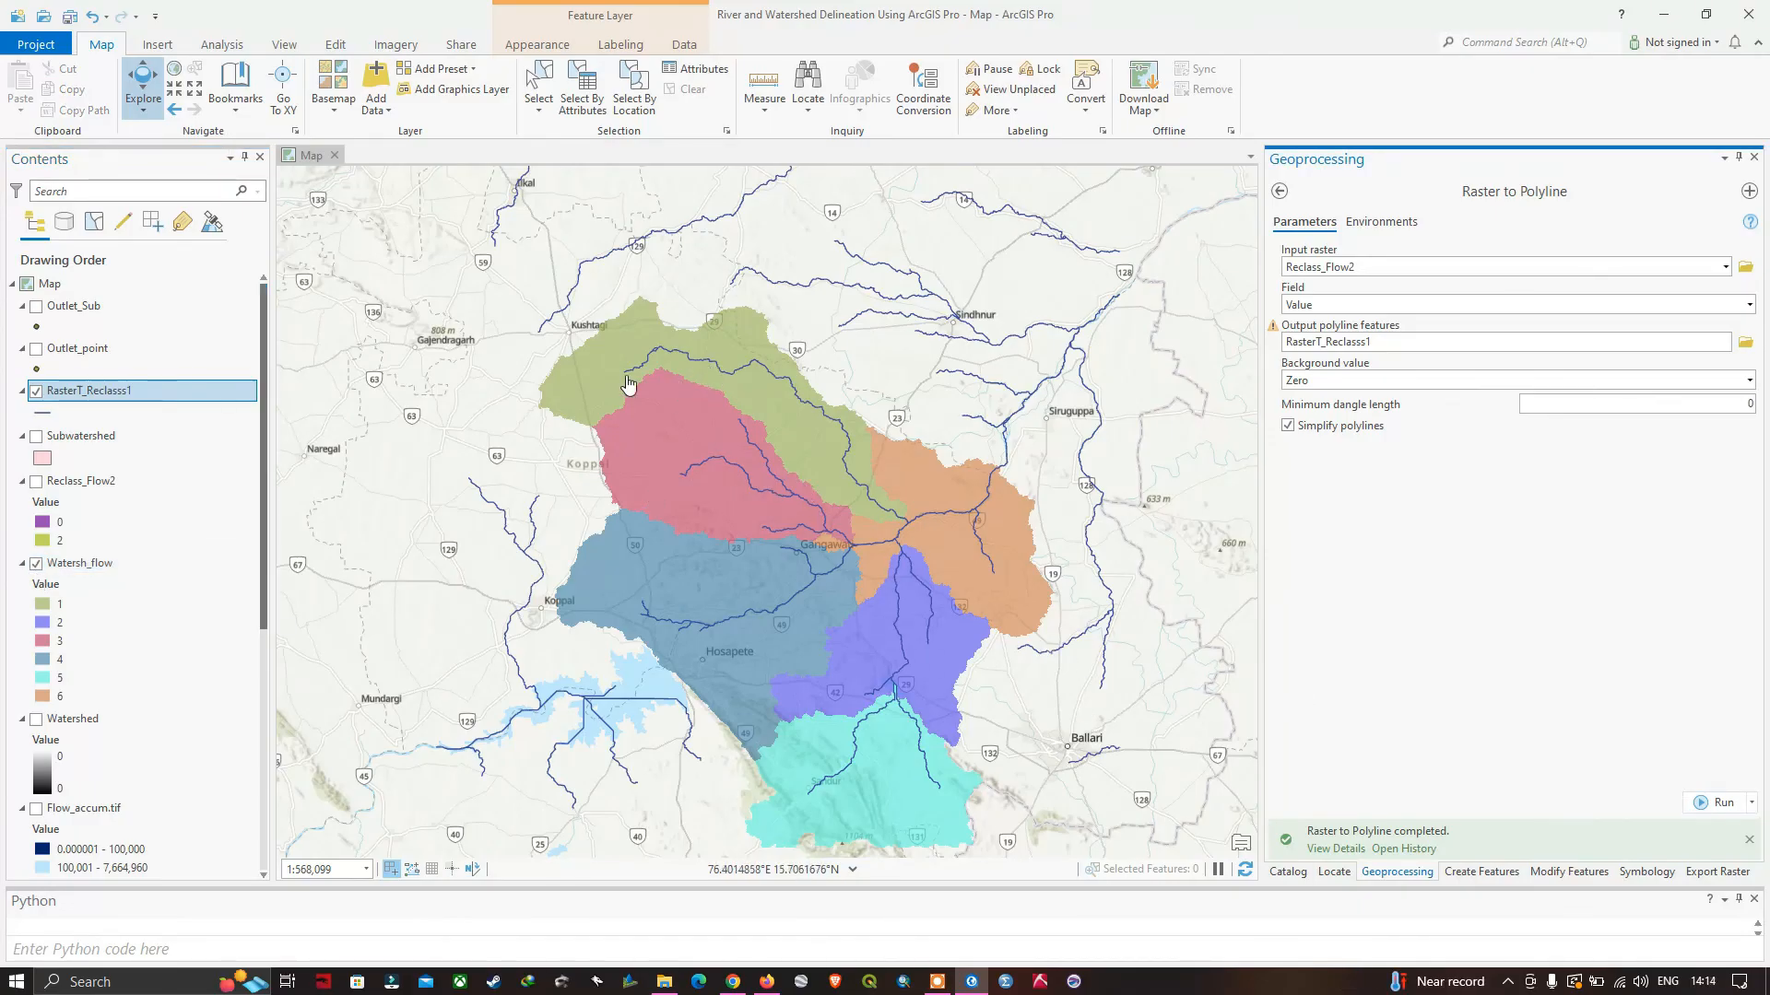
pyautogui.click(36, 436)
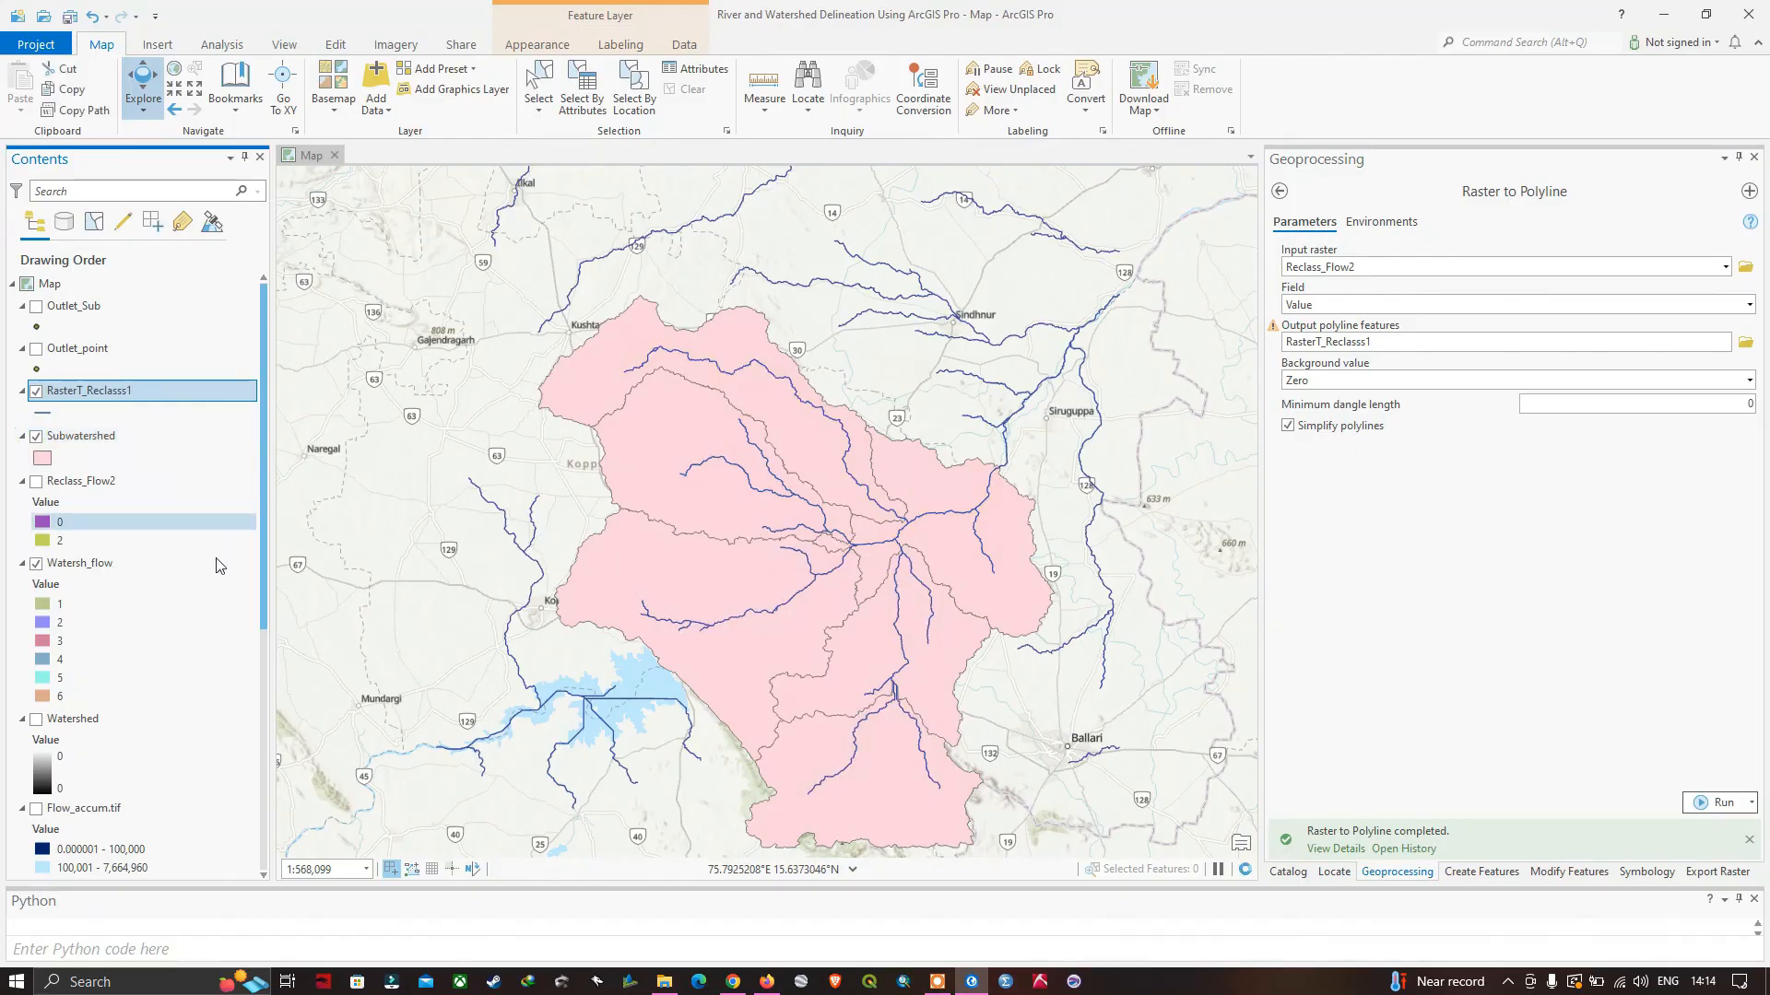
pyautogui.click(36, 563)
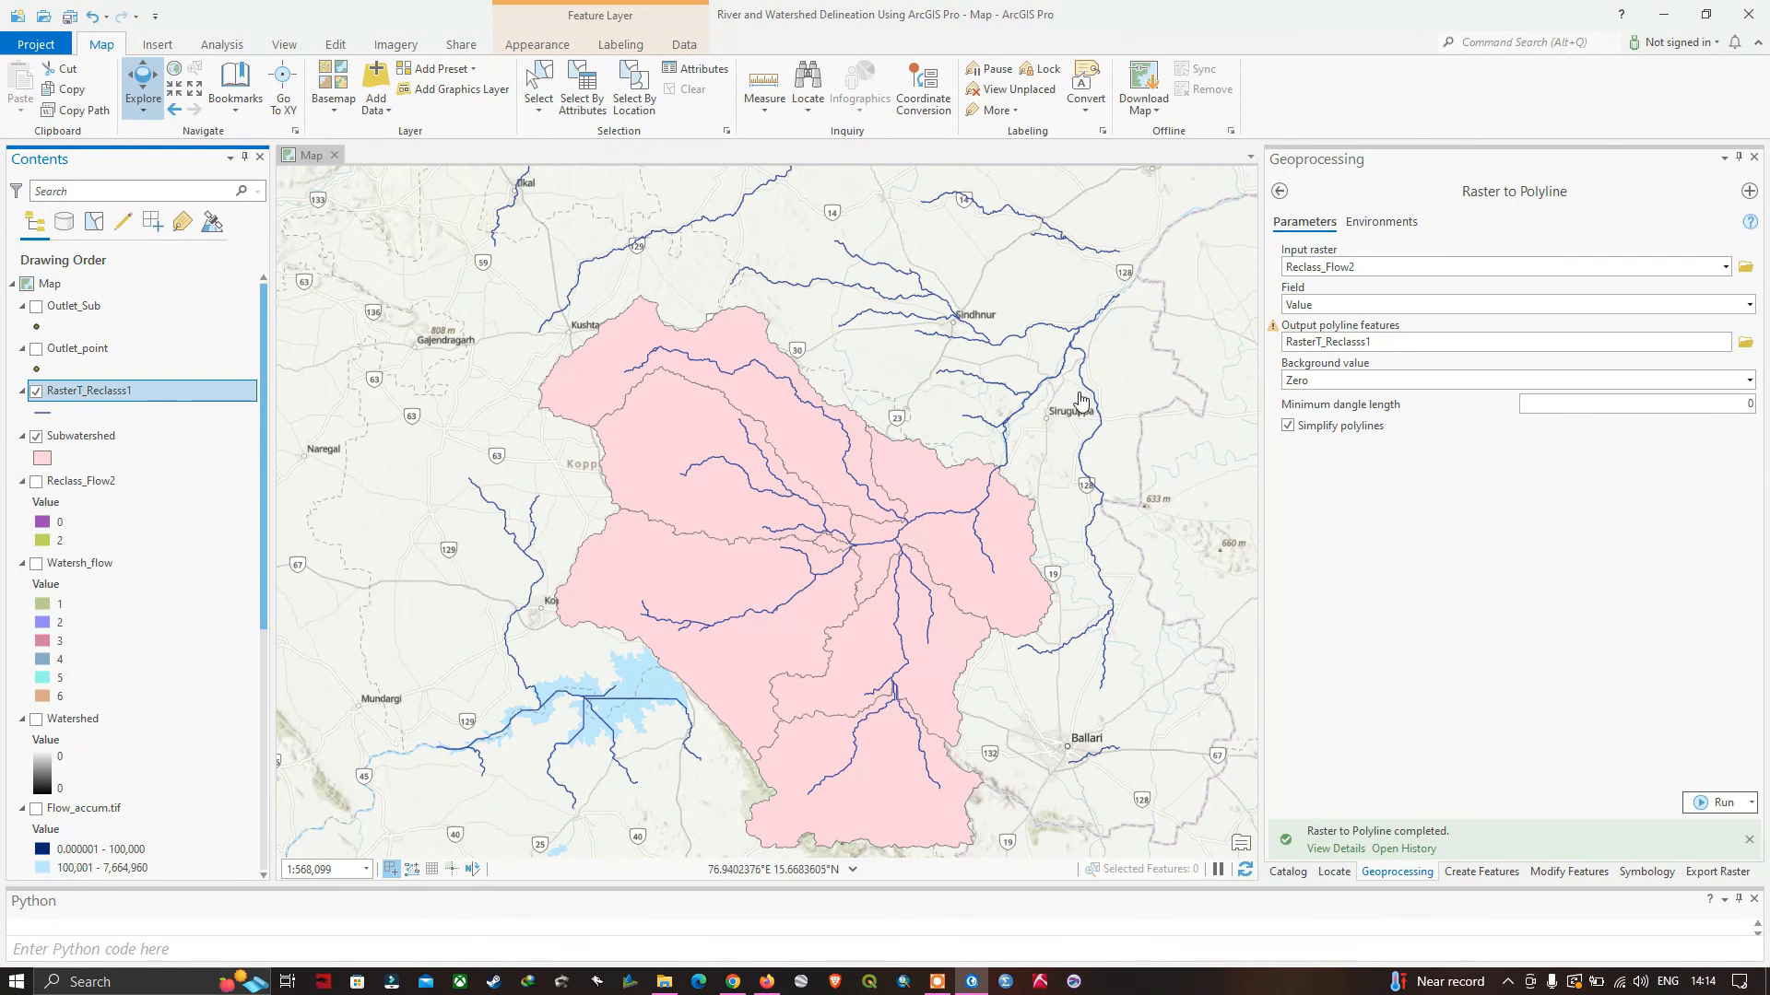
# Search the geoprocessing tools for "clip" and open the Analysis Tools Clip tool.
pyautogui.click(1280, 192)
pyautogui.moveTo(1357, 195); pyautogui.dragTo(1289, 195)
pyautogui.write('clip')
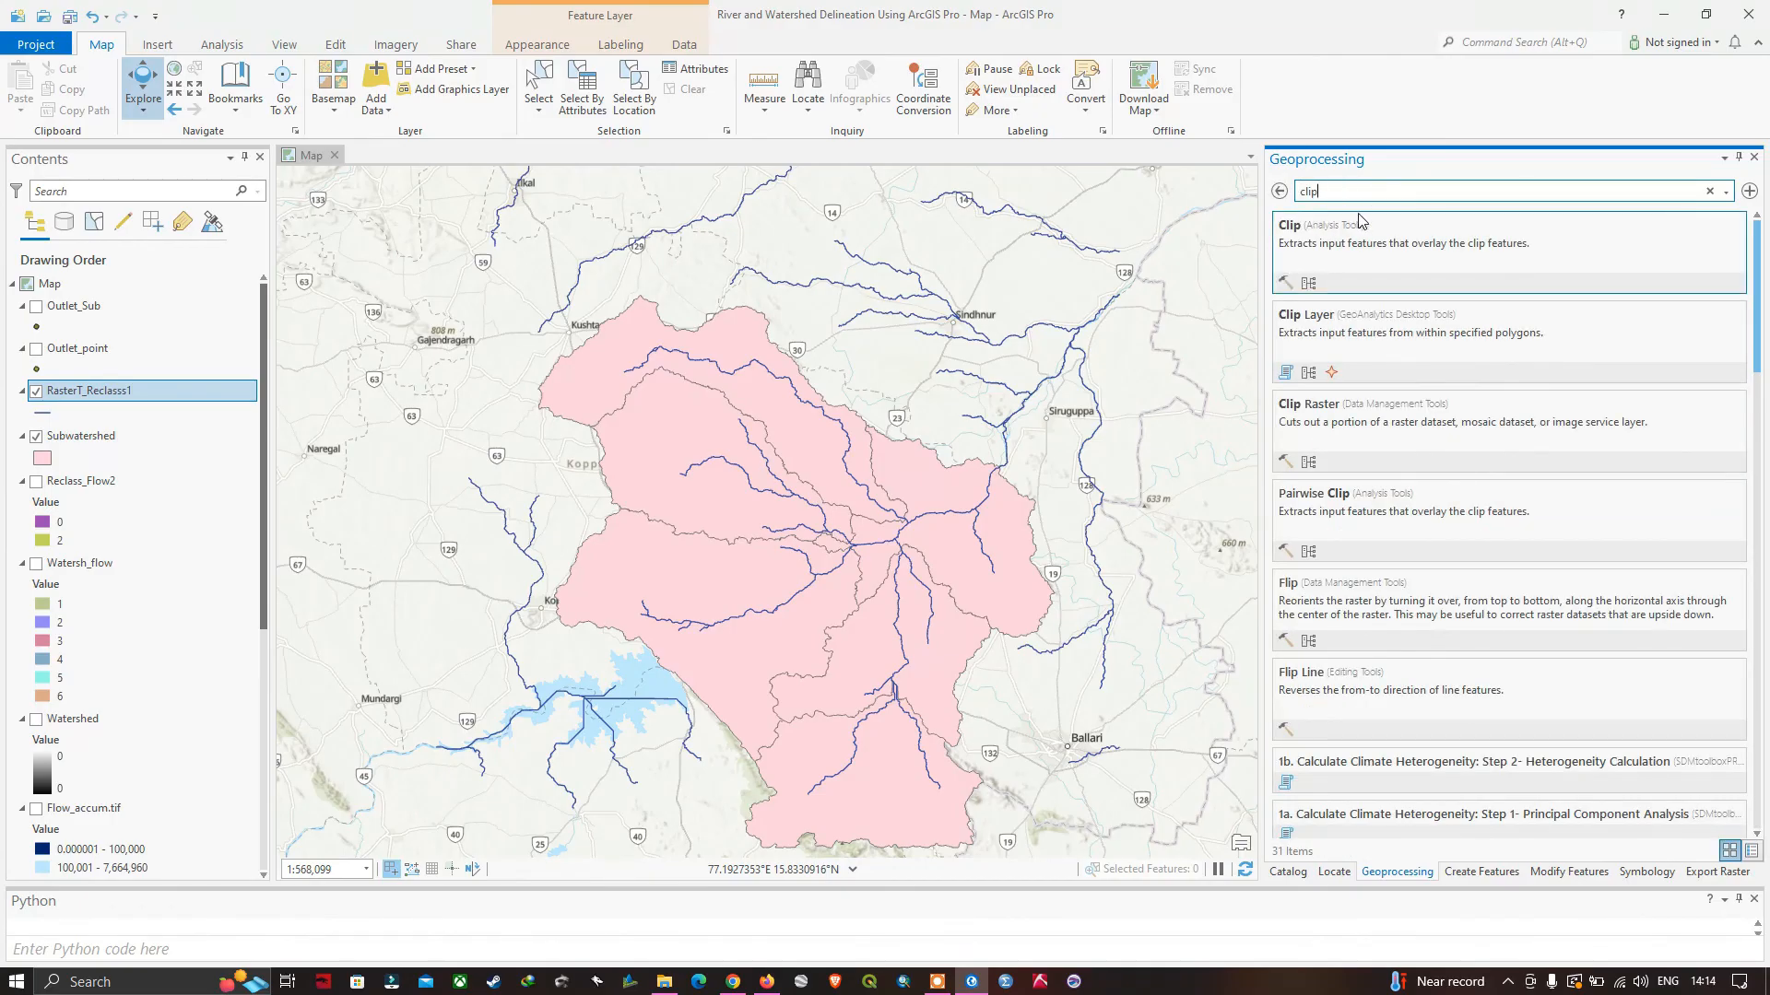
pyautogui.click(1296, 229)
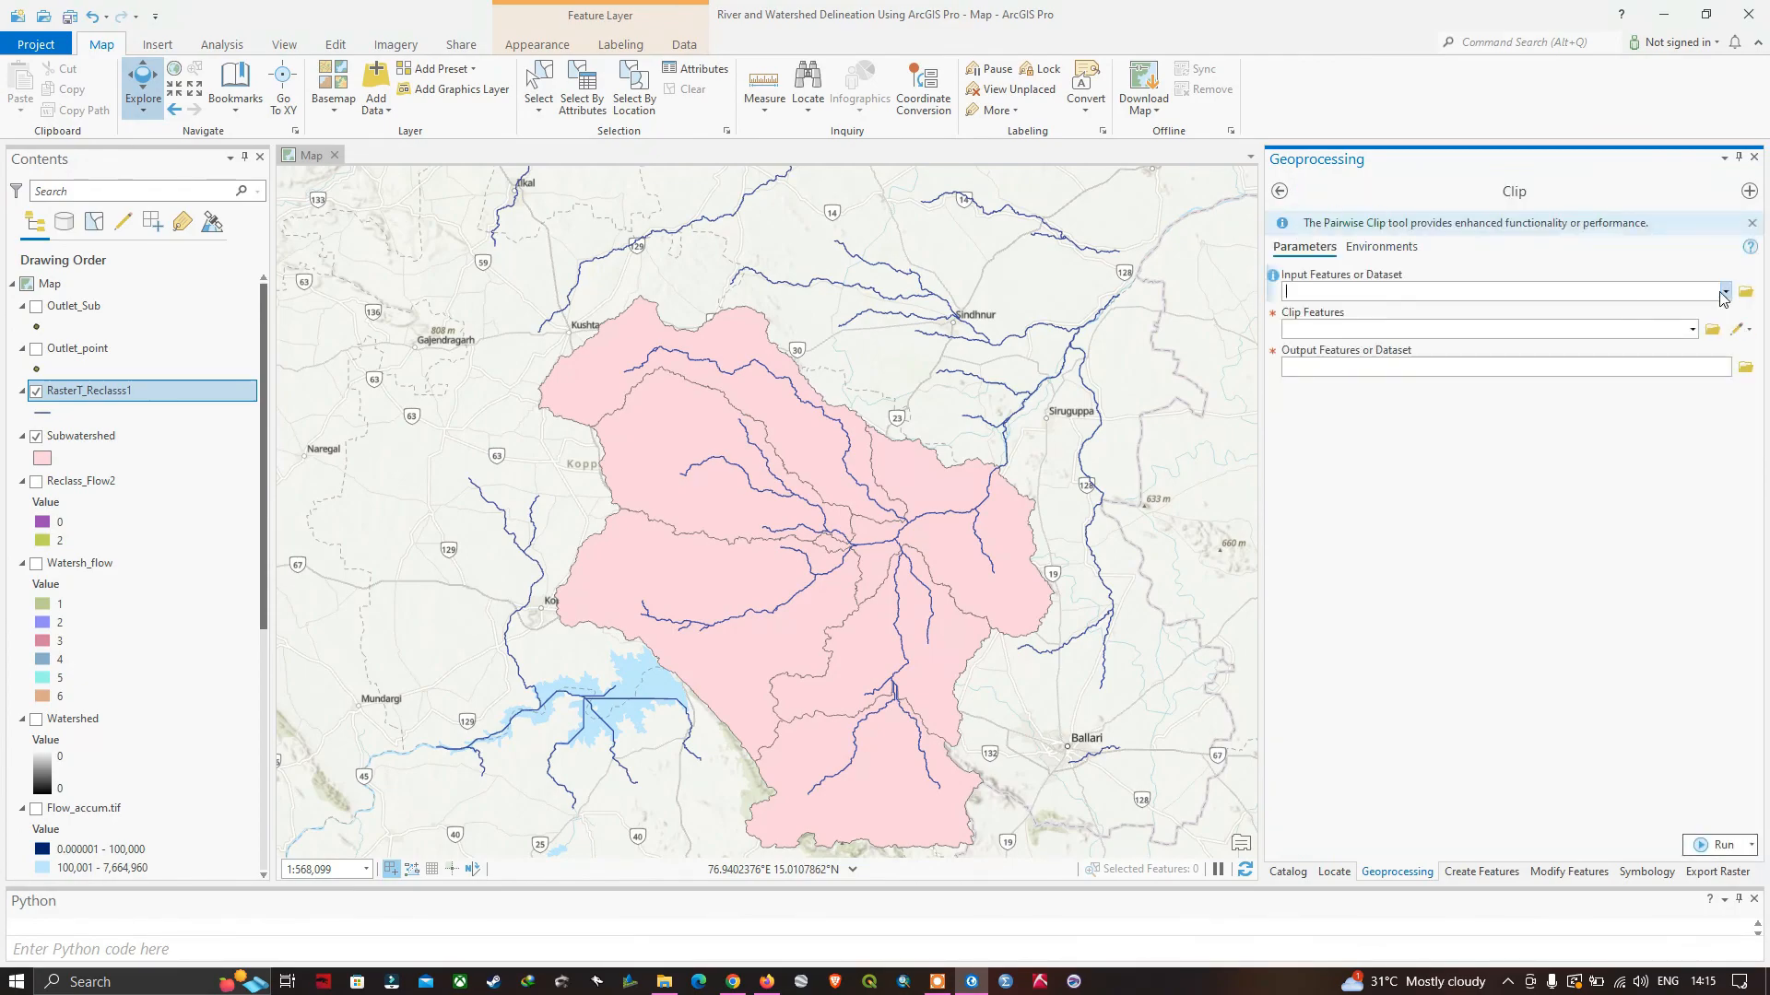
# Clip the RasterT_Reclasss1 river polylines to the Subwatershed polygons and hide the unclipped polyline layer.
pyautogui.click(1727, 292)
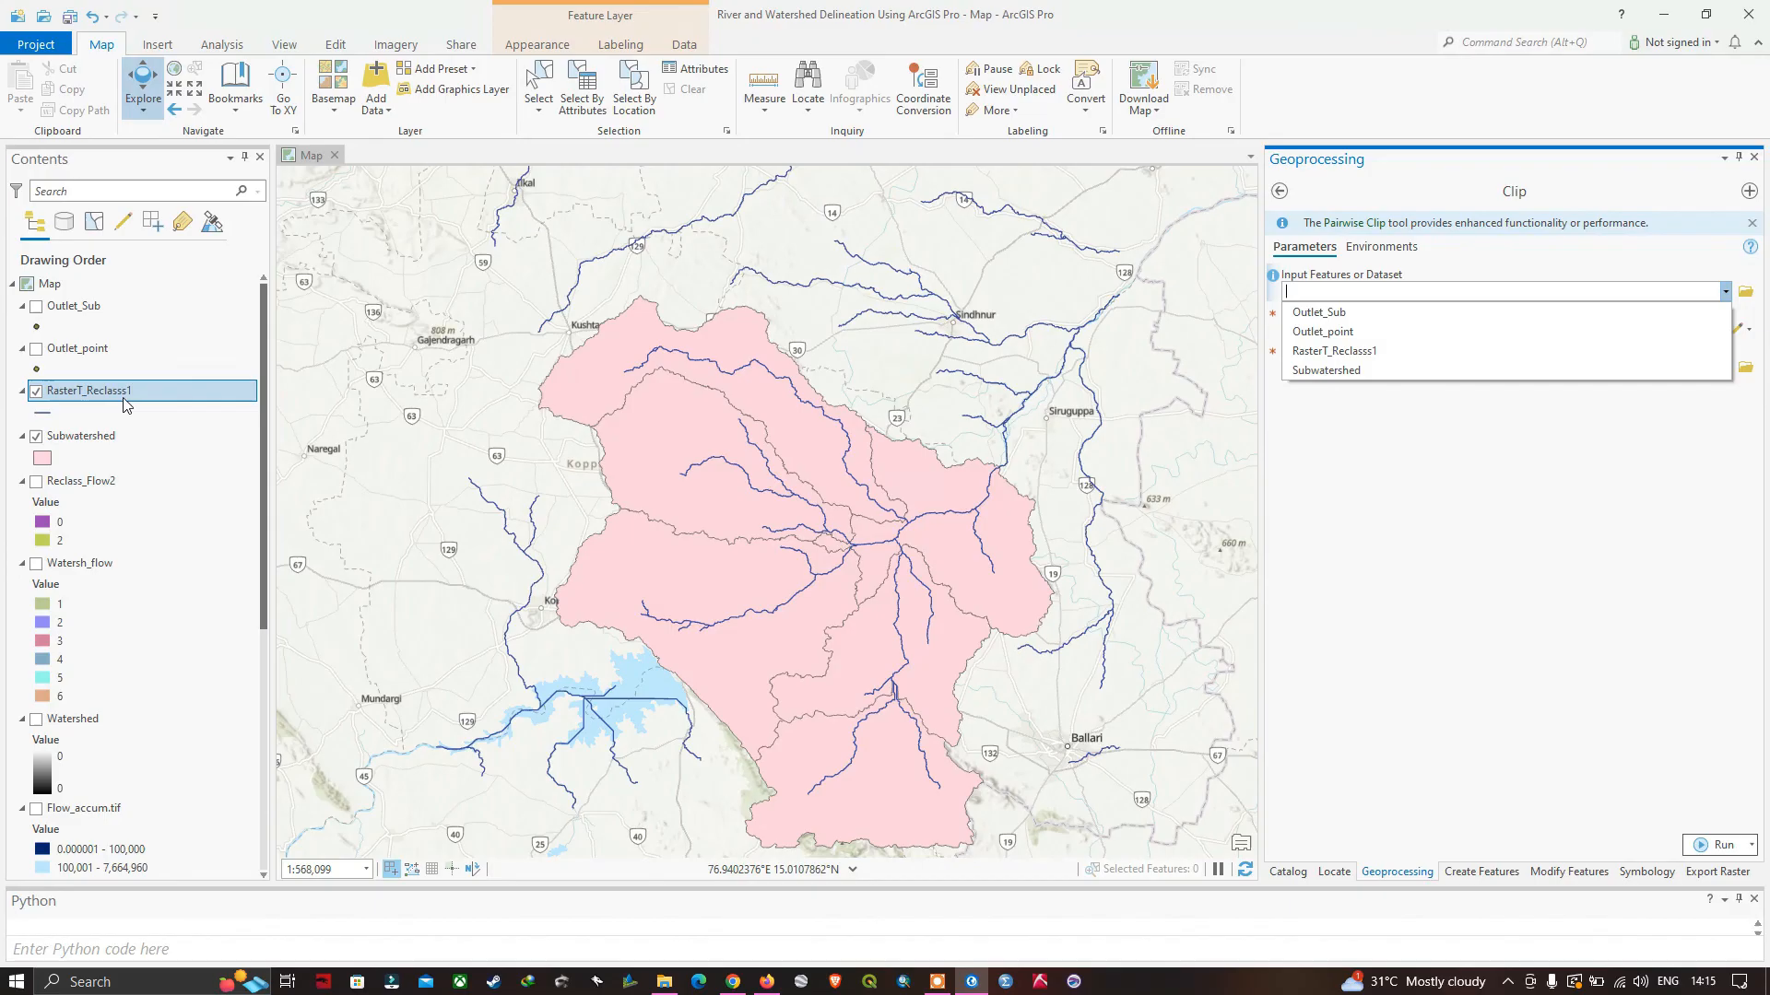
pyautogui.click(1334, 351)
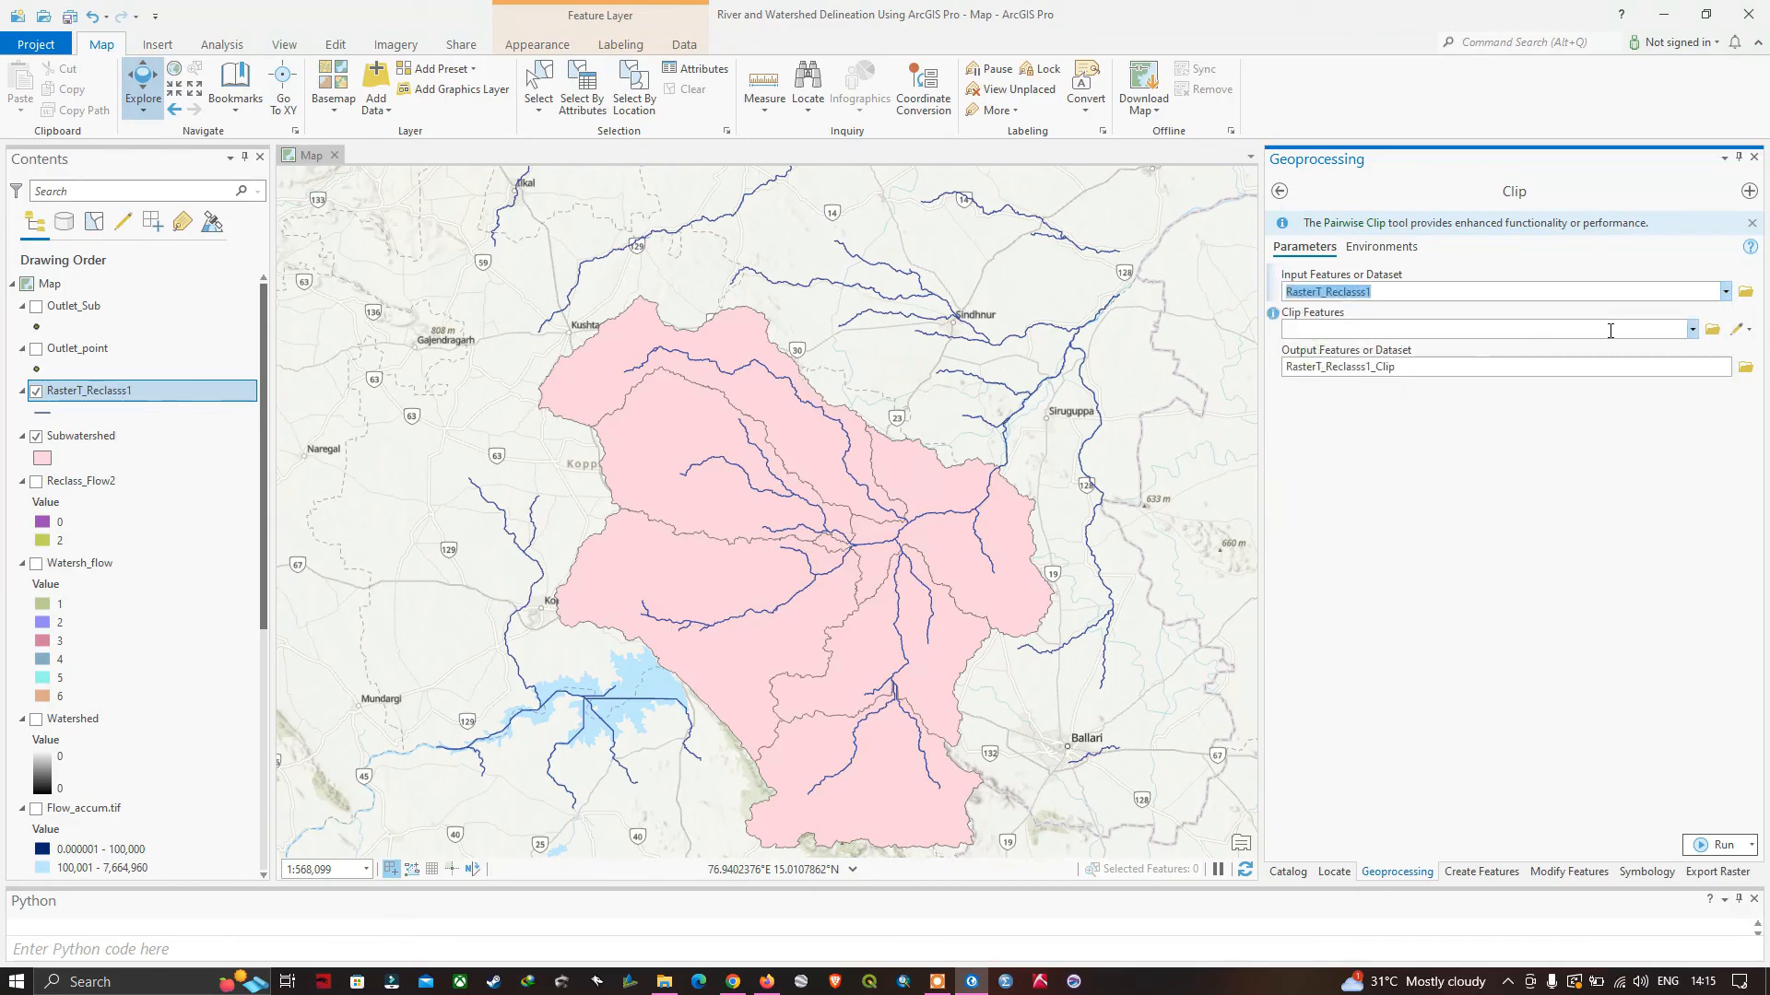
pyautogui.click(1697, 332)
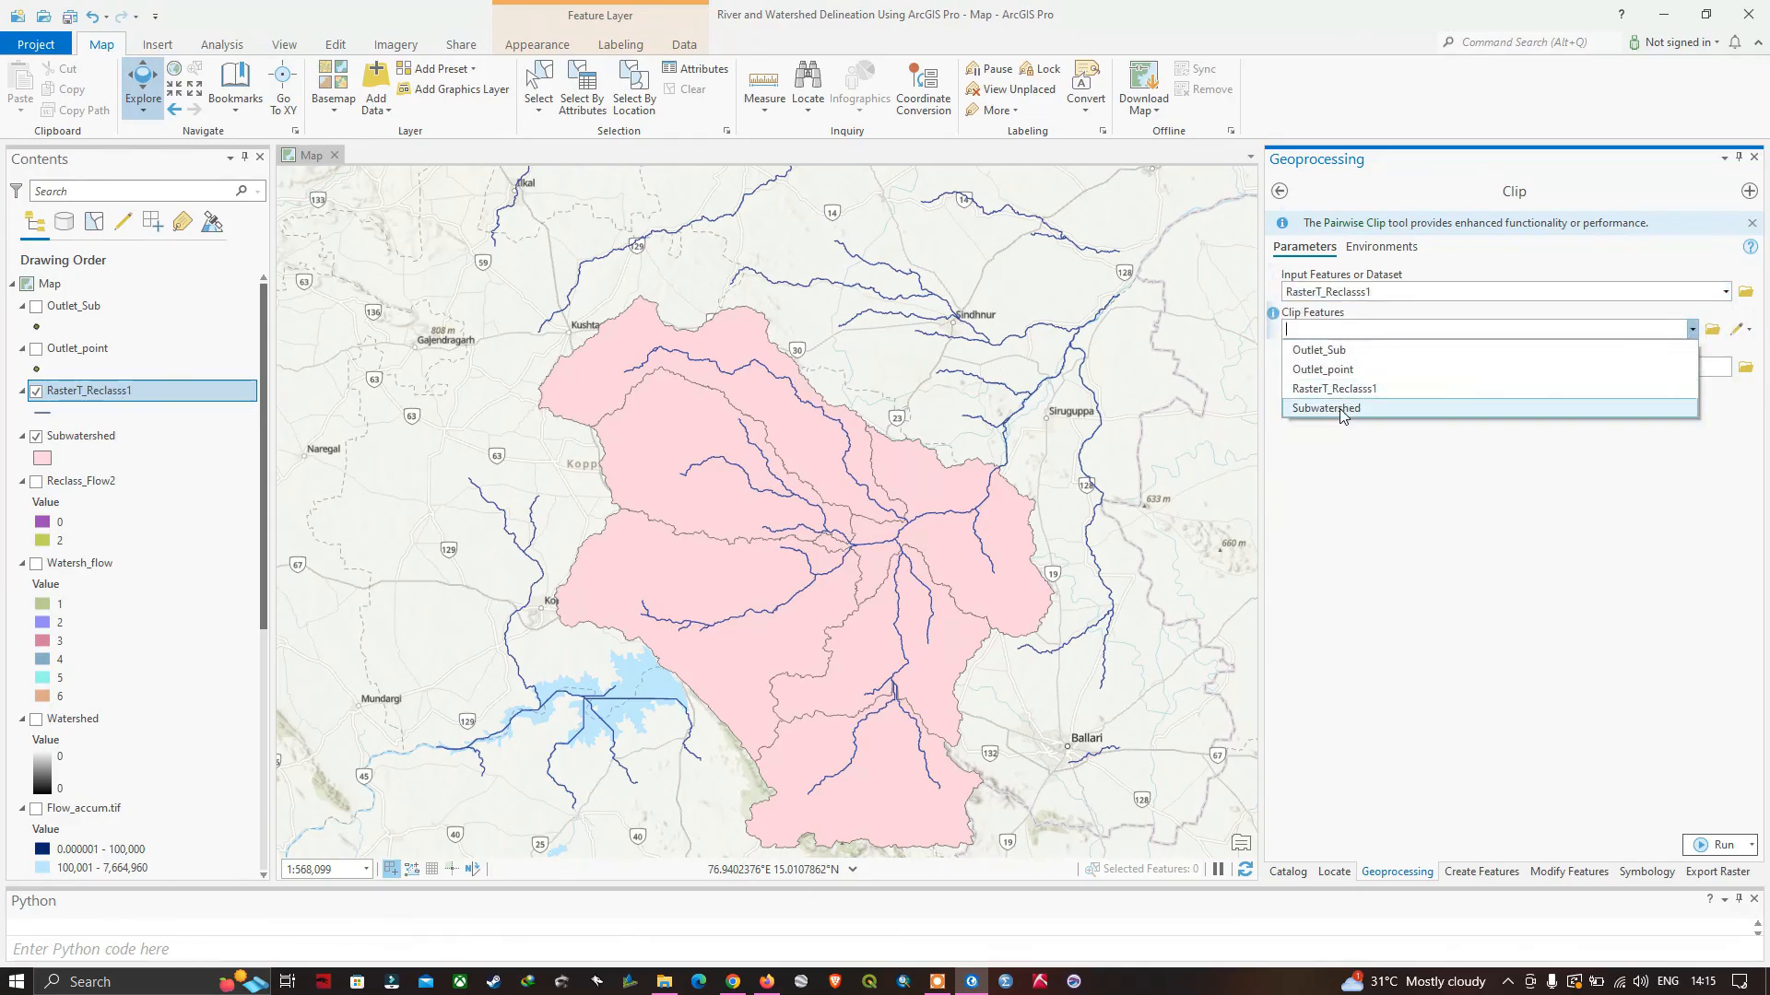
pyautogui.click(1341, 410)
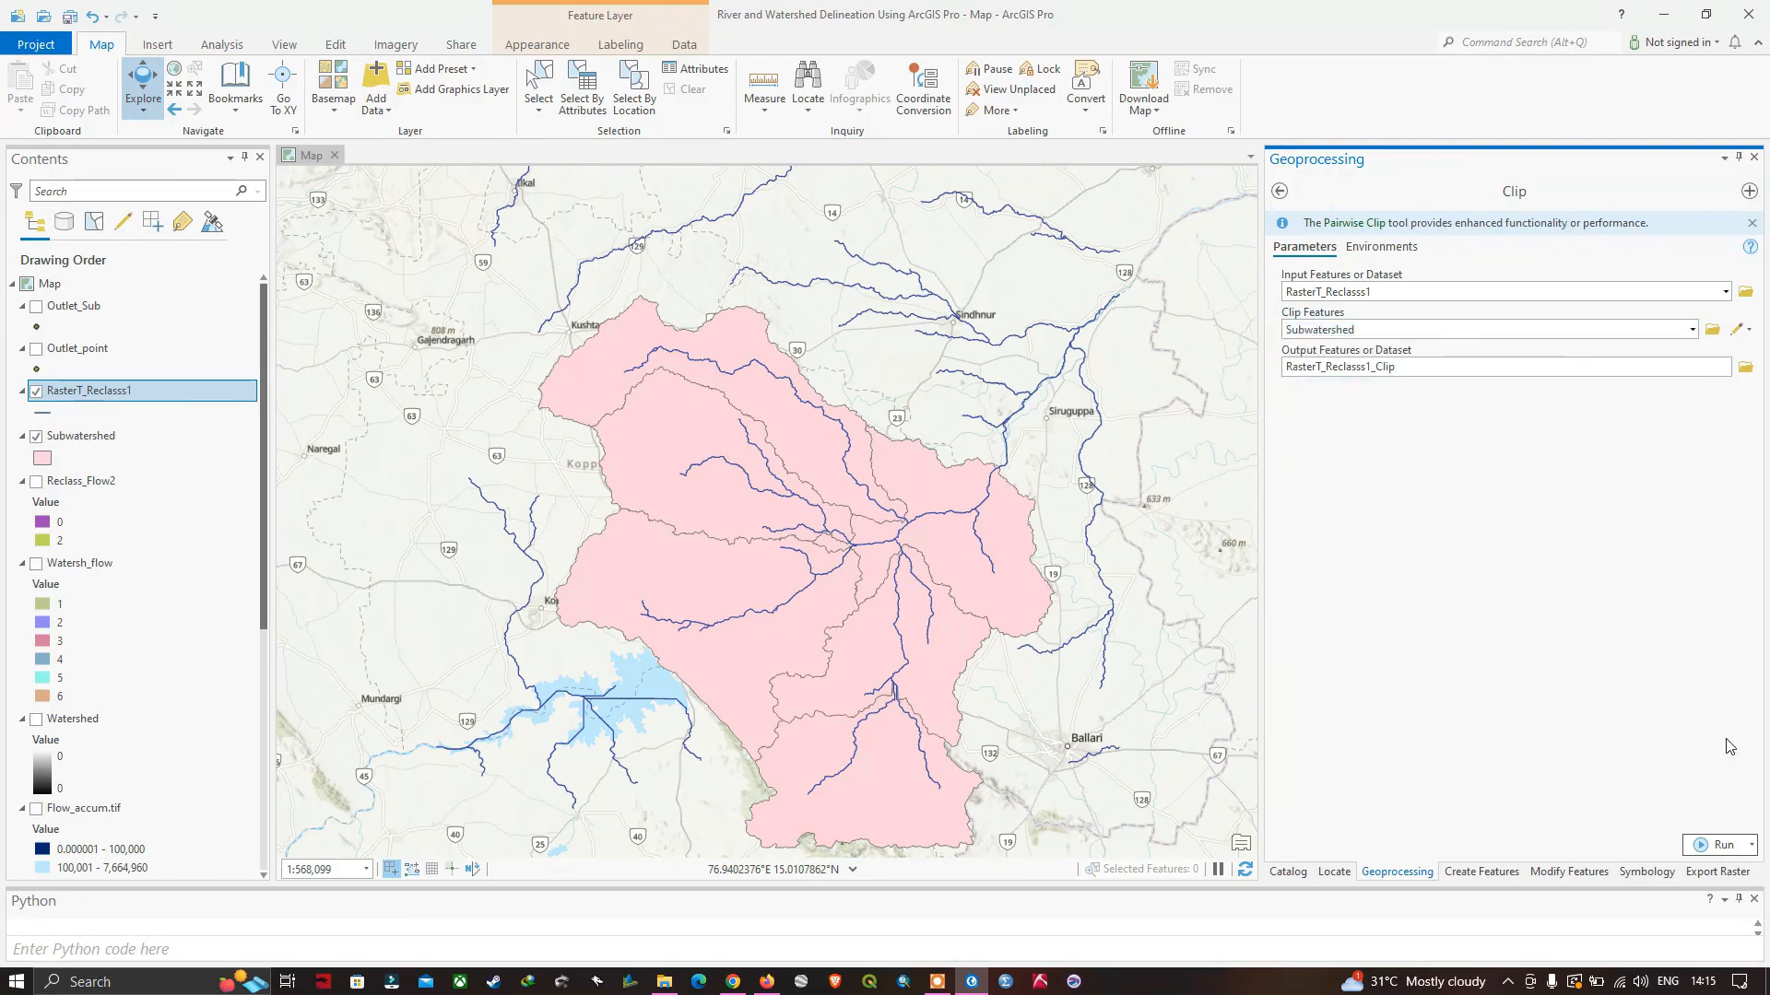
pyautogui.click(1716, 846)
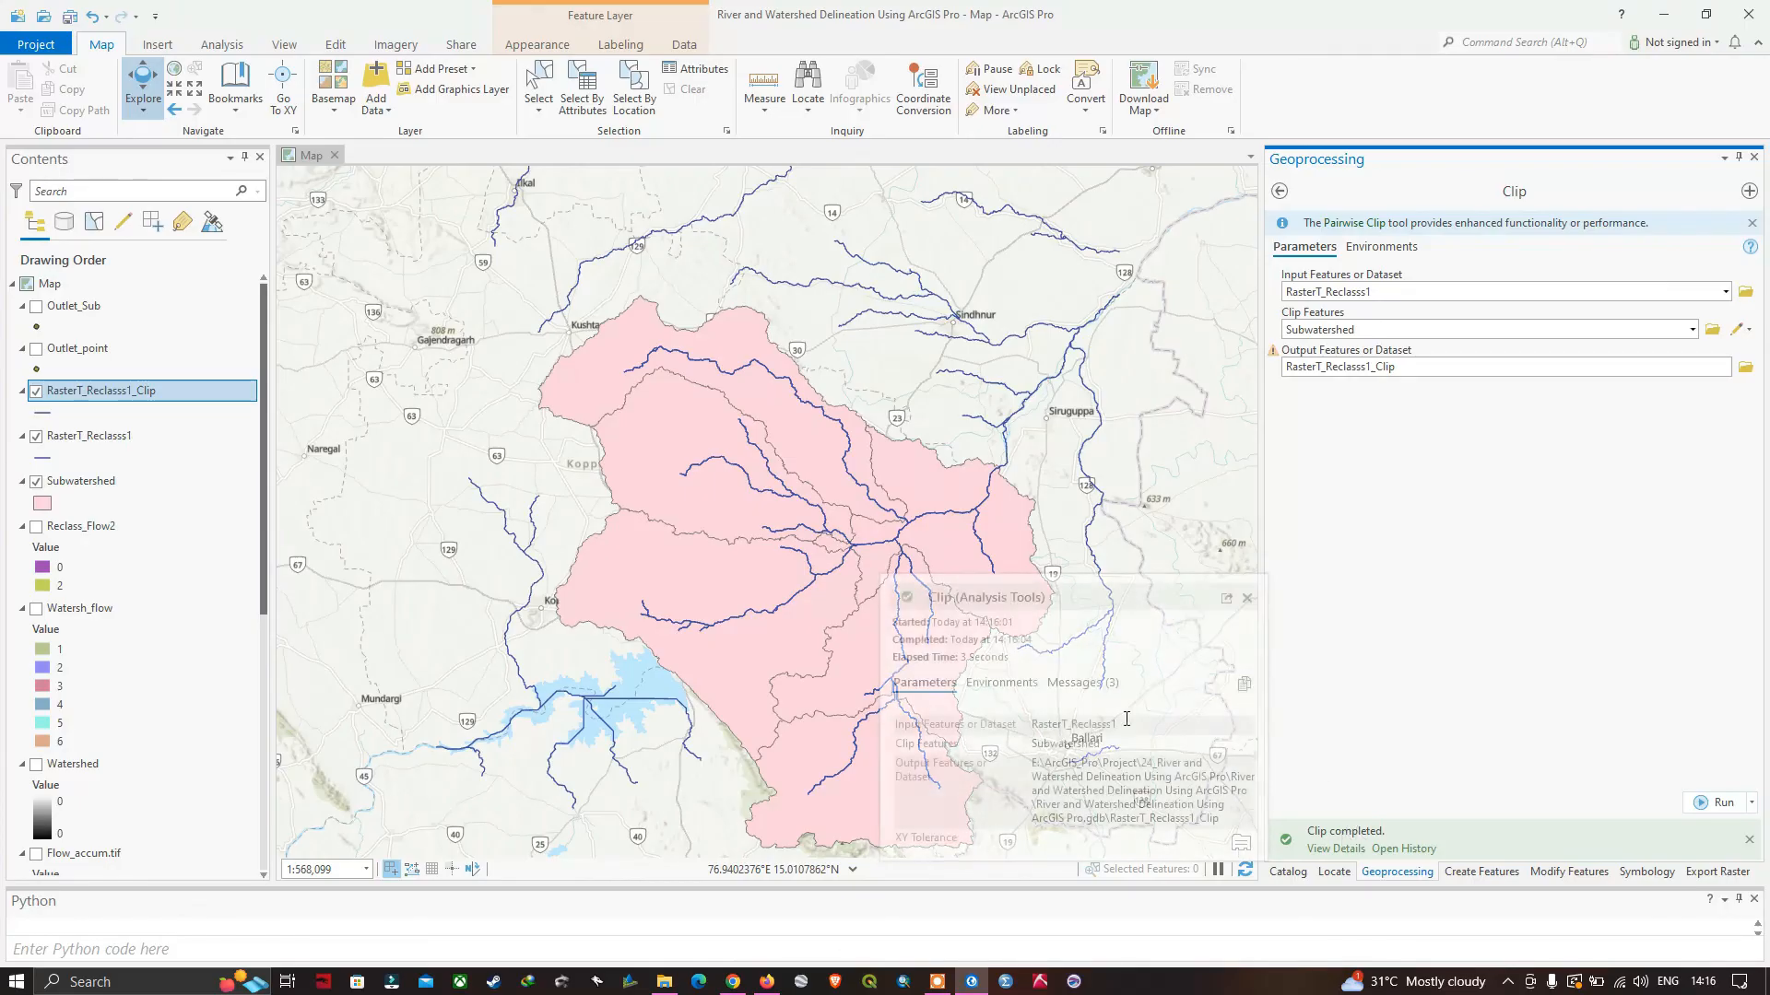
pyautogui.click(36, 437)
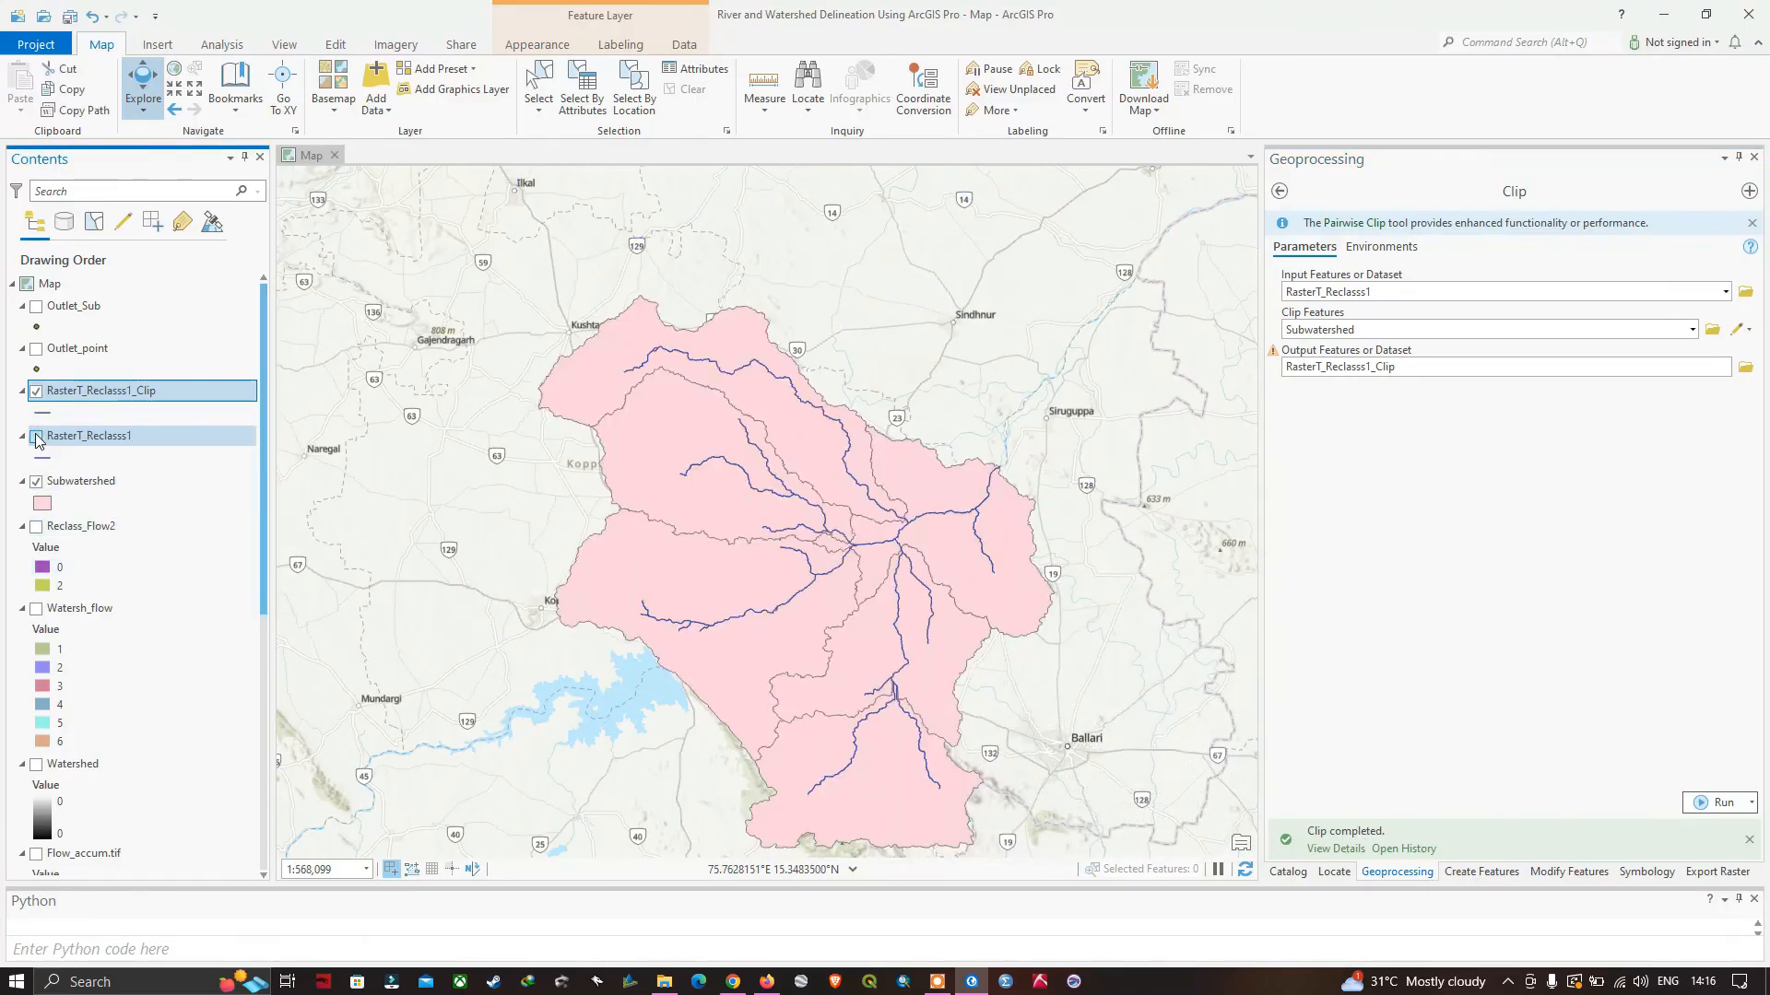